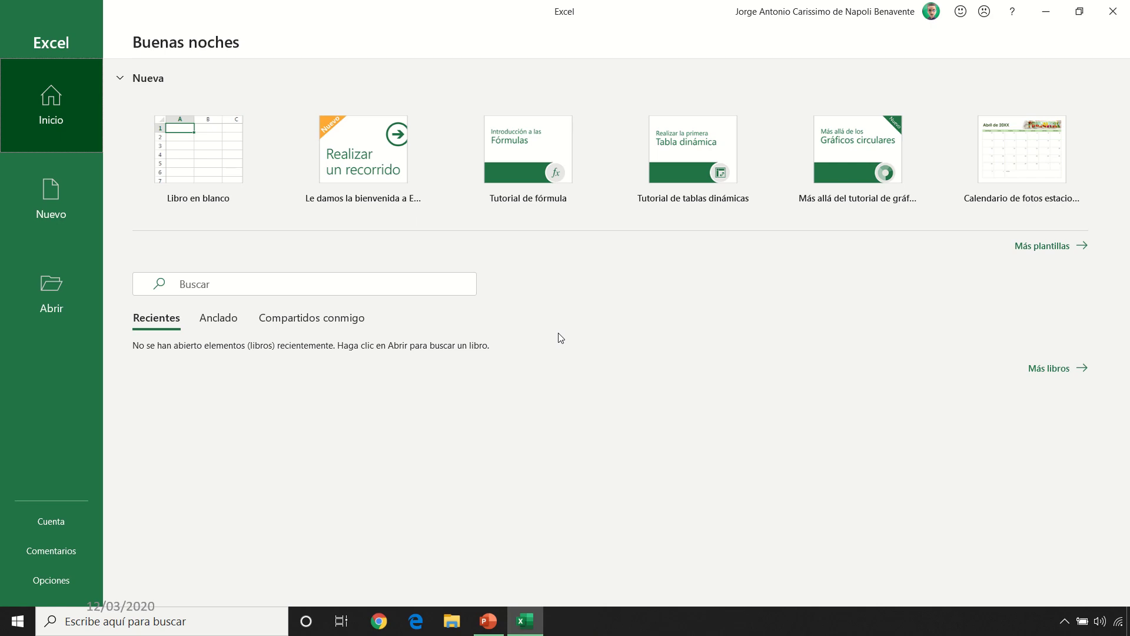
Create a blank workbook and fill cells A1:H1 with the headings Rótulo 1 to Rótulo 8
click(212, 182)
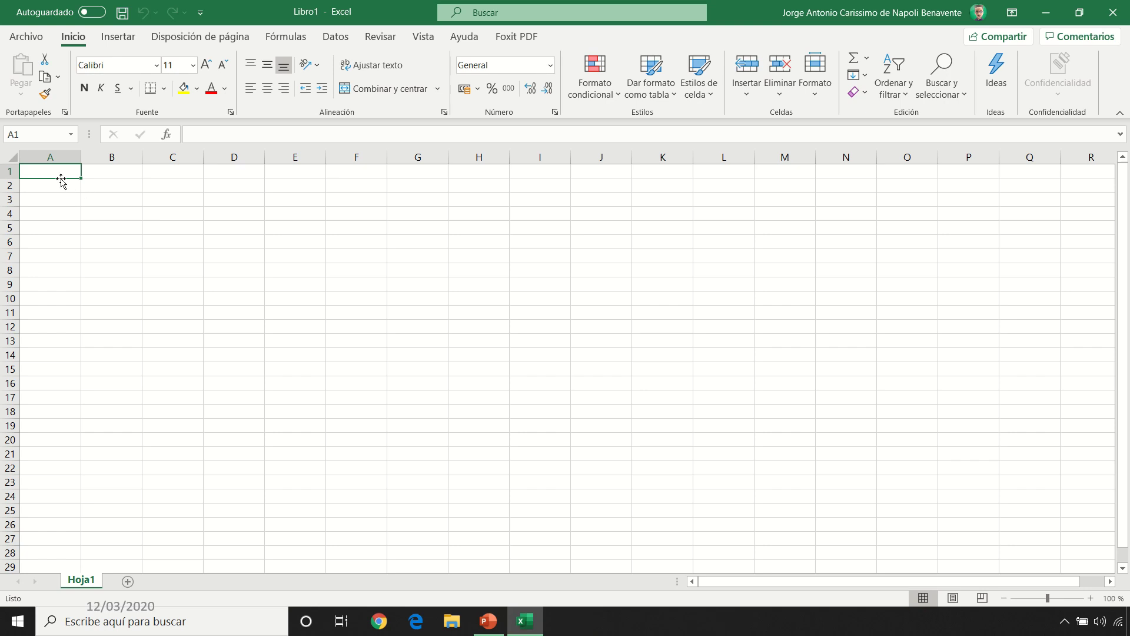
text(Rótulo 1)
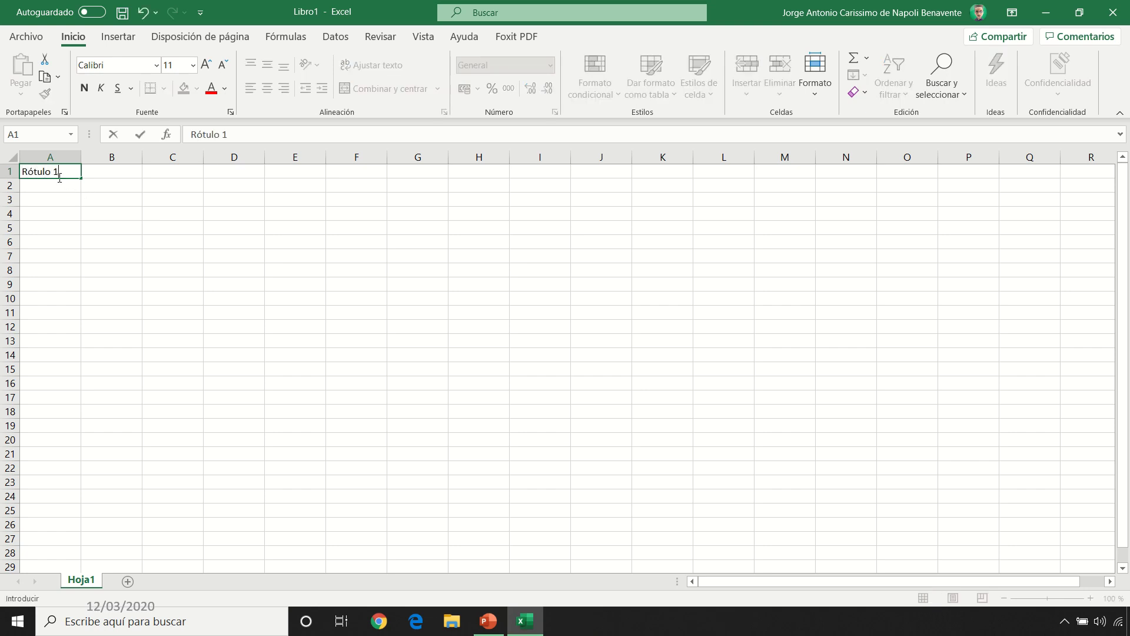
key(Tab)
click(69, 173)
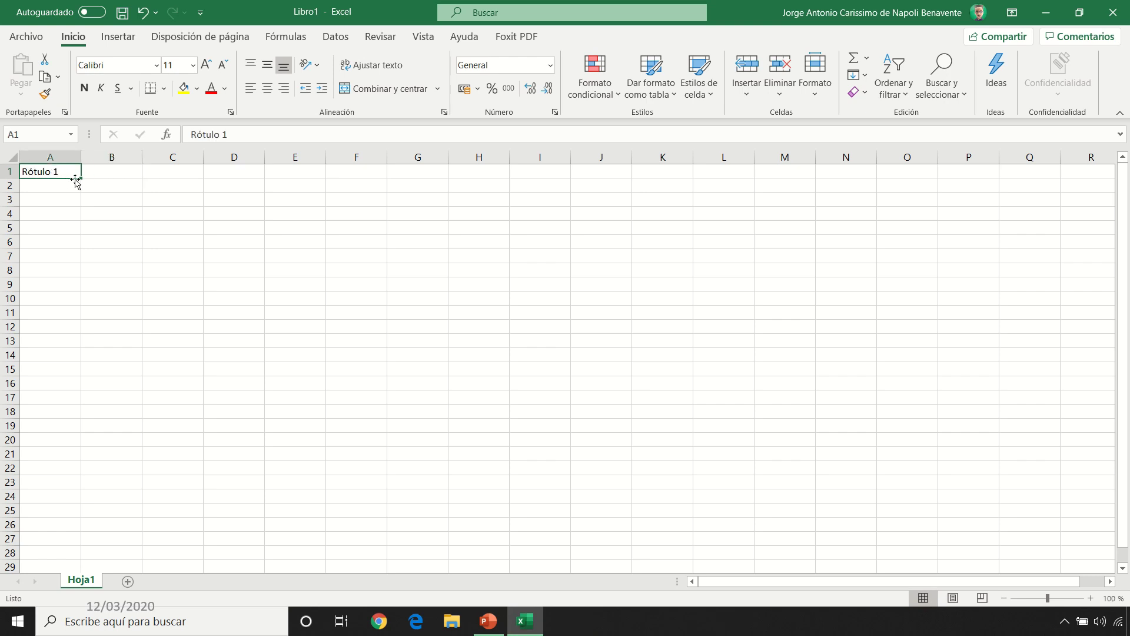
drag(80, 179, 489, 179)
Make the Rótulo headings in row 1 bold and horizontally centred
click(8, 171)
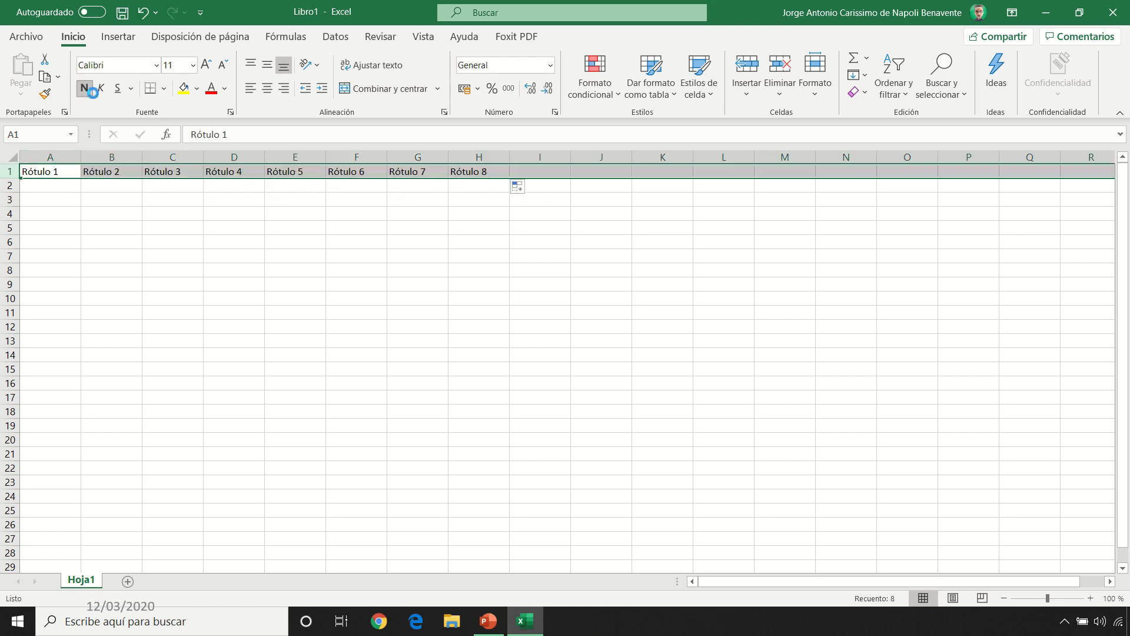
click(84, 88)
click(267, 88)
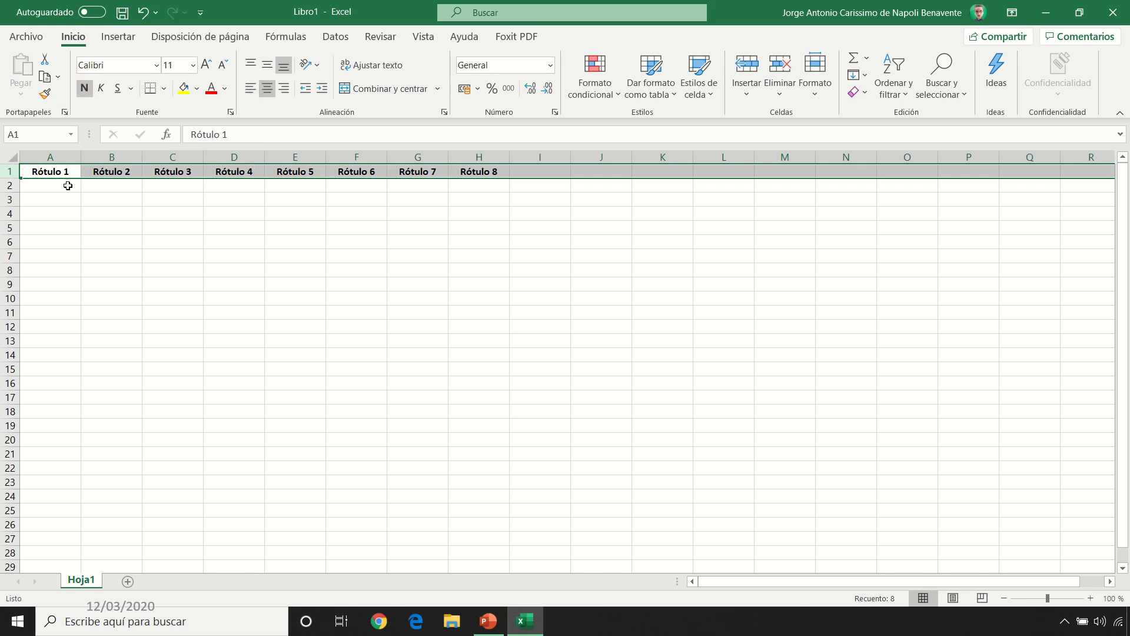
Enter Dato 1 in A2 and fill A2:H27 with Dato 1 to Dato 8 across the columns, repeated down every row
click(66, 186)
text(Dato 1)
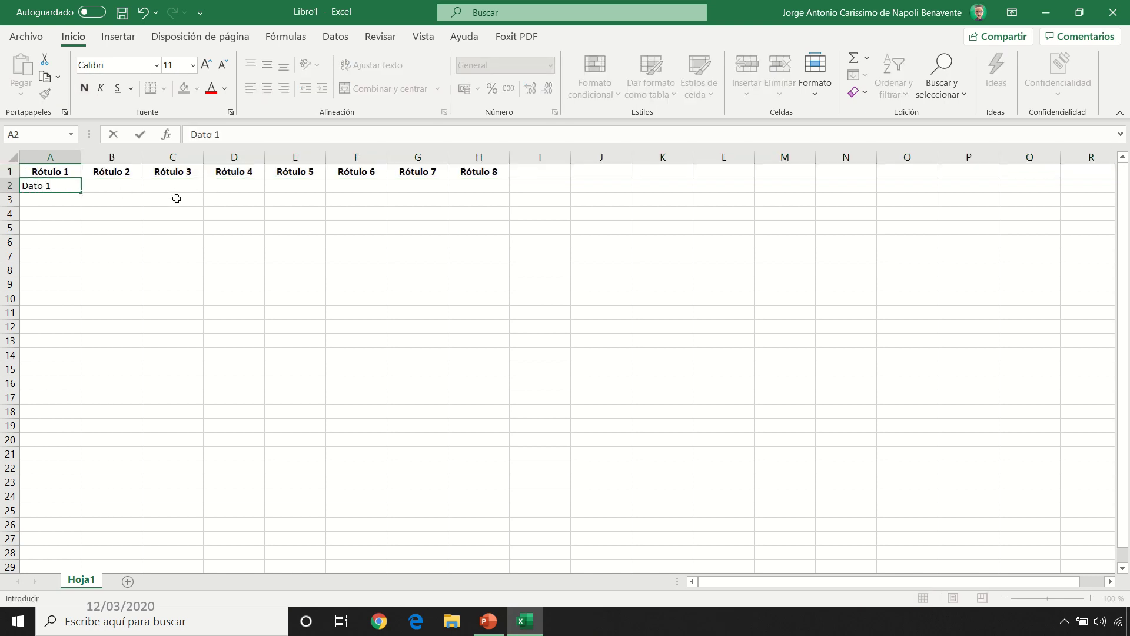
key(Return)
click(61, 185)
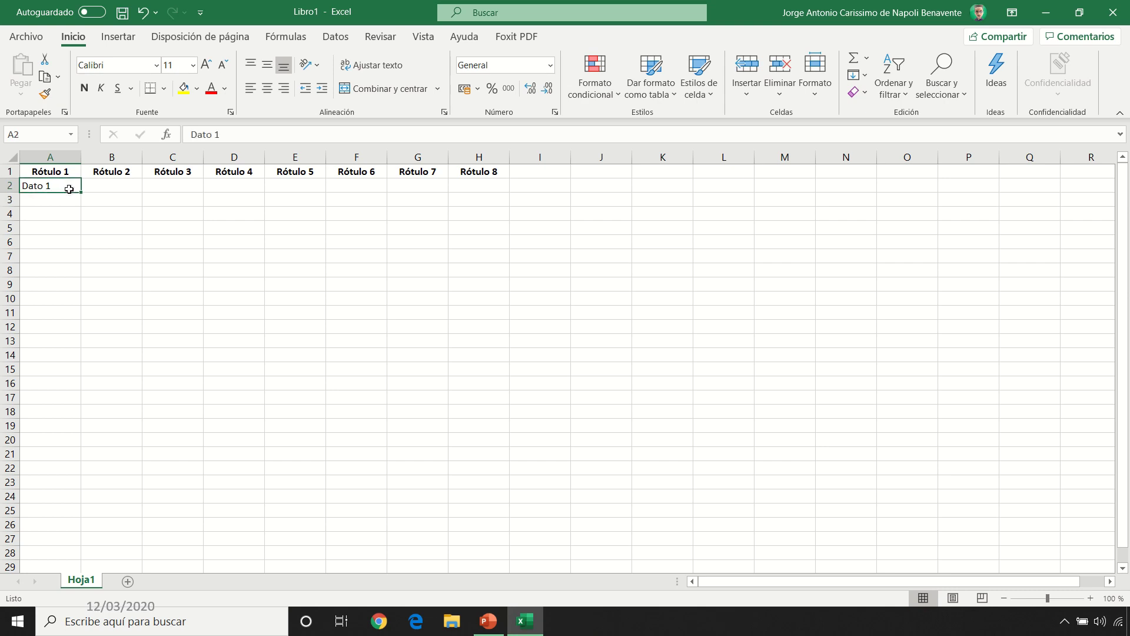
drag(81, 192, 509, 546)
click(295, 312)
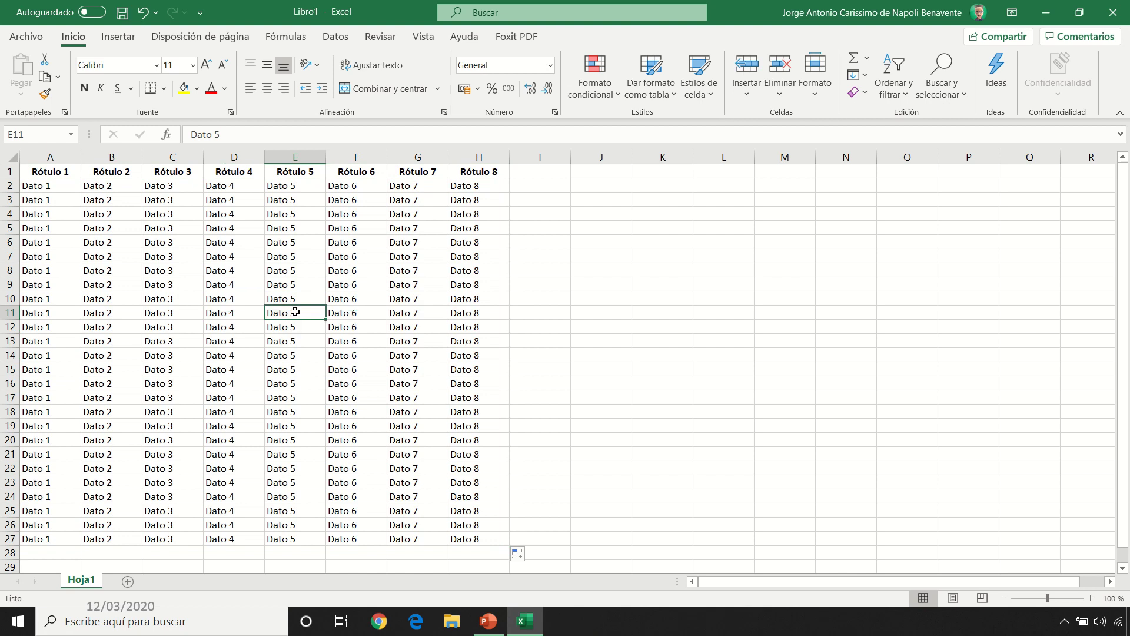
click(8, 170)
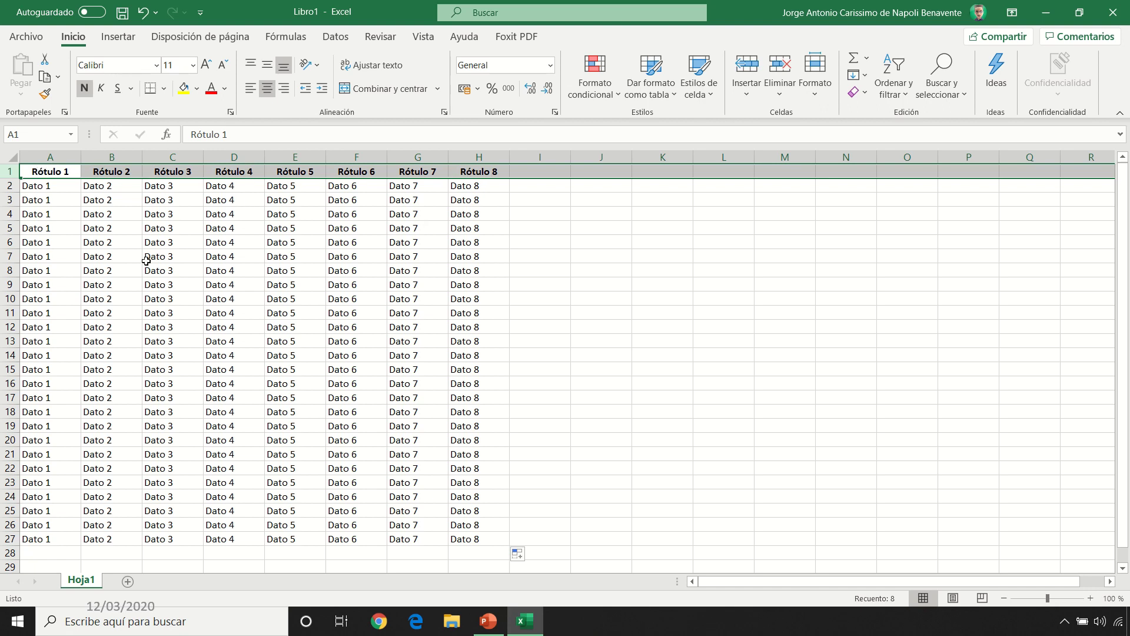
drag(100, 200, 128, 419)
drag(226, 205, 238, 426)
drag(343, 215, 355, 453)
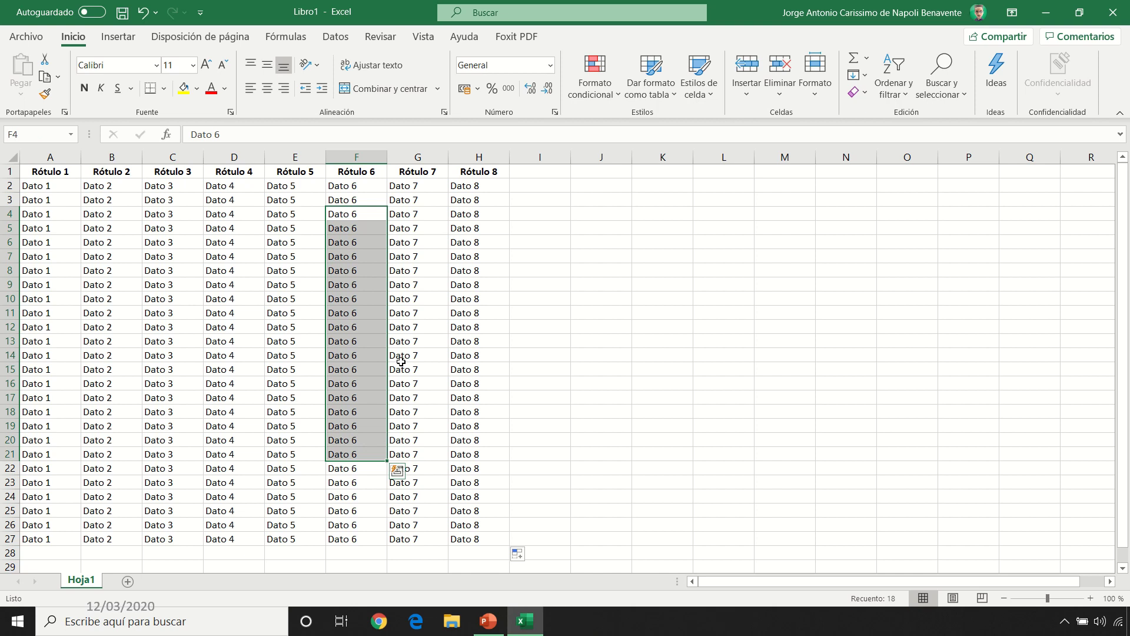
click(277, 299)
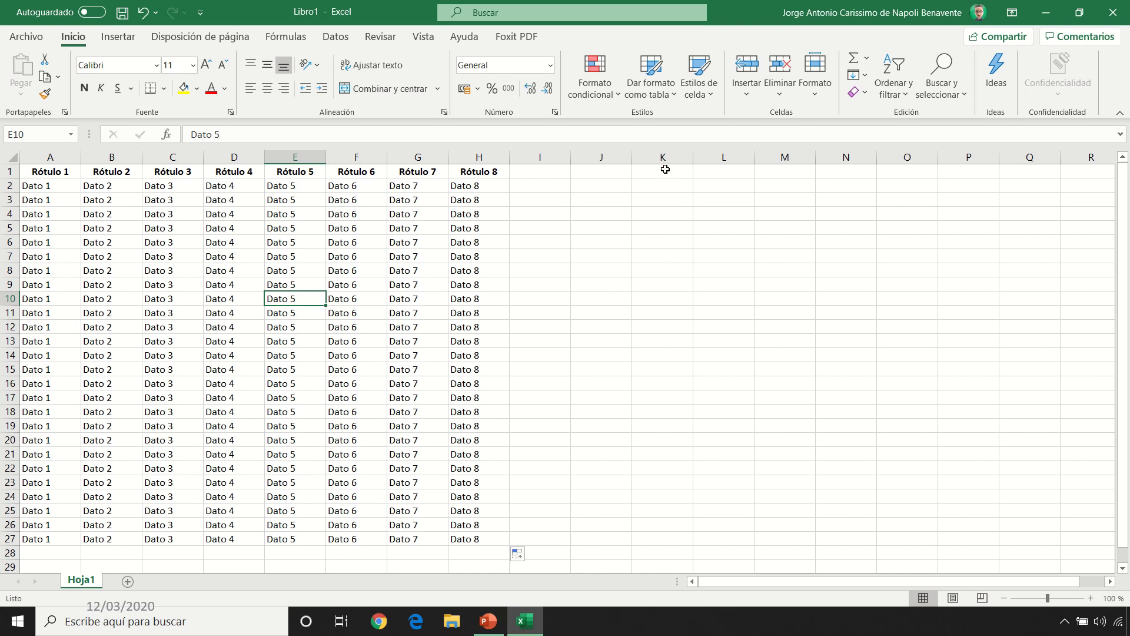
Merge and center the empty cell range K1:M3
drag(664, 170, 777, 202)
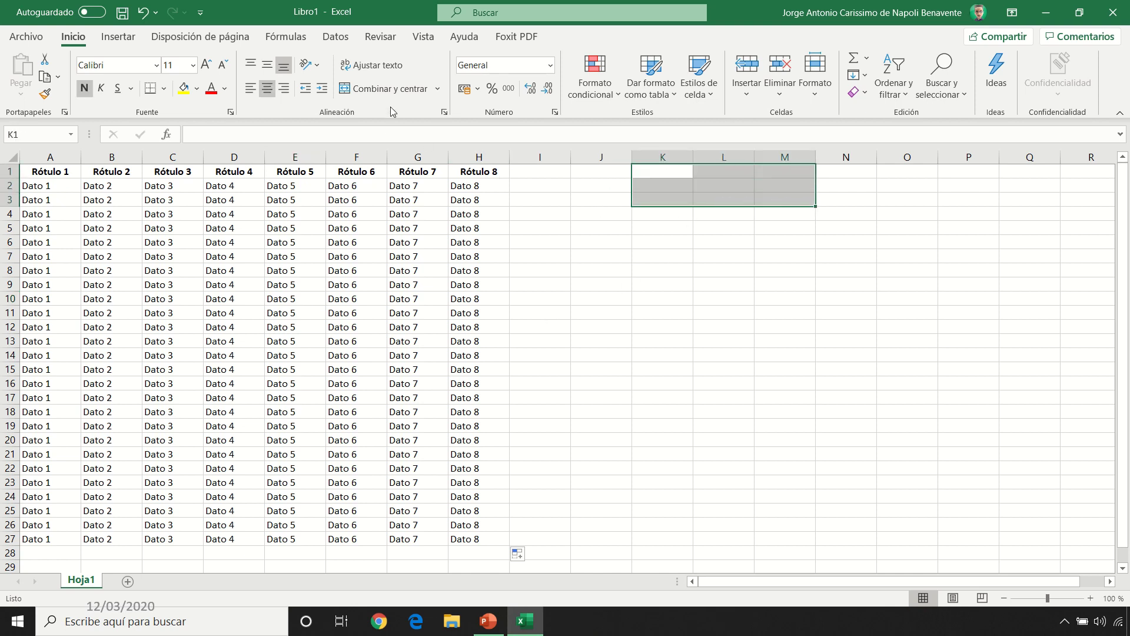
click(392, 89)
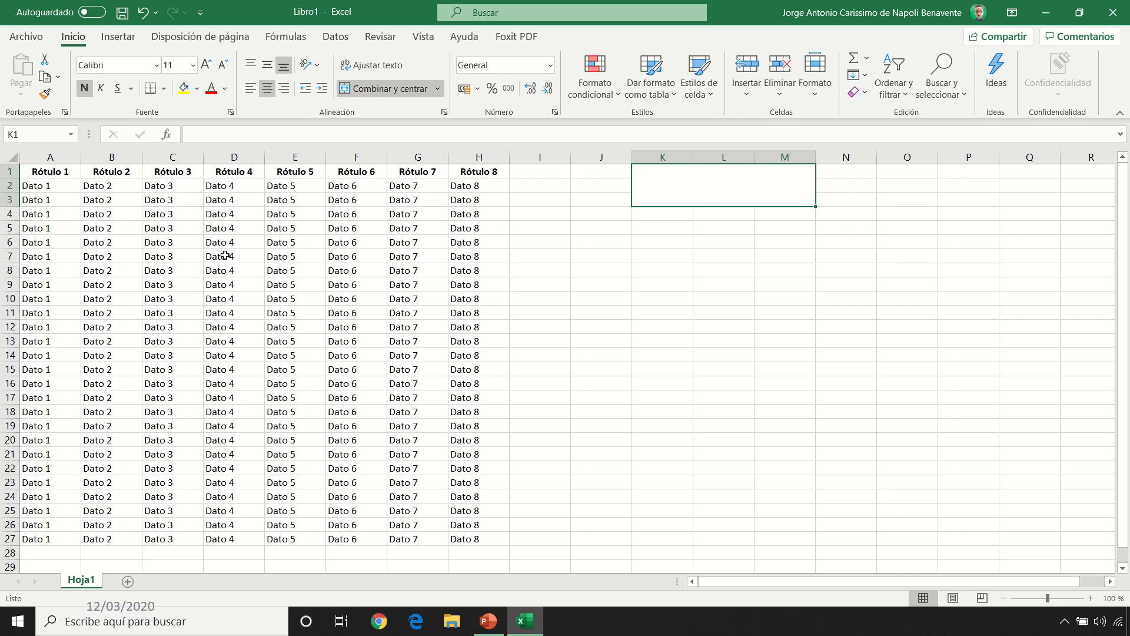
drag(221, 257, 341, 255)
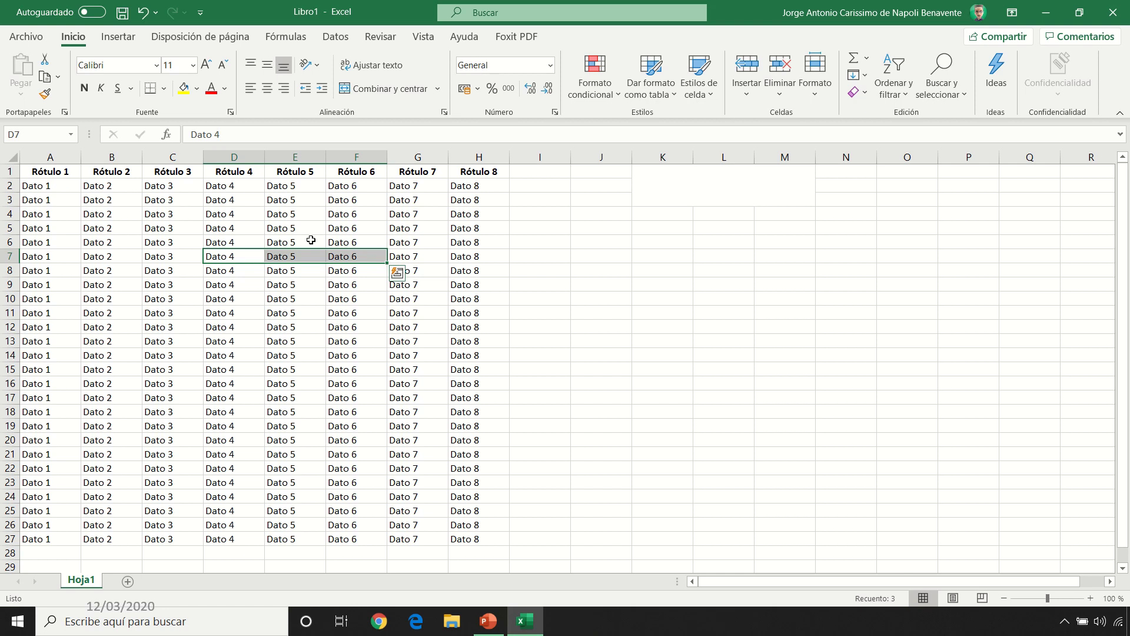
click(305, 277)
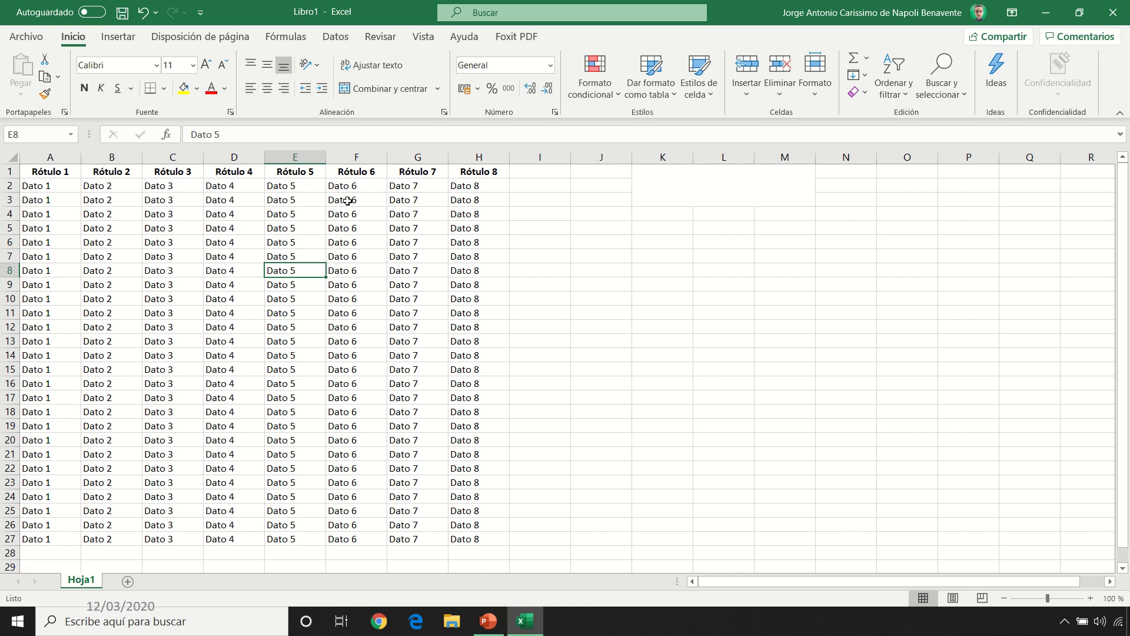
drag(348, 201, 353, 370)
drag(406, 213, 429, 342)
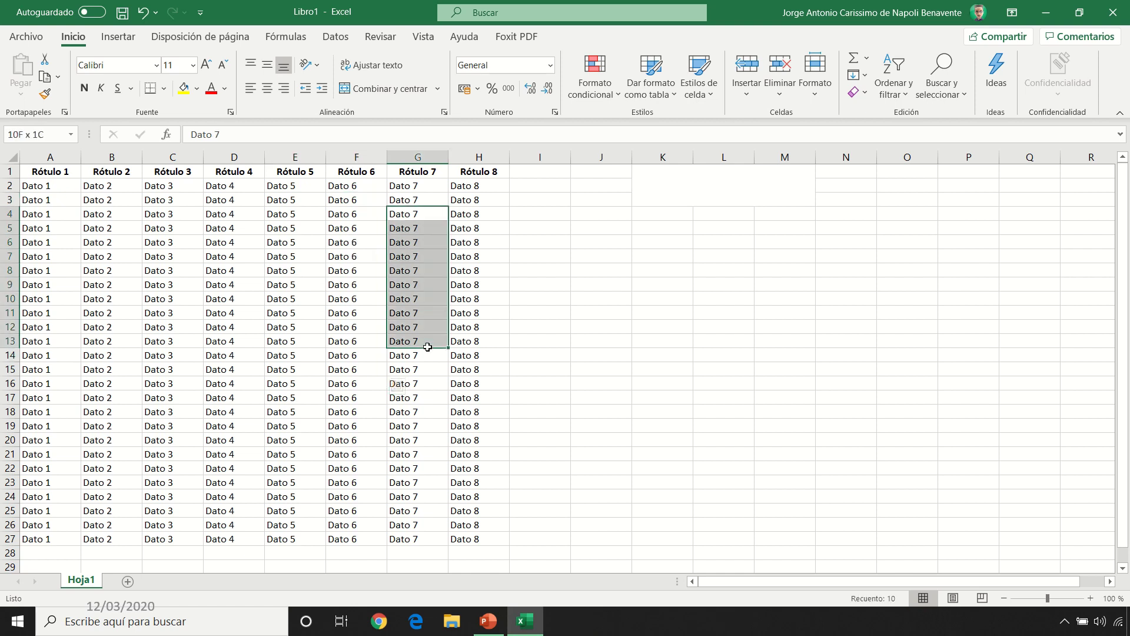
Format row 1 of the empty sheet as bold and centred, and enter the heading Número in A1
click(59, 173)
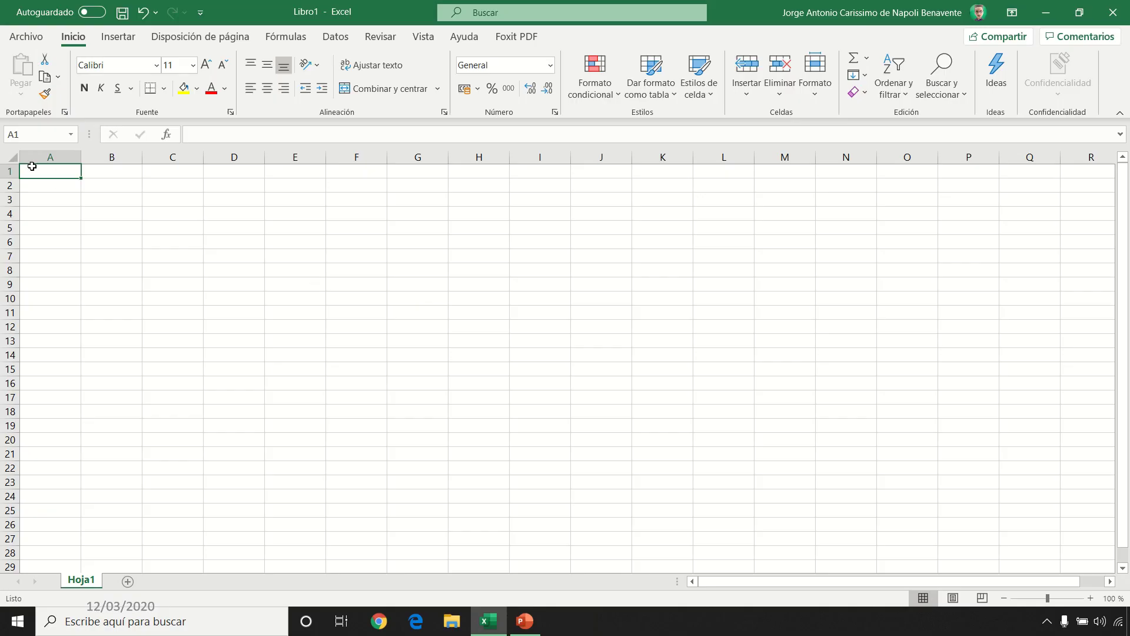
click(10, 171)
click(84, 88)
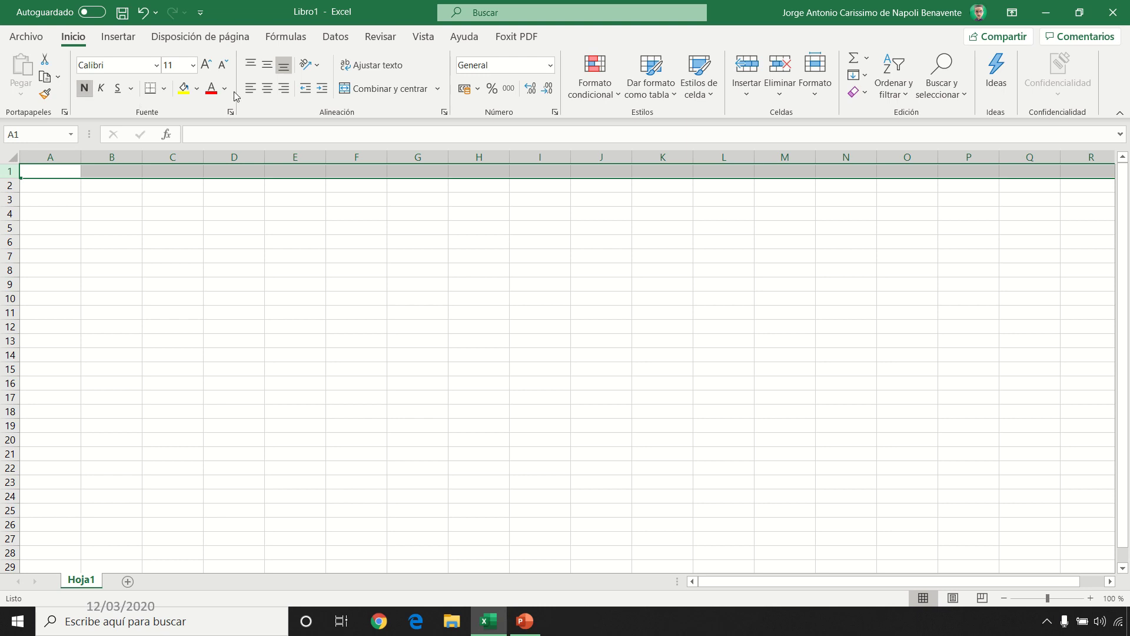
click(267, 88)
click(73, 170)
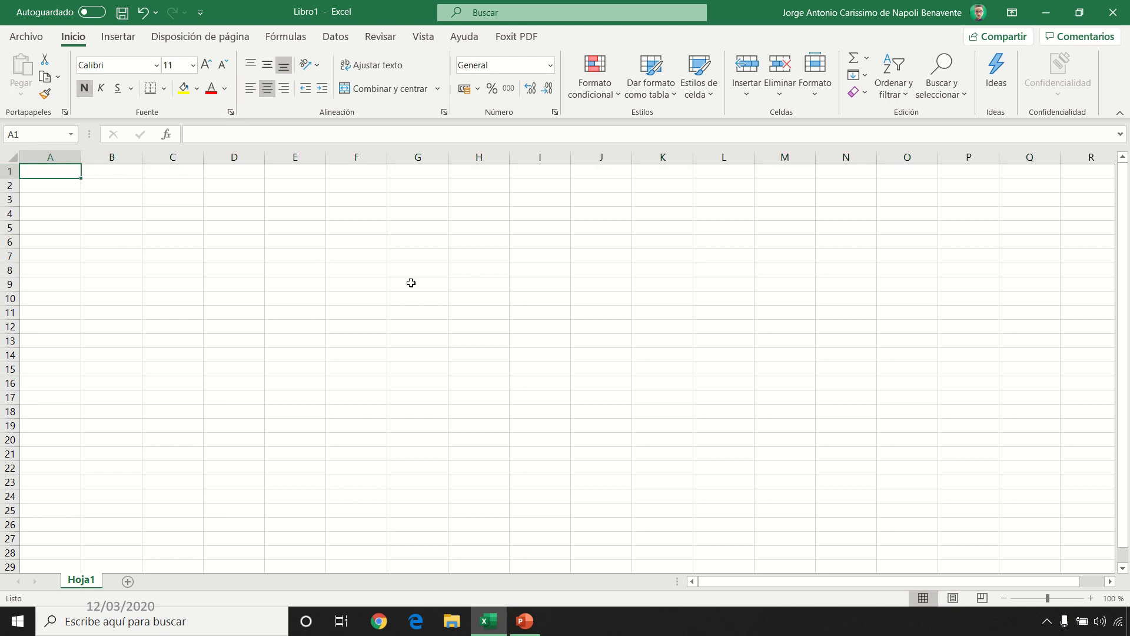
text(Número)
key(Return)
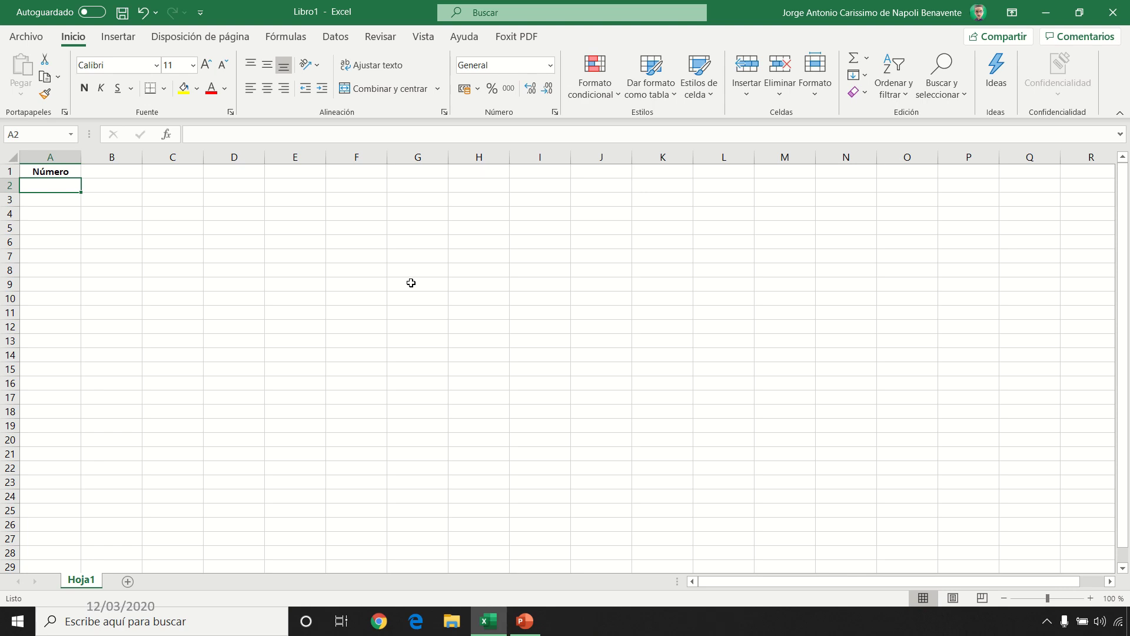
Enter the numbers 7, 0, -6, 4,5 and 0,8 in cells A2 to A6 under the Número heading
text(7)
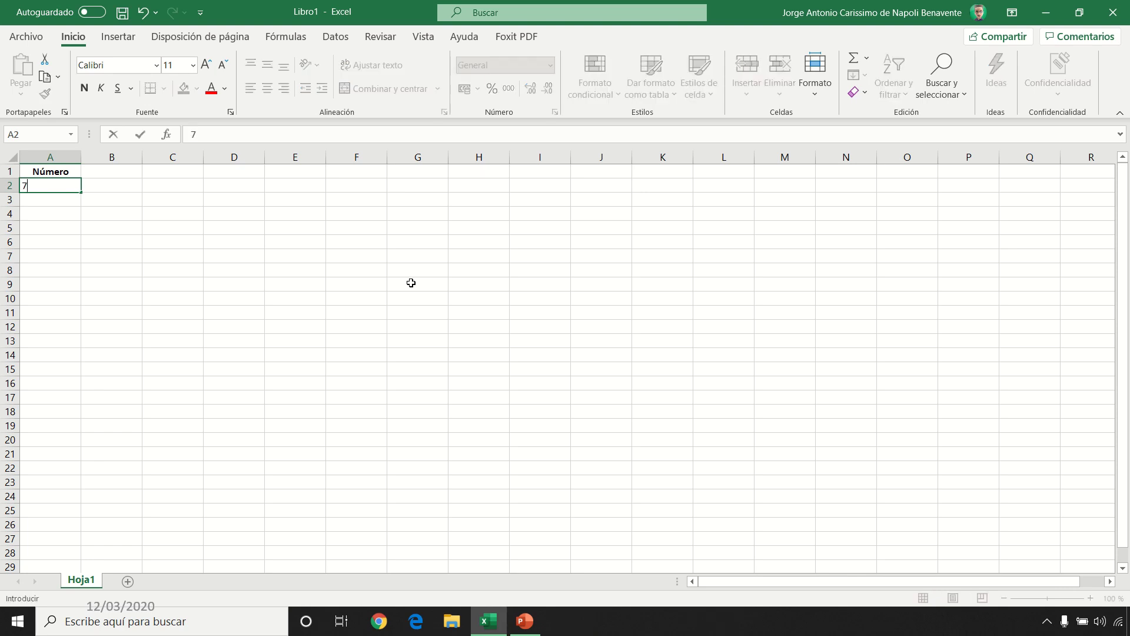
key(Return)
text(0)
key(Return)
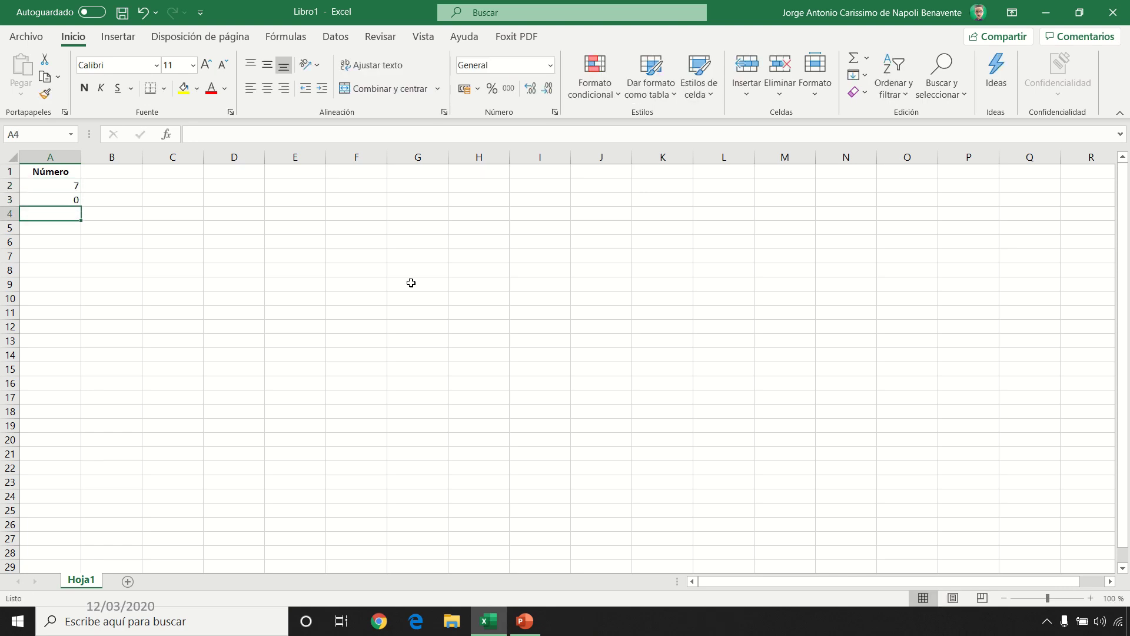
text(-6)
key(Return)
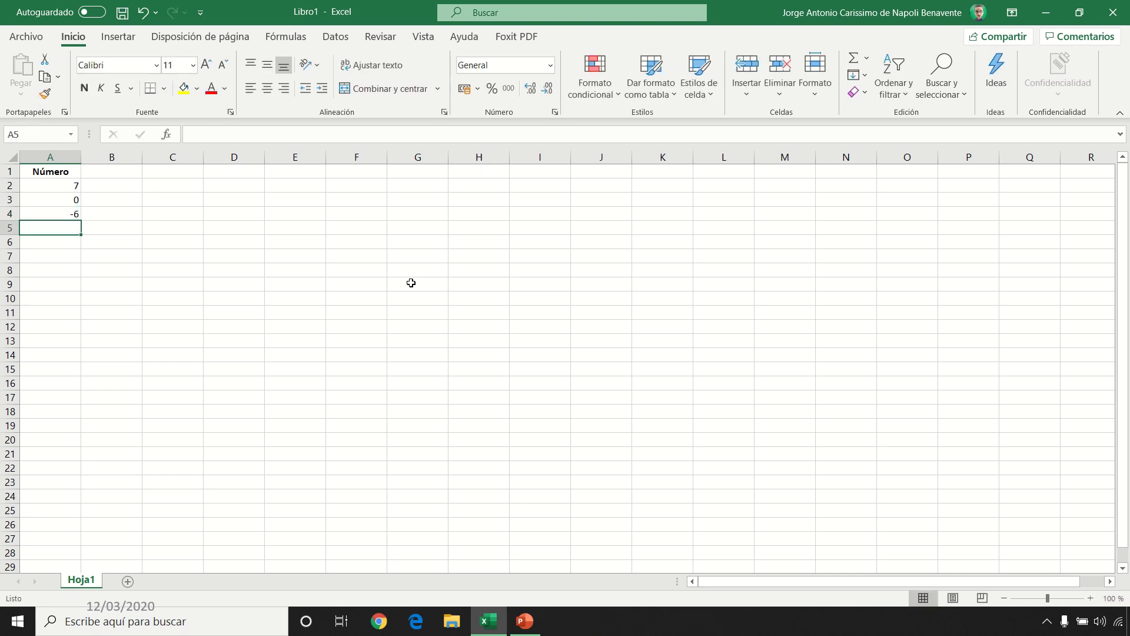
text(4,5)
key(Return)
text(0,8)
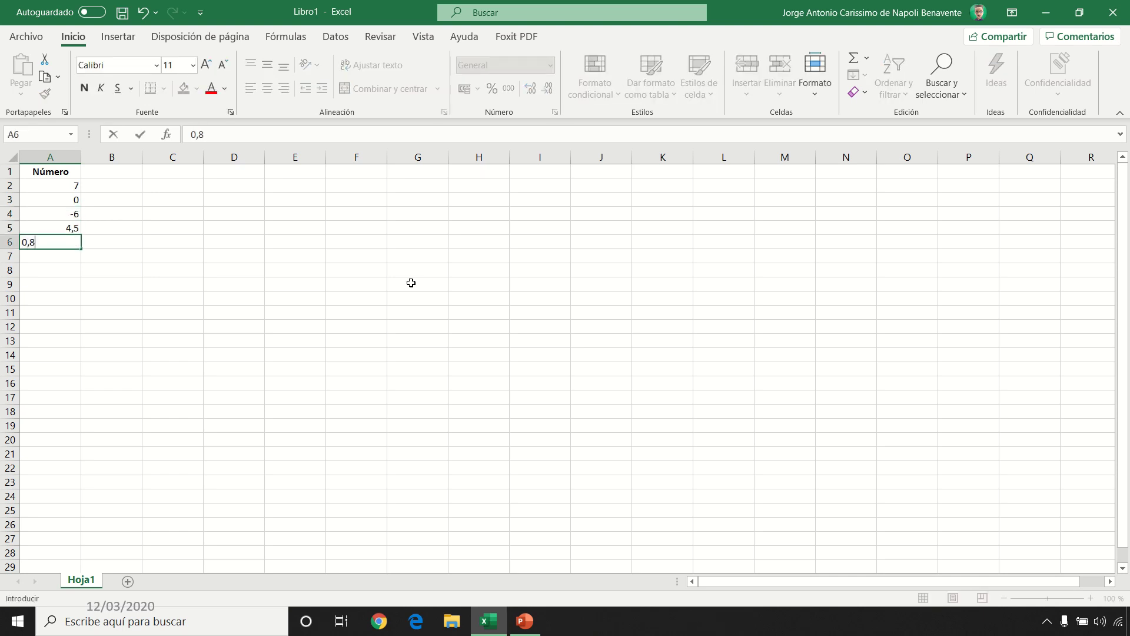
key(Return)
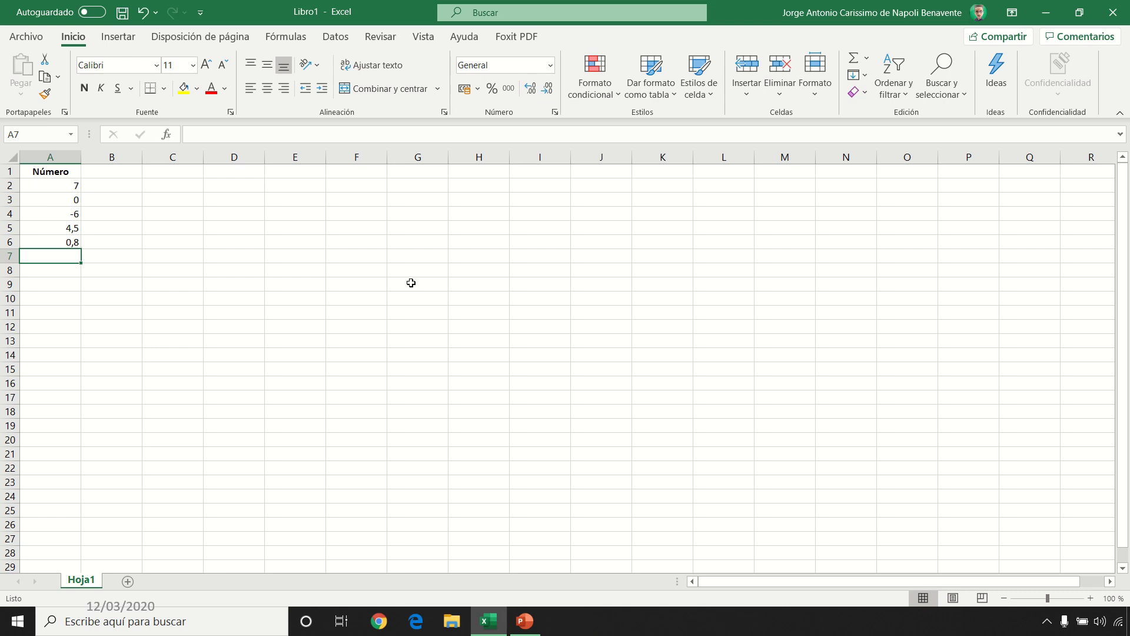
Enter 2000 in A7 and the same number with a thousands separator, 2.000, in A8
text(2000)
key(Return)
text(2.)
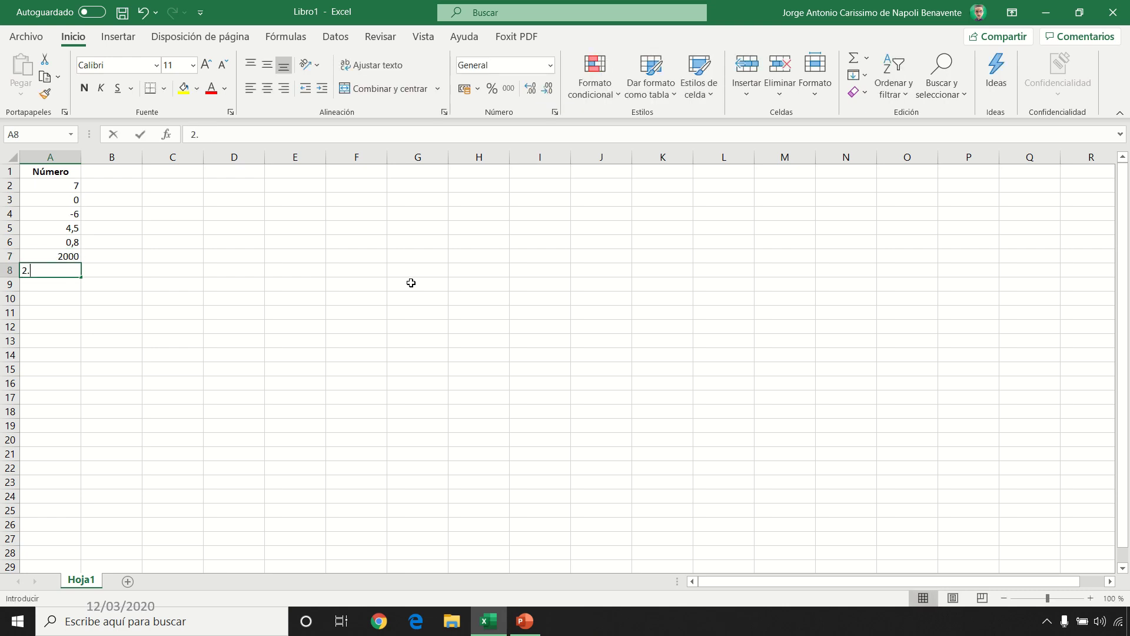
text(000)
key(Return)
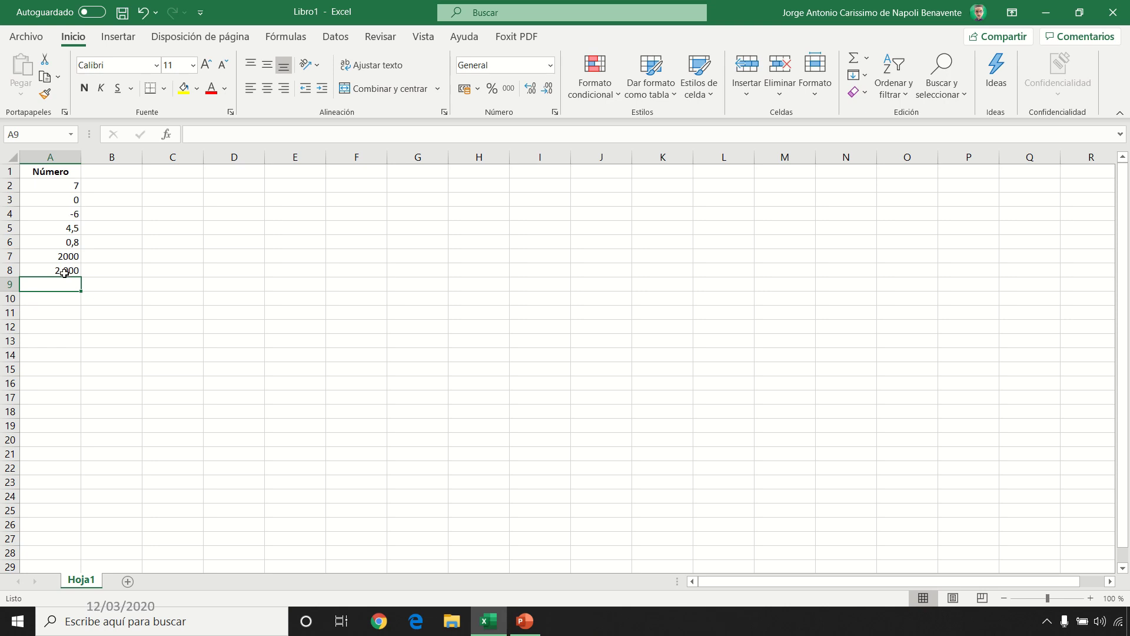
Enter the percentage 7% in A9 and the scientific-notation number 1e4 in A10
key(F2)
text(7%)
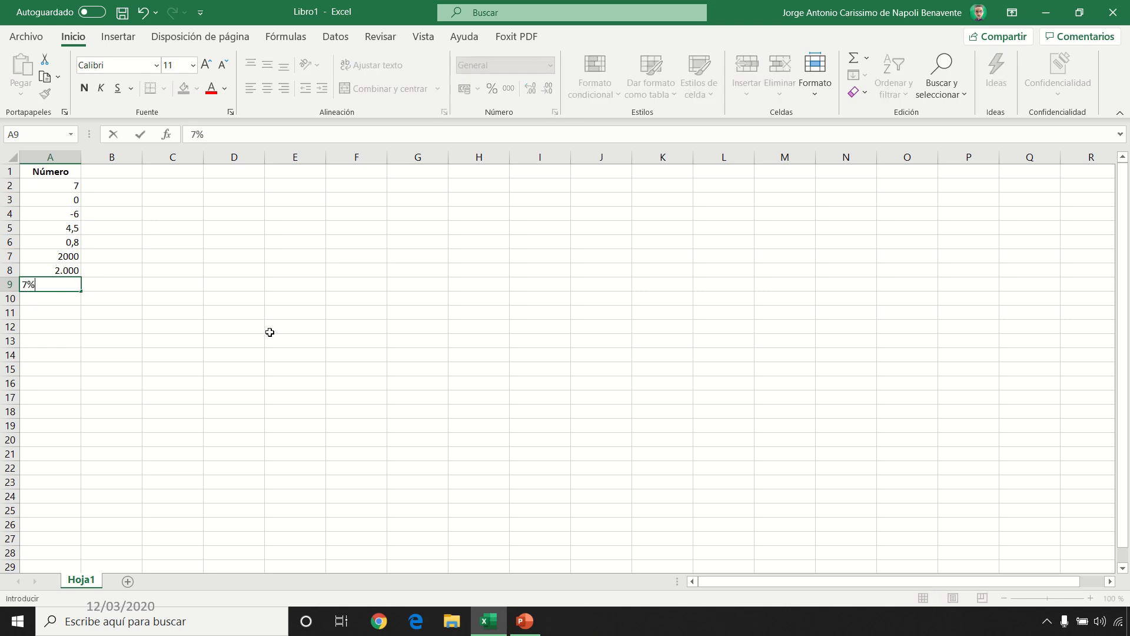
key(Return)
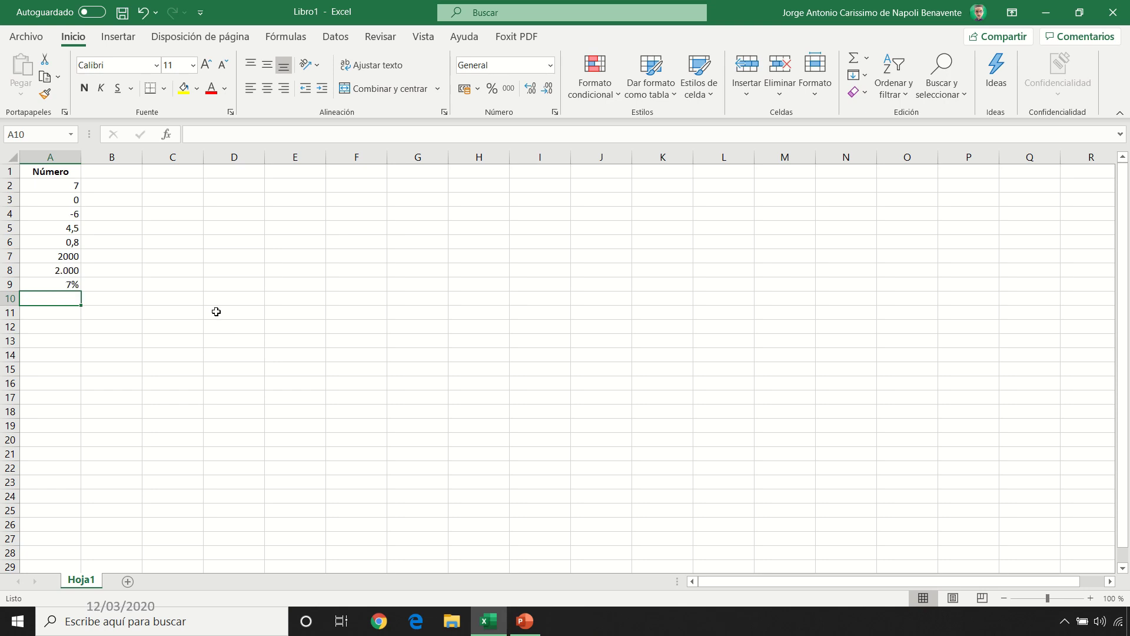
text(1e4)
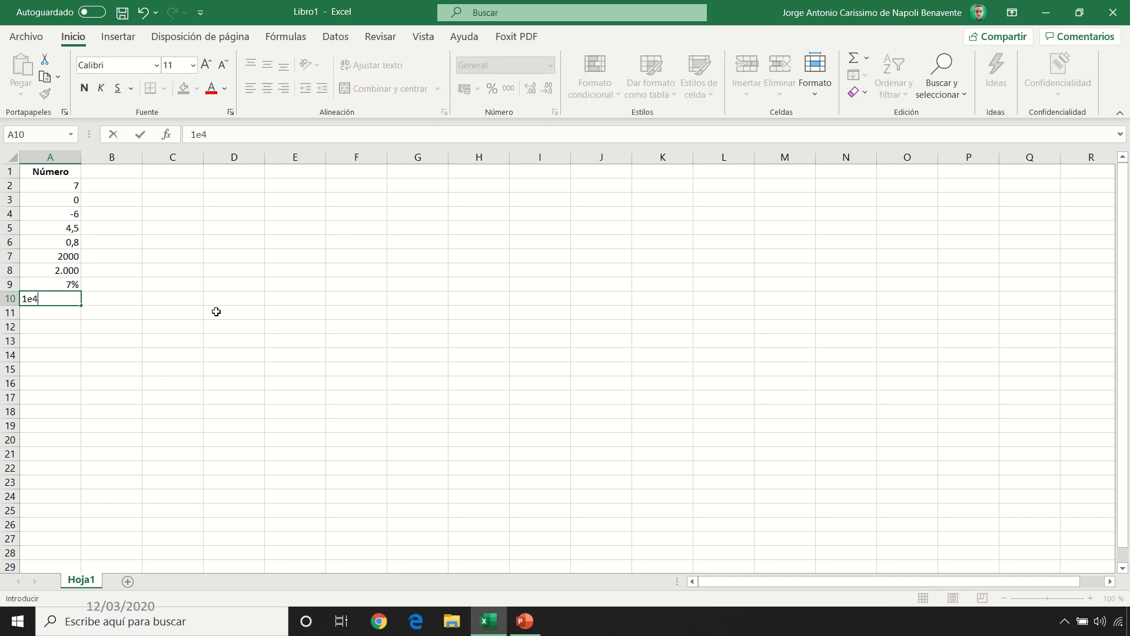
key(Return)
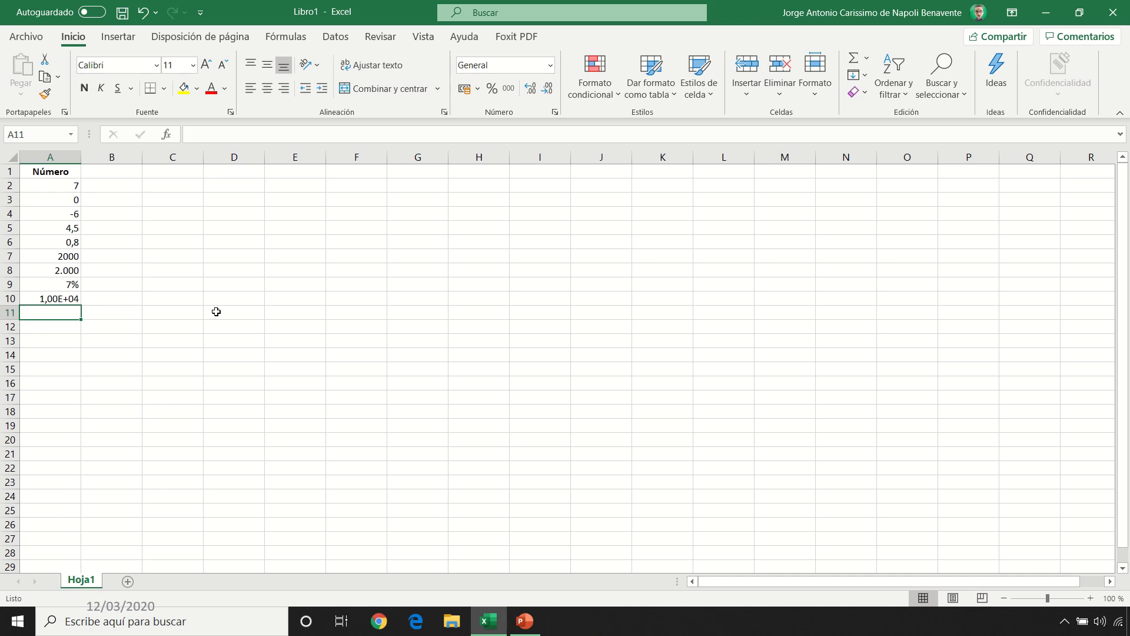
Enter the date 12/03/2020 in A11 and the time 16:30 in A12
text(12/03/2)
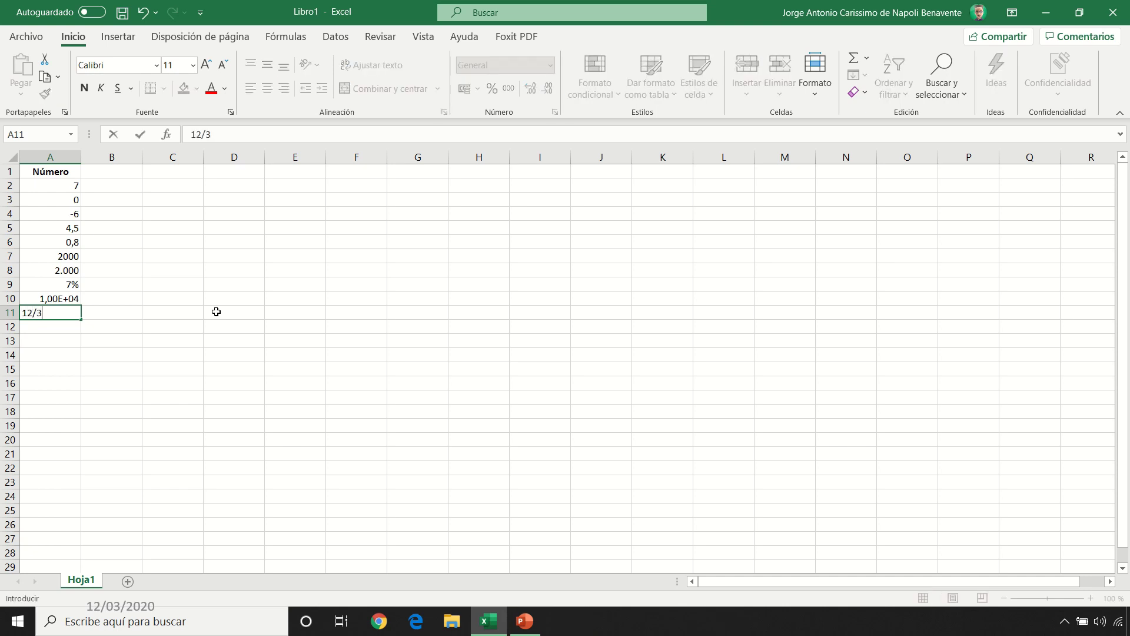
text(020)
key(Return)
text(16:30)
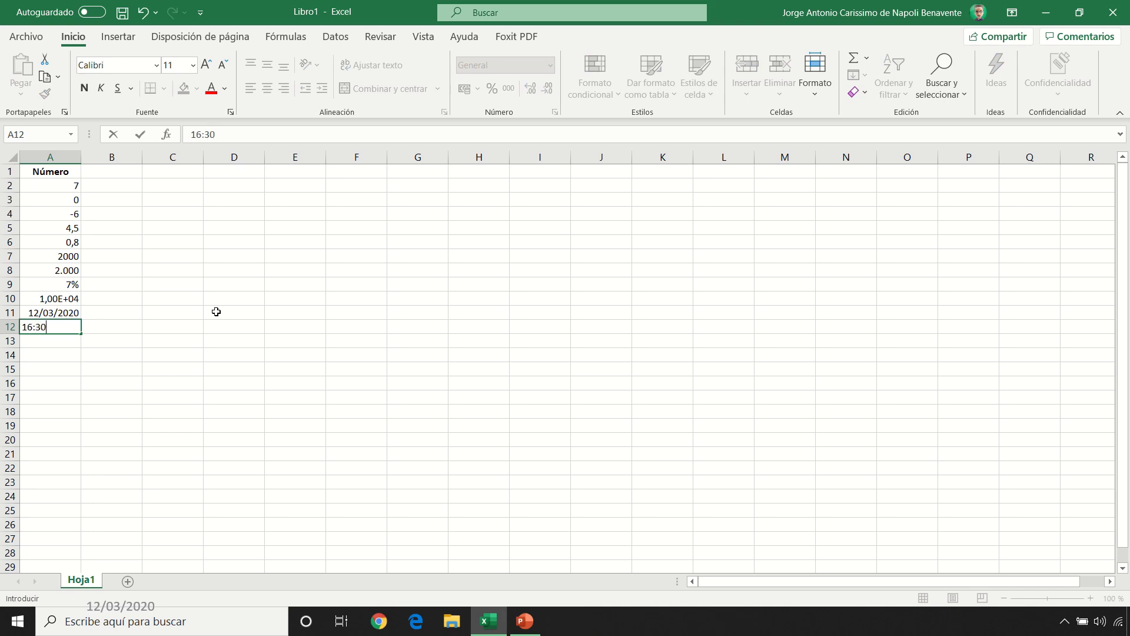
key(Return)
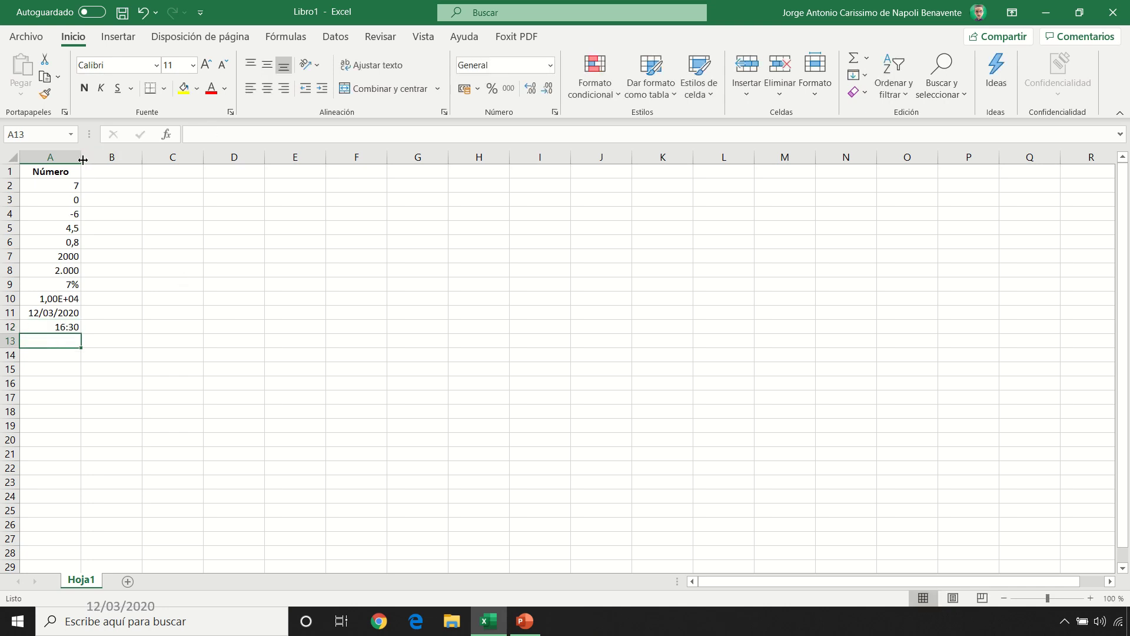
Widen column A to about twice its width
drag(81, 157, 143, 158)
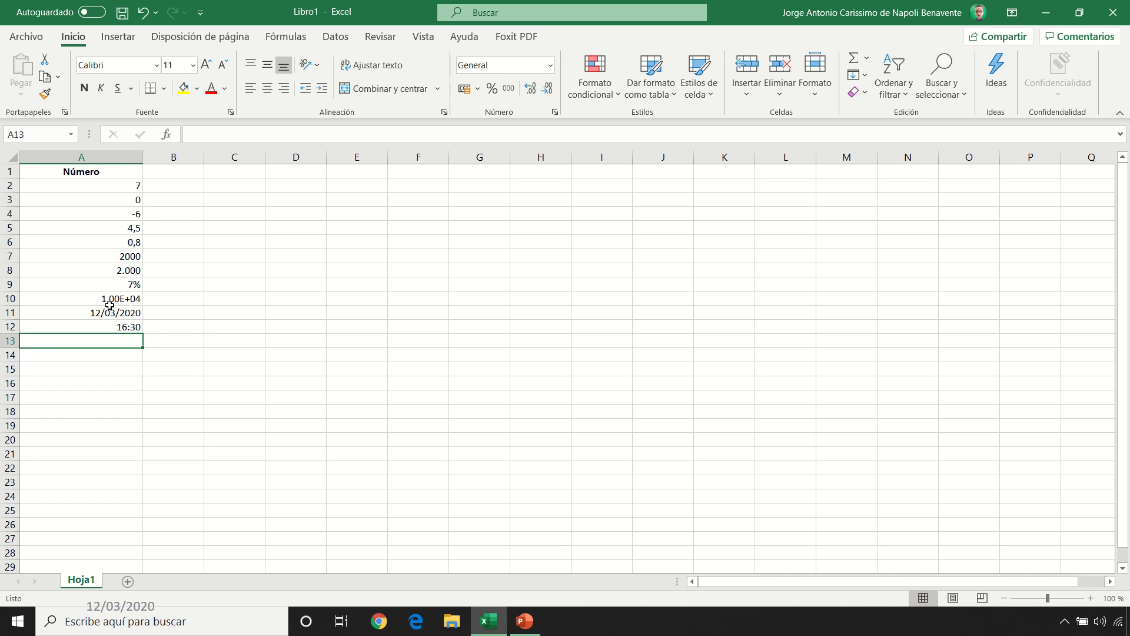
Add the column header Texto in B1 and enter a first name as a text value in B2
click(172, 173)
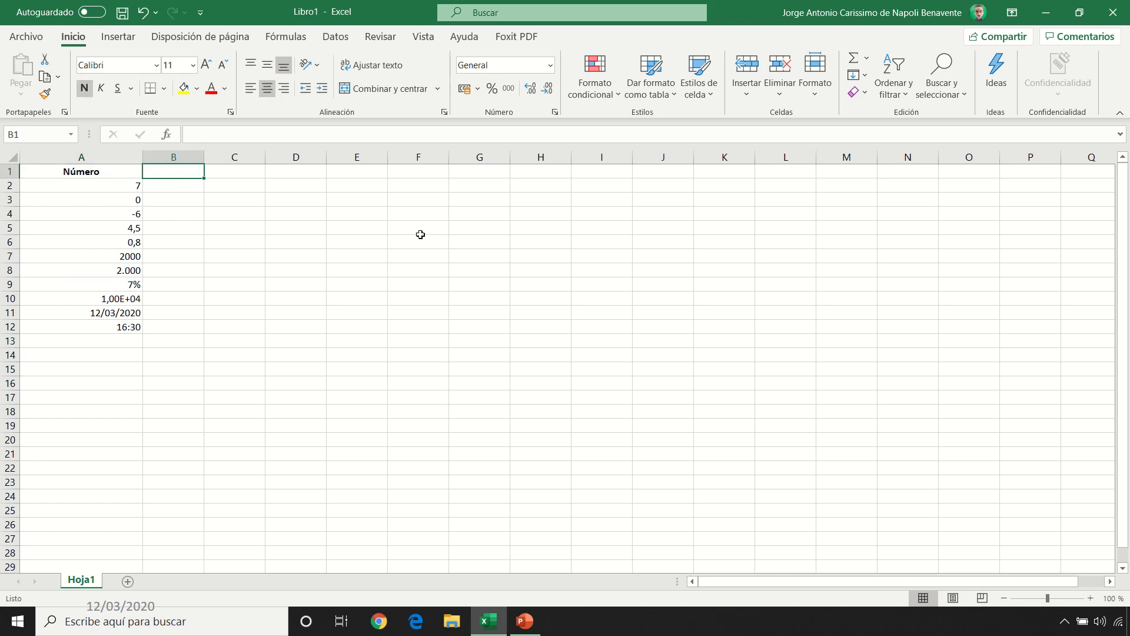
text(Texto)
key(Return)
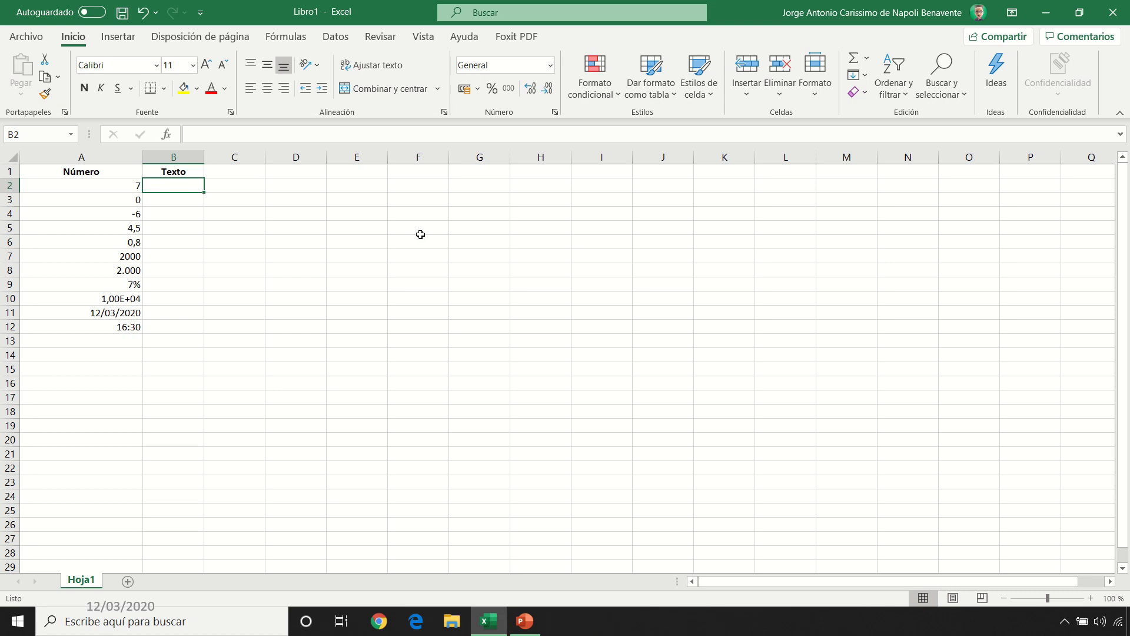
text(Jorge)
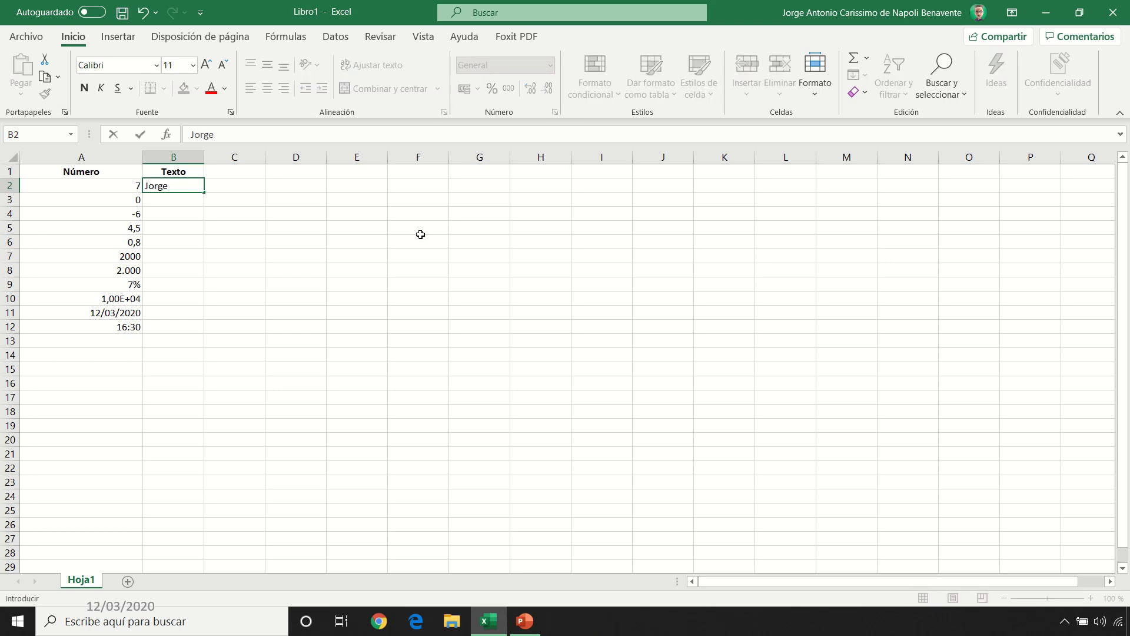
key(Return)
Enter the same first name followed by 3 in B3, and 3 followed by the name in B4
text(Jorge)
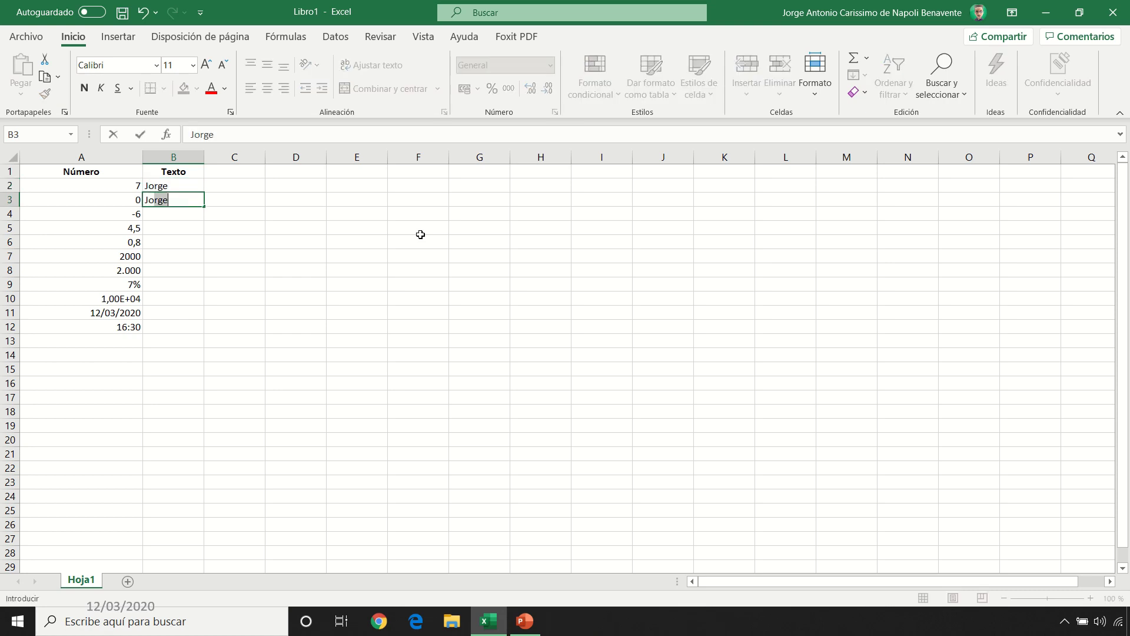
text( 3)
key(Return)
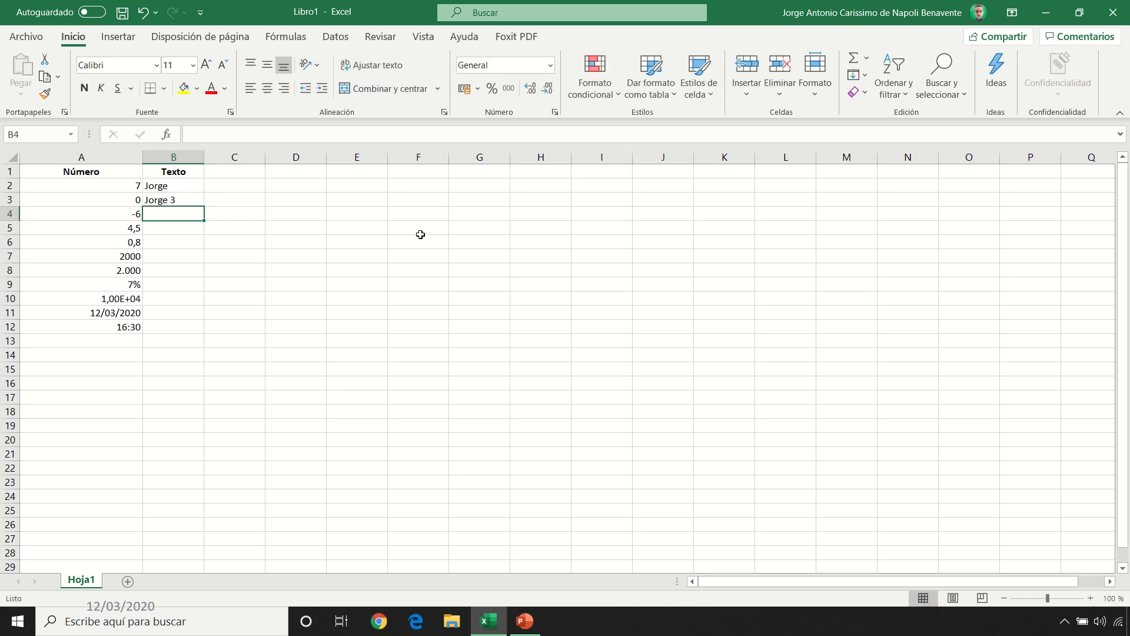
text(3 Jorge)
key(Return)
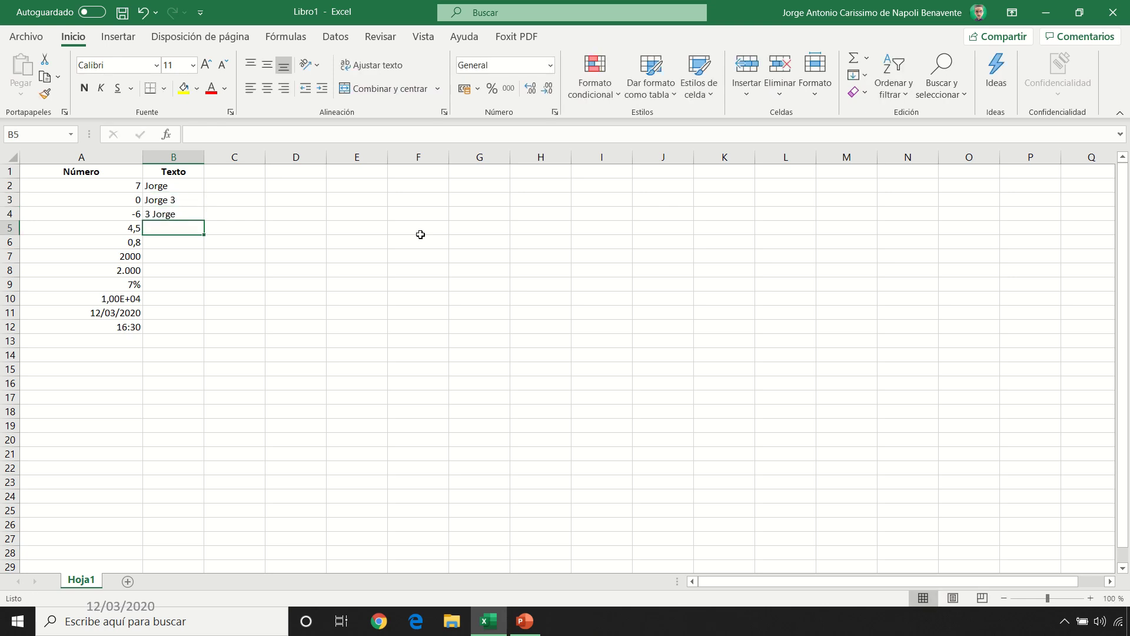
Enter 4.5 in B5 and 2+3 in B6, and widen column B to about twice its width
text(4.5)
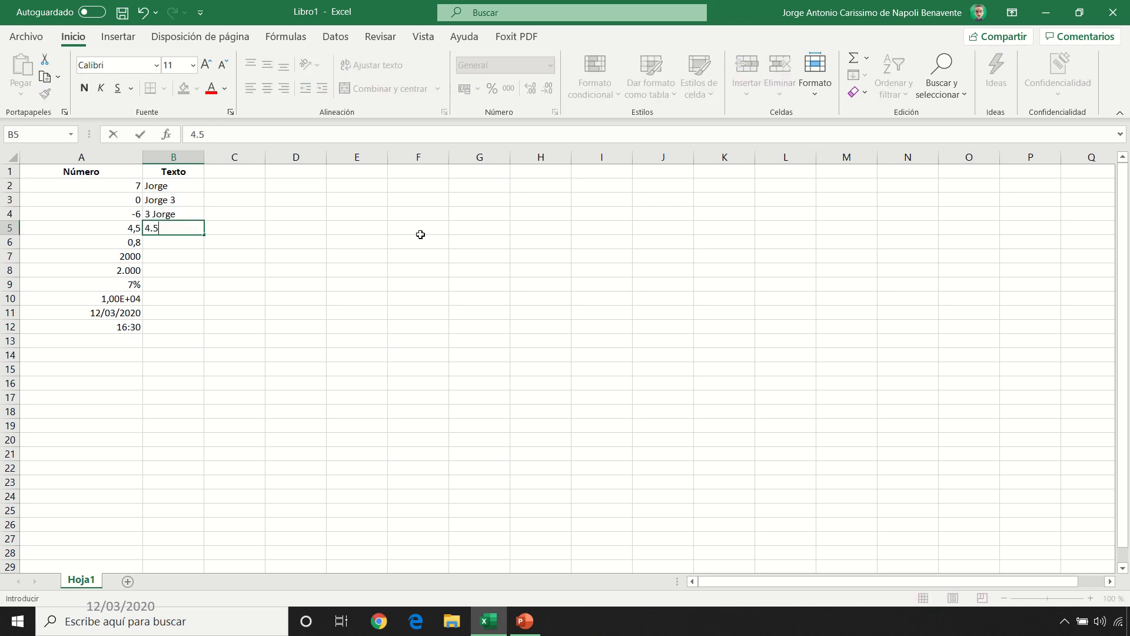
key(Return)
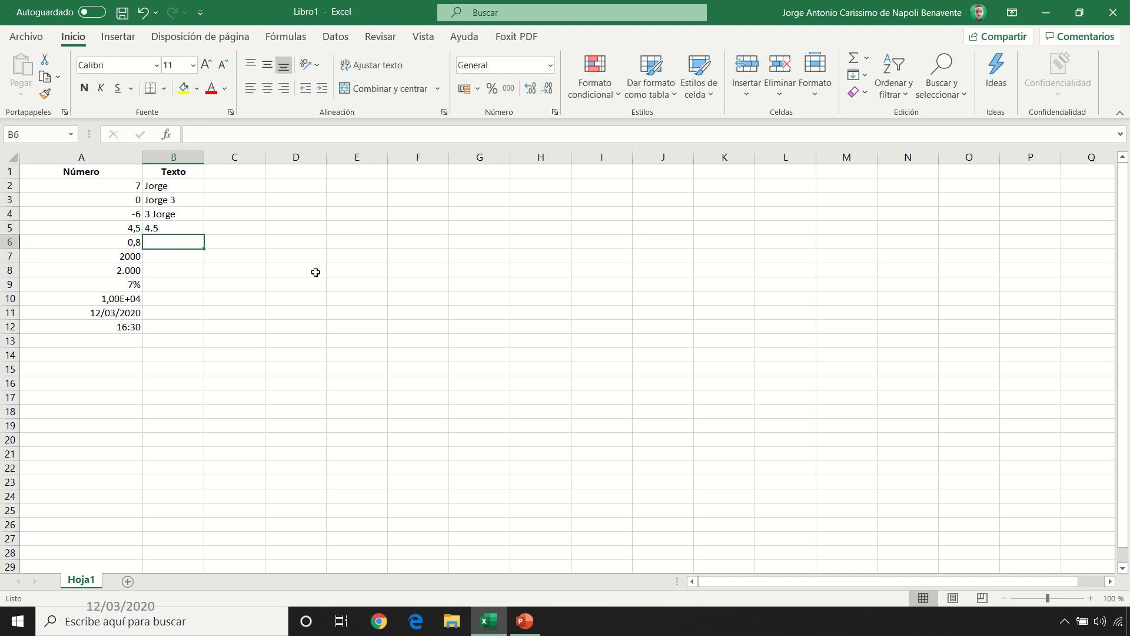
text(2+3)
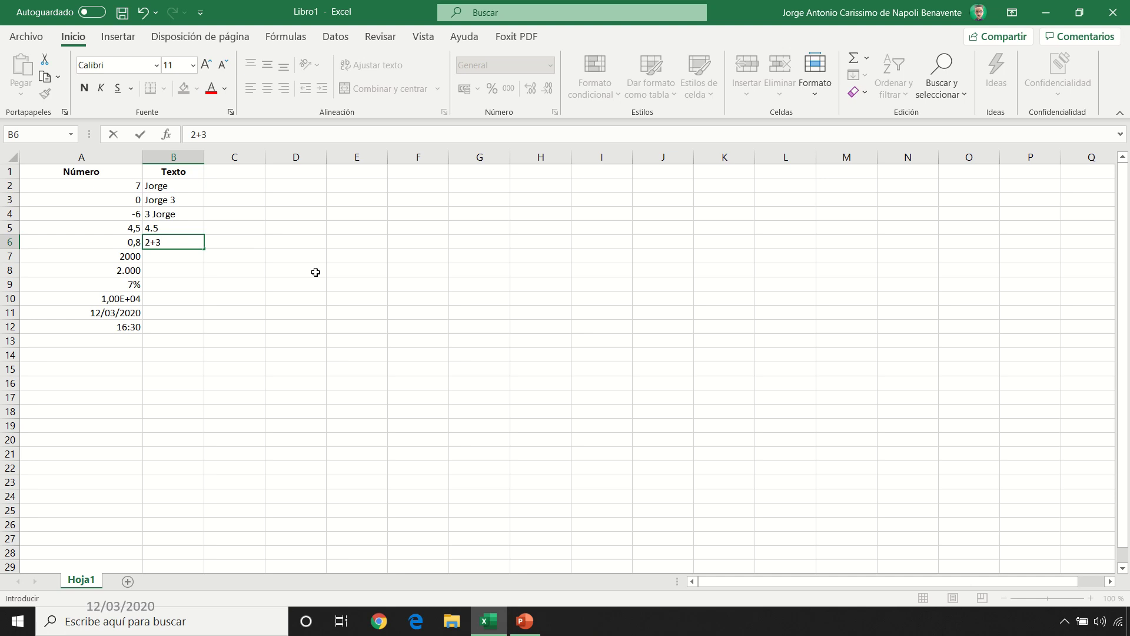
key(Return)
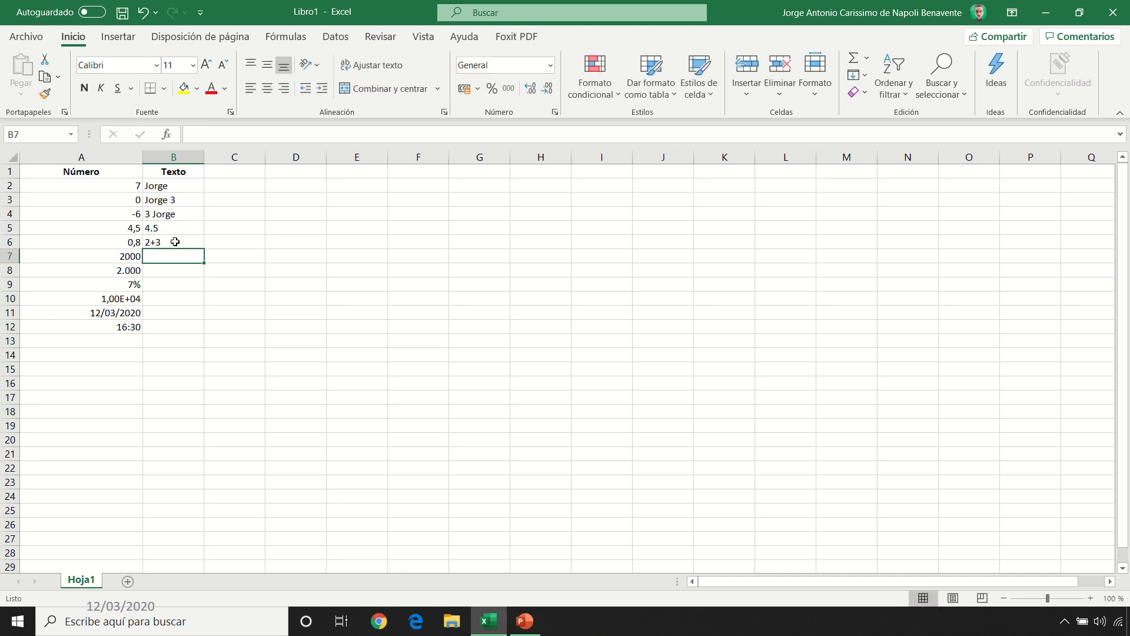
drag(203, 157, 264, 156)
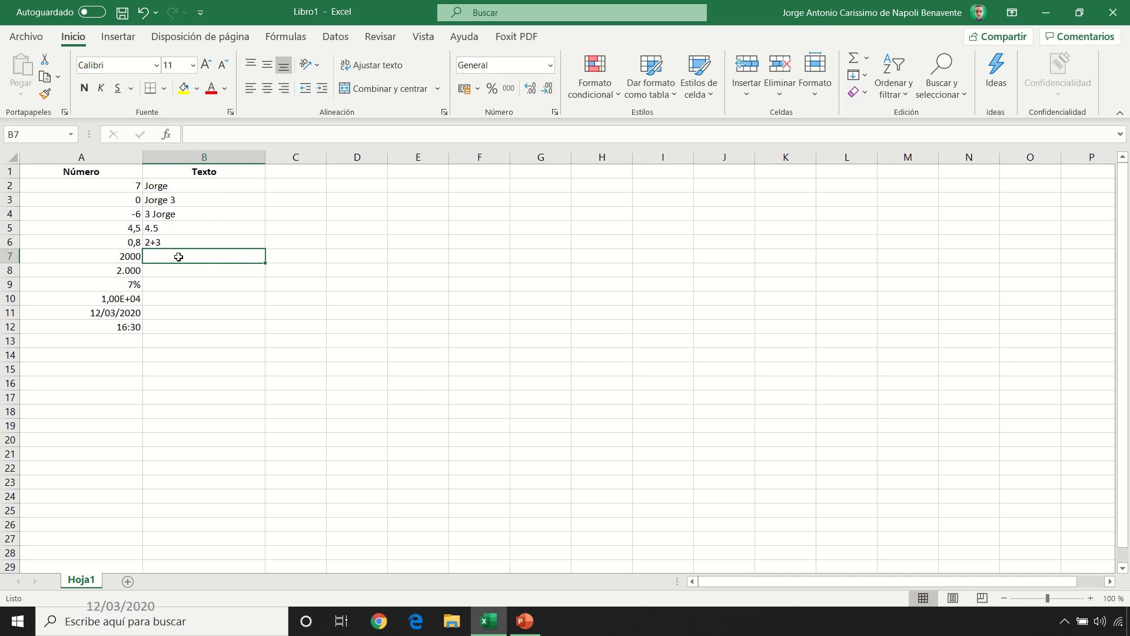
Center the data in A2:B12 horizontally and undo the alignment change
drag(101, 185, 205, 330)
click(267, 87)
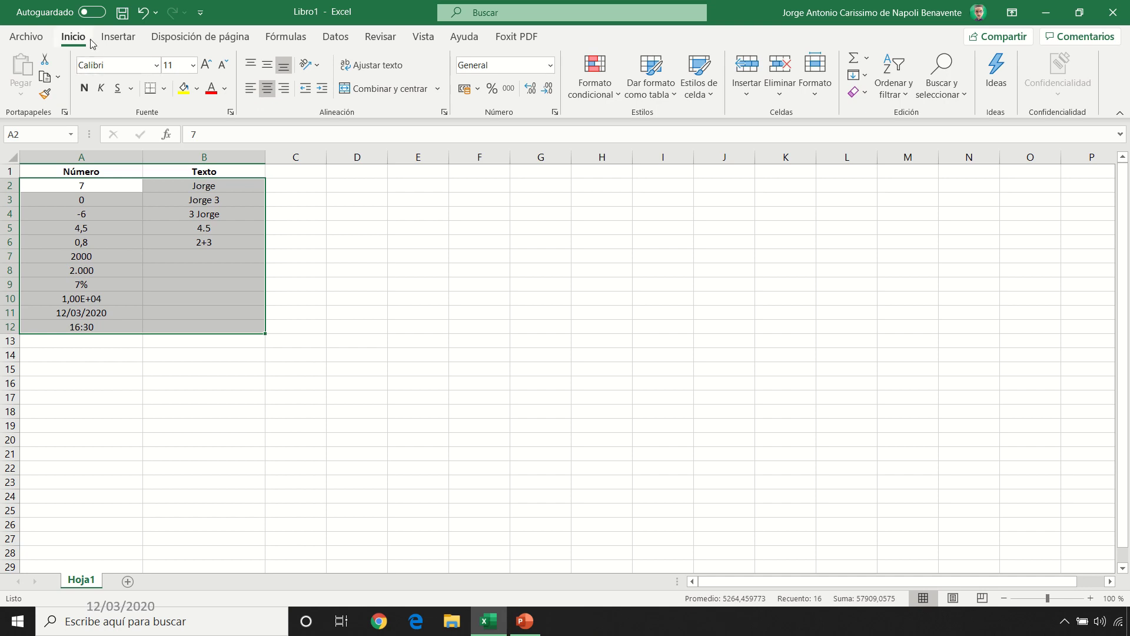
click(143, 13)
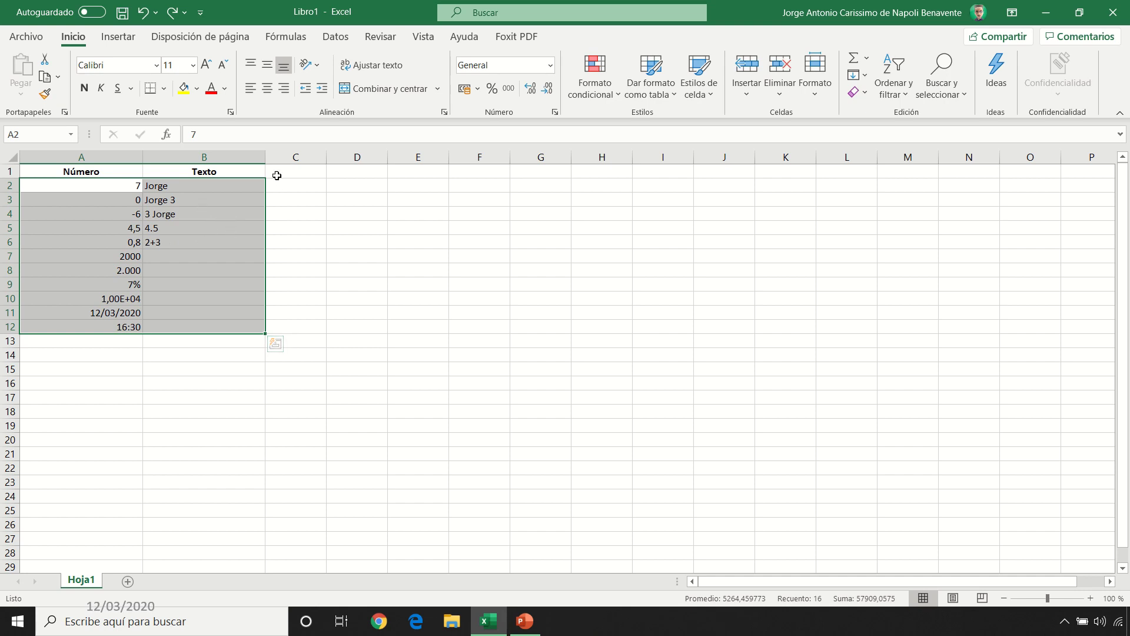
click(193, 203)
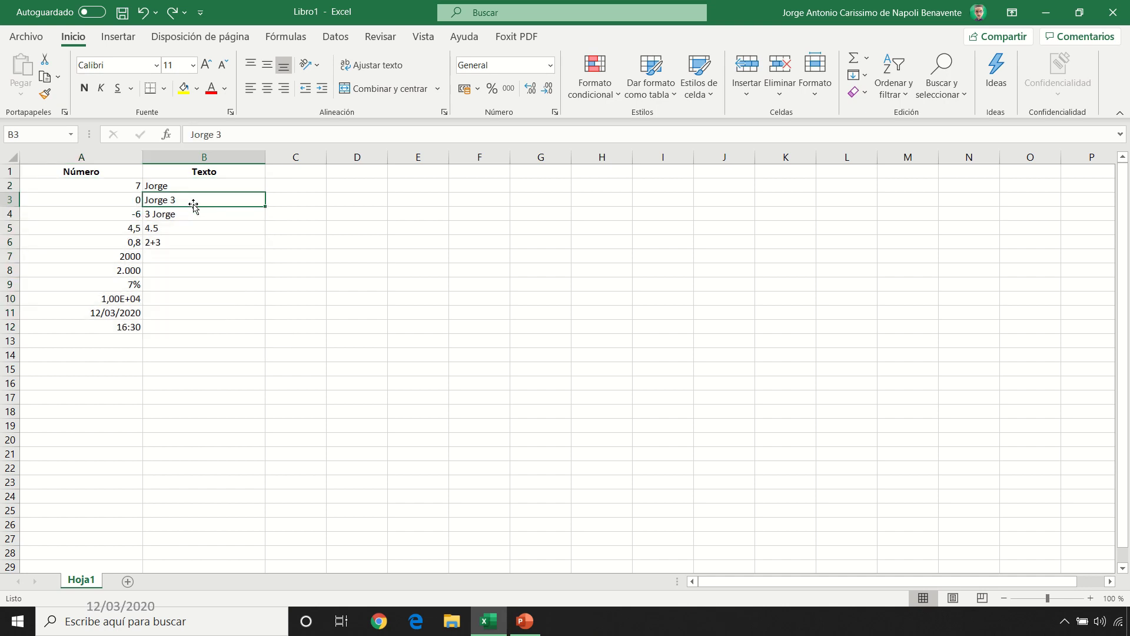
Add the column header Lógico in C1
click(295, 172)
text(Lógico)
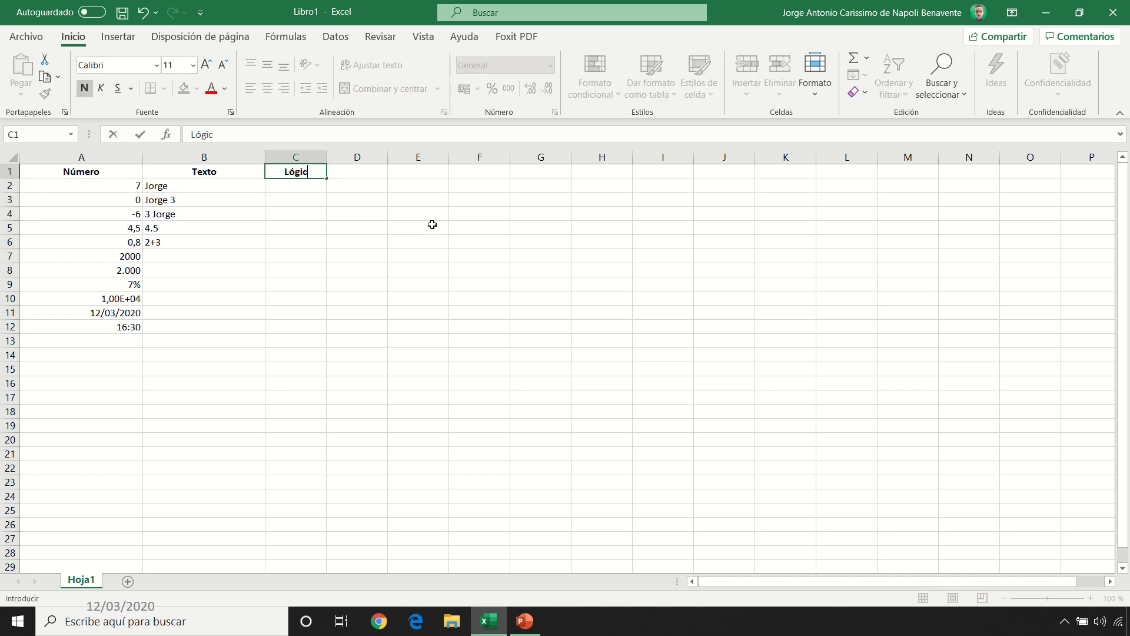
key(Return)
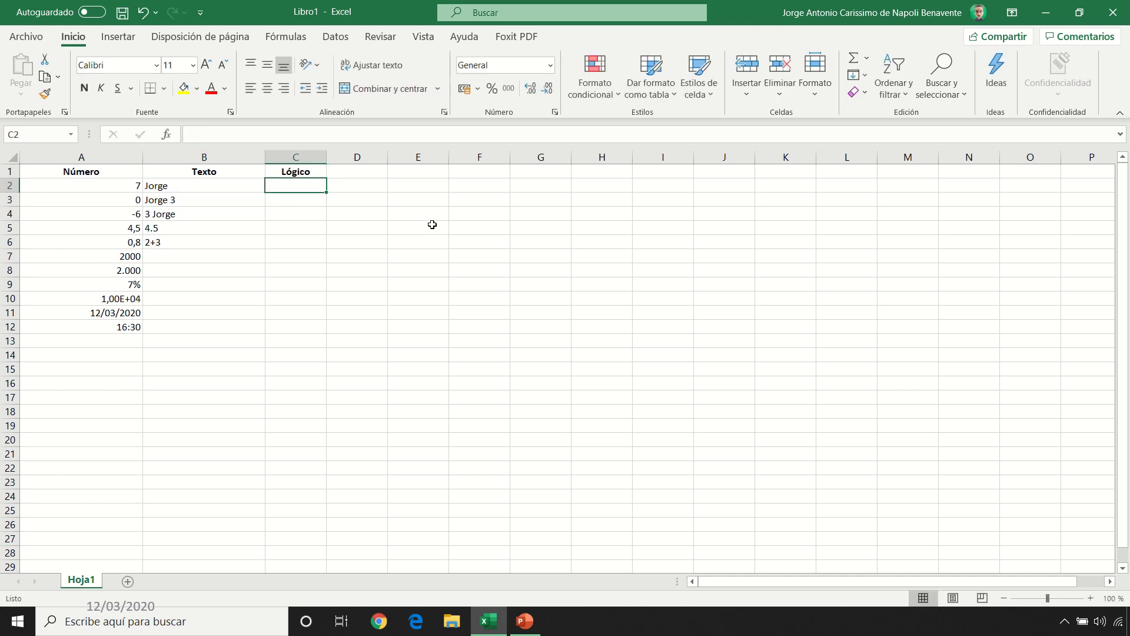
Enter the logical values verdadero in C2 and falso in C3, and widen column C to about twice its width
text(verdadero)
key(Return)
text(fa)
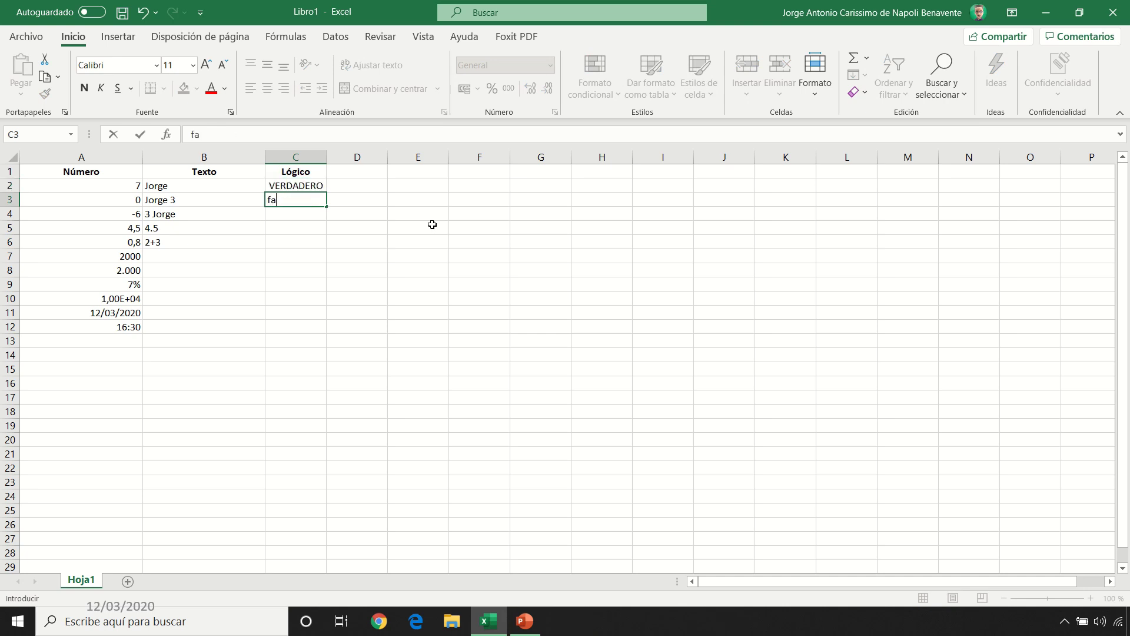
text(lso)
key(Return)
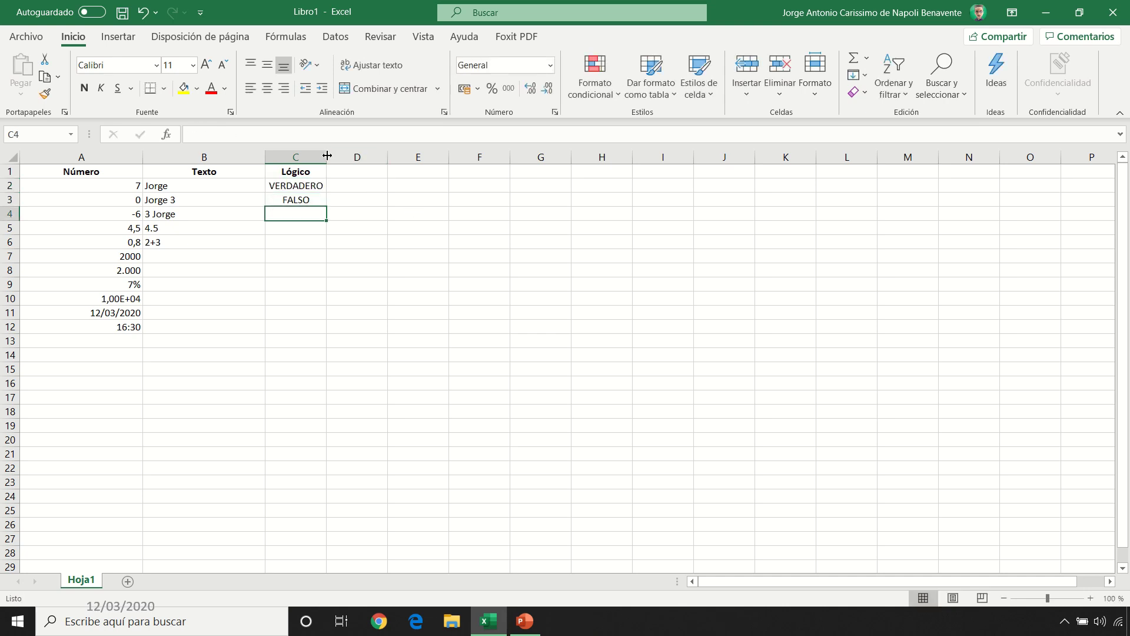
drag(327, 155, 387, 157)
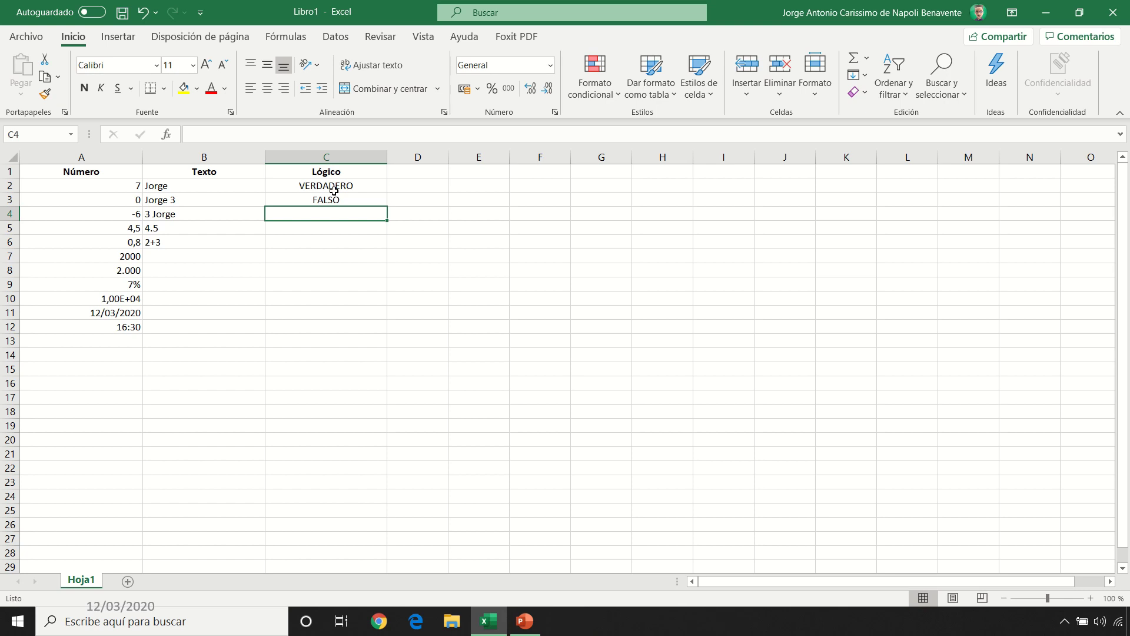
Add the column header Error in D1 and enter the formula =1/0 in D2
click(406, 174)
text(Error)
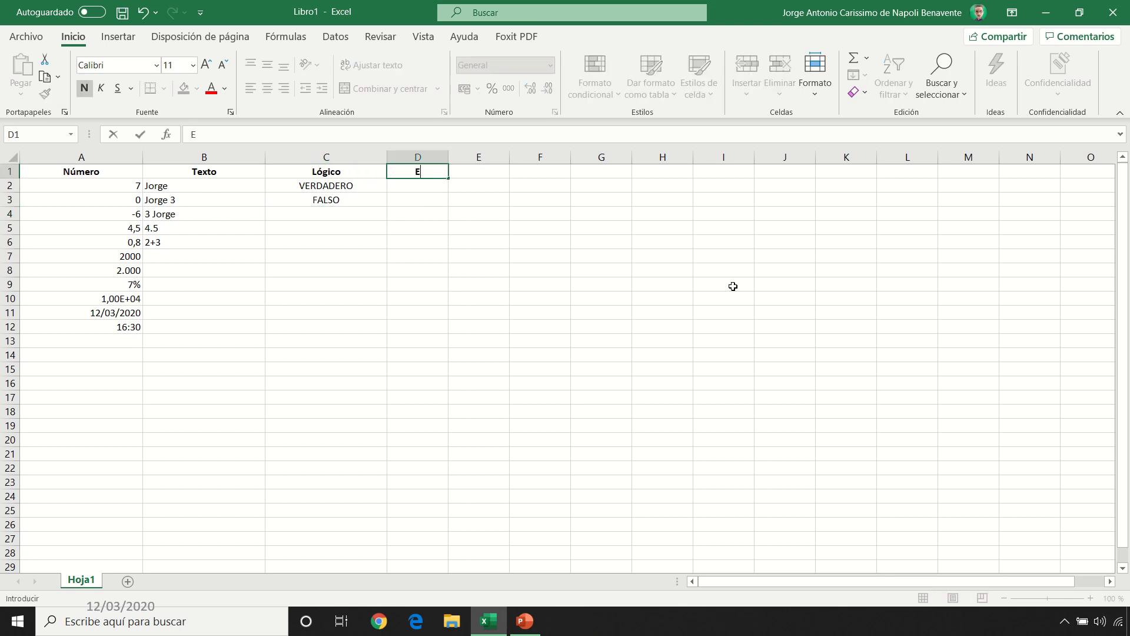
key(Return)
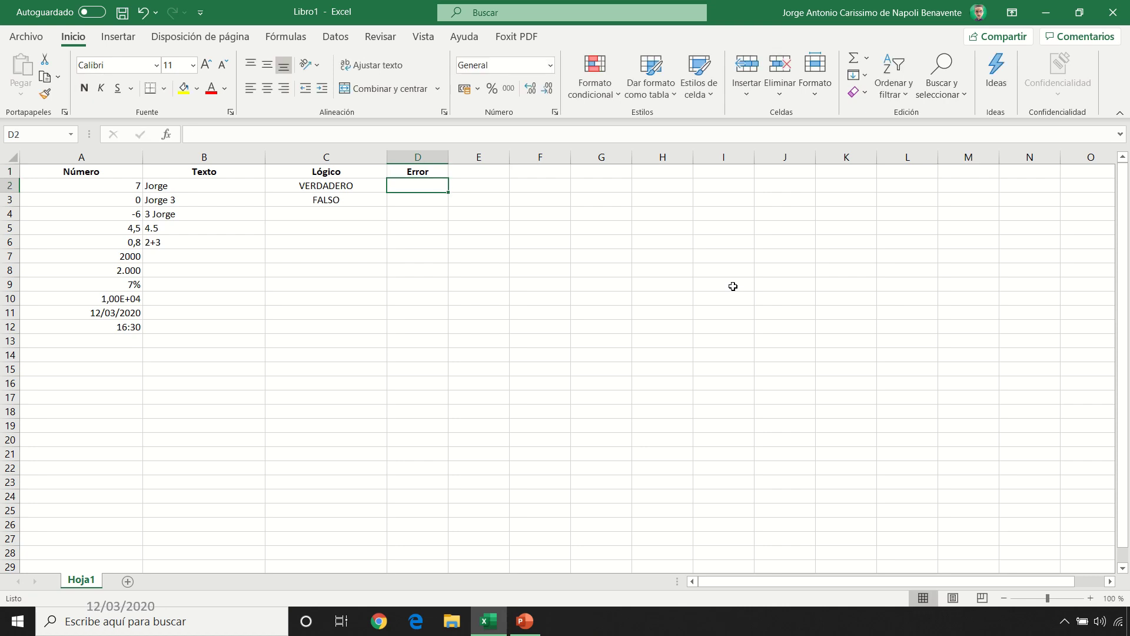
text(=1/0)
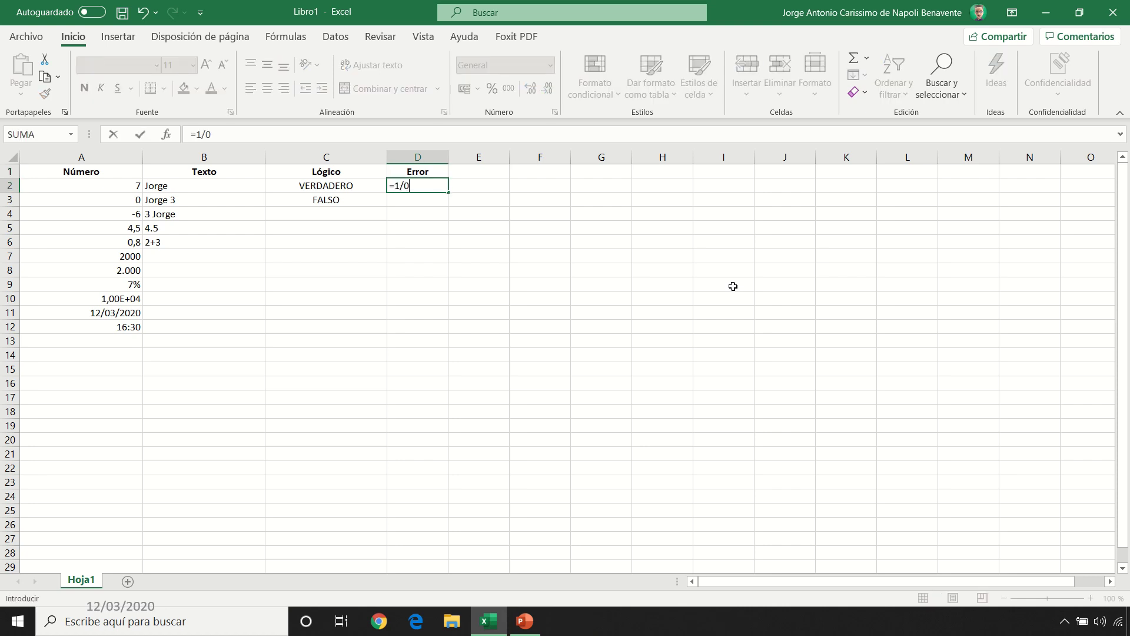
key(Return)
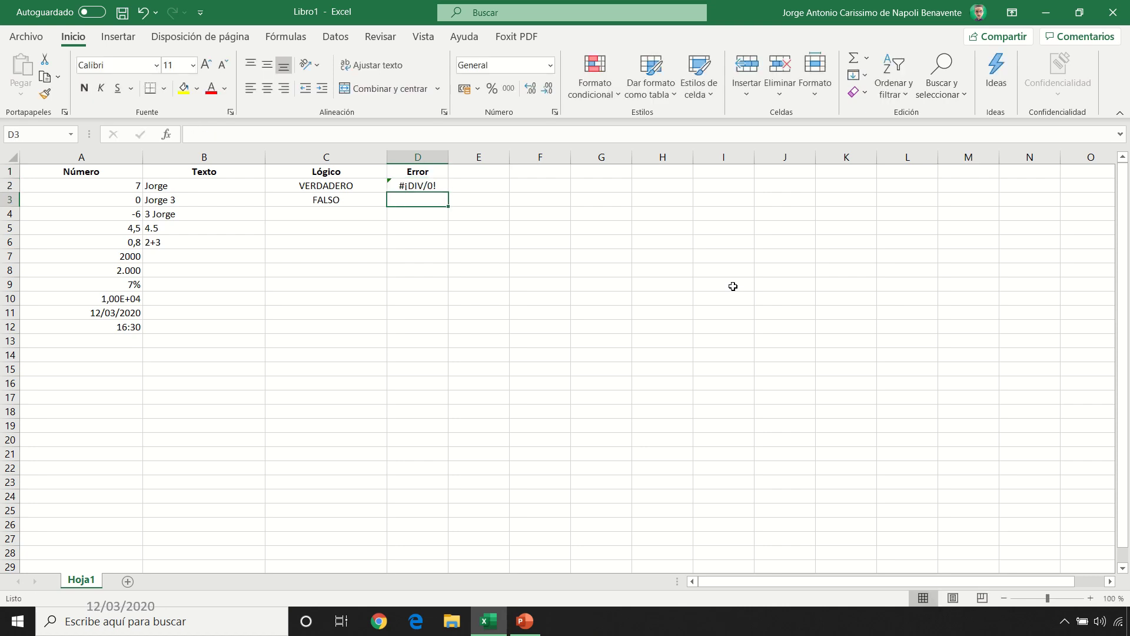
Enter the formula =FACT(10000000) in D3 and widen column D to about twice its width
text(=fa)
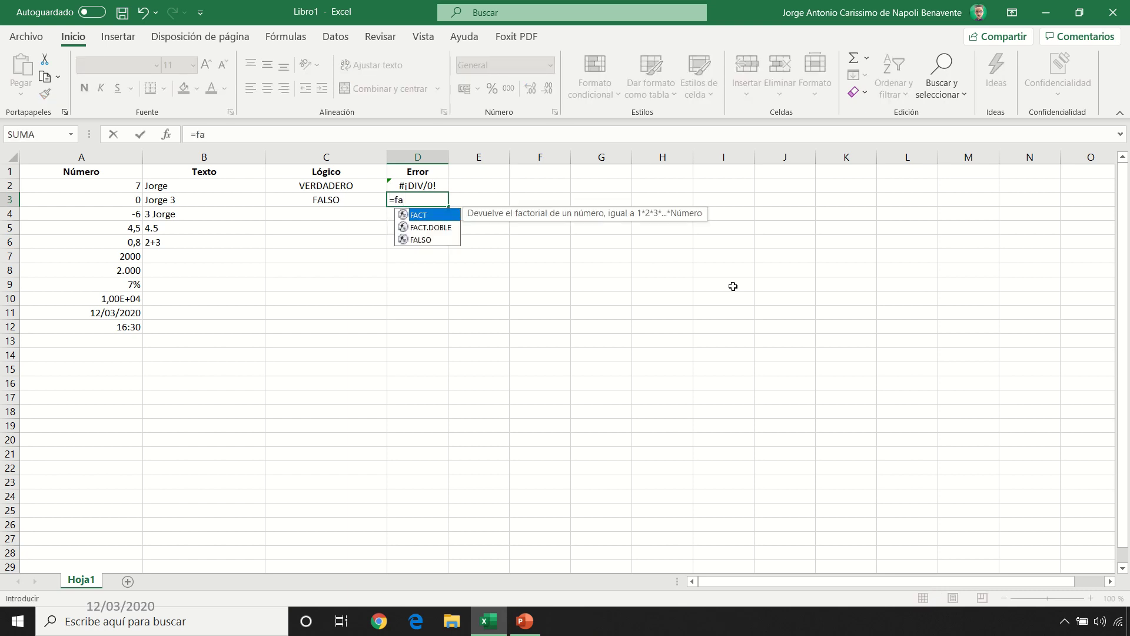
key(Tab)
text(1)
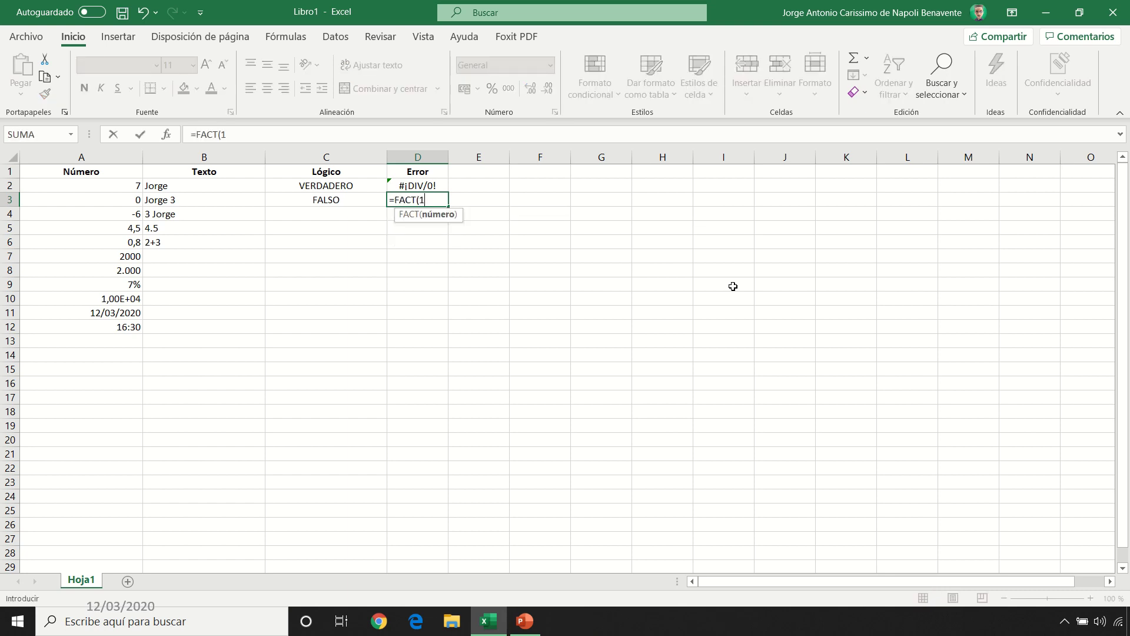
text(0000000))
key(Return)
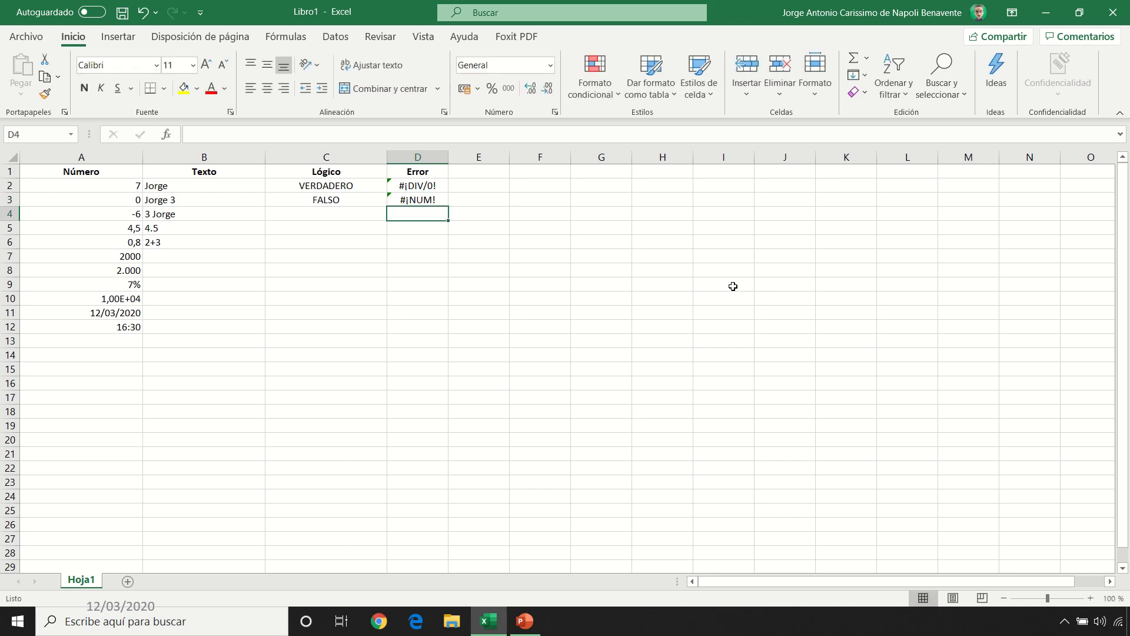
drag(448, 157, 509, 156)
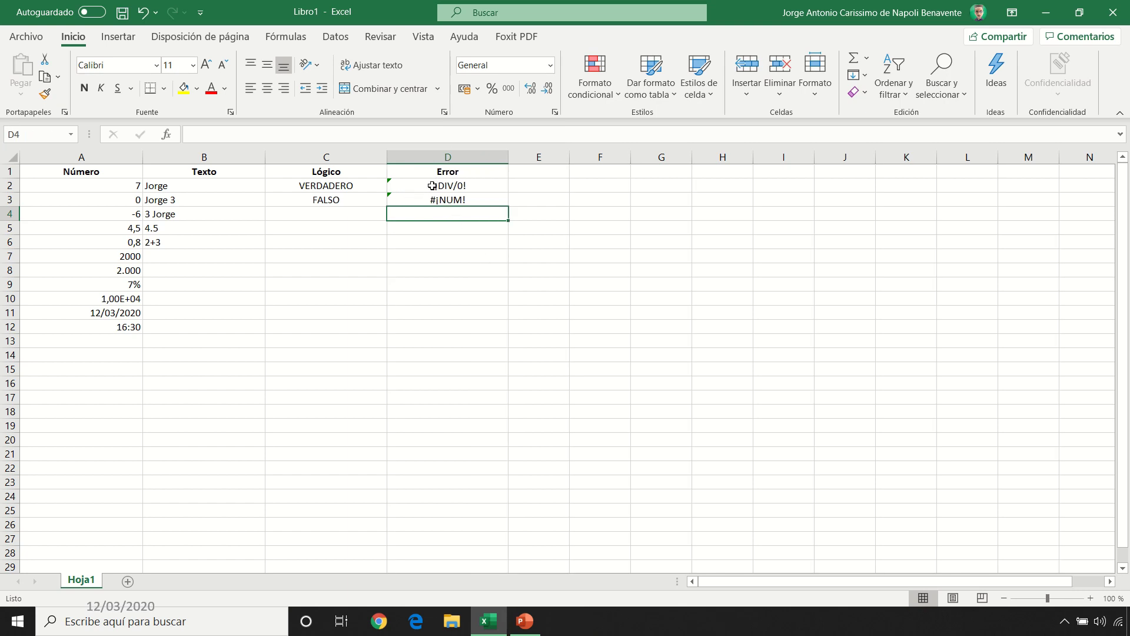
Add the column header Vacío in E1 and widen column E to about twice its width
click(530, 175)
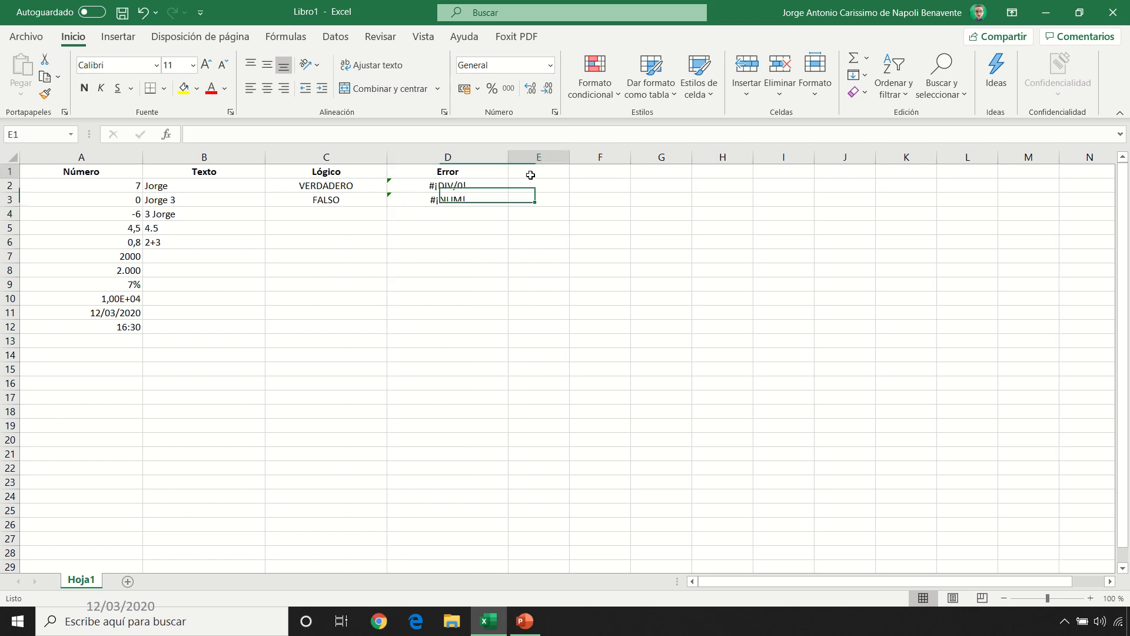
text(Vacío)
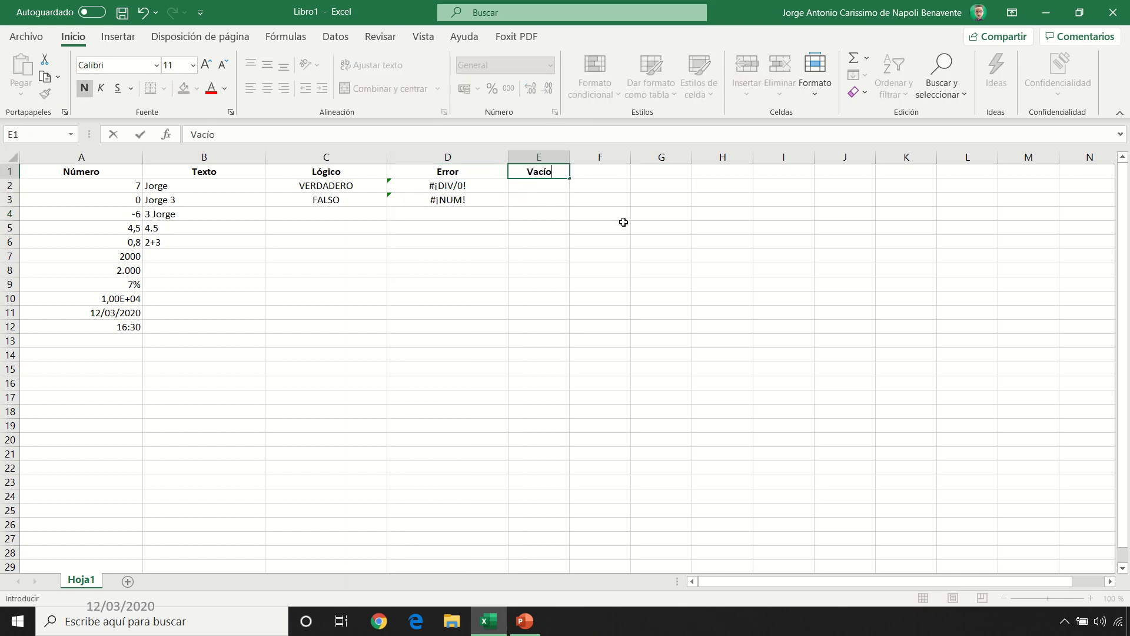
key(Return)
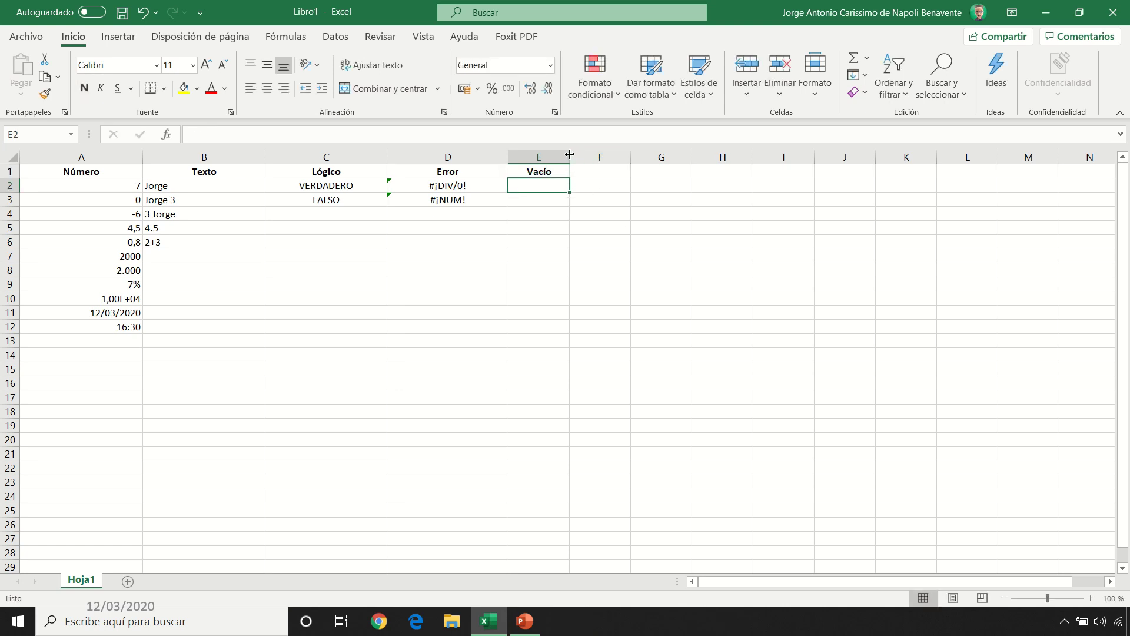
drag(570, 157, 630, 159)
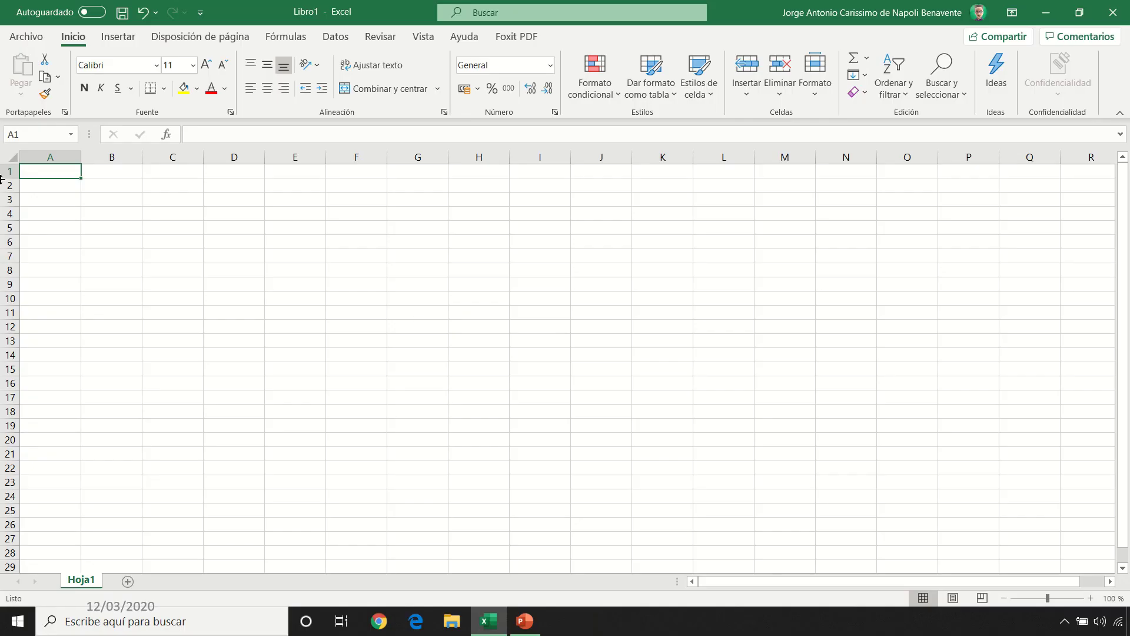
Format the whole of row 1 in the blank sheet as bold and horizontally centered
click(9, 171)
click(85, 88)
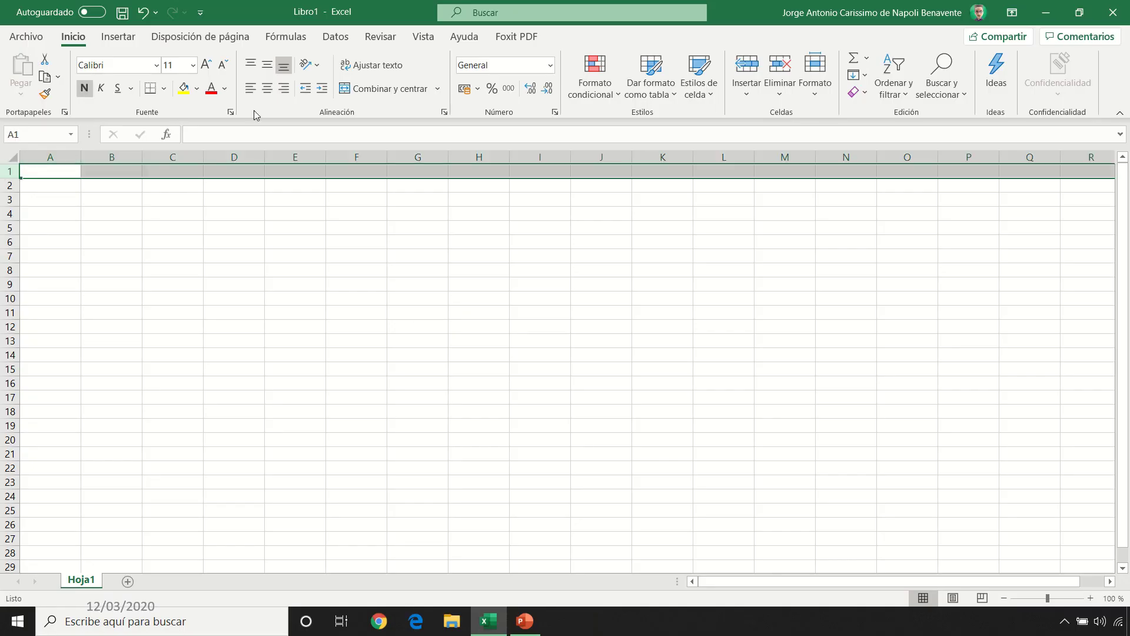
click(267, 89)
Enter the header Dato in A1 and the value 1.000, with its thousands separator, in A2
click(44, 172)
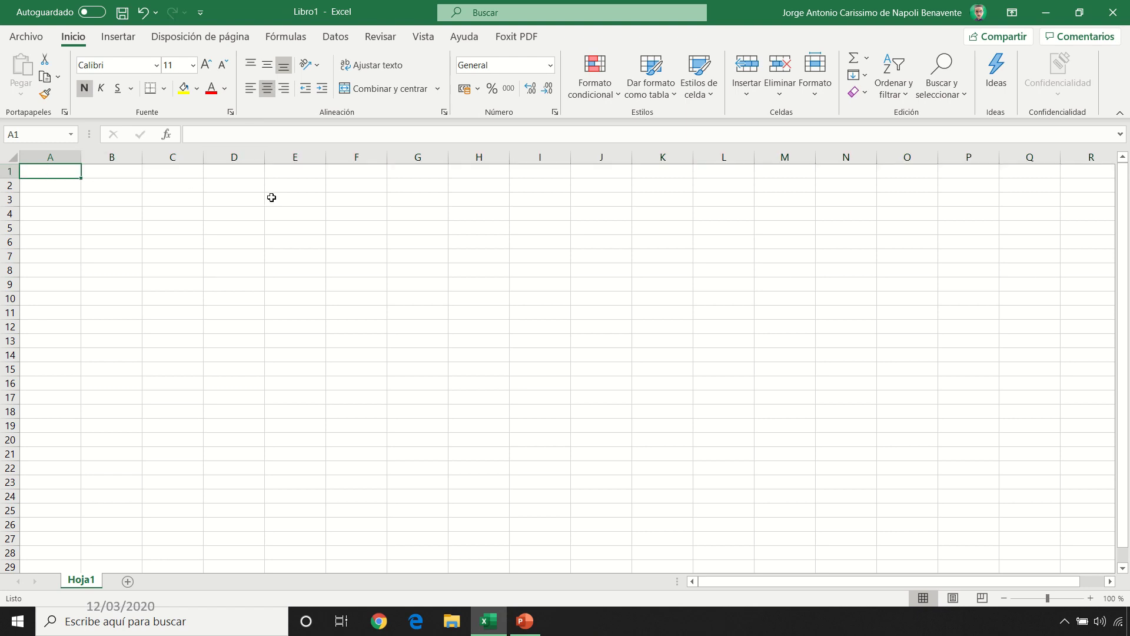
text(Dato)
key(Return)
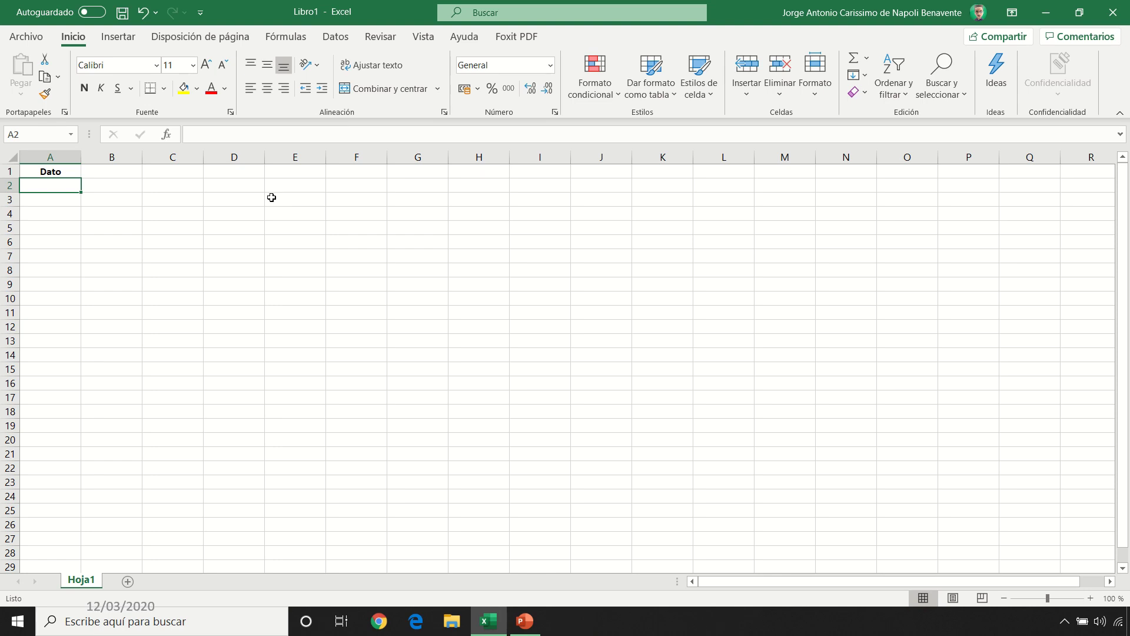
text(1.000)
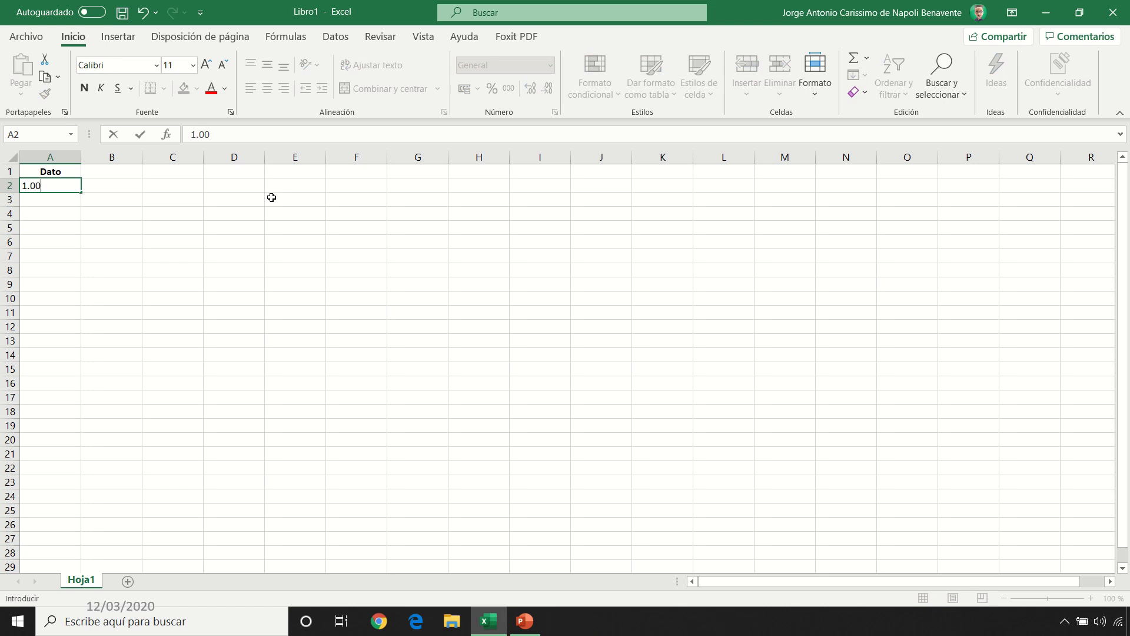
key(Return)
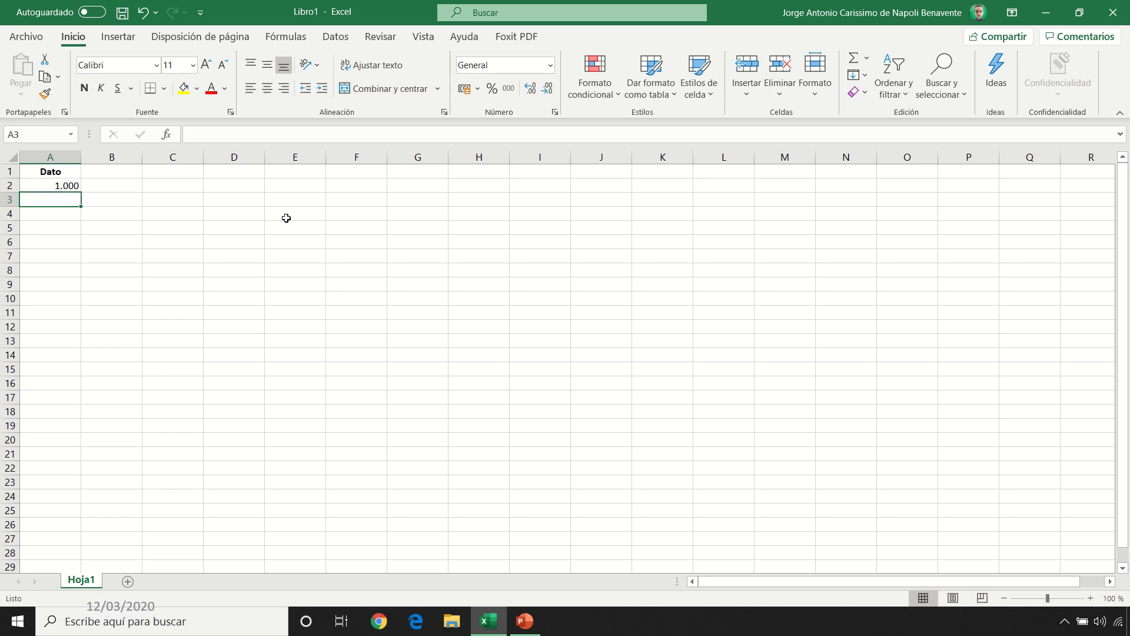
Clear the content of A2 and enter 5687 without a thousands separator
click(71, 186)
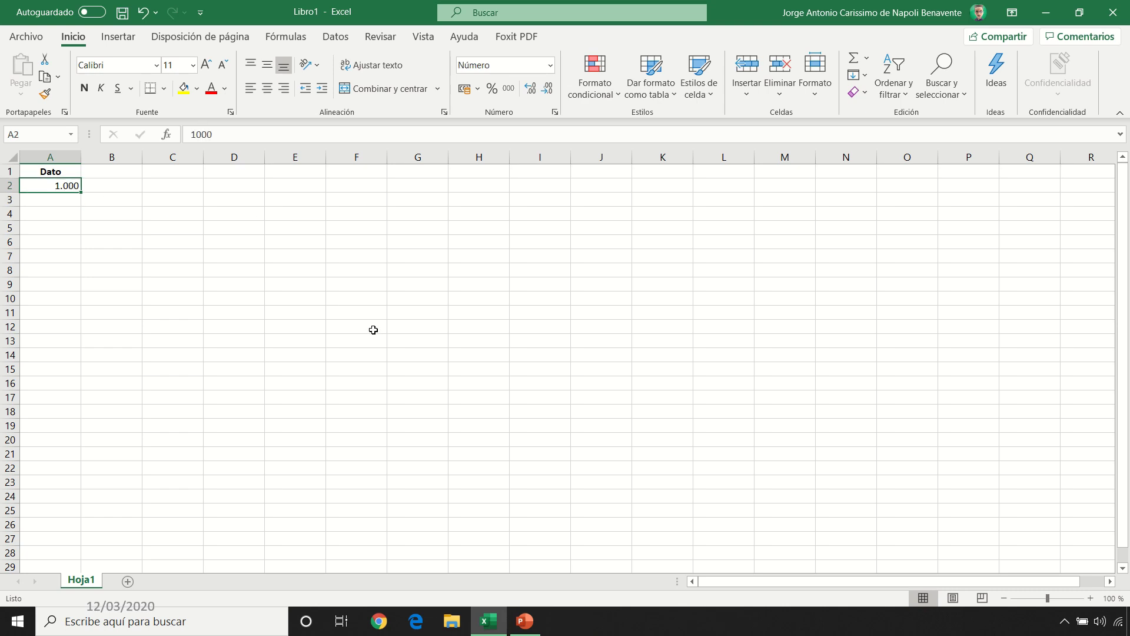
key(Delete)
text(5687)
key(Return)
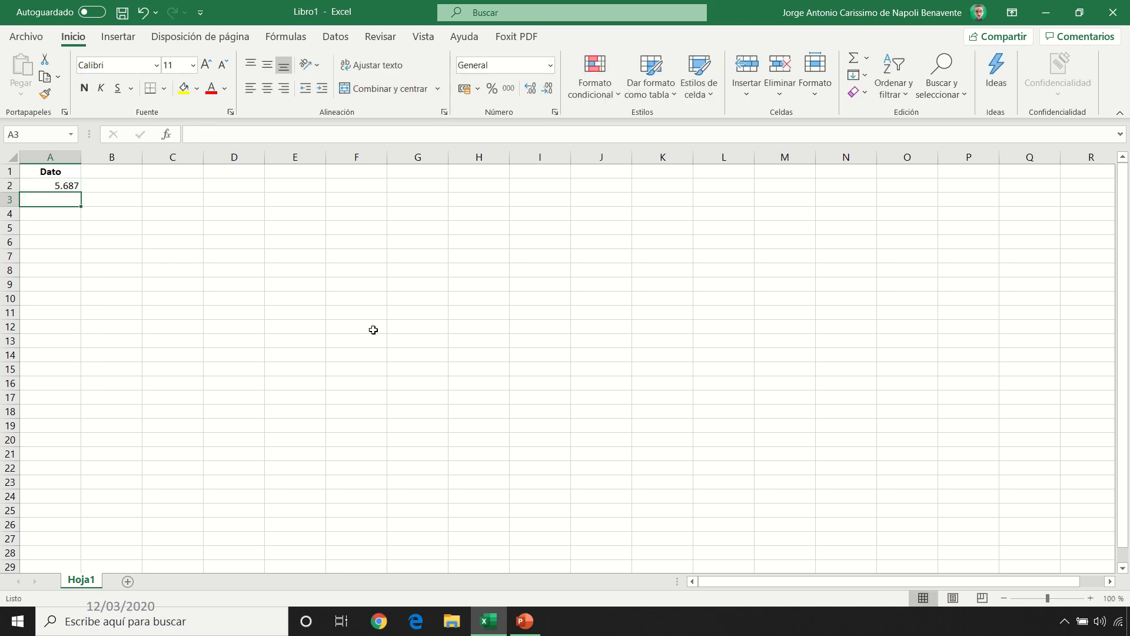
Clear A2, enter 2,7 in it and check the stored value
click(63, 186)
key(Delete)
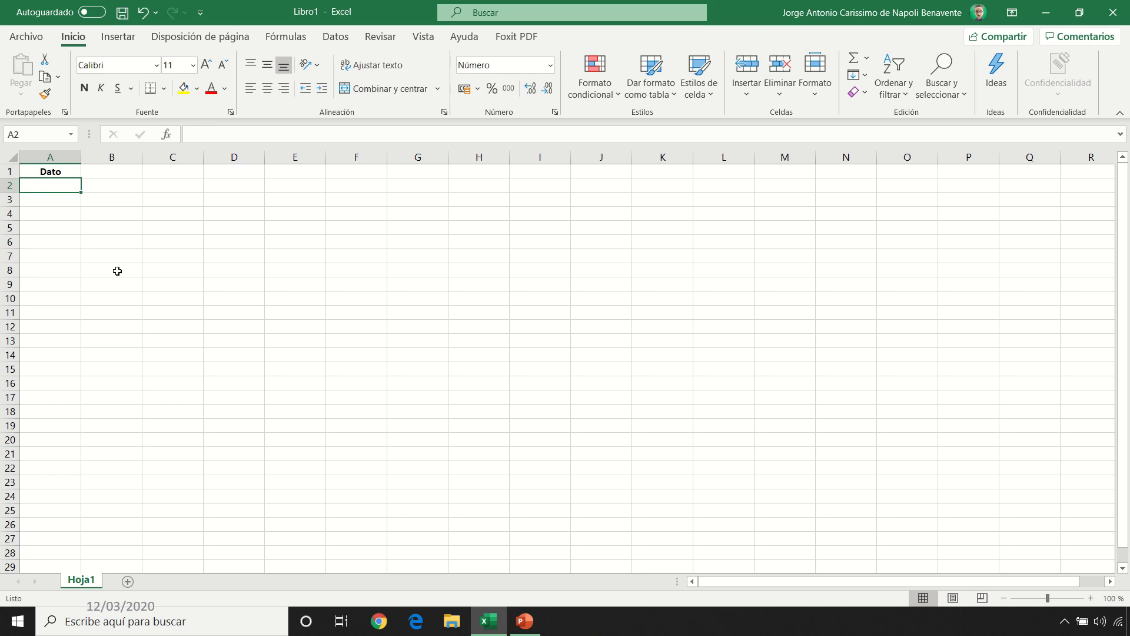
text(3)
key(Return)
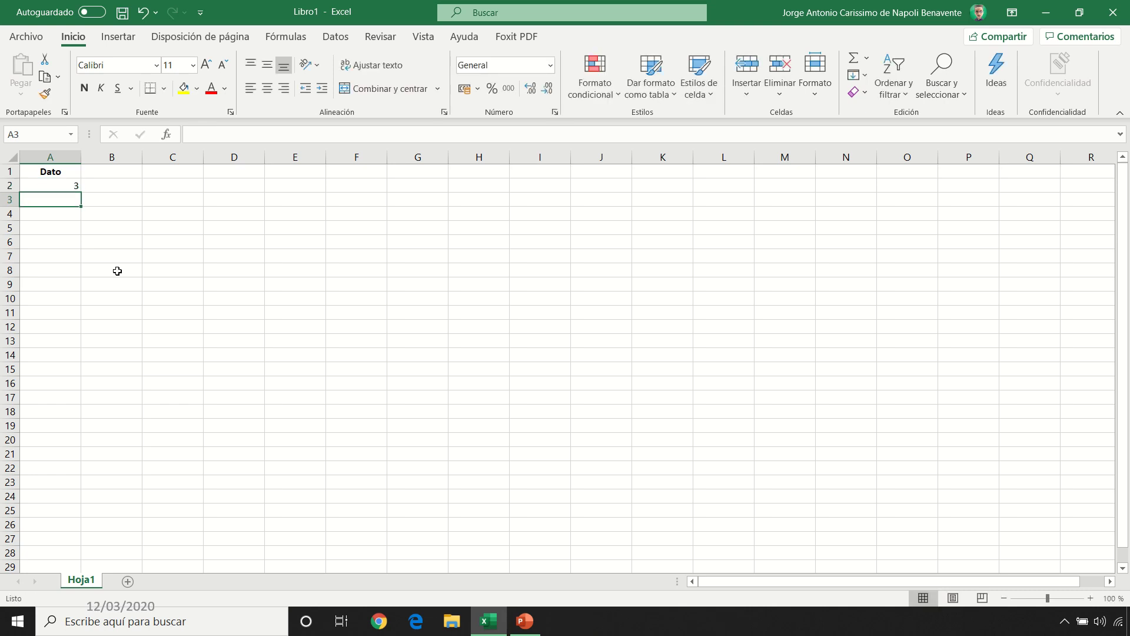
click(69, 186)
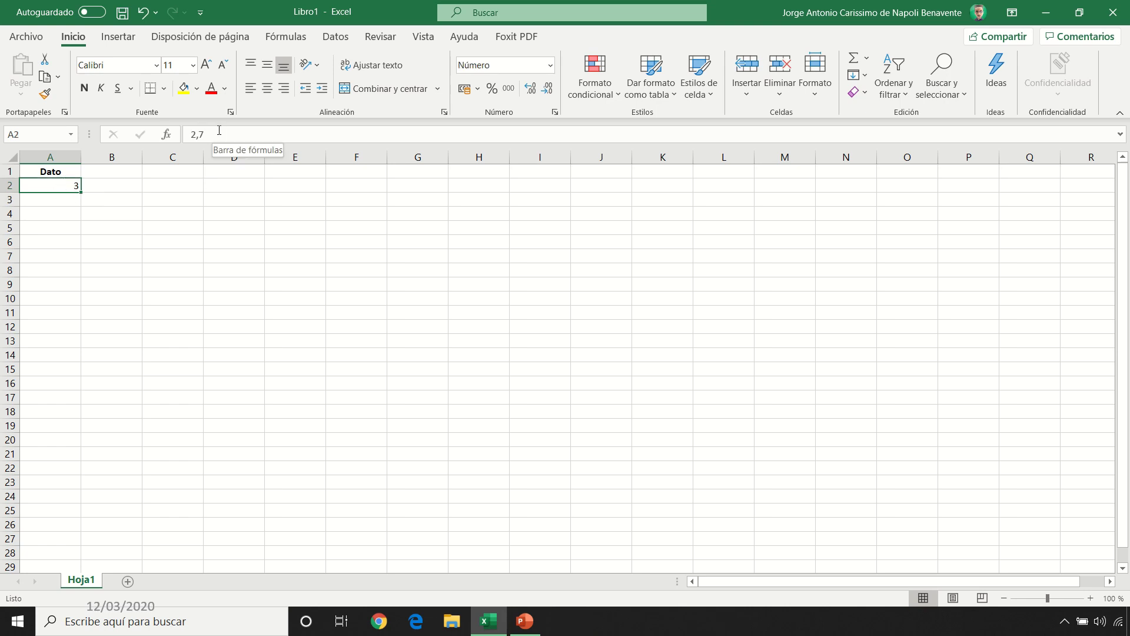
Enter 7% in A3 and replace it with 5 without the percent sign
click(72, 202)
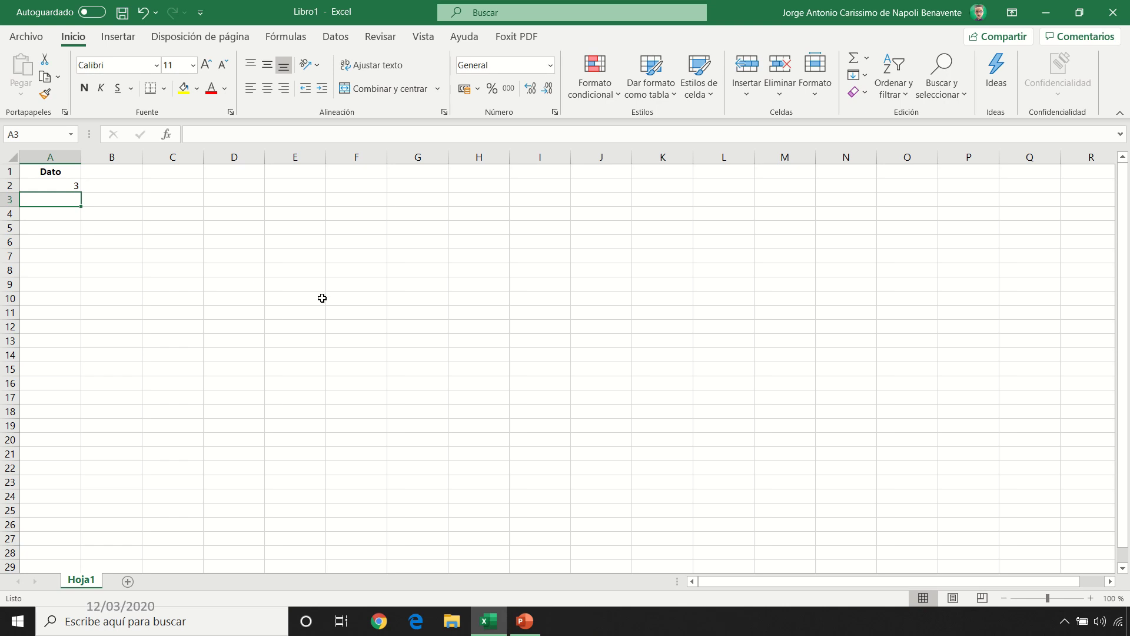
text(7%)
key(Return)
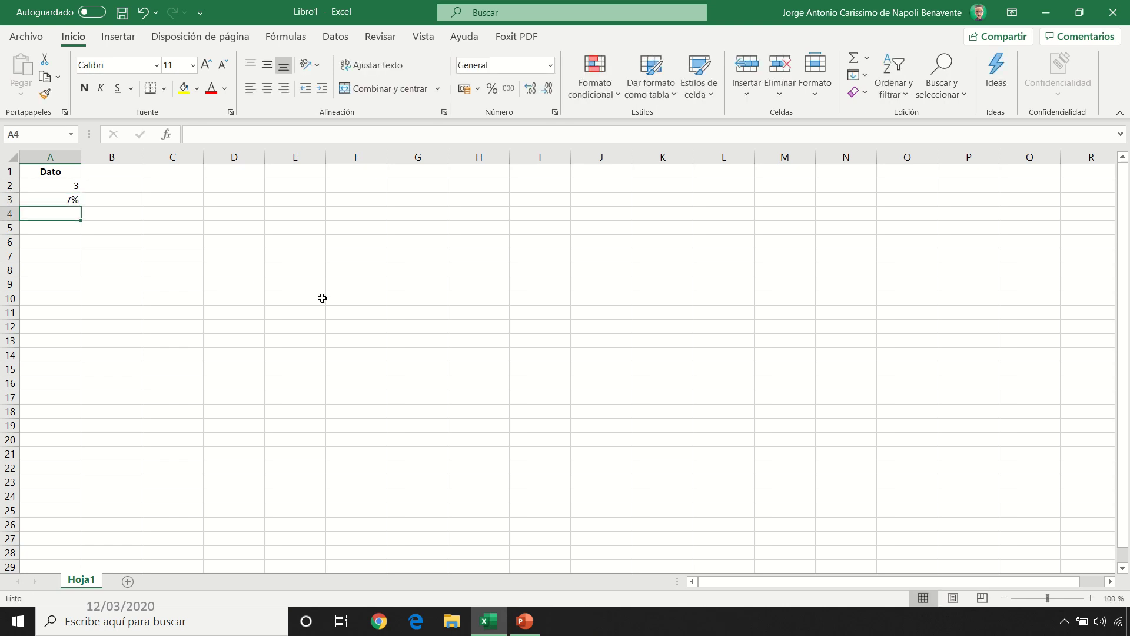
click(64, 201)
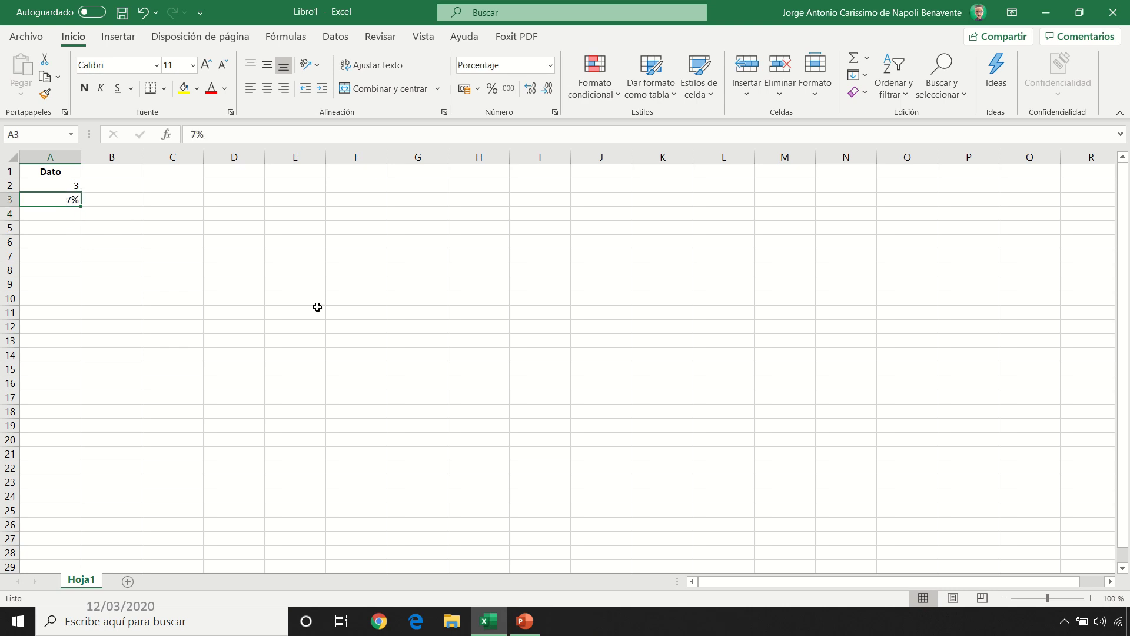
text(5)
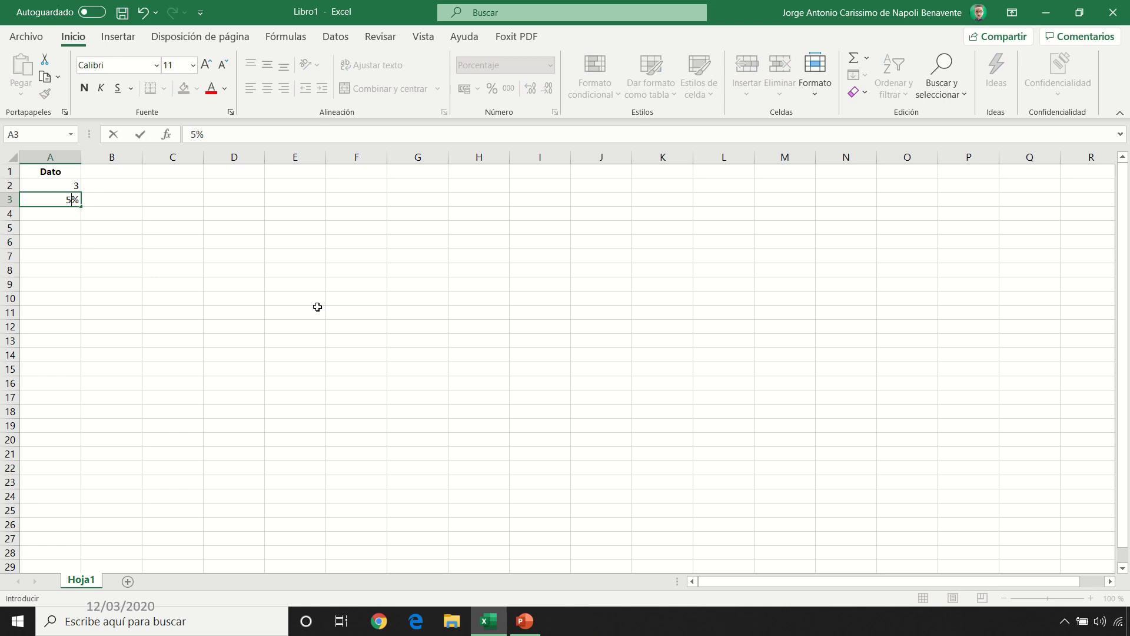
key(Delete)
key(Return)
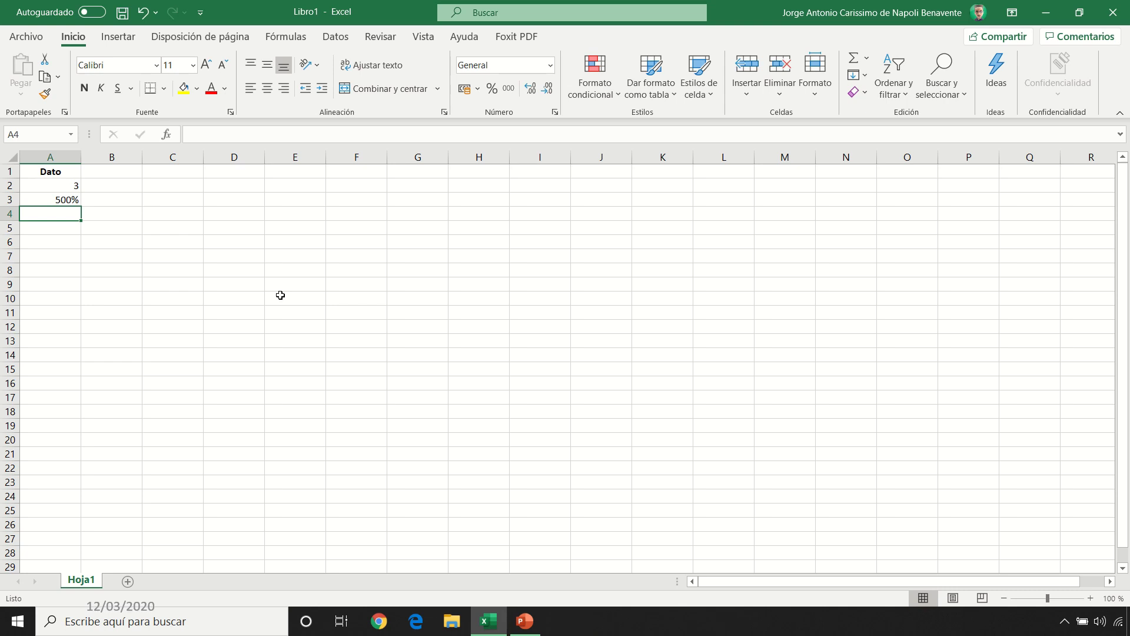
Enter 3/4 in A4, clear its content and enter 1000 in the same cell
text(3/4)
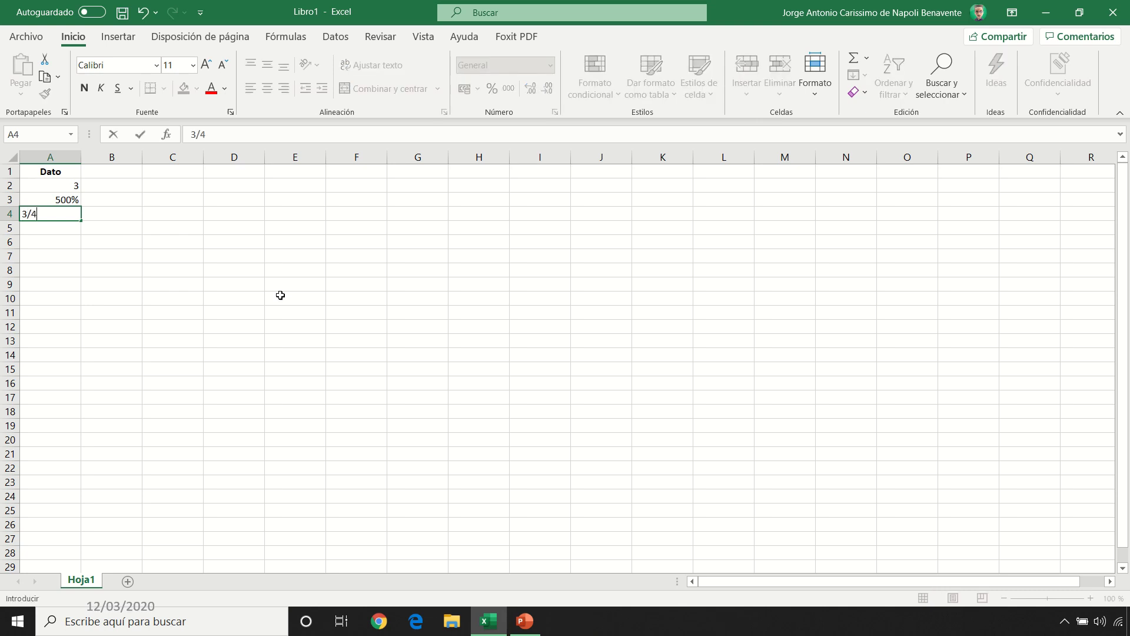
key(Return)
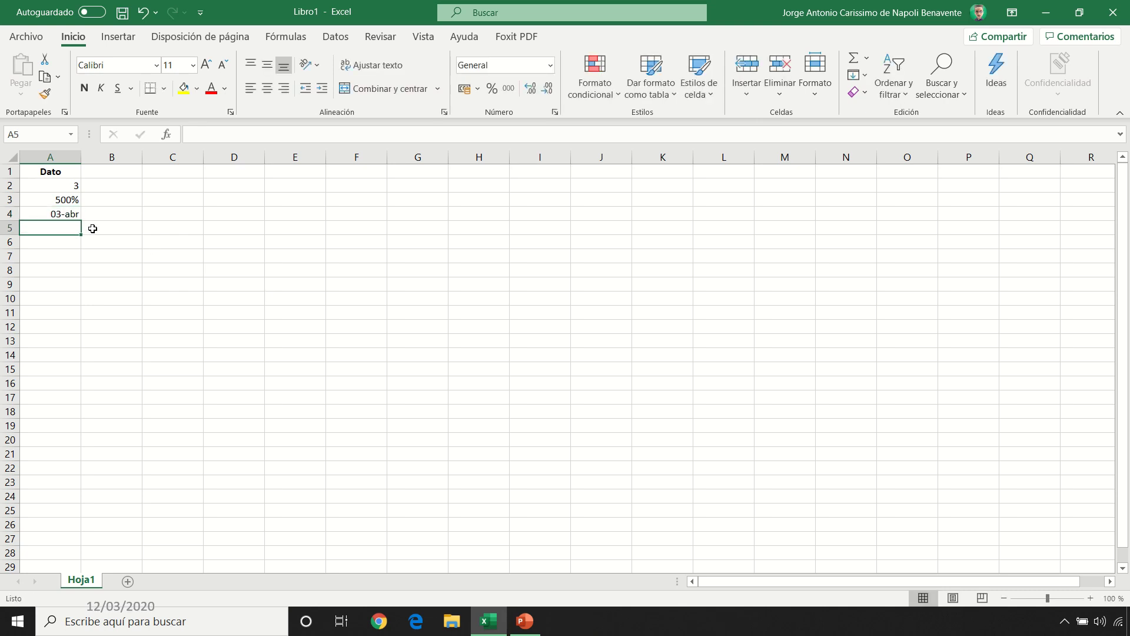
click(66, 215)
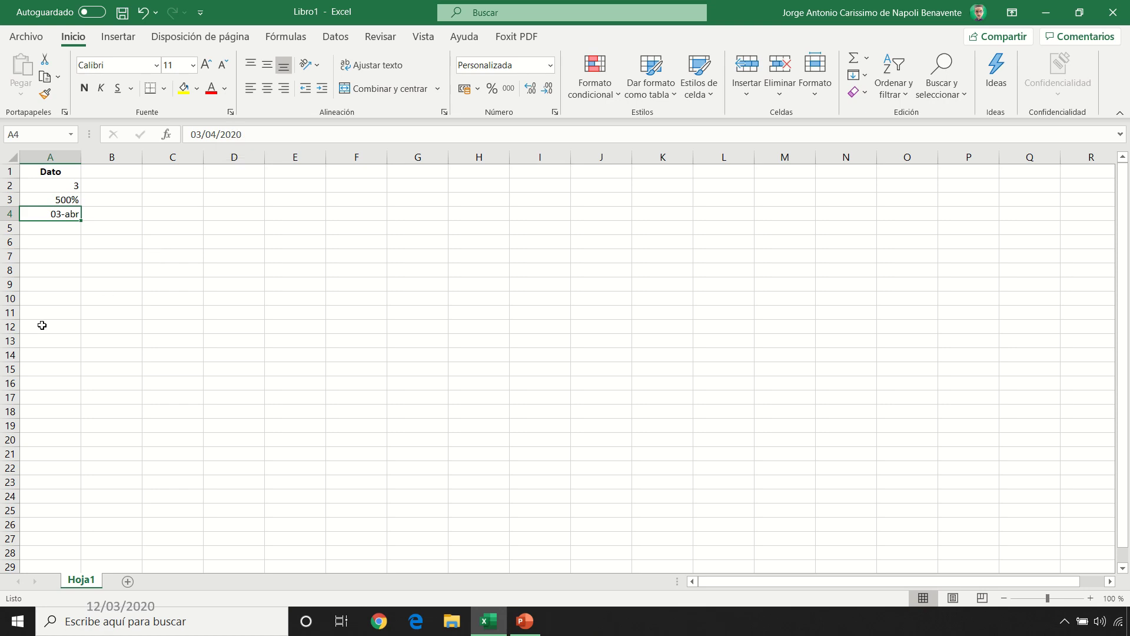
key(Delete)
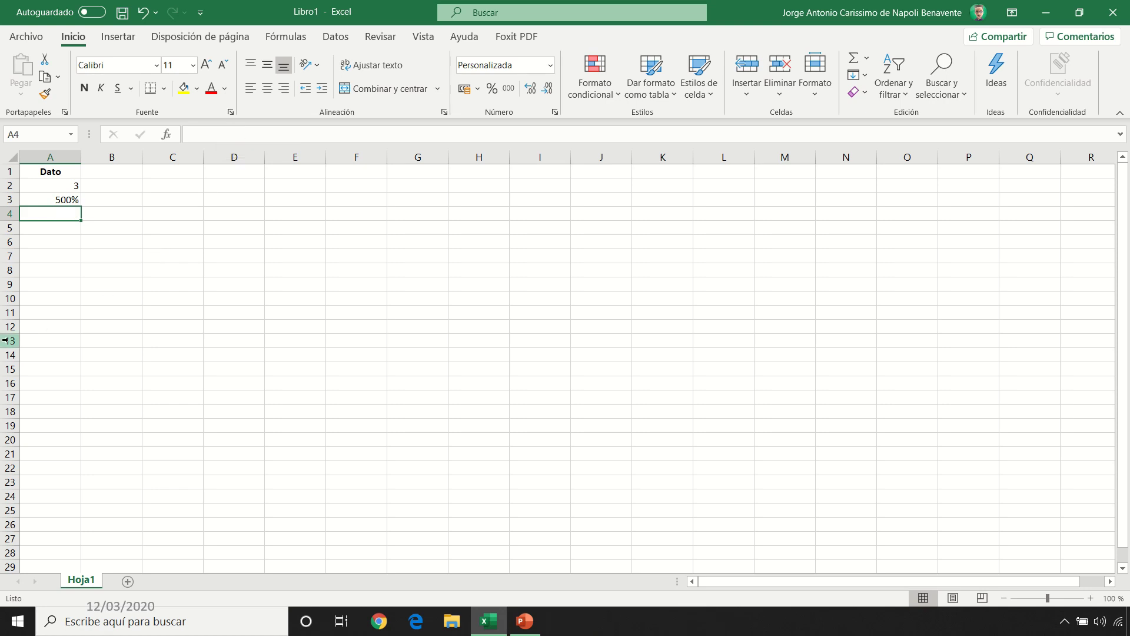
text(26/9)
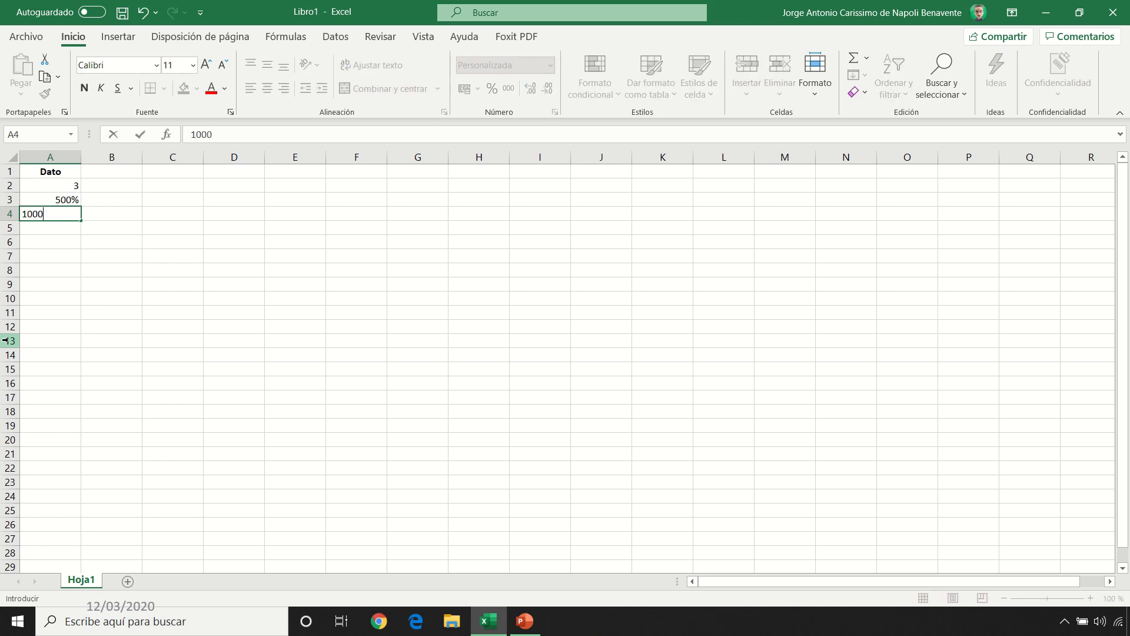
key(Return)
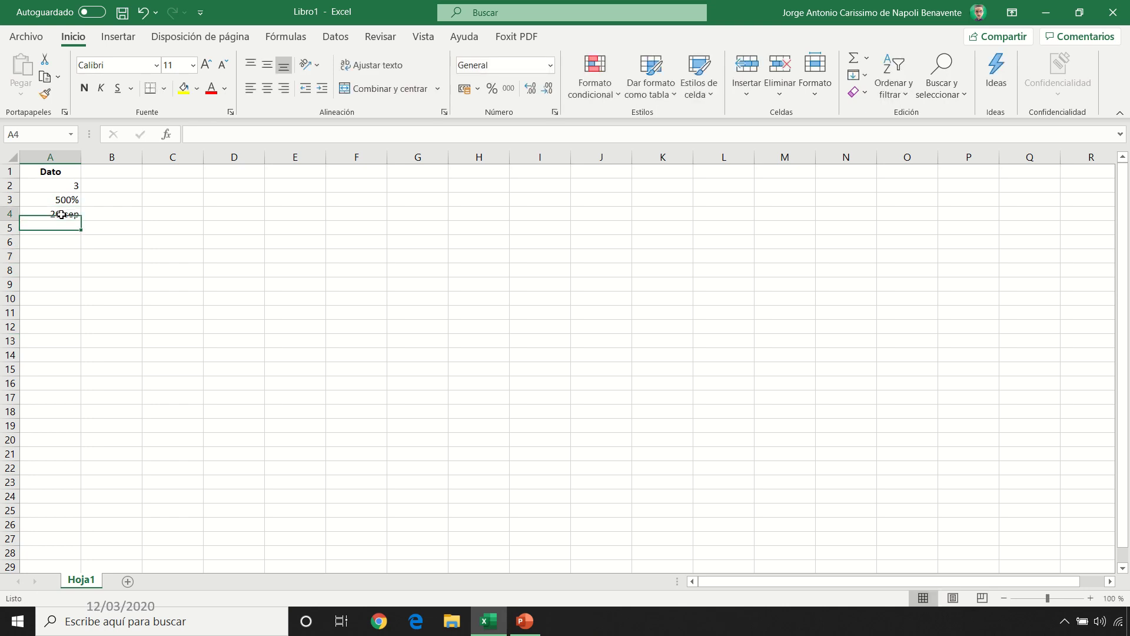
click(61, 215)
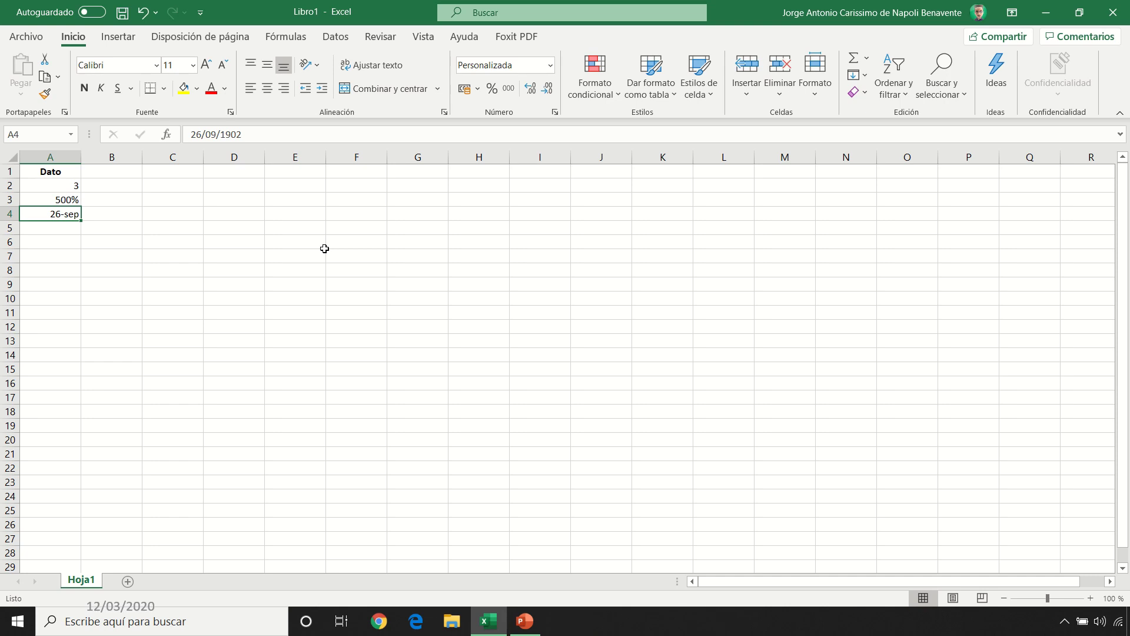
Fill A2 with yellow and make the content of A4 italic and underlined
click(66, 197)
click(61, 187)
click(184, 88)
click(68, 201)
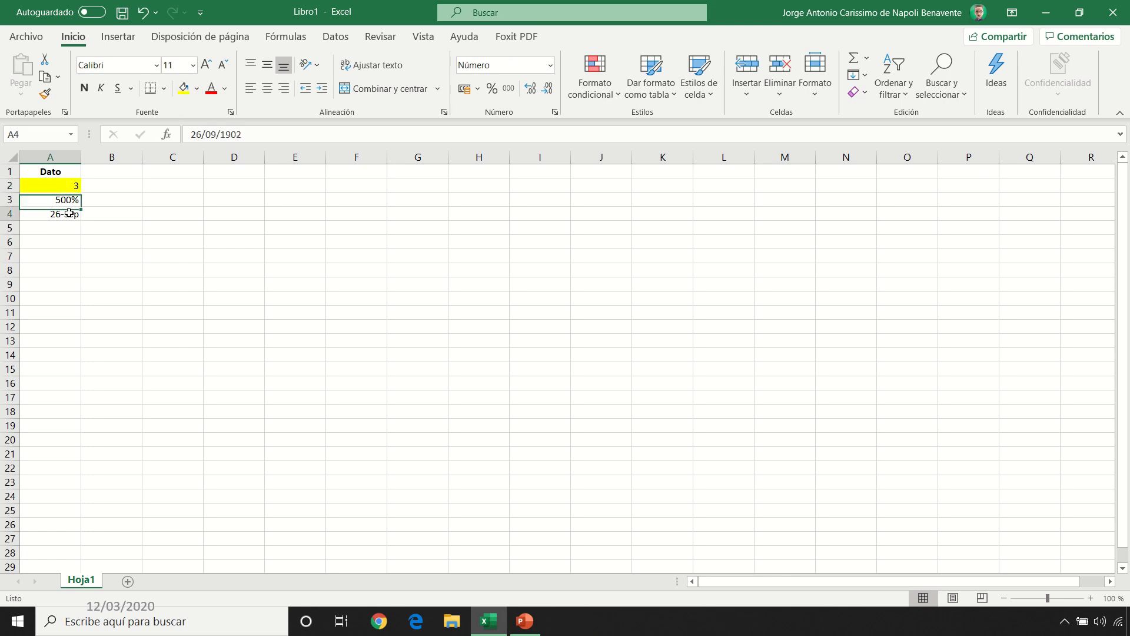
click(68, 213)
click(101, 88)
click(118, 88)
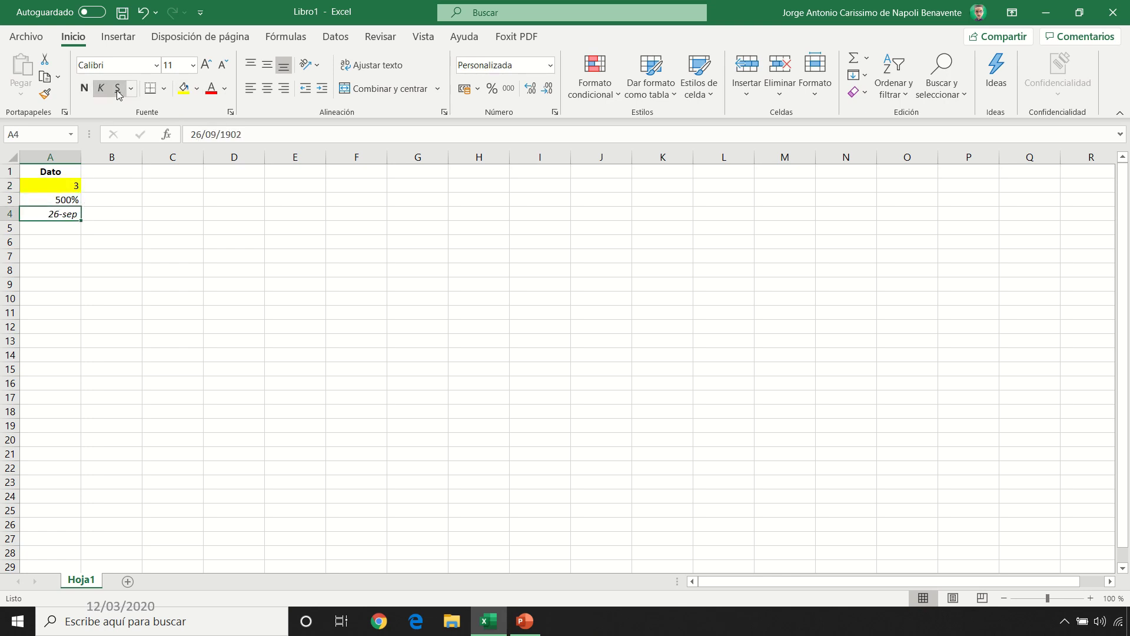
click(155, 288)
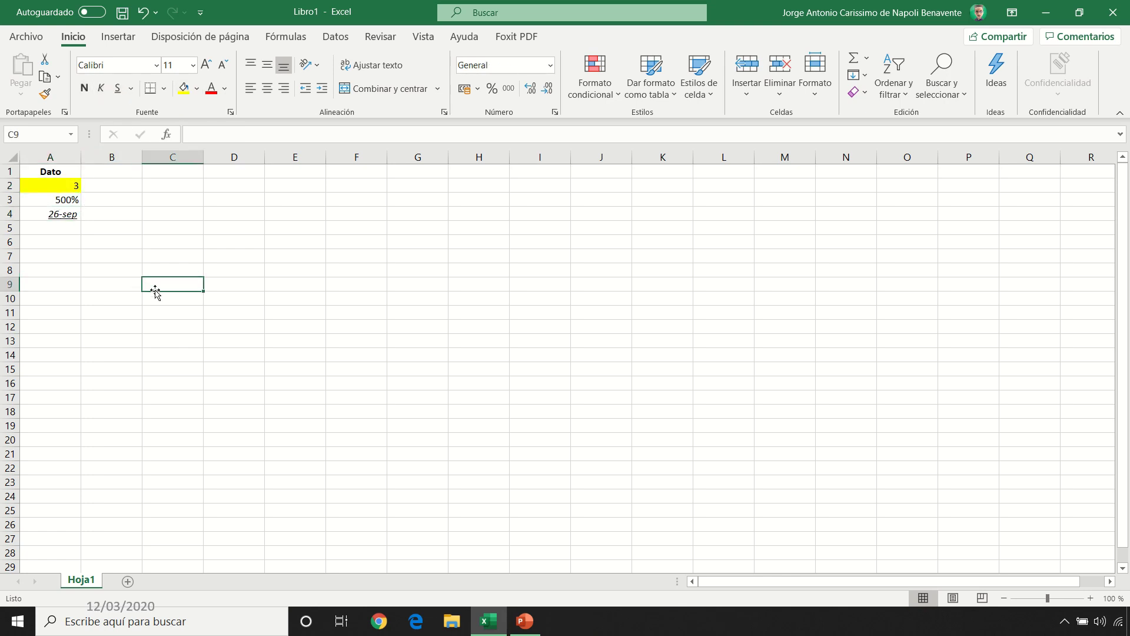
Apply the General number format to the whole of column A and undo it
click(50, 157)
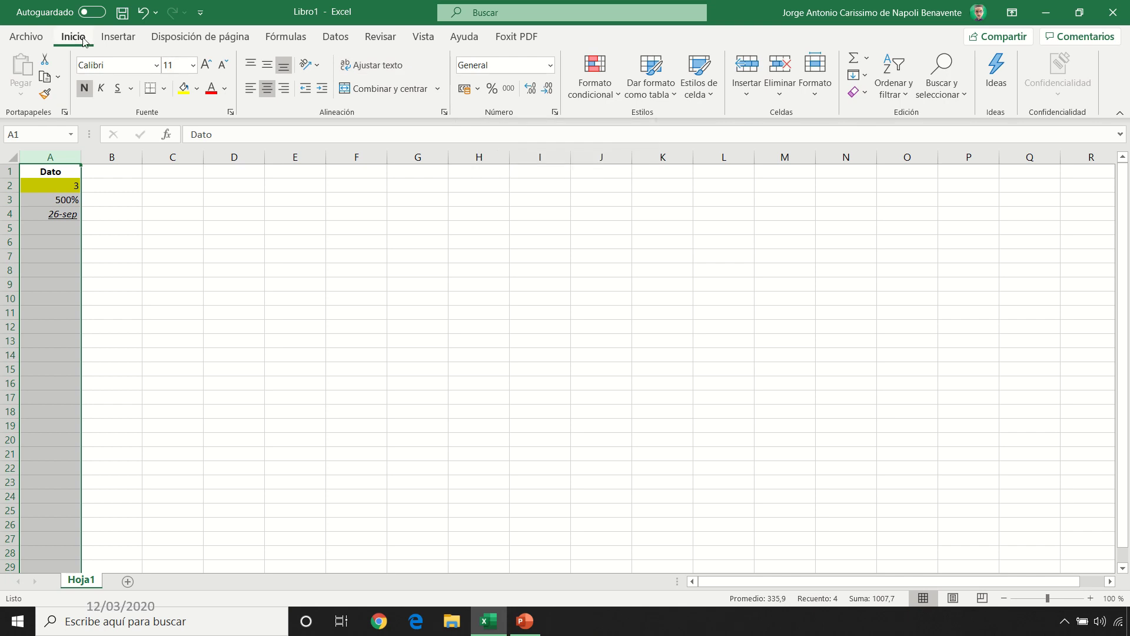
click(550, 65)
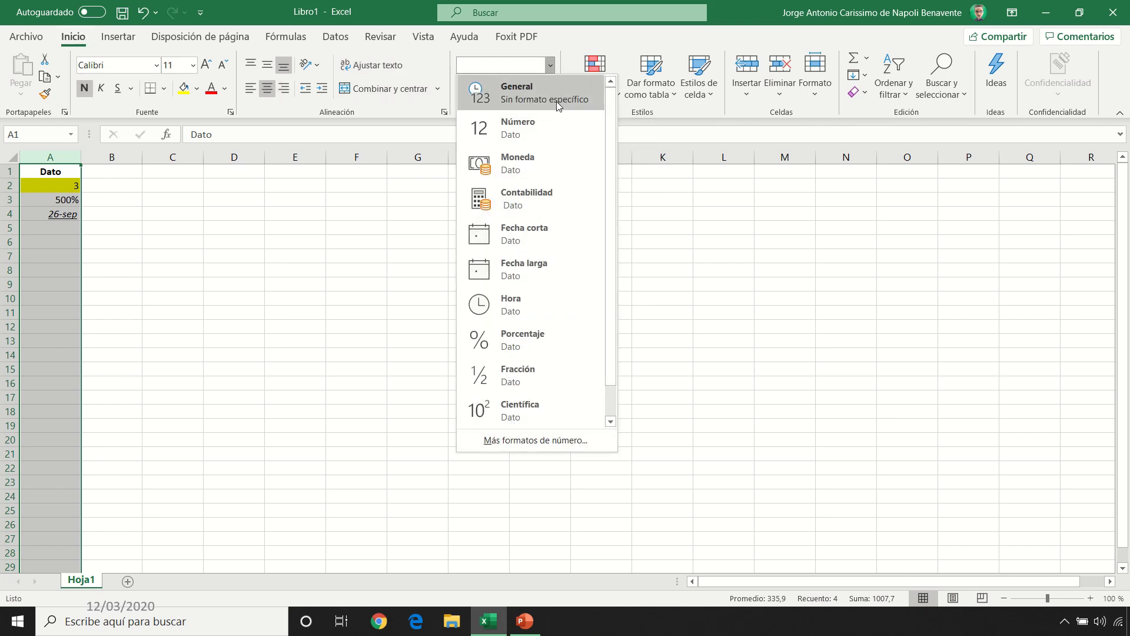
click(510, 100)
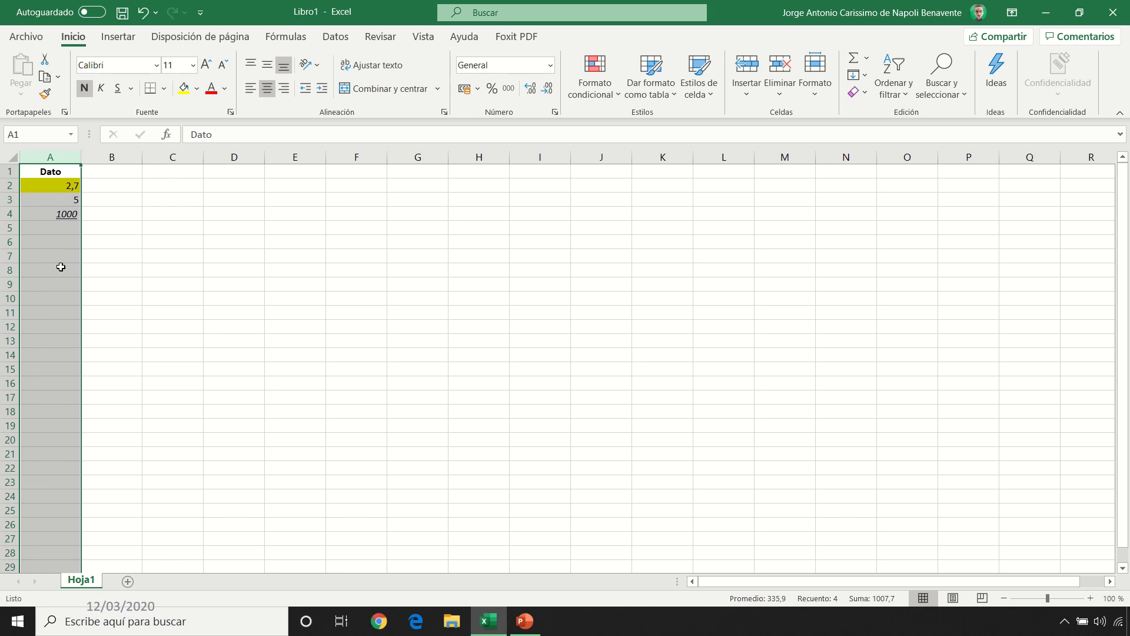
click(112, 257)
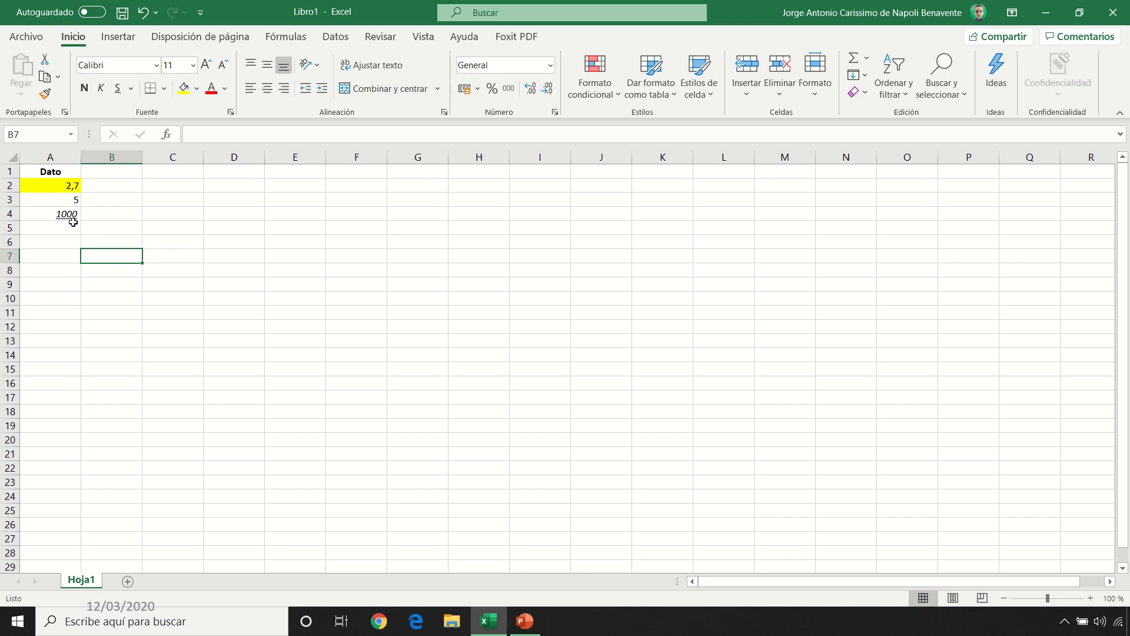
click(142, 12)
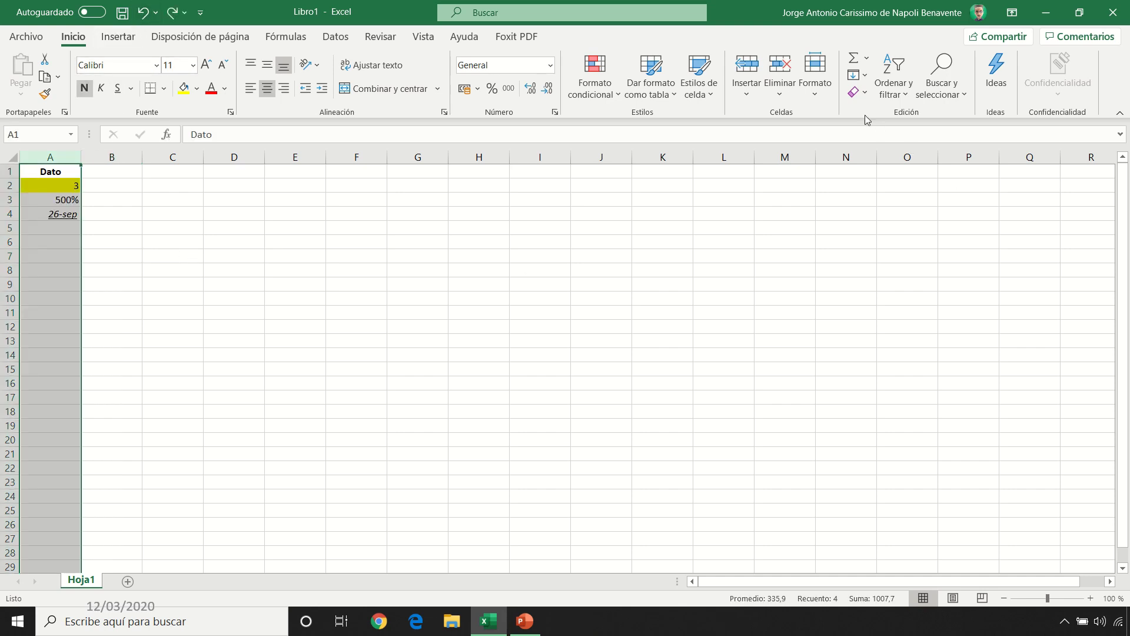
Clear only the formats from column A with Borrar formatos and undo it
click(859, 98)
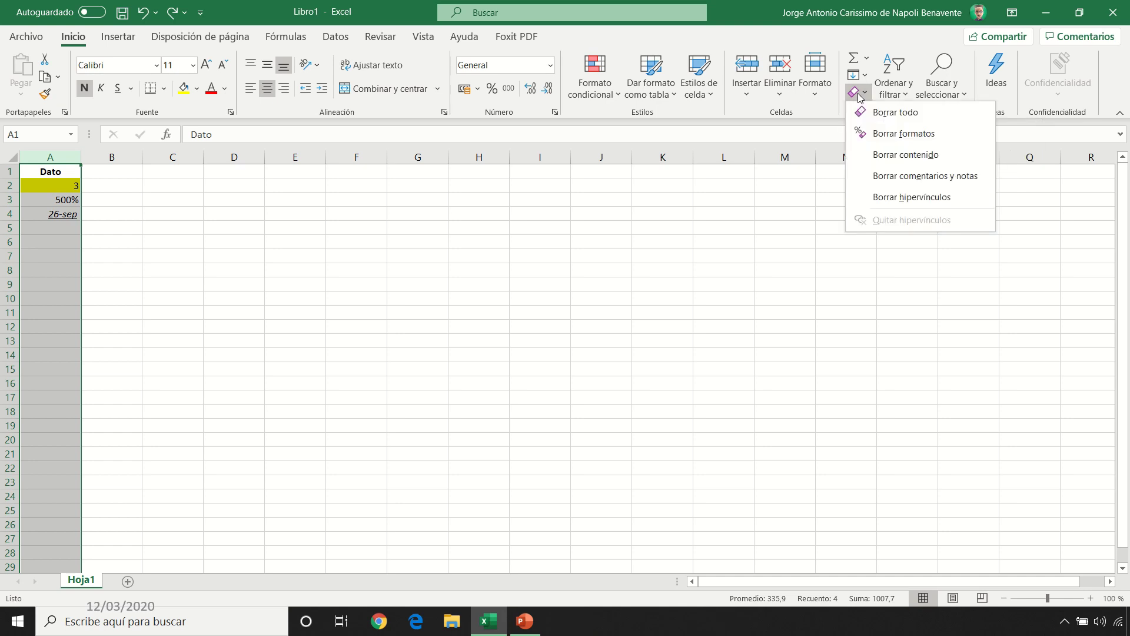
click(904, 137)
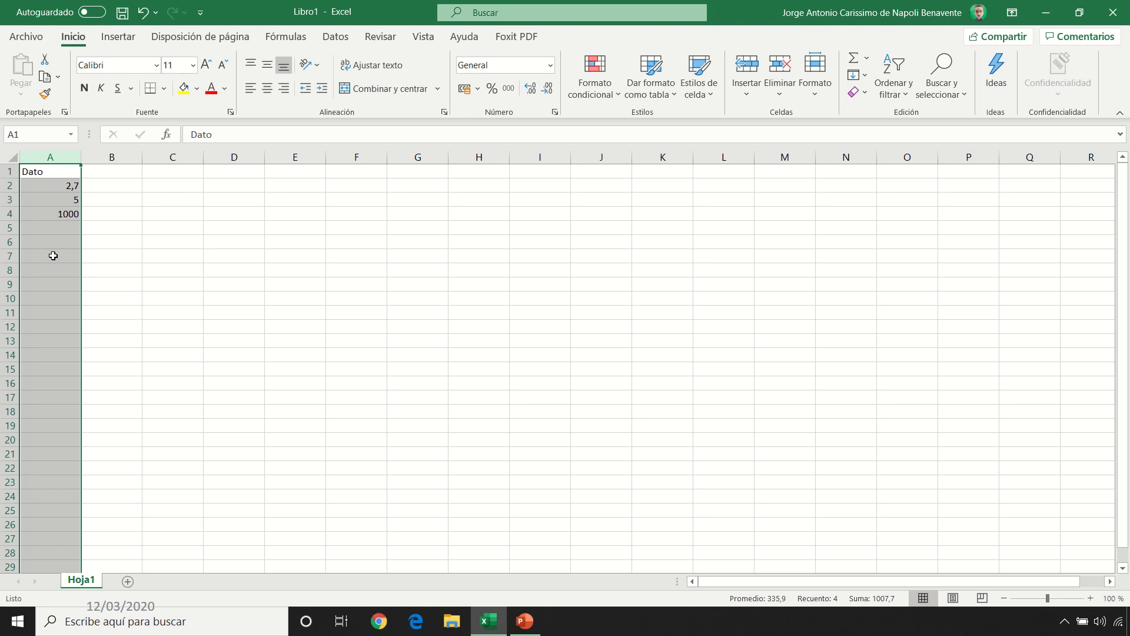
key(ctrl+z)
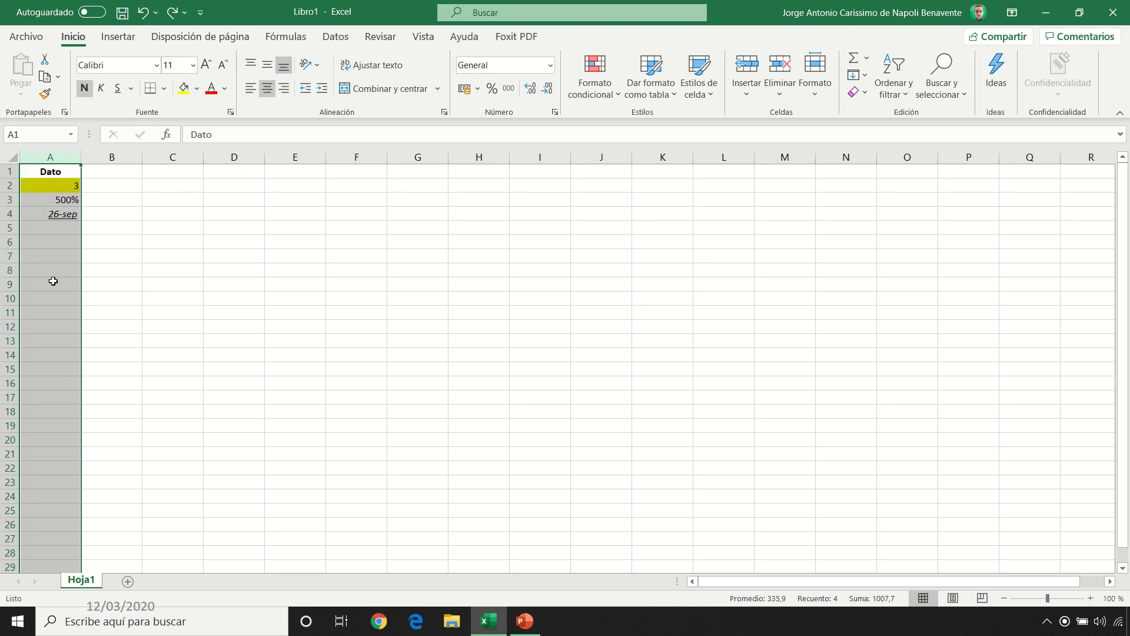
Clear both contents and formats from column A with Borrar todo and undo it
click(862, 94)
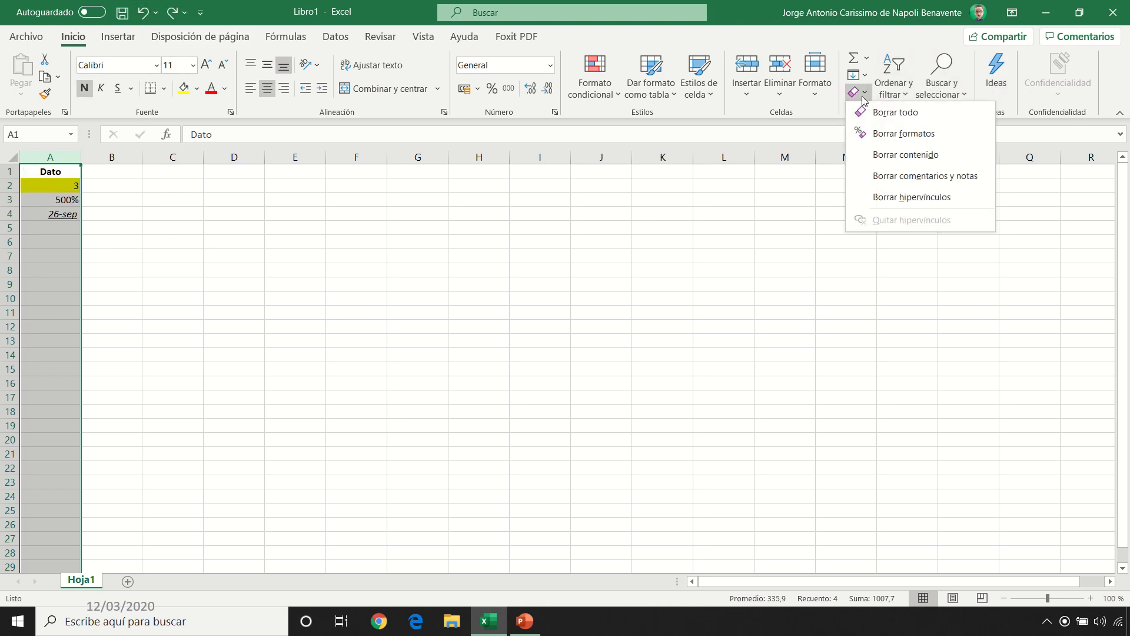
click(868, 113)
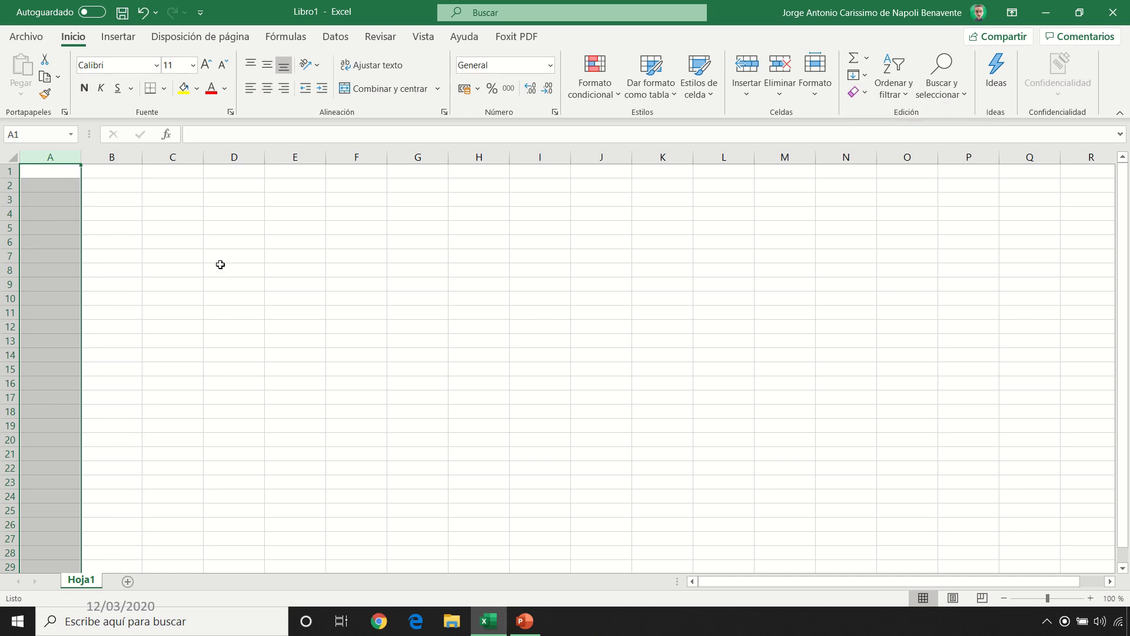
click(142, 12)
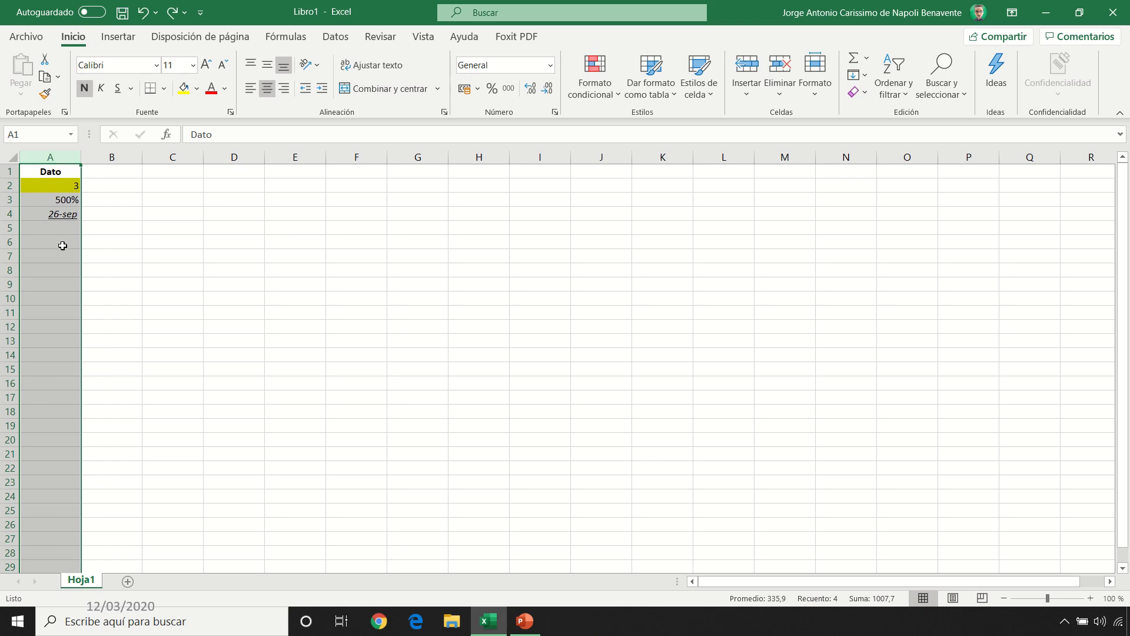
Clear the data from column A again, leaving the sheet empty
key(ctrl+y)
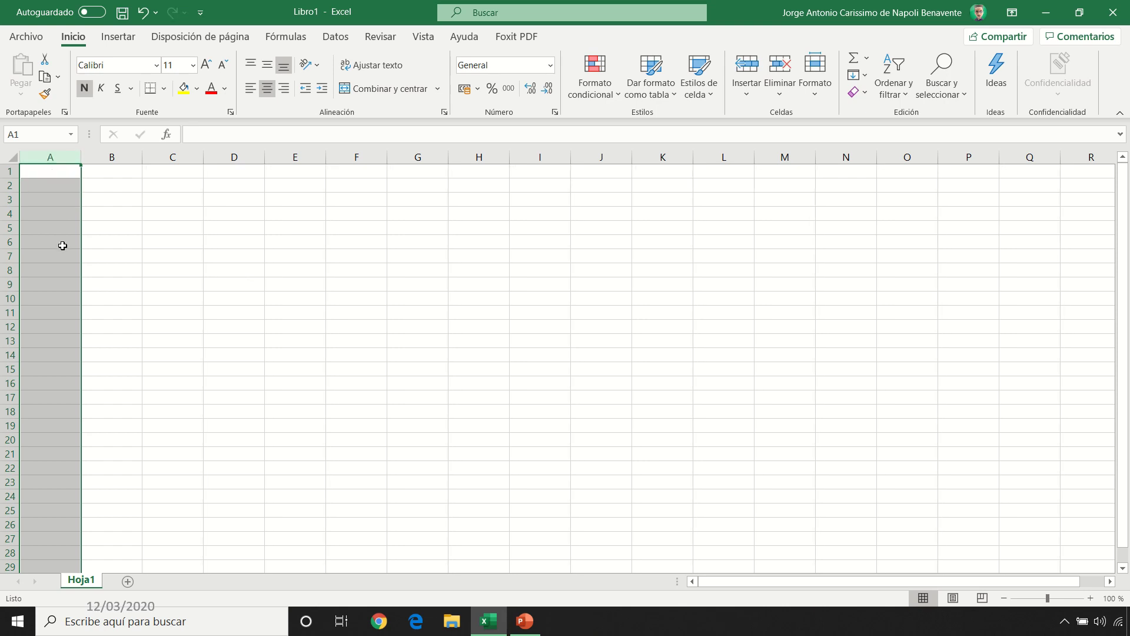
click(54, 173)
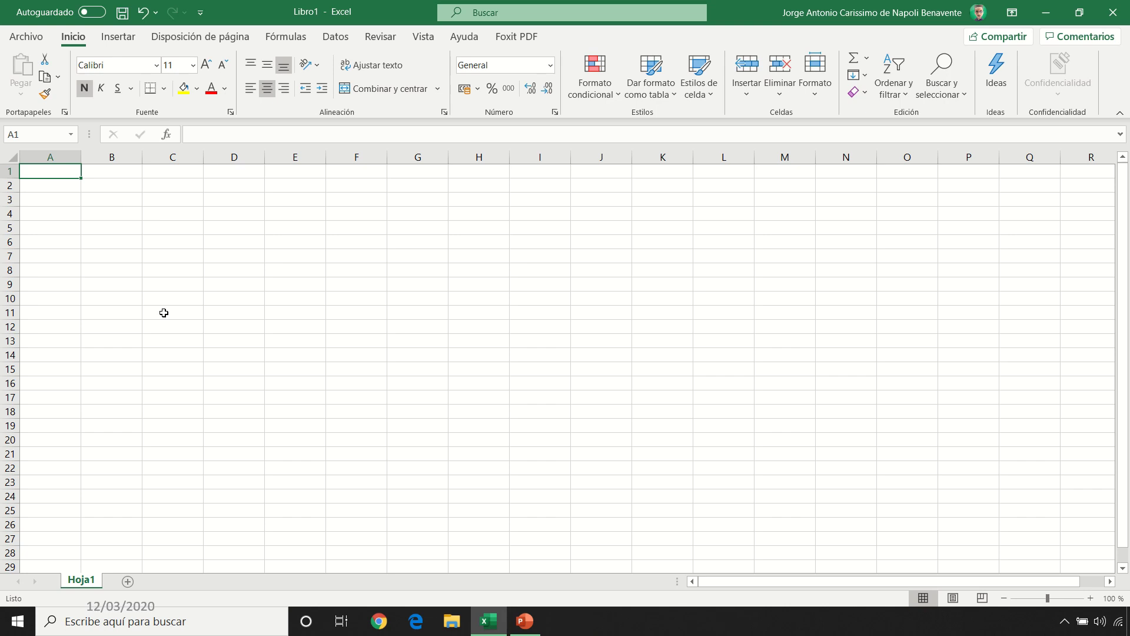
Fill the whole of row 5 with yellow and the whole of row 6 with standard red
click(10, 228)
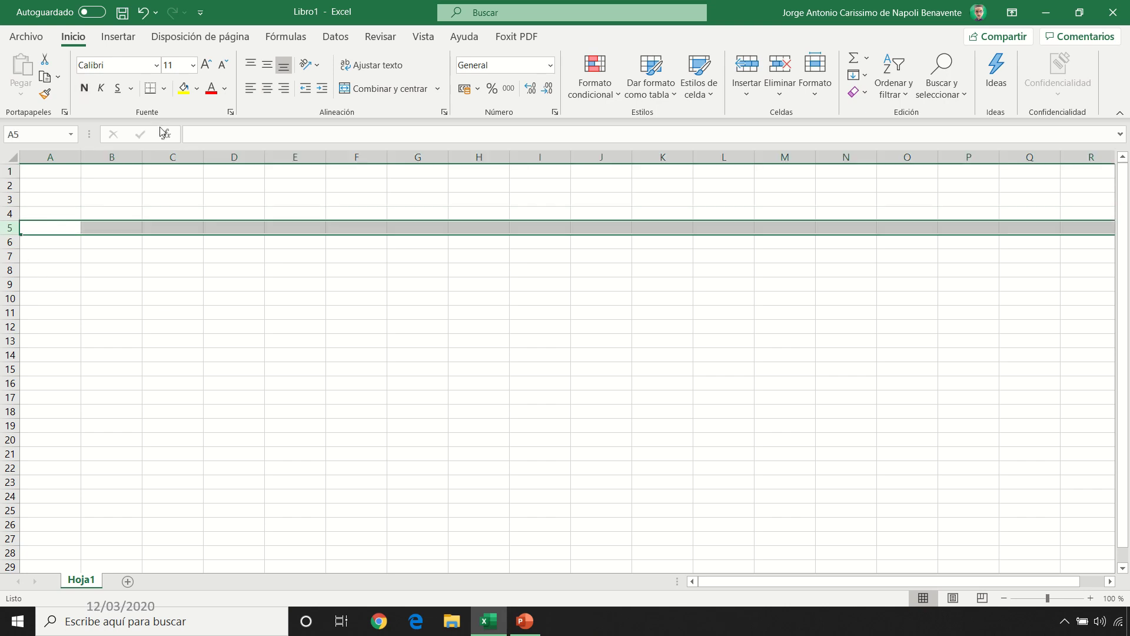
click(183, 88)
click(10, 242)
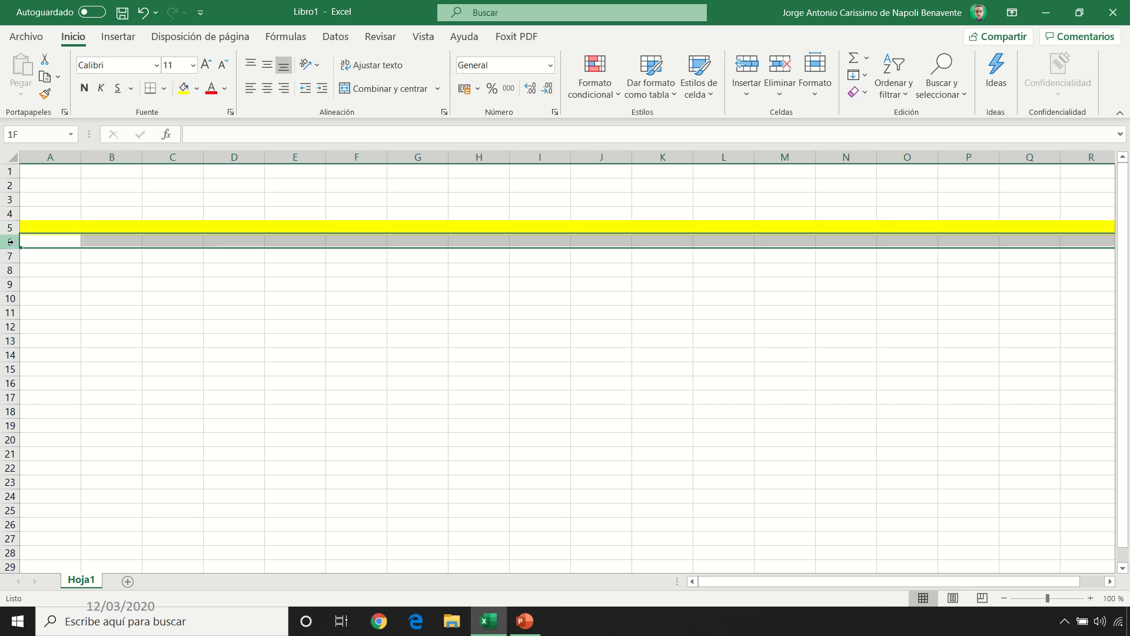
click(196, 89)
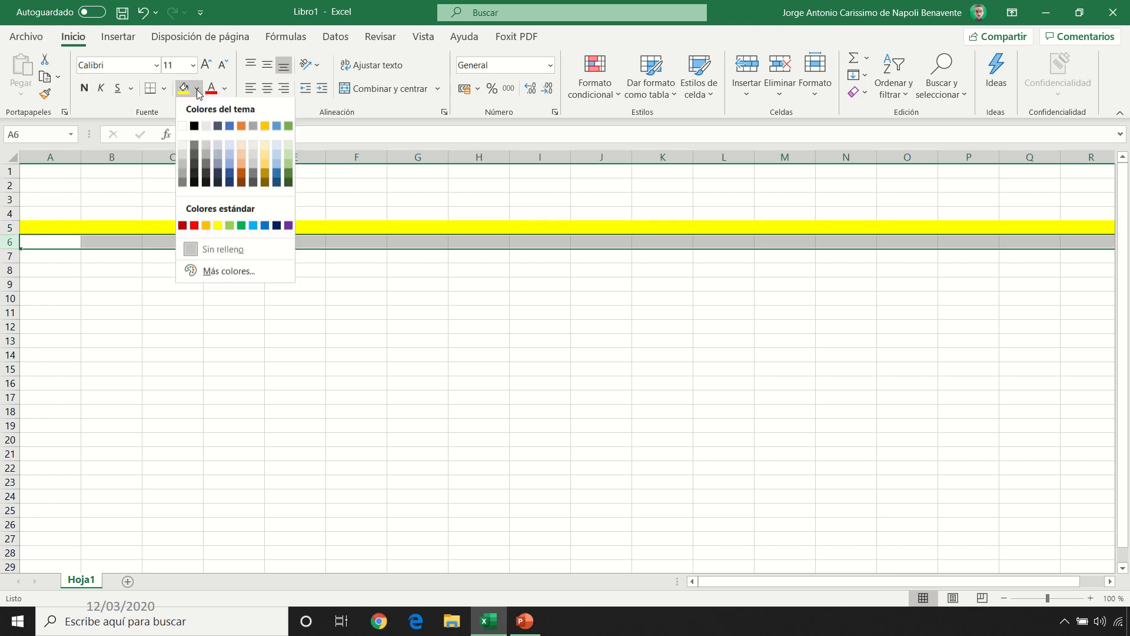
click(187, 222)
click(189, 369)
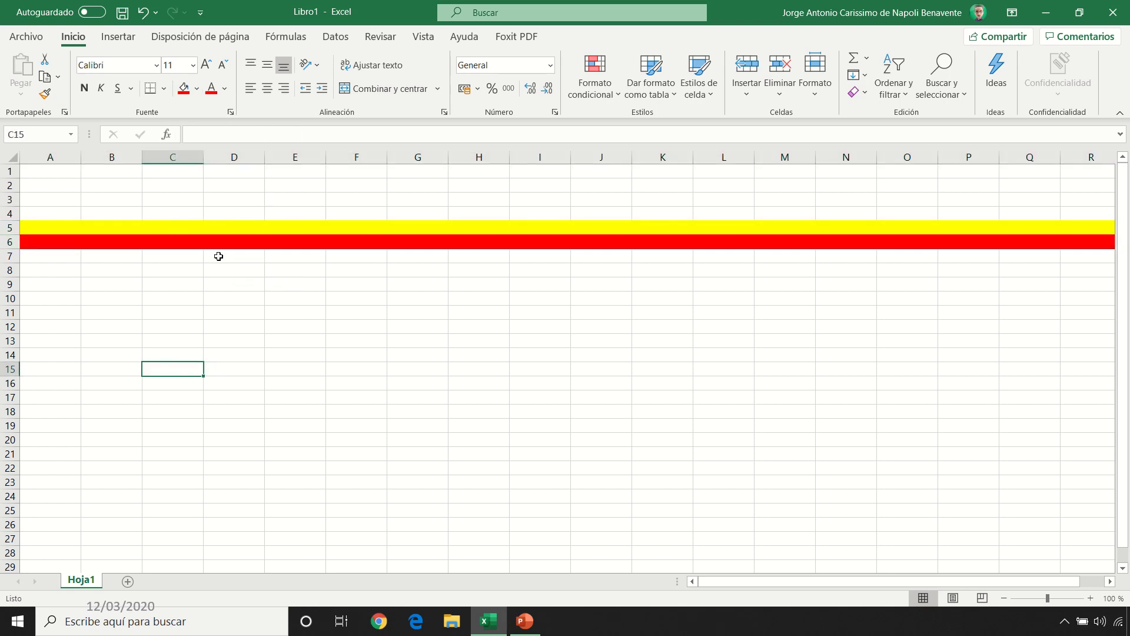
Insert a new row above the red row 6, directly below the yellow row
click(11, 242)
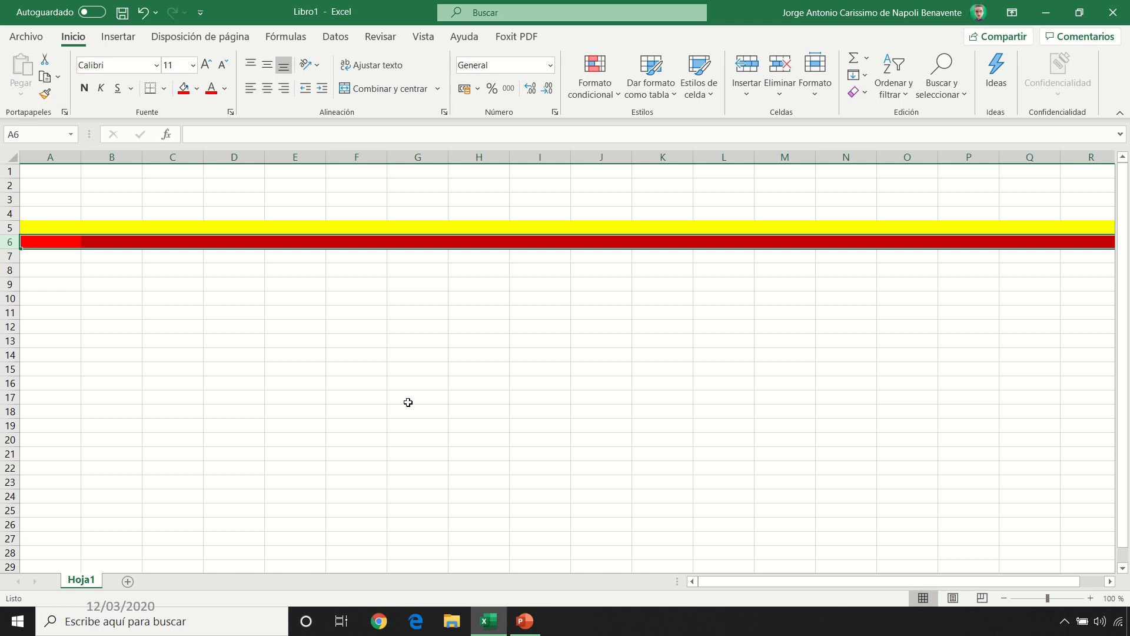
key(ctrl+plus)
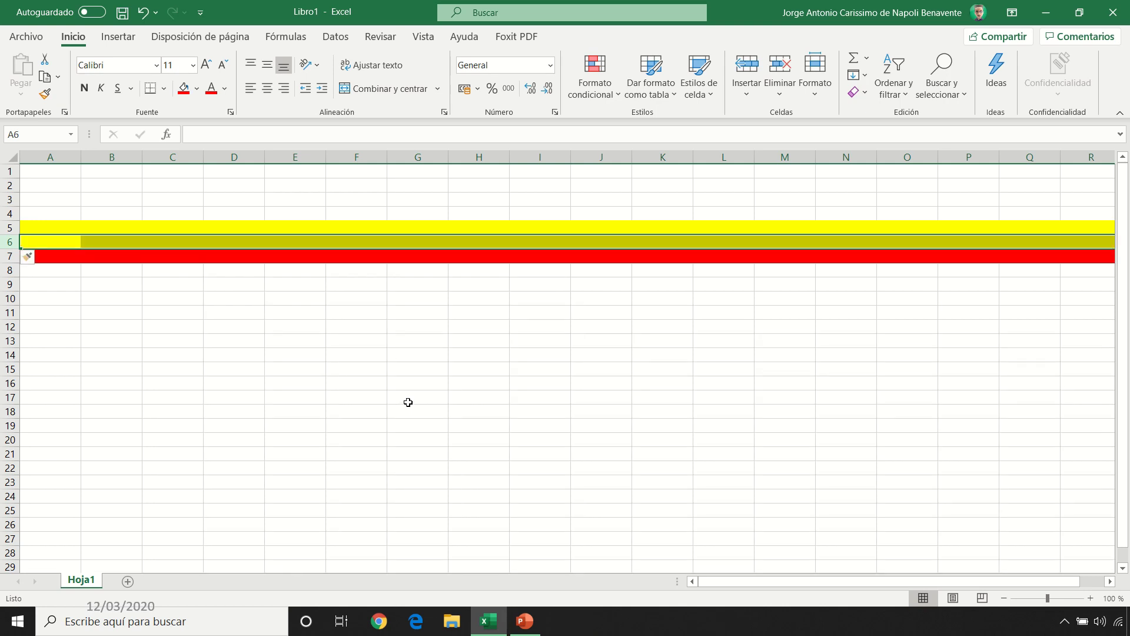
click(464, 383)
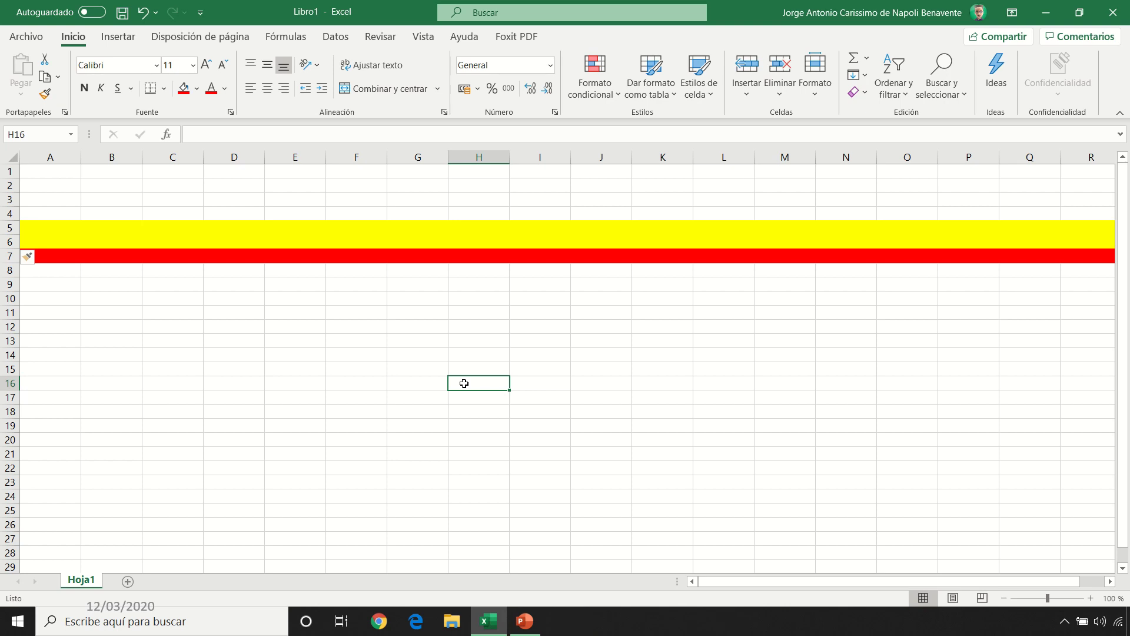
Add a new sheet, enter the headers Dato 1, Fecha 1, Dato 2 and Fecha 2 in A1:D1, and make row 1 bold
click(128, 581)
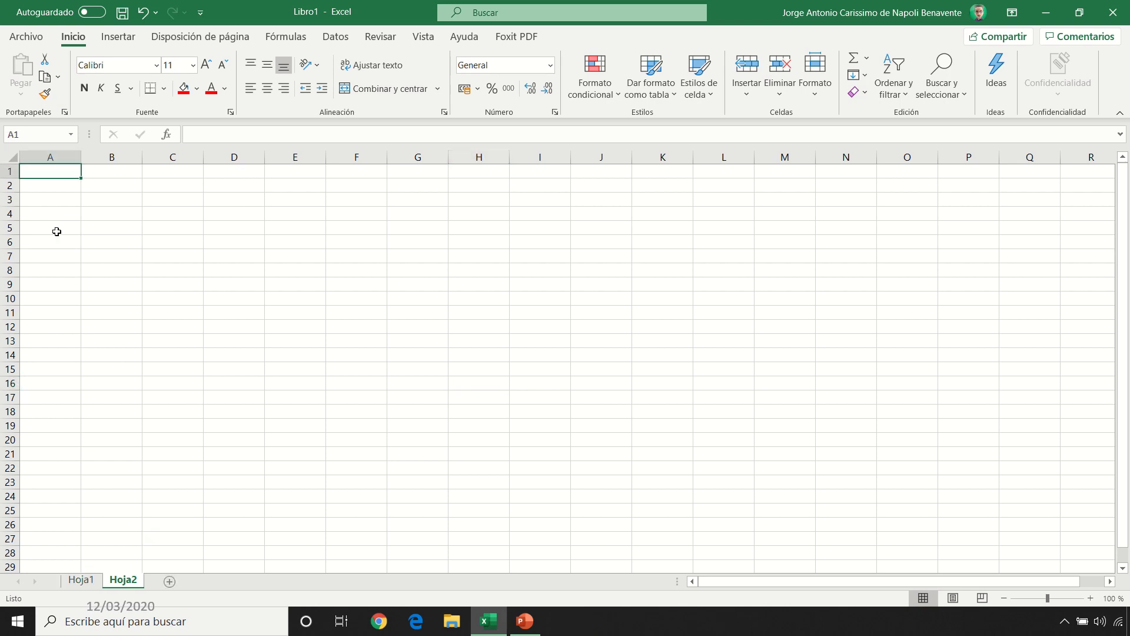
text(Dato 1)
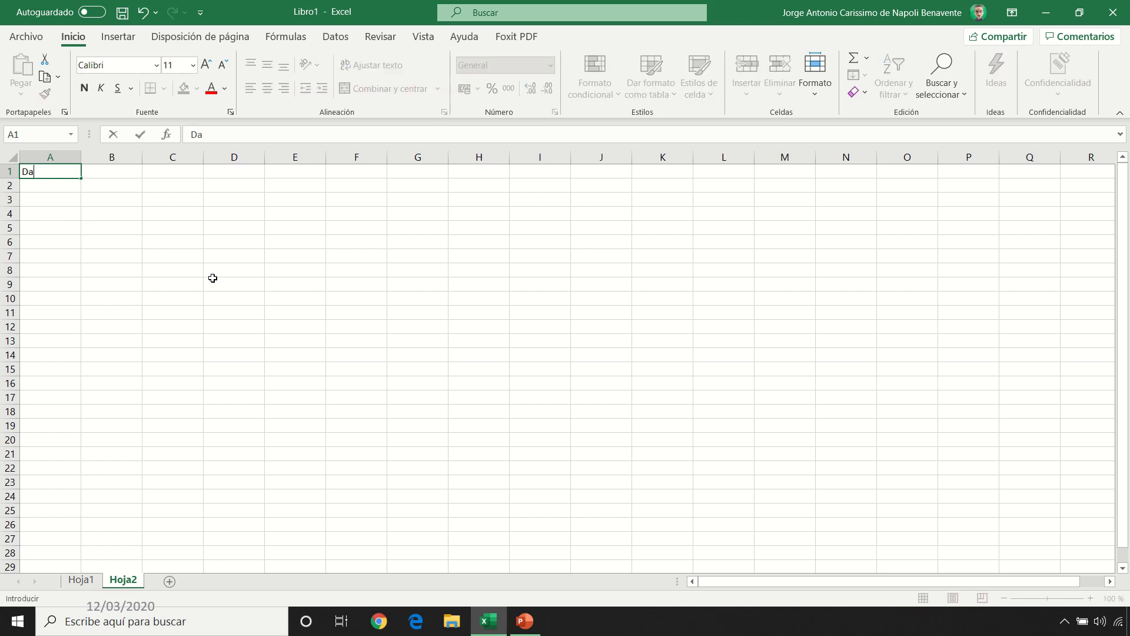
key(Tab)
text(Fecha 1)
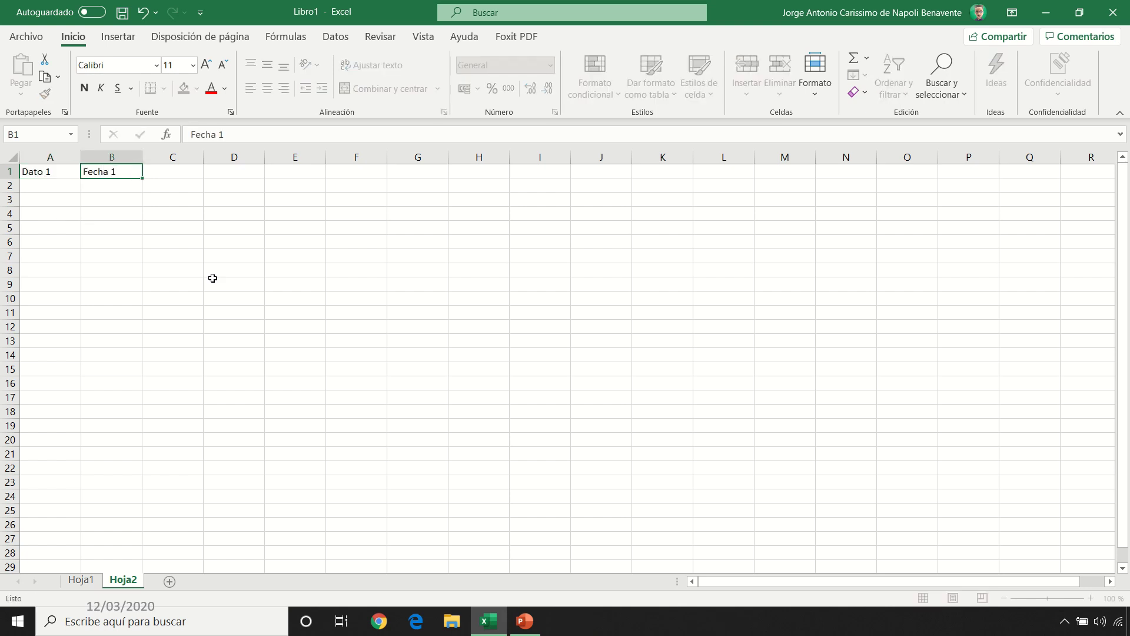
key(Tab)
text(Dato 2)
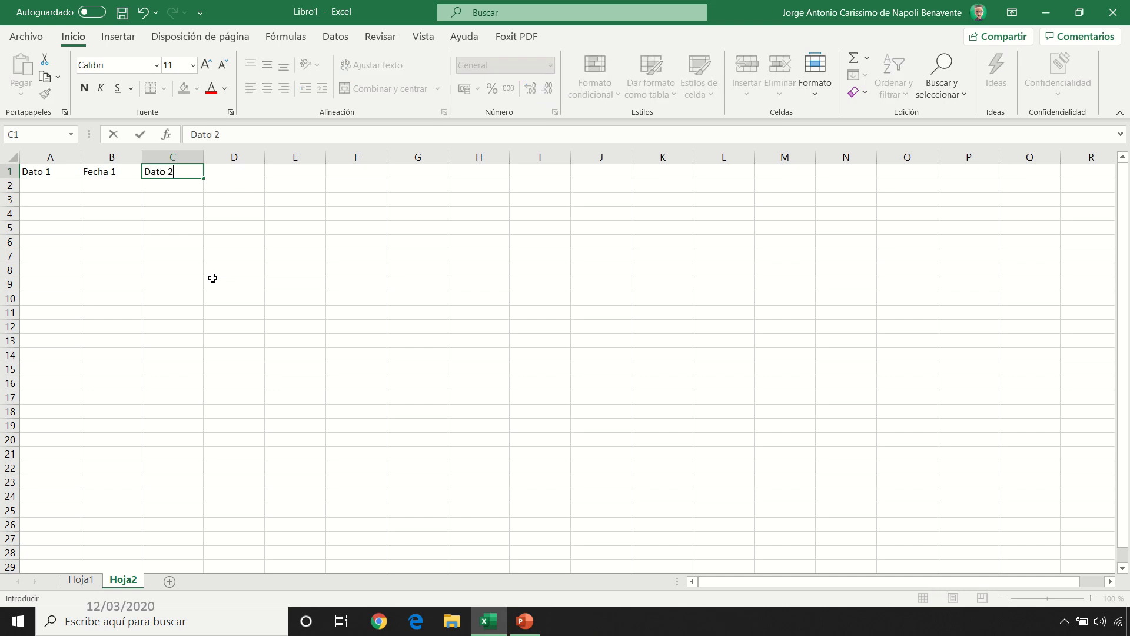
key(Tab)
text(Fecha 2)
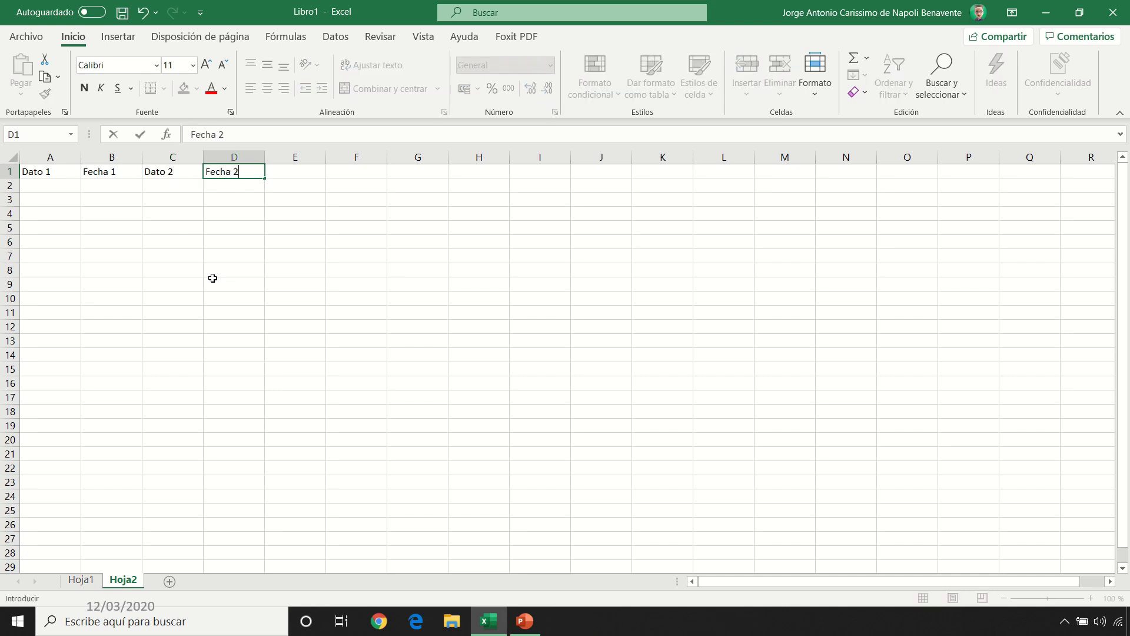
key(Tab)
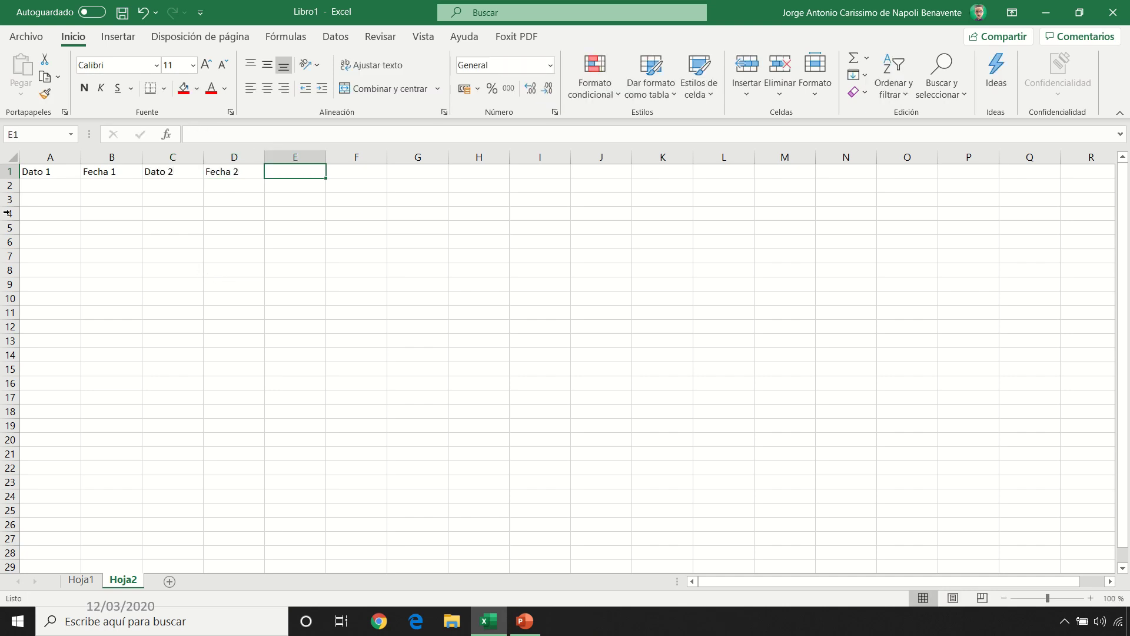
click(8, 171)
click(84, 88)
Enter 20, 10/4, 30 and 2/5 in A2:D2 and center the contents of the header row
click(47, 189)
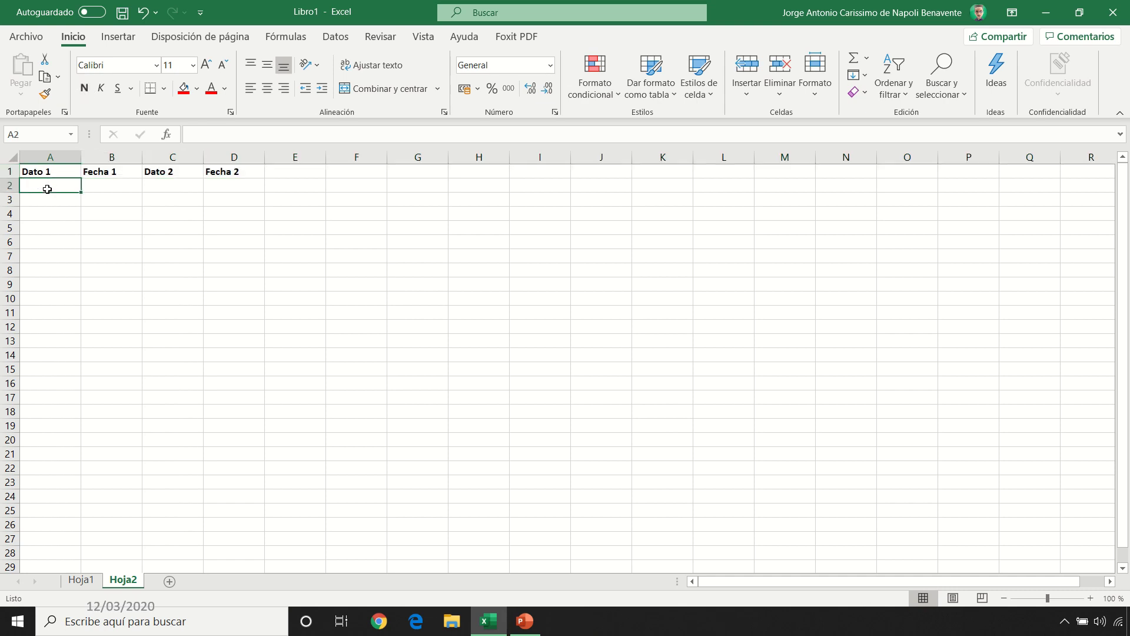
text(20)
key(Tab)
text(10/4)
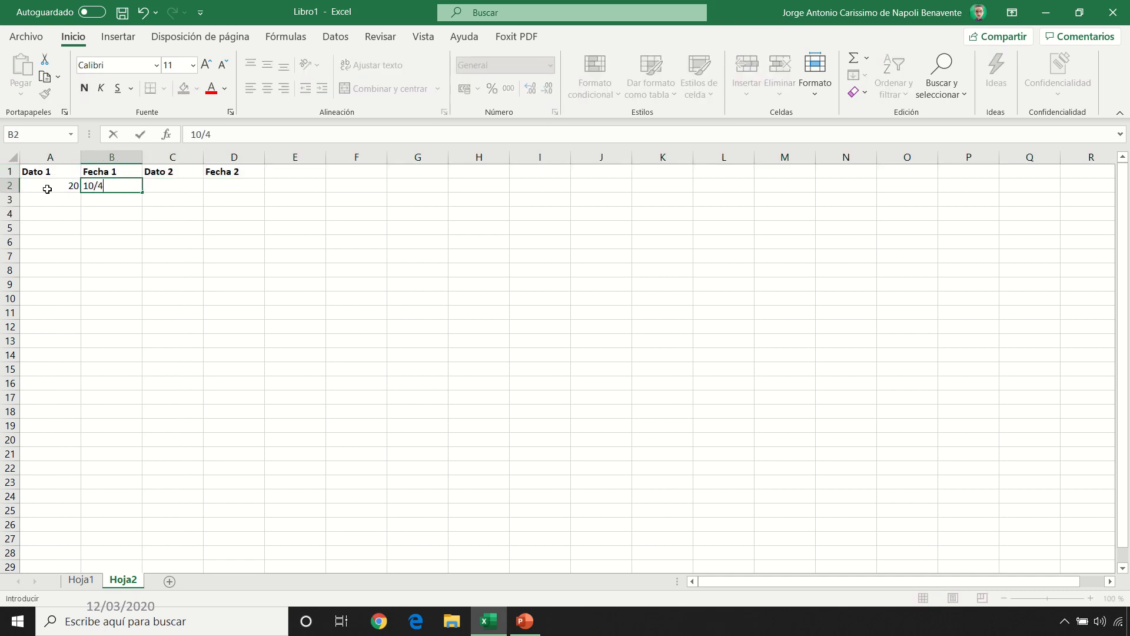
key(Tab)
text(30)
key(Tab)
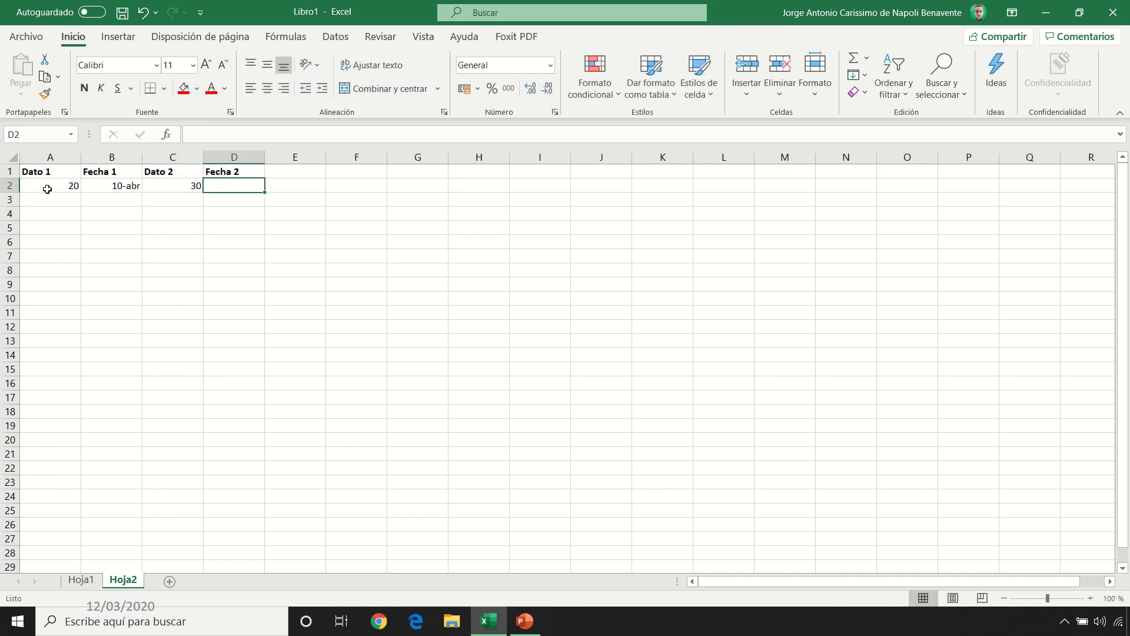
text(2/5)
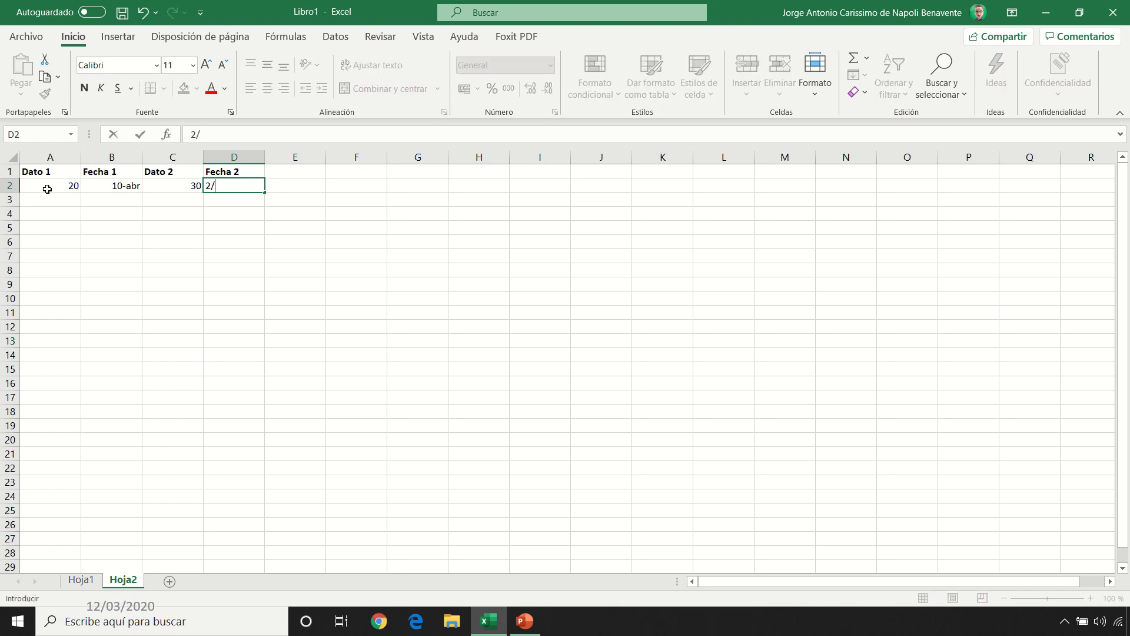
click(194, 223)
click(10, 171)
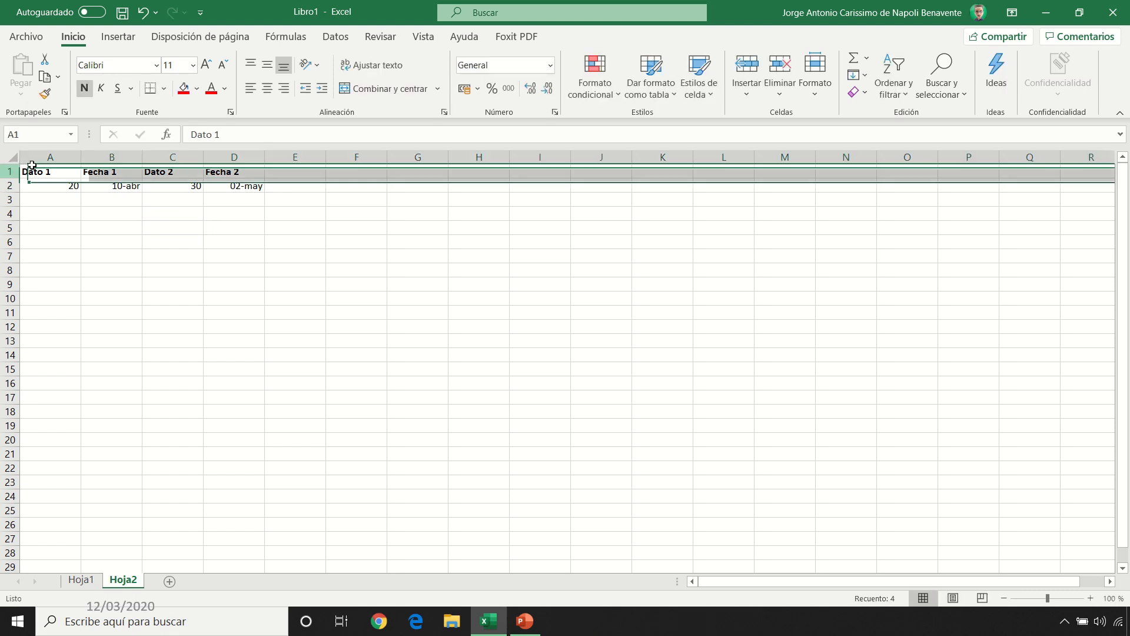
click(268, 89)
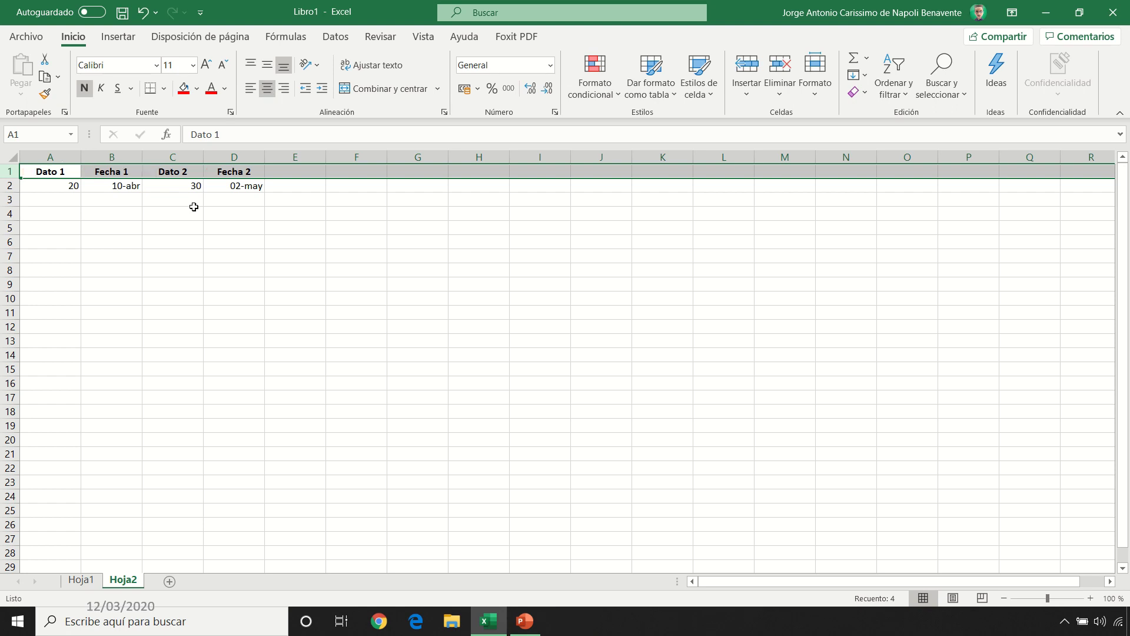
Insert a column before Fecha 1 with the header Nuevo 1 and the value 50 below it
click(109, 151)
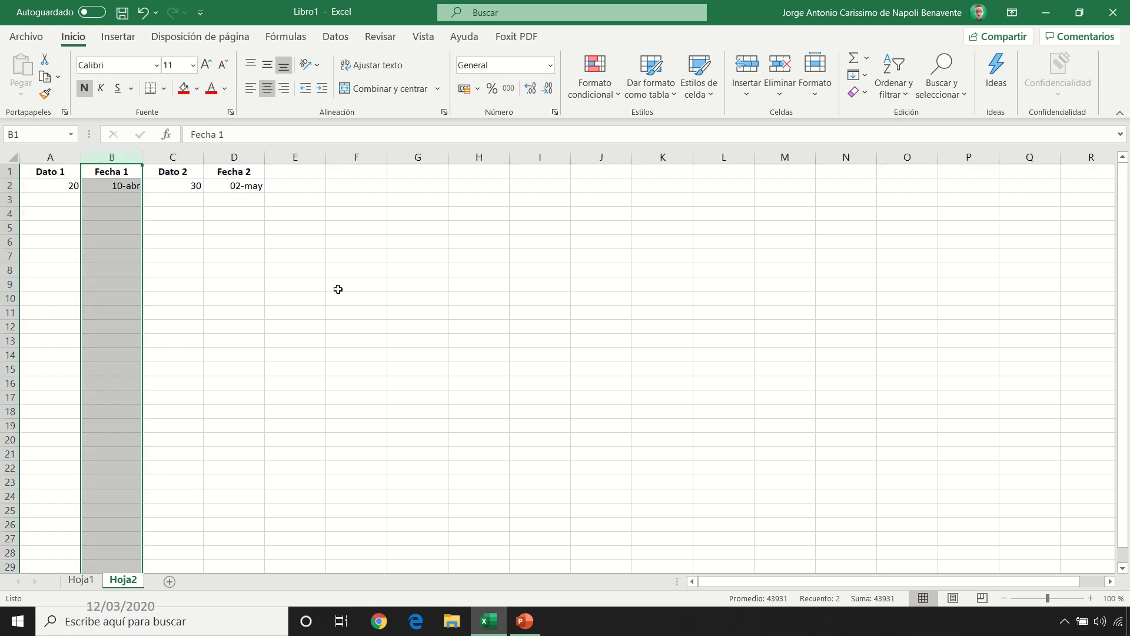
key(ctrl+plus)
click(118, 171)
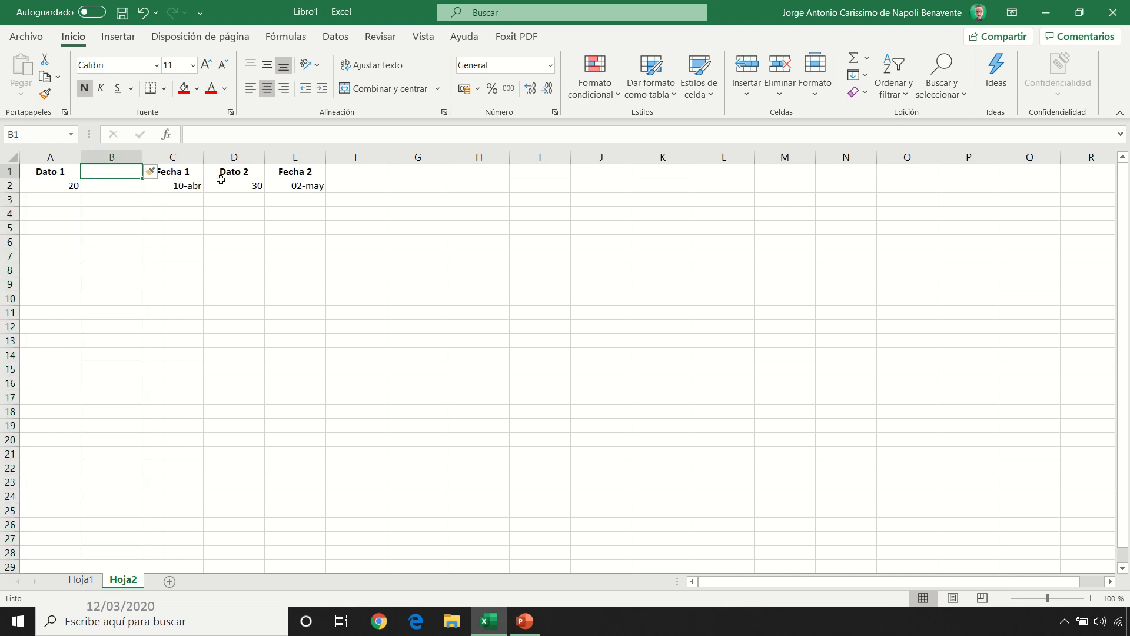
text(Nuevo 1)
key(Return)
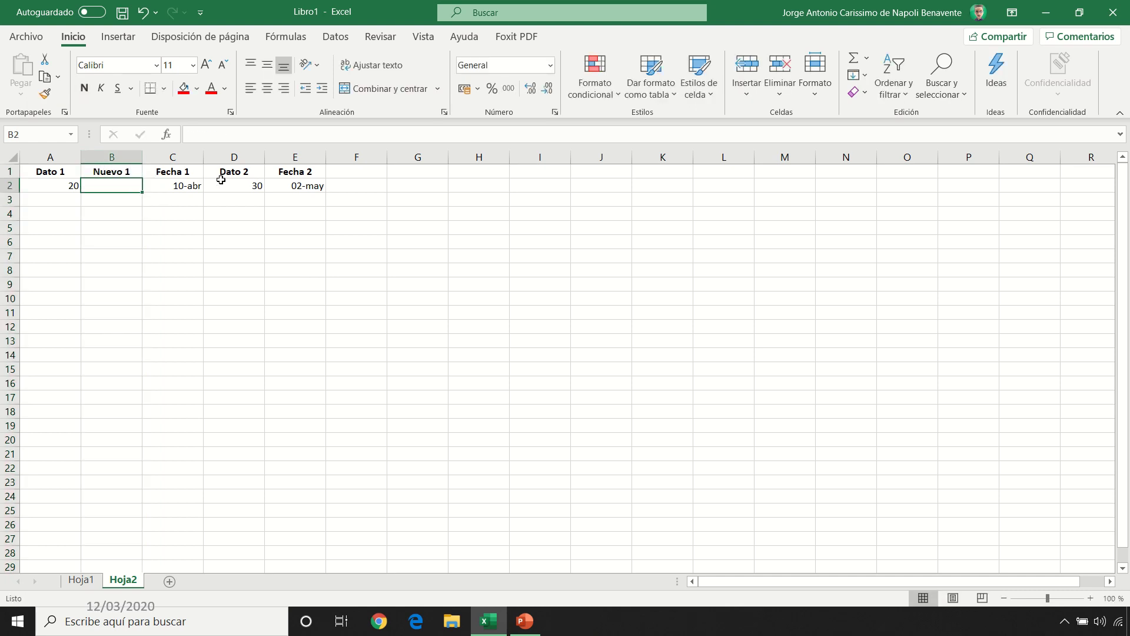
text(50)
key(Return)
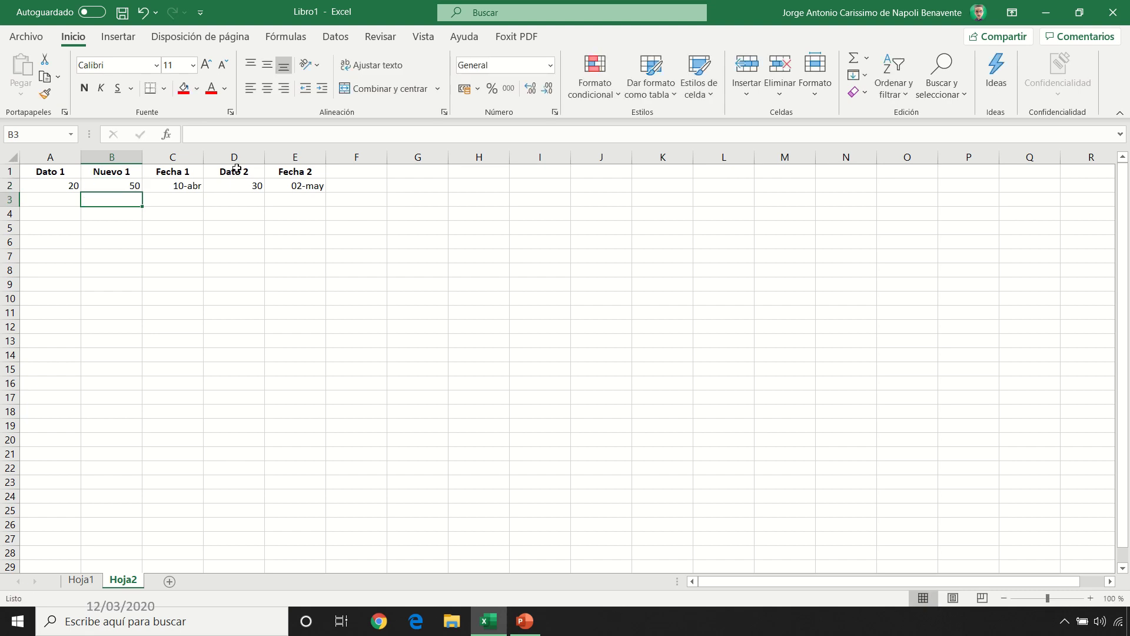
Insert a column before Dato 2 with the header Nuevo 2 and the value 50 below it
click(235, 156)
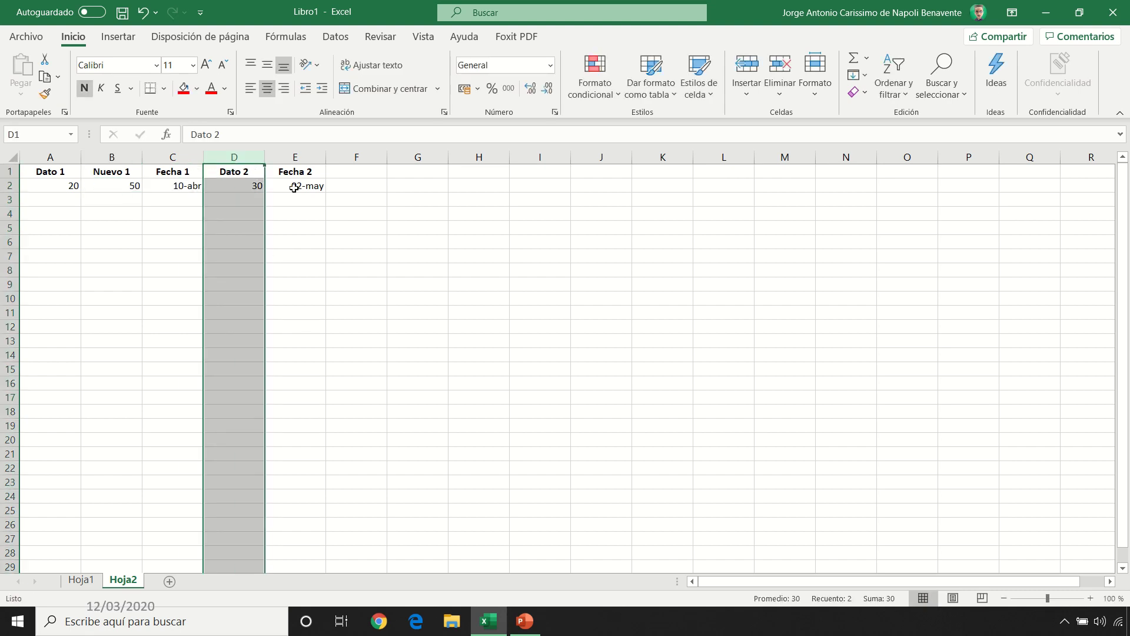
key(ctrl+plus)
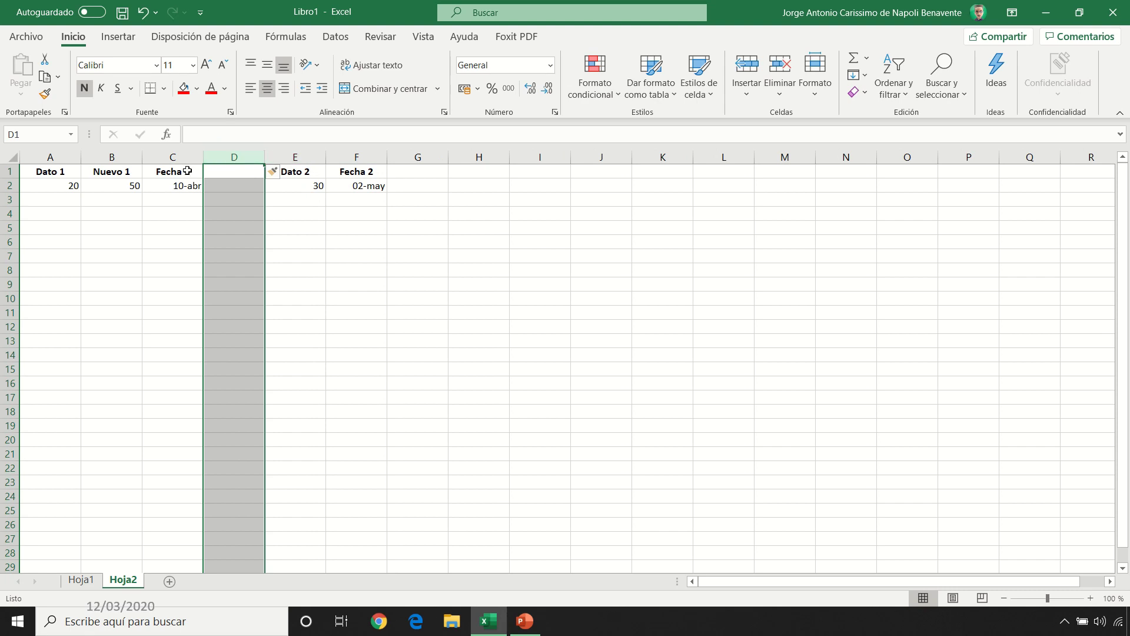
click(218, 171)
text(Nue)
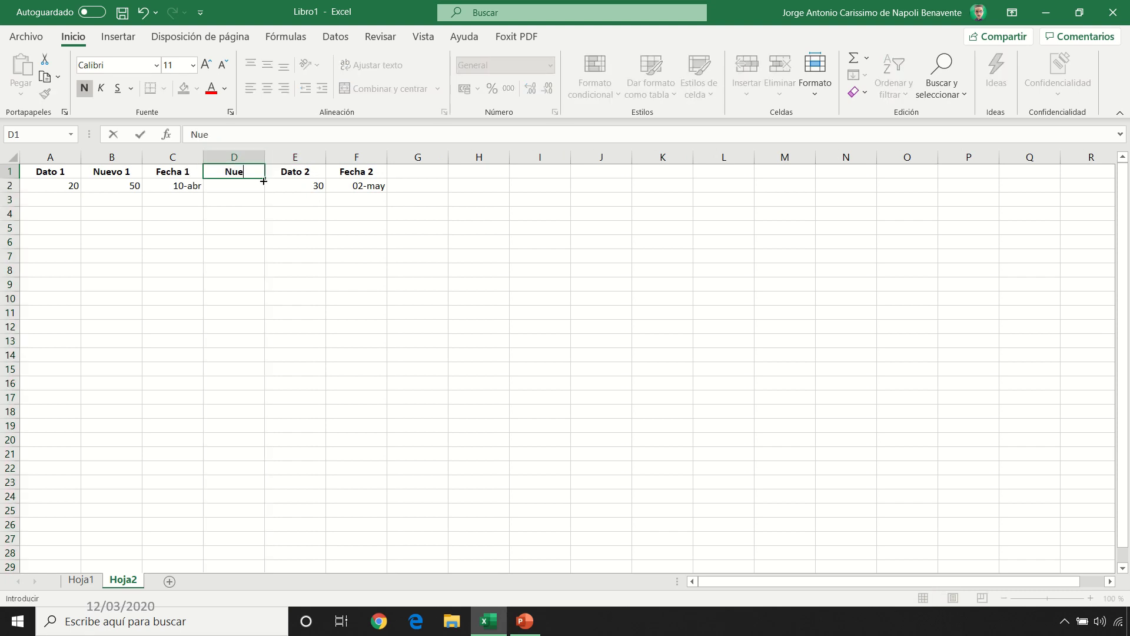
text(vo 2)
key(Return)
text(50)
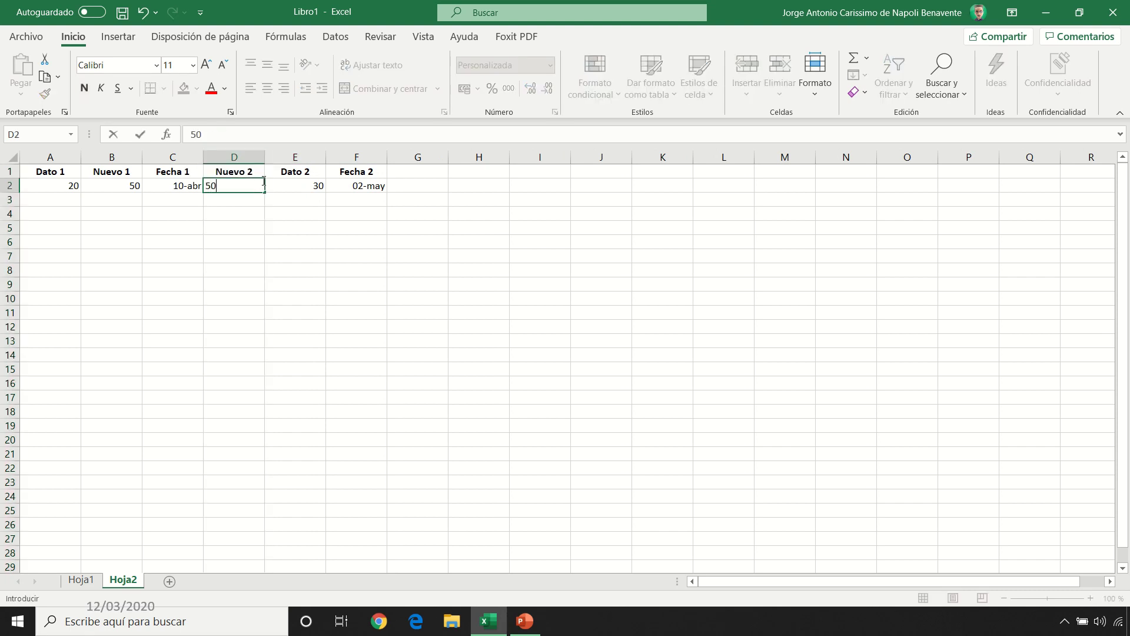
key(Return)
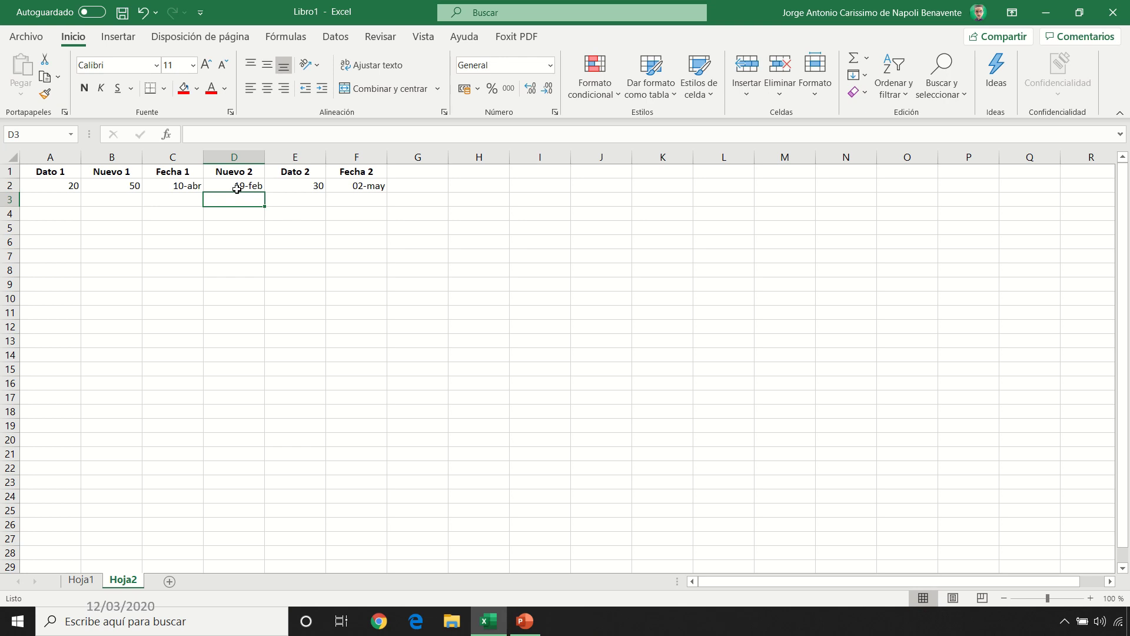
Apply the General number format to the whole Nuevo 2 column
click(235, 158)
click(550, 65)
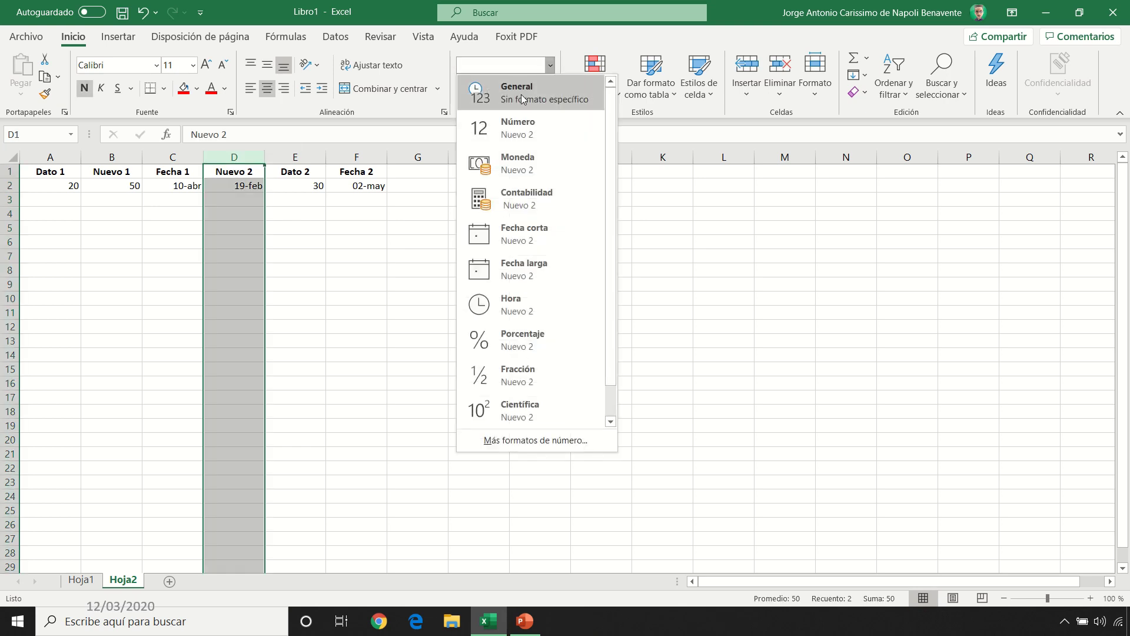
click(500, 91)
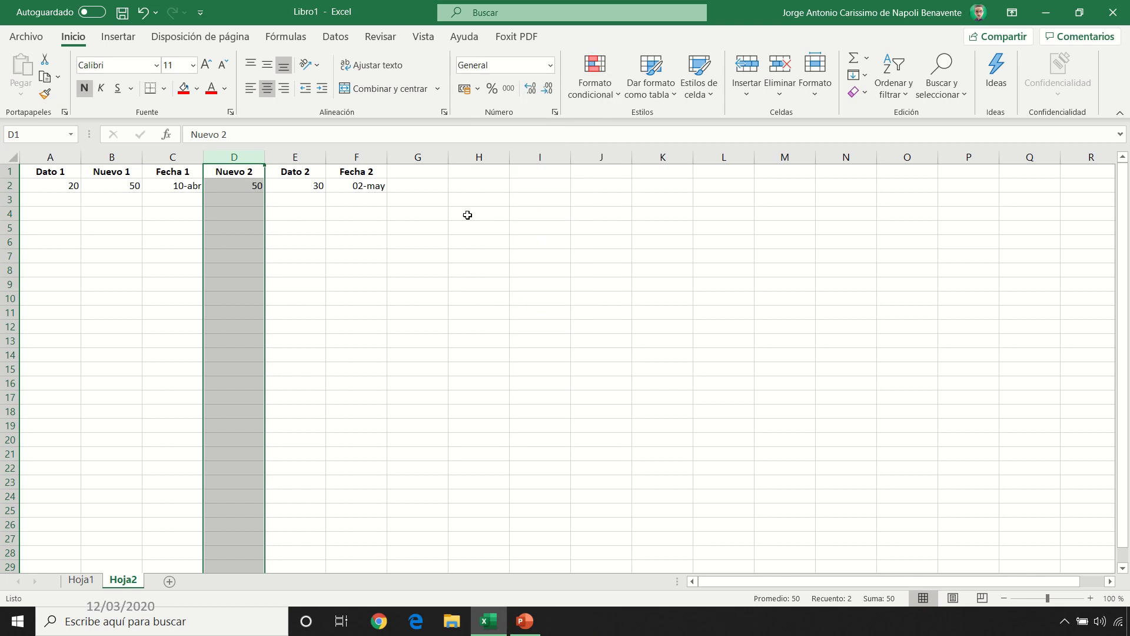
On the blank sheet Hoja1, enter the header Dato in A1 and the value 12 in A2
click(64, 172)
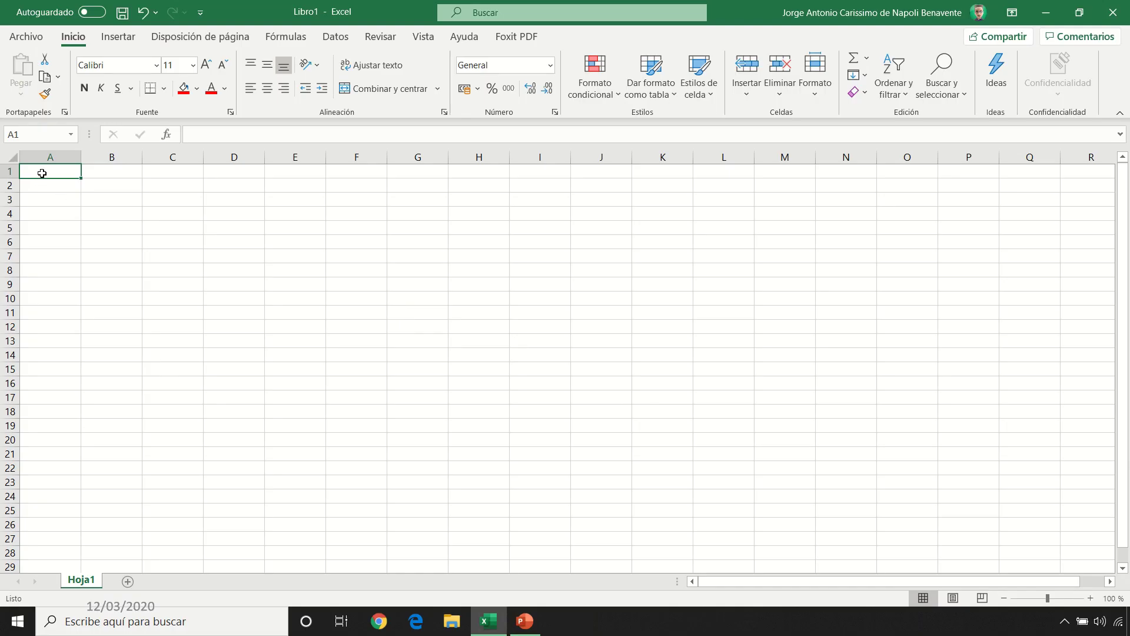
text(Dato)
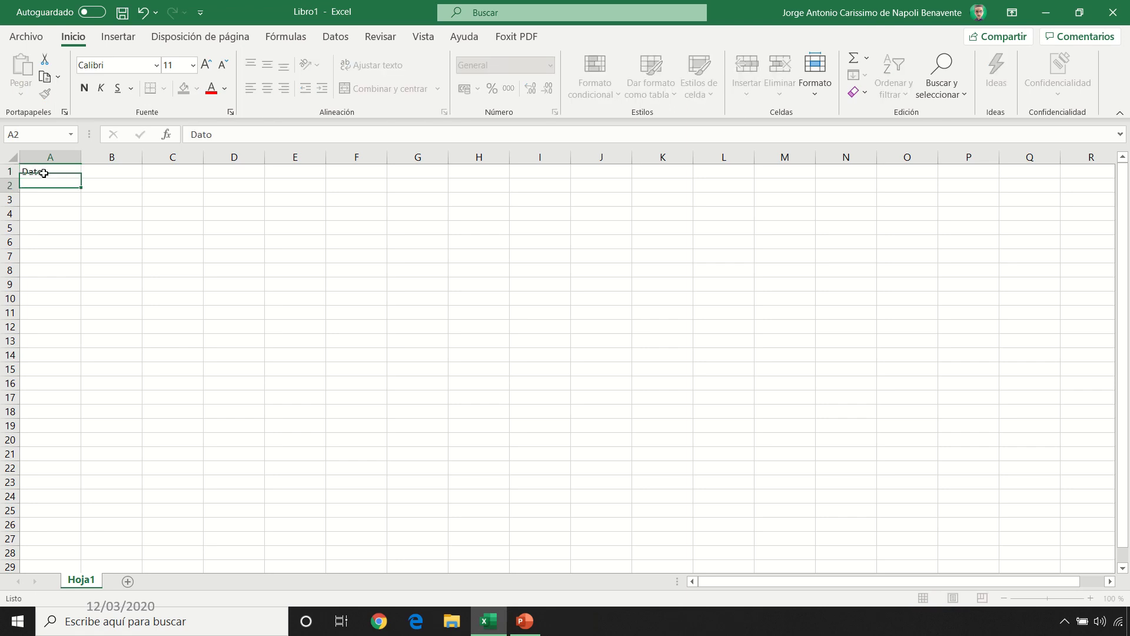
key(Return)
text(12)
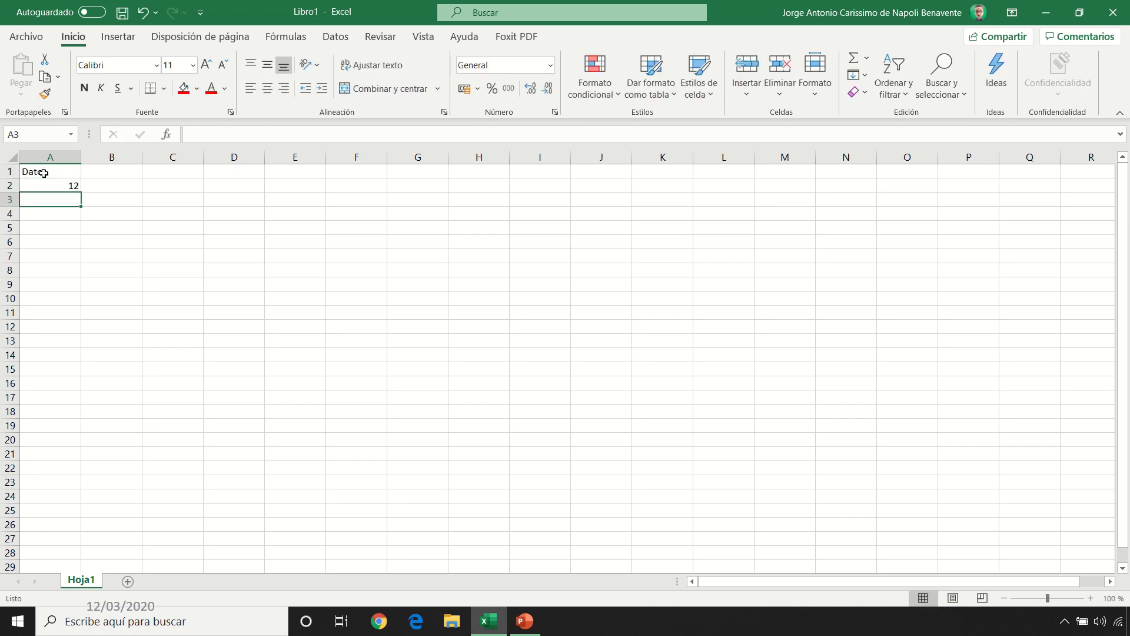
Enter 20, 45 and 34 in A3 to A5 and sum A2:A5 in A6 with AutoSum
text(20)
key(Return)
text(45)
key(Return)
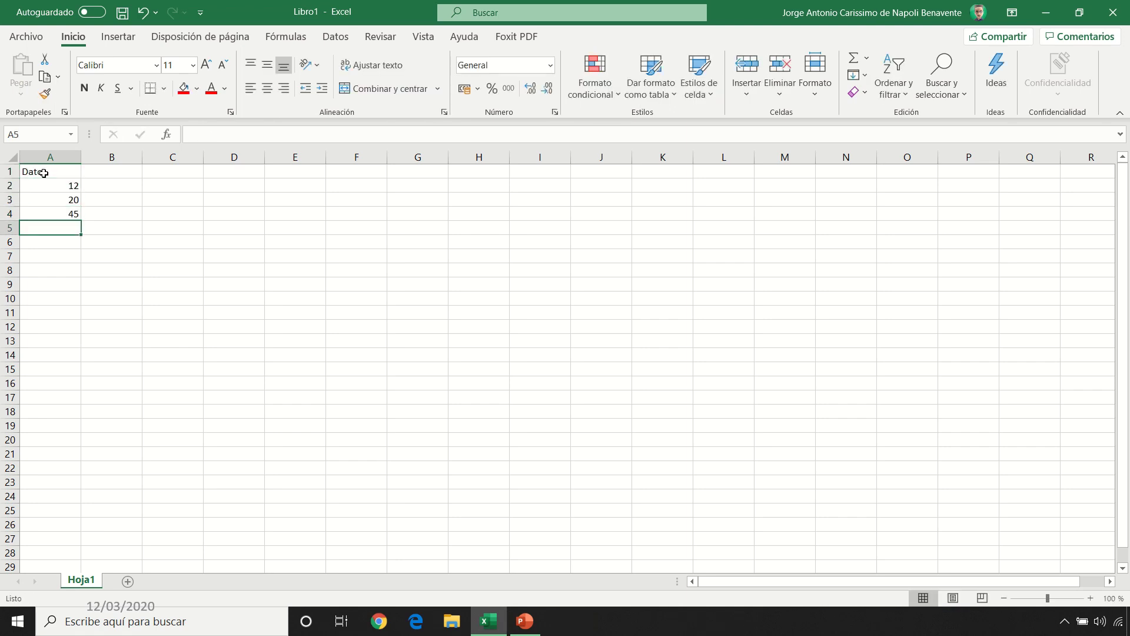
text(34)
key(Return)
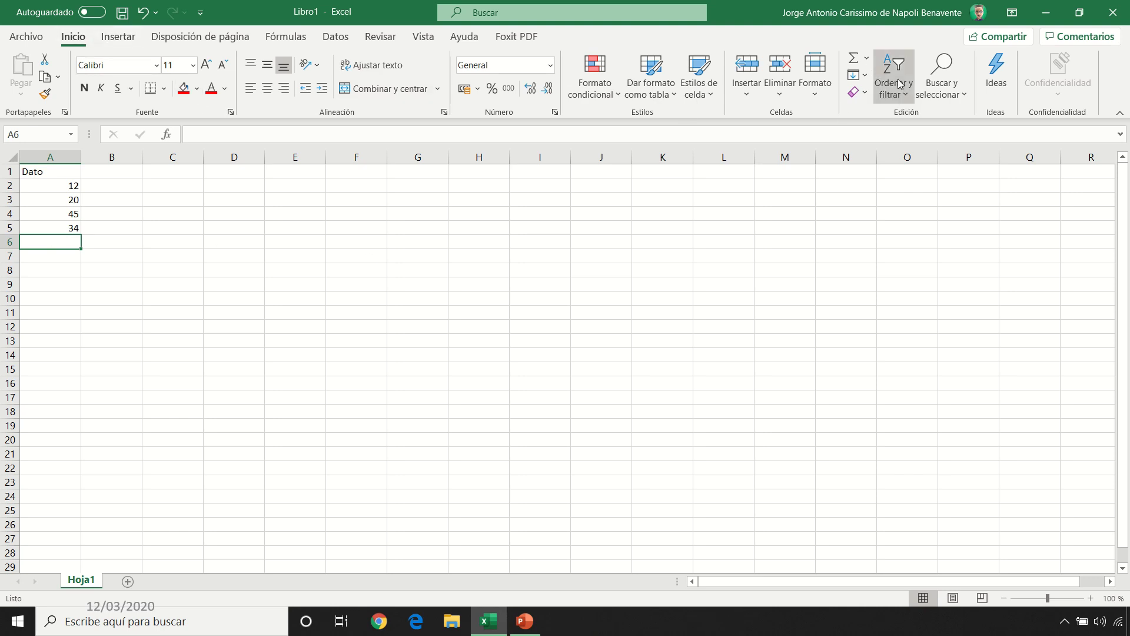
click(853, 59)
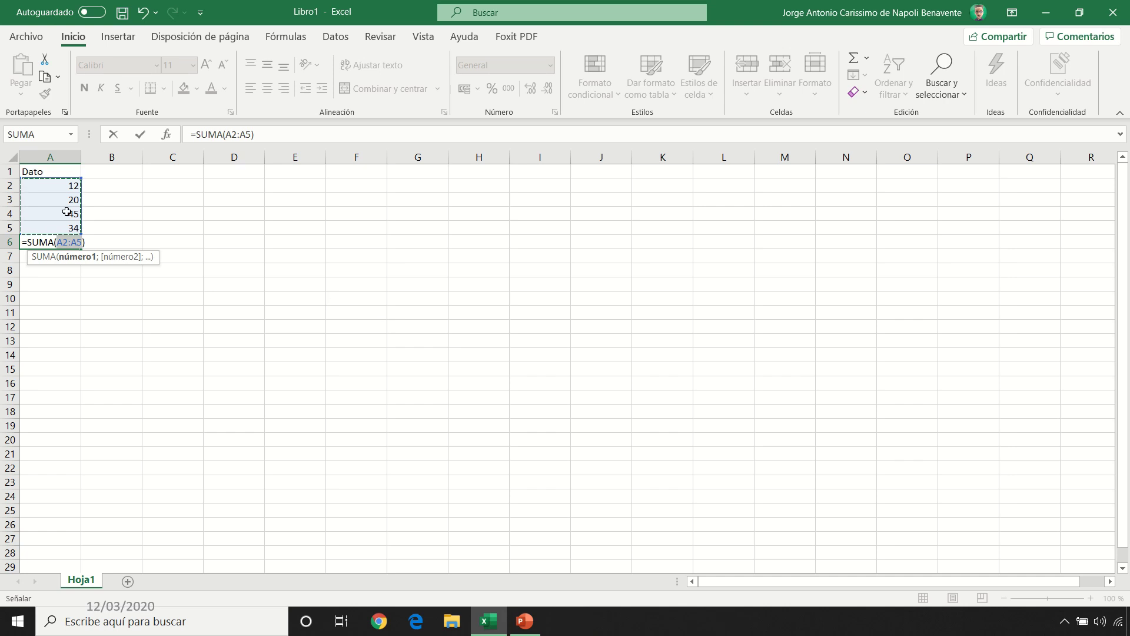
key(Return)
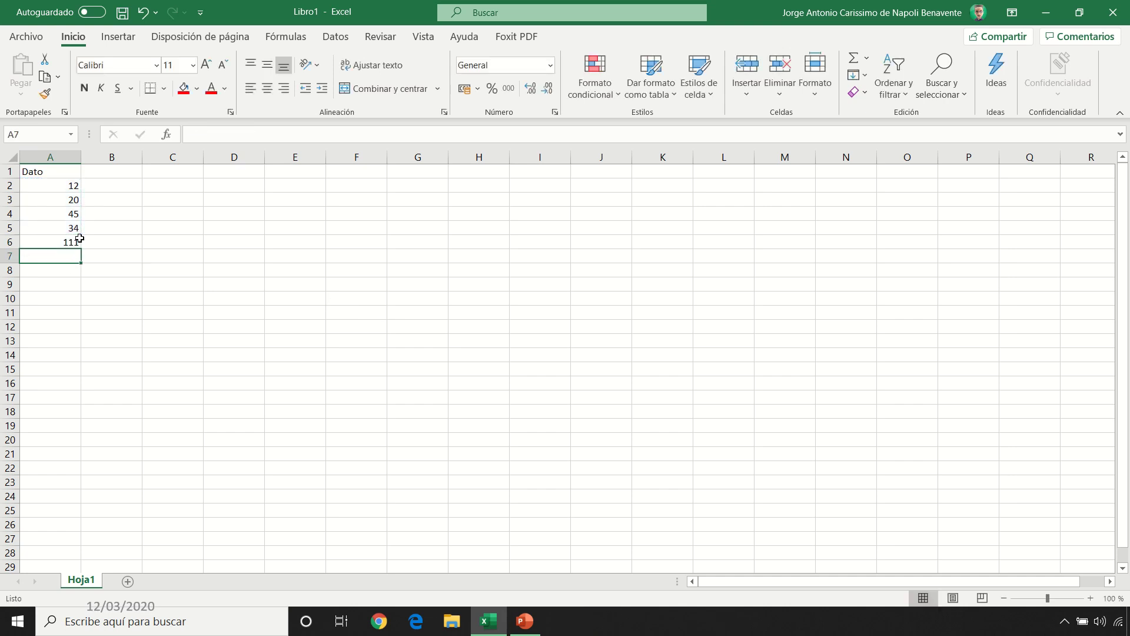
Enter the numeric header 2020 in C1 and copy the values A2:A5 into C2:C5
click(174, 171)
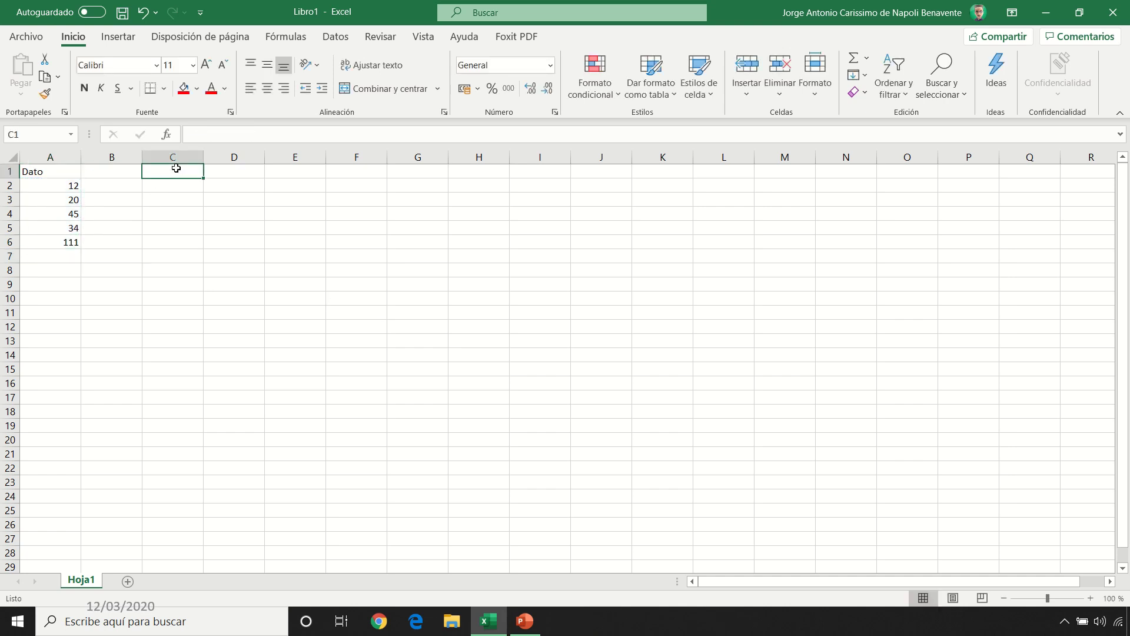
text(2020)
key(Return)
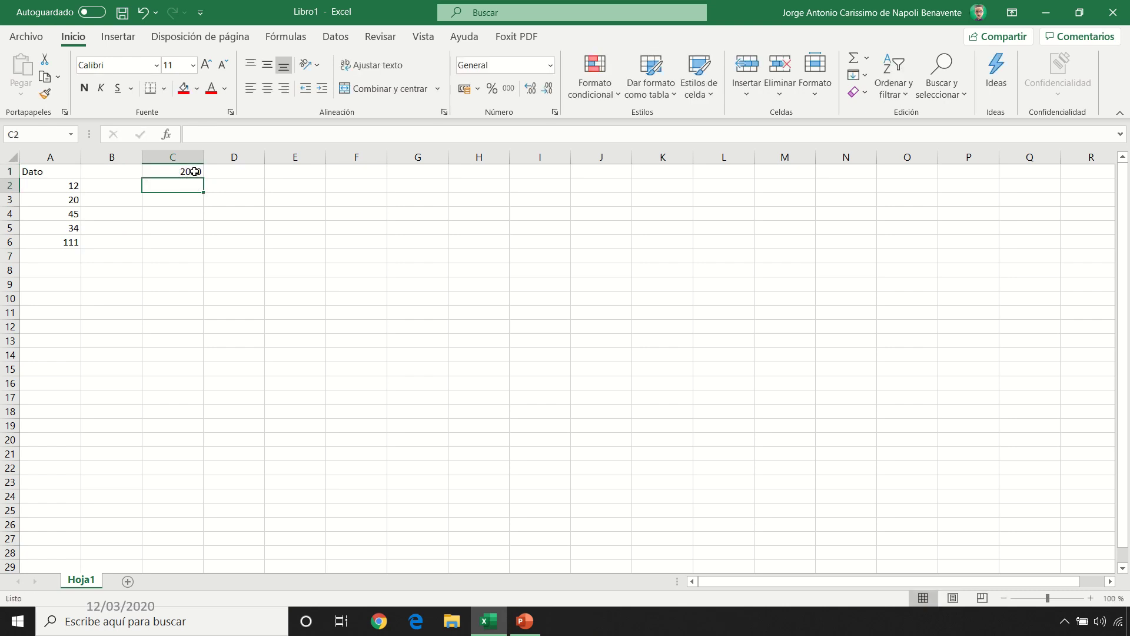
drag(71, 185, 63, 230)
key(ctrl+c)
click(172, 181)
key(ctrl+v)
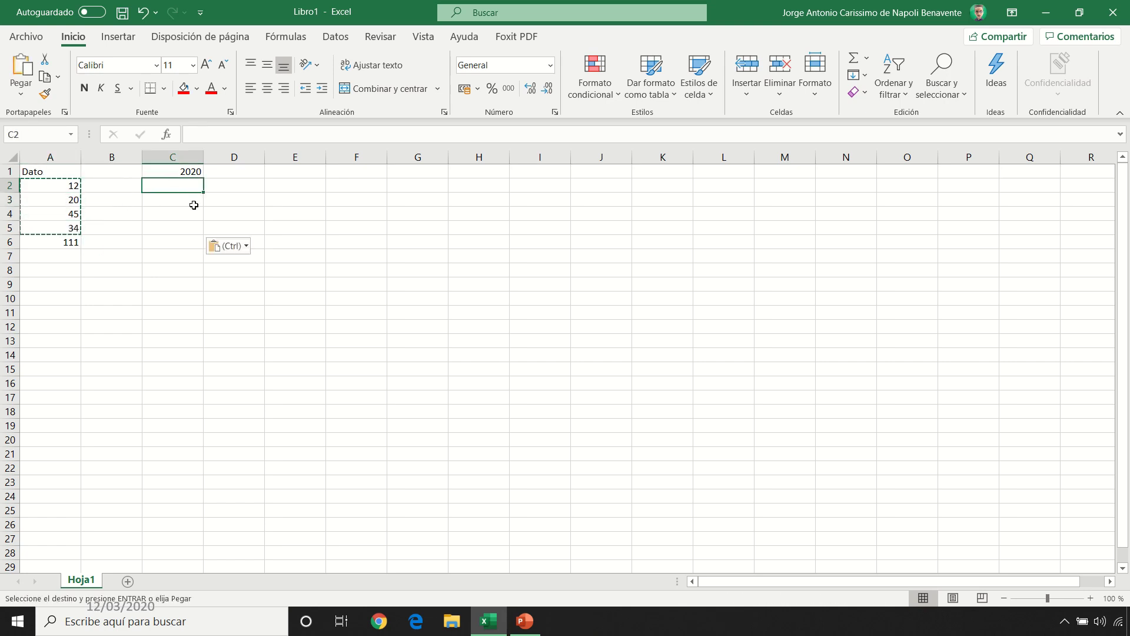
click(229, 215)
key(Escape)
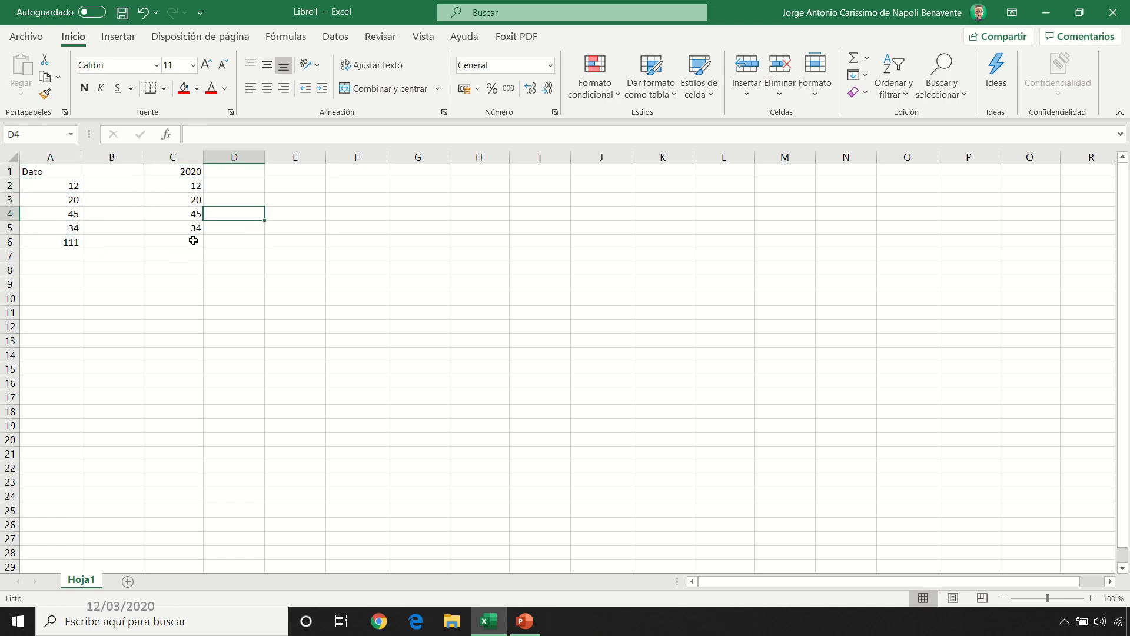
click(193, 241)
click(853, 58)
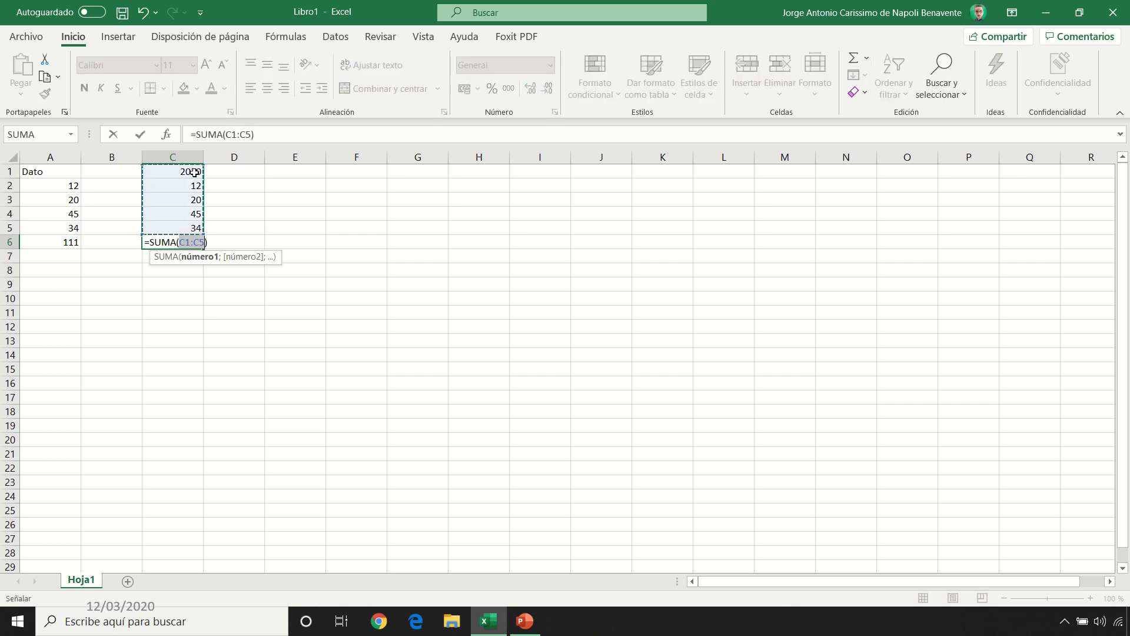
drag(178, 185, 183, 222)
key(Escape)
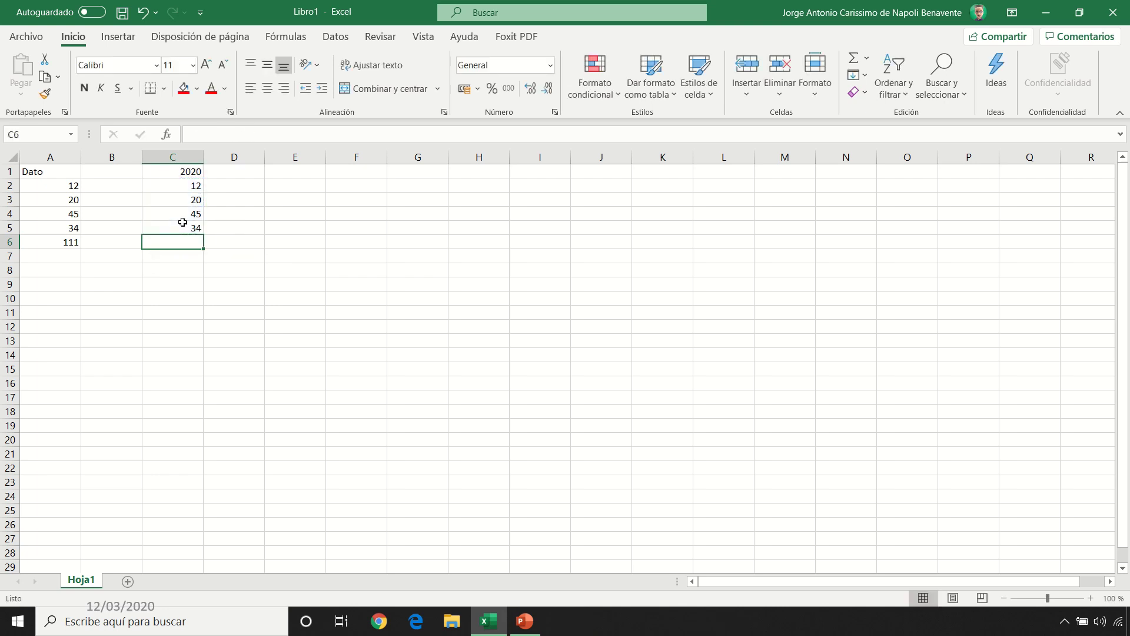
Sum the column in C6 with AutoSum, accepting the suggested range C1:C5 that includes the numeric header
click(852, 62)
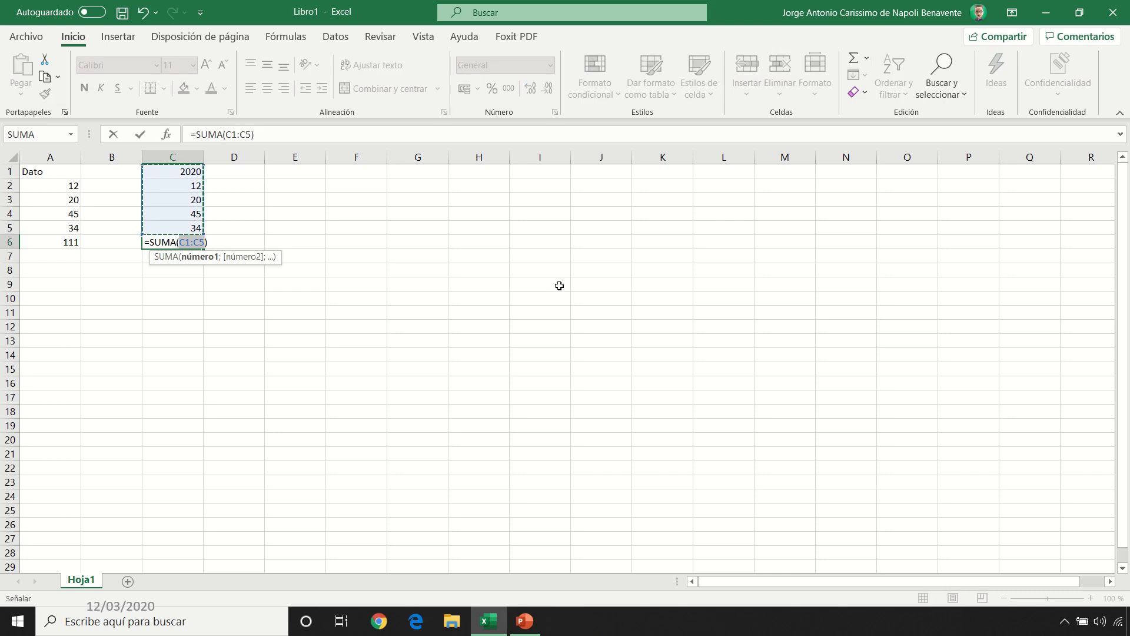
key(Return)
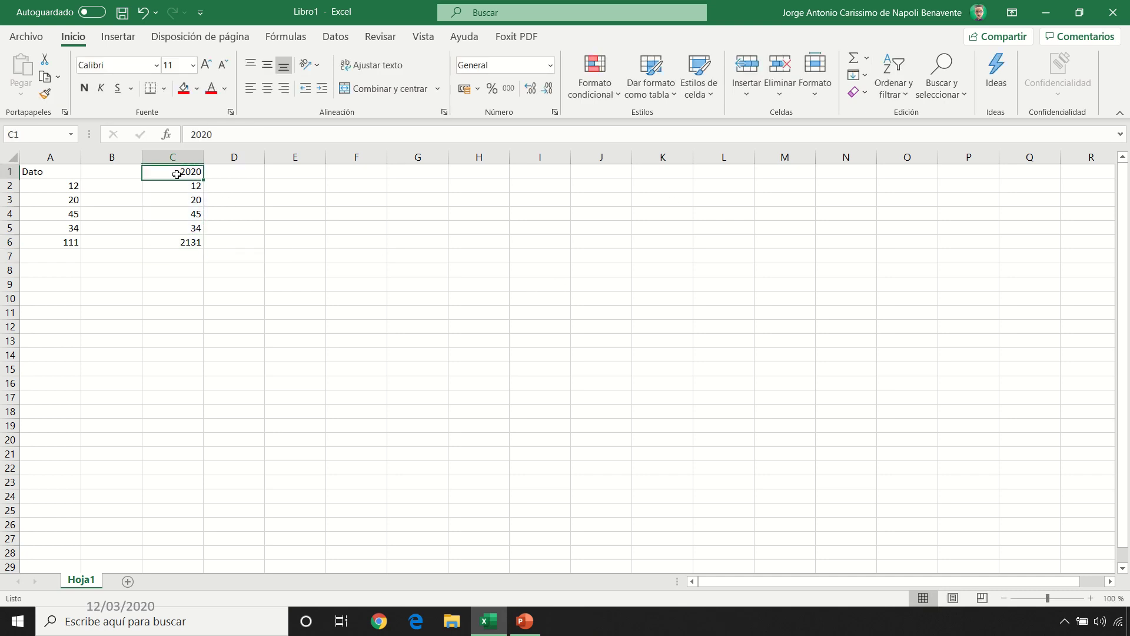
click(175, 174)
Enter the header Año 2020 in E1 and copy the values C2:C5 into E2:E5
click(286, 174)
text(Año 2020)
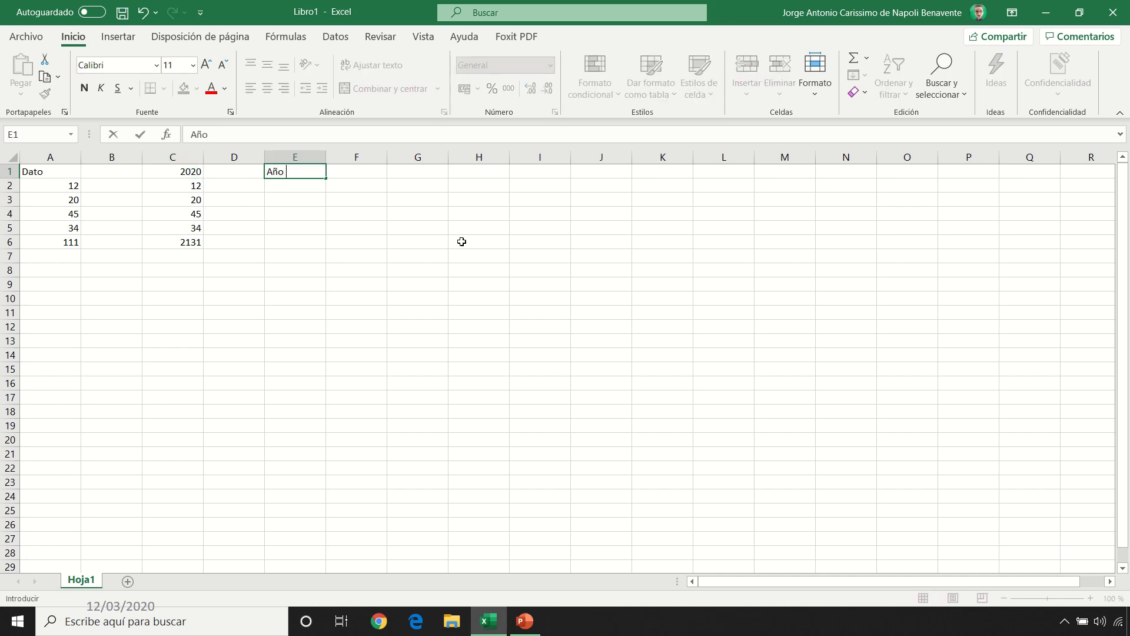
key(Return)
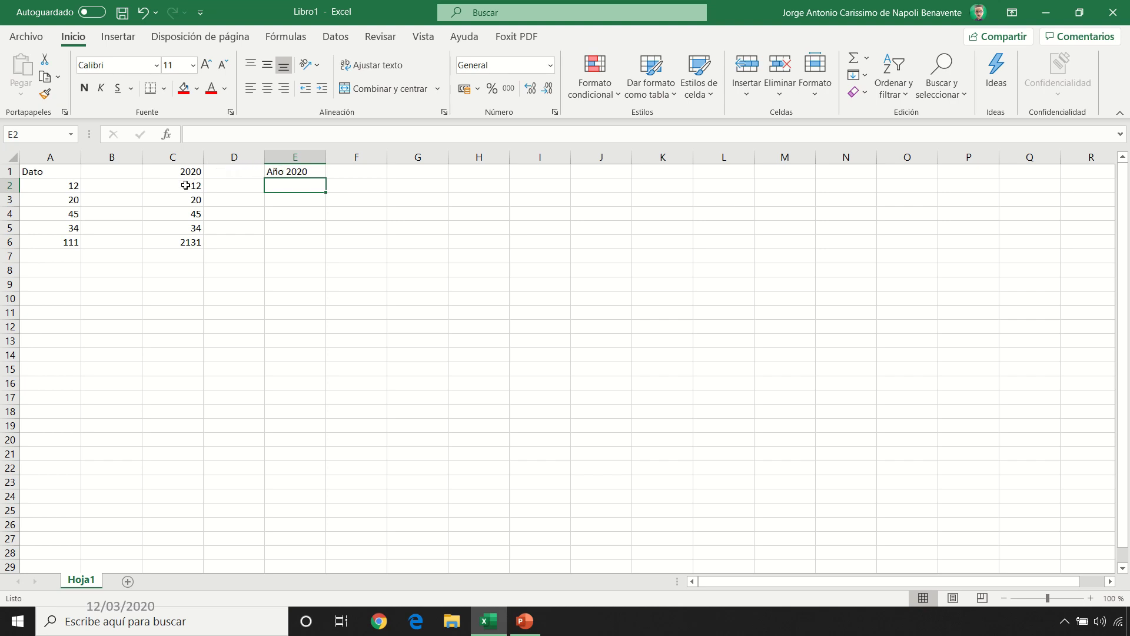
drag(186, 185, 193, 226)
key(ctrl+c)
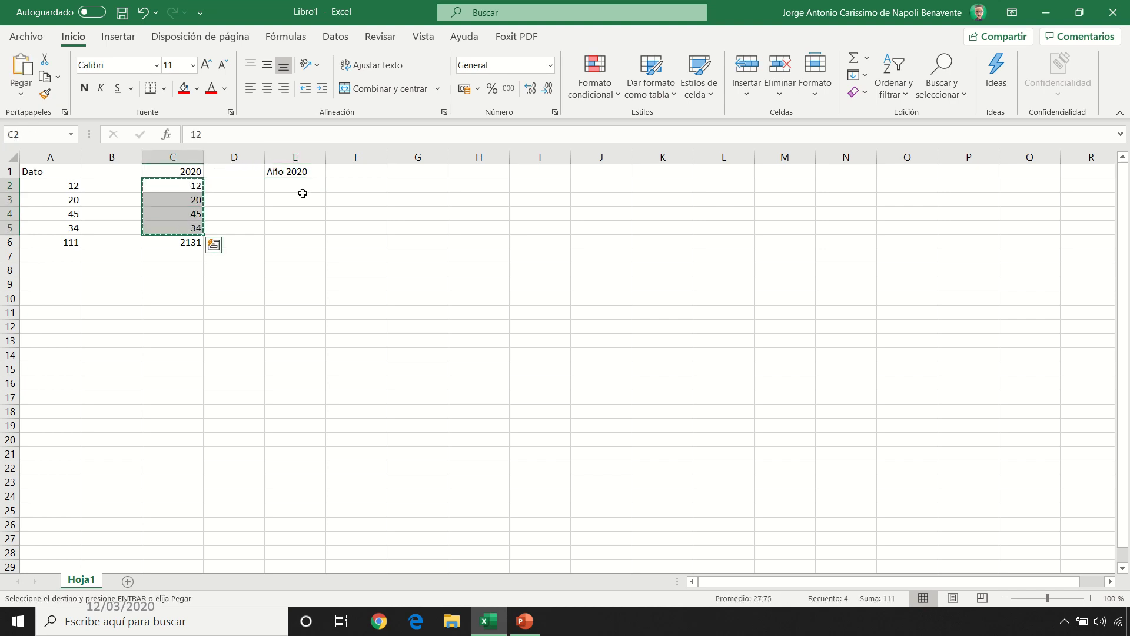
click(302, 187)
key(ctrl+v)
key(Escape)
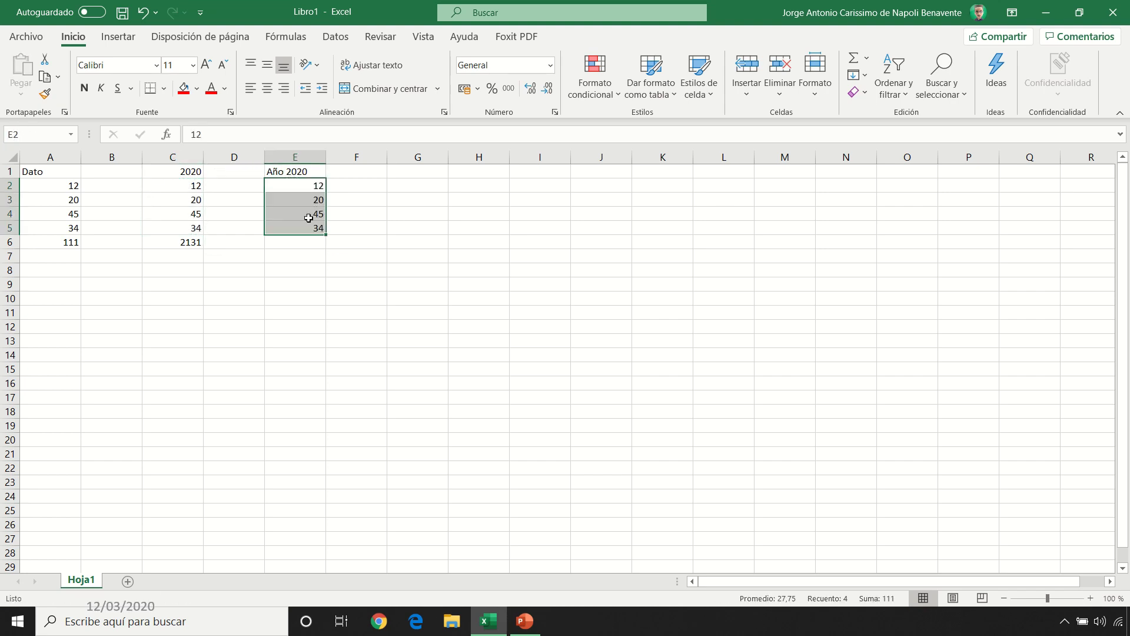
Sum the values below the Año 2020 header in E6 with AutoSum
click(298, 243)
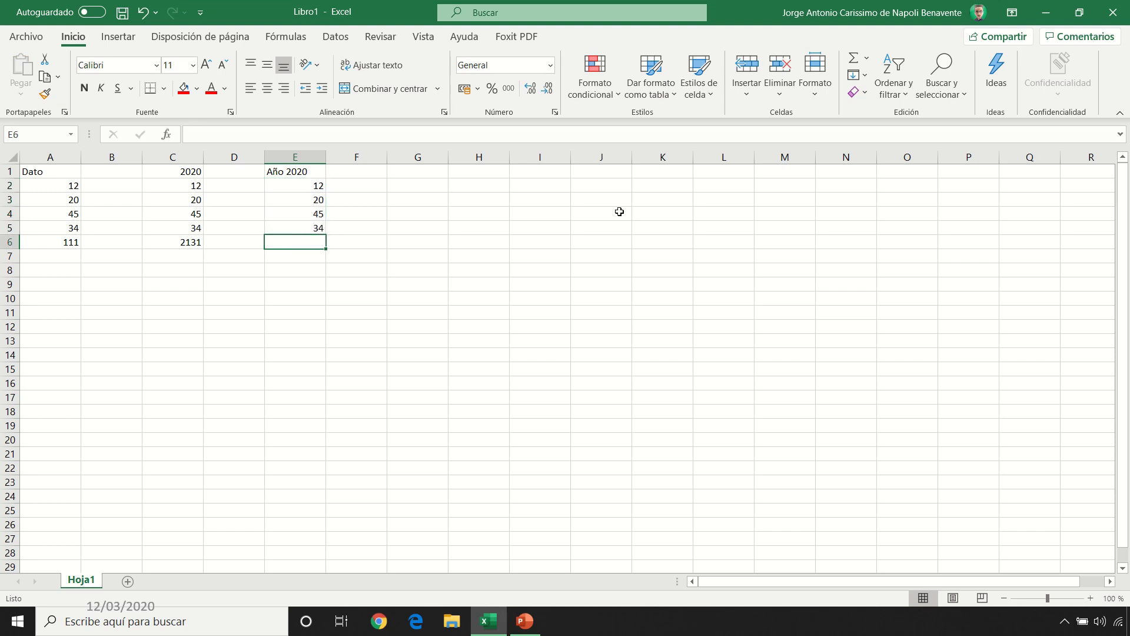
click(853, 57)
key(Return)
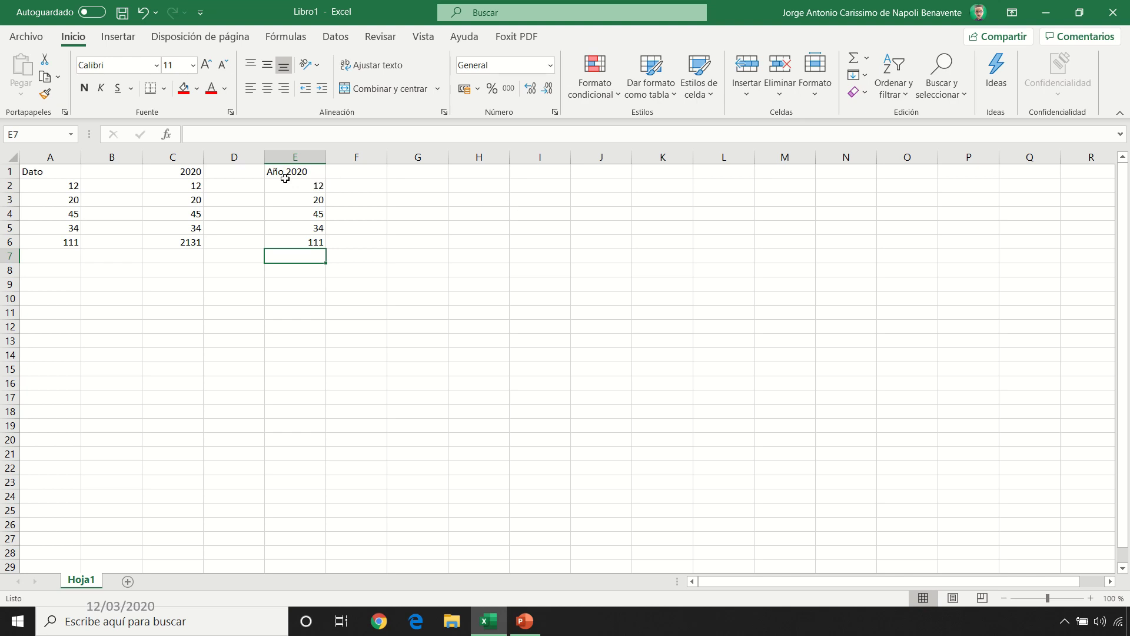
Enter 2020 as text in G1 by preceding it with an apostrophe
click(411, 174)
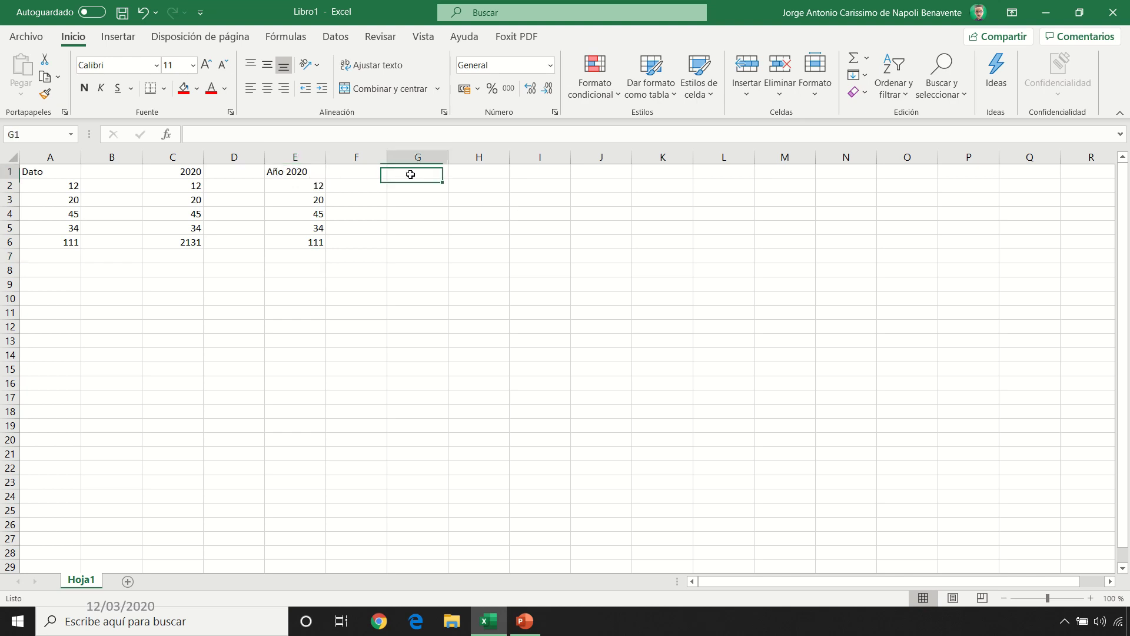
text(')
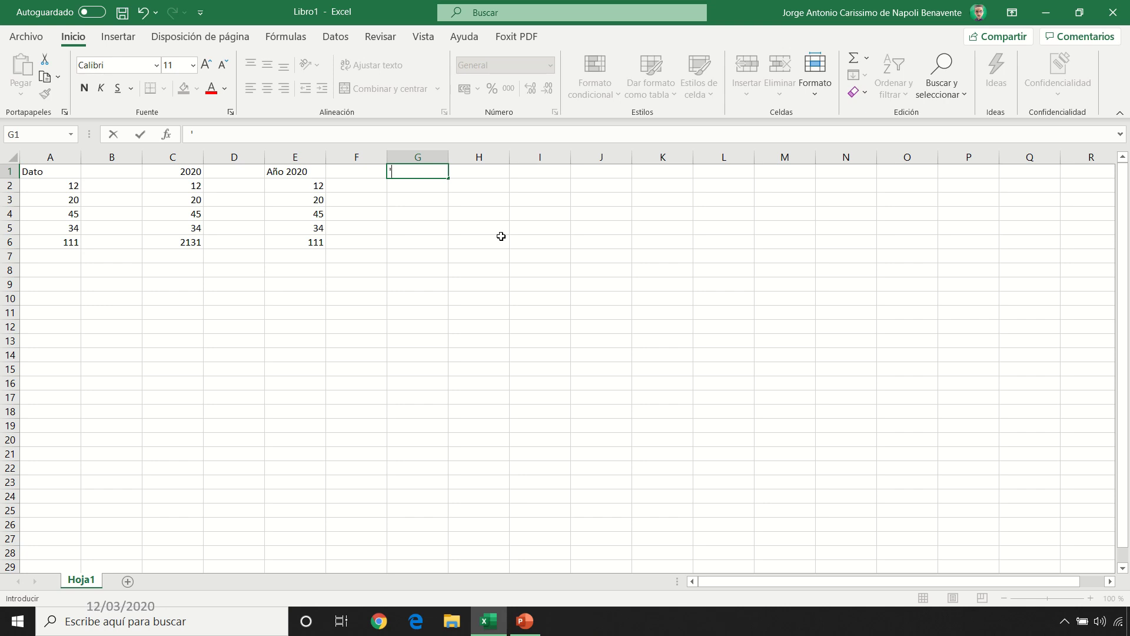
text(2020)
key(Return)
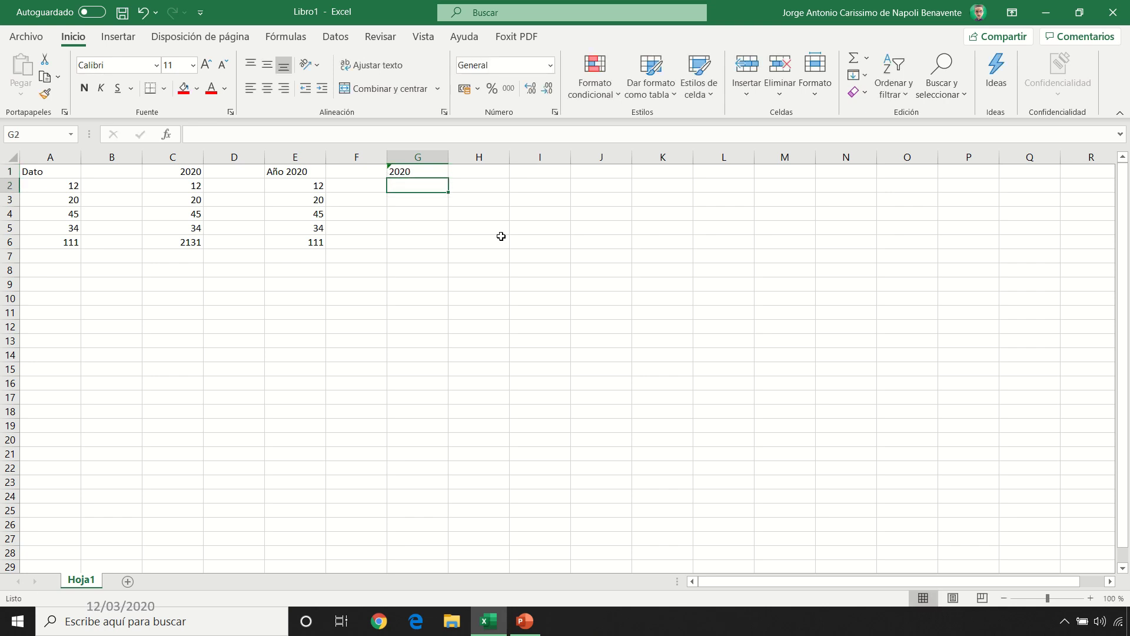
click(405, 172)
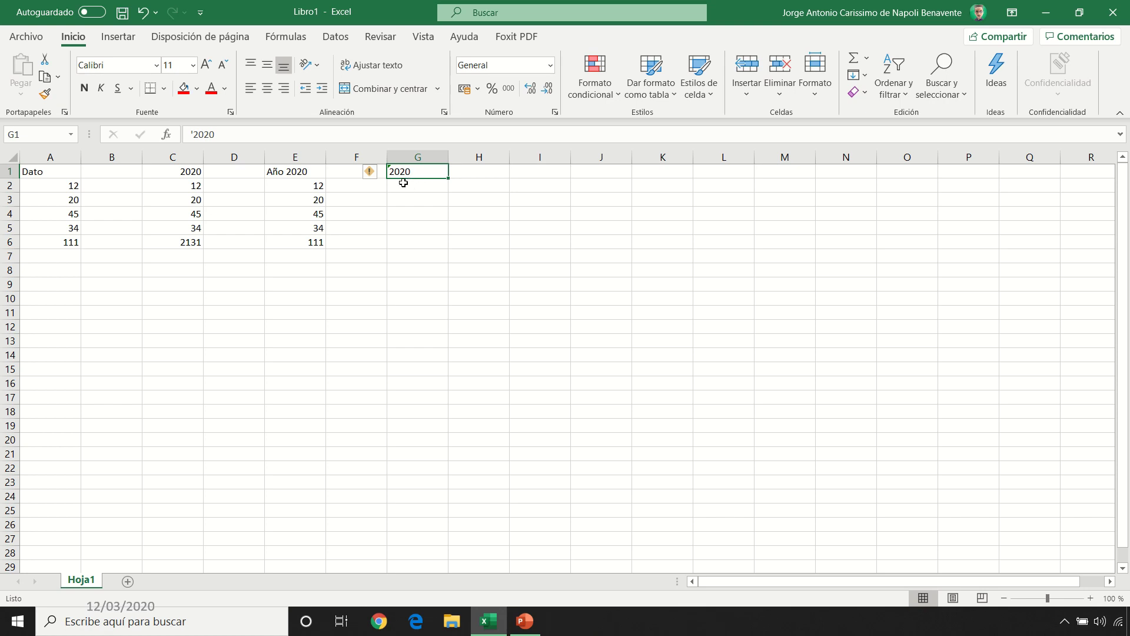
Copy the values E2:E5 into G2:G5 below the text header 2020
drag(321, 186, 320, 233)
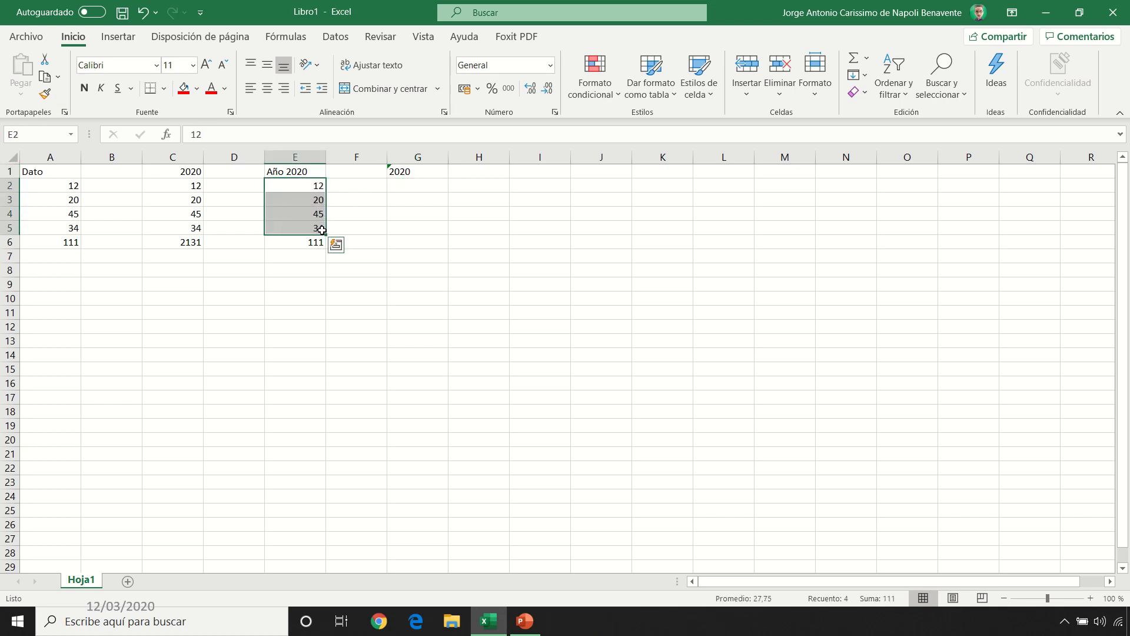
key(ctrl+c)
click(412, 187)
key(ctrl+v)
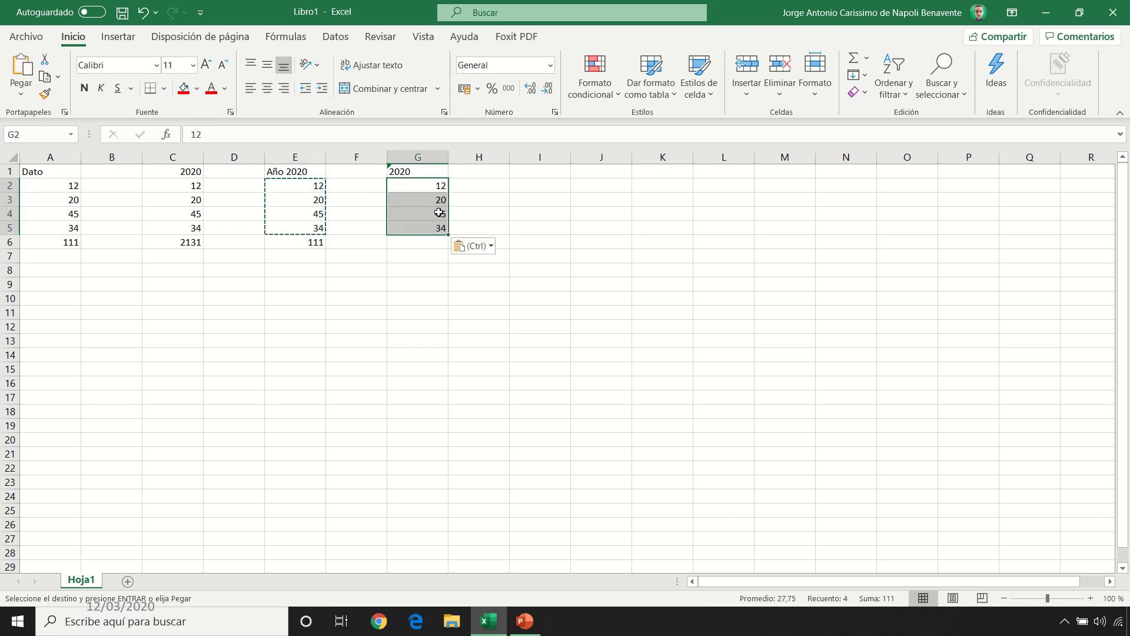
key(Escape)
Sum G2:G5 in G6 with AutoSum
click(417, 243)
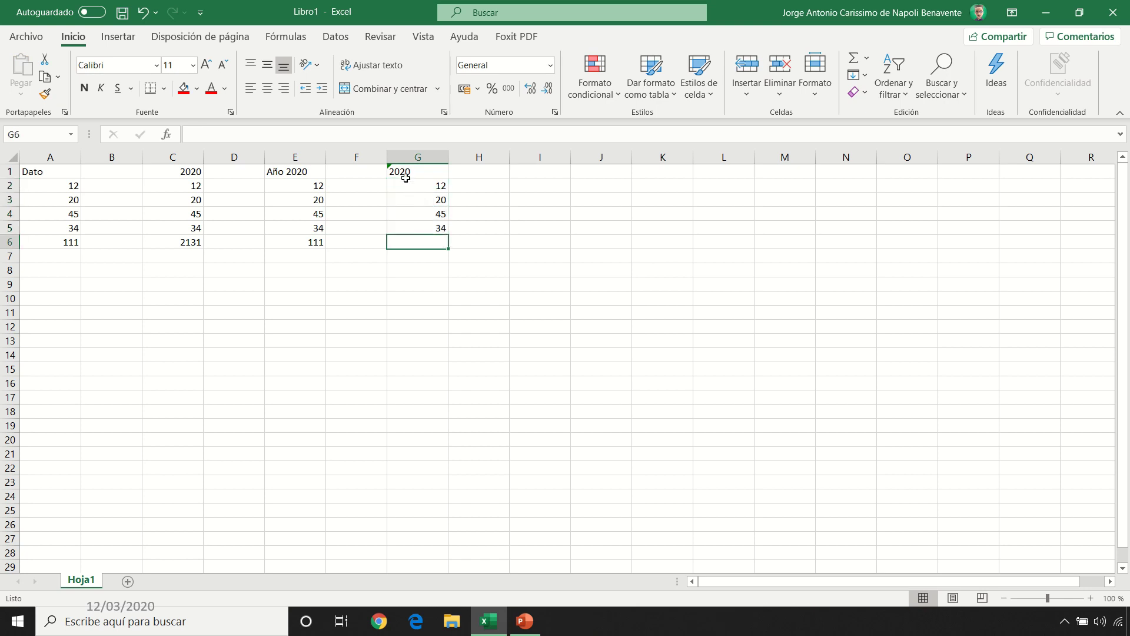
click(855, 59)
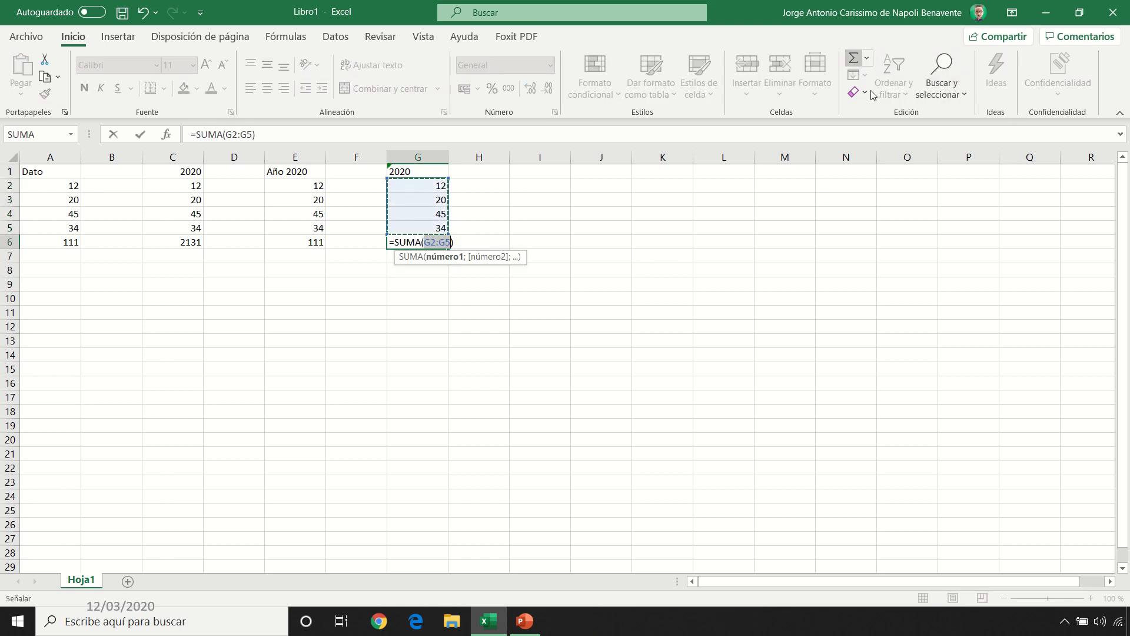
key(Return)
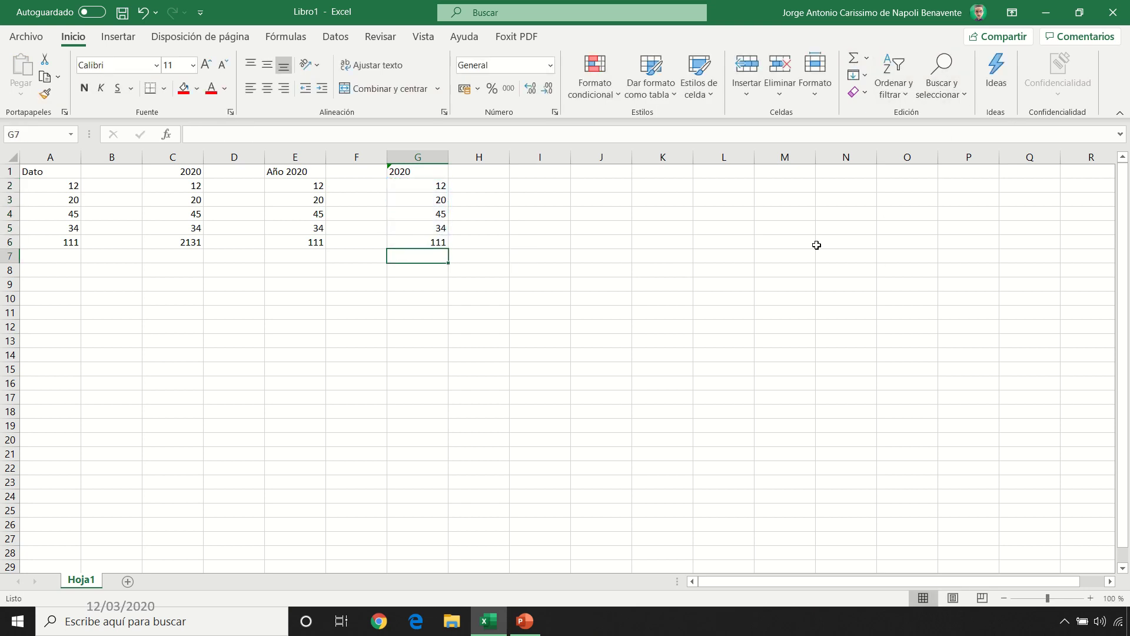
Enter =2+3 in H1 and 1-2 in I1 as text, each preceded by an apostrophe
click(491, 175)
text(')
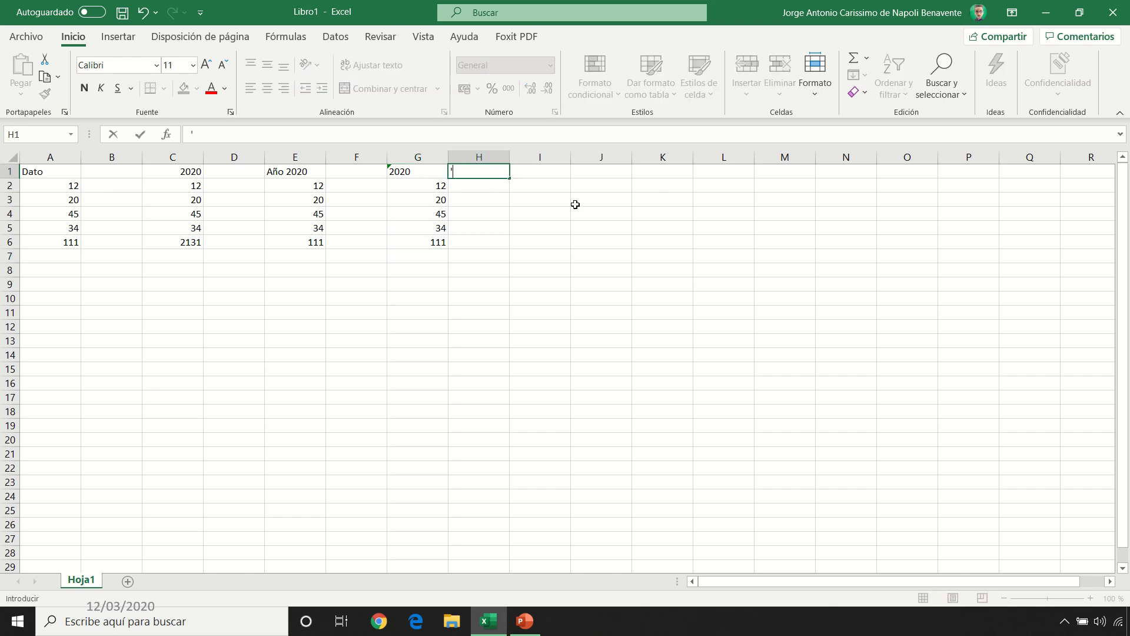
text(=2+3)
key(Return)
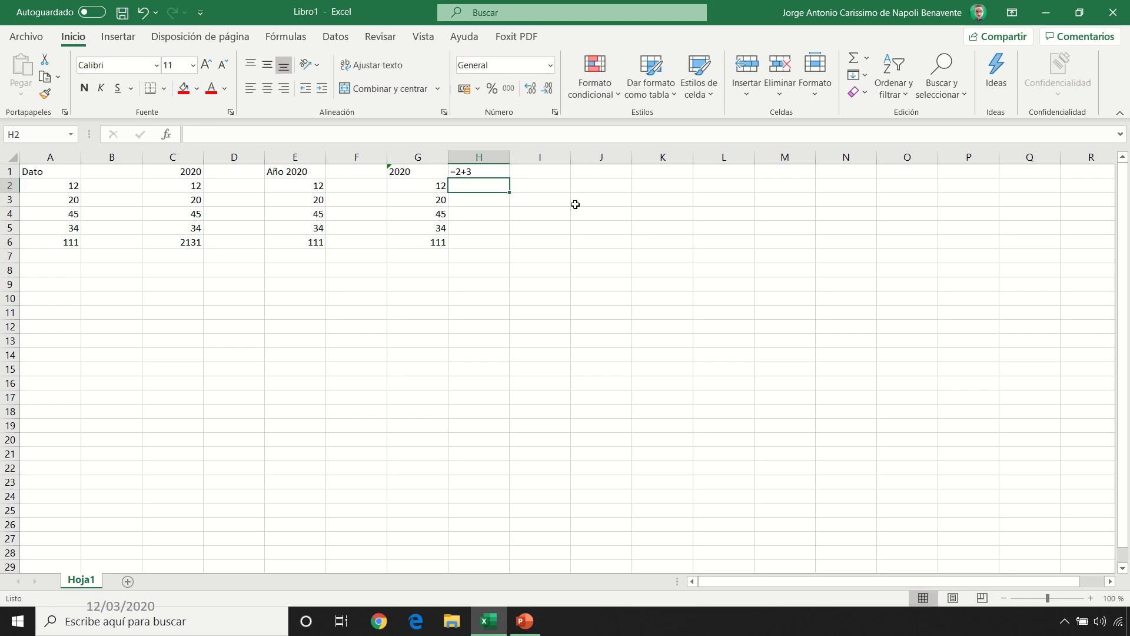
key(Up)
key(Right)
text(')
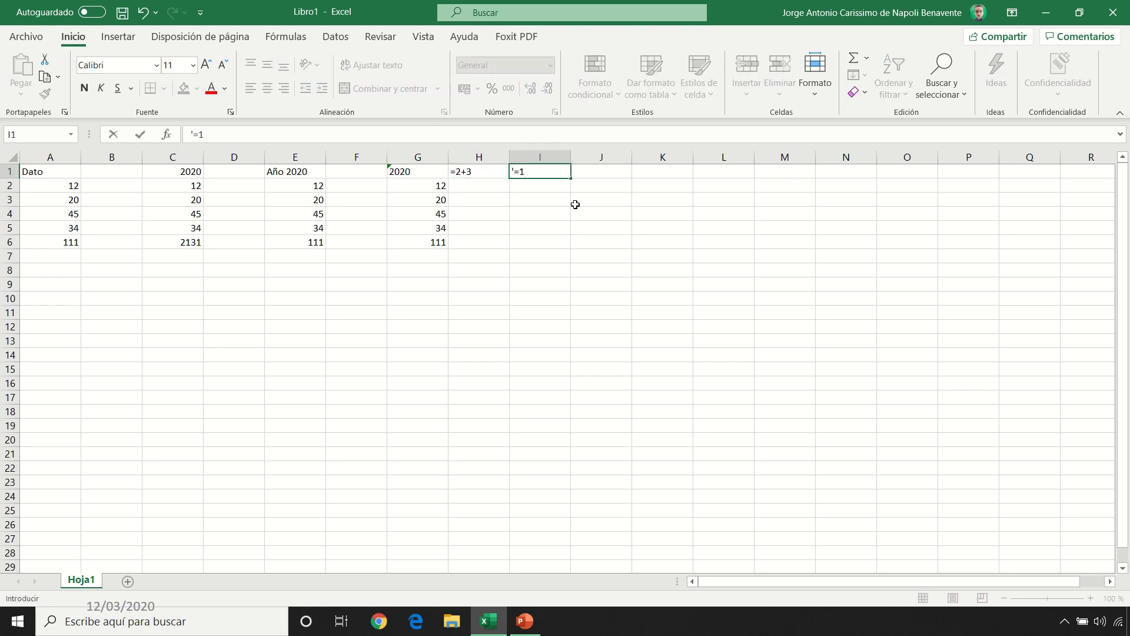
key(Return)
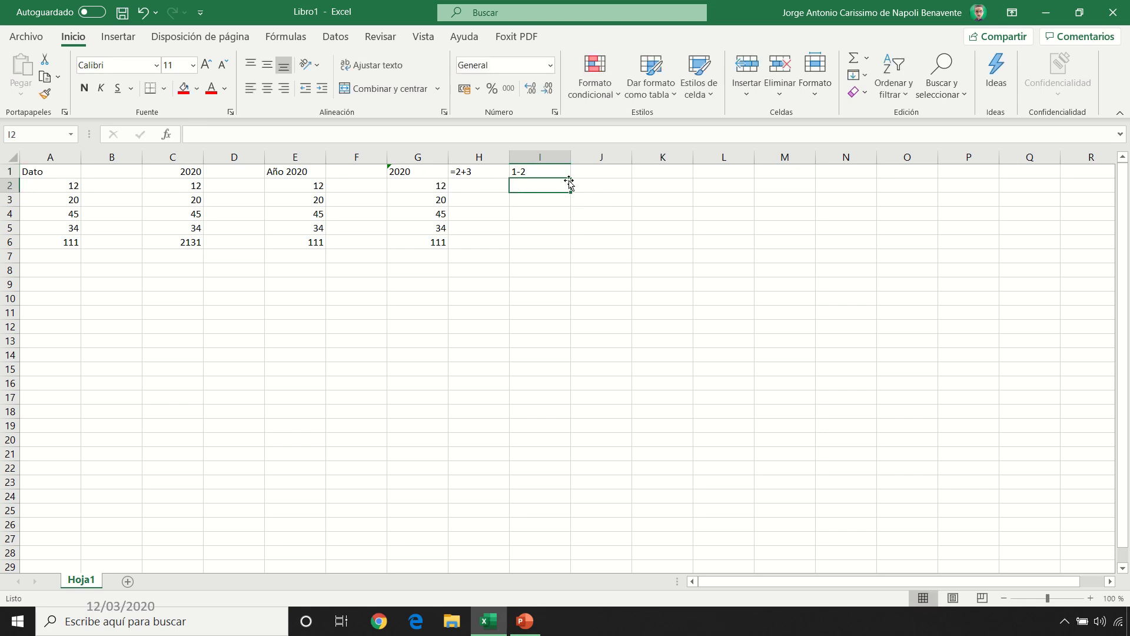
Apply the Texto number format to the empty cell K1
click(651, 172)
click(550, 66)
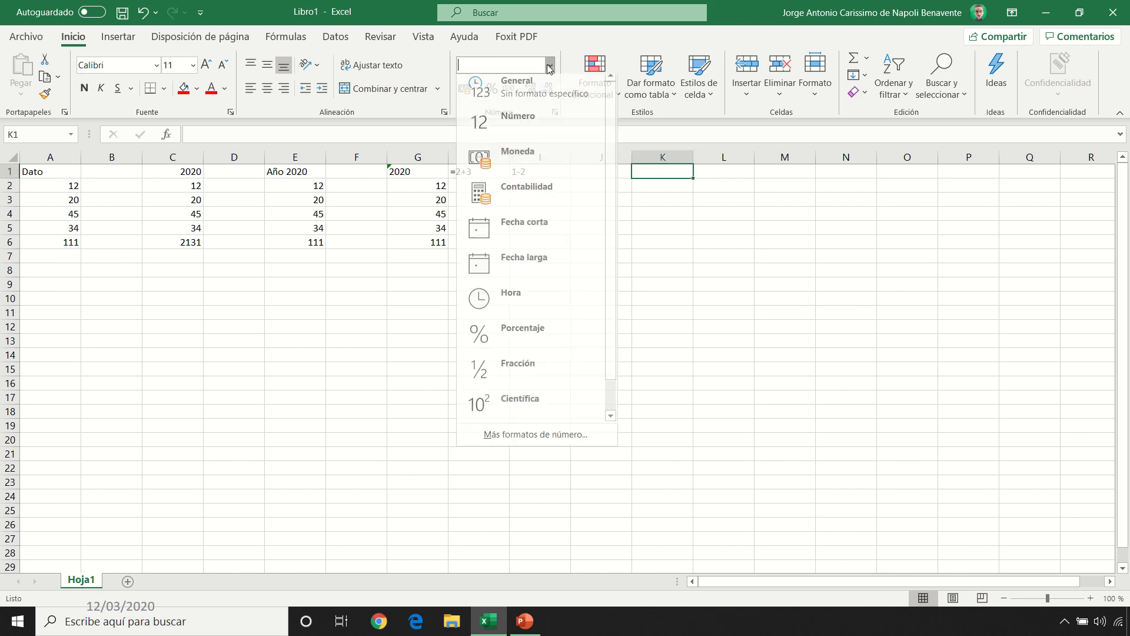
scroll(612, 368, down, 1)
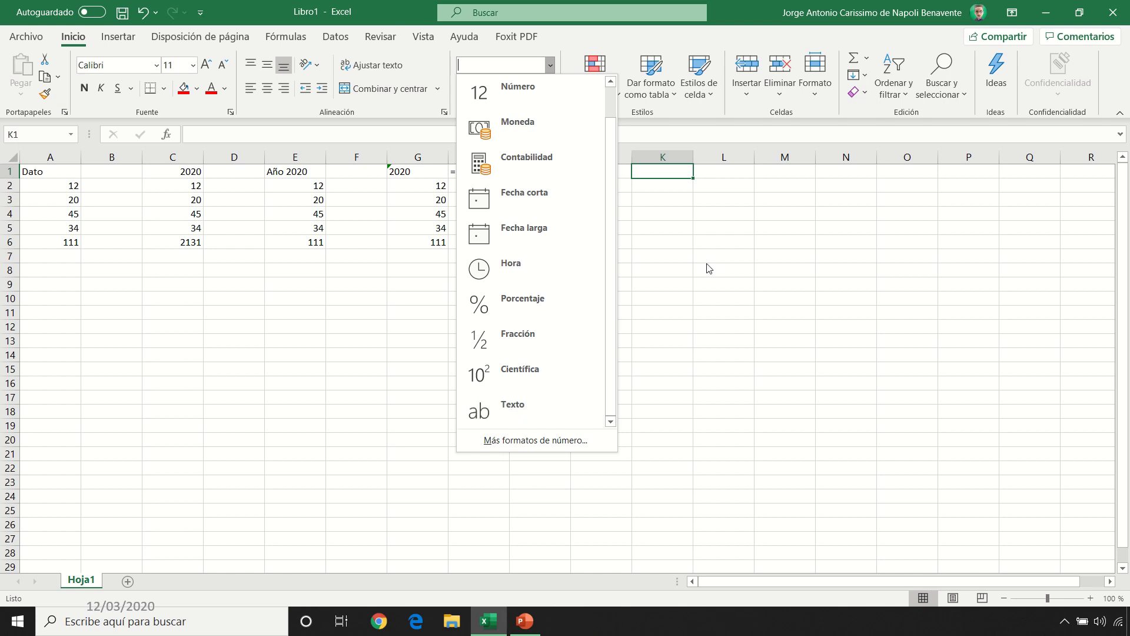
key(Escape)
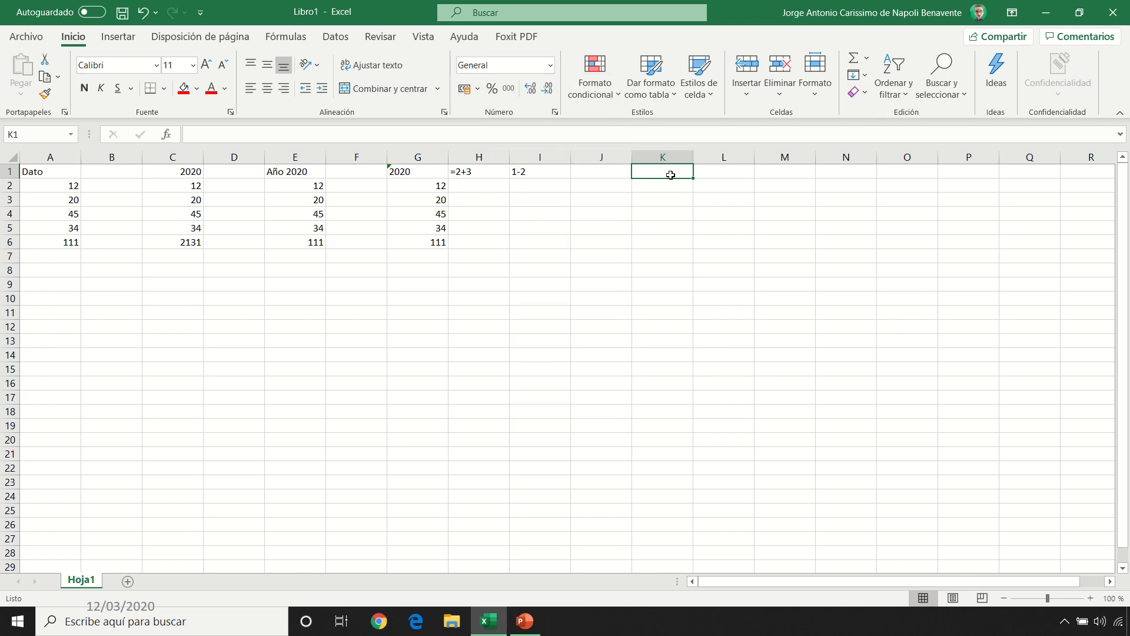
click(551, 64)
scroll(612, 406, down, 1)
click(535, 406)
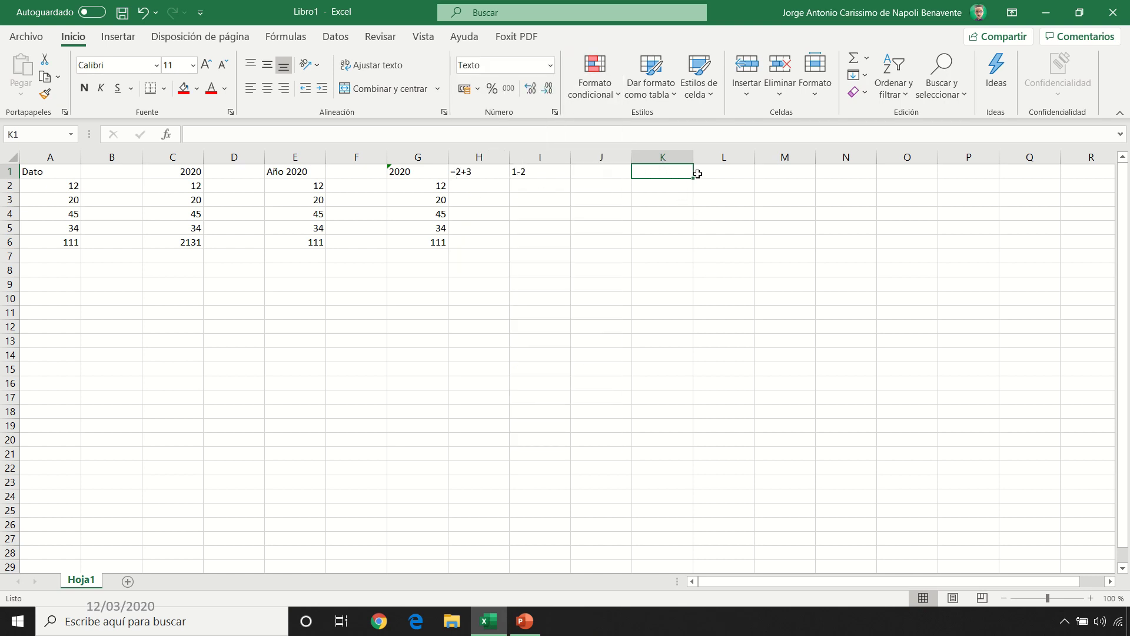
Enter 2020 in the Texto-formatted cell K1 and copy the values G2:G5 into K2:K5 below it
text(2020)
key(Return)
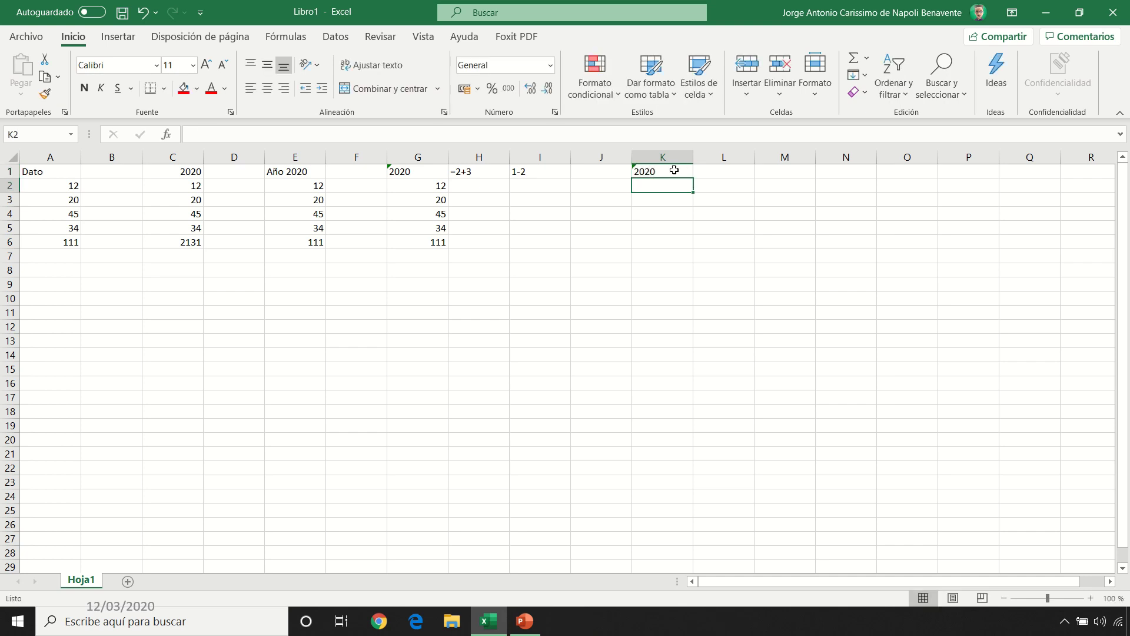
drag(433, 183, 428, 226)
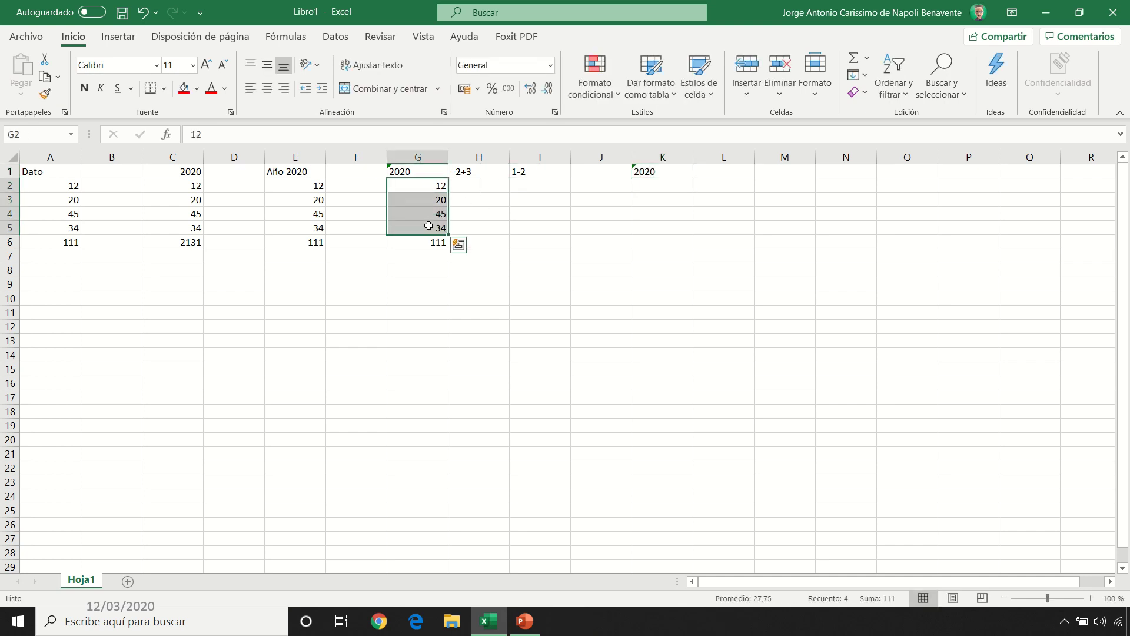
key(ctrl+c)
click(661, 187)
key(ctrl+v)
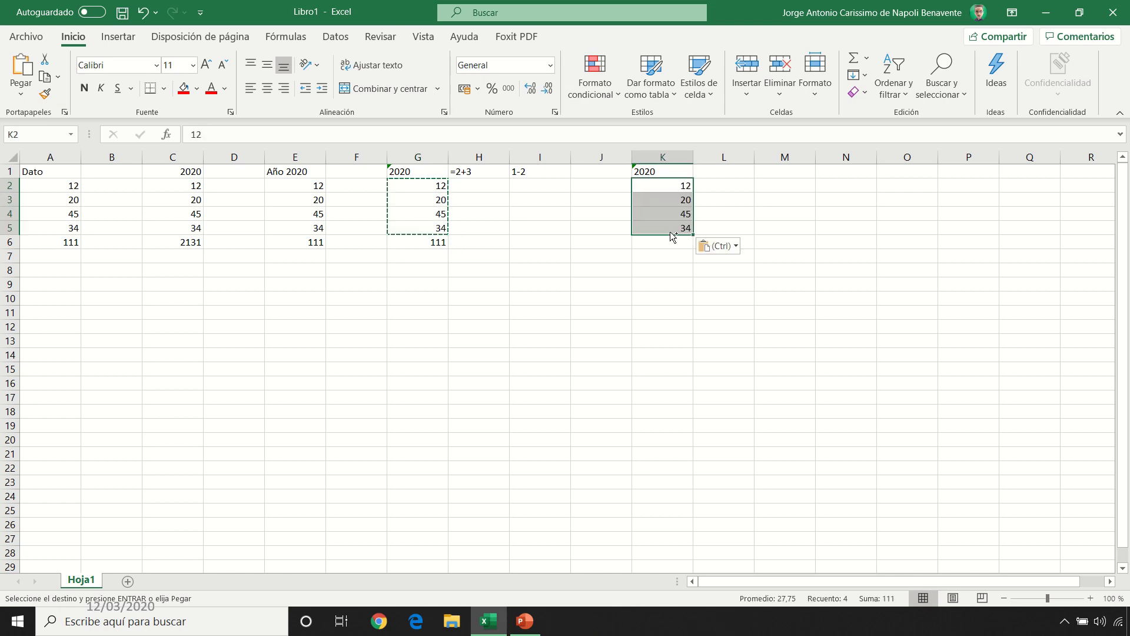
key(Escape)
Sum K2:K5 in K6 with AutoSum
click(653, 242)
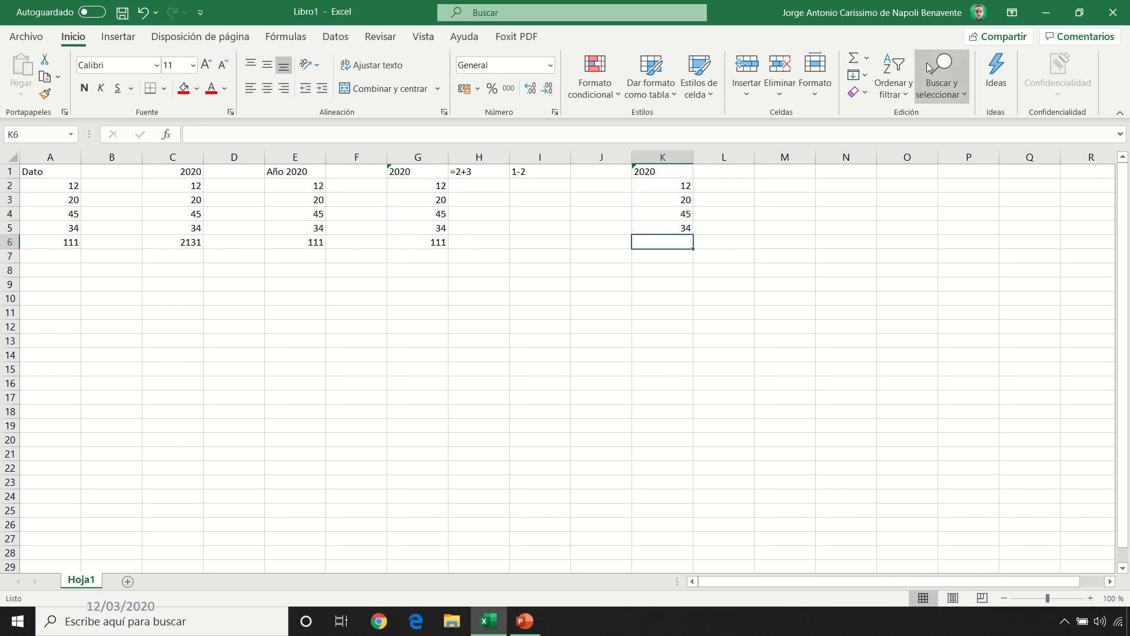
click(856, 58)
key(Return)
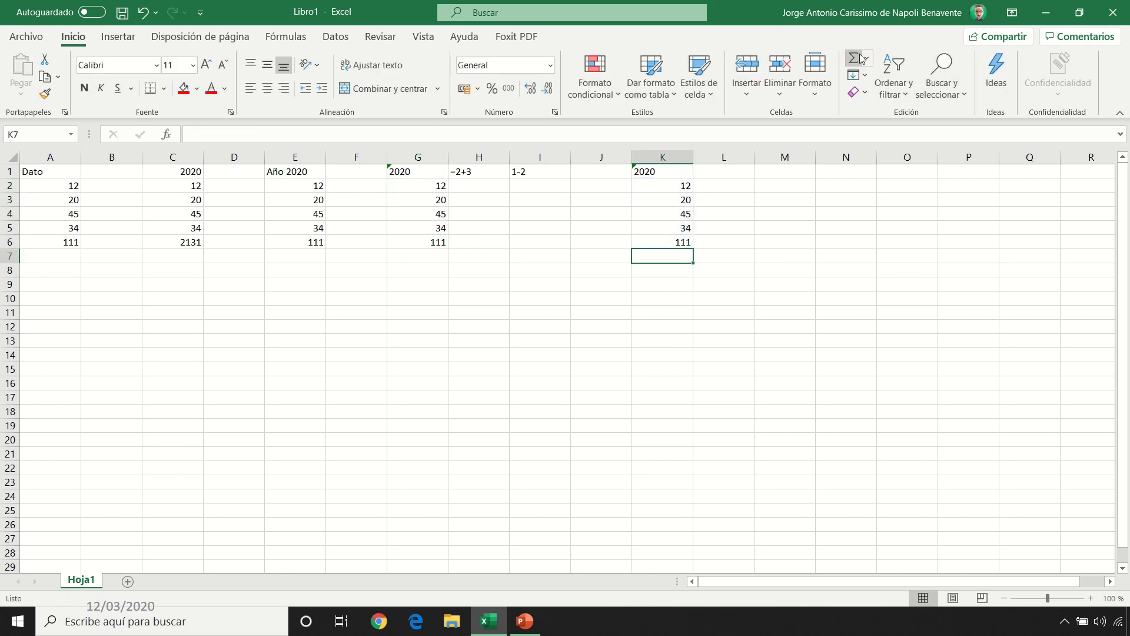
Clear the total in C6 and apply the Texto number format to the existing header 2020 in C1
click(305, 243)
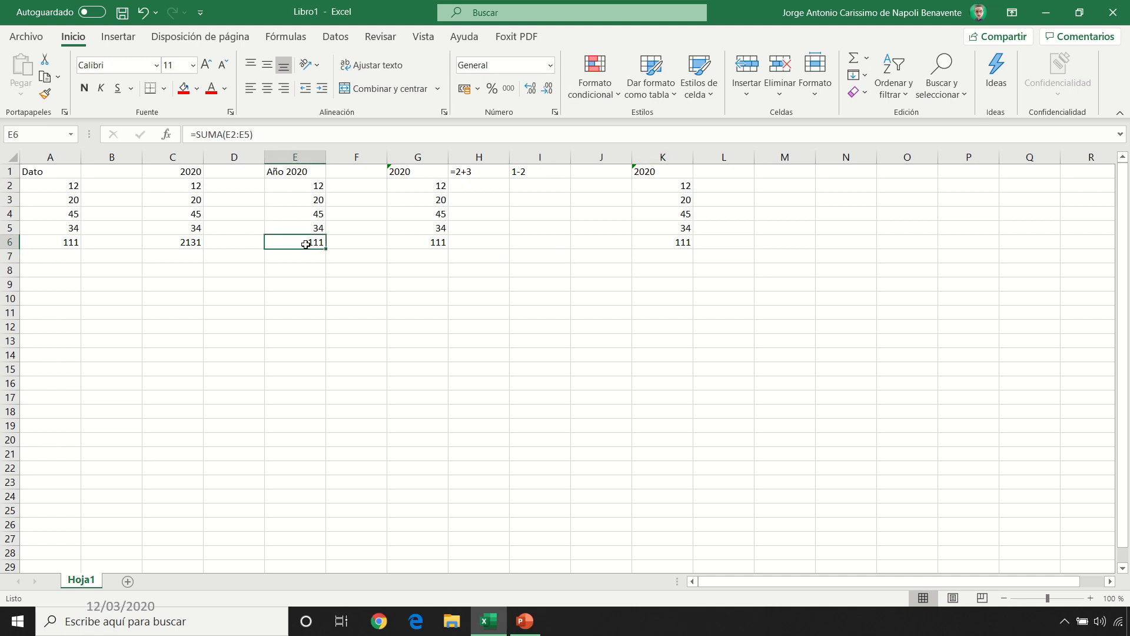
click(178, 245)
key(Delete)
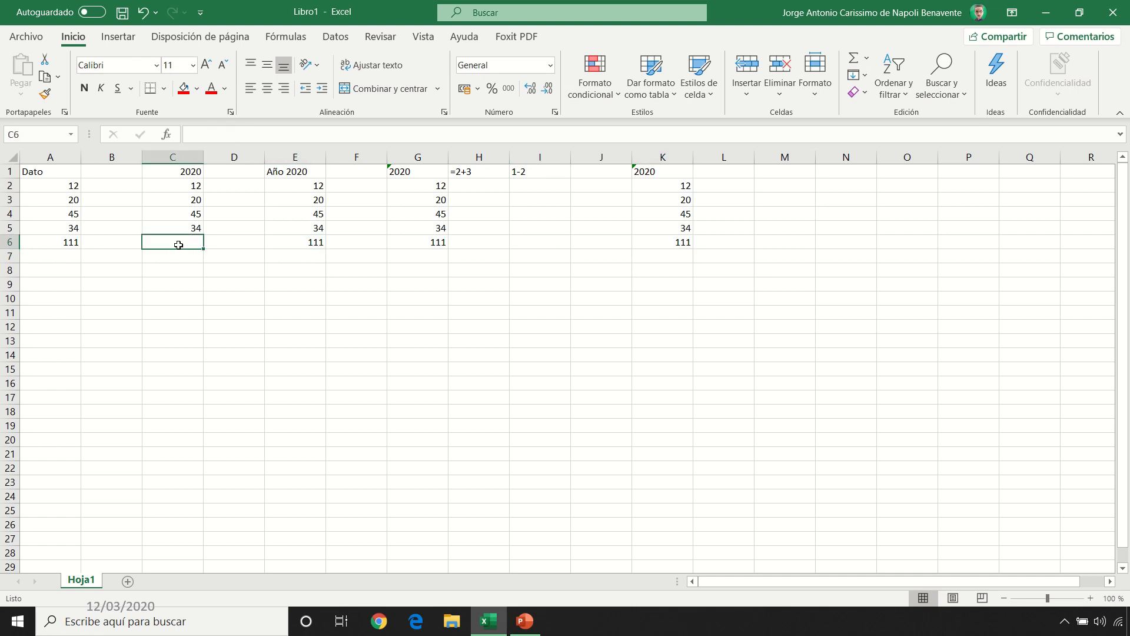
click(186, 172)
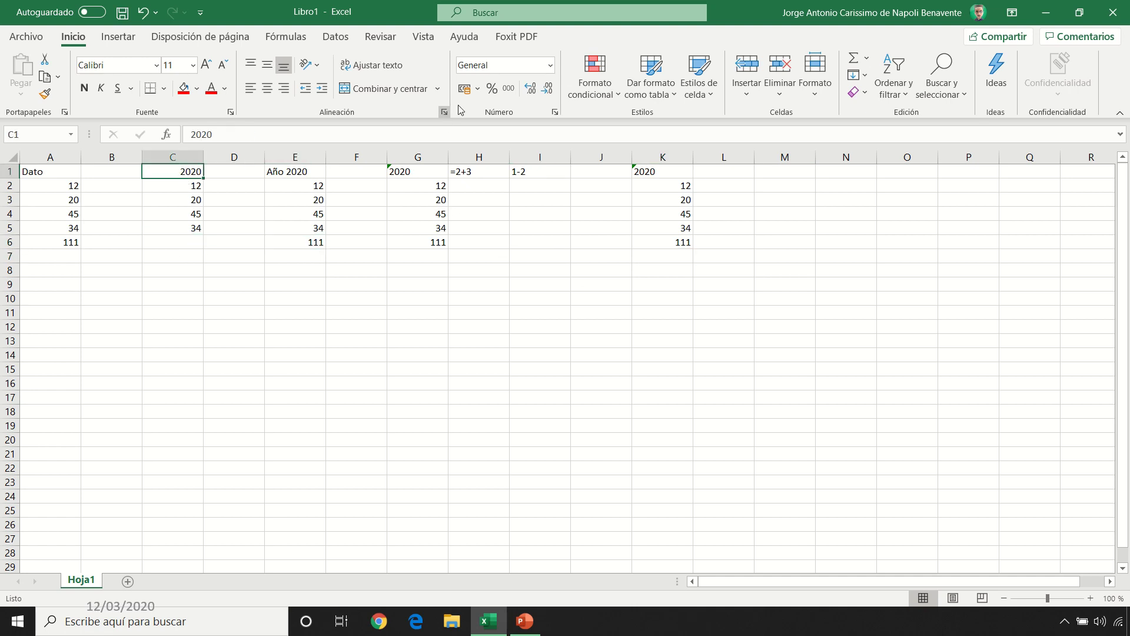
click(551, 65)
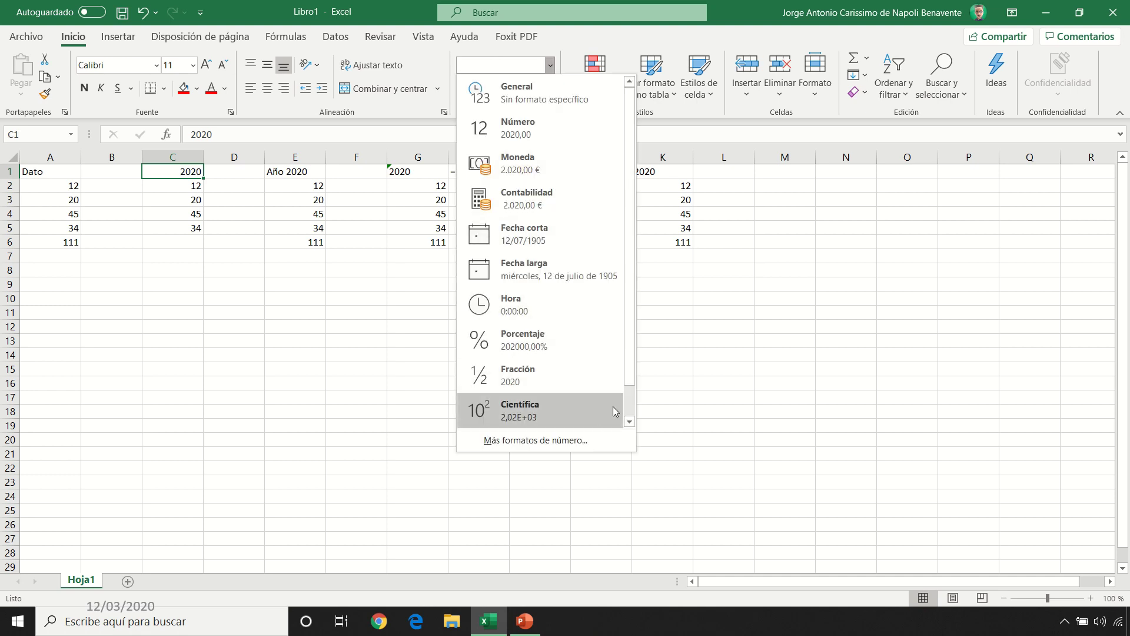
scroll(627, 407, down, 1)
click(503, 410)
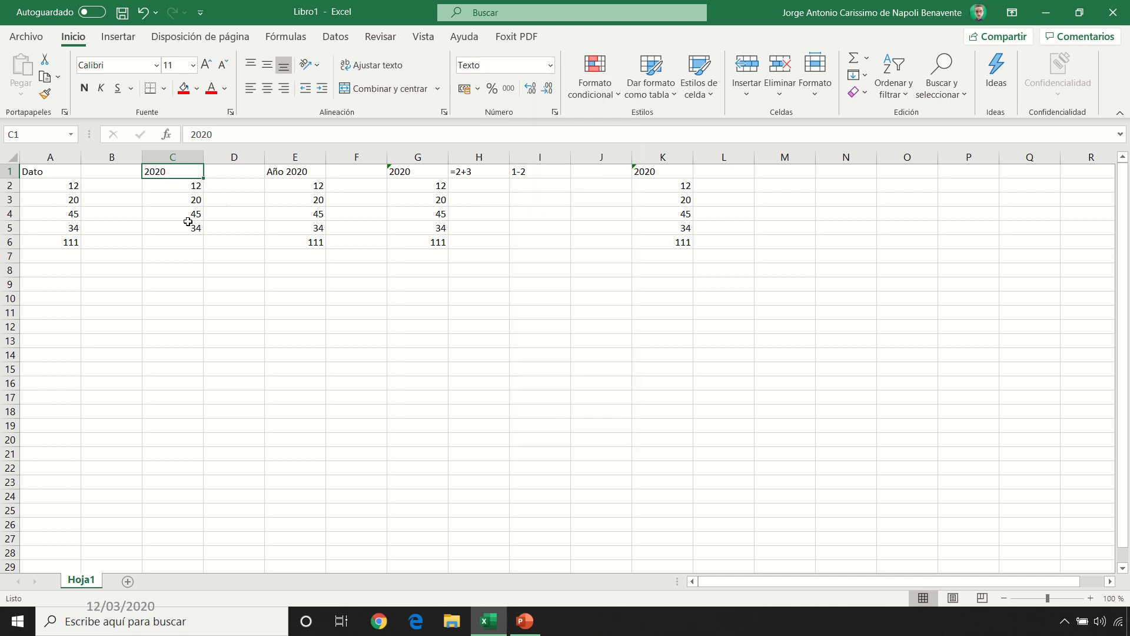
Insert the column C total in C6 again with AutoSum
click(180, 242)
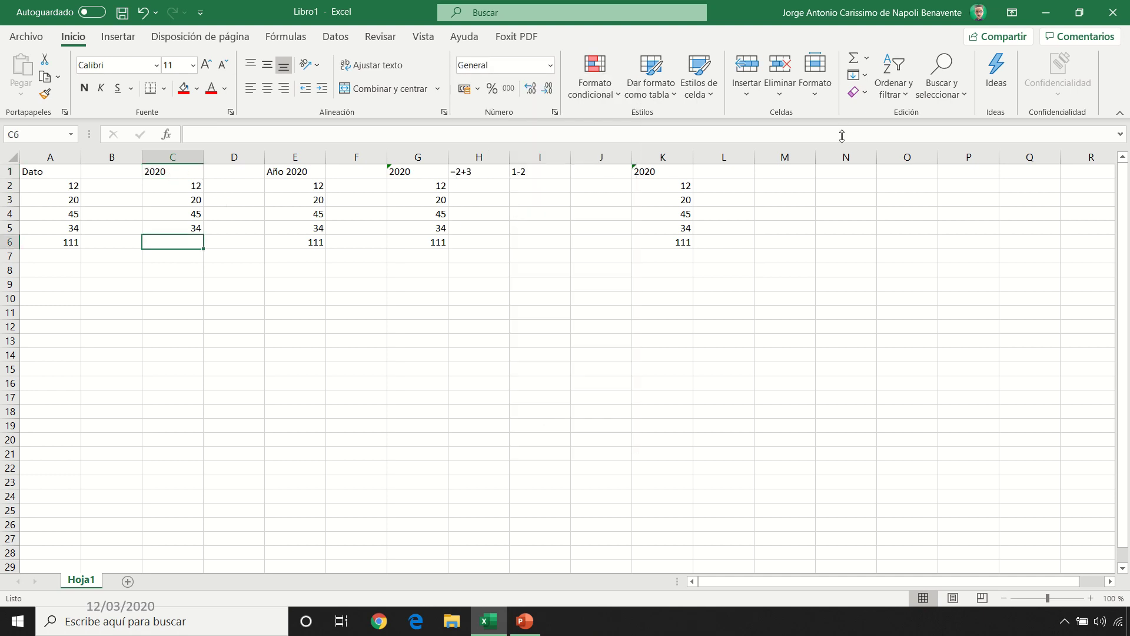
click(853, 58)
key(Return)
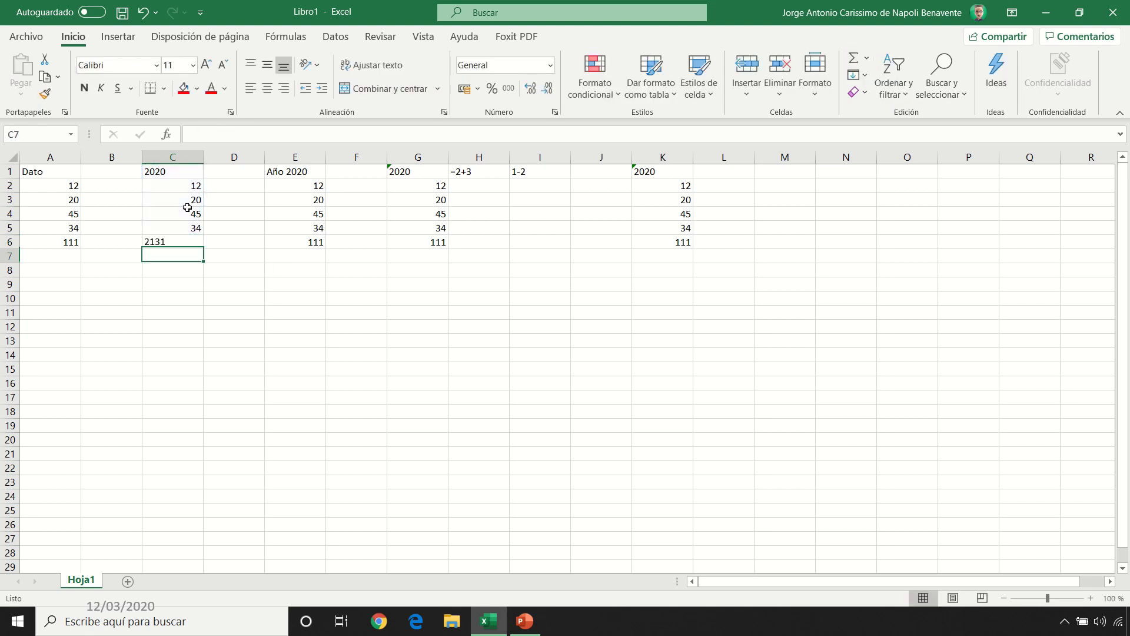
click(549, 64)
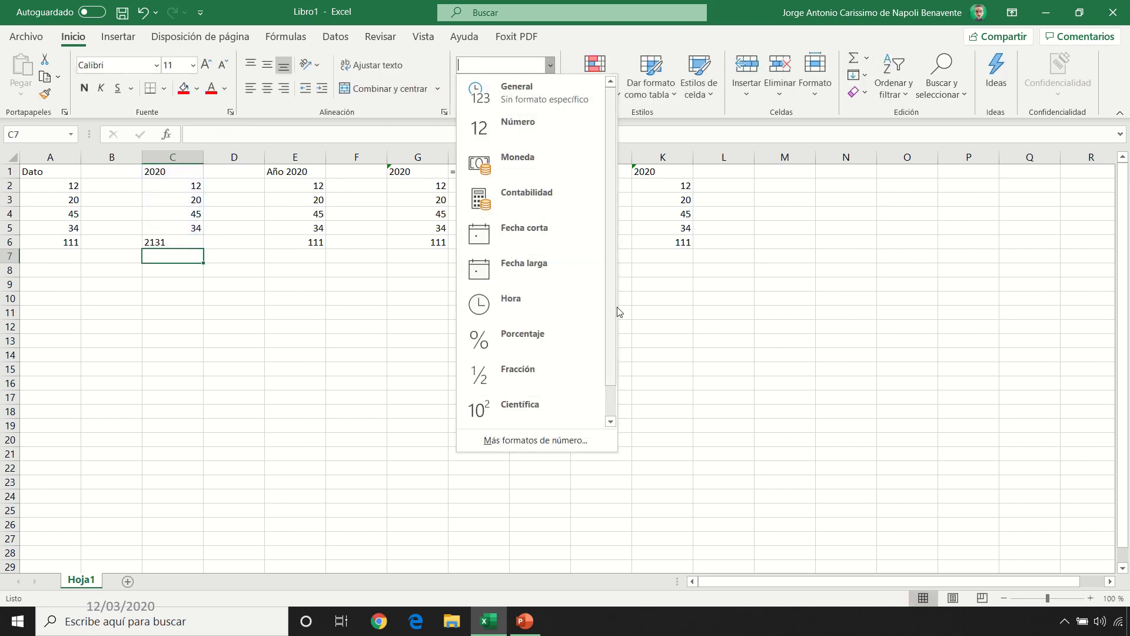
scroll(612, 316, down, 1)
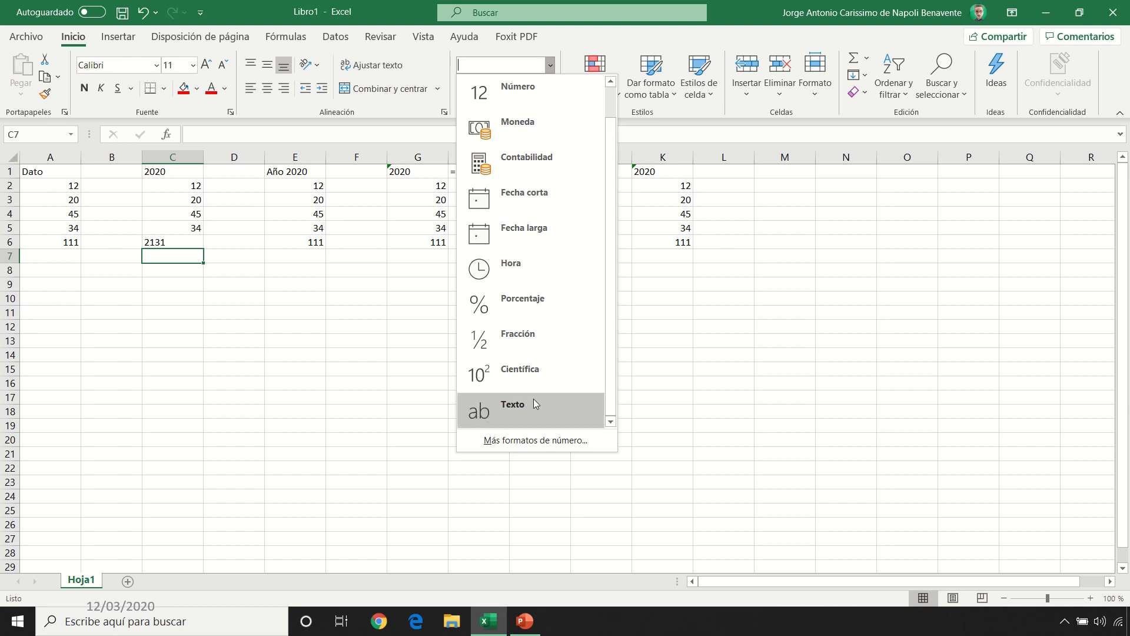
click(65, 174)
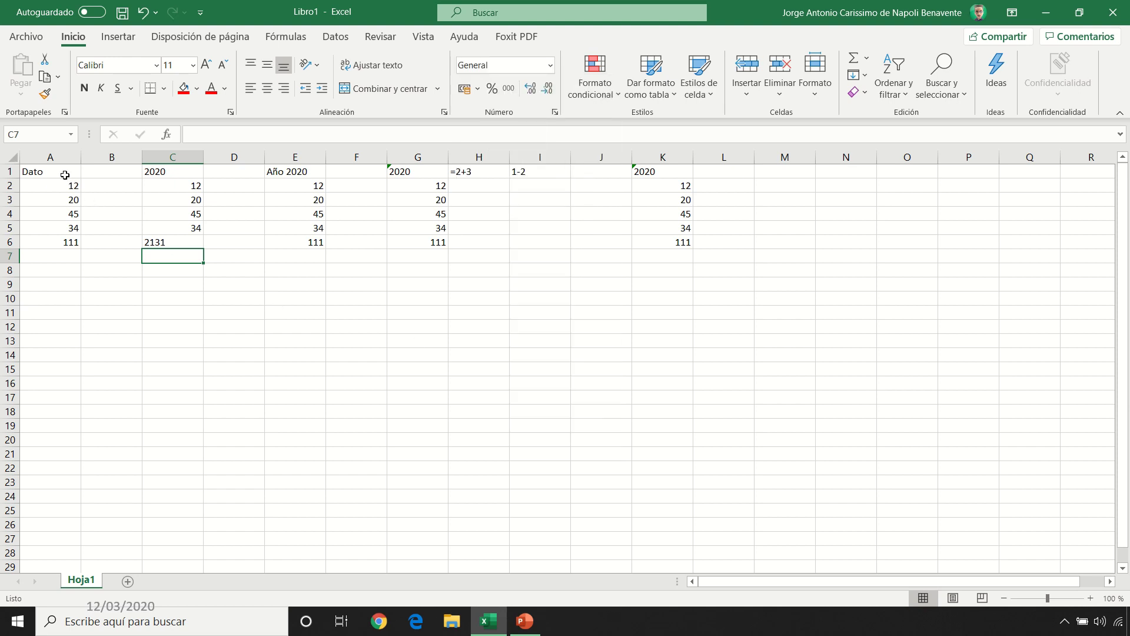
Add a new worksheet and apply the Texto number format to its entire row 1
click(128, 582)
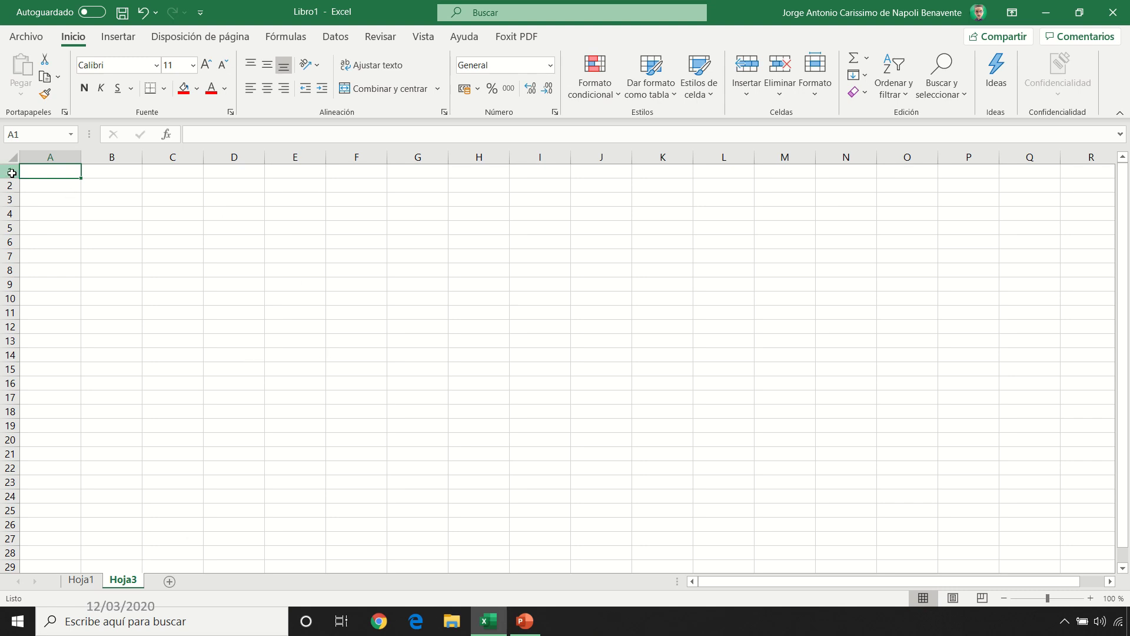
click(10, 172)
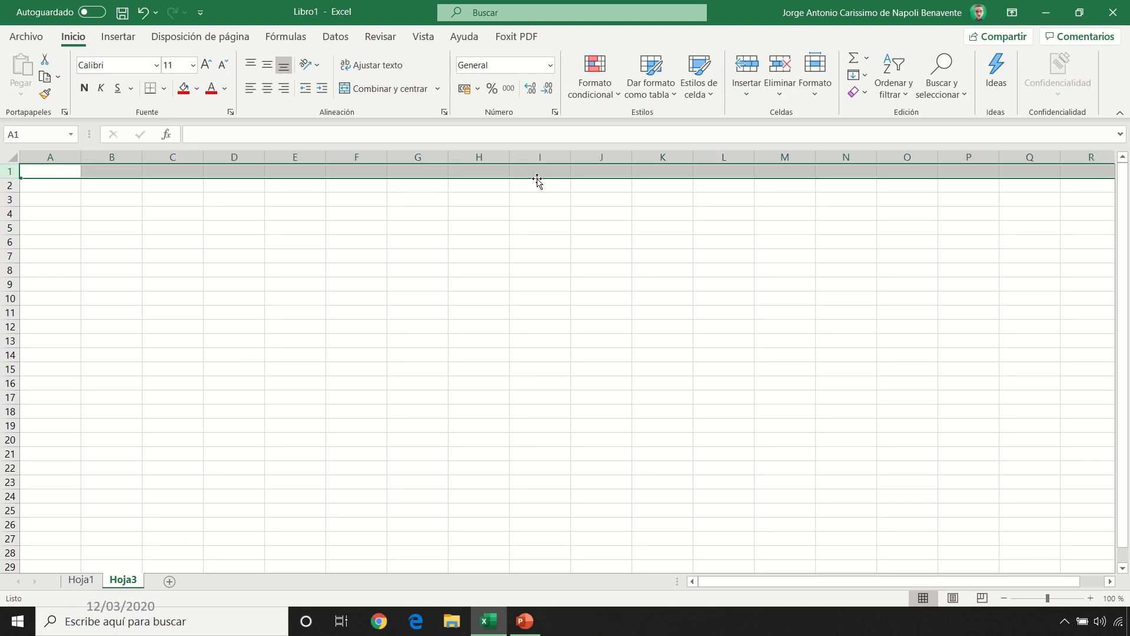
click(550, 66)
scroll(614, 406, down, 1)
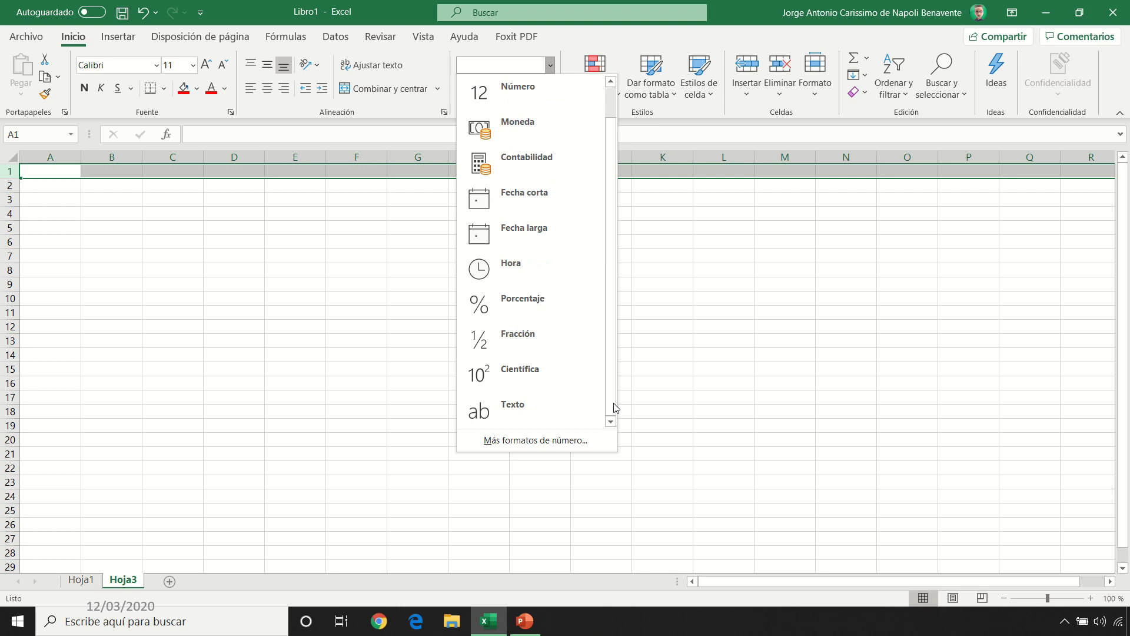
click(536, 402)
Enter Dato, 2020, =2+3 and 1-2 across A1:D1 of the text-formatted row, leaving E1 empty
click(35, 173)
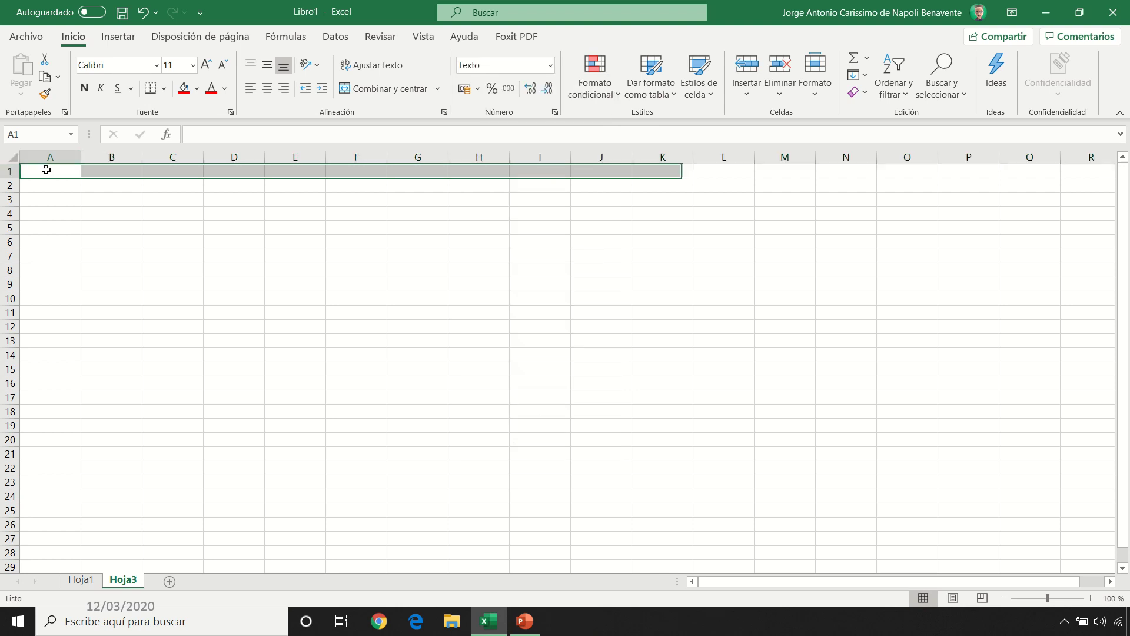
text(Dato)
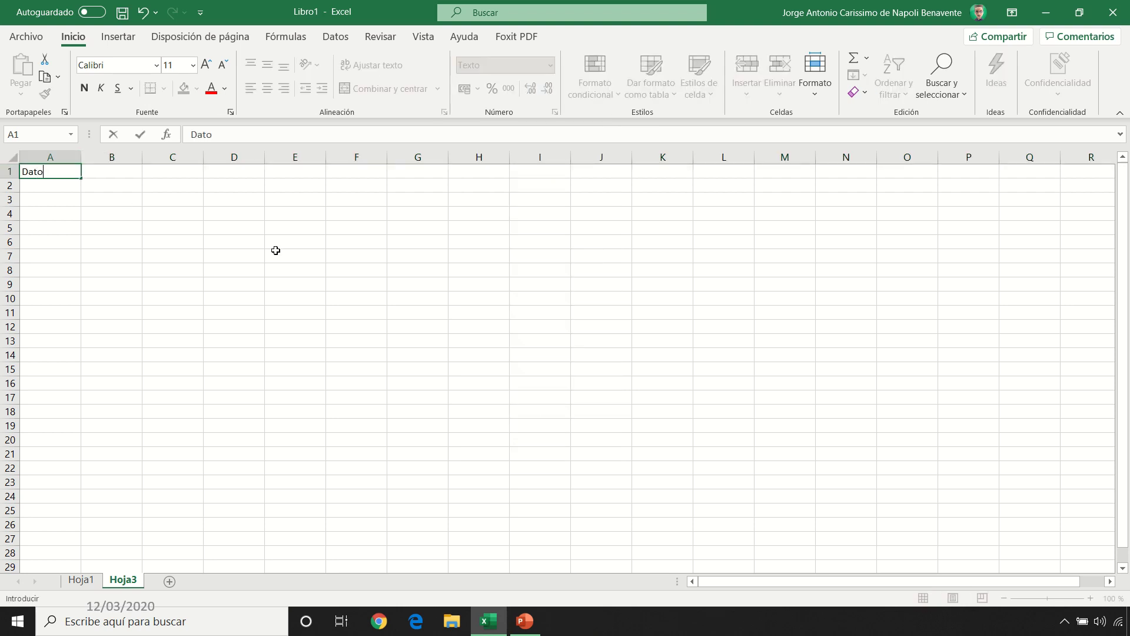
key(Tab)
text(2020)
key(Tab)
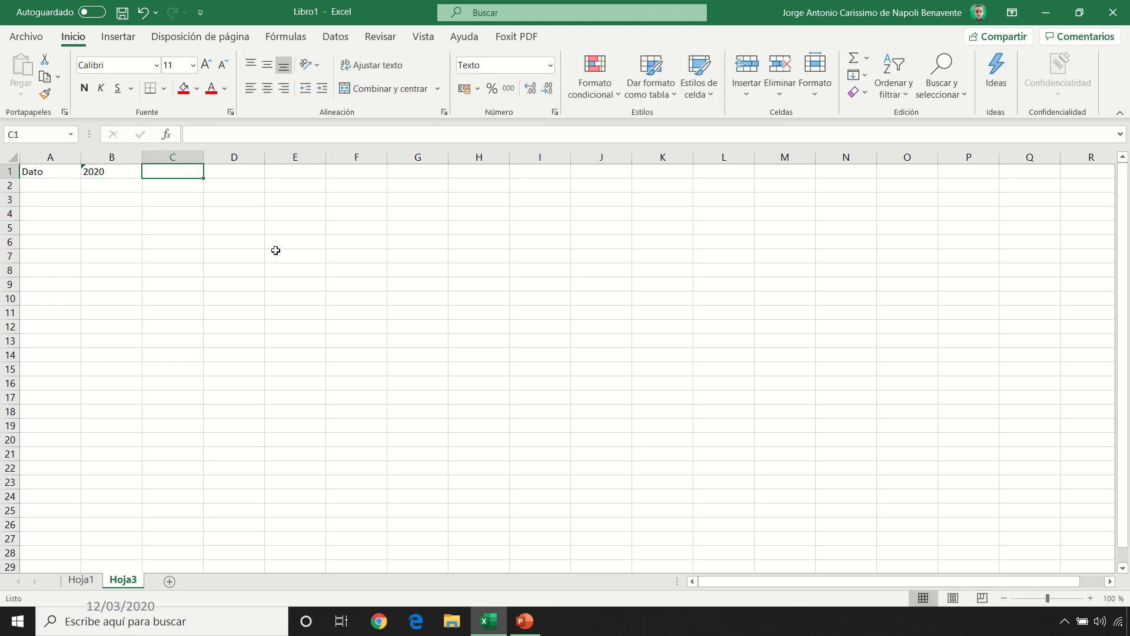
text(=2+3)
key(Tab)
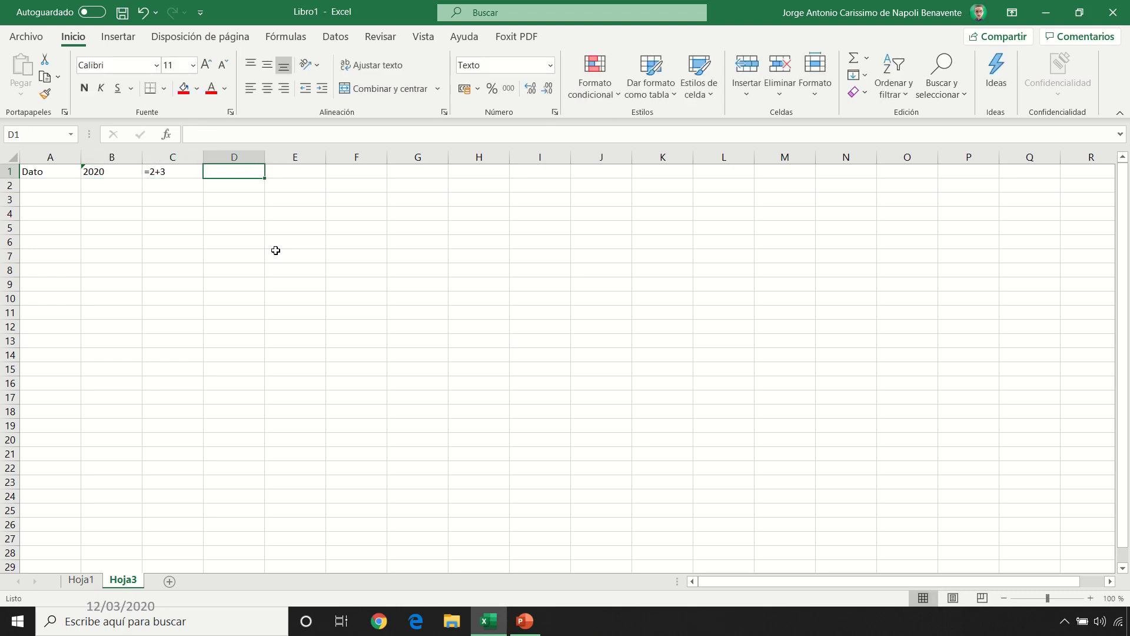
text(1-2)
key(Tab)
text(º)
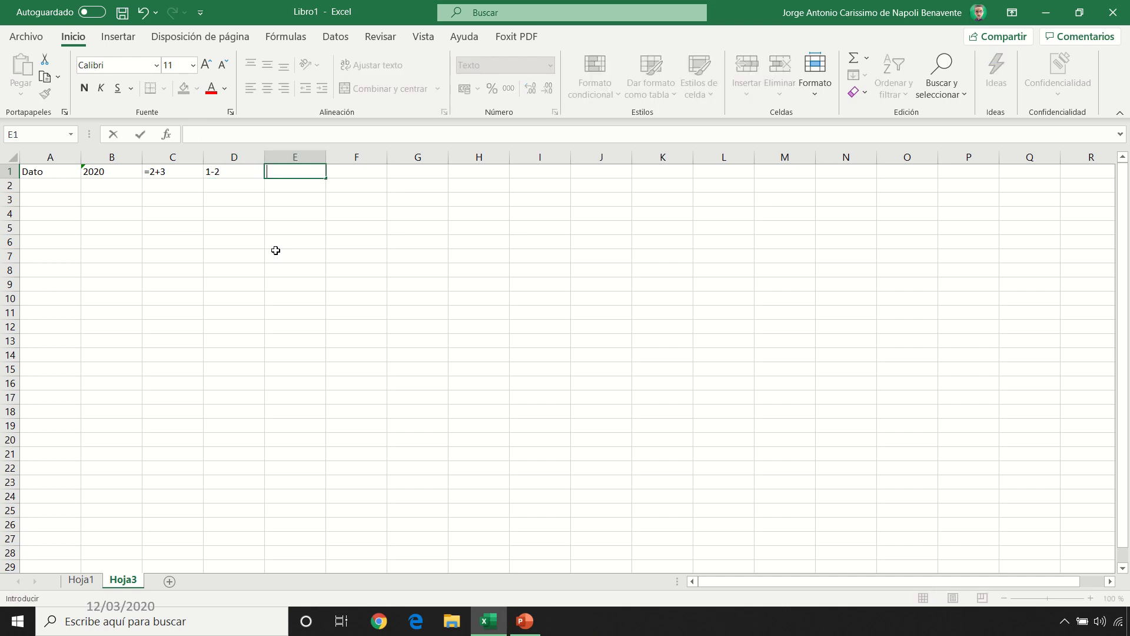
key(Escape)
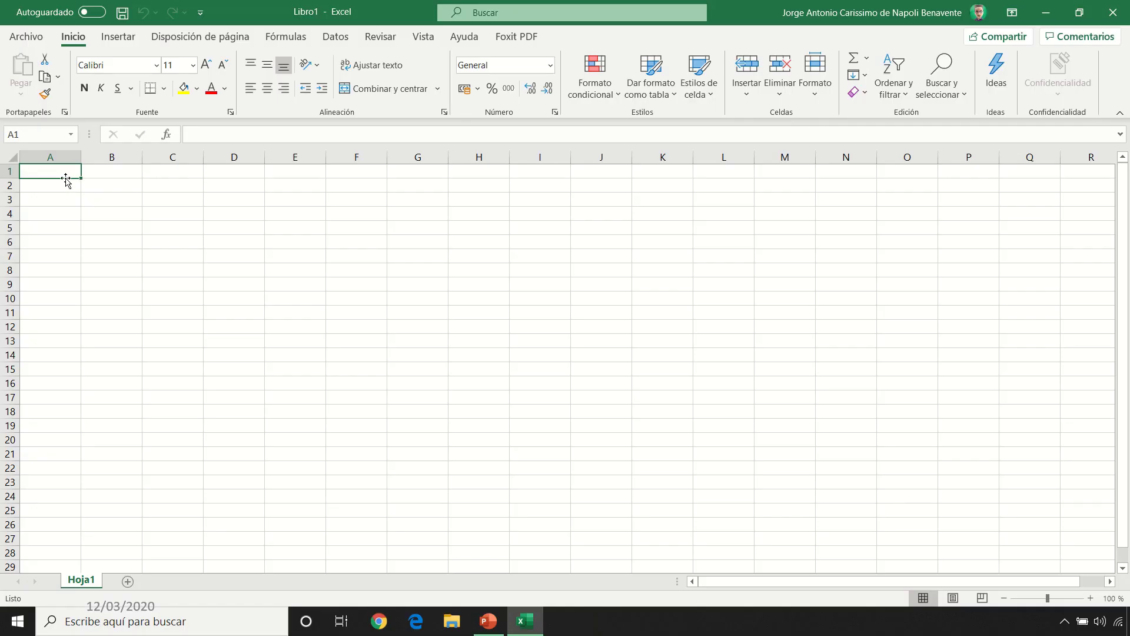
Enter the heading Fórmula in A1 of the blank workbook and make it bold and centered
text(Fórmula)
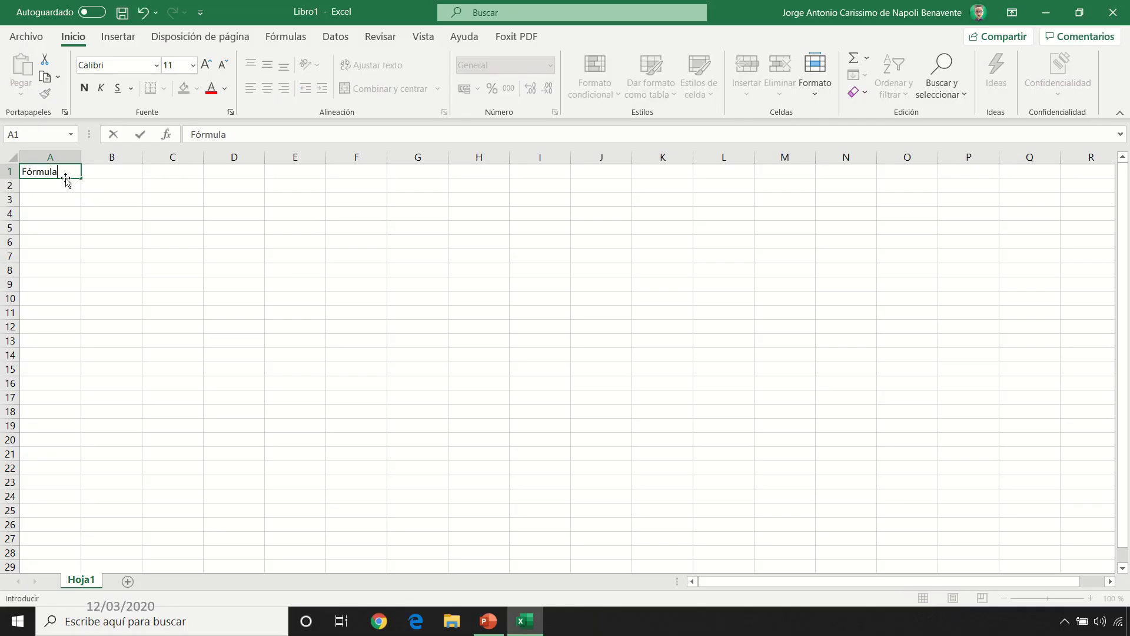
key(Return)
click(61, 171)
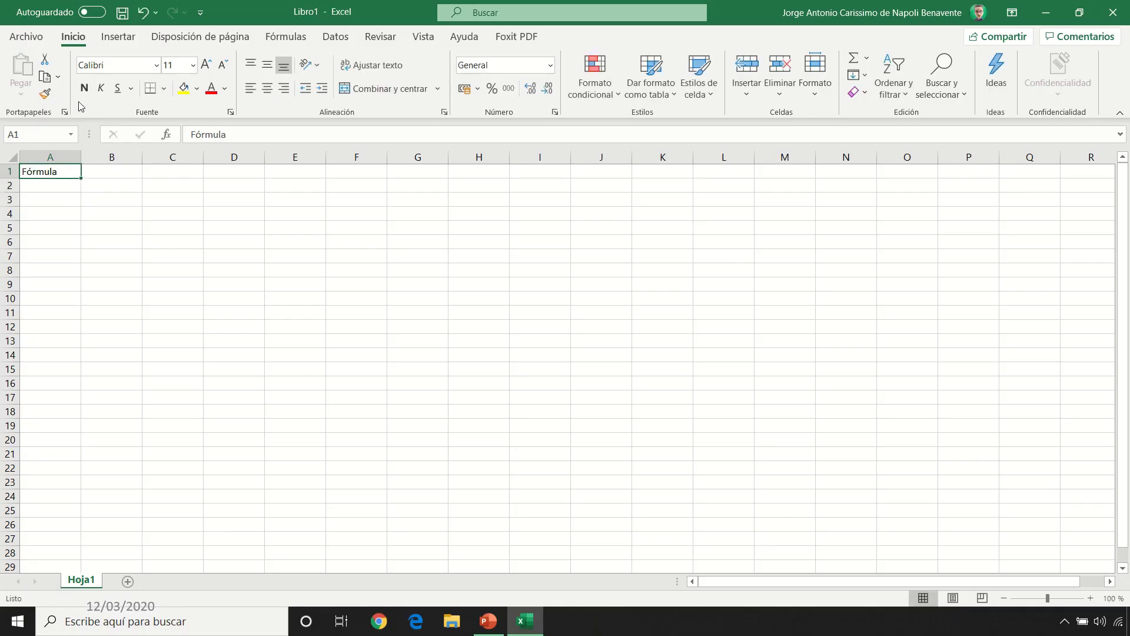
click(84, 89)
click(267, 89)
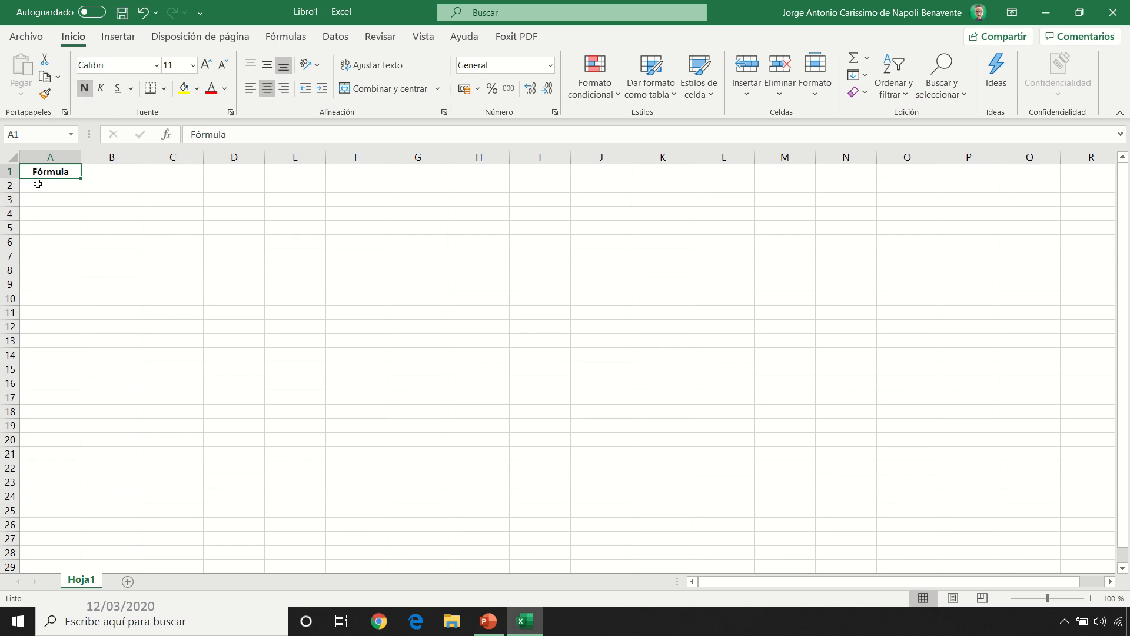
Enter the formula =2+3 in A2 below the Fórmula heading
click(54, 187)
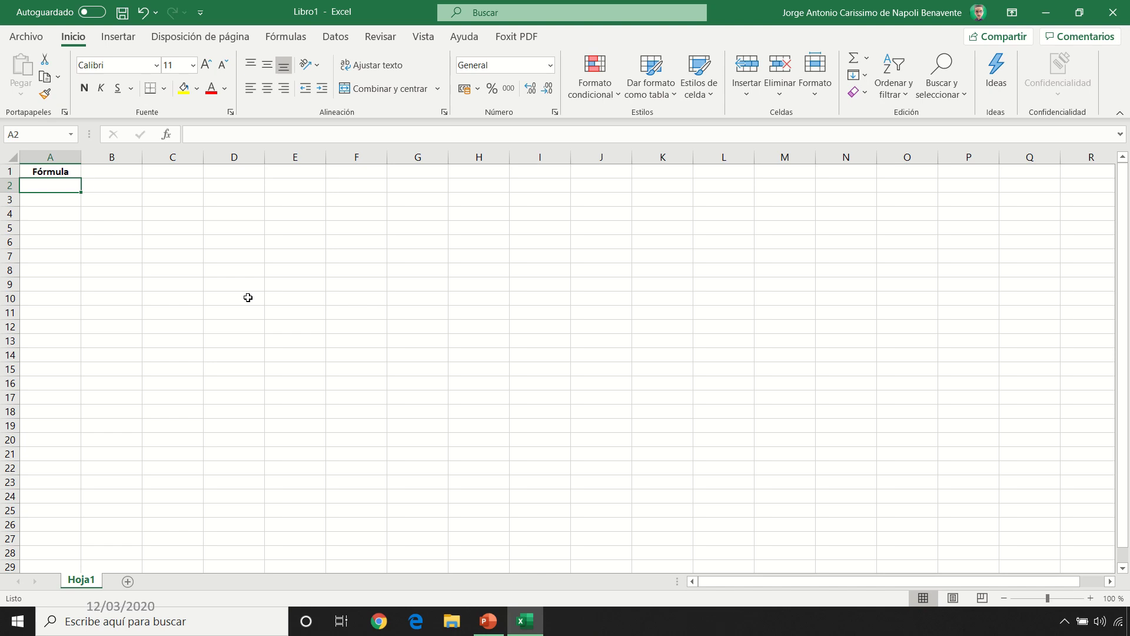
text(=)
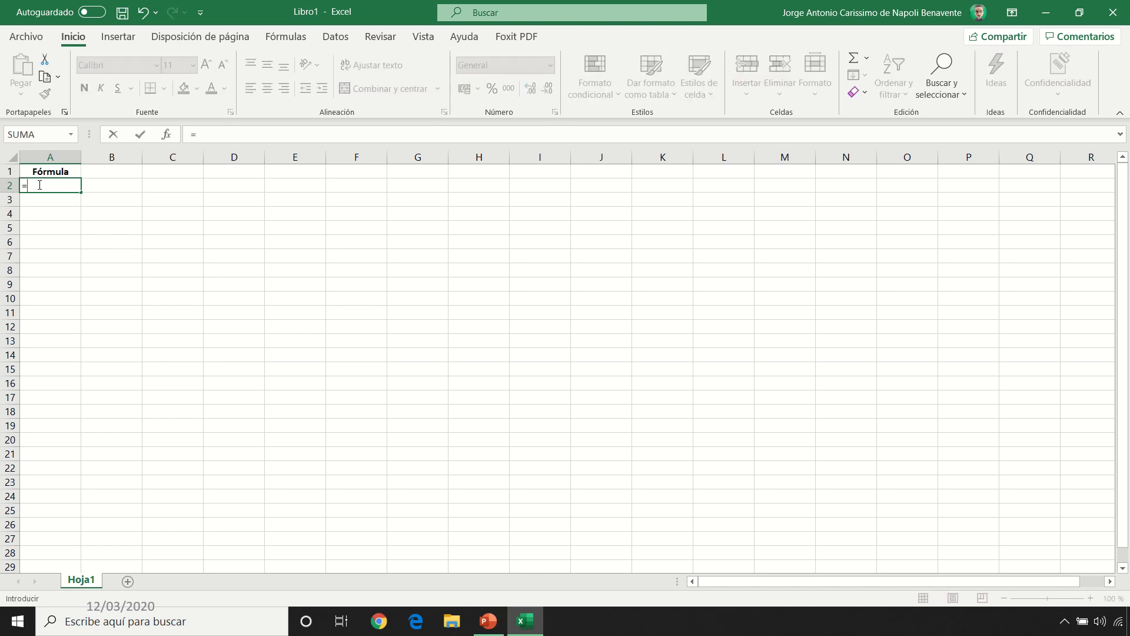
text(2+3)
key(Return)
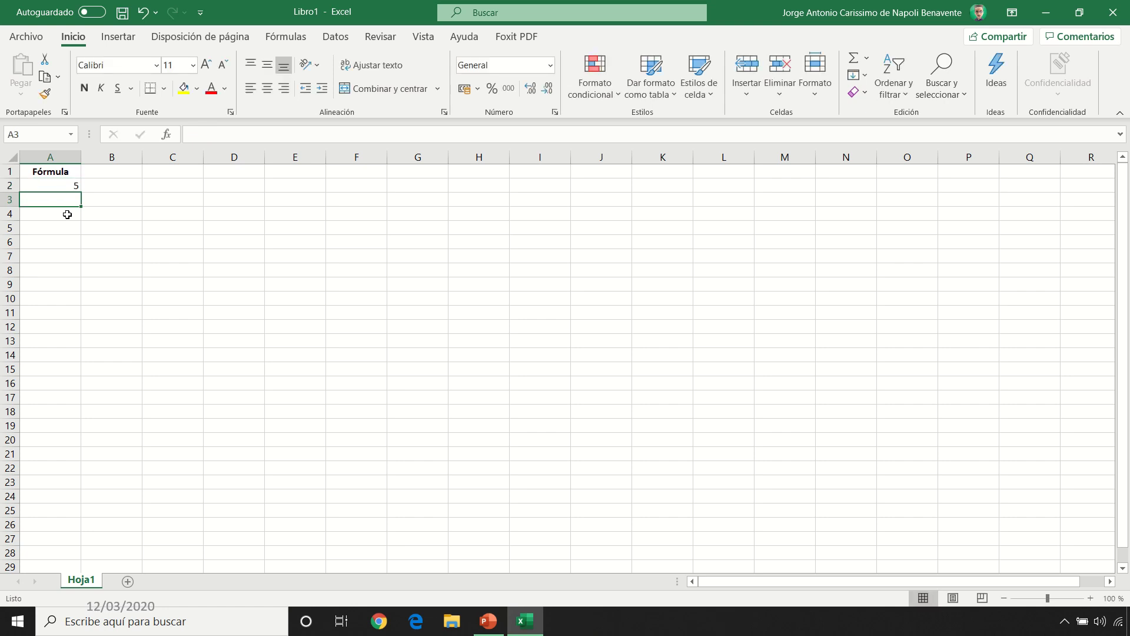
Examine the formula behind A2 in the formula bar and in the cell itself, keeping its contents
click(50, 186)
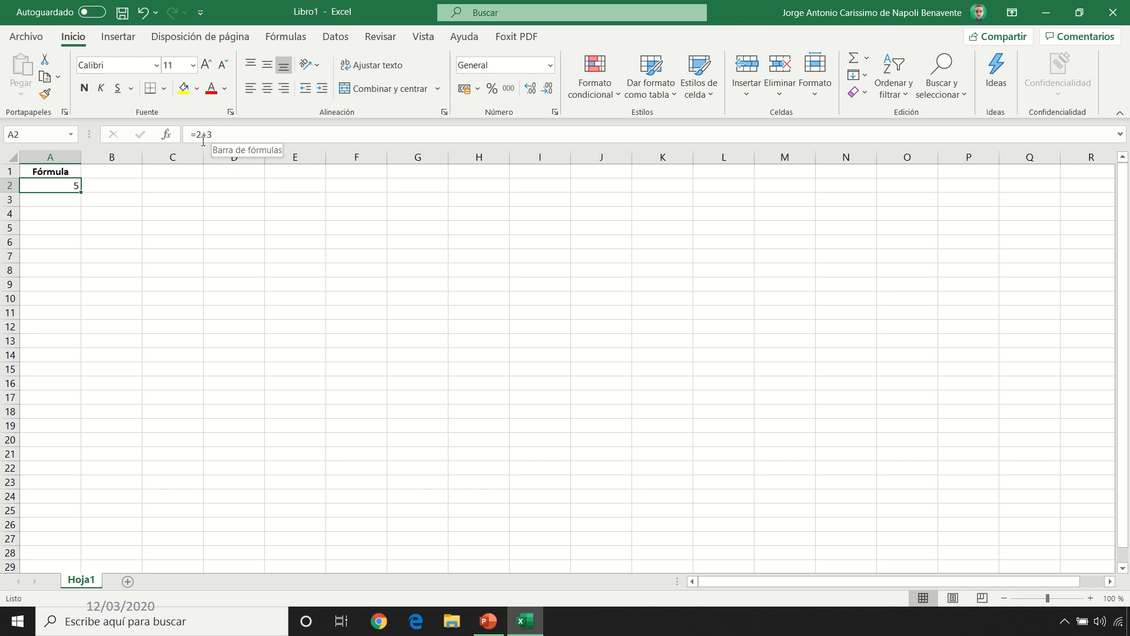
click(226, 134)
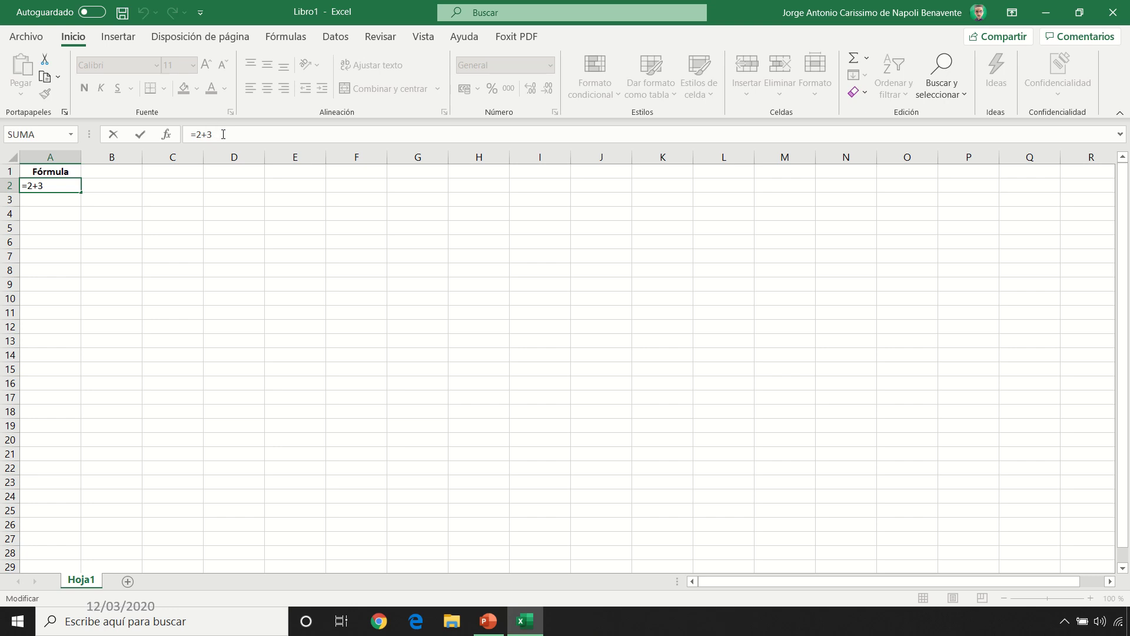
key(ctrl+Return)
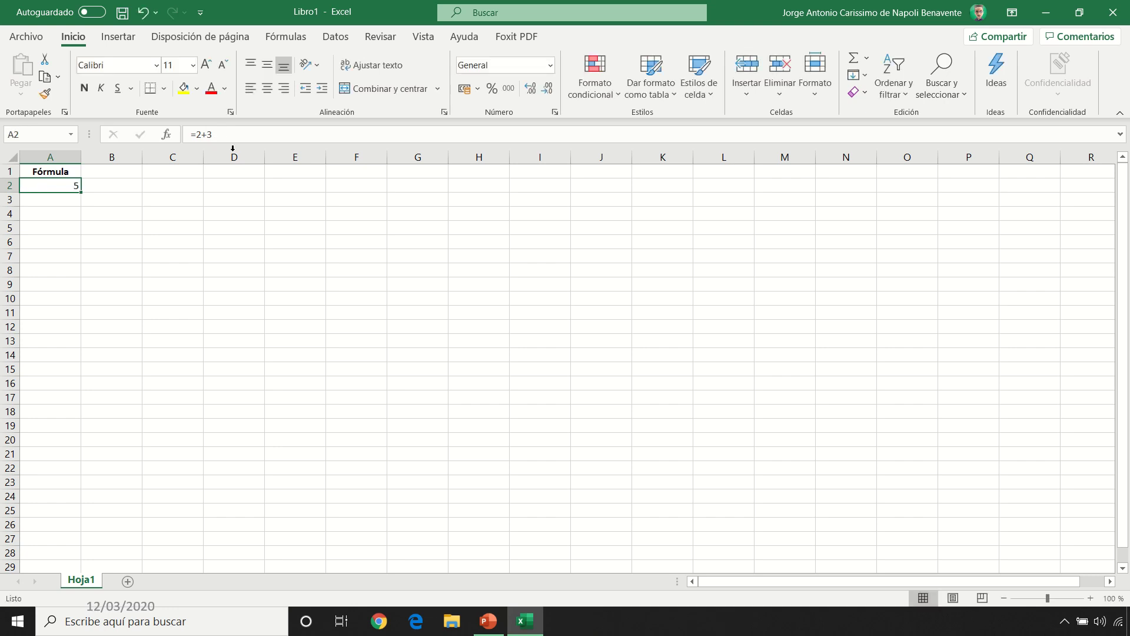
double_click(55, 185)
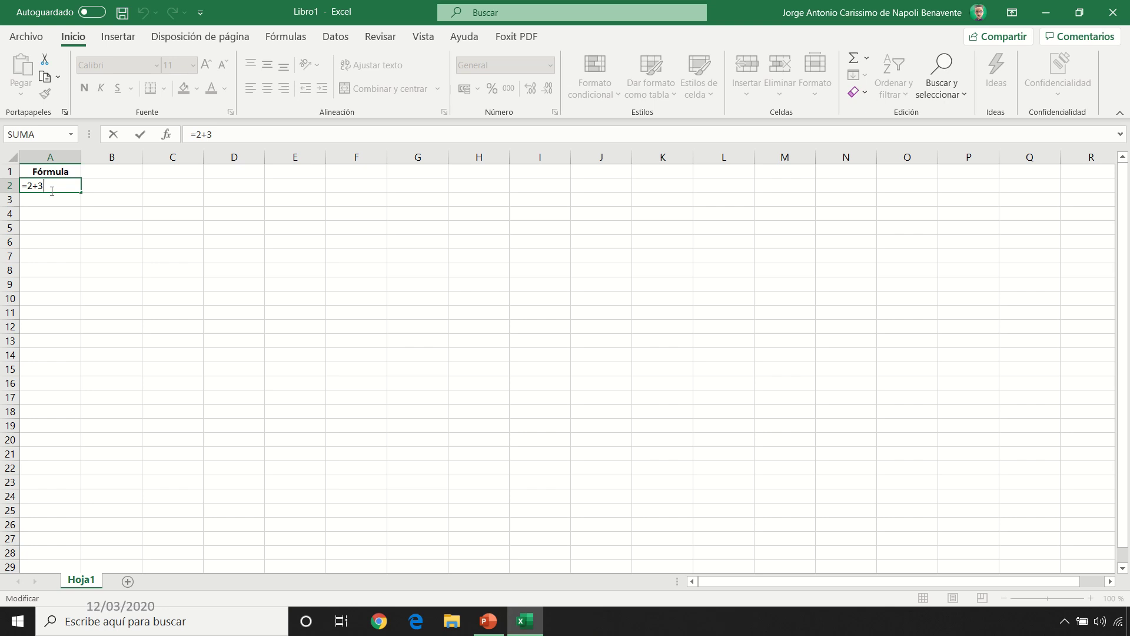
key(Return)
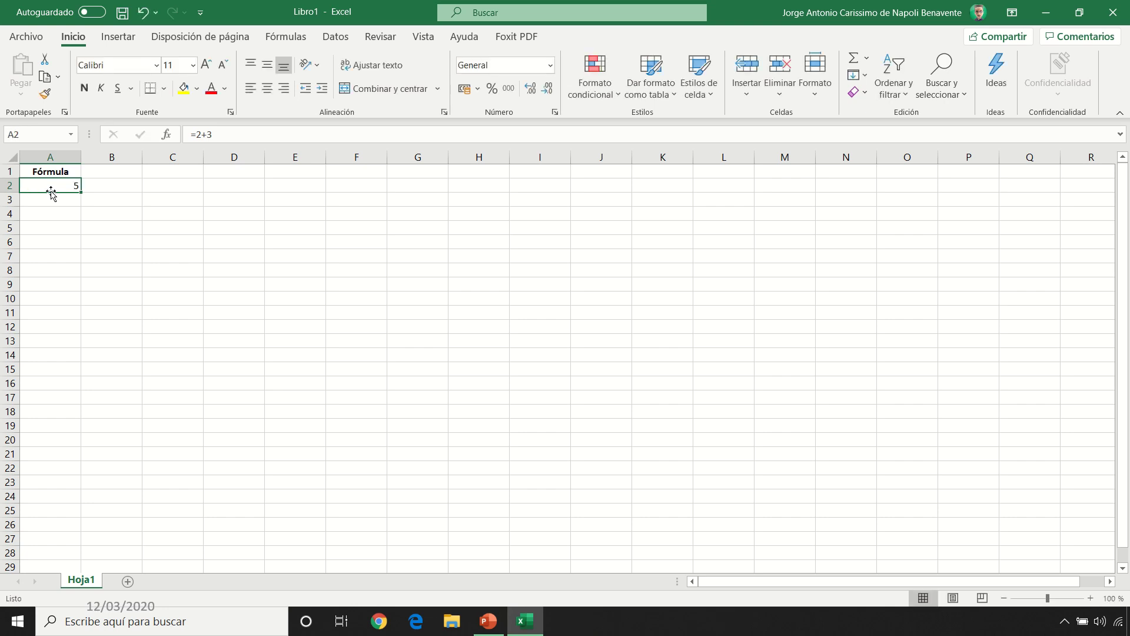
Add a new sheet and format its entire first row as Texto, bold and centered
click(129, 581)
click(10, 171)
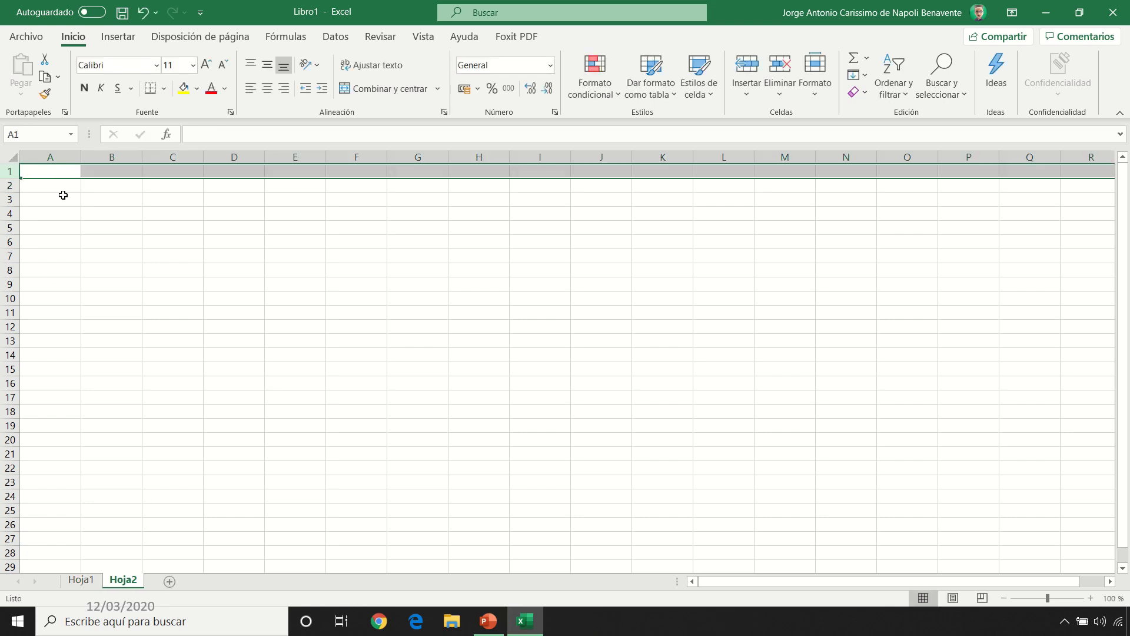
click(549, 65)
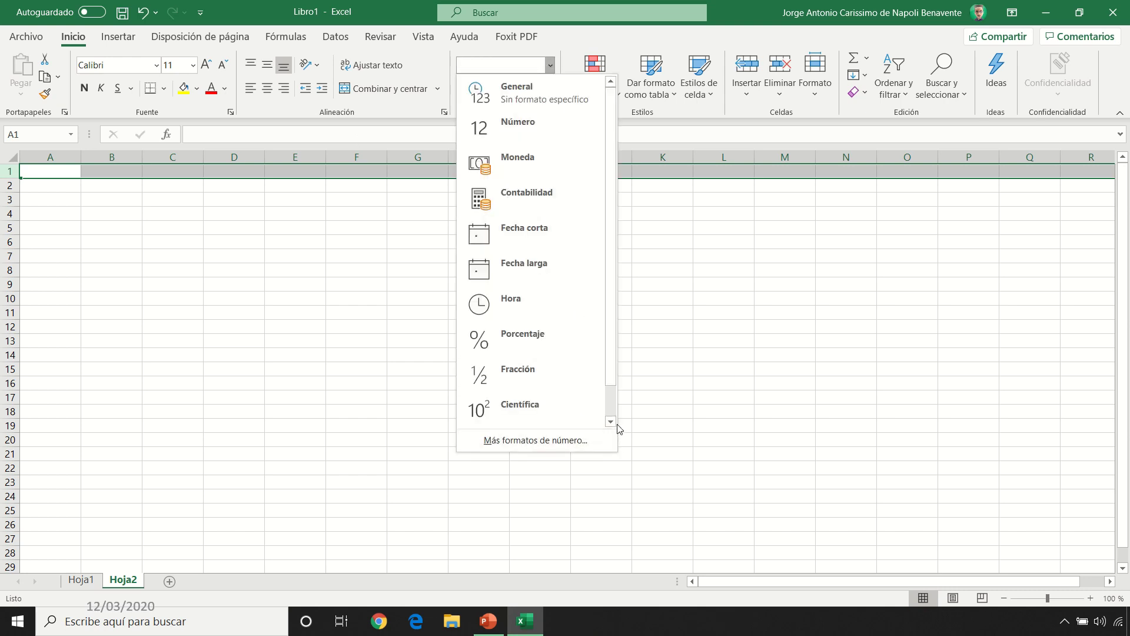
scroll(571, 414, down, 1)
click(570, 414)
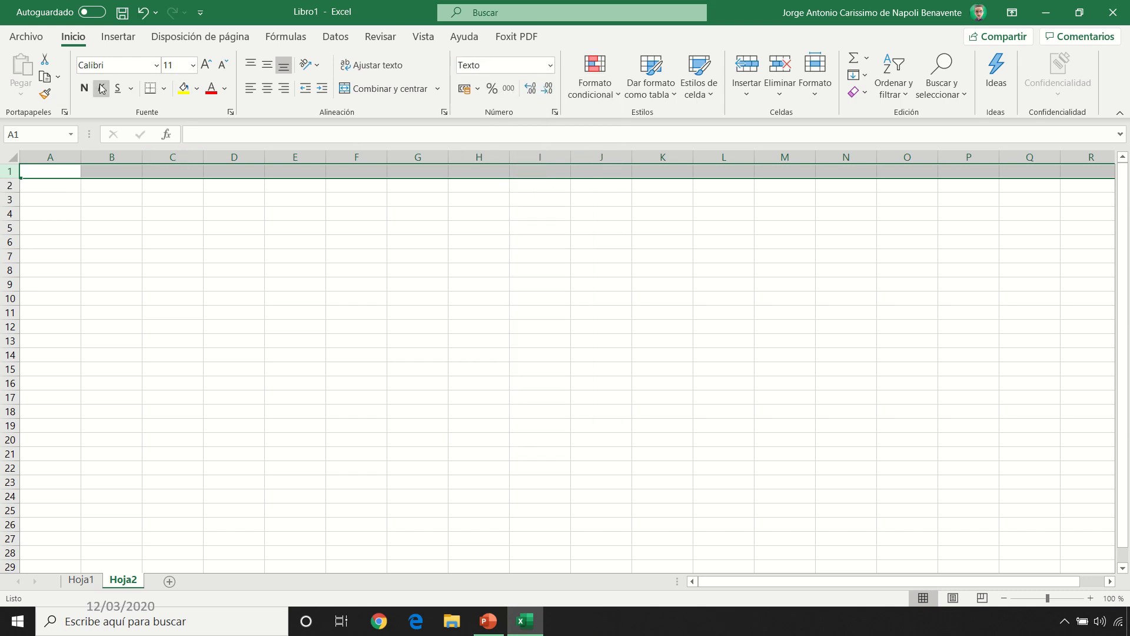
click(267, 88)
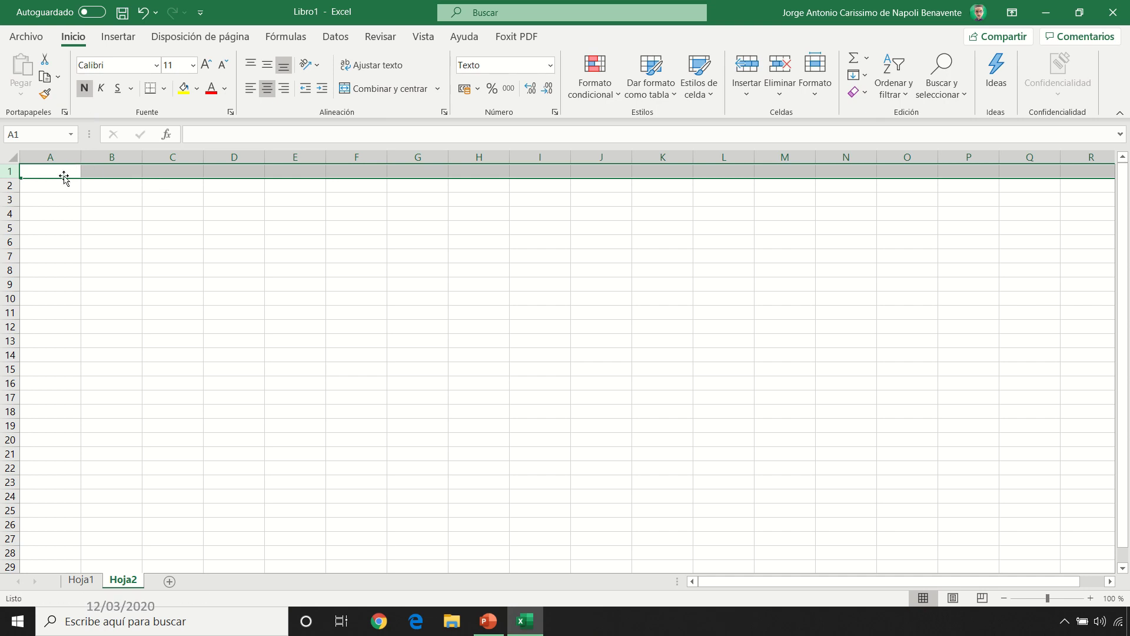
Enter the headings Operación, Operador, Ejemplo and Resultado across A1:D1
text(Operación)
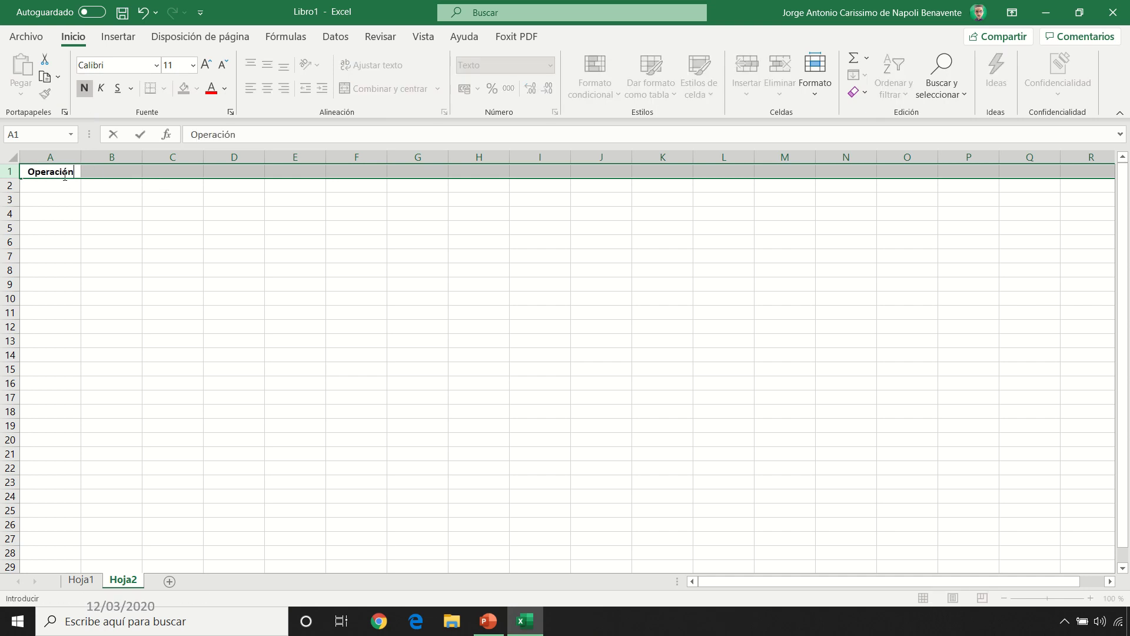
key(Tab)
text(Operador)
key(Tab)
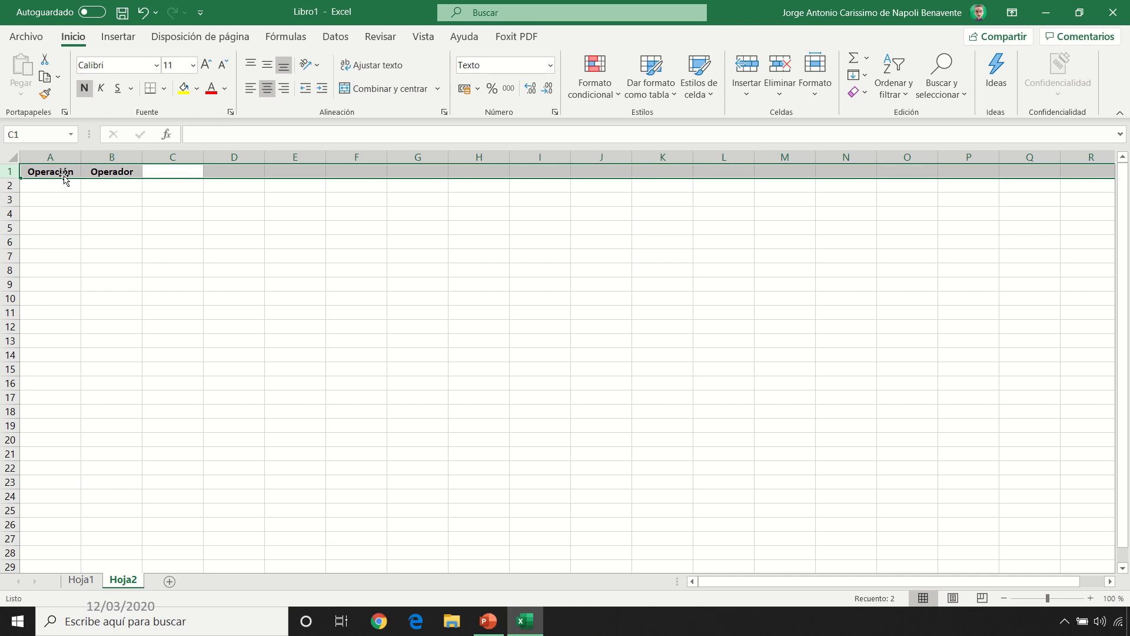
text(Ejemplo)
key(Tab)
text(R)
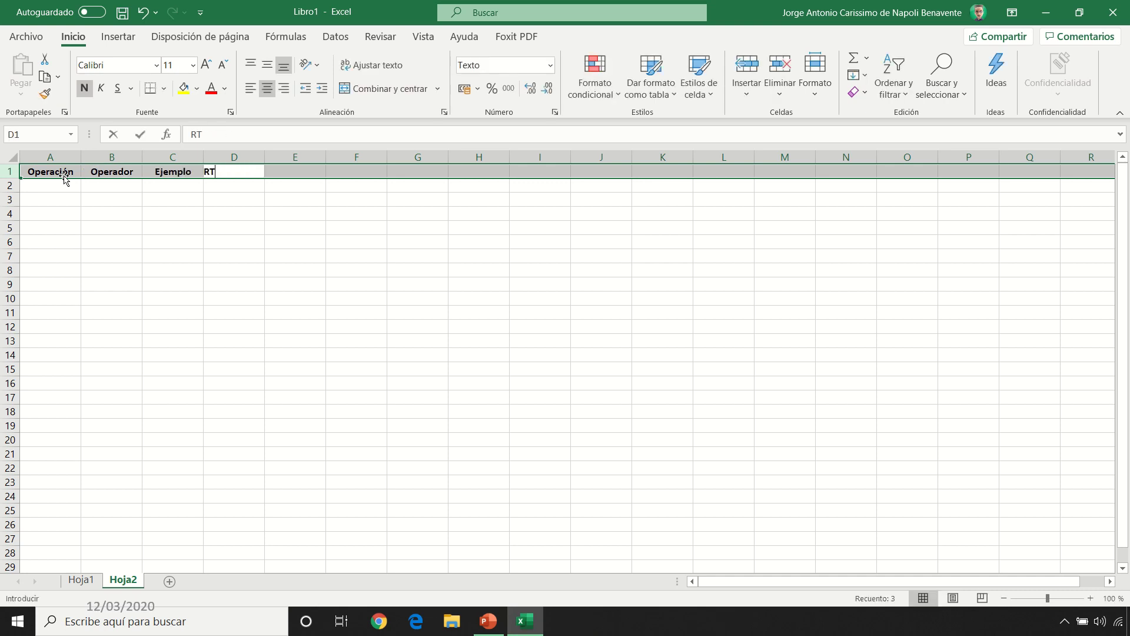
text(esultado)
key(Tab)
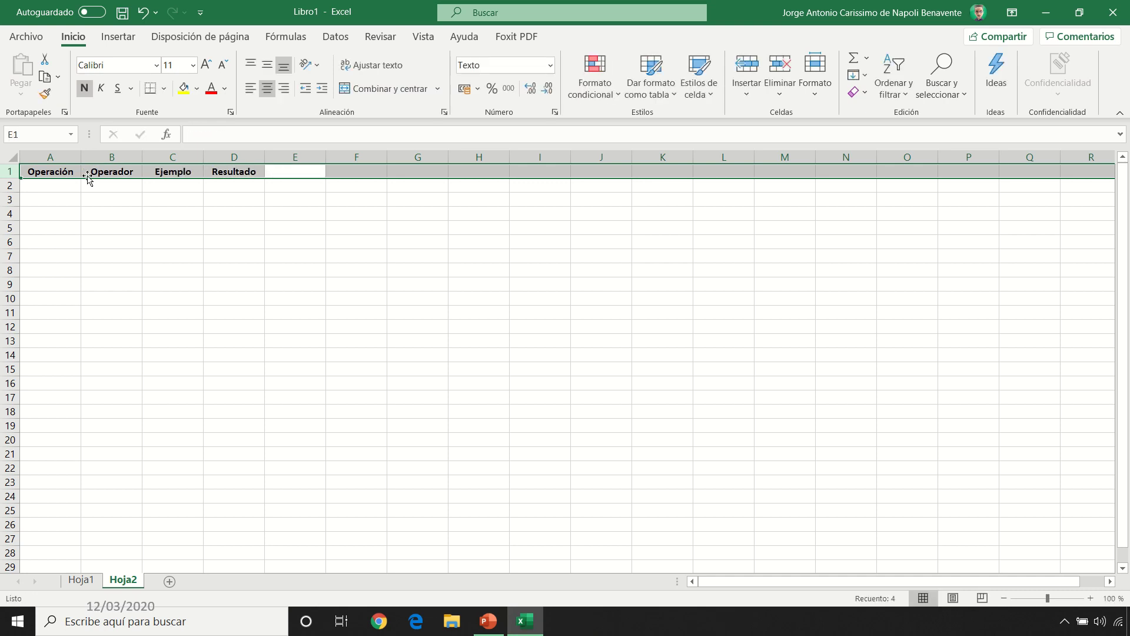
Apply the Texto number format to the whole Ejemplo column
click(157, 158)
click(550, 65)
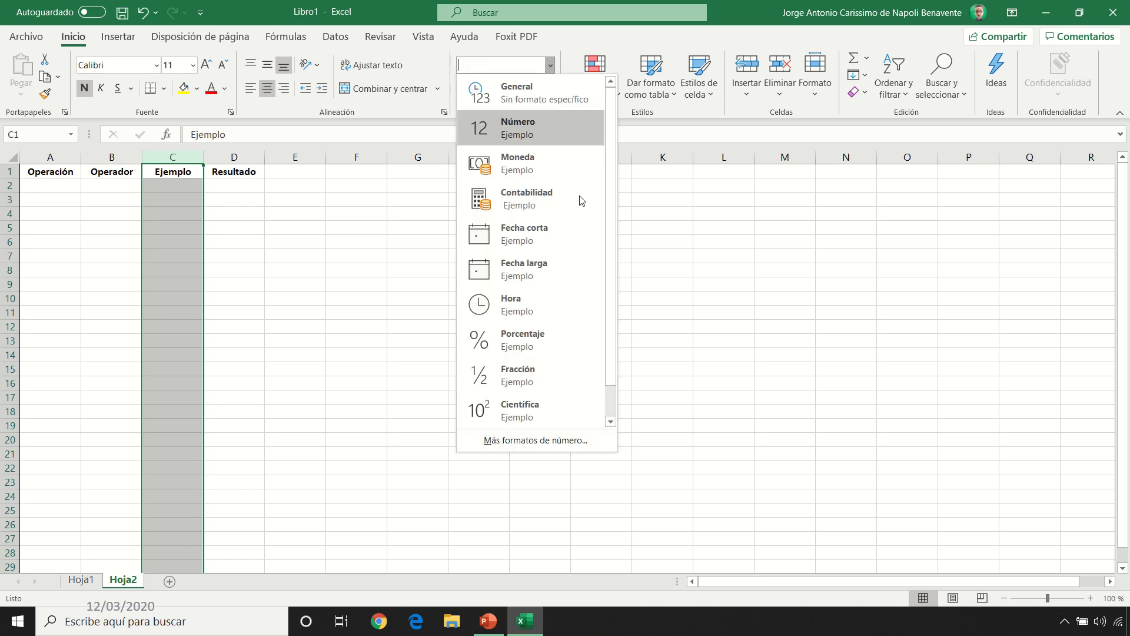
scroll(602, 412, down, 1)
click(593, 411)
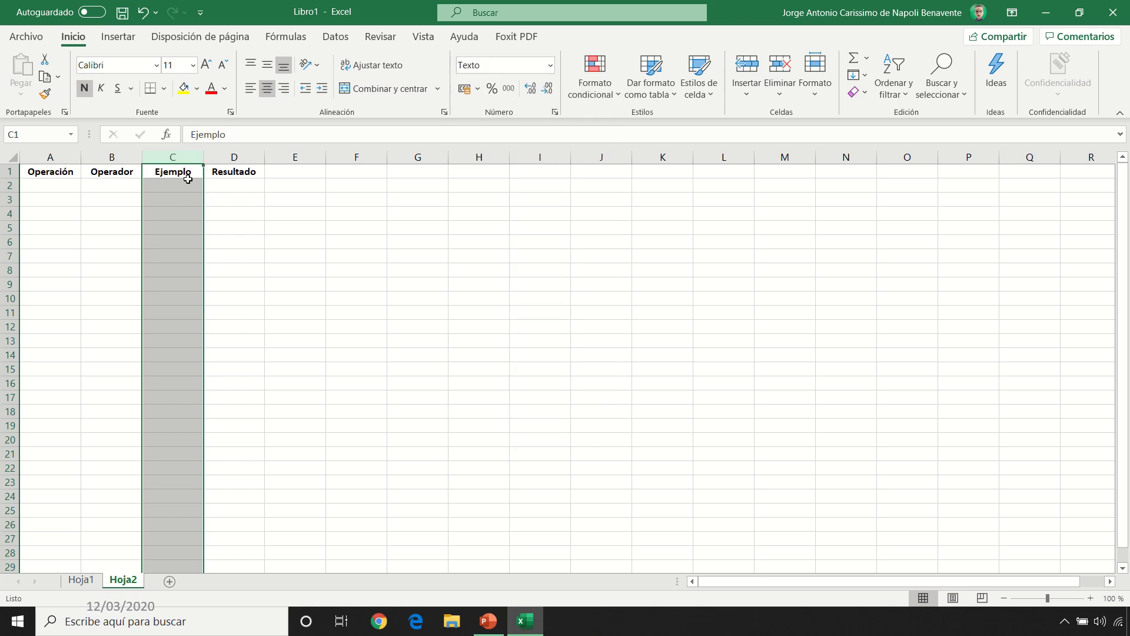
Fill row 2 with Suma, the operator +, the example =2+3 and the formula =2+3 under Resultado
click(38, 185)
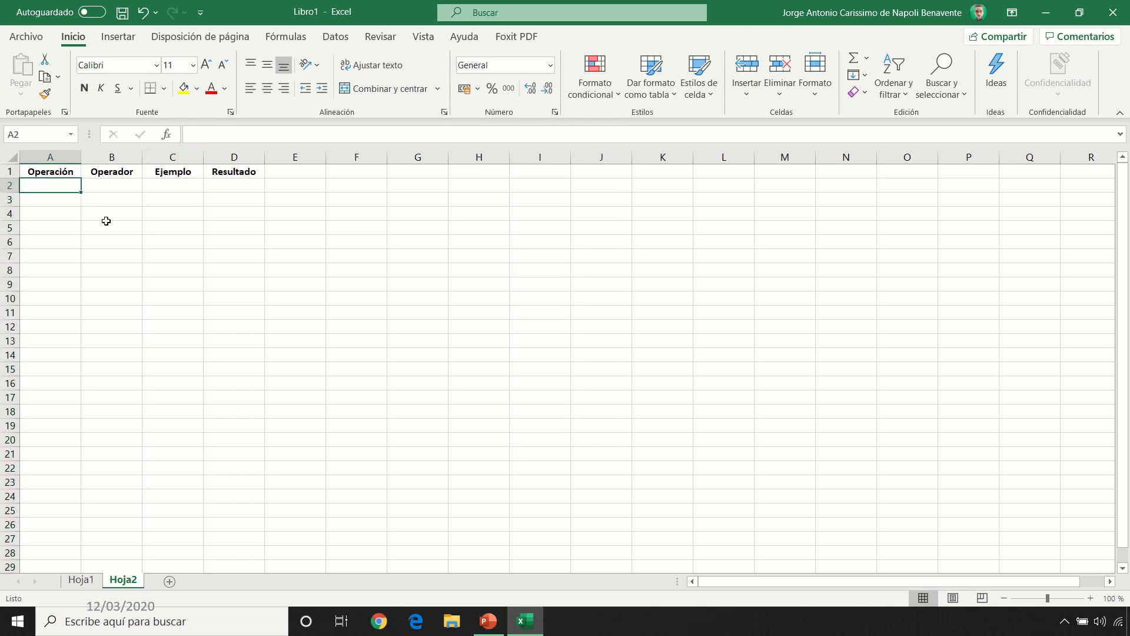
text(Suma)
key(Tab)
text(+)
key(Tab)
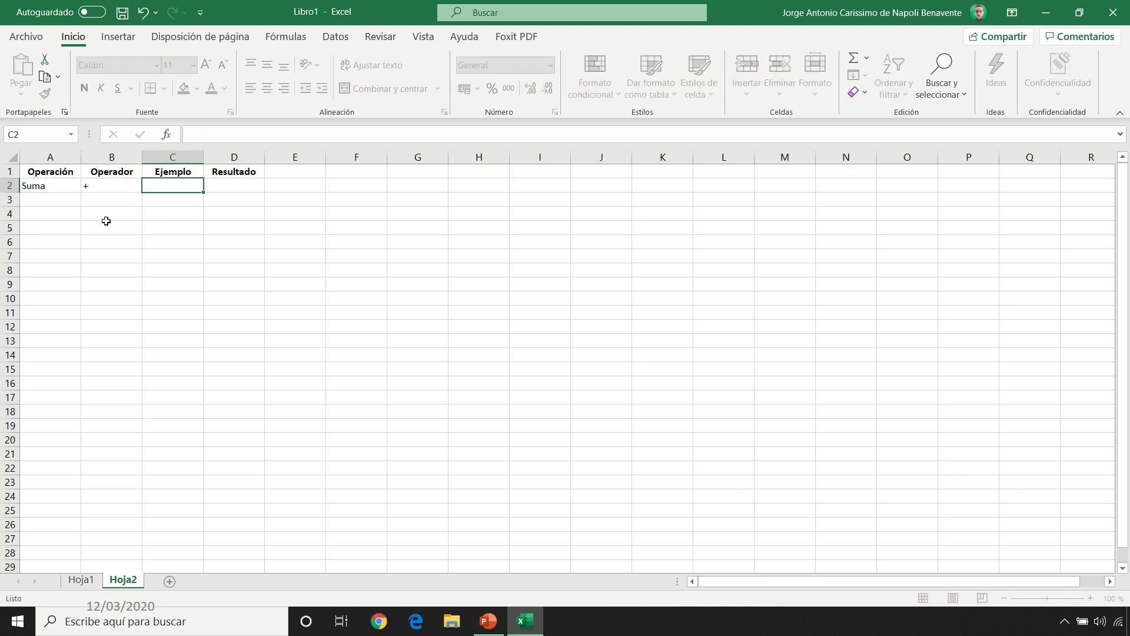
text(=2+3)
key(Tab)
text(=2+3)
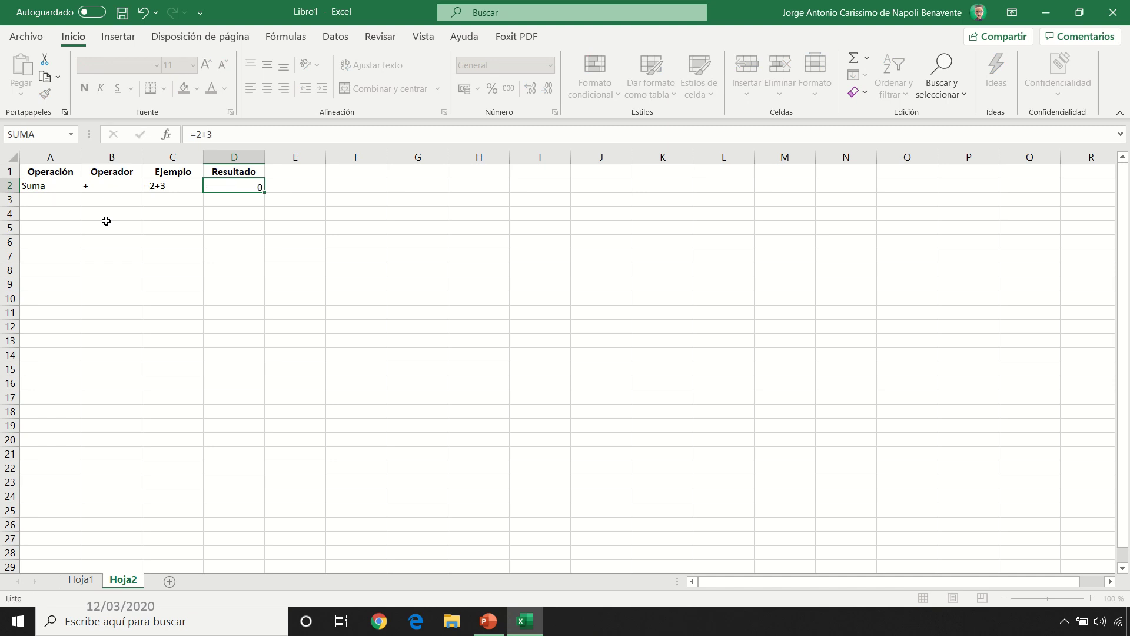
key(Return)
Fill row 3 with Resta, the operator -, the example =2-3 and the formula =2-3 under Resultado
text(Resta)
key(Tab)
text(-)
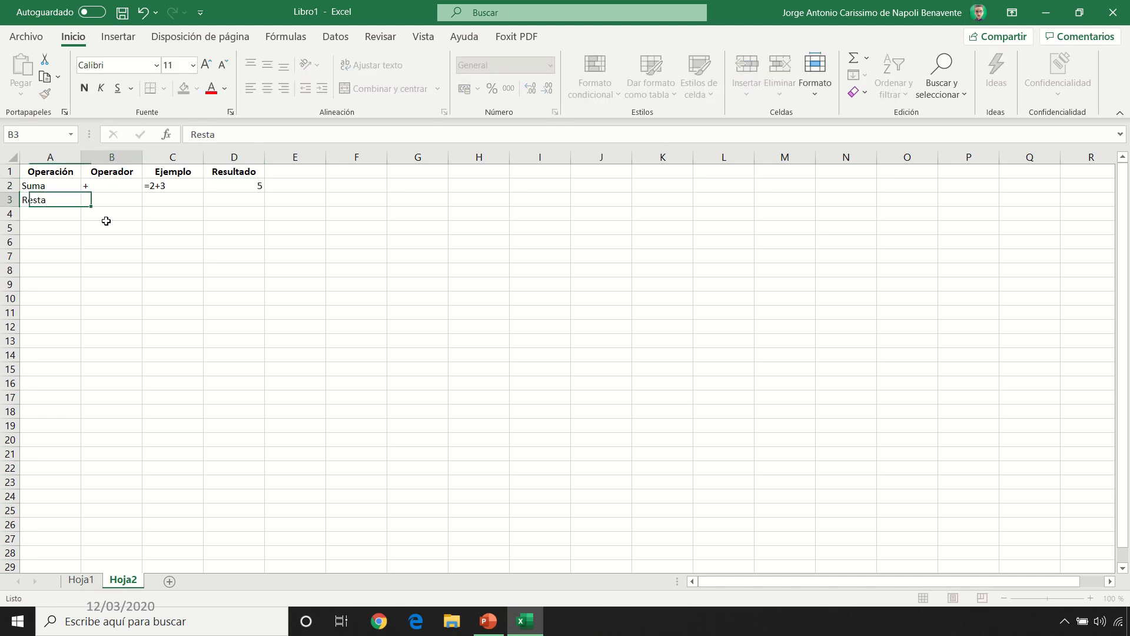
key(Tab)
text(=2-3)
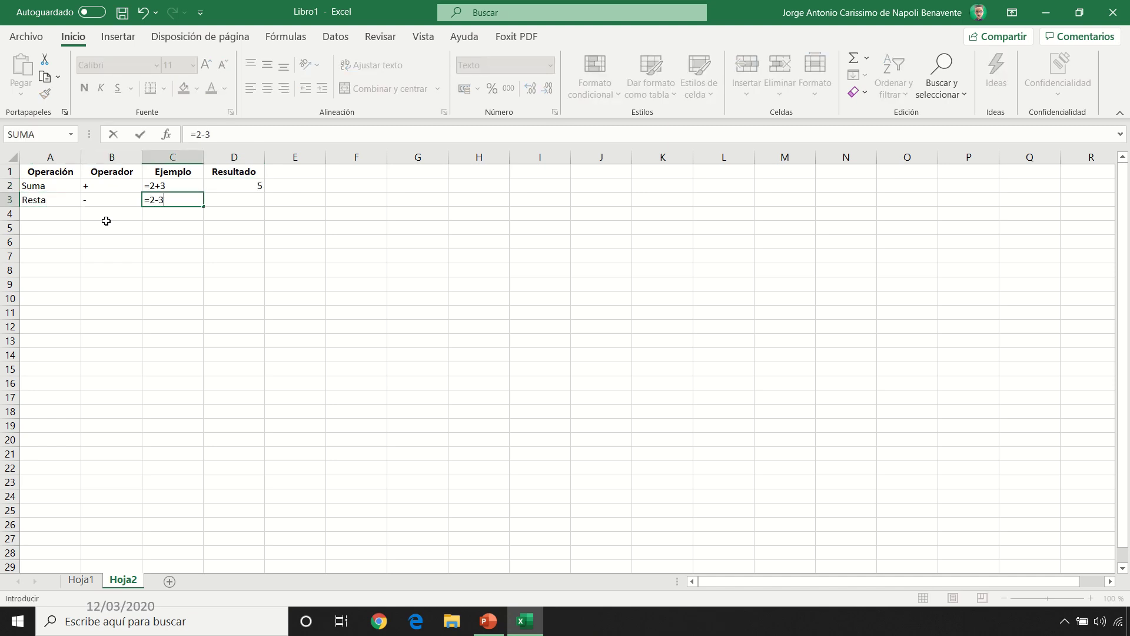
key(Tab)
text(=2)
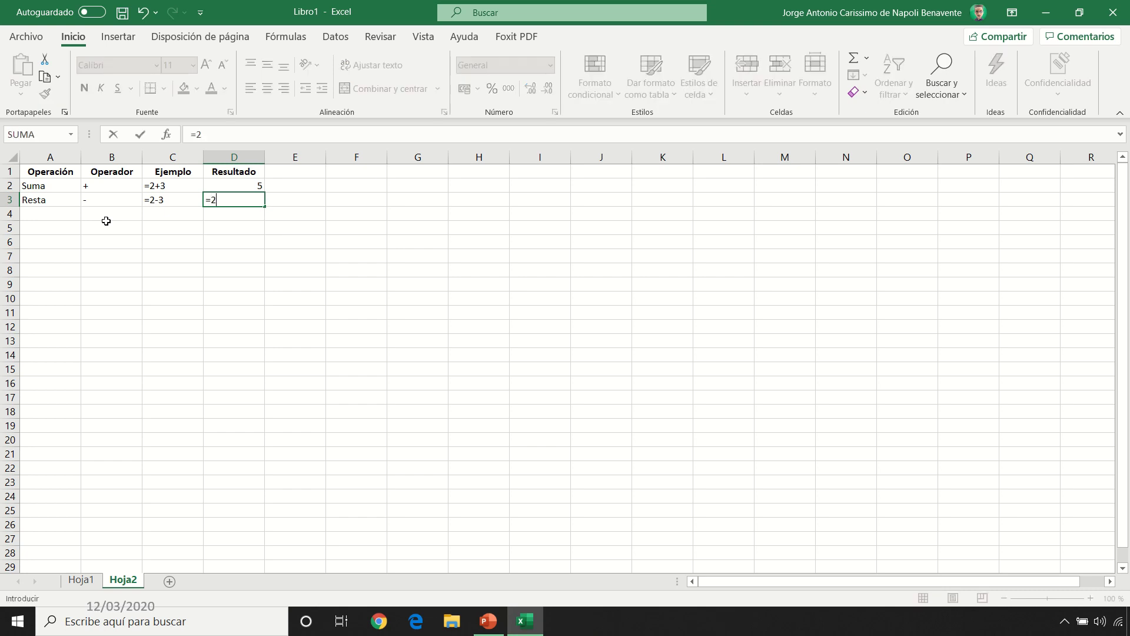
text(-3)
key(Return)
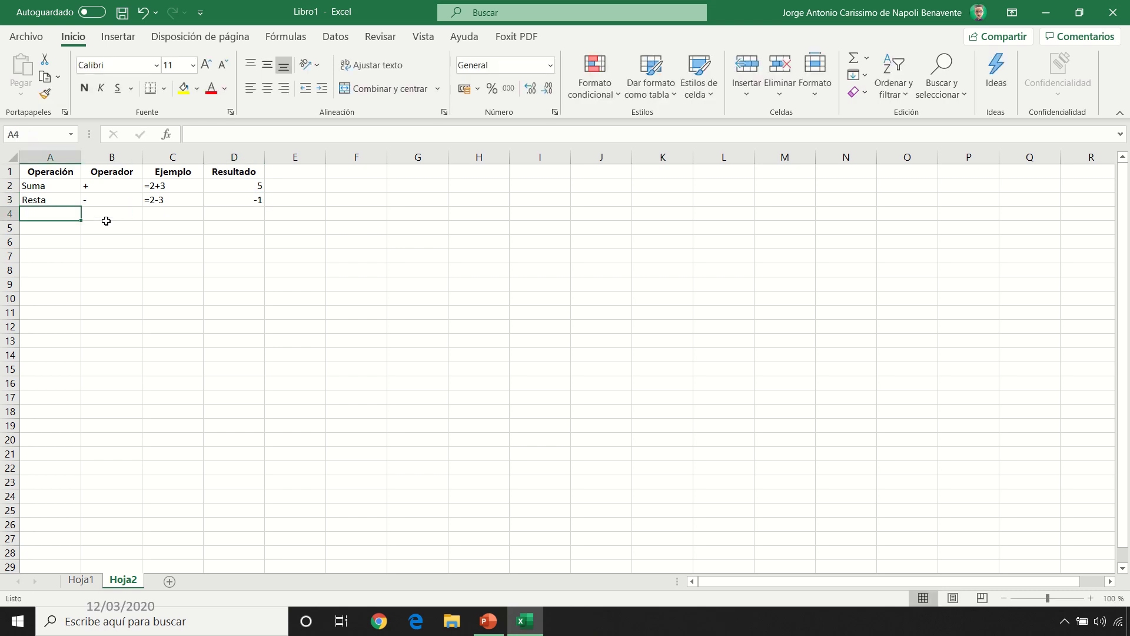
Fill row 4 with Multiplicación, *, the example =2*3 and the formula =2*3, and fit column A's width to its contents
text(Multiplicación)
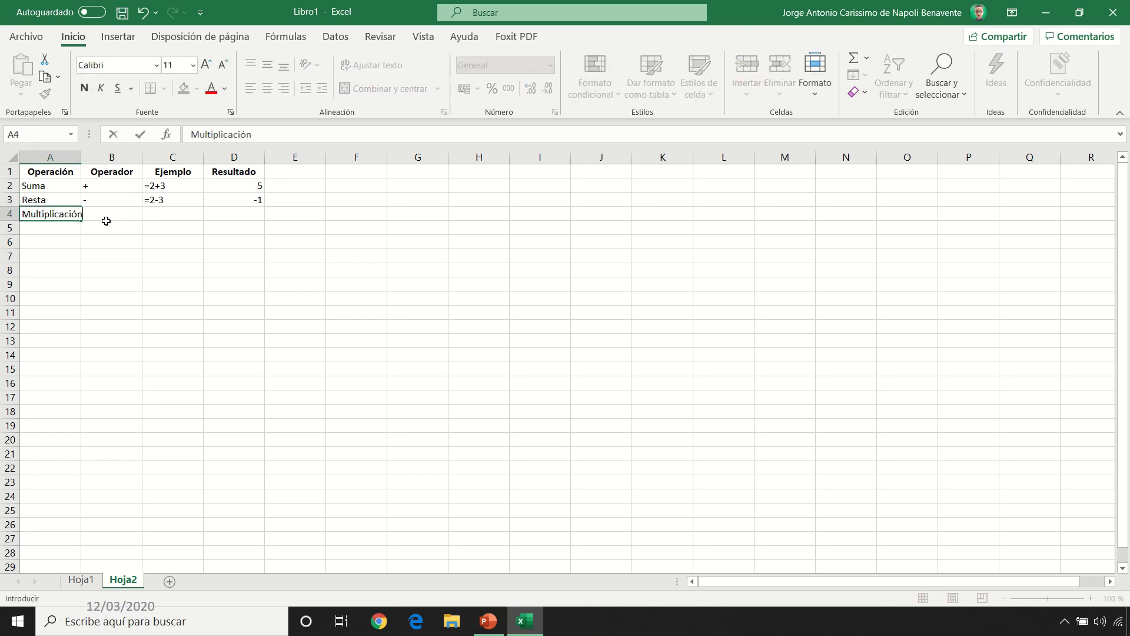
key(Tab)
text(*)
key(Tab)
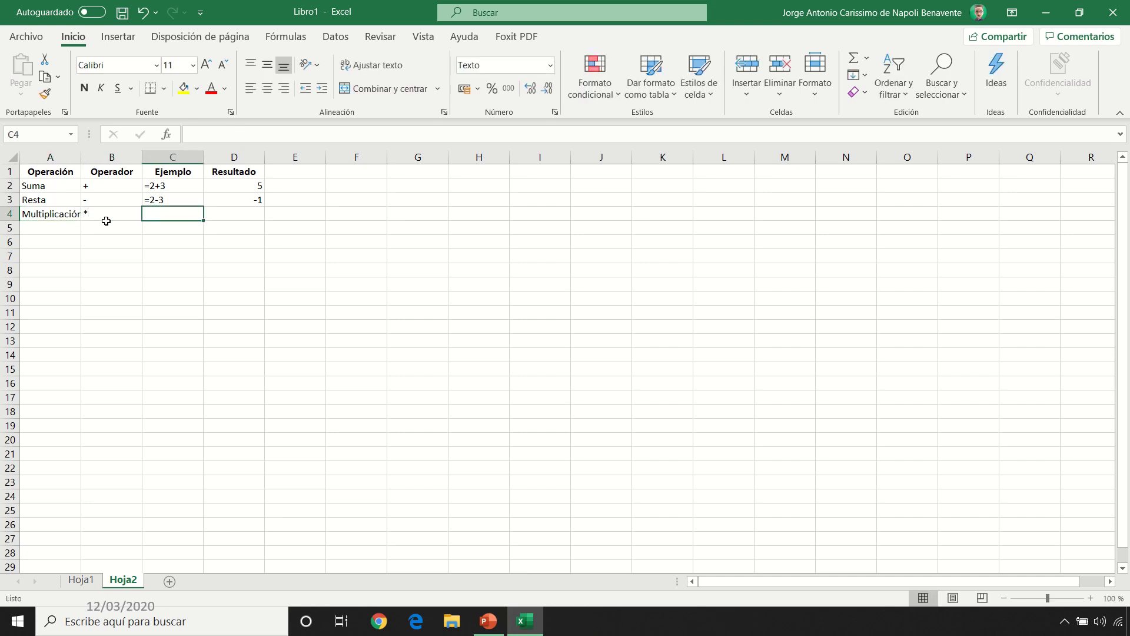
text(=2*3)
key(Tab)
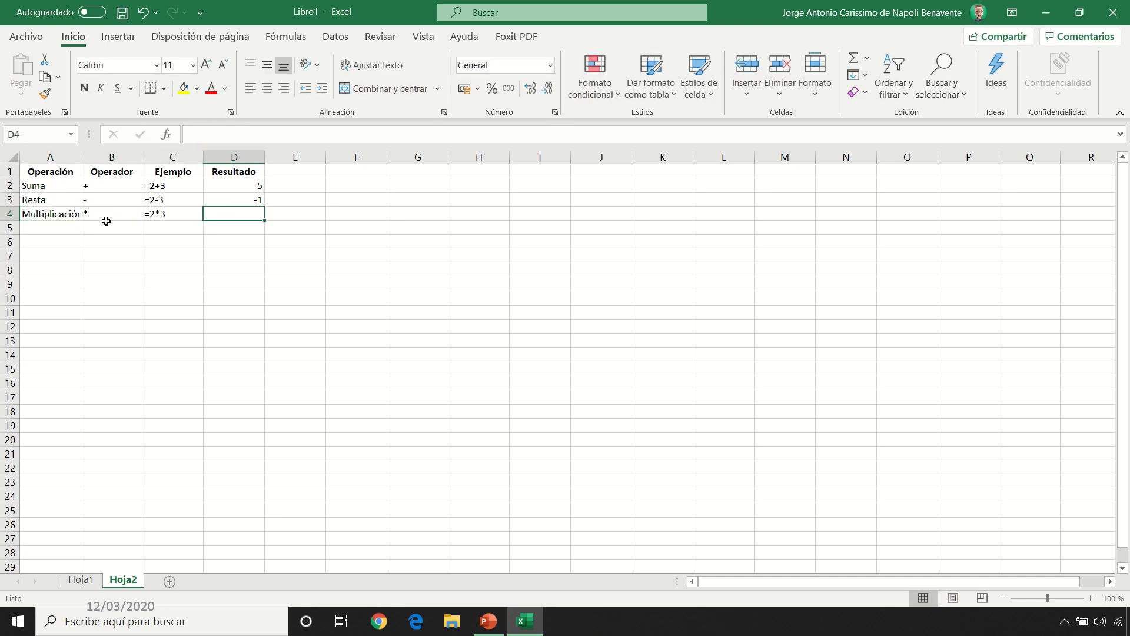
text(=2*3)
key(Return)
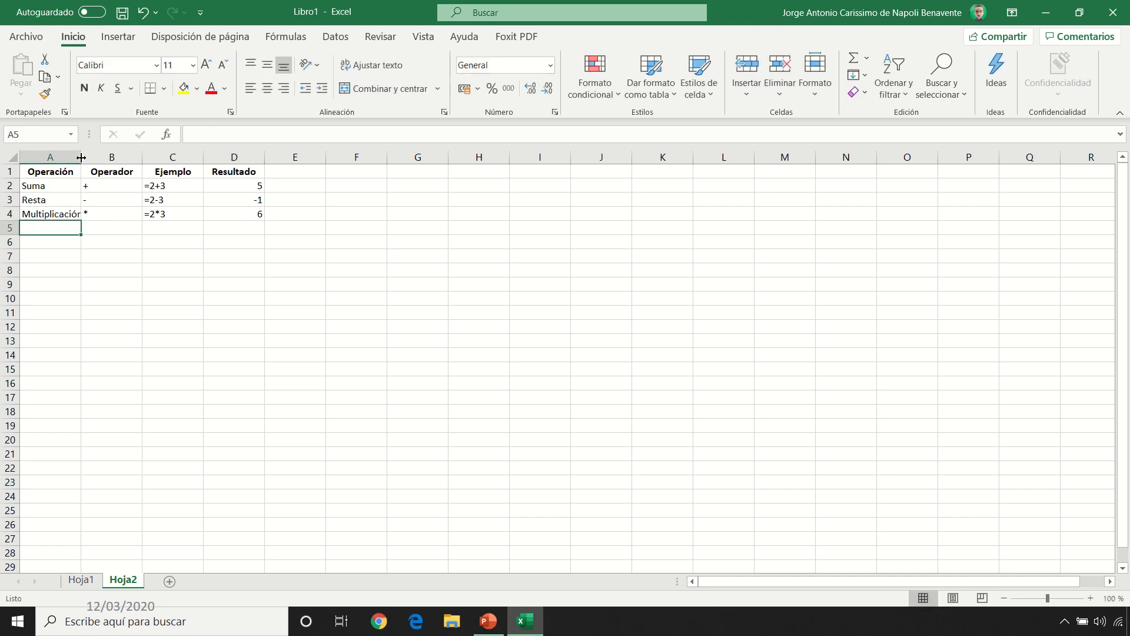
drag(81, 156, 150, 156)
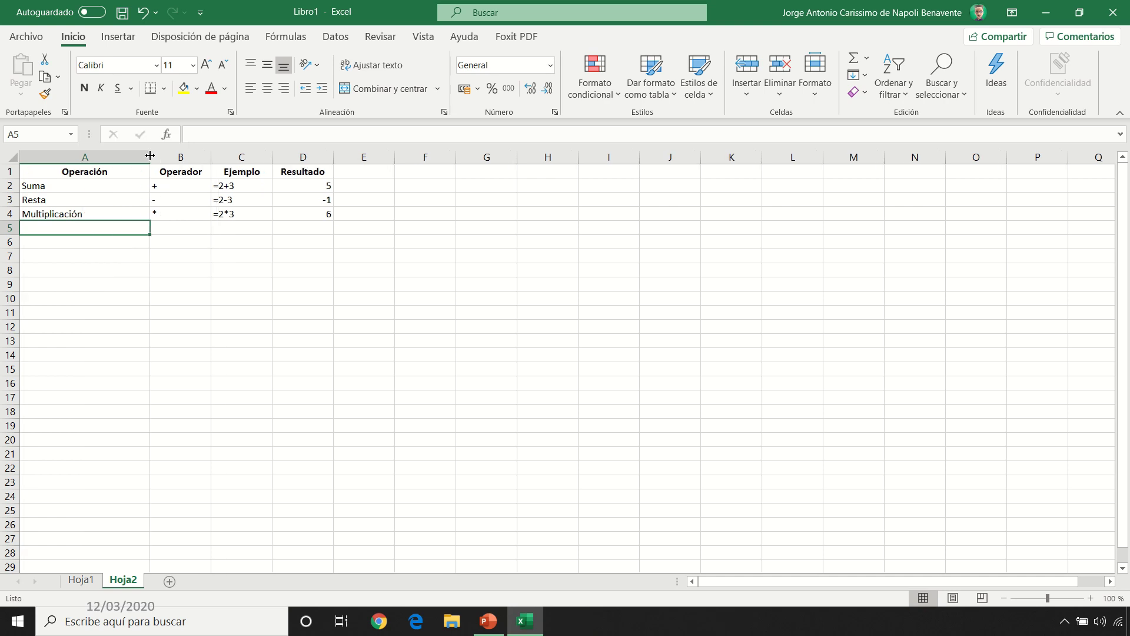
double_click(150, 155)
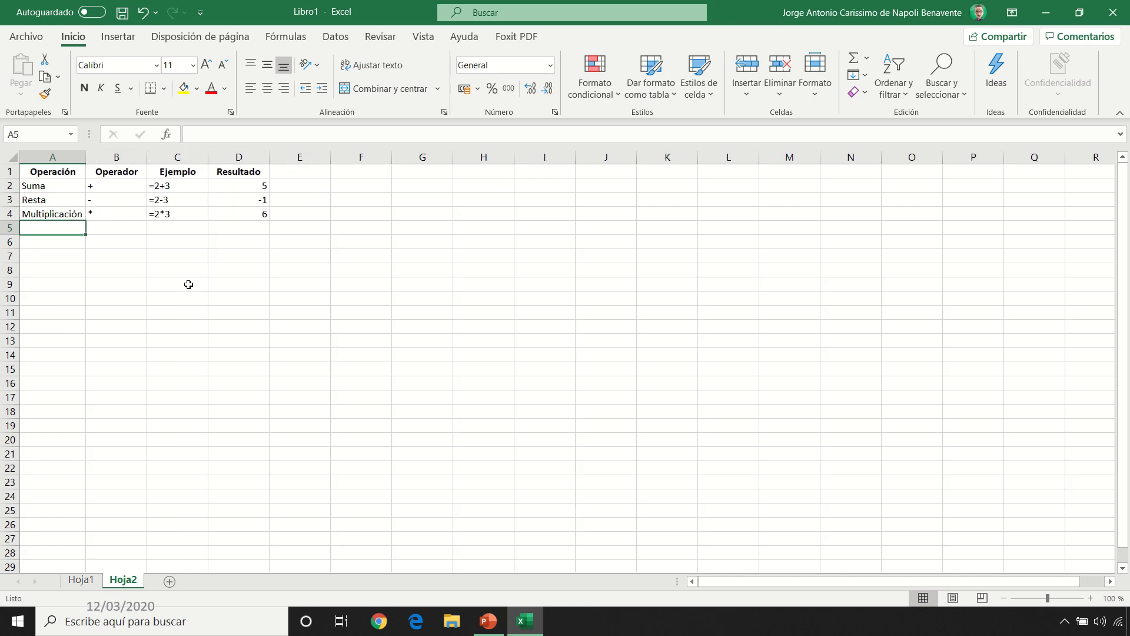
Fill row 5 with División, the operator /, the example =2/3 and the formula =2/3 under Resultado
text(División)
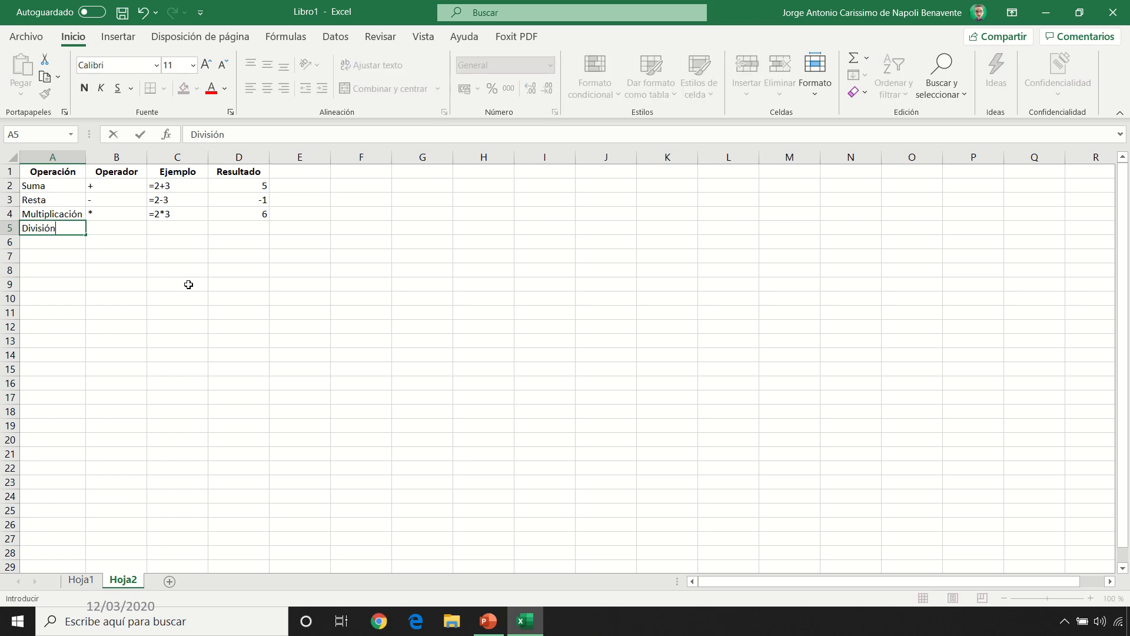
key(Tab)
key(alt)
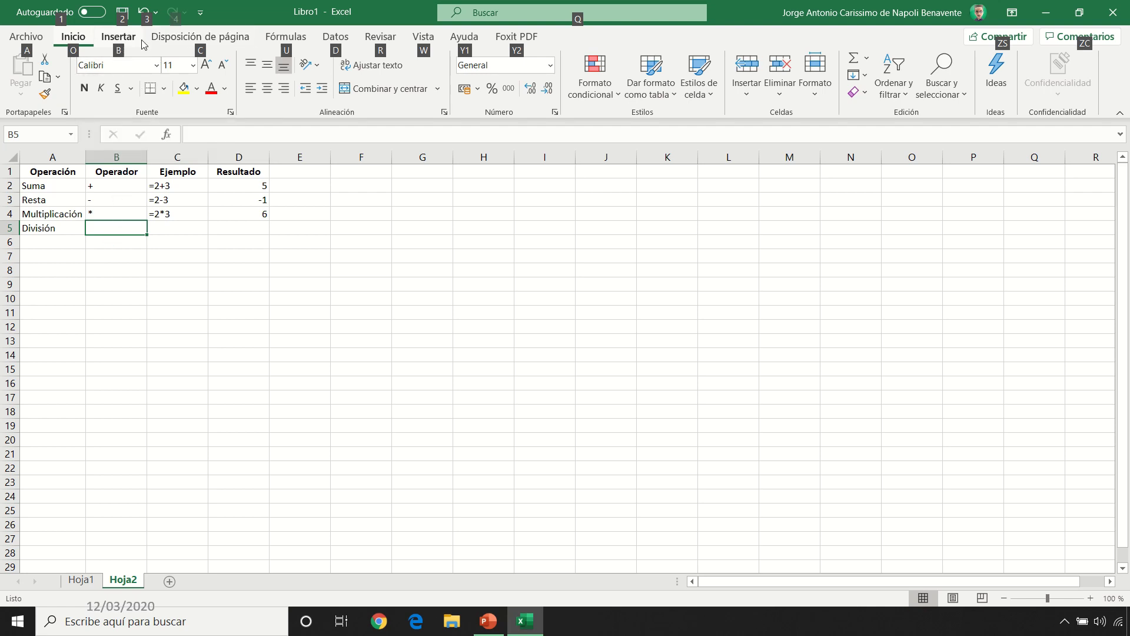
key(Escape)
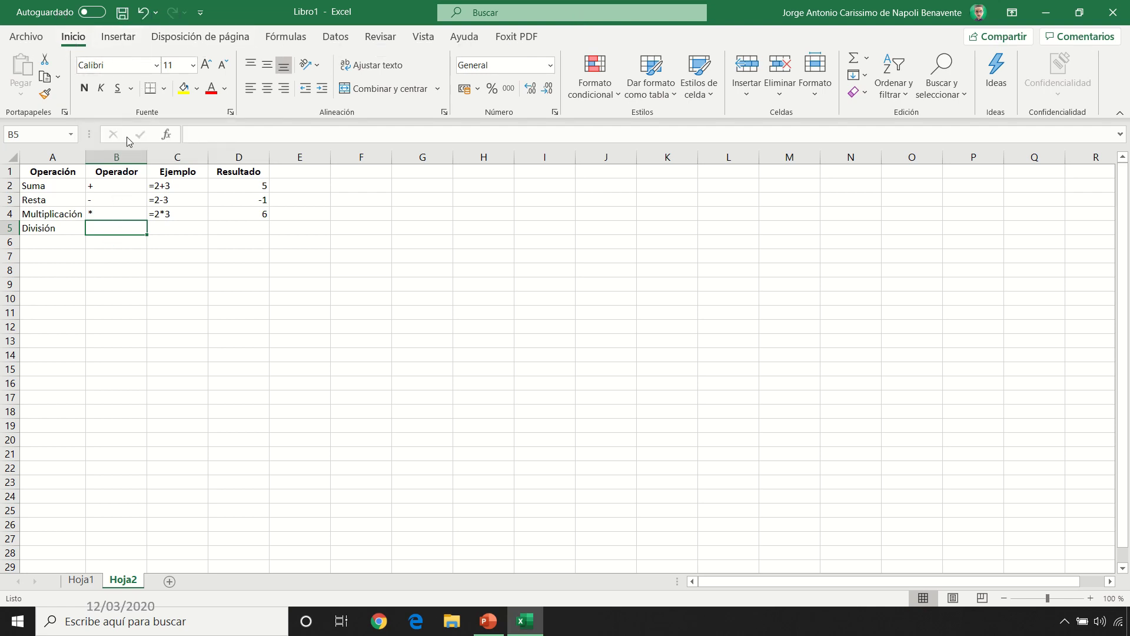
double_click(122, 225)
text(/)
key(Tab)
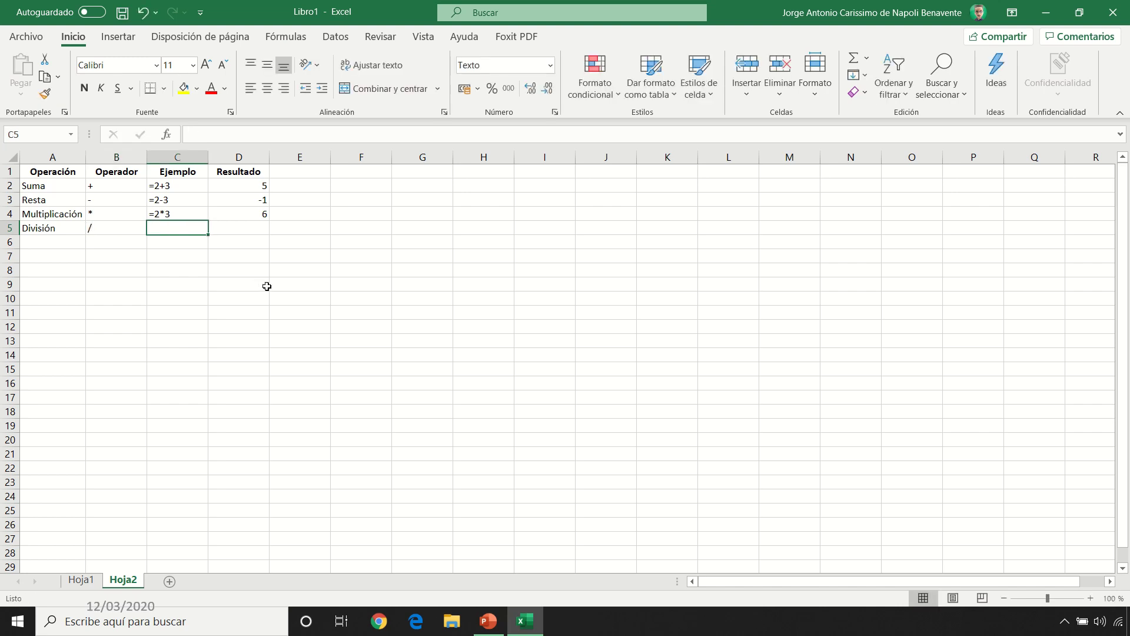
text(=2/3)
key(Tab)
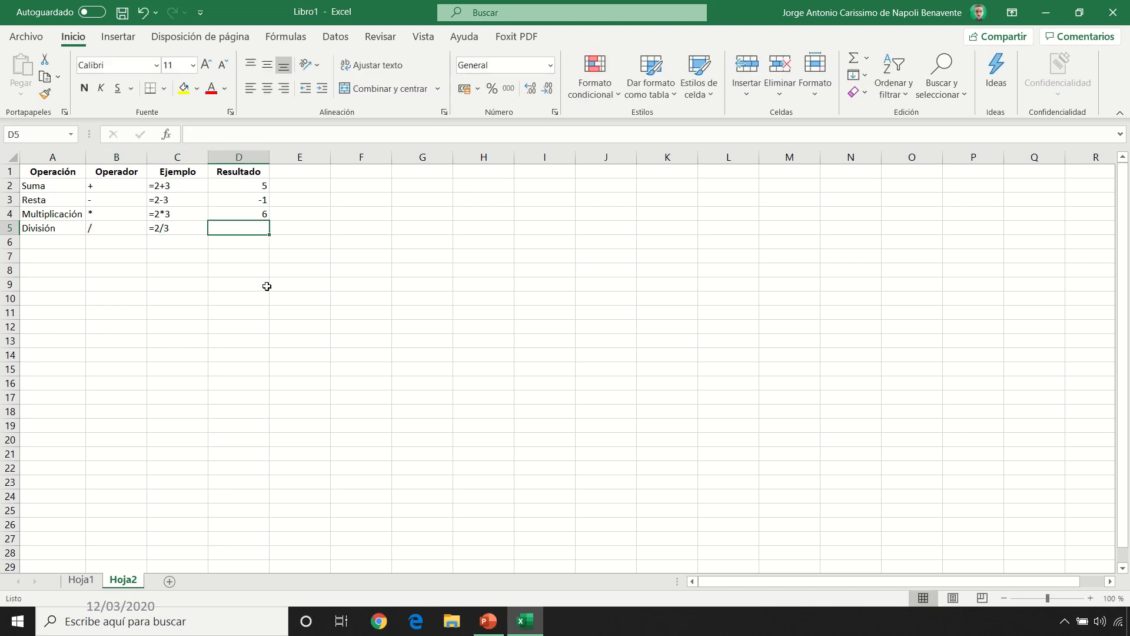
text(=2/3)
key(Return)
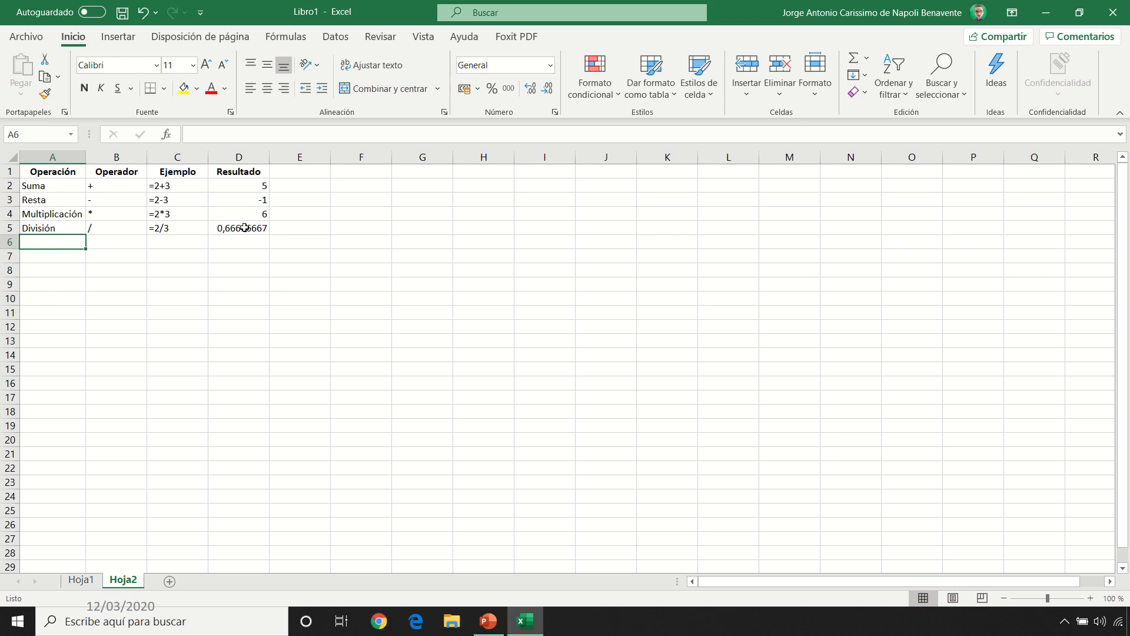
Increase the number of decimal places shown for the División result in D5 several times
click(246, 230)
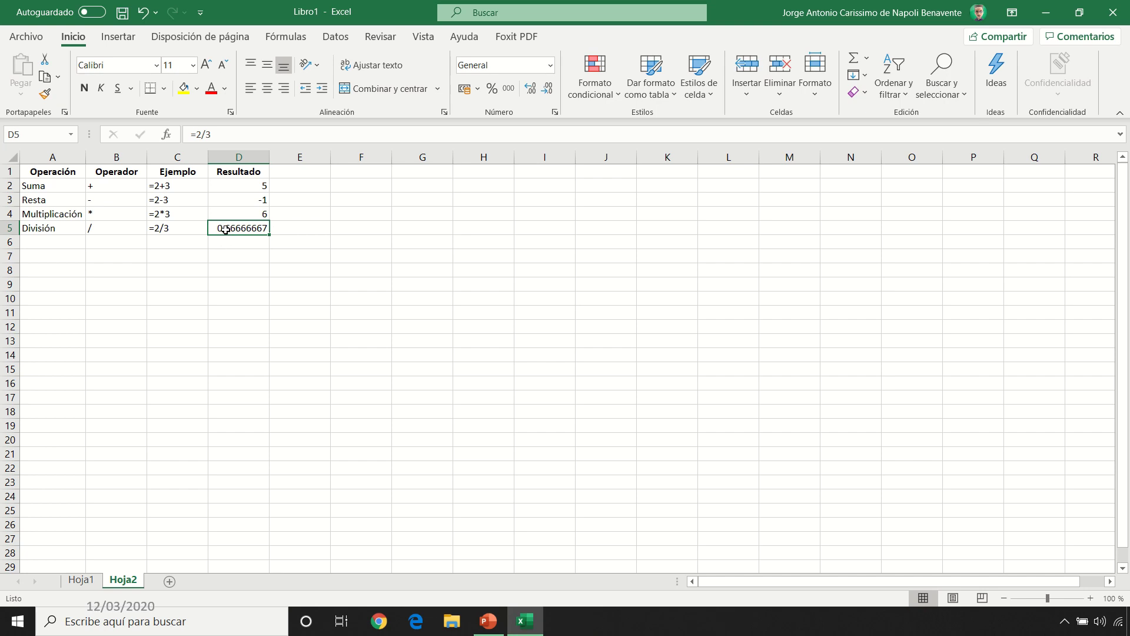
click(531, 89)
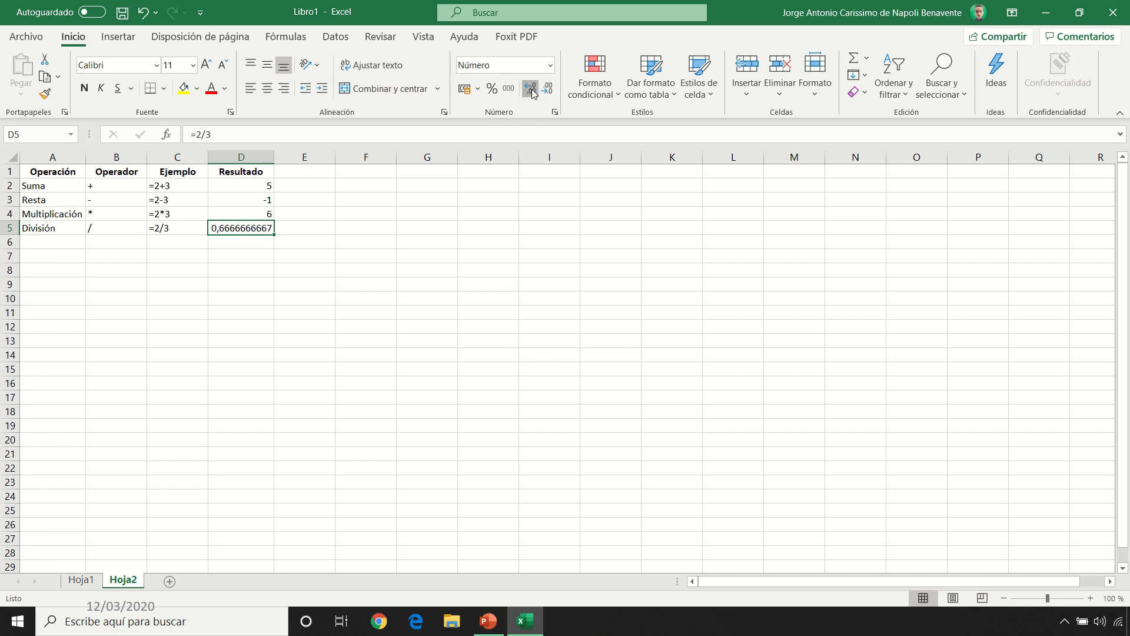
click(531, 89)
click(531, 90)
click(531, 90)
click(531, 89)
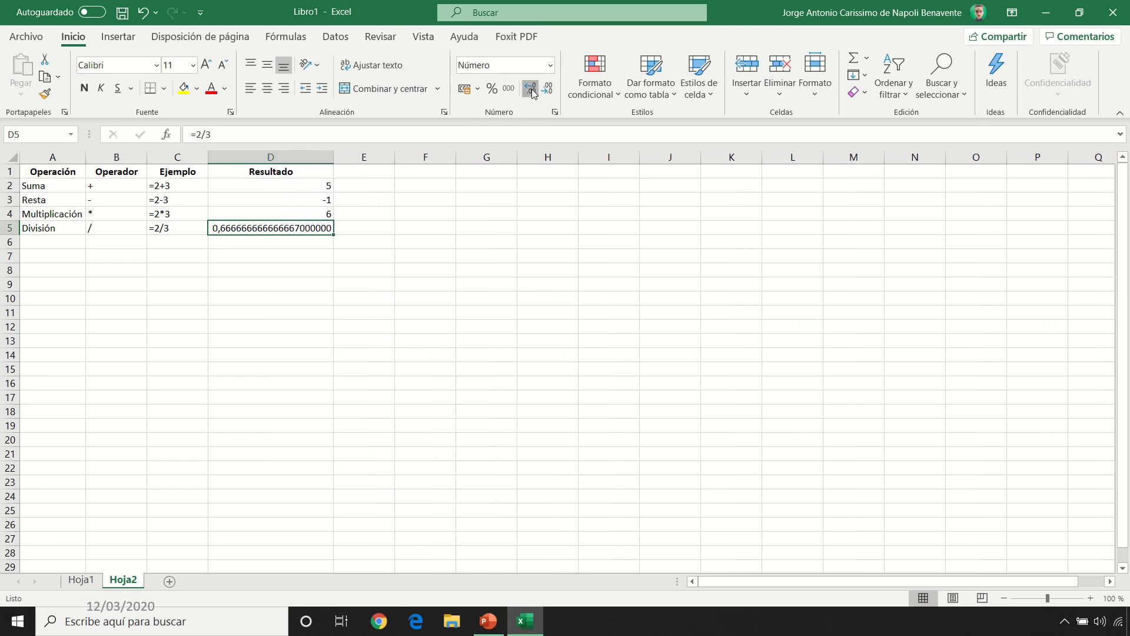
click(532, 91)
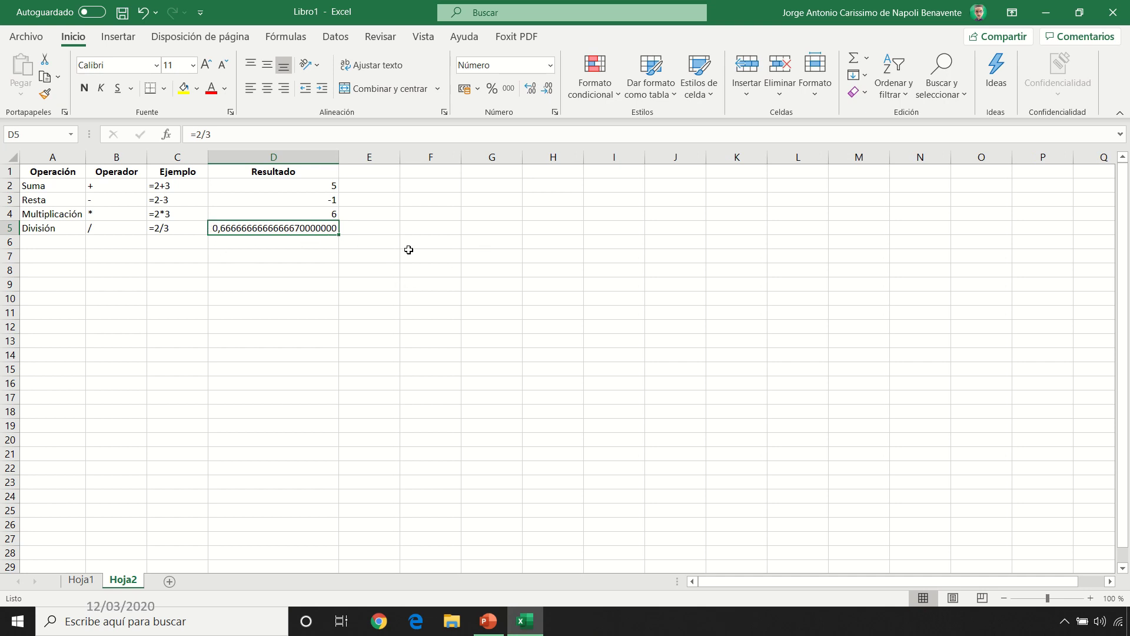
Undo the decimal-place increases in D5, keeping the =2/3 formula in the cell
key(ctrl+z)
key(ctrl+z)
key(ctrl+z)
key(ctrl+z)
key(ctrl+z)
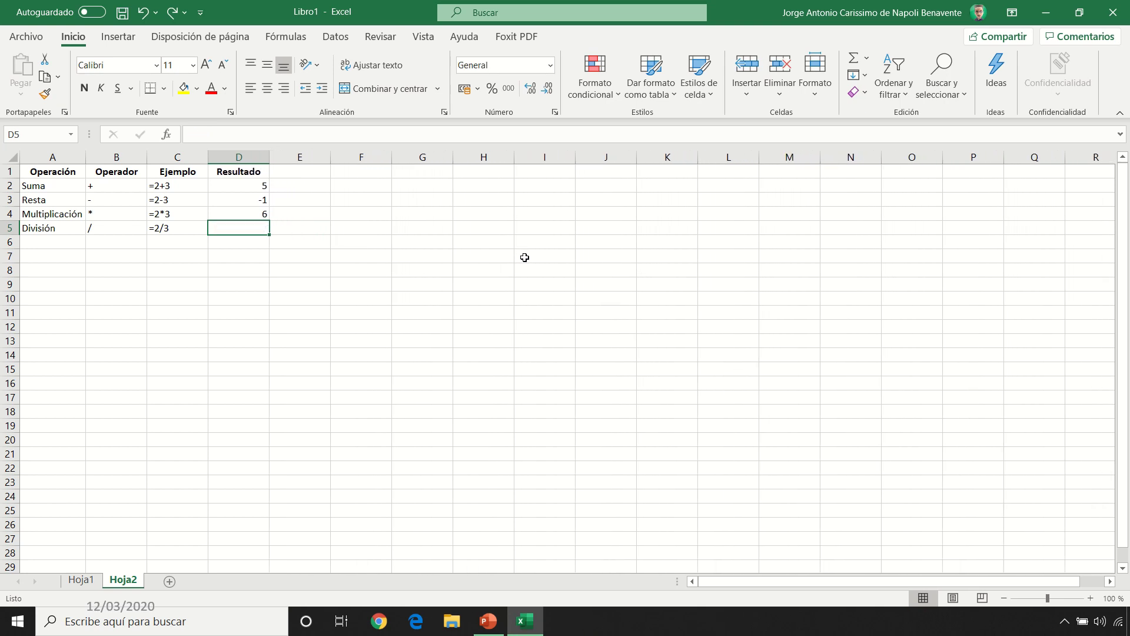
key(ctrl+y)
click(60, 244)
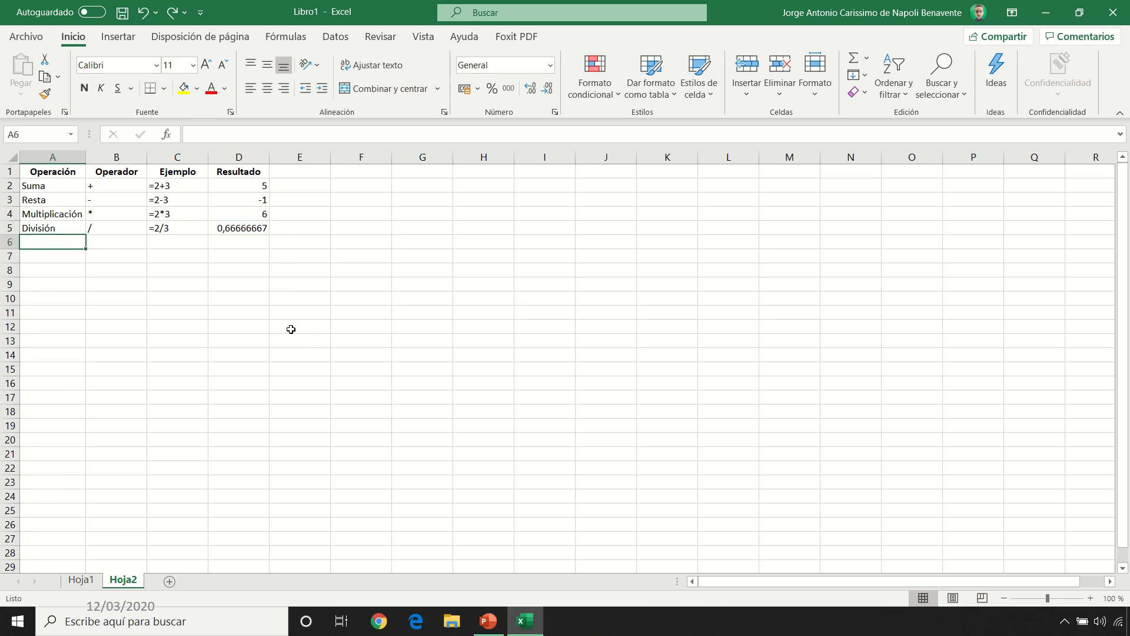
Fill row 6 with Potencia, the operator ^, the example =2^3 and the formula =2^3 under Resultado
text(Potencia)
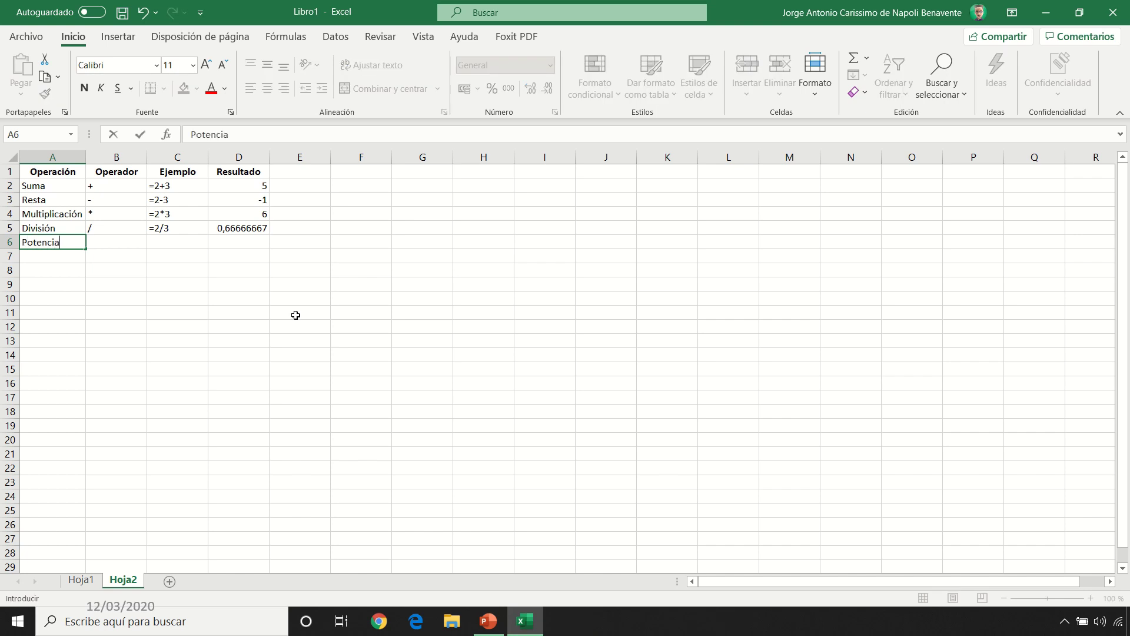
key(Tab)
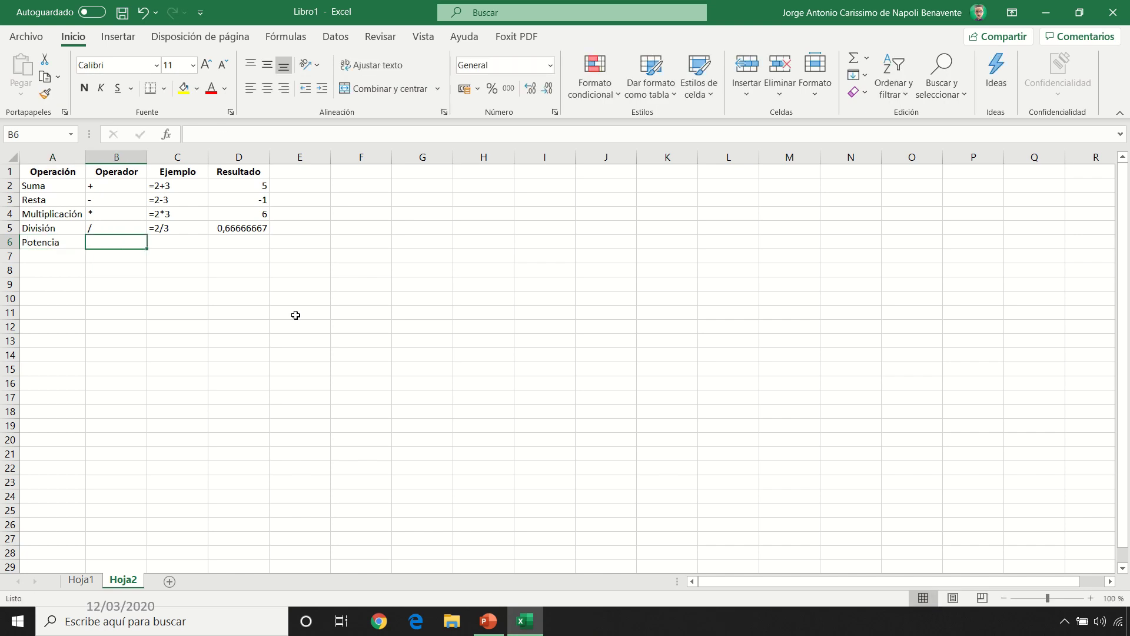
text(^)
key(Tab)
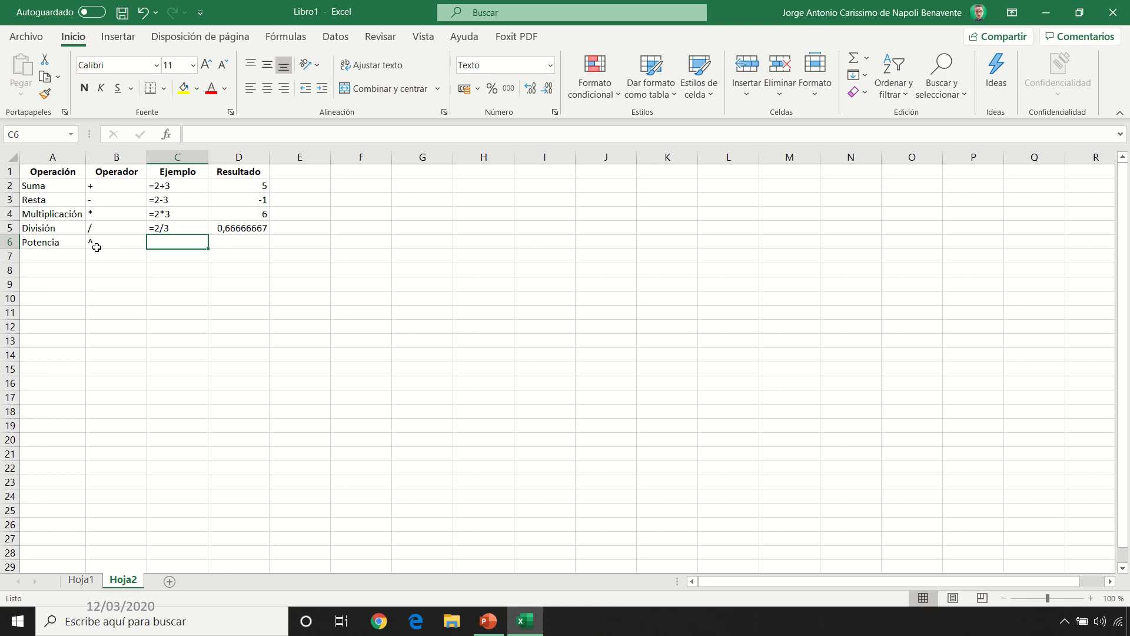
text(=2^3)
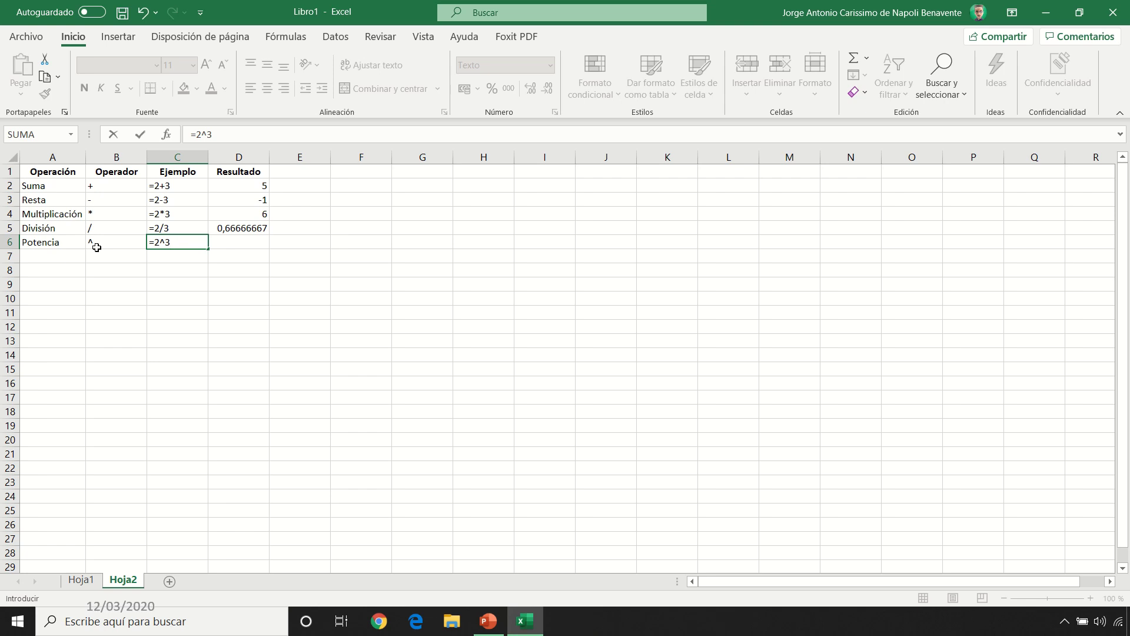
key(Tab)
text(=2)
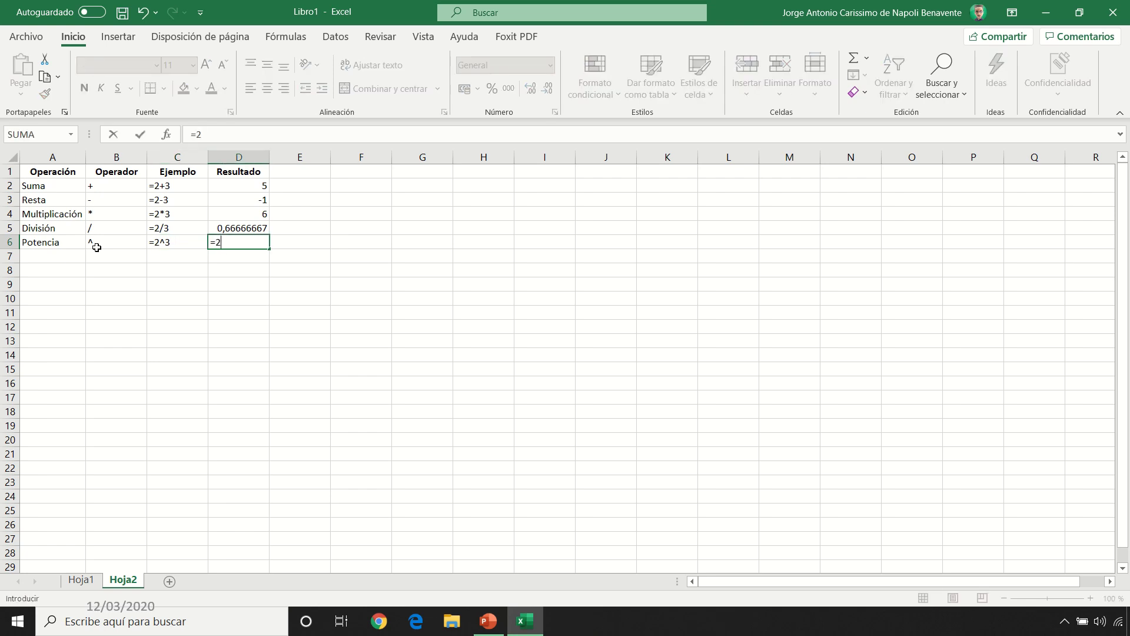
text(^3)
key(Return)
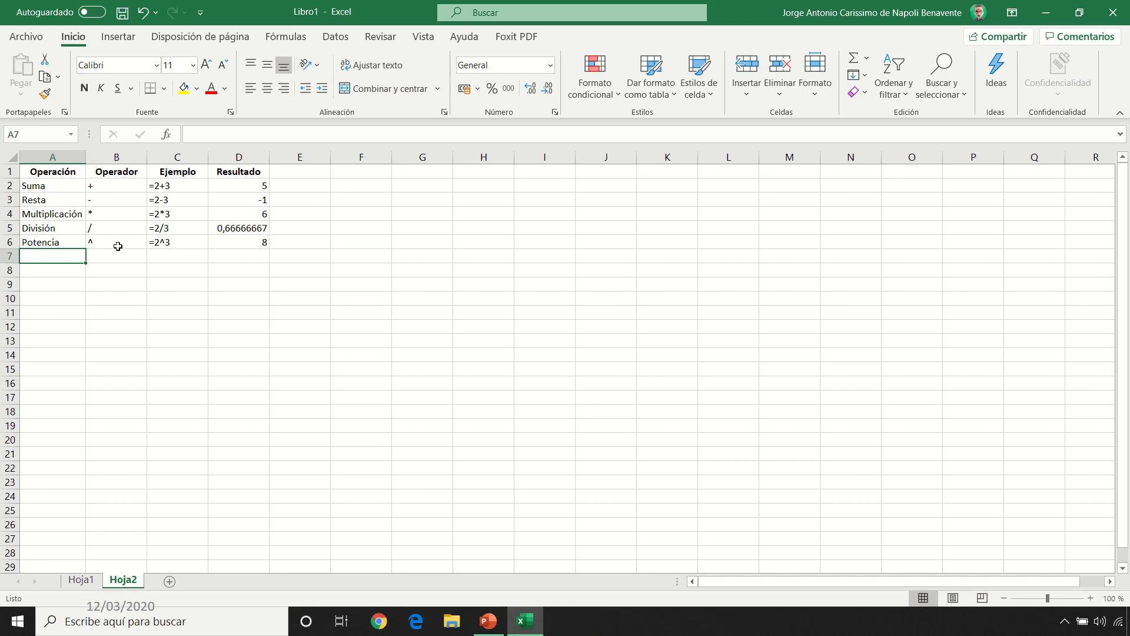
Enter Concatenación and the operator & in row 7, and widen column A to fit the text
text(C)
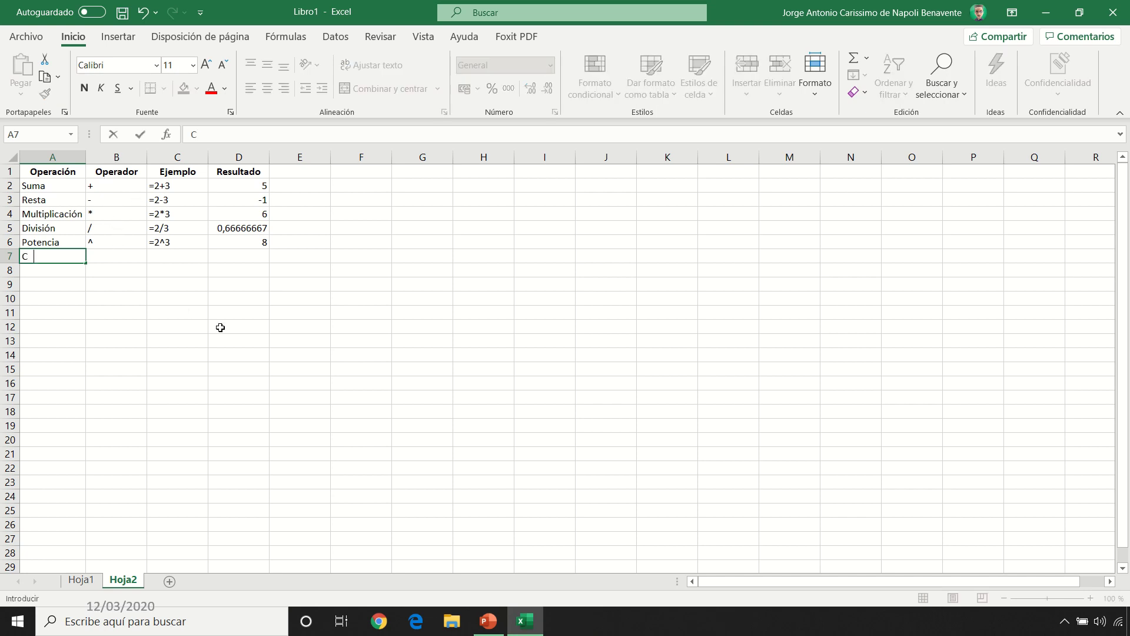
text(oncaten)
text(nación)
key(Tab)
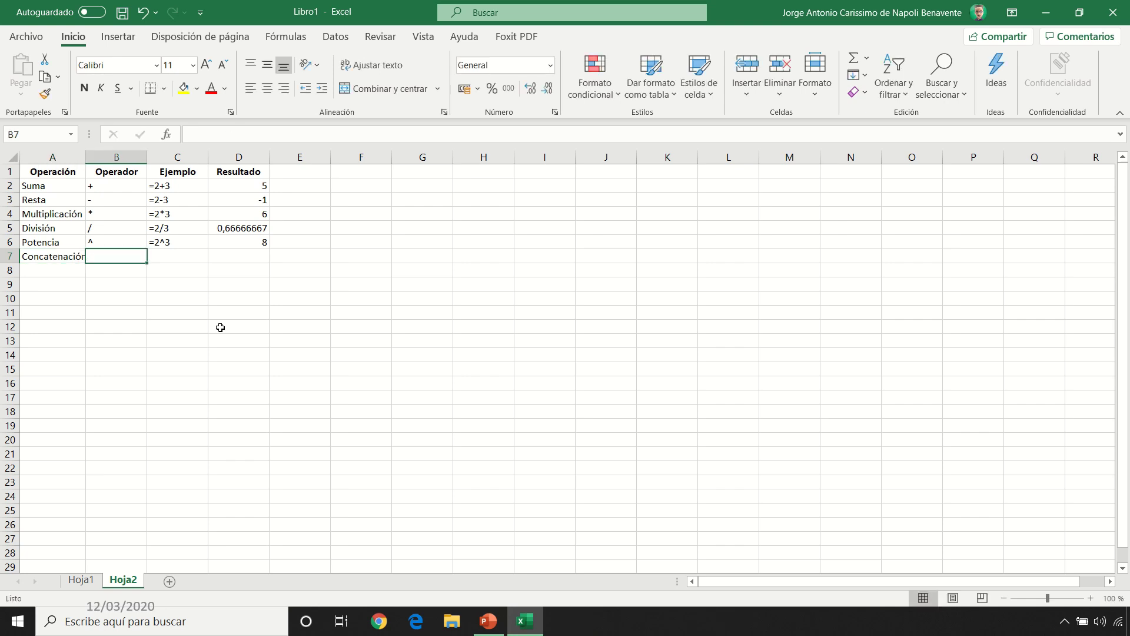
text(&)
key(Return)
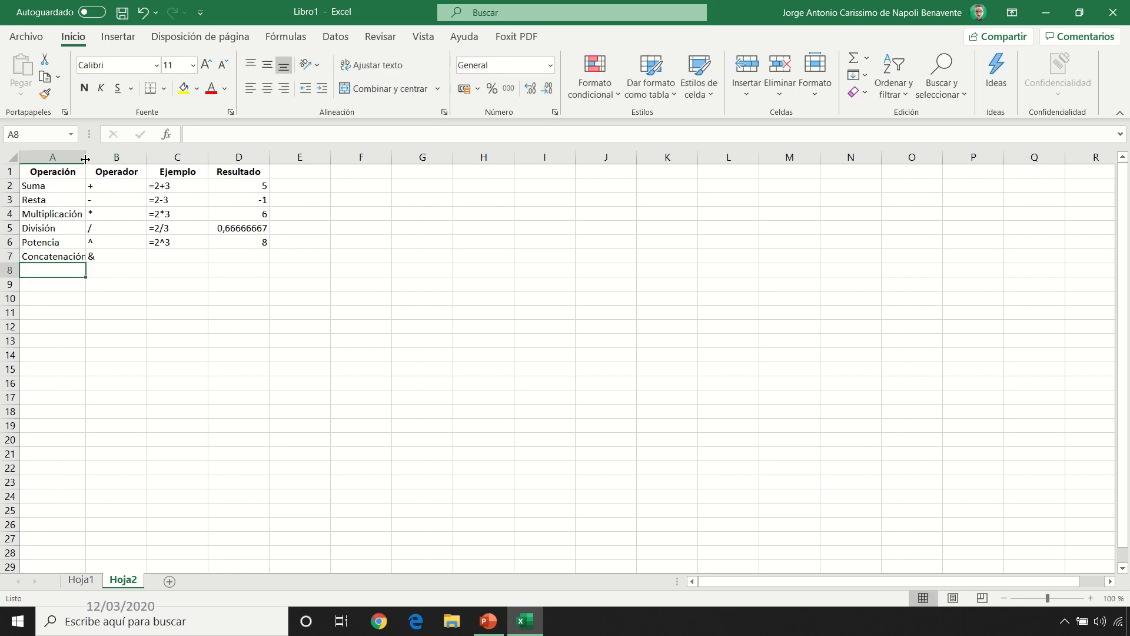
drag(85, 159, 90, 159)
Complete the Concatenación row with the example =2&3 and the formula =2&3 under Resultado
click(166, 255)
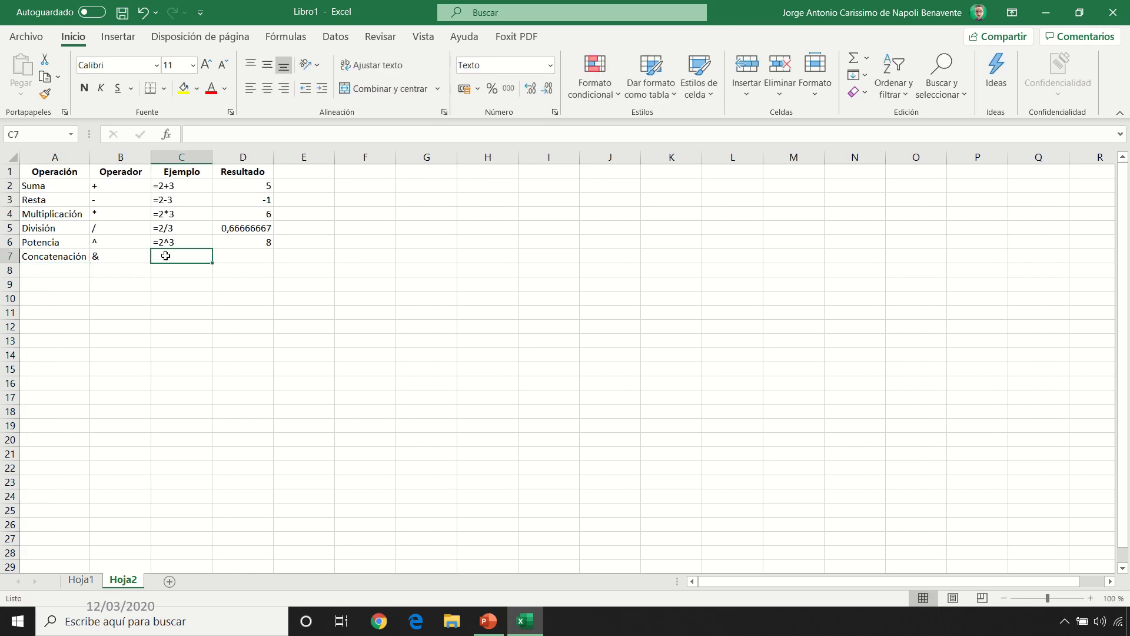
text(=2&3)
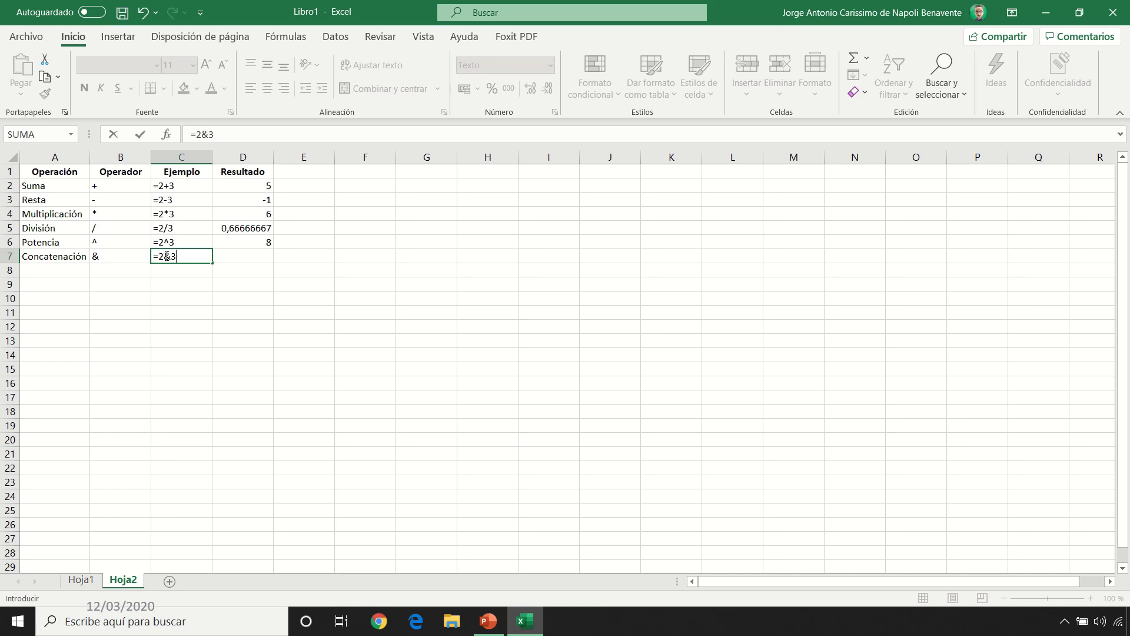
key(Tab)
text(=2&3)
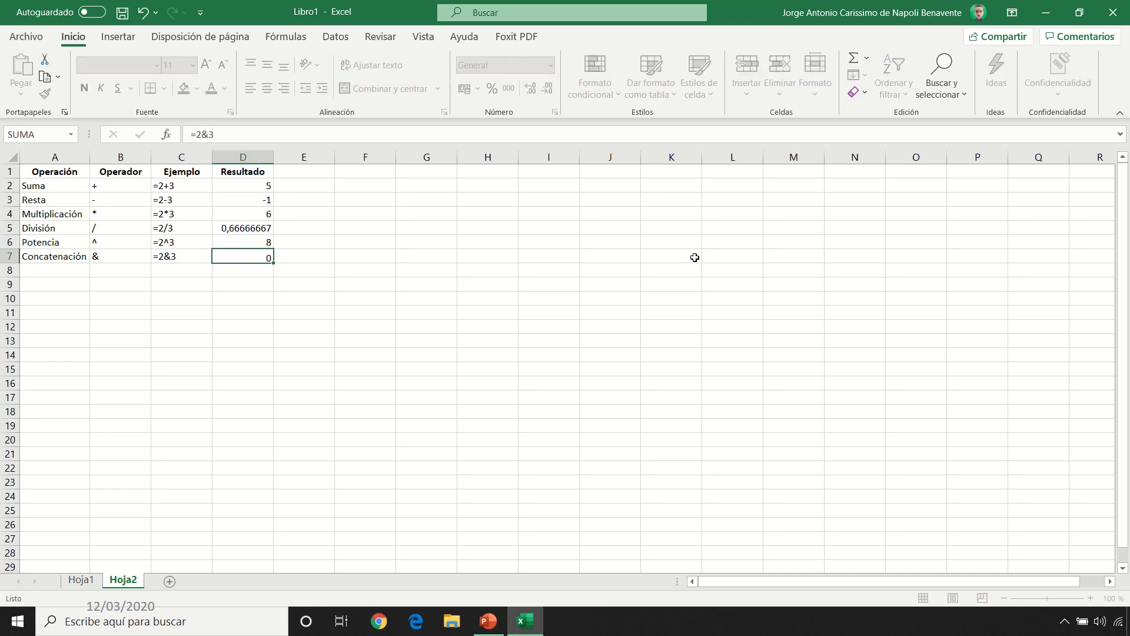
key(Return)
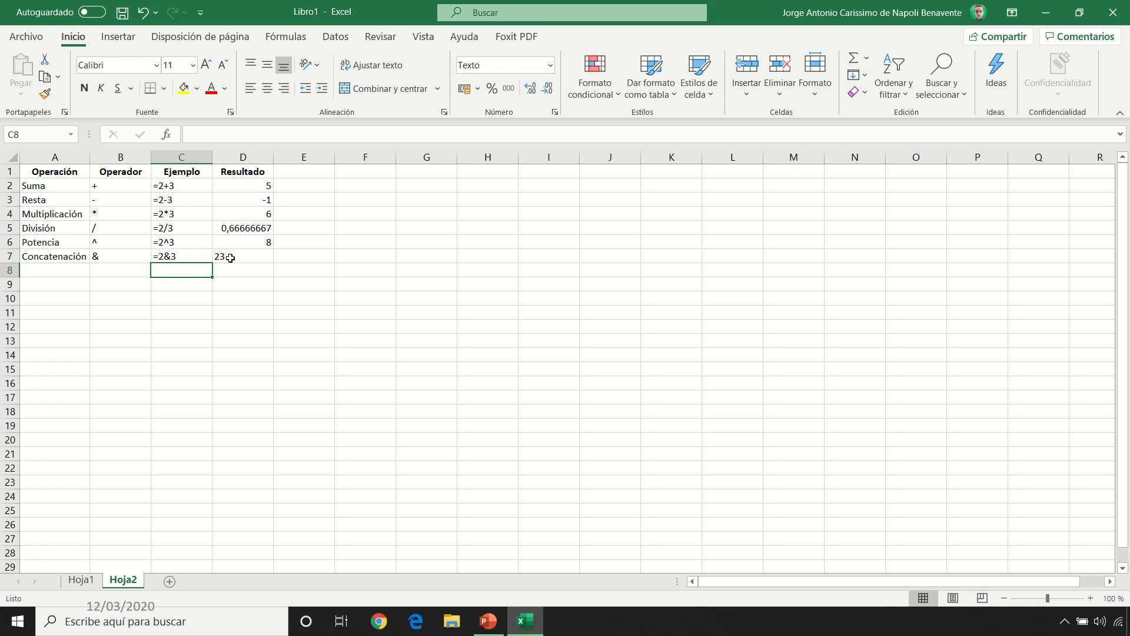
click(107, 256)
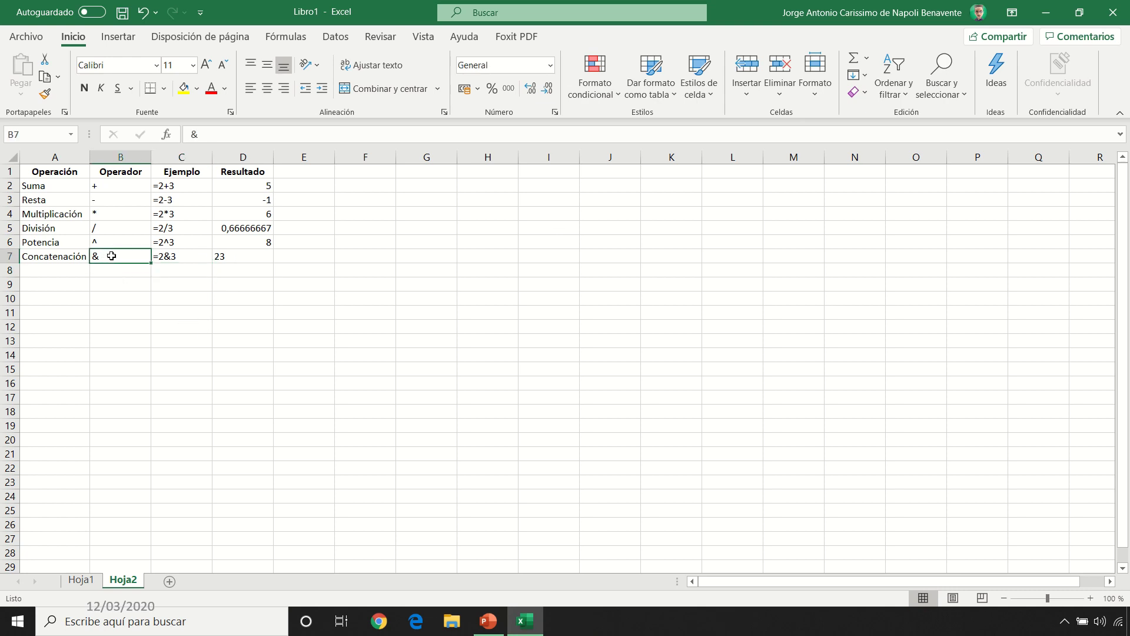
Add a new worksheet and enter the headers Ejemplo in A1 and Resultado in B1
click(169, 581)
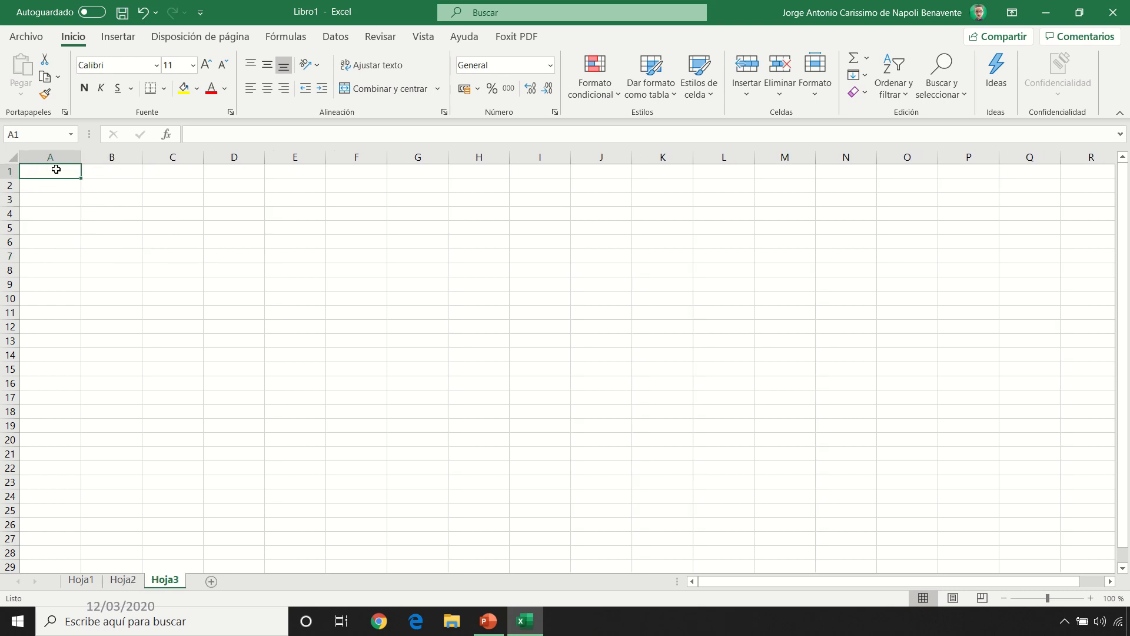
text(E)
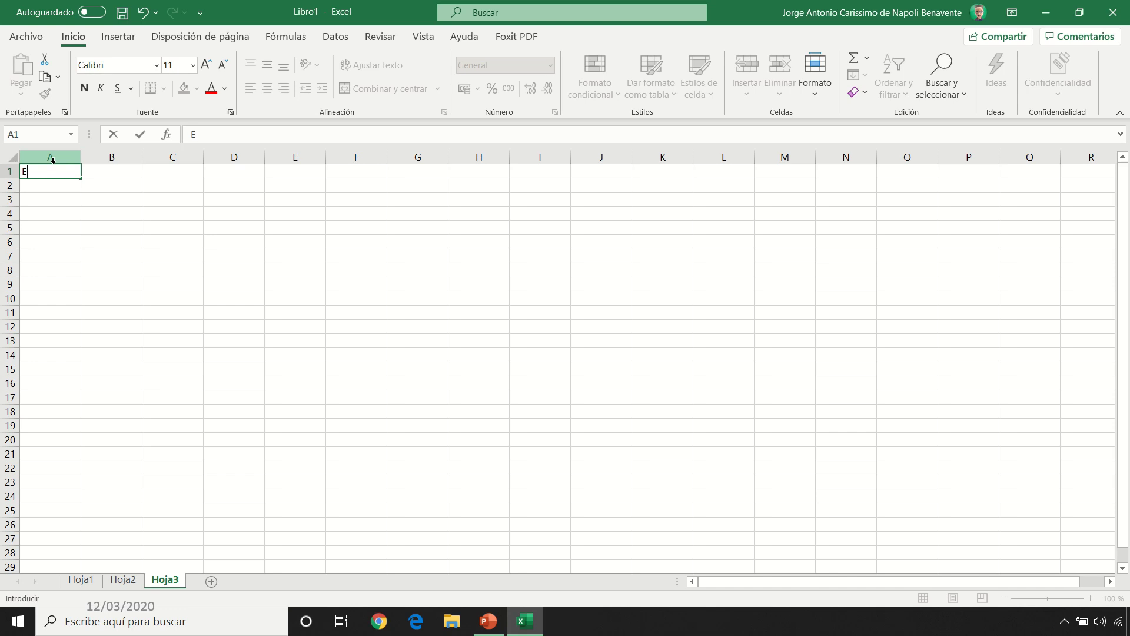
text(jemplo)
key(Tab)
text(R)
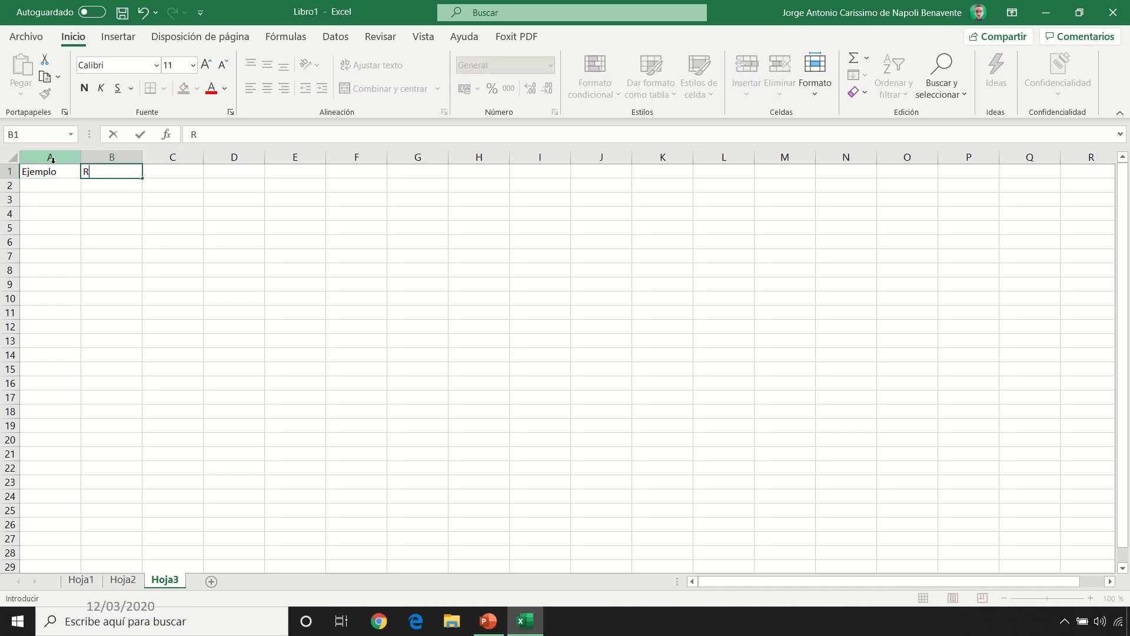
text(esultado)
key(Return)
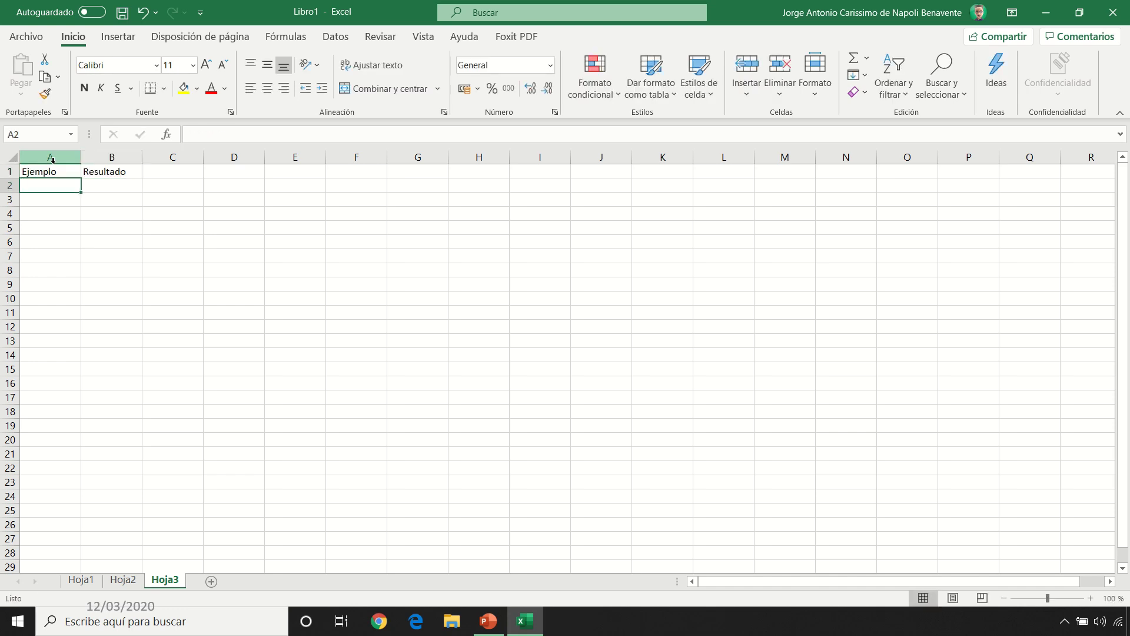
Make the header row 1 bold and centred
click(11, 171)
click(84, 89)
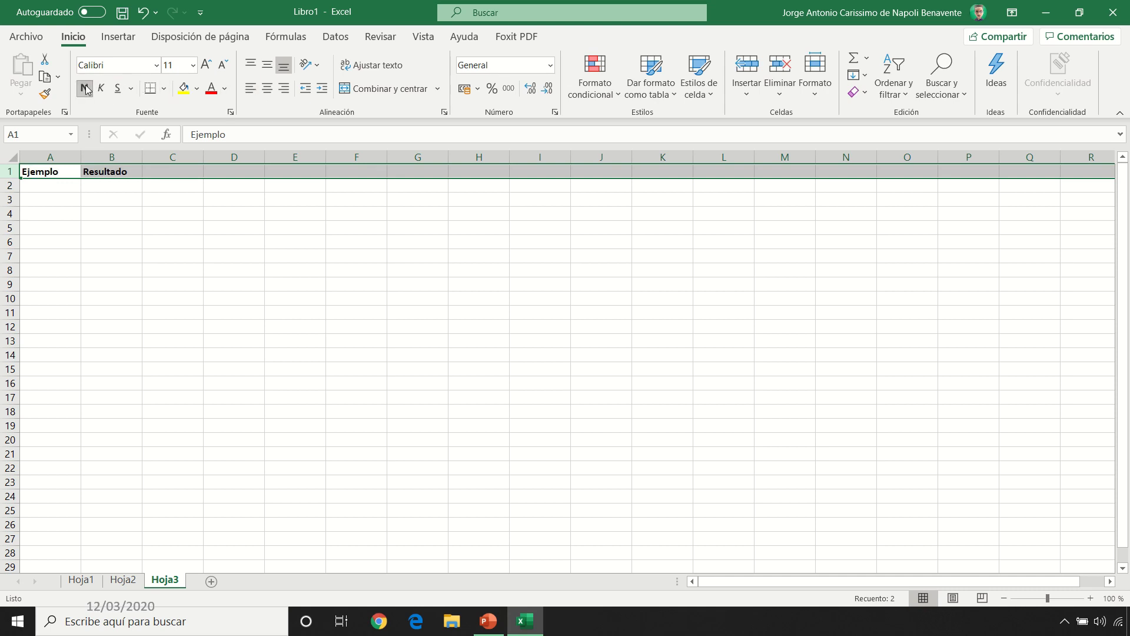
click(266, 90)
Set the number format of the whole Ejemplo column to Texto
click(59, 156)
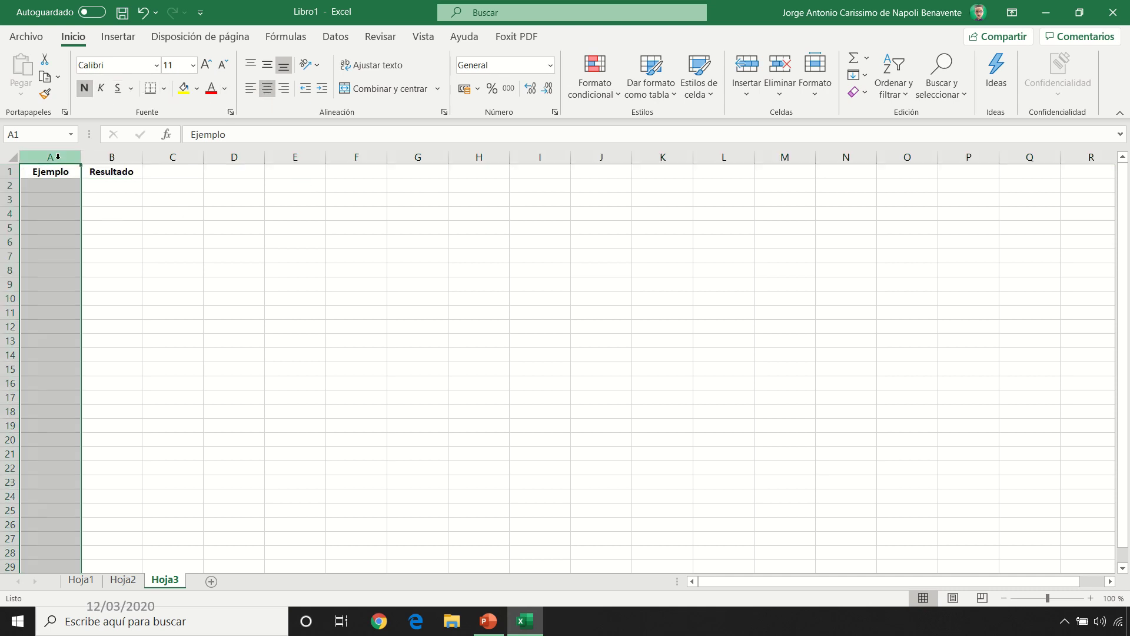
click(550, 64)
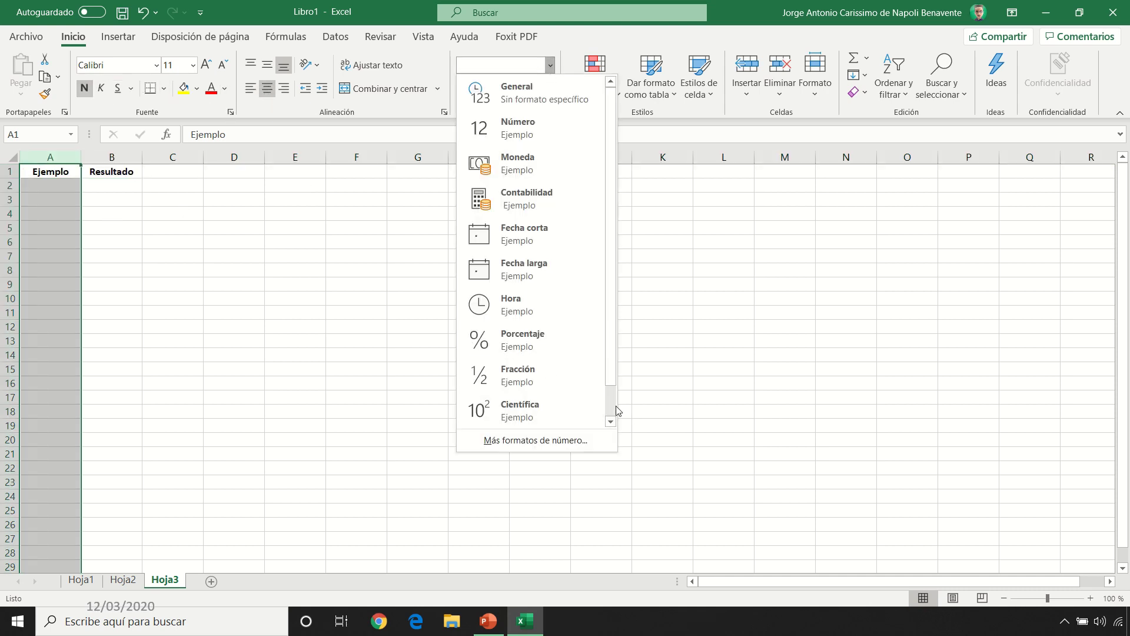
scroll(613, 412, down, 1)
click(560, 417)
click(121, 175)
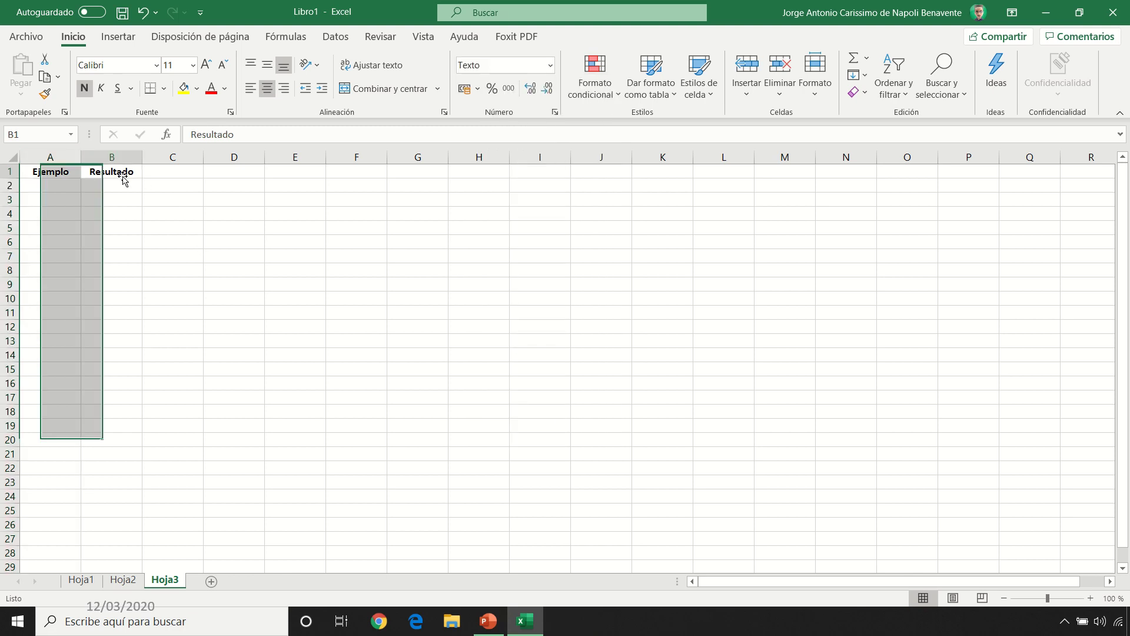
Fill row 2 with the text example =2+3*4 and the formula =2+3*4 under Resultado
click(42, 183)
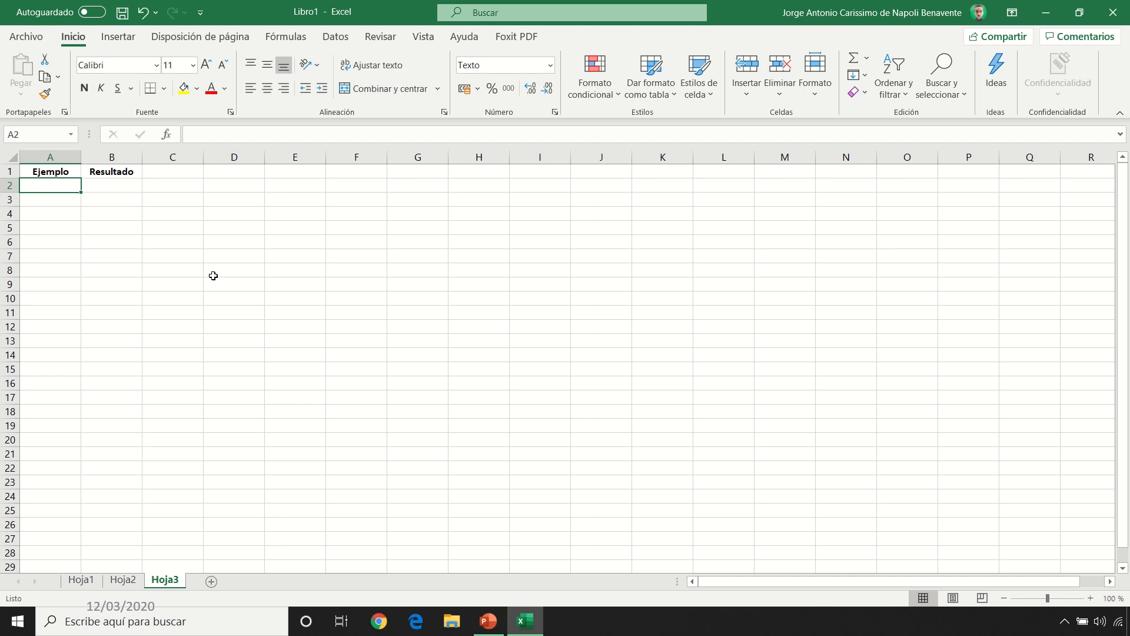
text(=2+3)
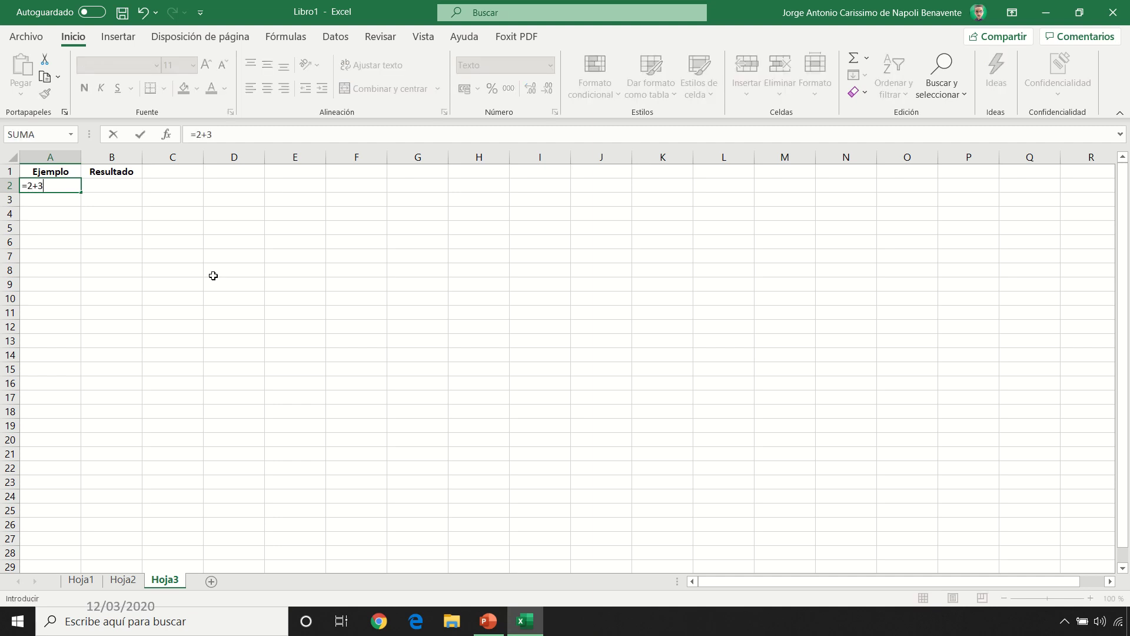
text(*4)
key(Tab)
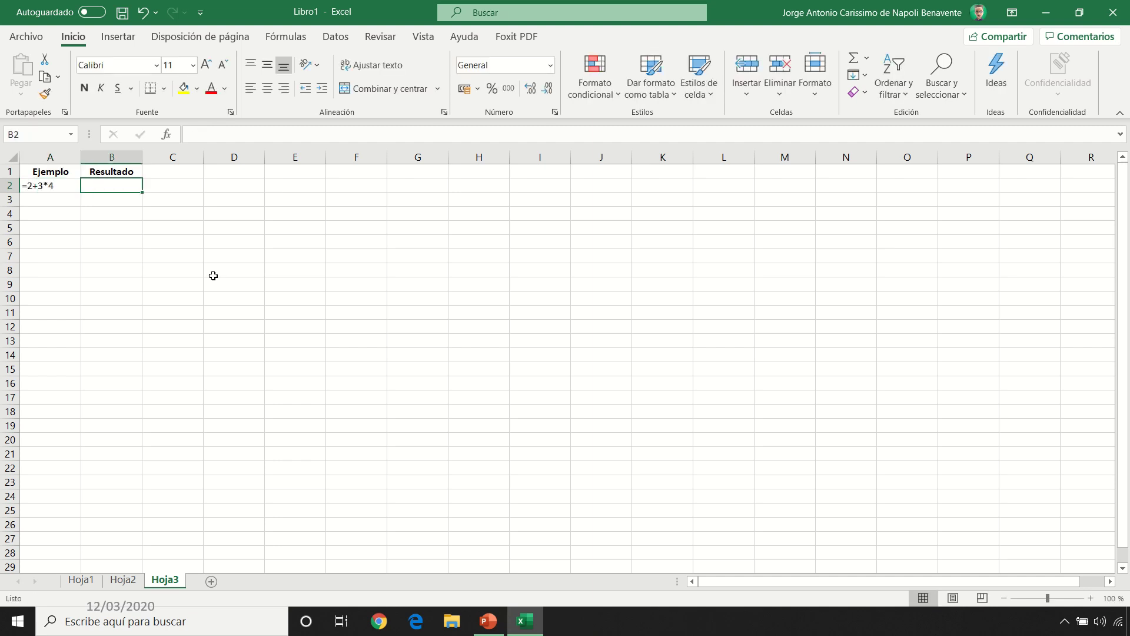
text(=)
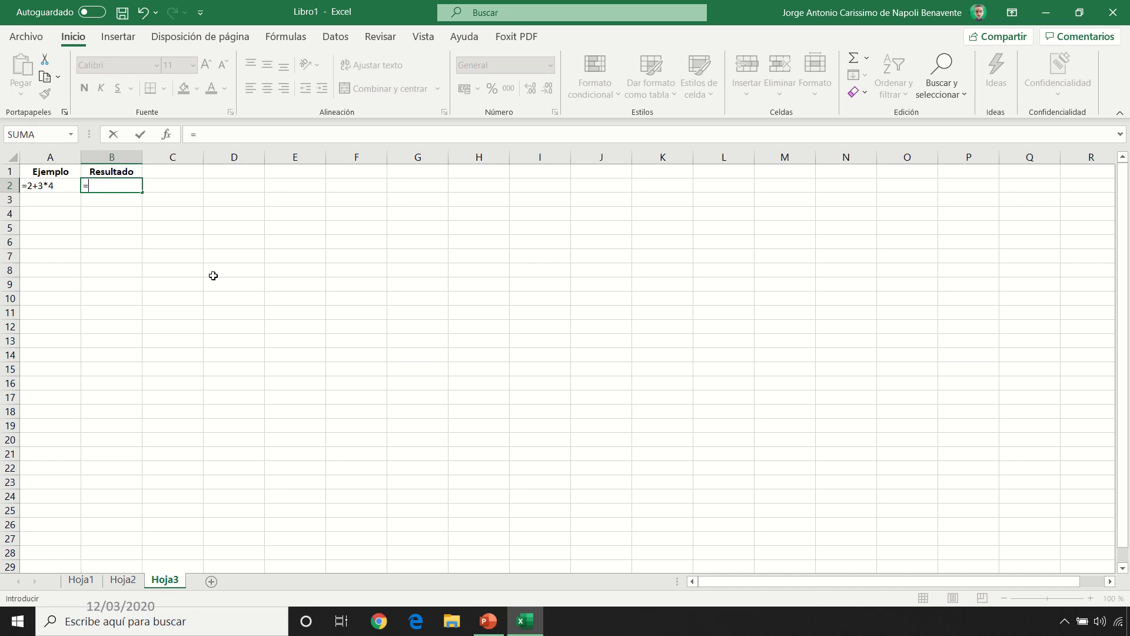
text(2+3*4)
key(Return)
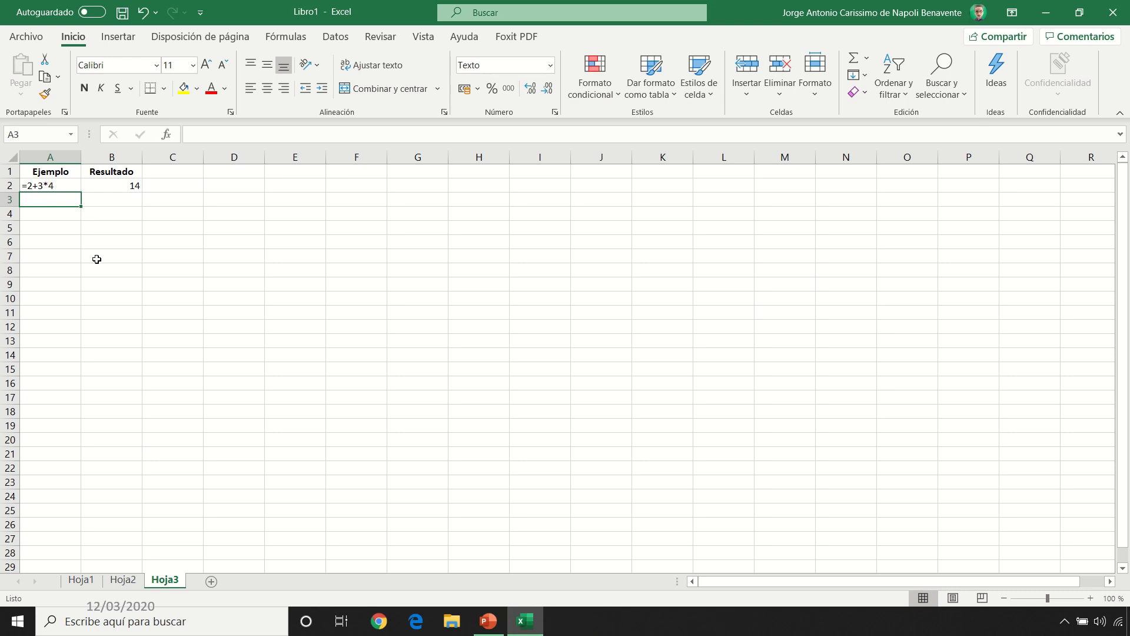
Fill row 3 with the text example =(2+3)*4 and the formula =(2+3)*4 under Resultado
text(=(2+3))
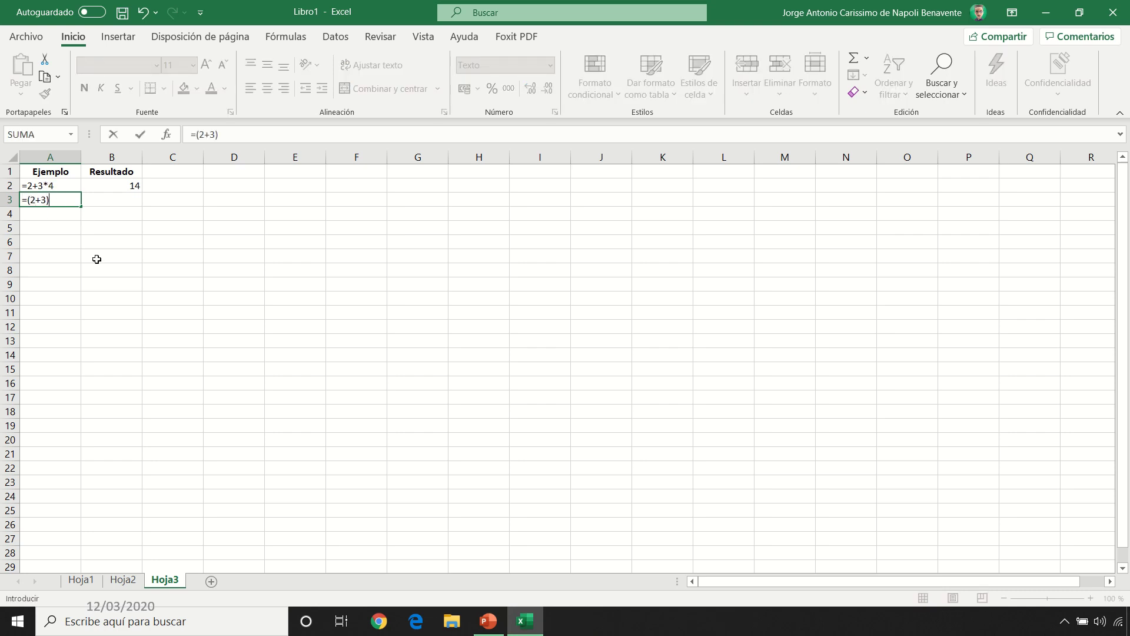
text(*4)
key(Tab)
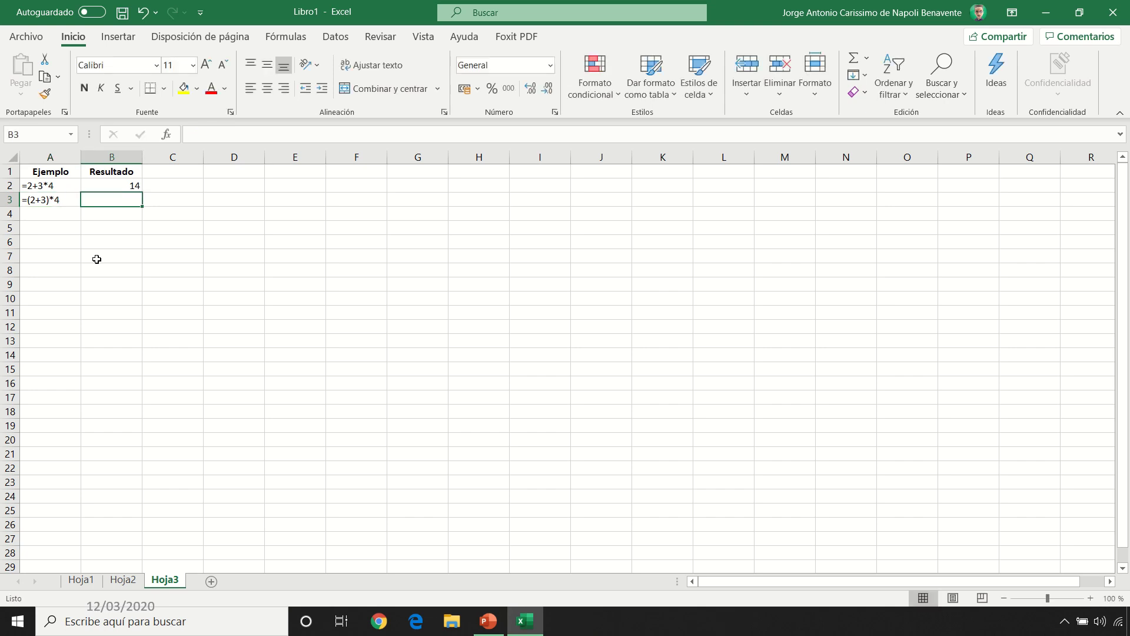
text(=(2+3))
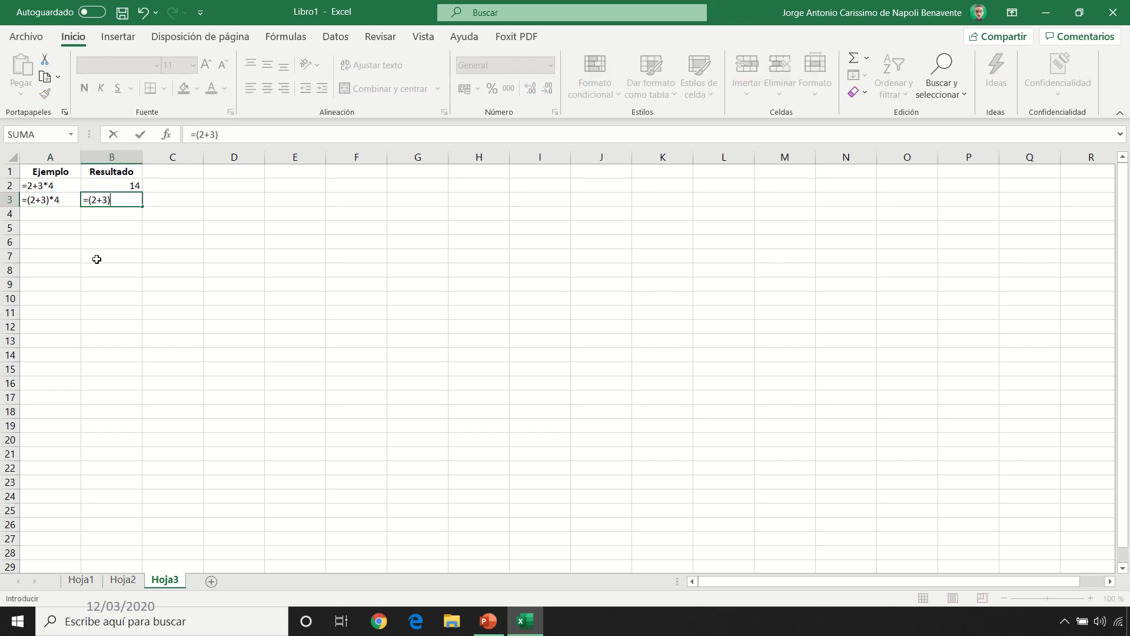
text(*4)
key(Return)
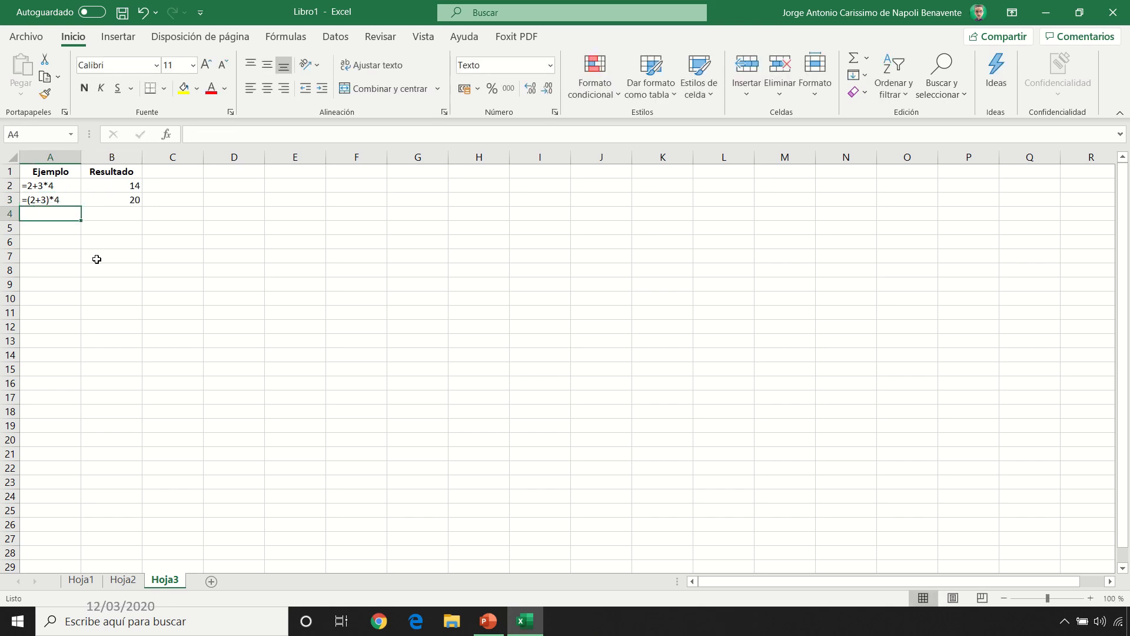
Fill row 4 with the text example =2+(3*4) and the formula =2+(3*4) under Resultado
text(=)
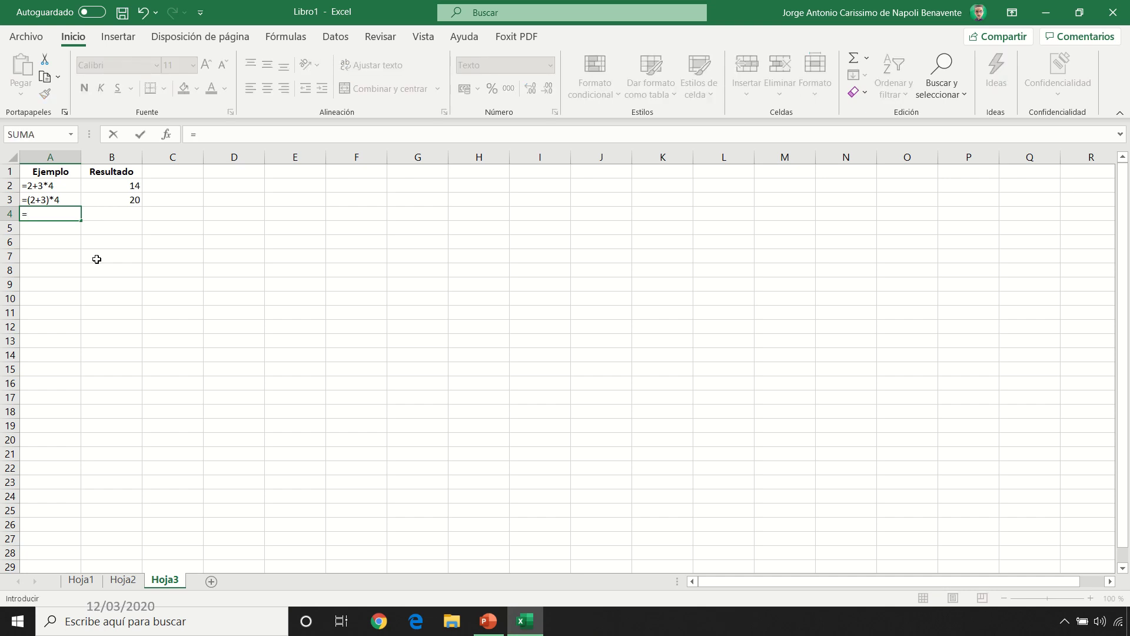
text(2+(3*4)
key(Tab)
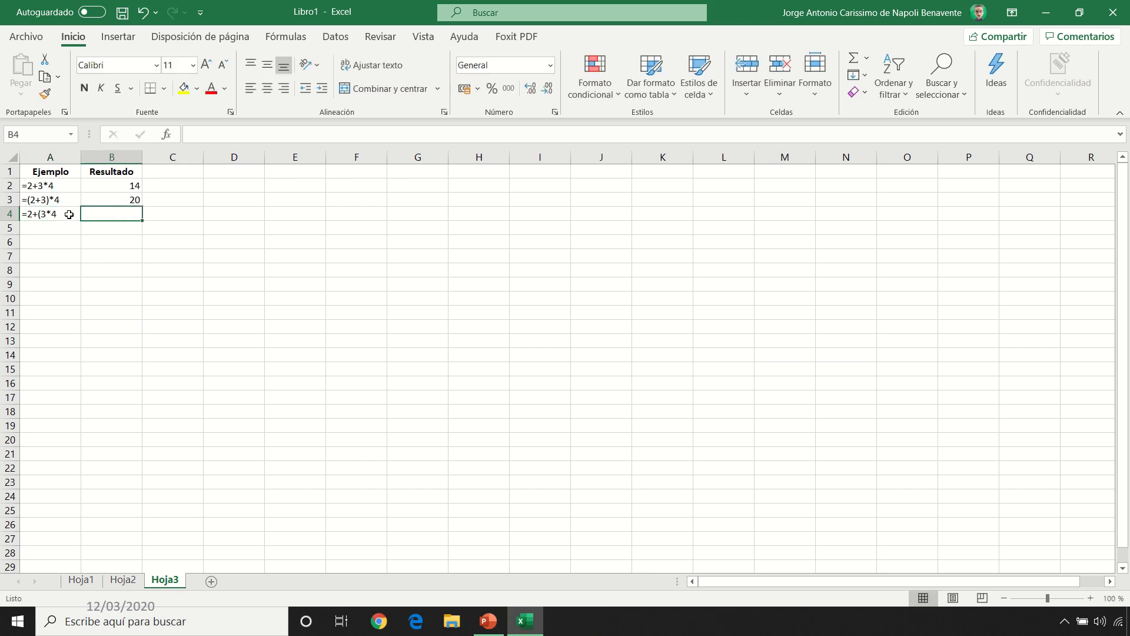
double_click(69, 214)
text())
key(Tab)
text(=2+(3*4))
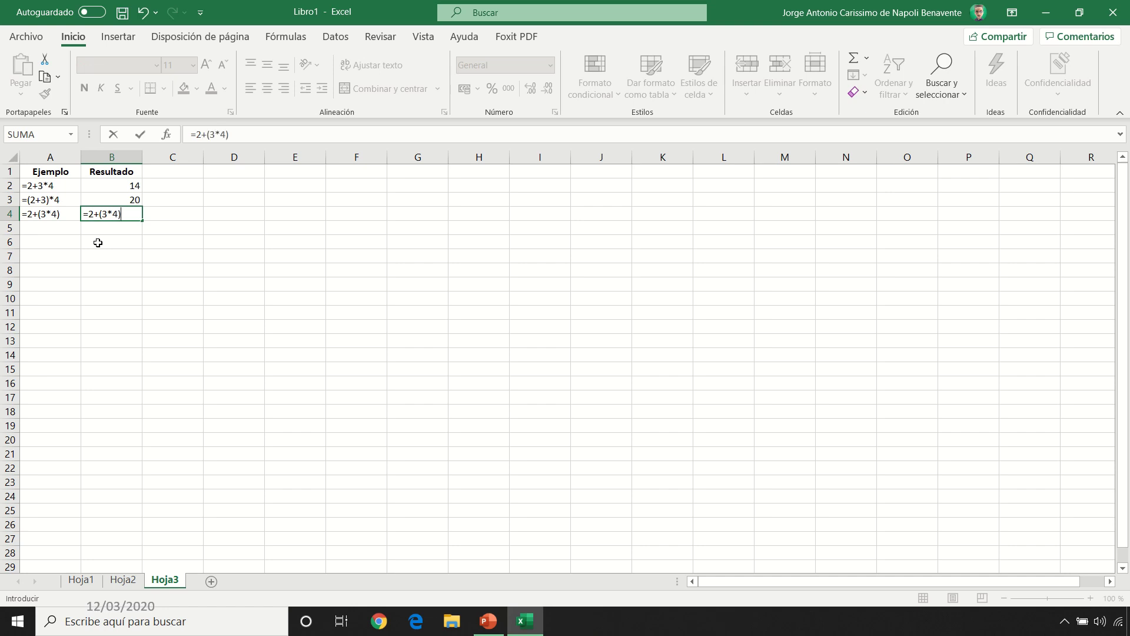
key(Return)
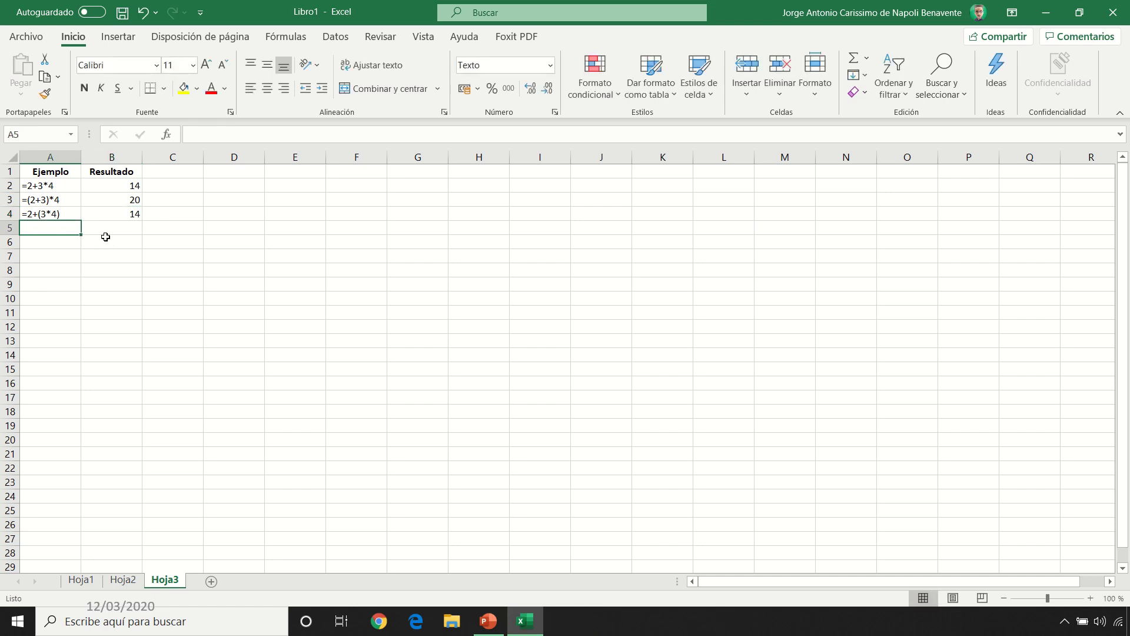
click(60, 214)
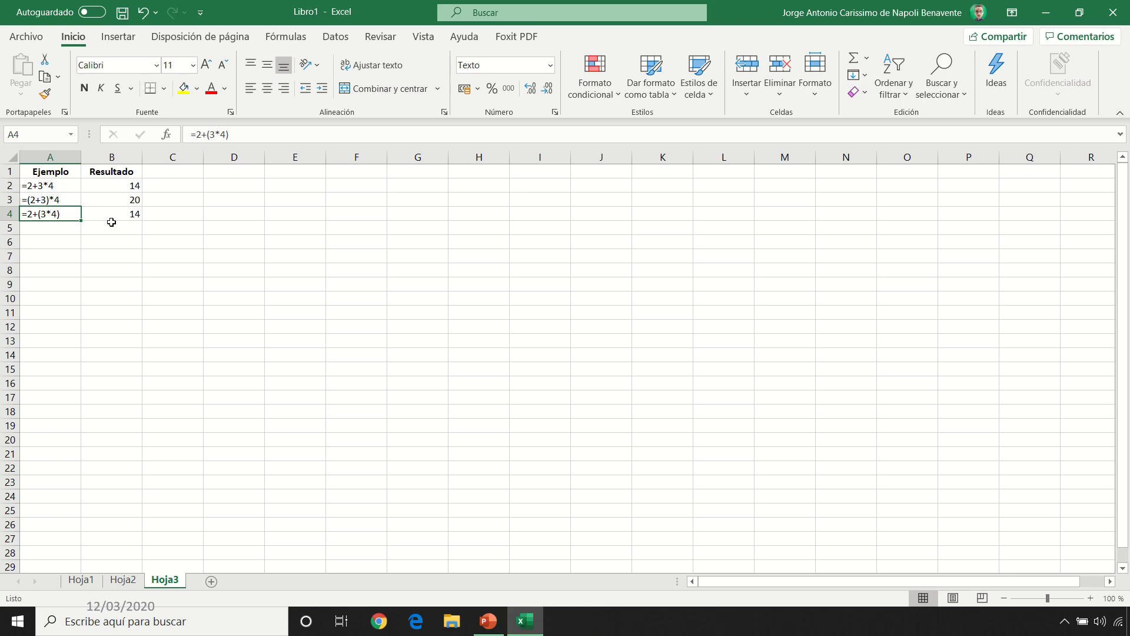
click(46, 231)
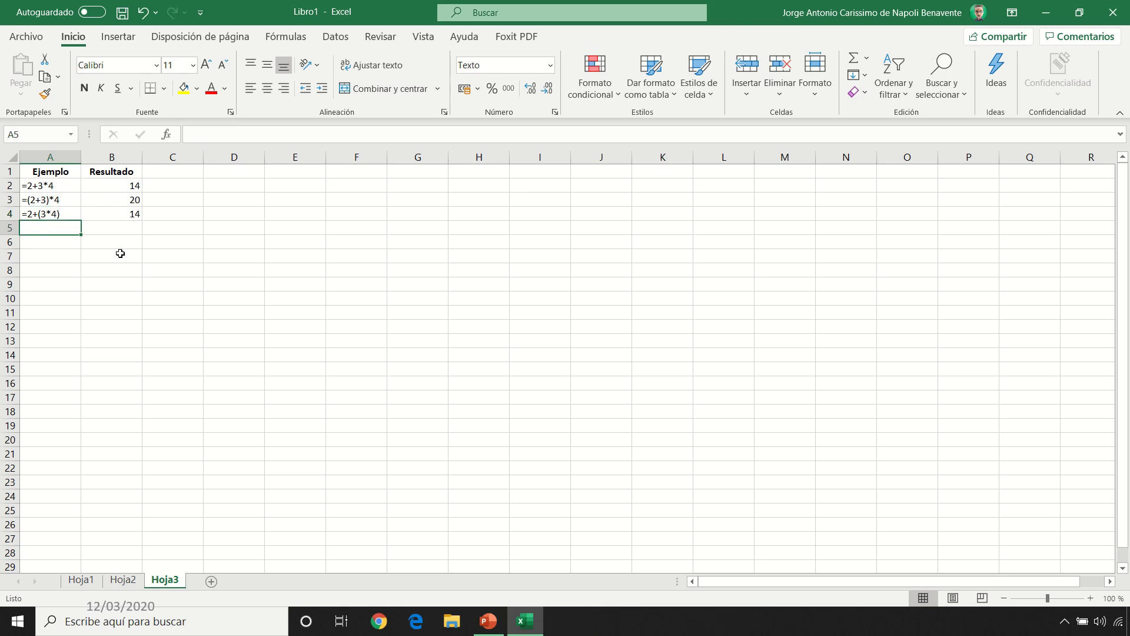
text(=)
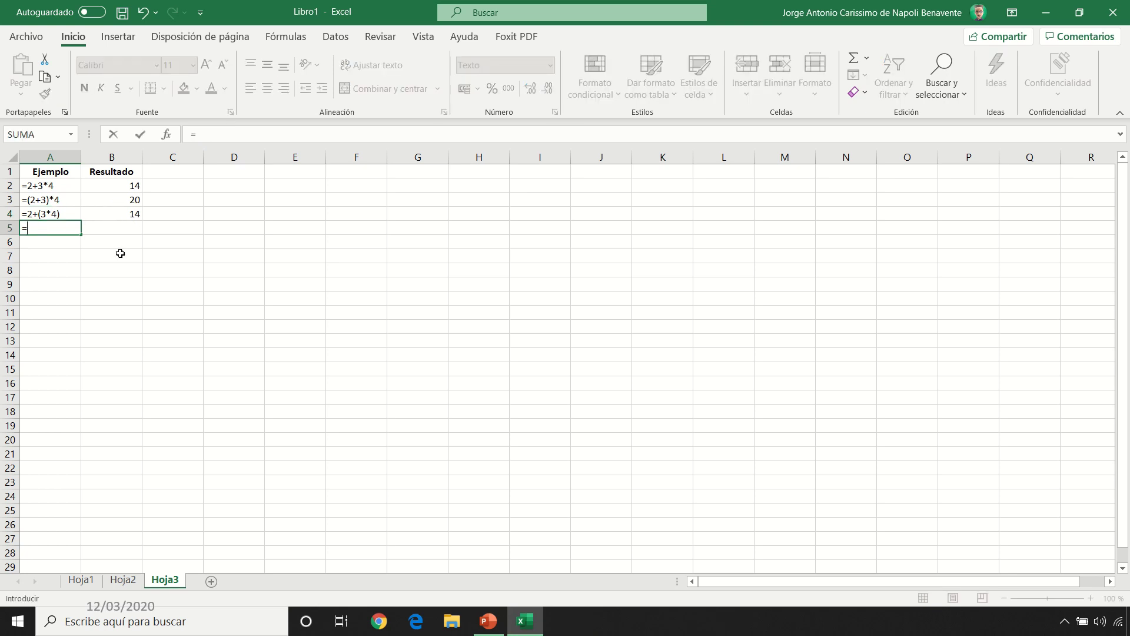
key(Escape)
Add the column heading Prioridad in cell E1 of the operator table on Hoja2
click(123, 579)
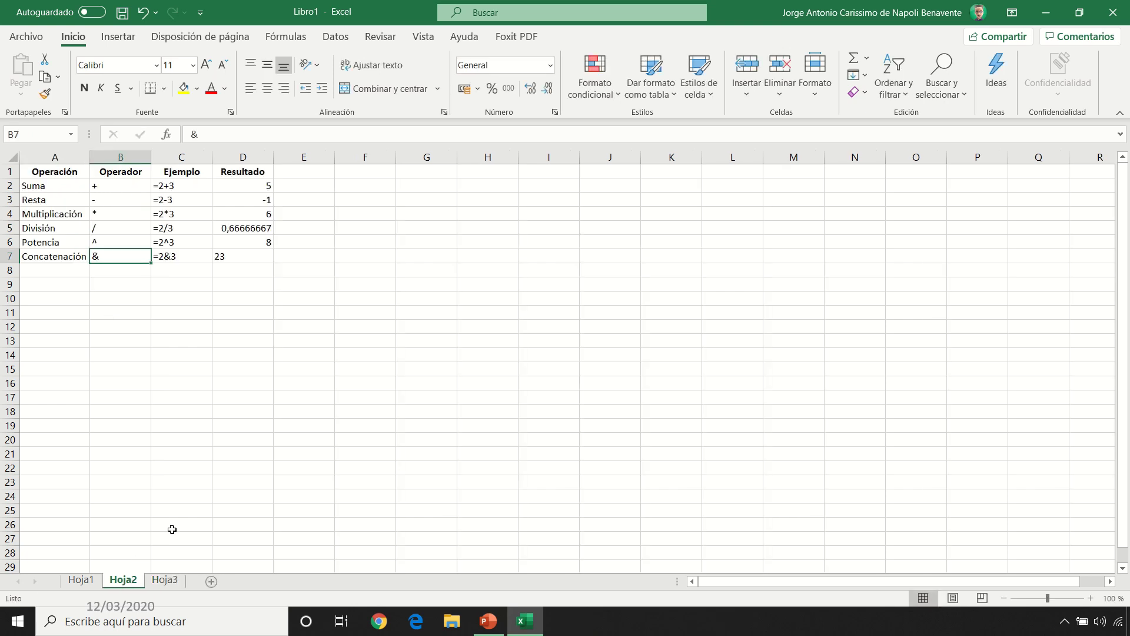
click(302, 171)
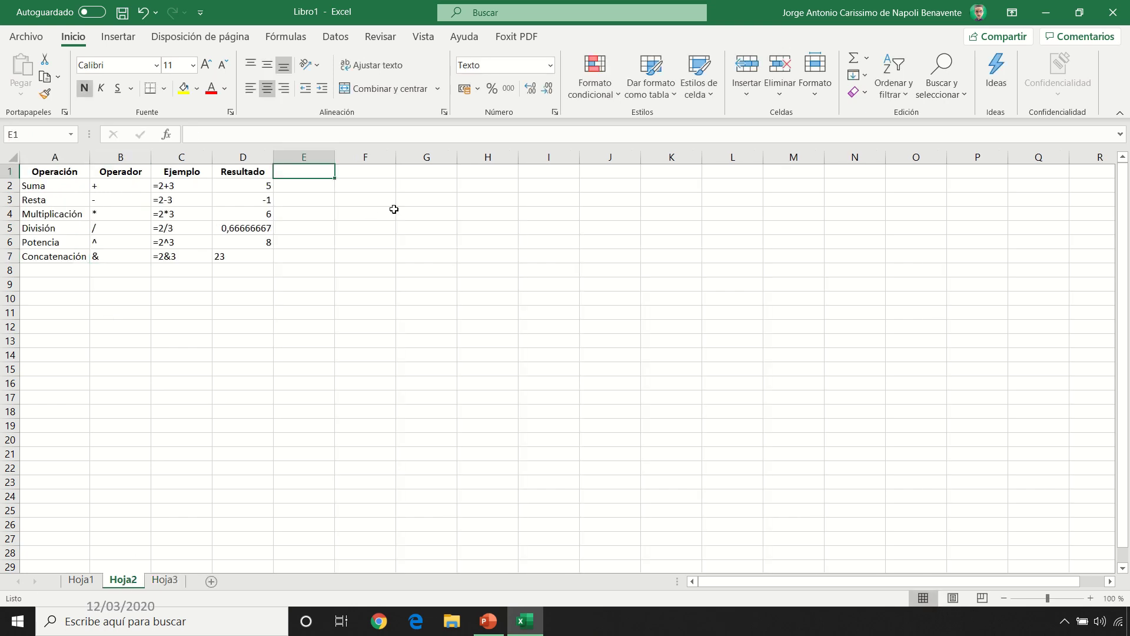
text(Prioridad)
key(Return)
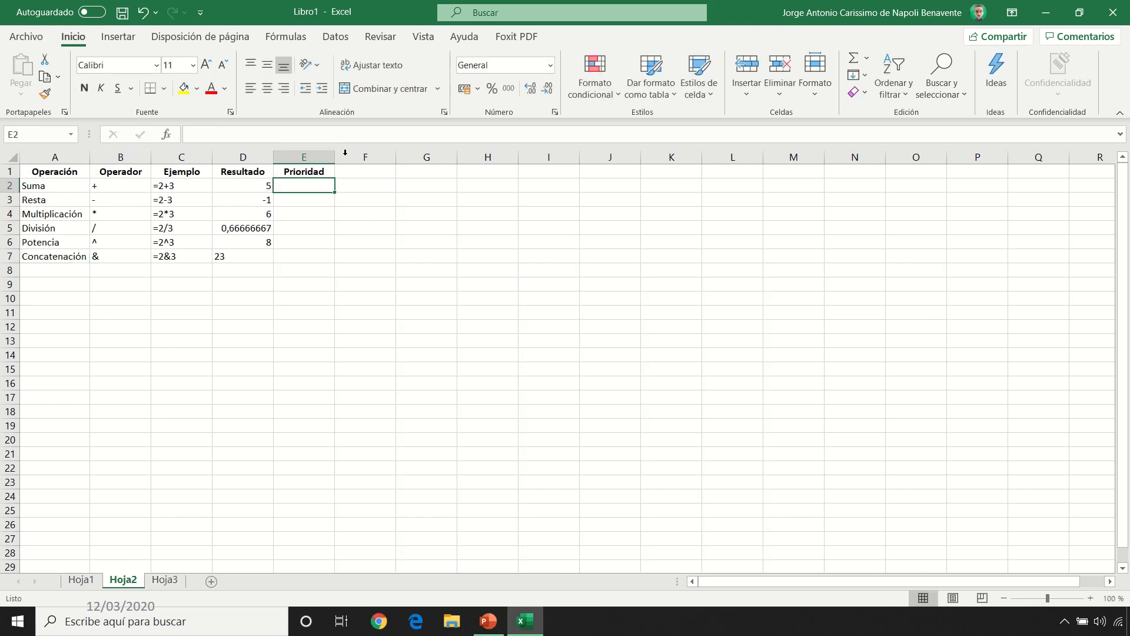
Enter the priorities under Prioridad: 1 for Potencia, 2 for División and Multiplicación, 3 for Resta and Suma
click(298, 241)
text(1)
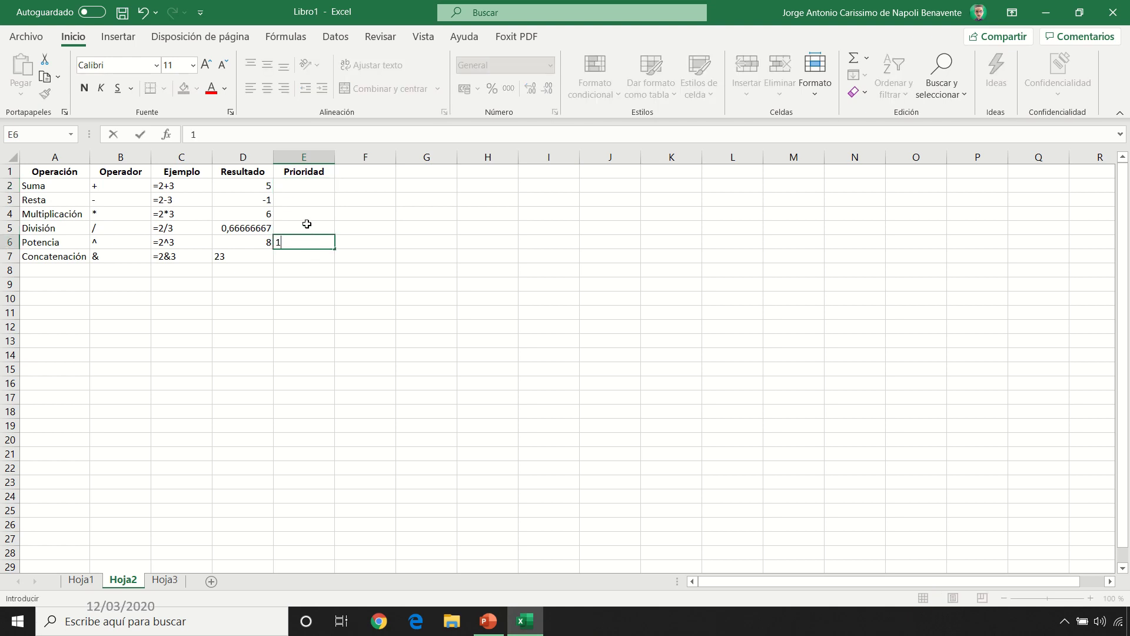
click(306, 224)
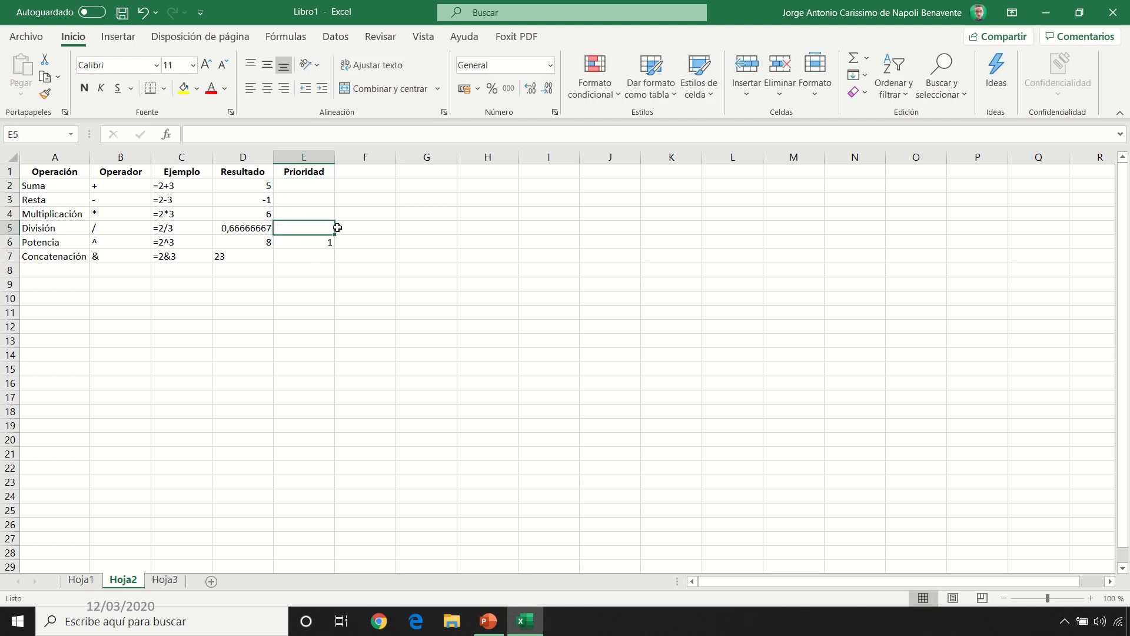
text(2)
key(Up)
text(2)
key(Up)
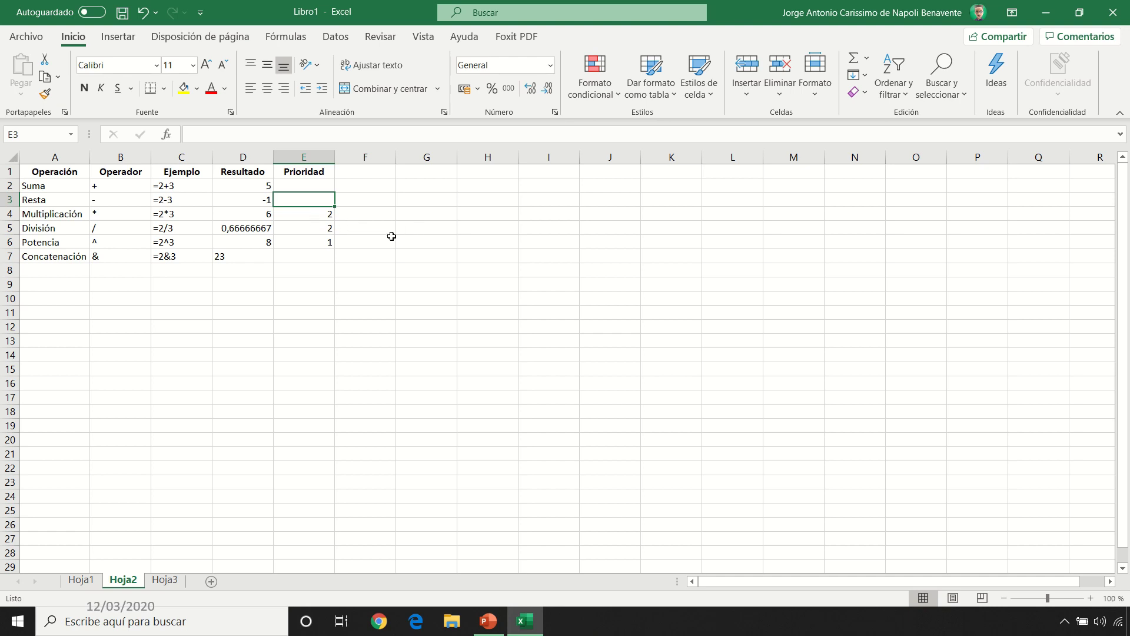
text(3)
key(Up)
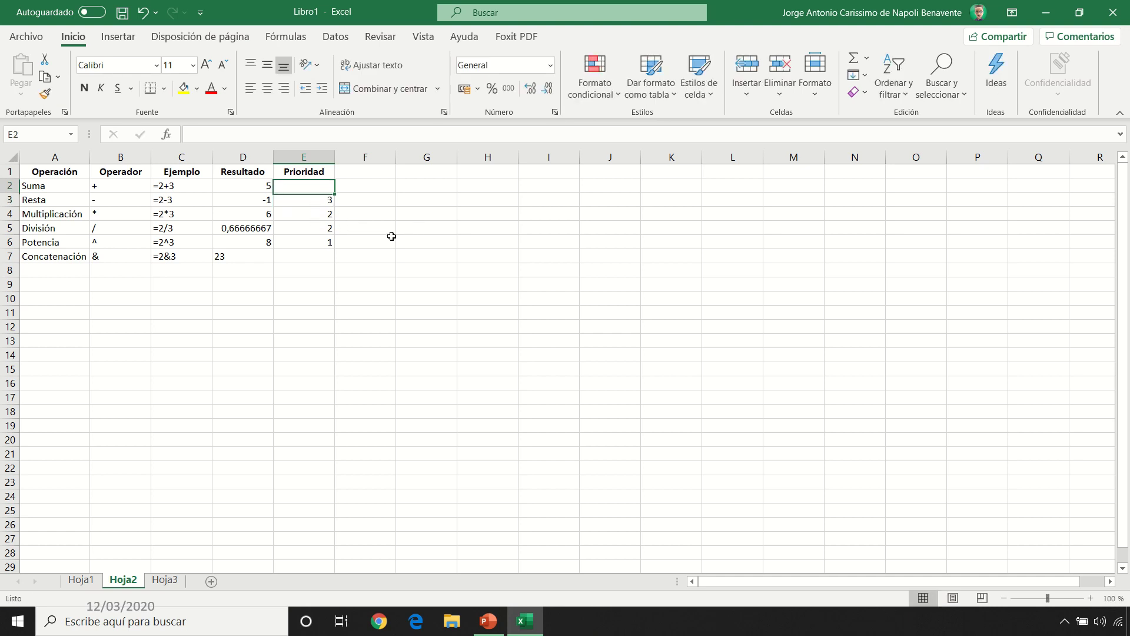
text(3)
key(Right)
Fill row 5 of Hoja3 with the text example =100/10*2 and the formula =100/10*2 under Resultado
click(176, 582)
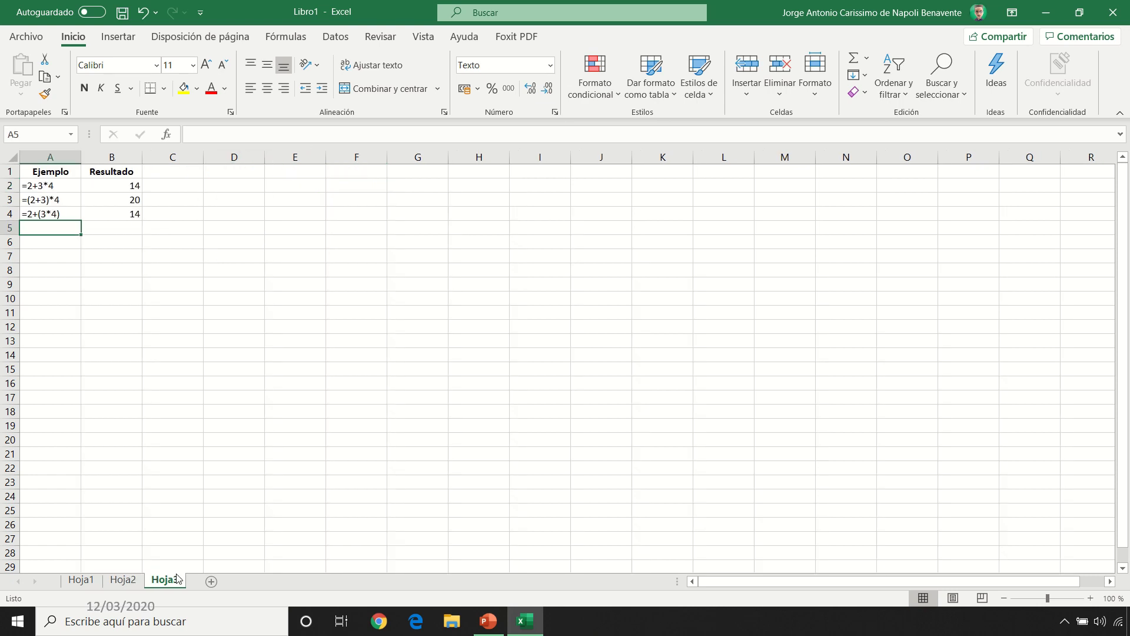
text(=1)
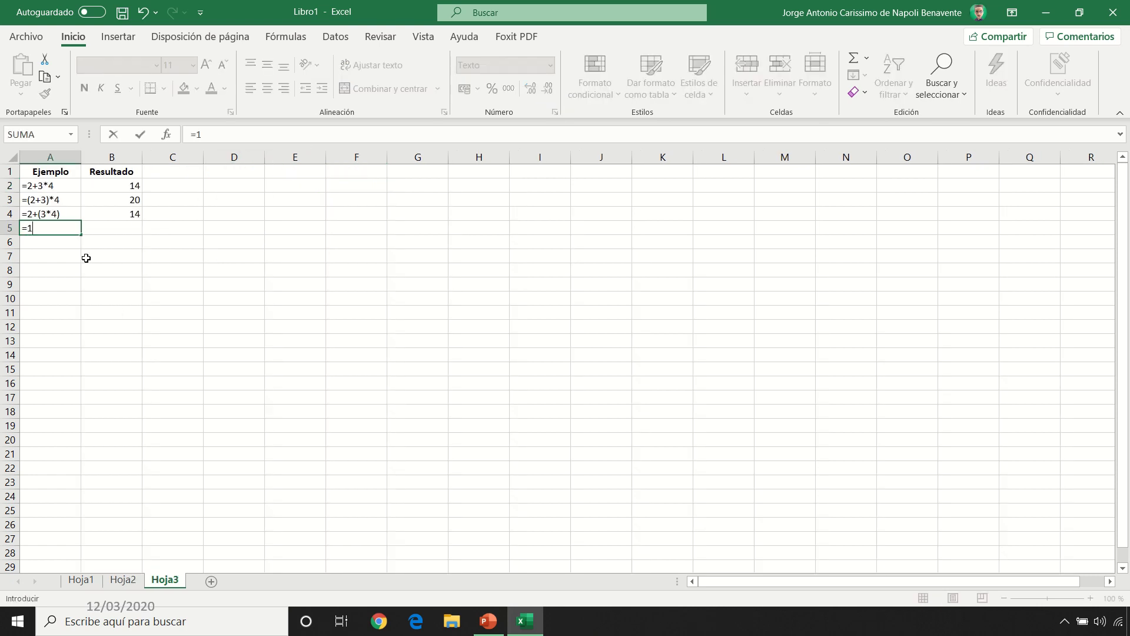
text("00/10*2)
key(Return)
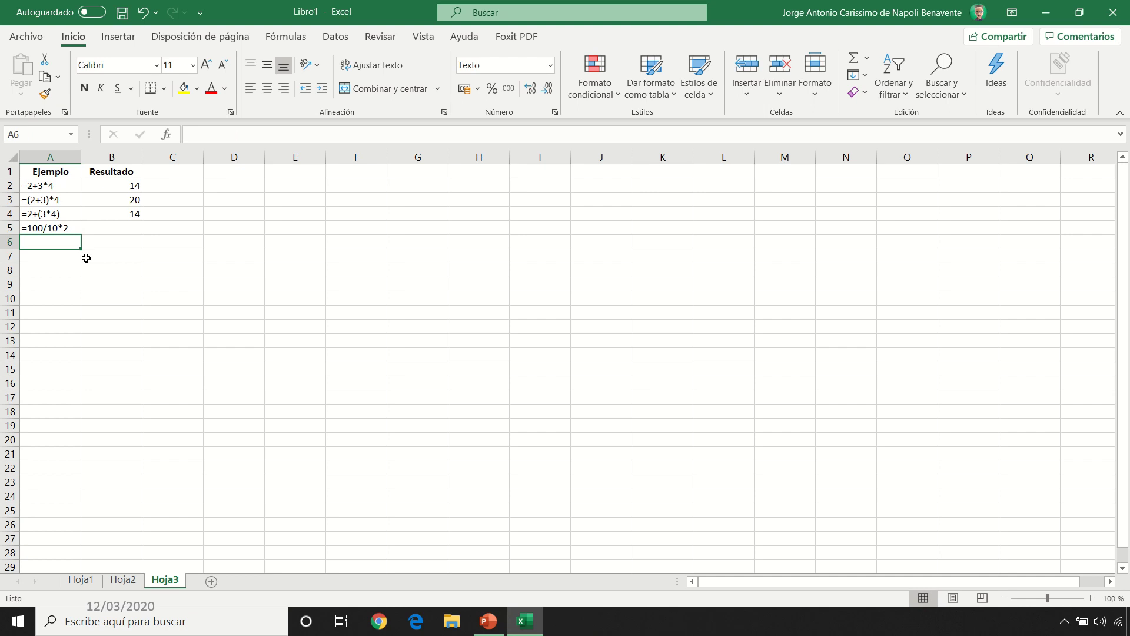
key(Up)
key(Right)
text(=1)
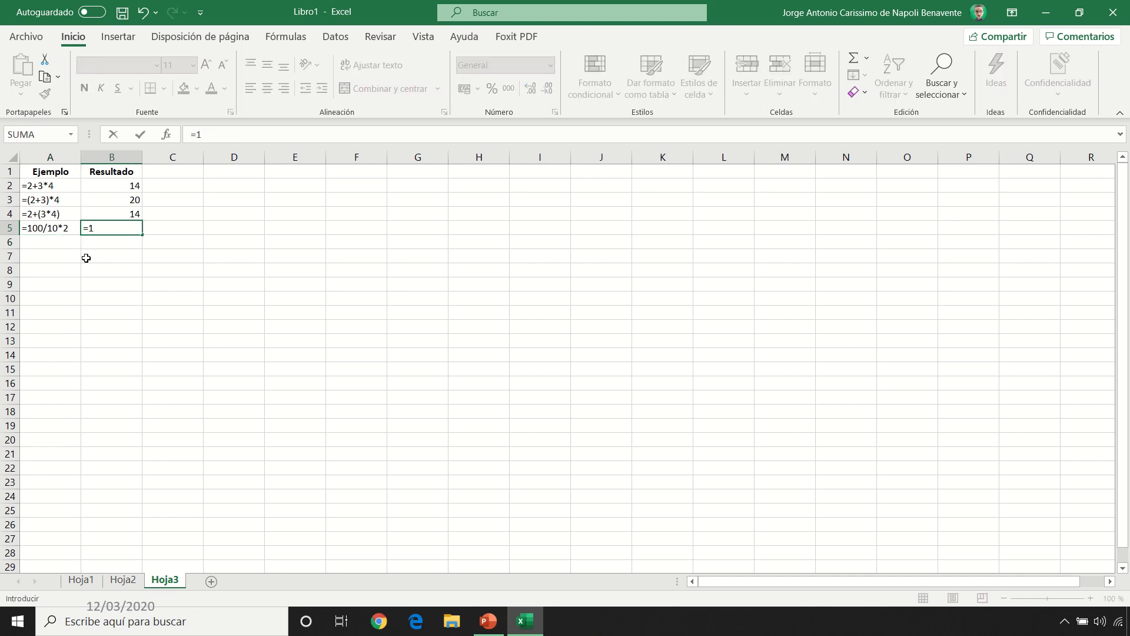
text(00/10*2)
key(Return)
key(Left)
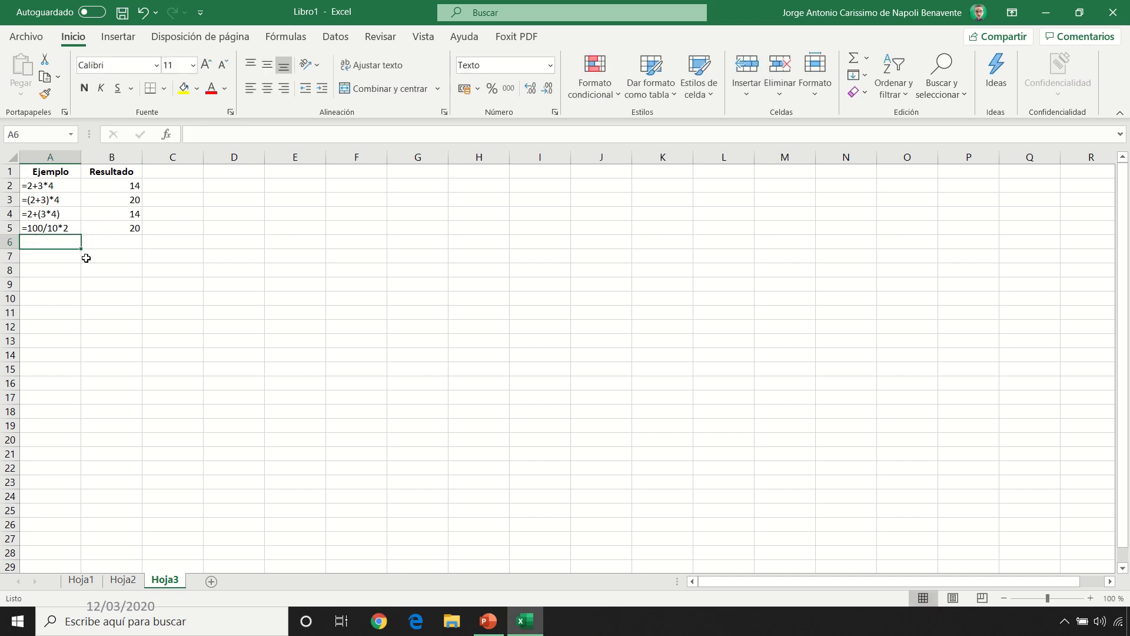
Fill row 6 with the text example =100/5/2 and the formula =100/5/2 under Resultado
text(=100/)
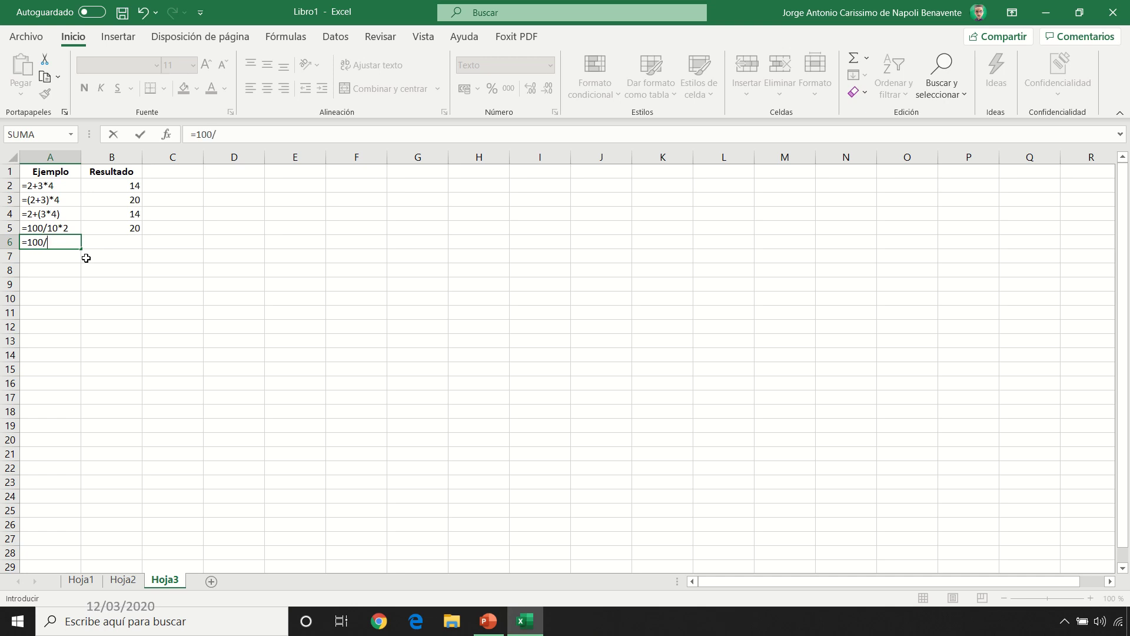
text(5/2)
key(Tab)
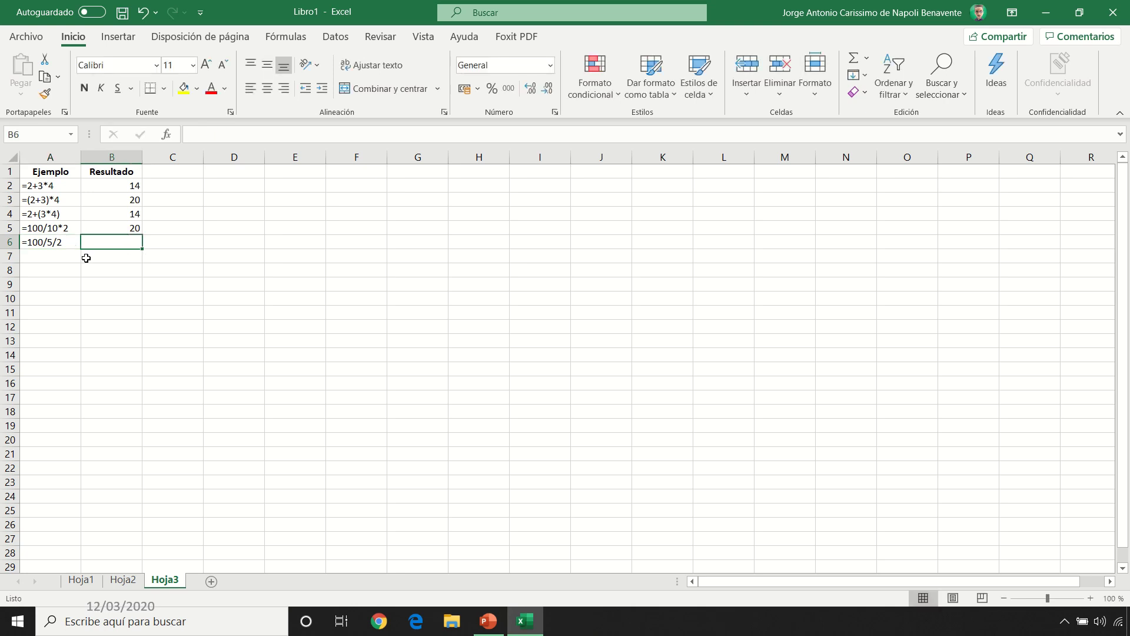
text(=)
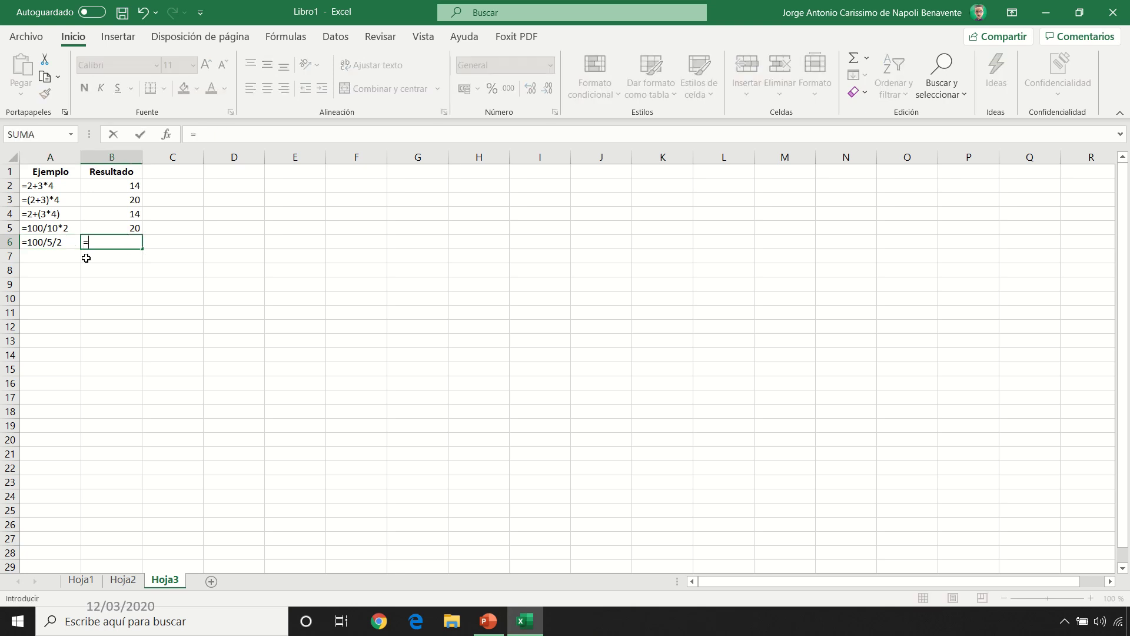
text(100/5/2)
key(Return)
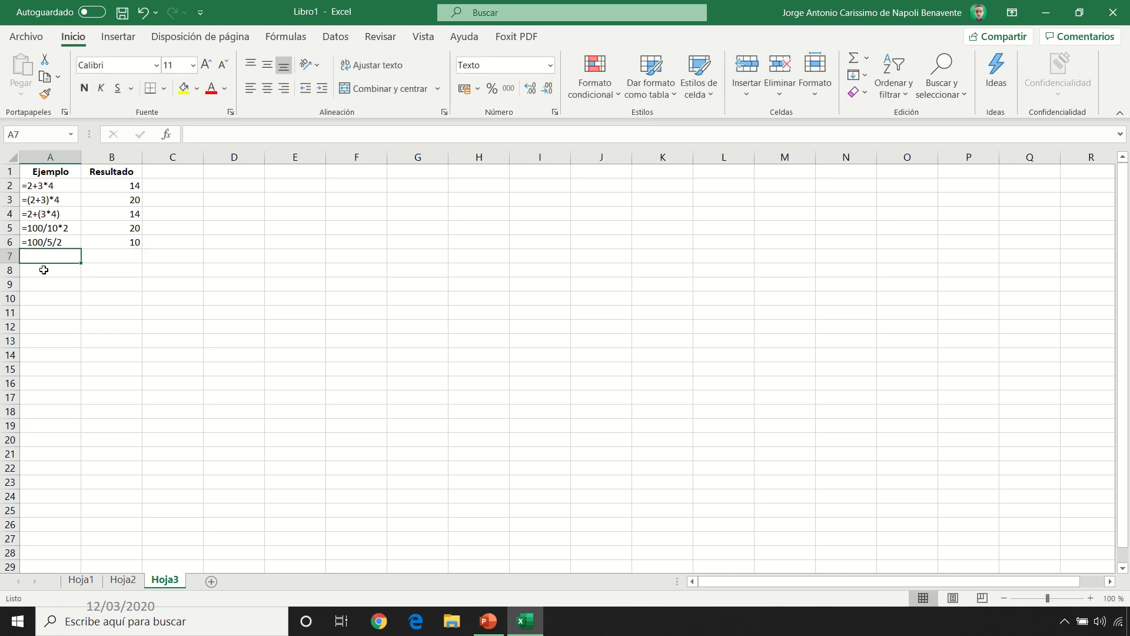
Check the operator priorities on Hoja2, and fill row 8 of Hoja3 with the text example =7^1/2 and the formula =7^1/2 under Resultado
click(44, 270)
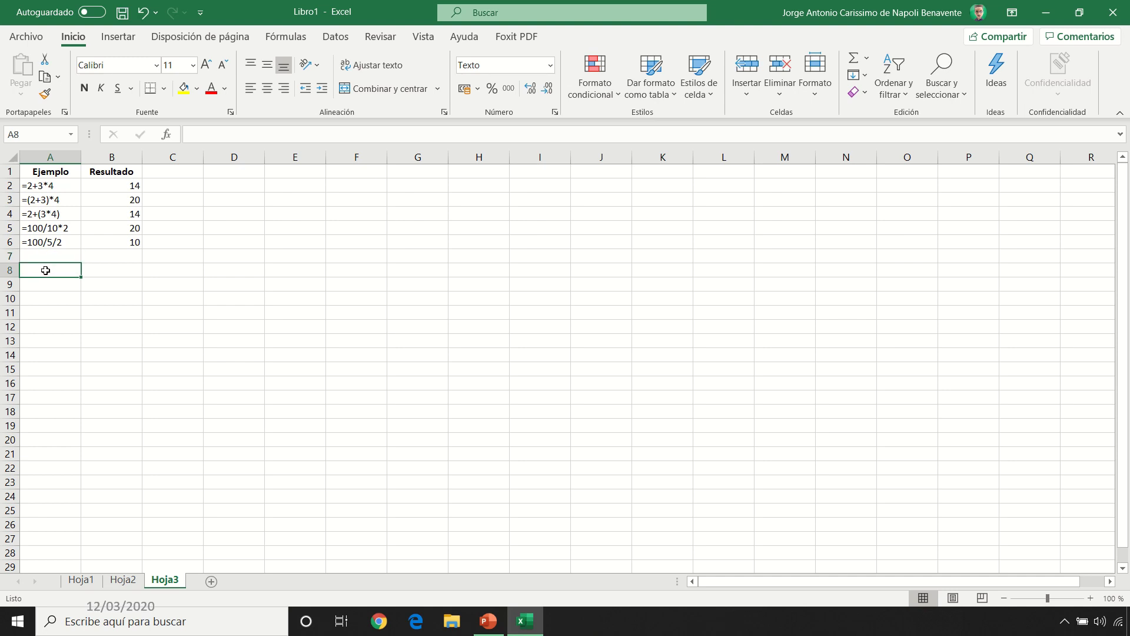
click(129, 581)
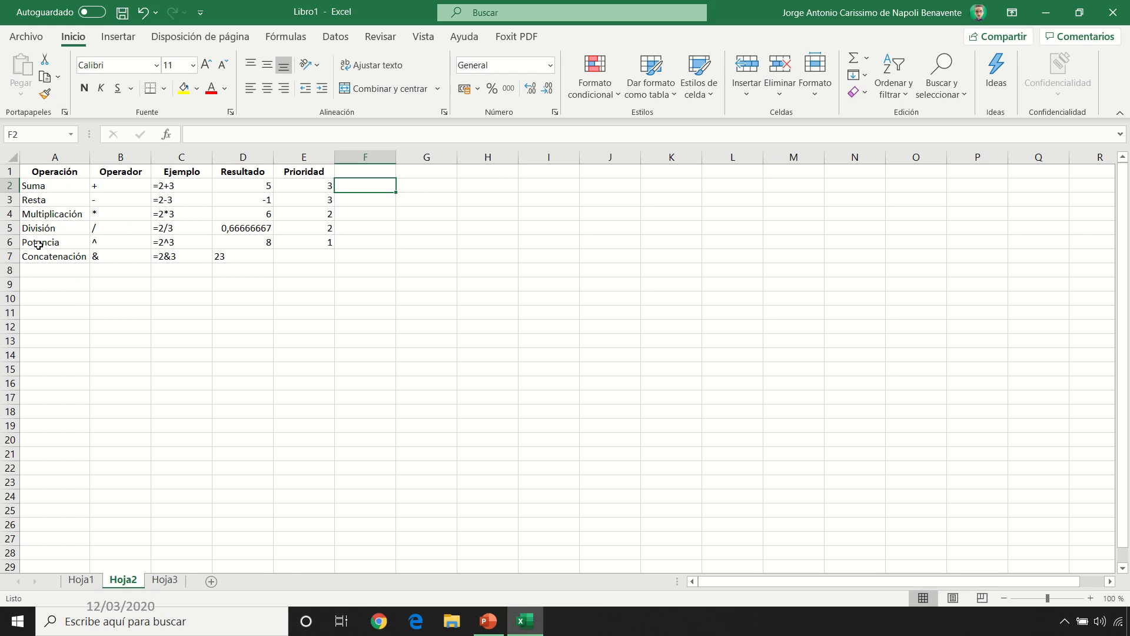
click(164, 580)
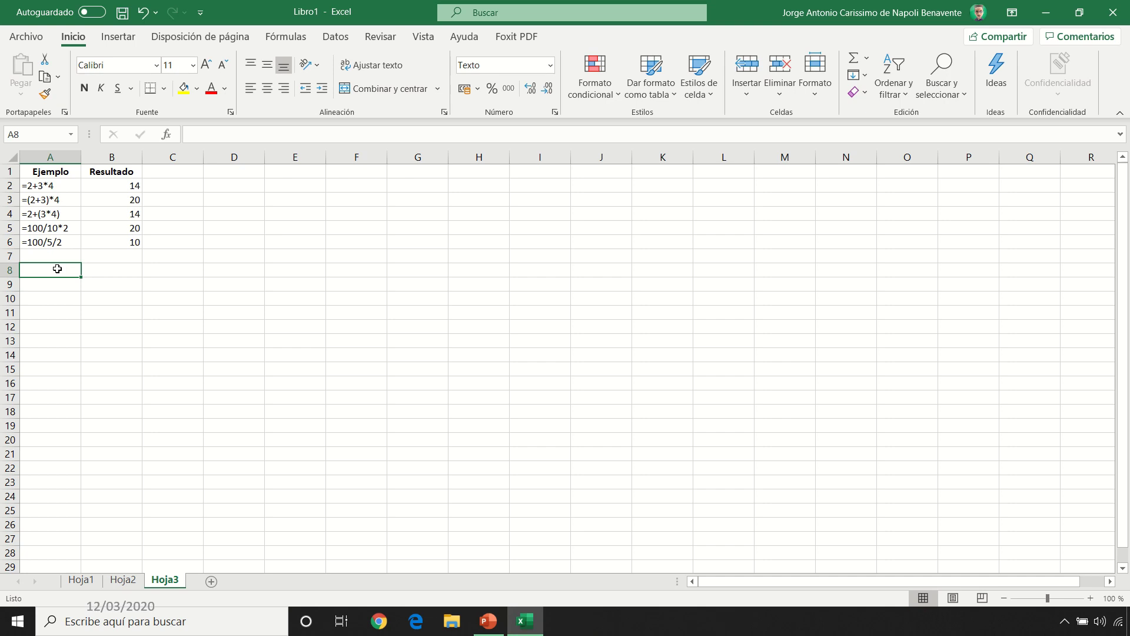
text(=)
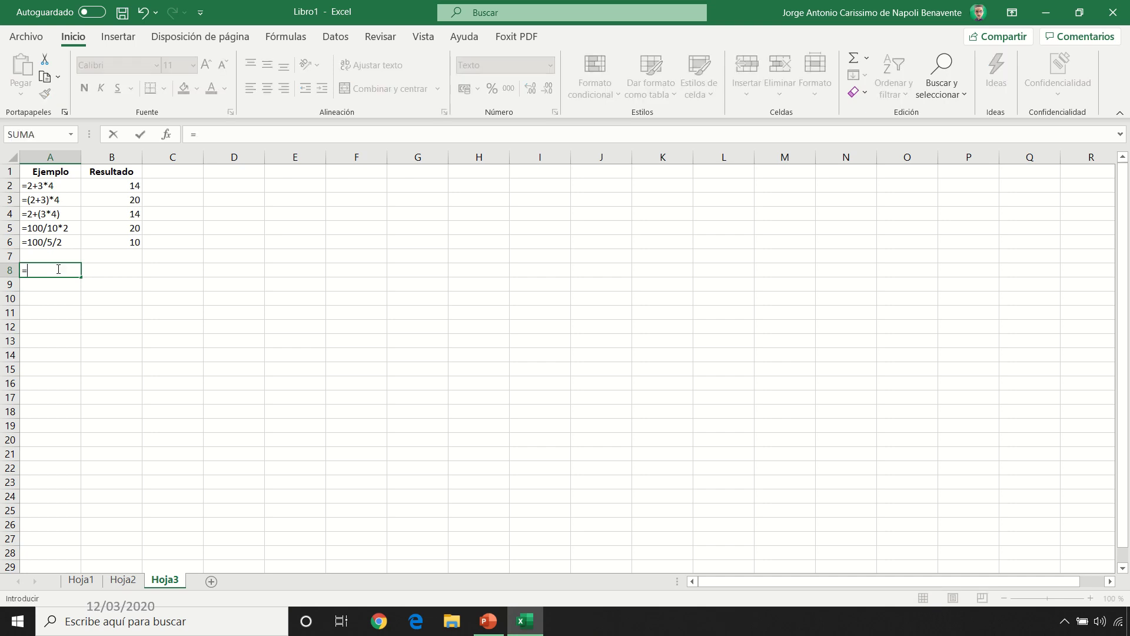
text(7^1/2)
key(Tab)
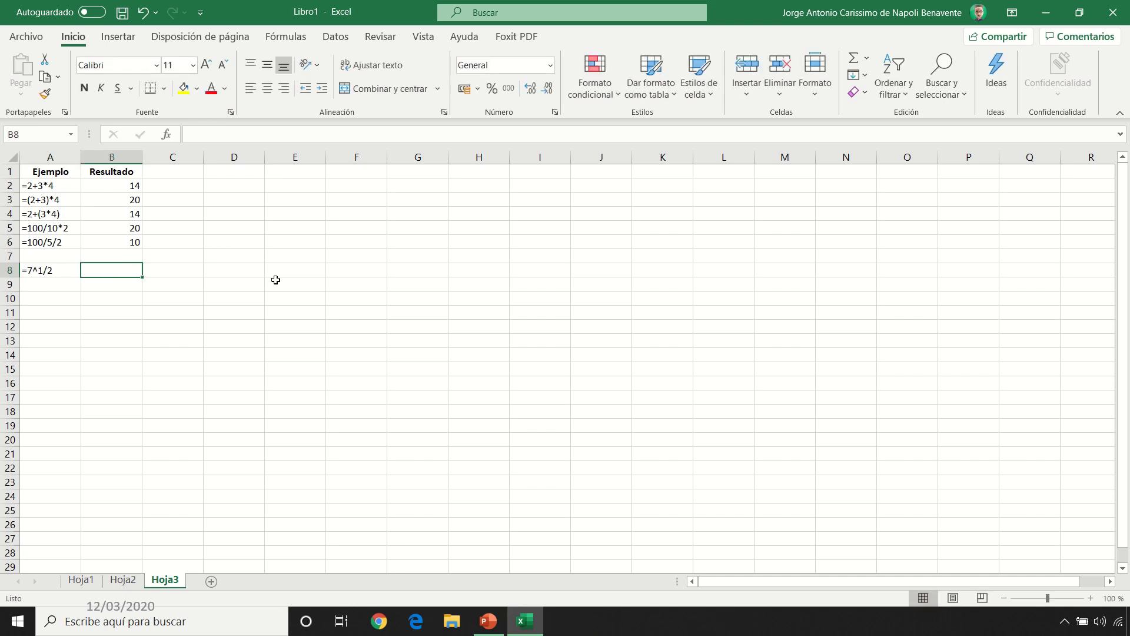
text(=7^1/2)
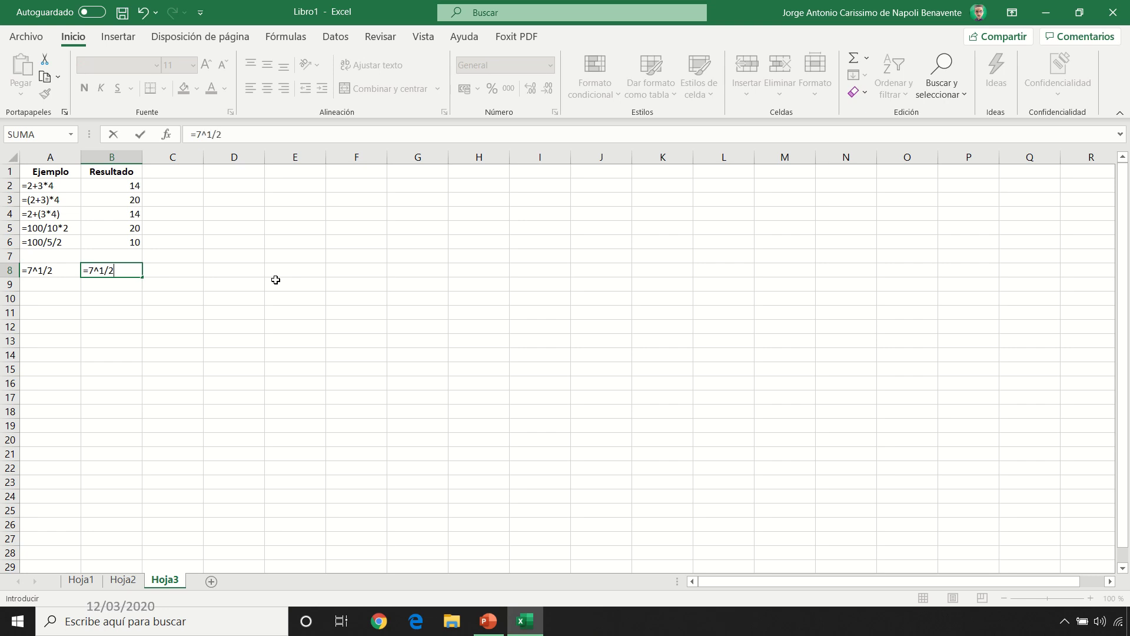
key(Return)
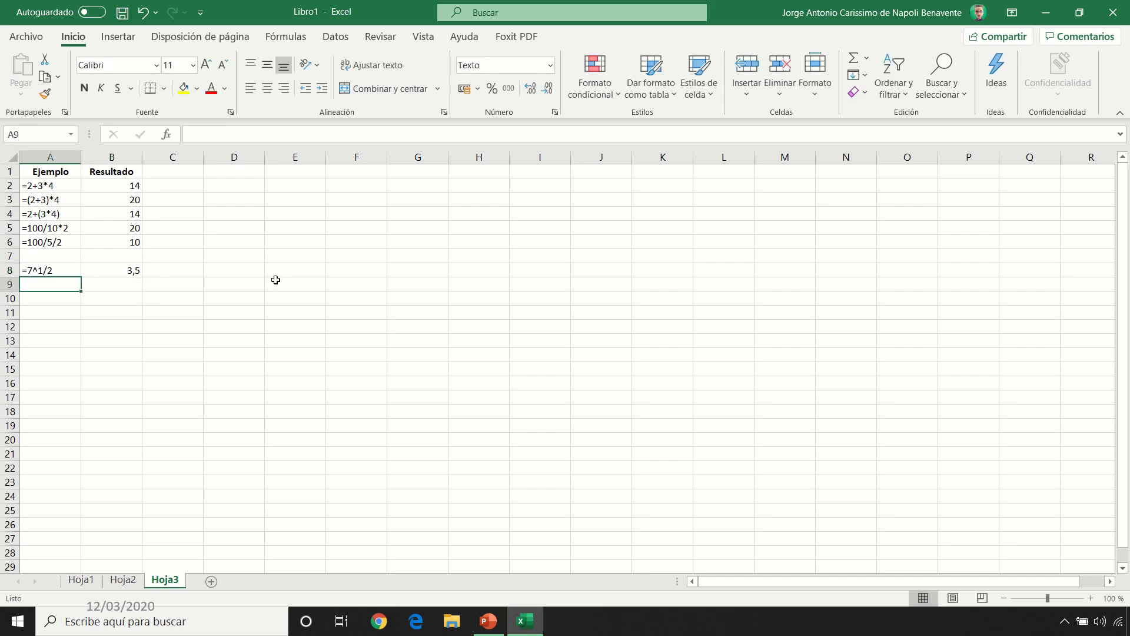
Fill row 9 with the text example =7^(1/2) and the formula =7^(1/2) under Resultado
text(=7^(1/2))
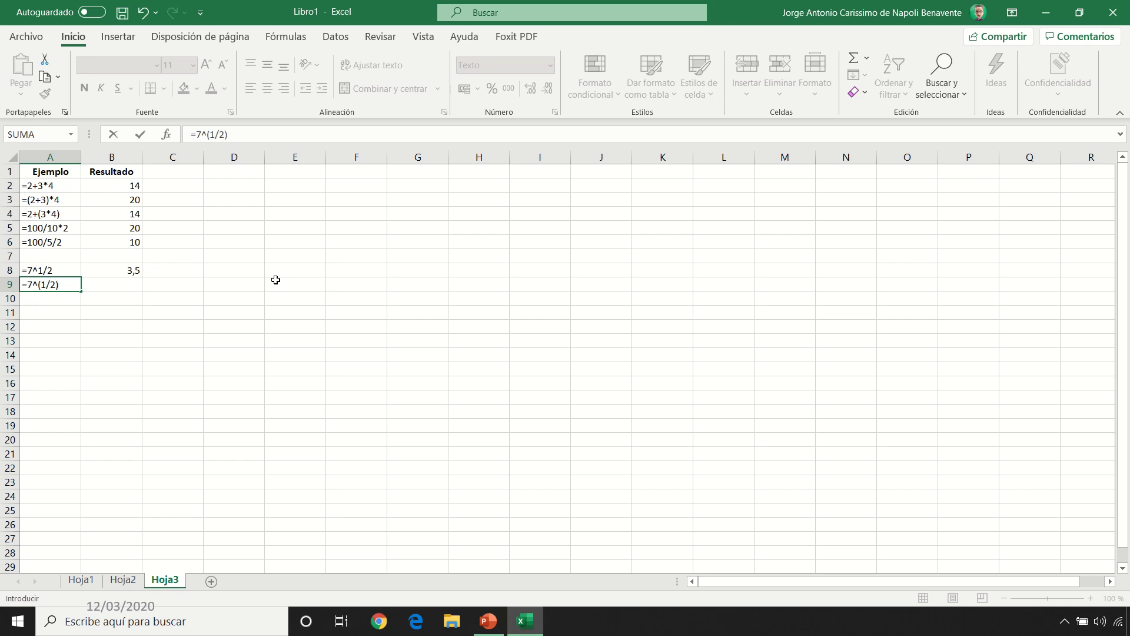
key(Tab)
text(=)
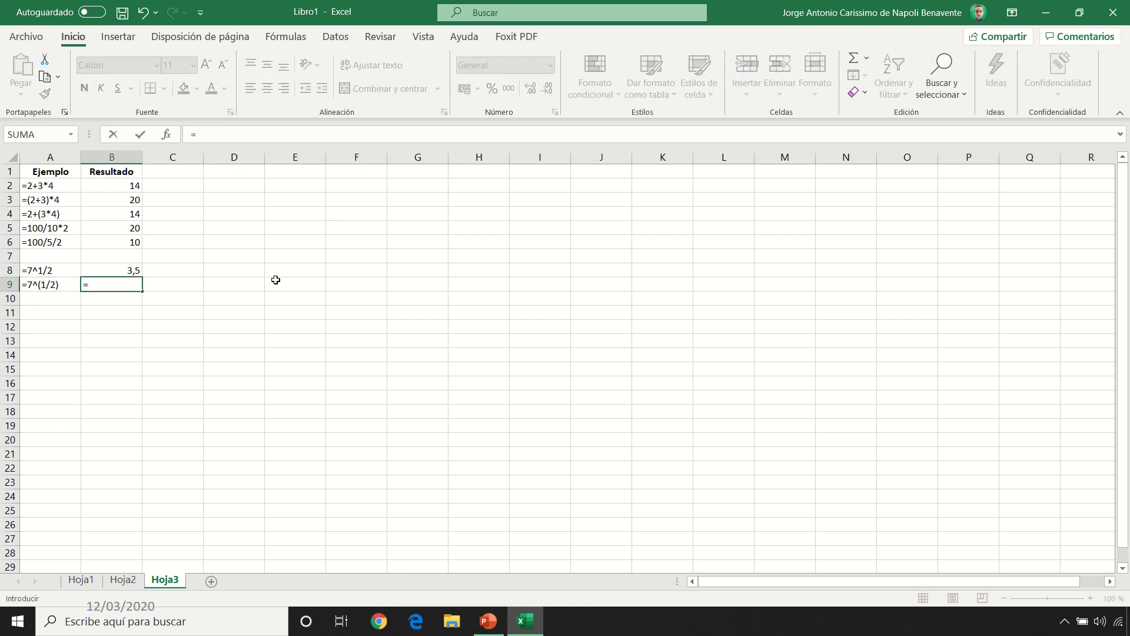
text(7^(1/2))
key(Tab)
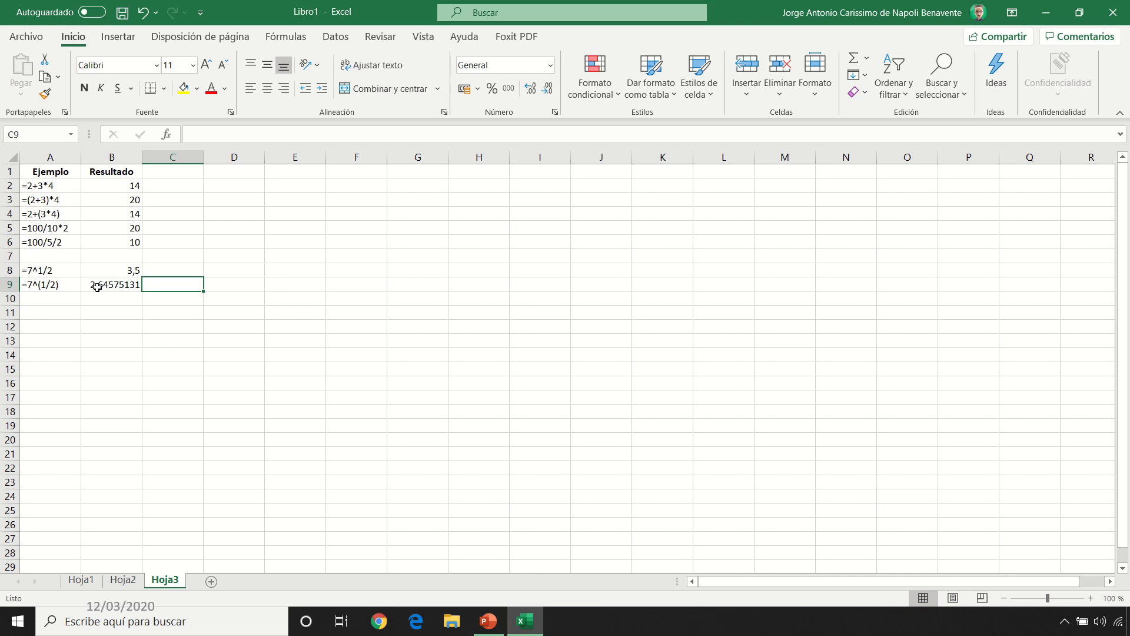
Fill row 10 with the text example =7^0,5 and the formula =7^0,5 under Resultado
click(58, 299)
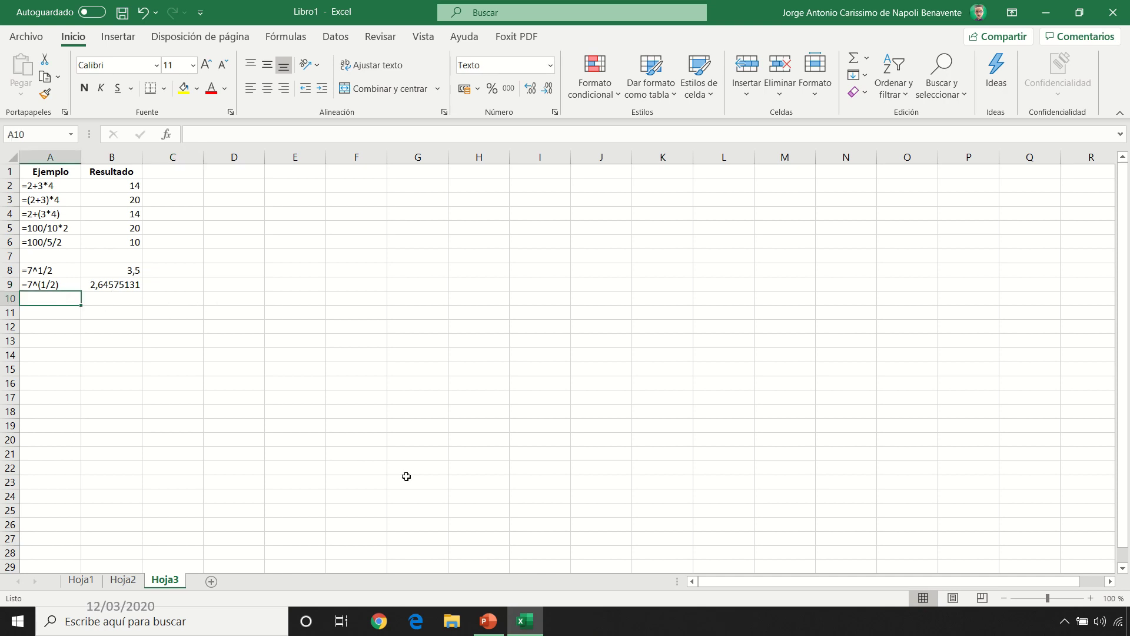
text(=)
text(7)
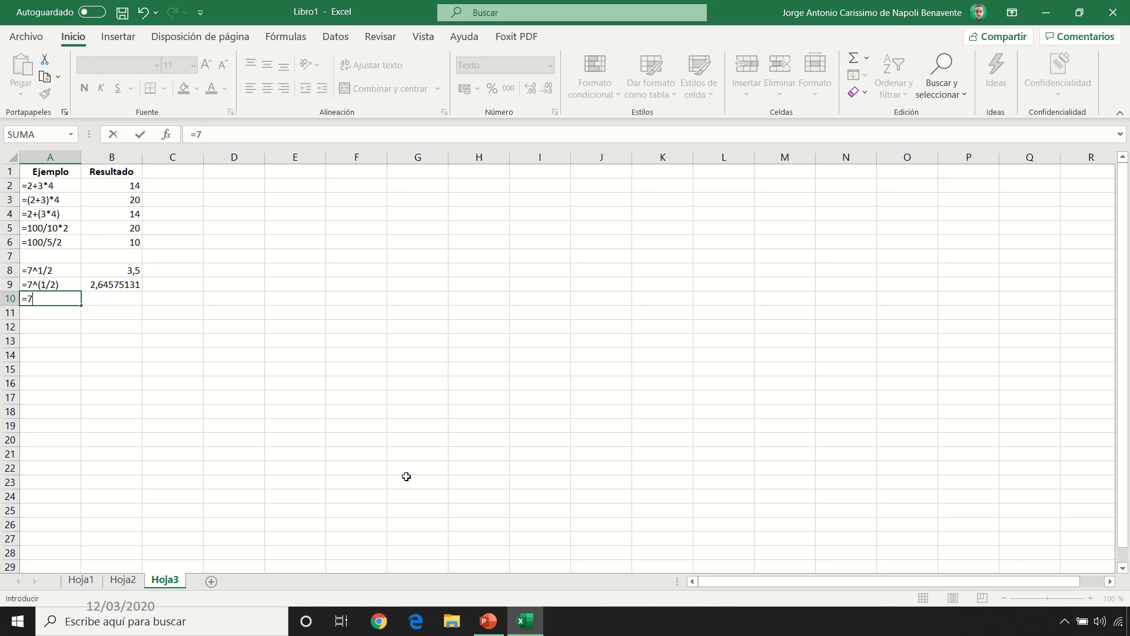
text(^0,5)
key(Tab)
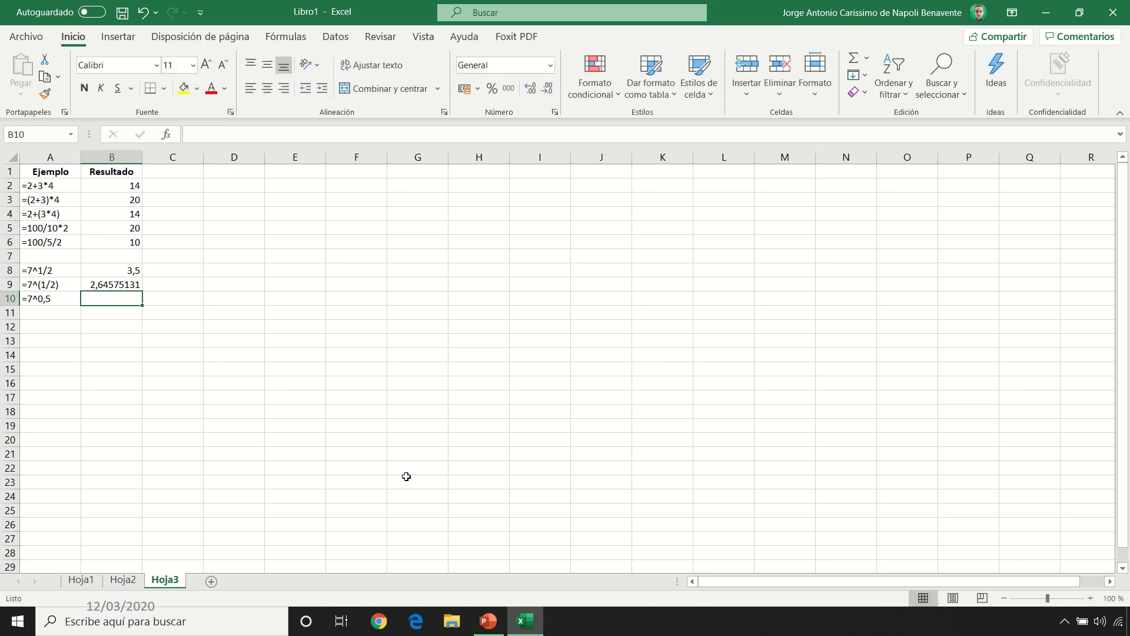
text(=7^)
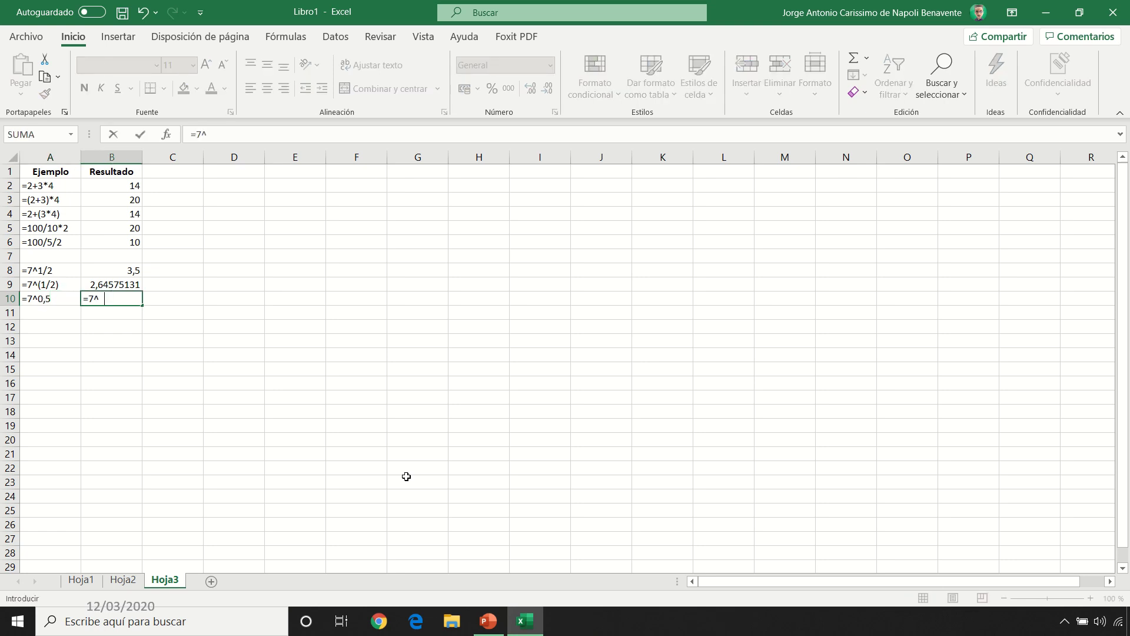
text(0,5)
key(Return)
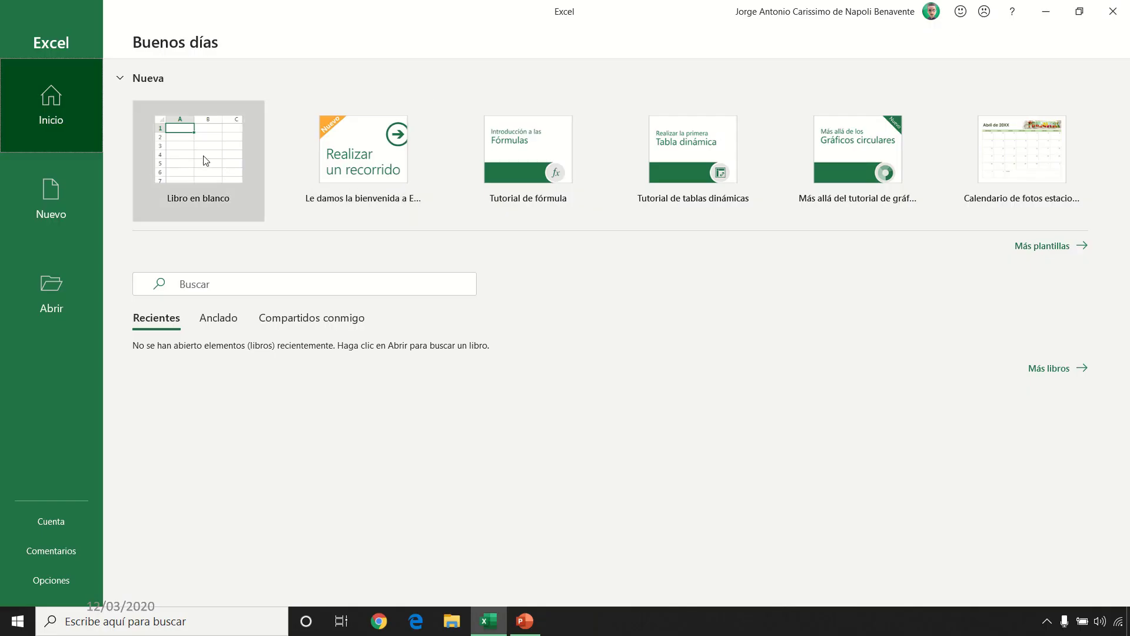
Create a new blank workbook
click(202, 157)
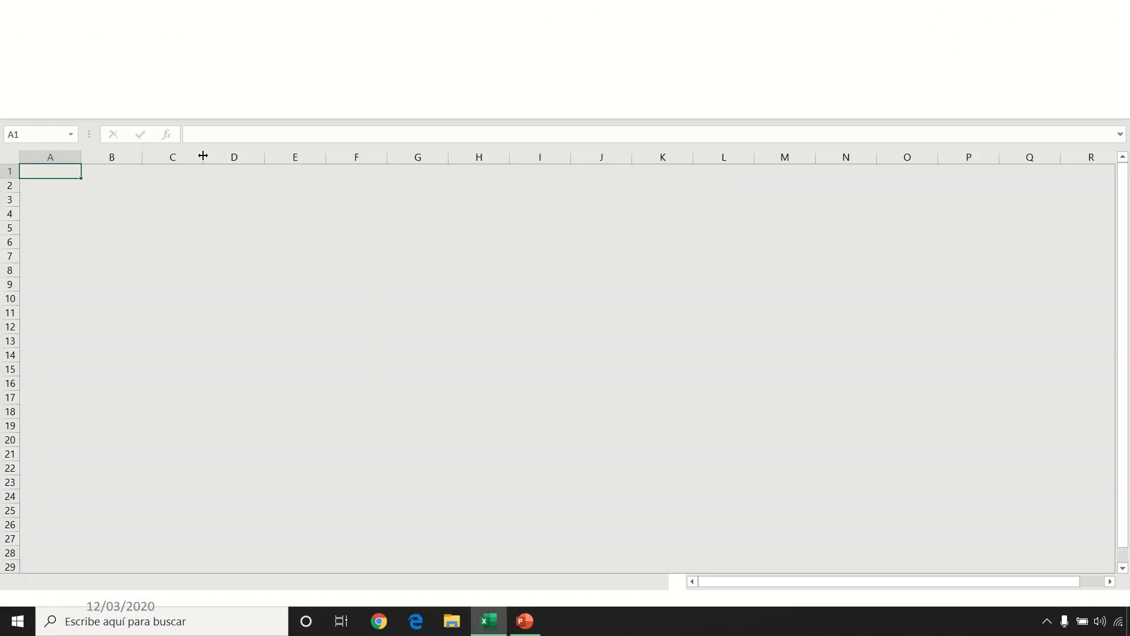
Save the new workbook in the Documentos folder under the name Ferretería
click(30, 36)
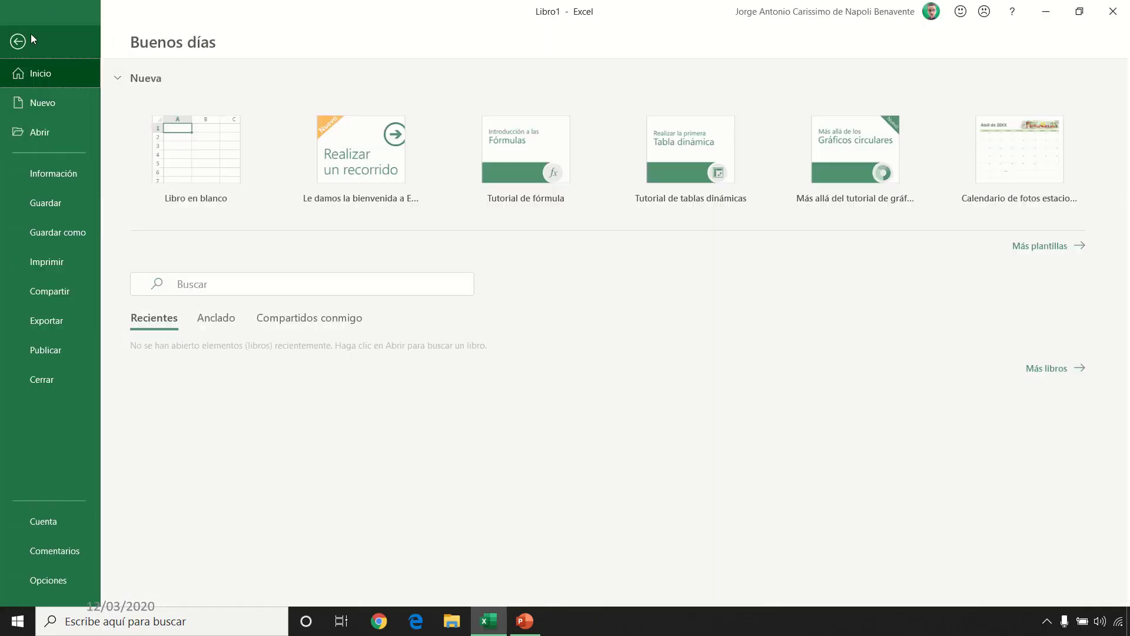
click(51, 235)
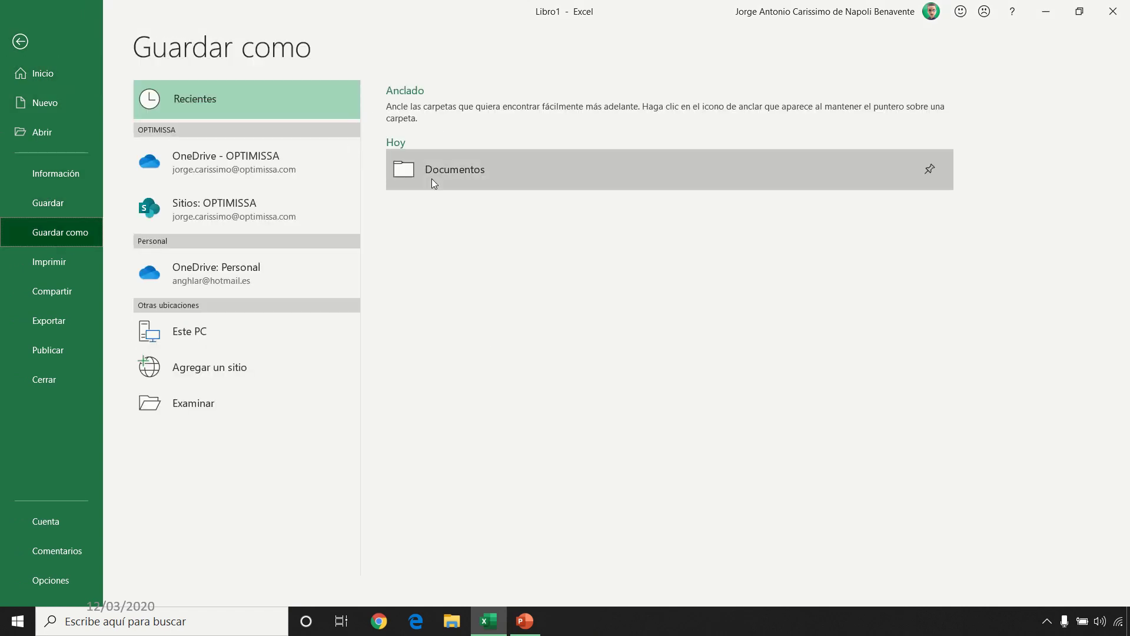
click(432, 178)
click(445, 108)
text(Fe)
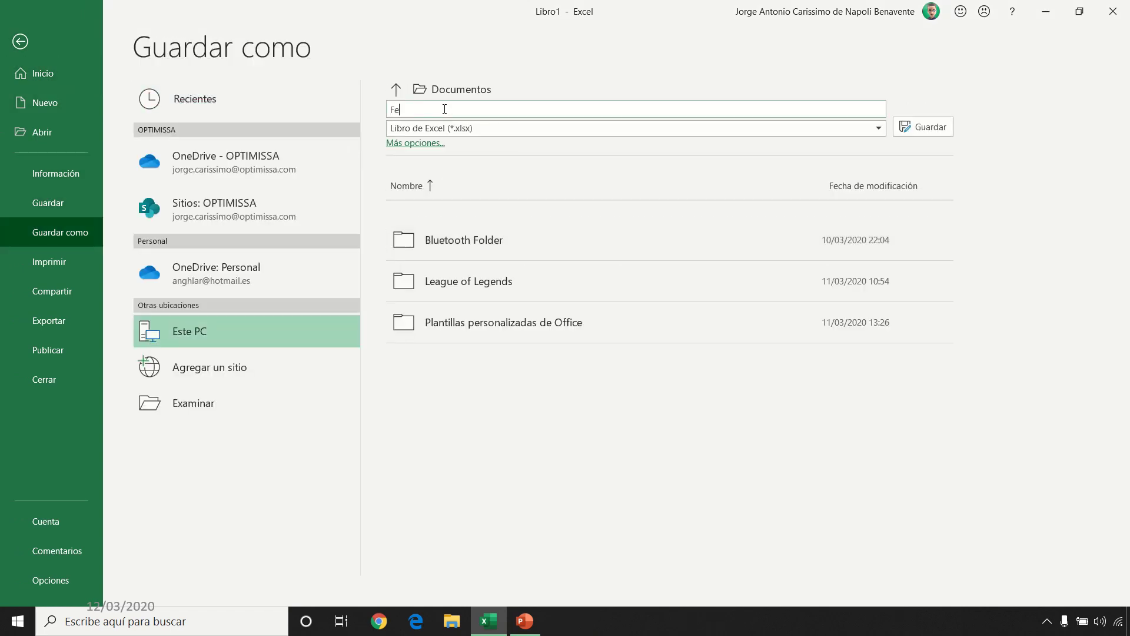
text(rreterçoa)
key(BackSpace)
key(BackSpace)
key(BackSpace)
text(ía)
key(Return)
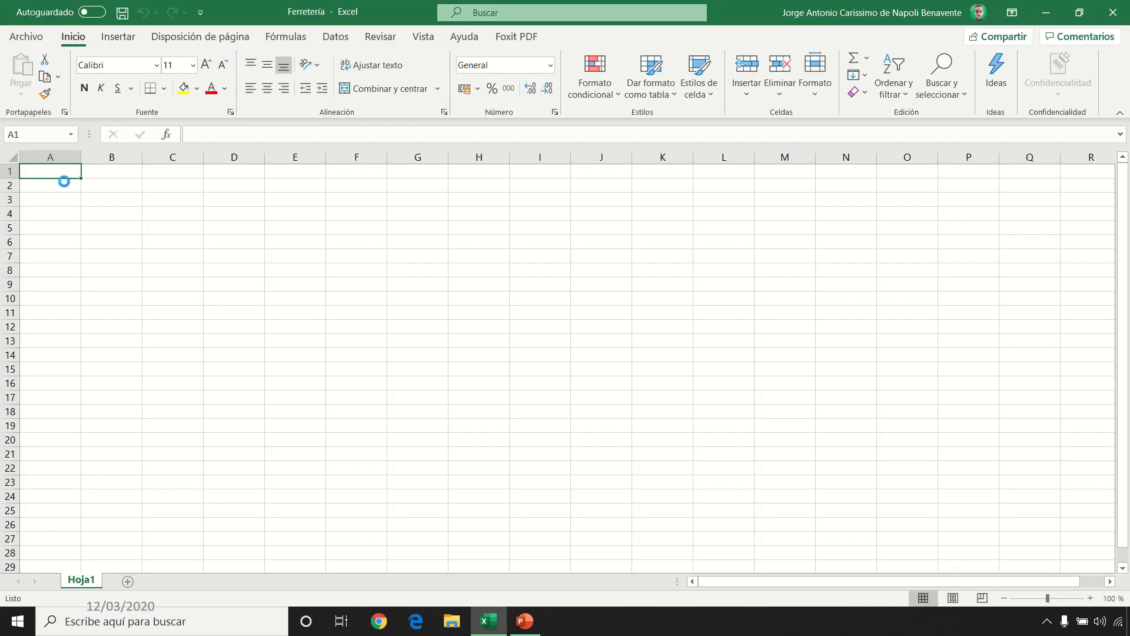
Format all of row 1 as Texto, with bold and centred content
click(6, 172)
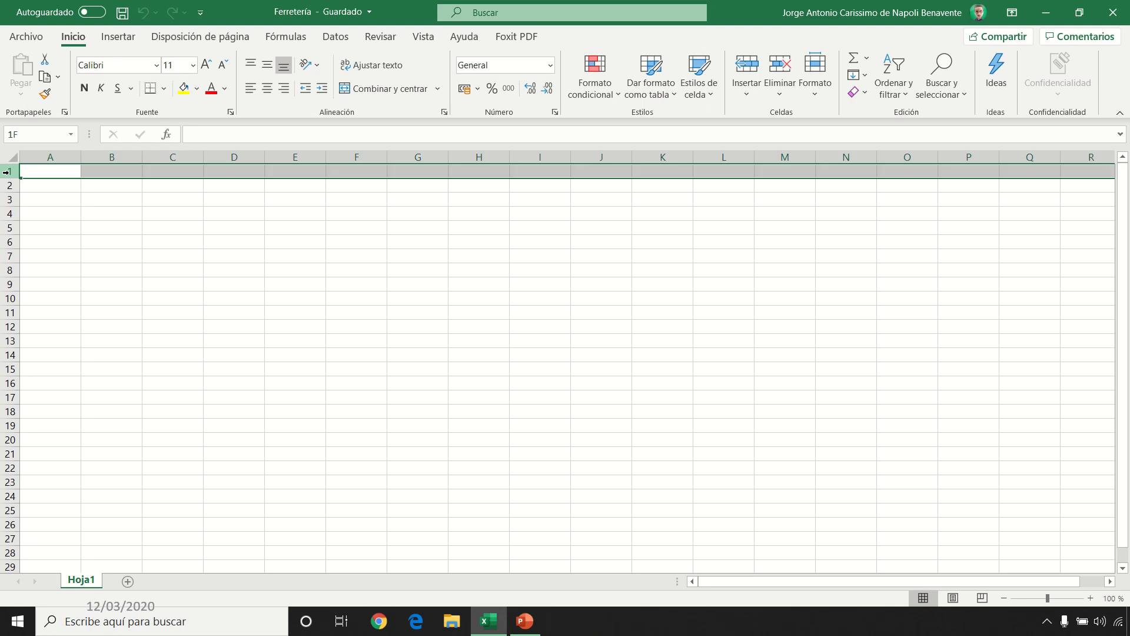
click(550, 65)
click(607, 398)
click(538, 405)
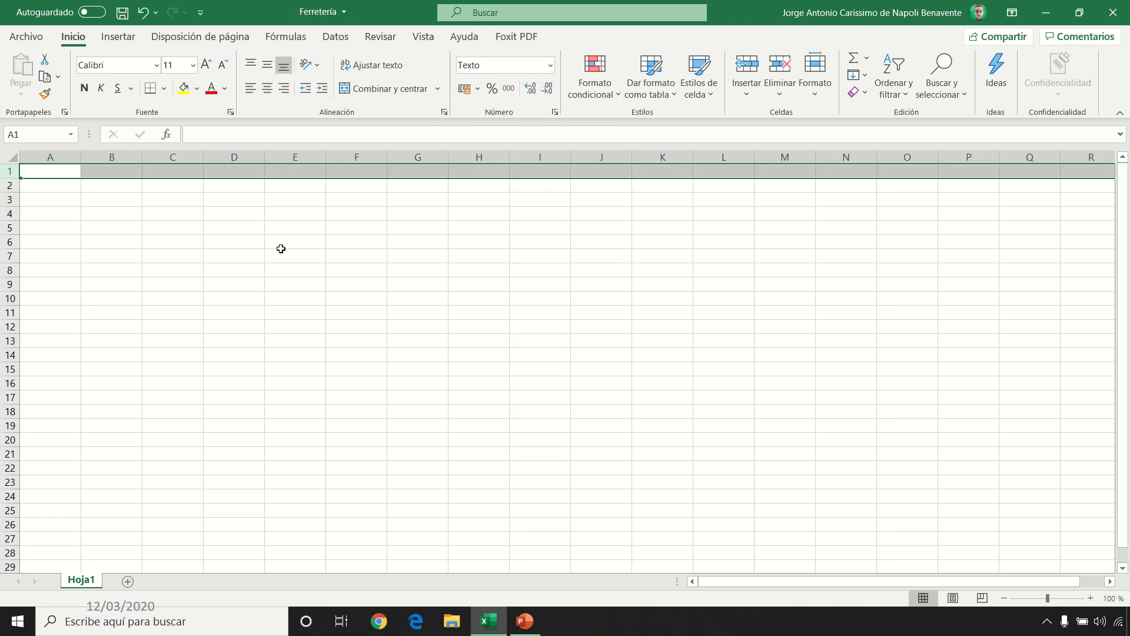
click(84, 88)
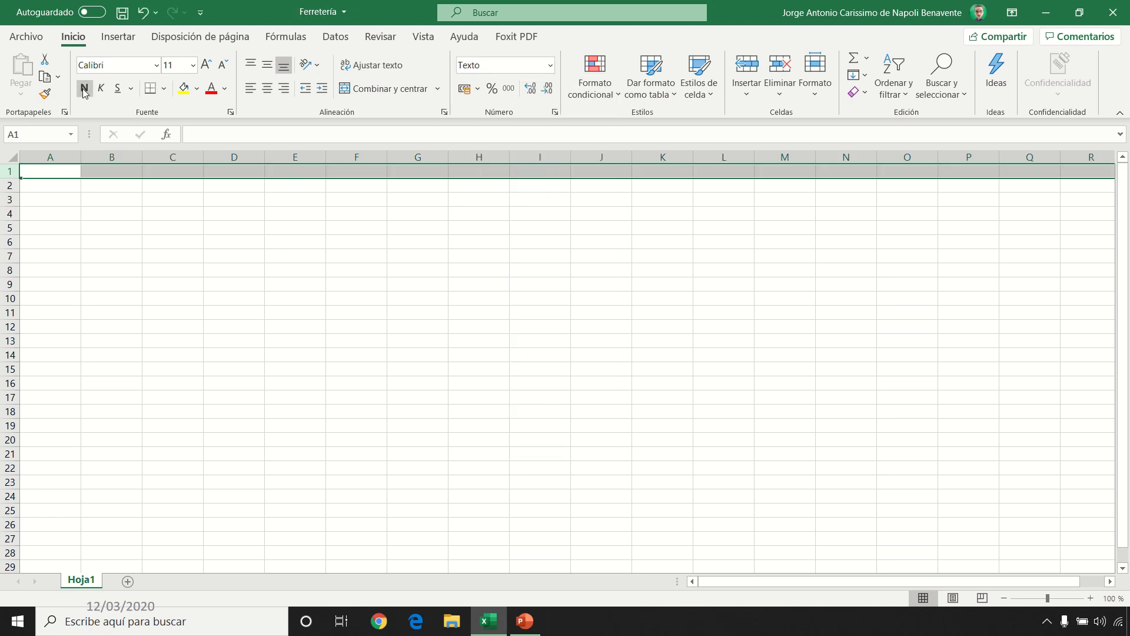
click(271, 87)
Enter the column header Producto in cell A1
click(66, 170)
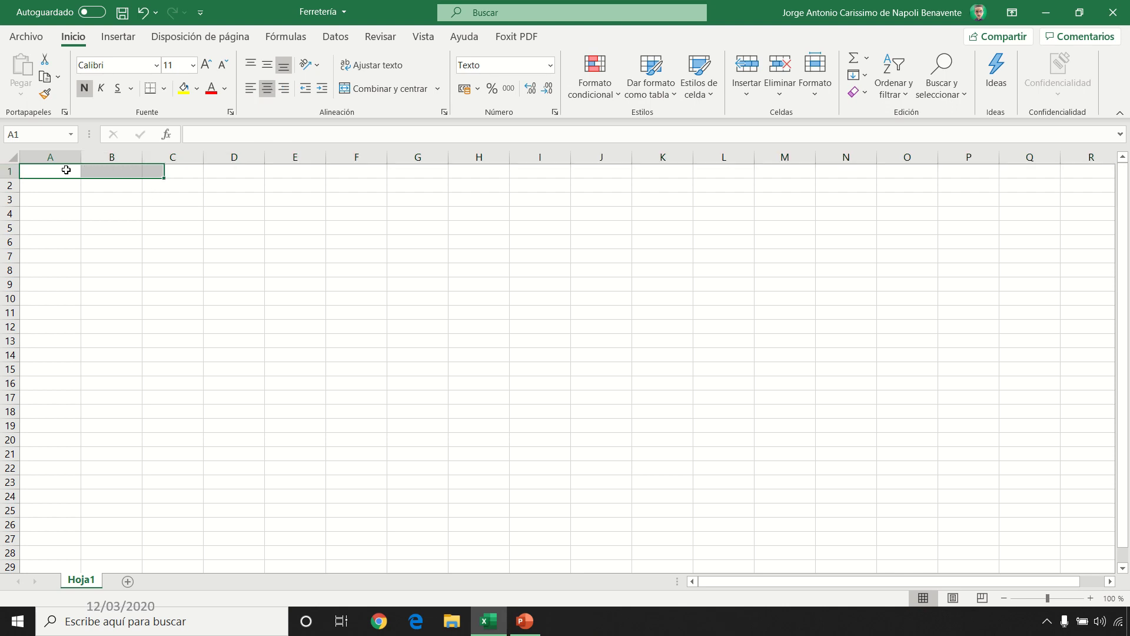
text(Producto)
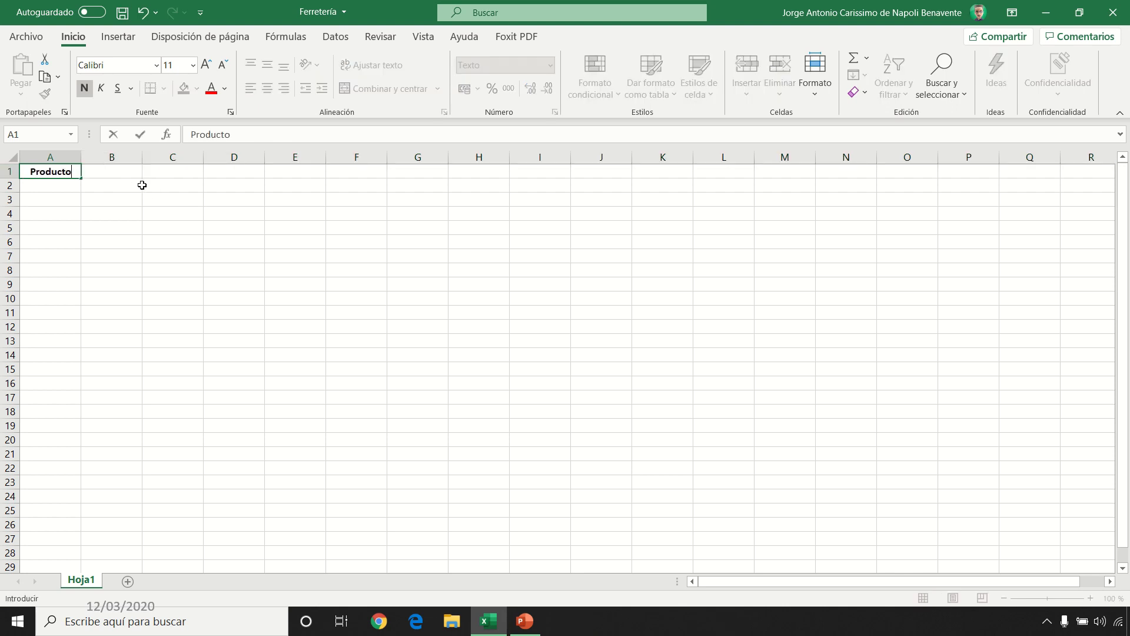
key(Return)
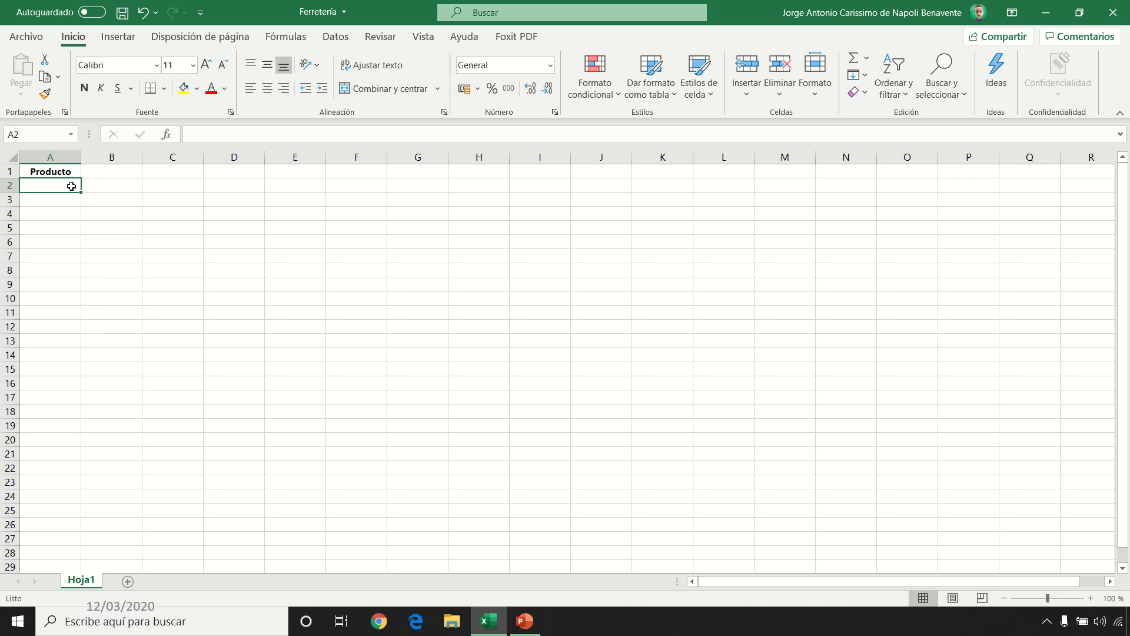
List the products Tornillos, Tuercas, Arandelas and Pernos in cells A2 to A5
text(Tornill)
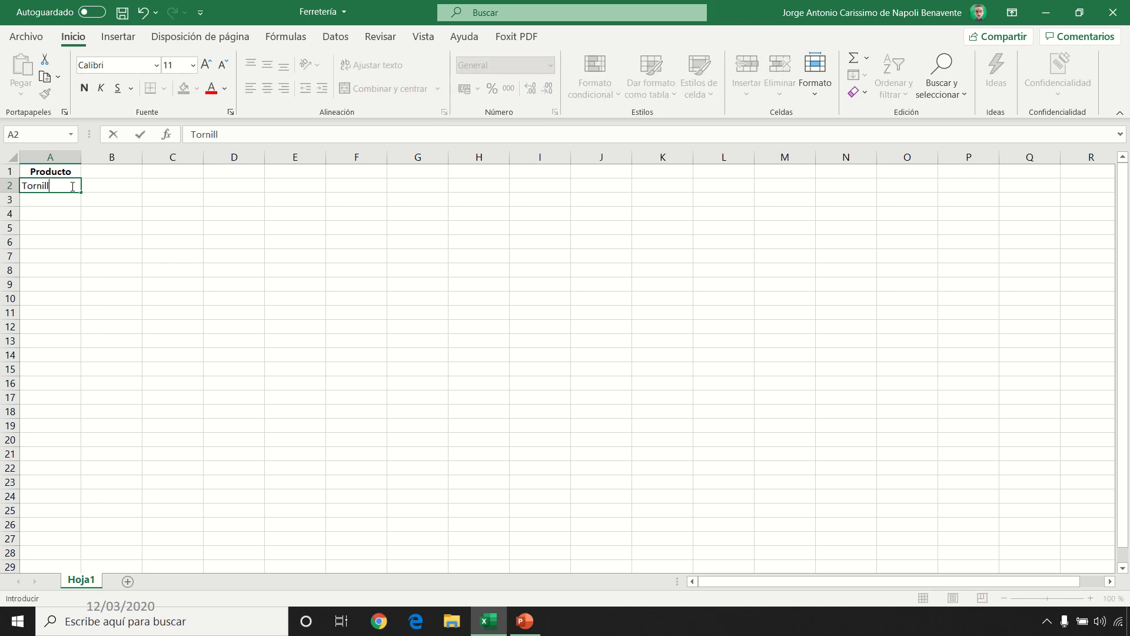
text(os)
key(Return)
text(T)
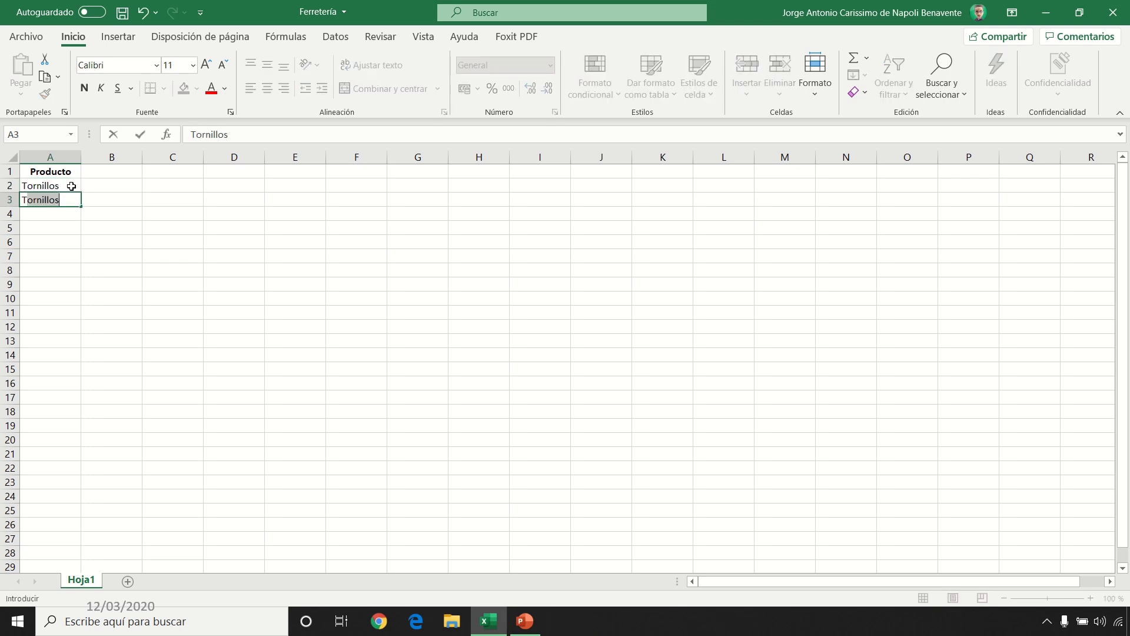
text(uercas)
key(Return)
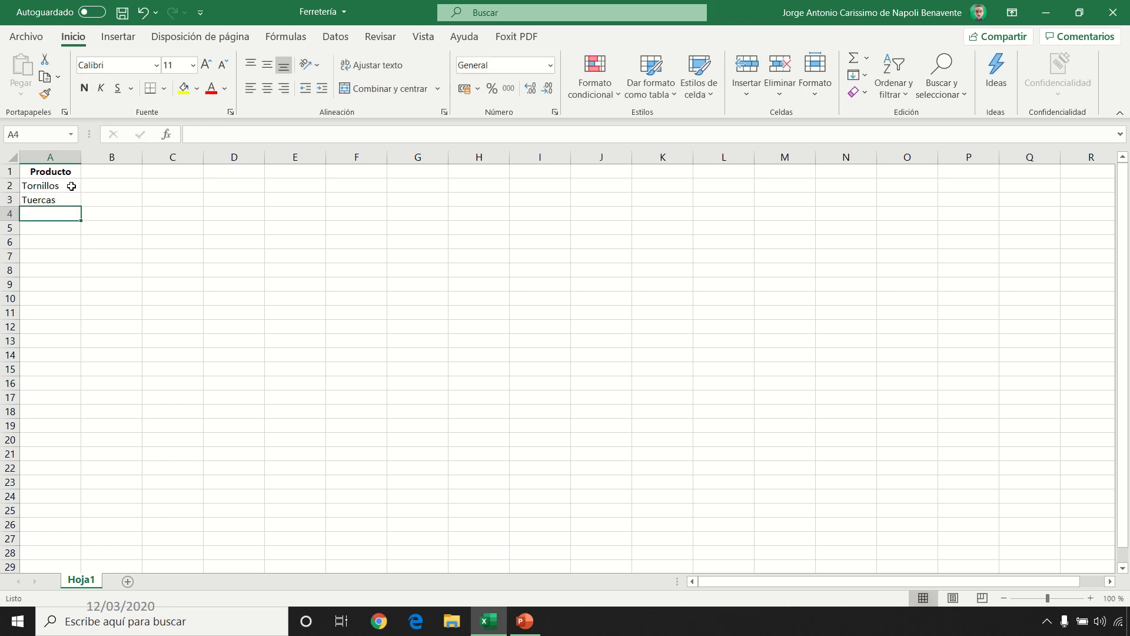
text(Arandelas)
key(Return)
text(P)
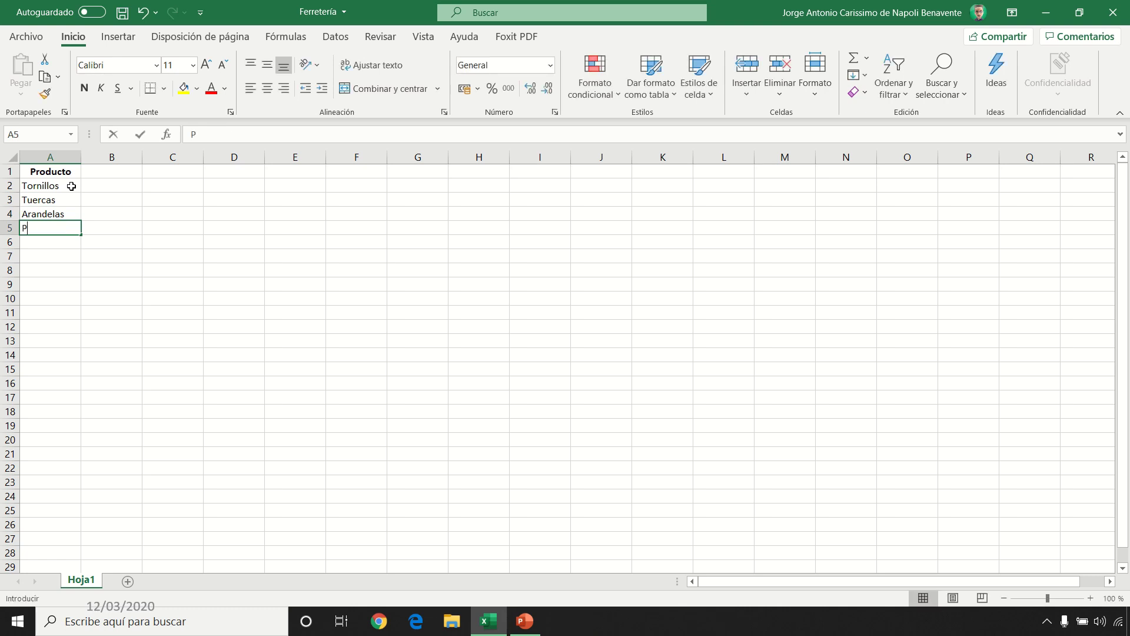
text(ernos)
key(Return)
Enter the column header Precio Unitario in cell B1
click(88, 173)
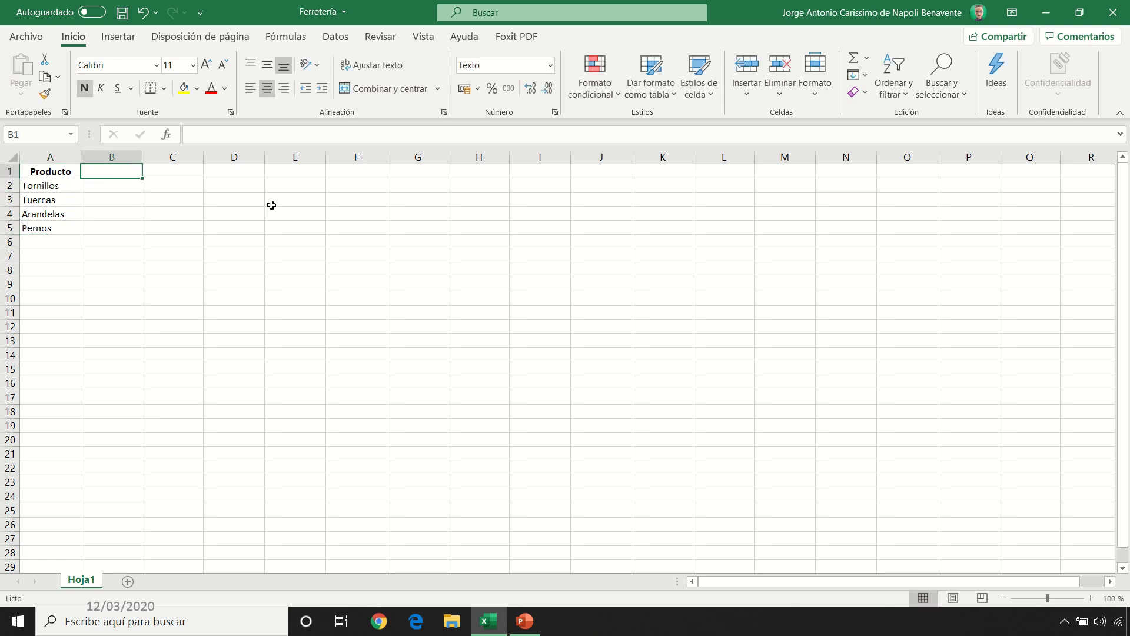
text(Precio Unitari)
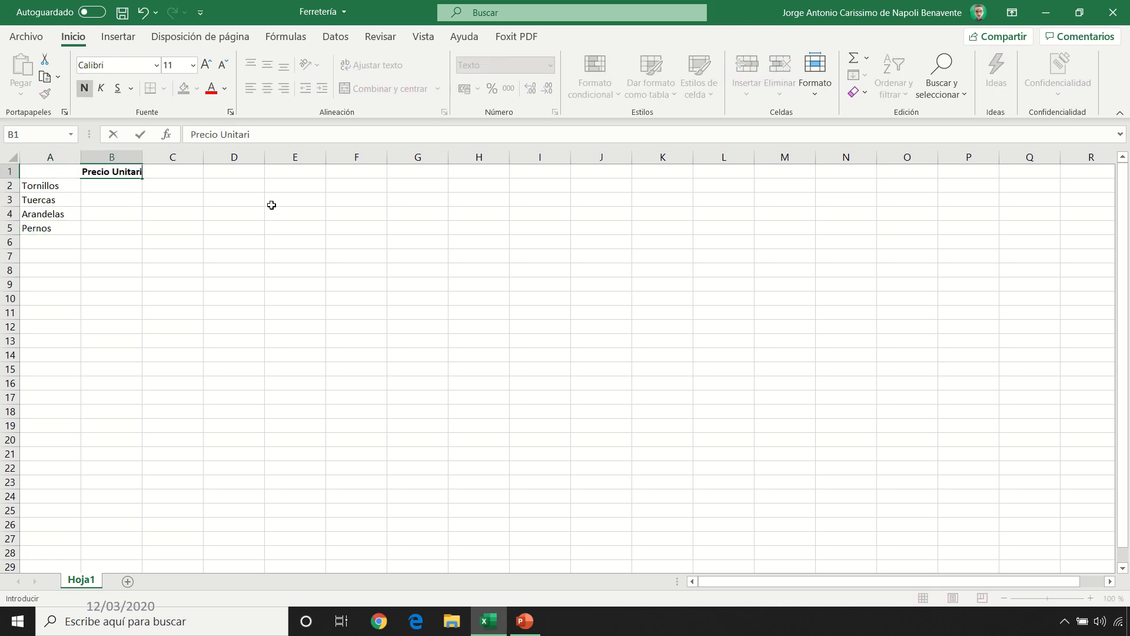
text(o)
key(Return)
Fill in the unit prices 0,18, 0,15, 0,1 and 0,17 in cells B2 to B5
text(0,18)
key(Return)
text(0,15)
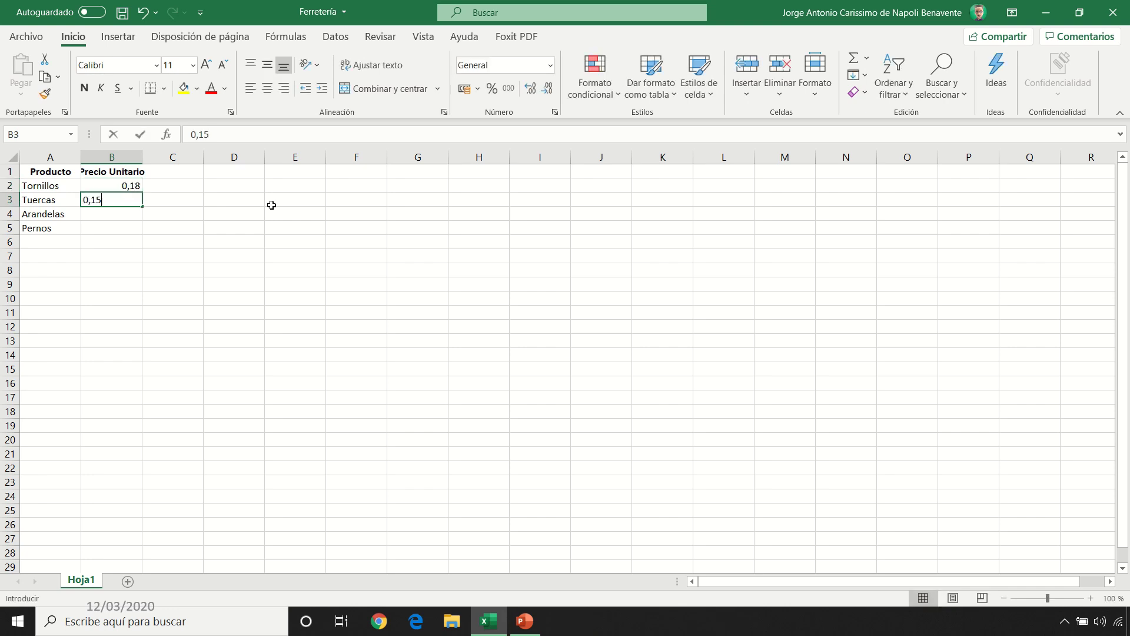
key(Return)
text(0,1)
key(Return)
text(017)
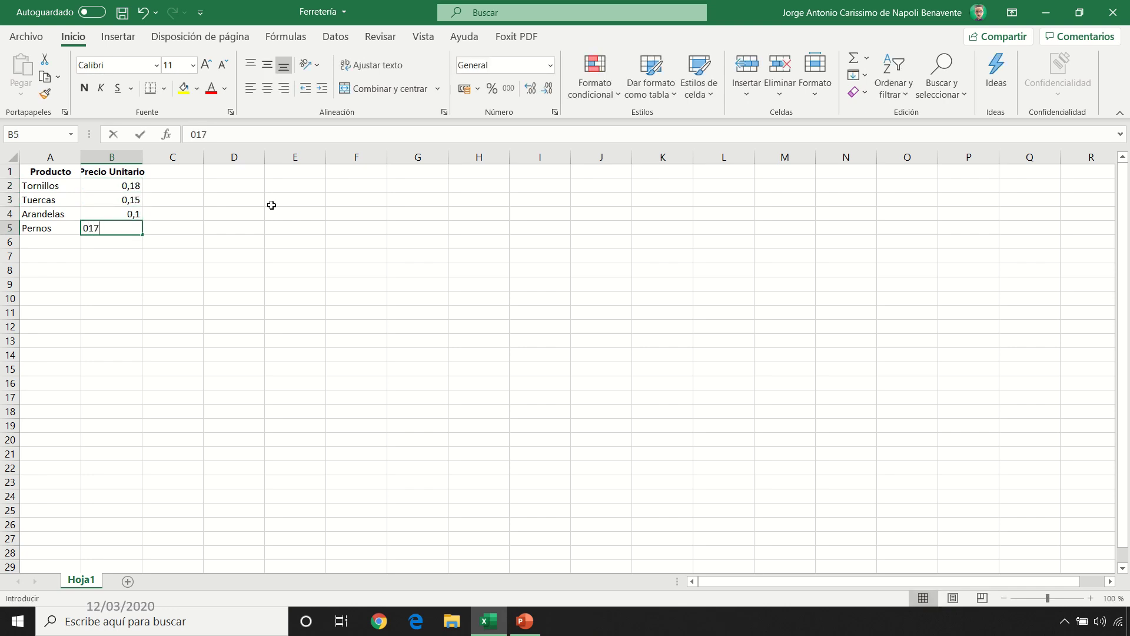
key(BackSpace)
key(BackSpace)
text(,17)
key(Return)
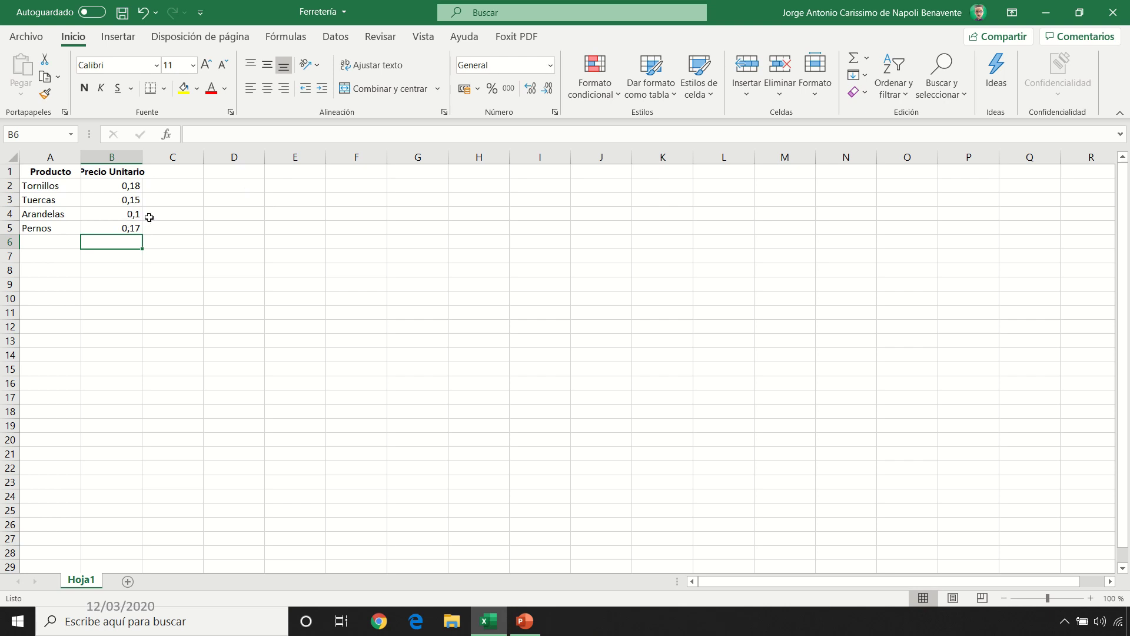
Enter the column header Cantidad in cell C1
click(168, 171)
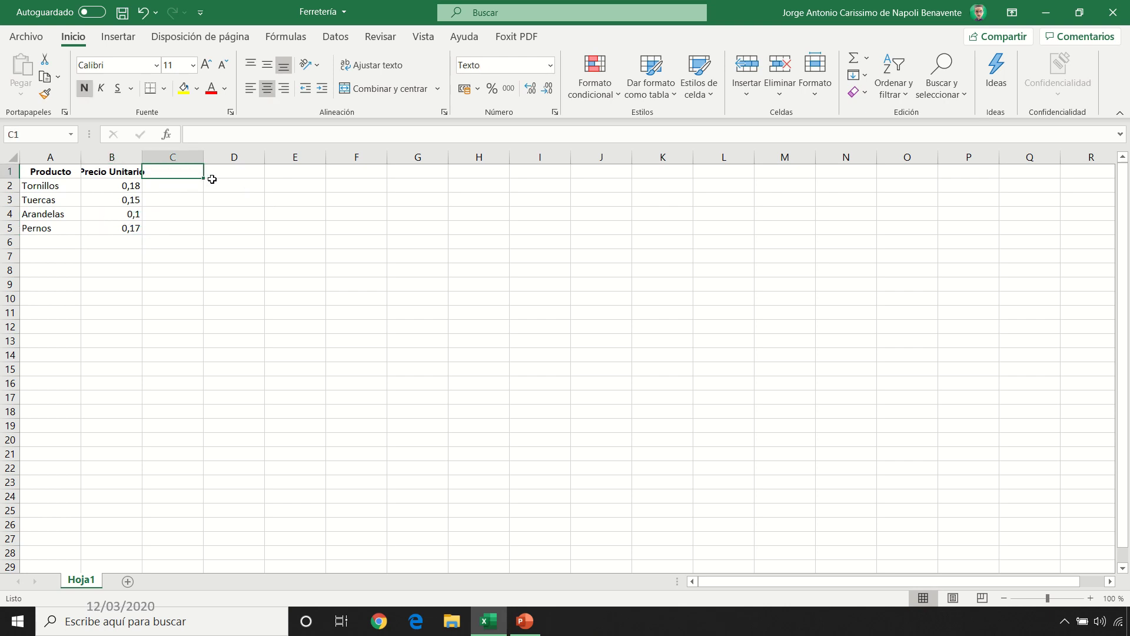
text(Cantidad)
key(Return)
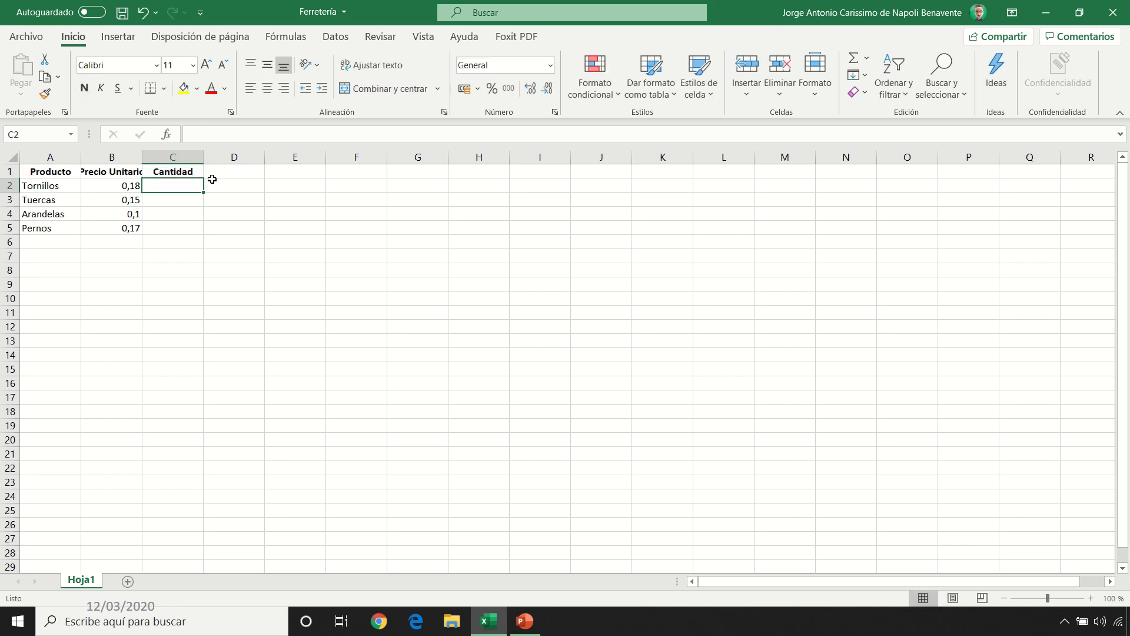
Fill in the quantities 235, 189, 87 and 214 in cells C2 to C5
text(235)
key(Return)
text(128)
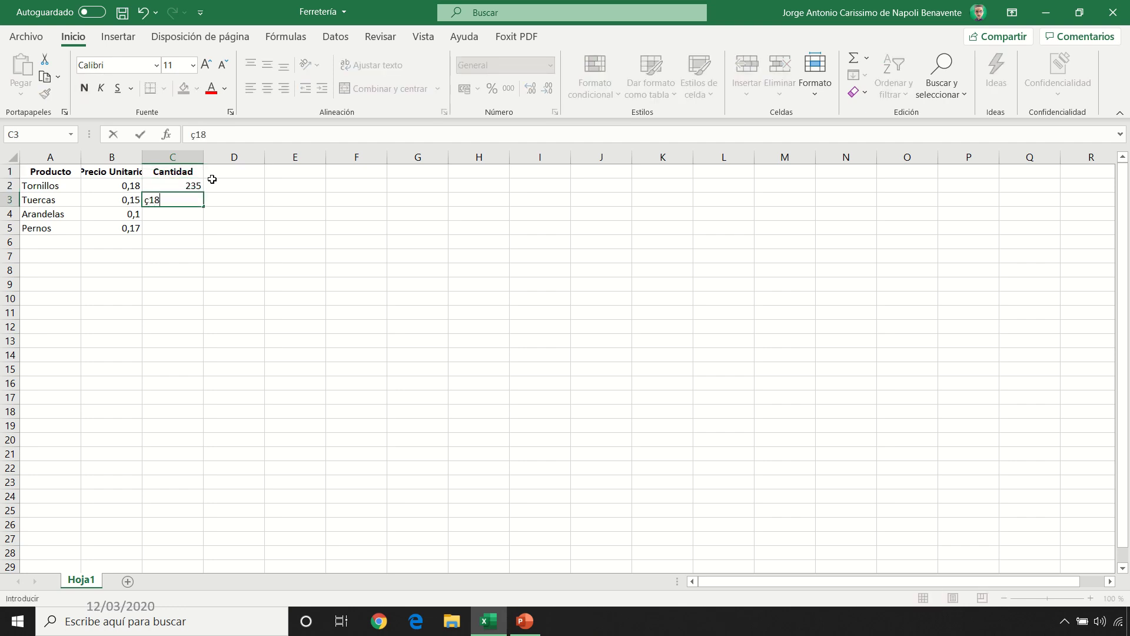
key(BackSpace)
key(BackSpace)
key(BackSpace)
text(189)
key(Return)
text(87)
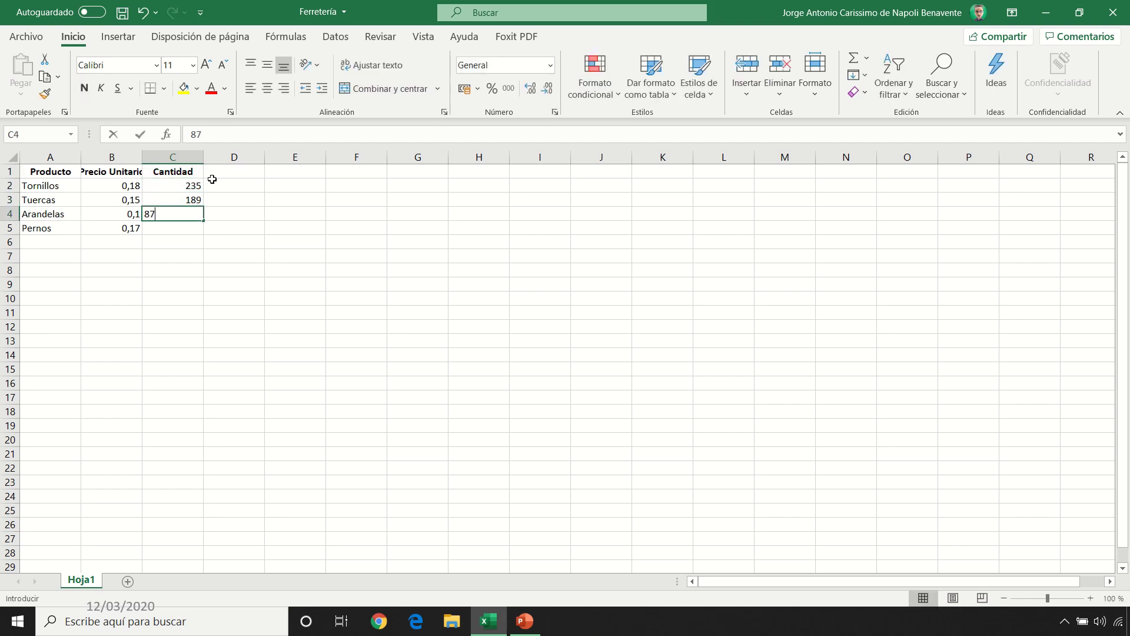
key(Return)
text(214)
key(Return)
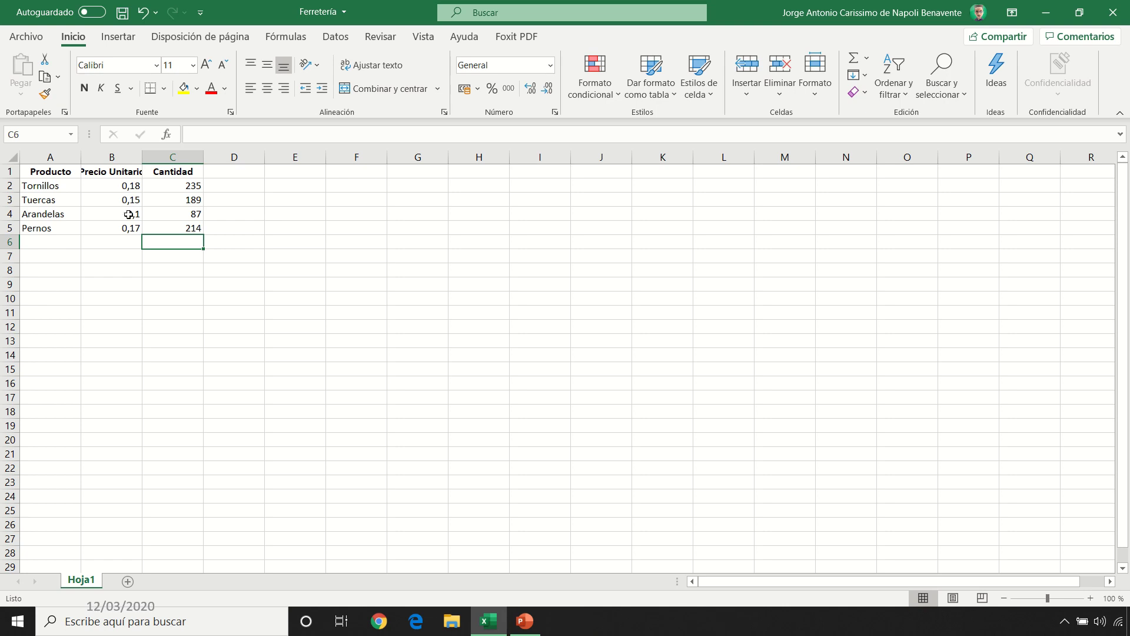
click(281, 174)
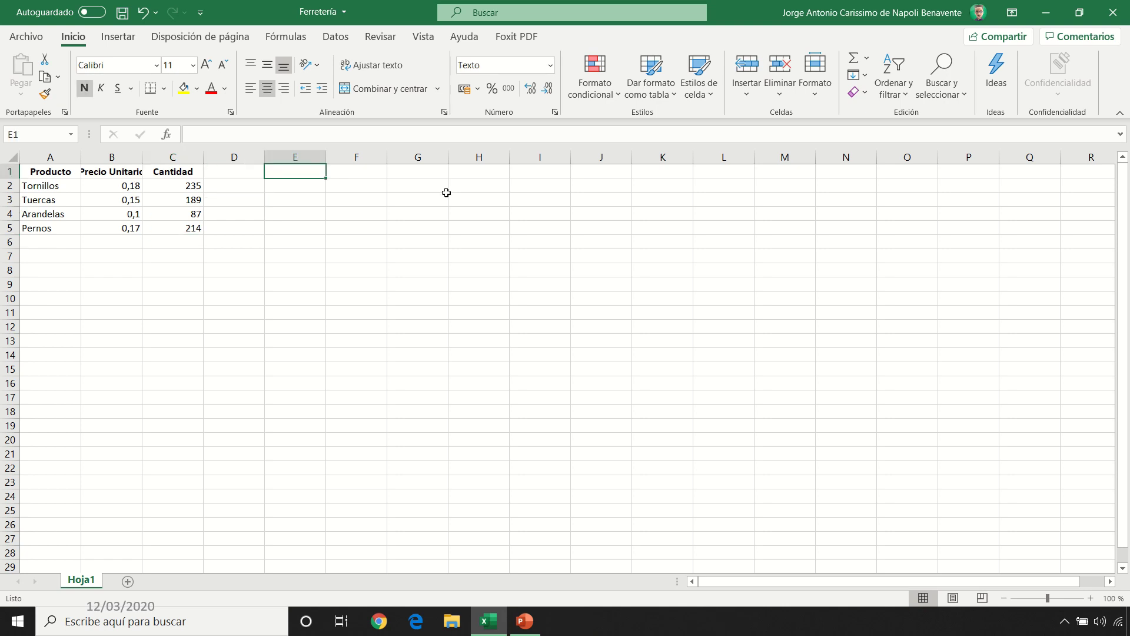
text(WYSIG)
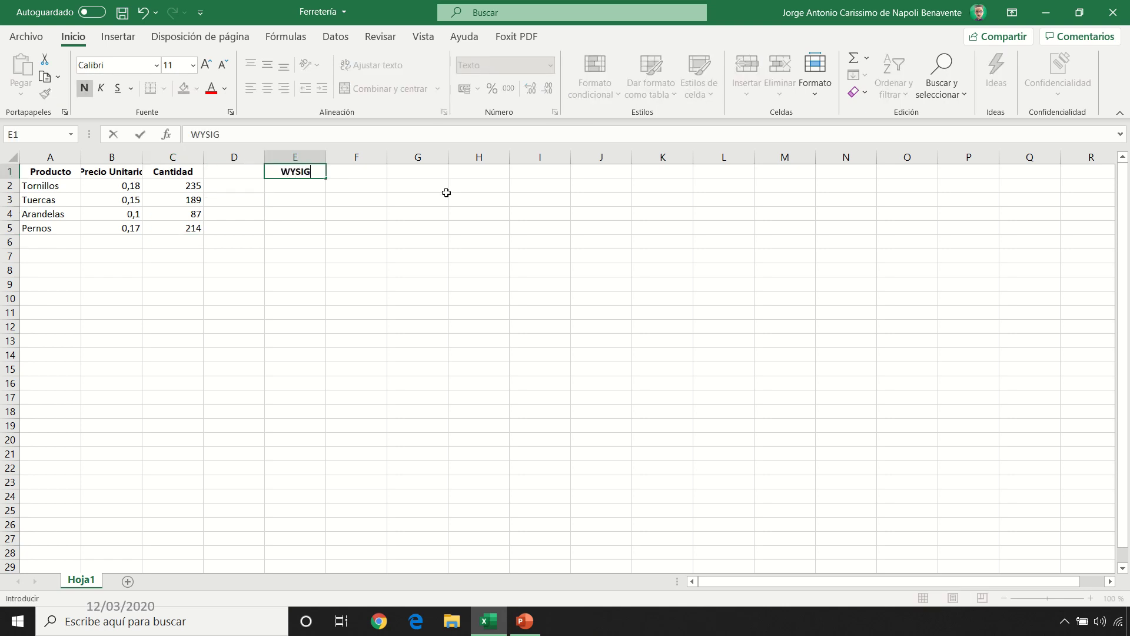
key(BackSpace)
text(WG)
key(BackSpace)
text(YG)
key(Escape)
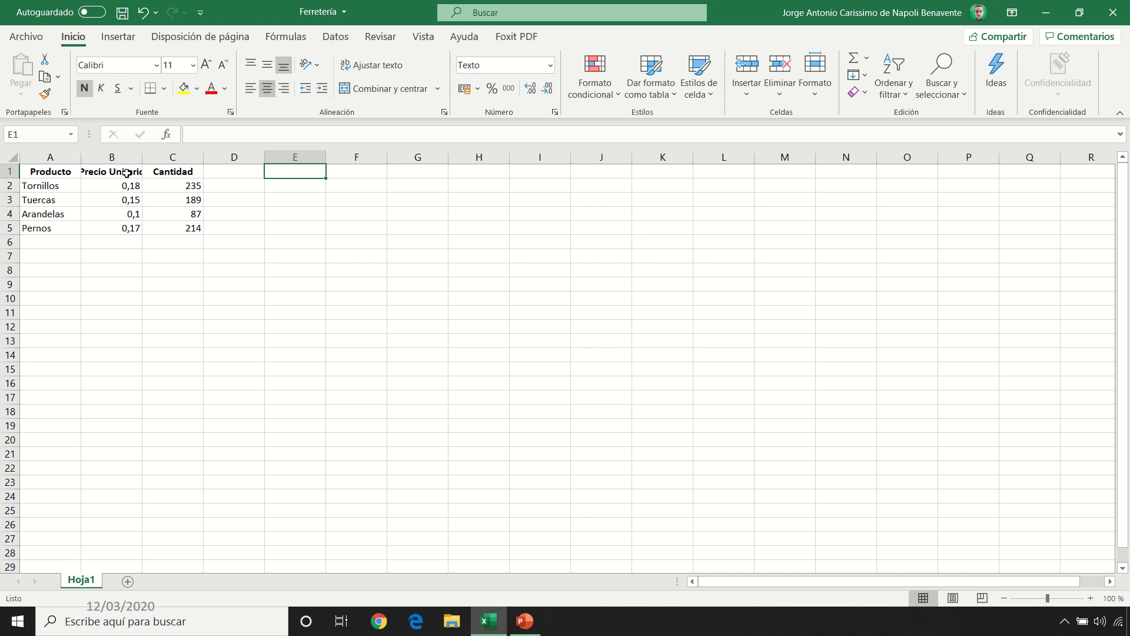
drag(143, 157, 178, 157)
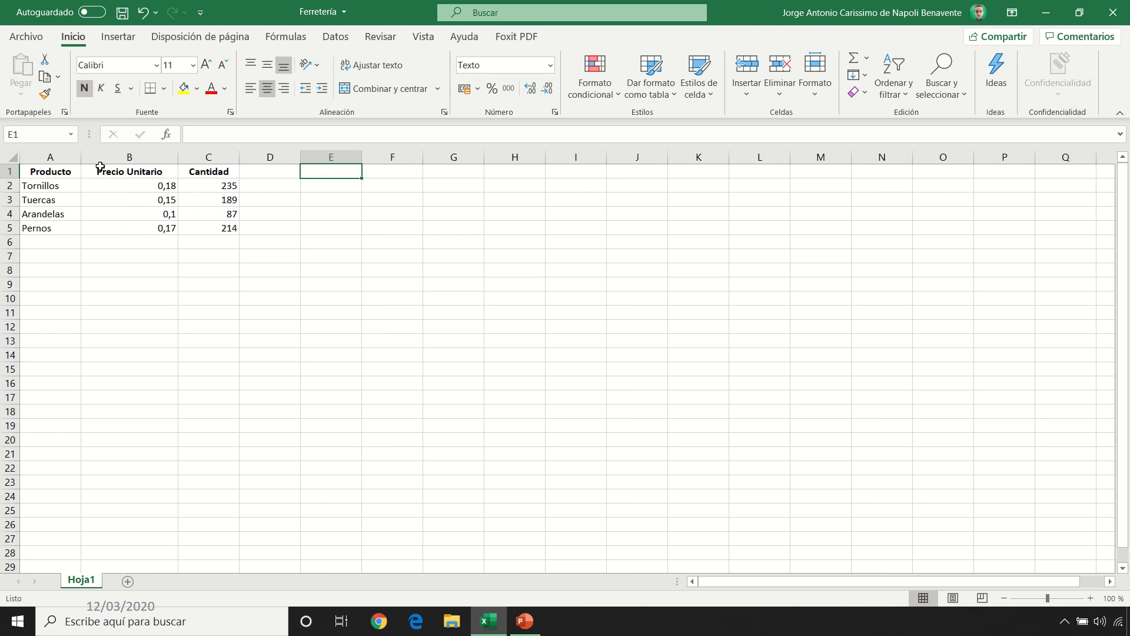
key(ctrl+z)
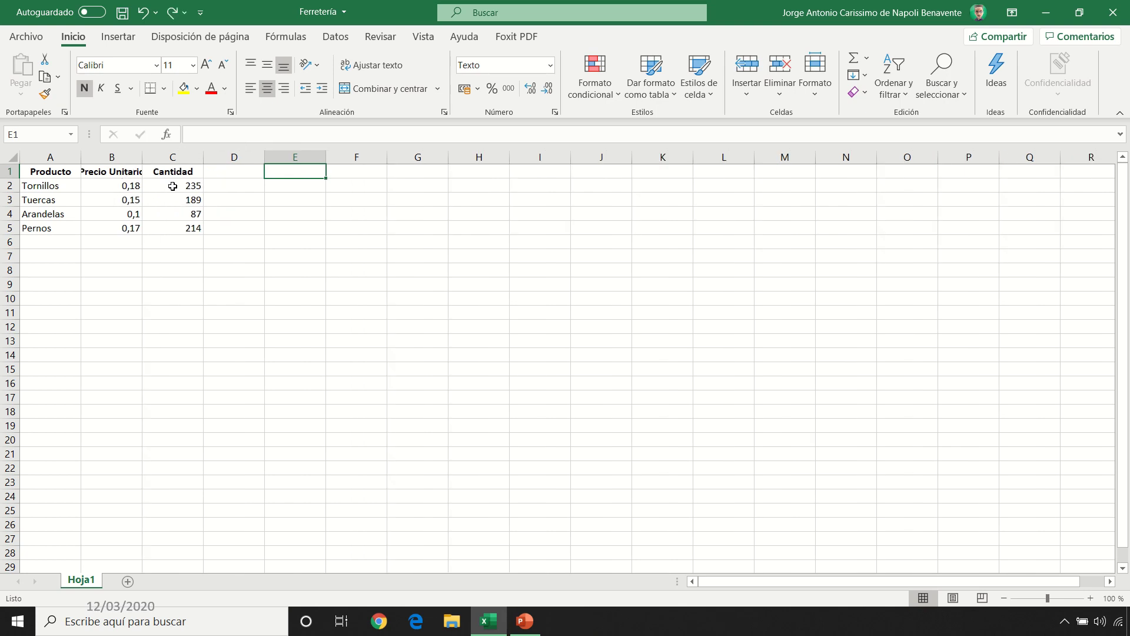
Shorten the unit price header in cell B1 to Precio Unit
click(126, 172)
drag(238, 135, 352, 136)
key(BackSpace)
text(.)
key(Return)
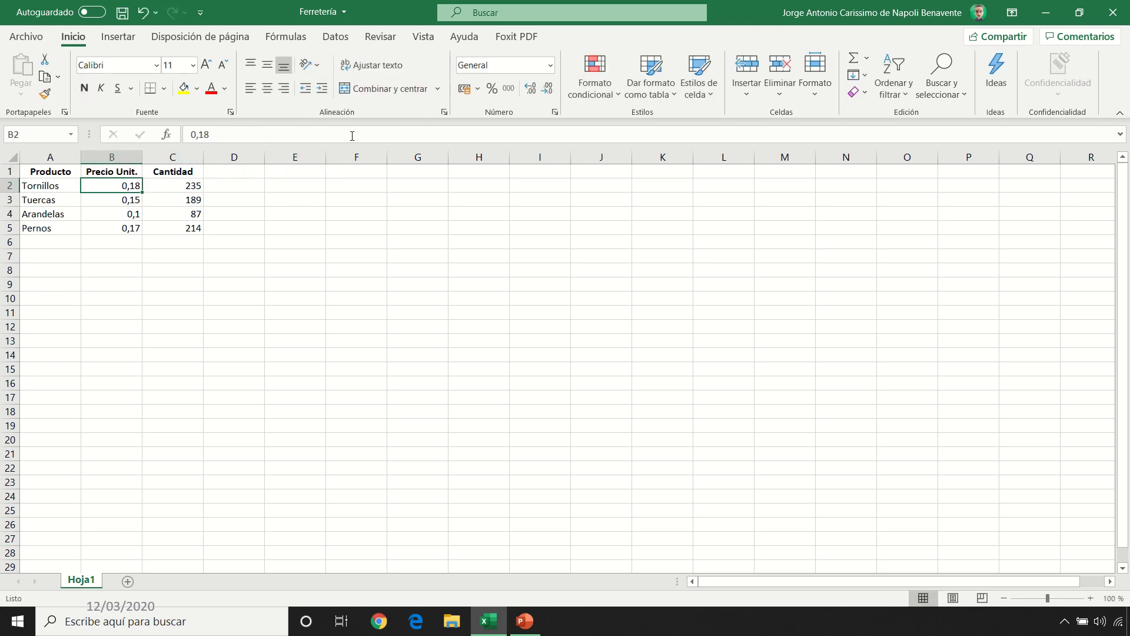
click(123, 168)
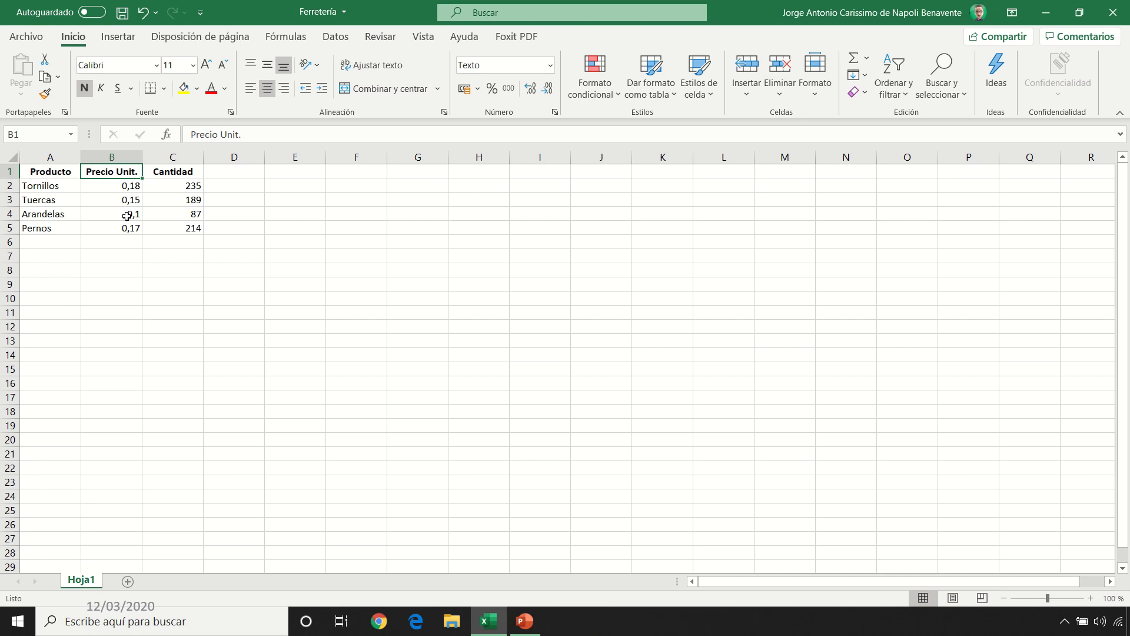
Enter the column header Importe in cell D1 and save the workbook
click(223, 177)
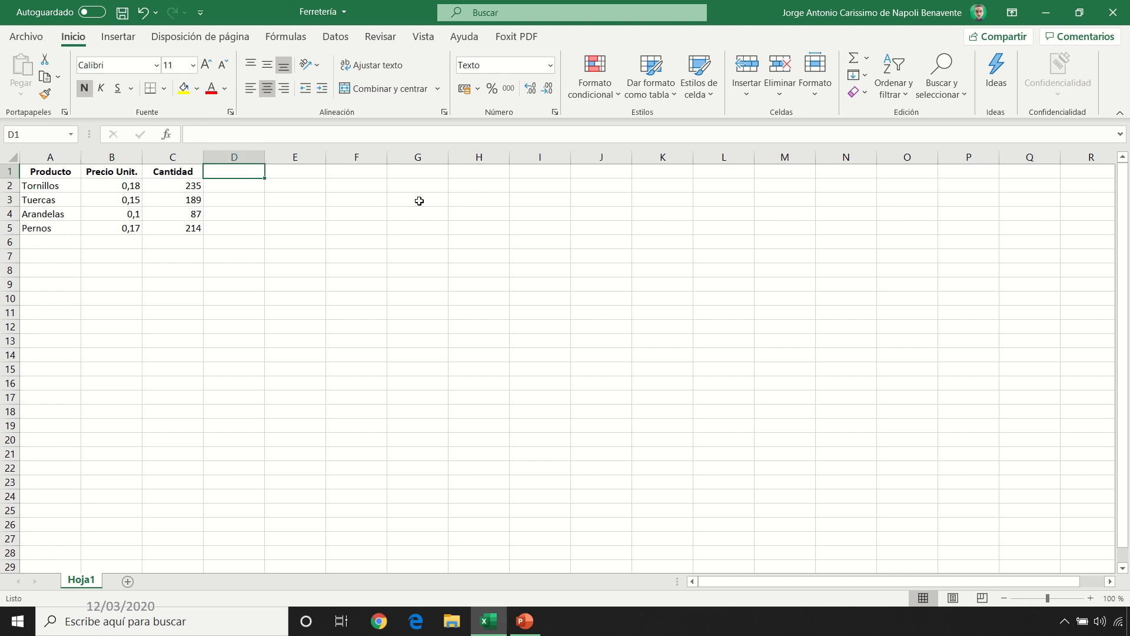
text(Importe)
key(Return)
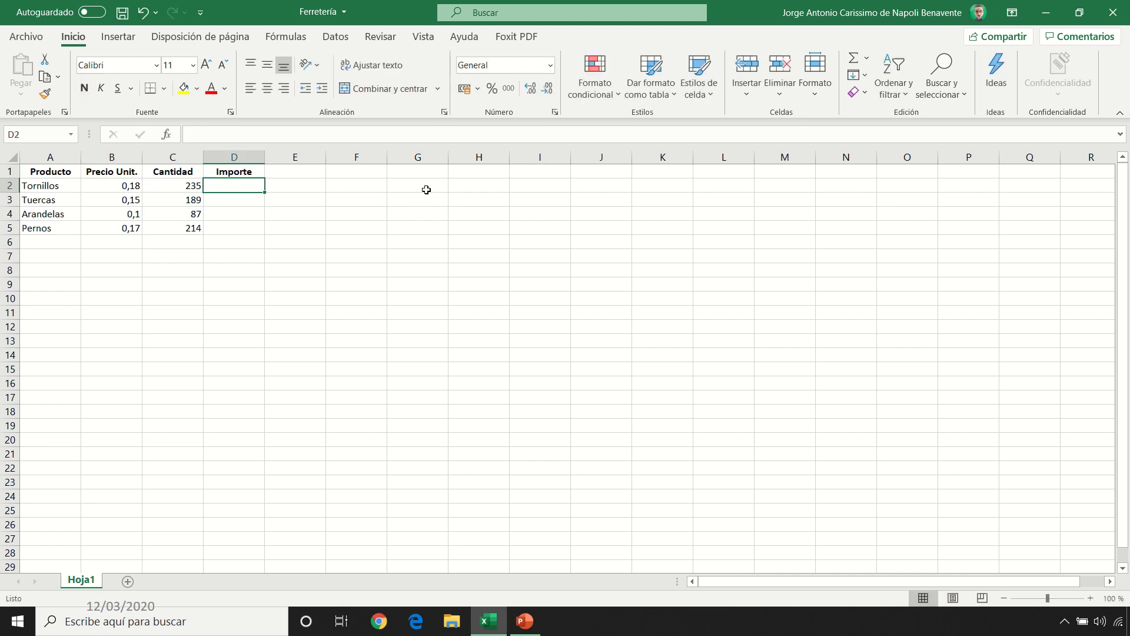
click(122, 11)
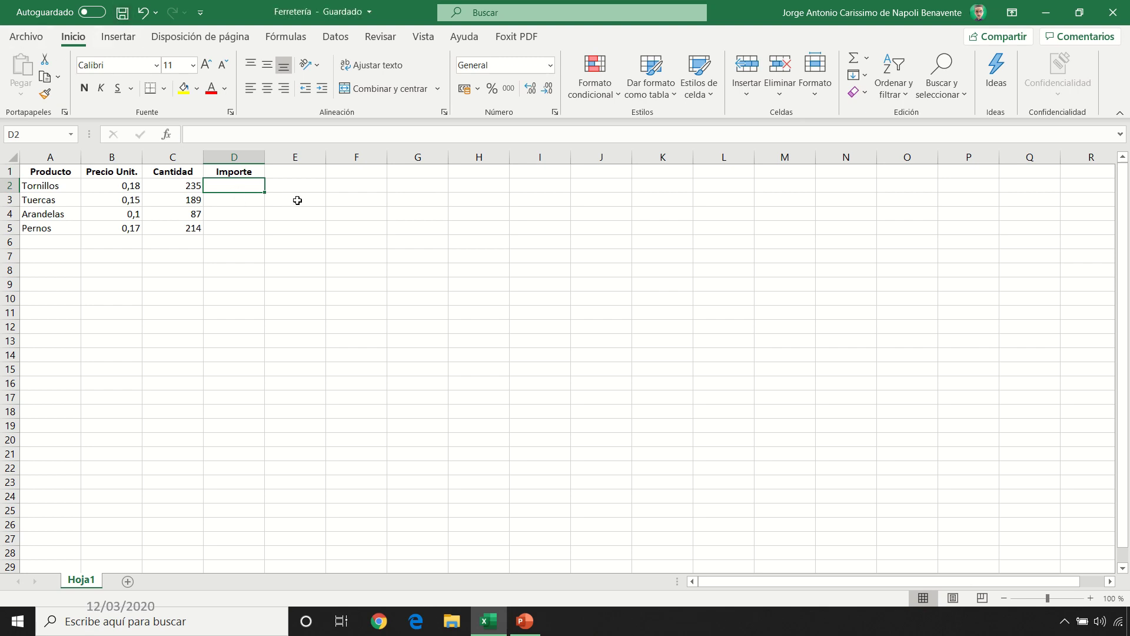
Enter the formula =B2*C2 in cell D2 for the Tornillos Importe, replacing the manually written references with ones picked from the cells
text(=)
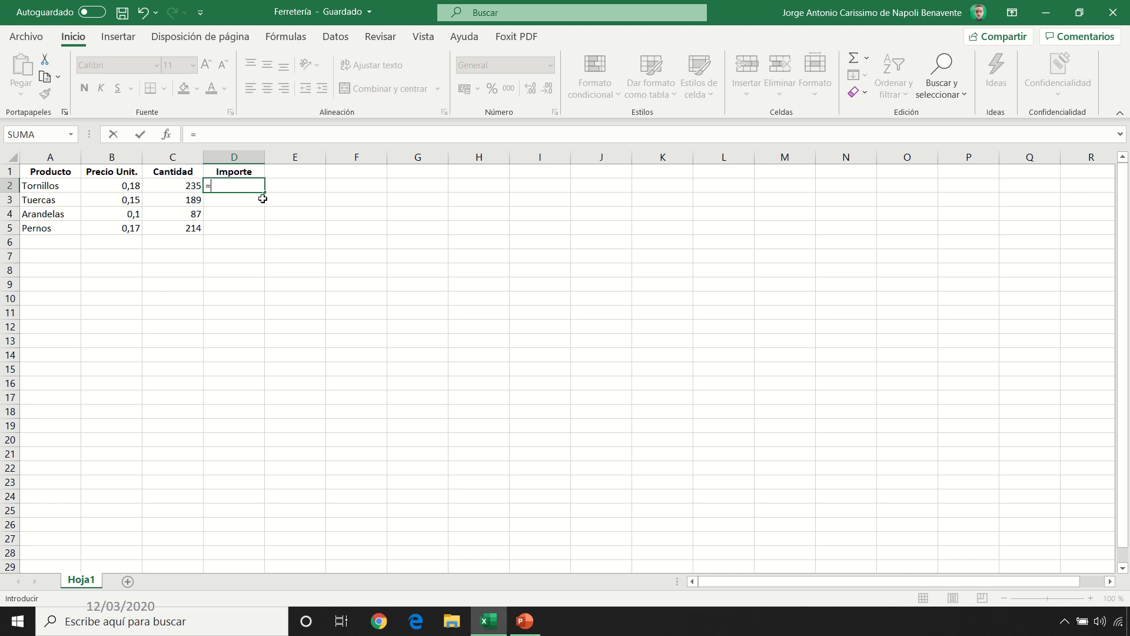
text(b2)
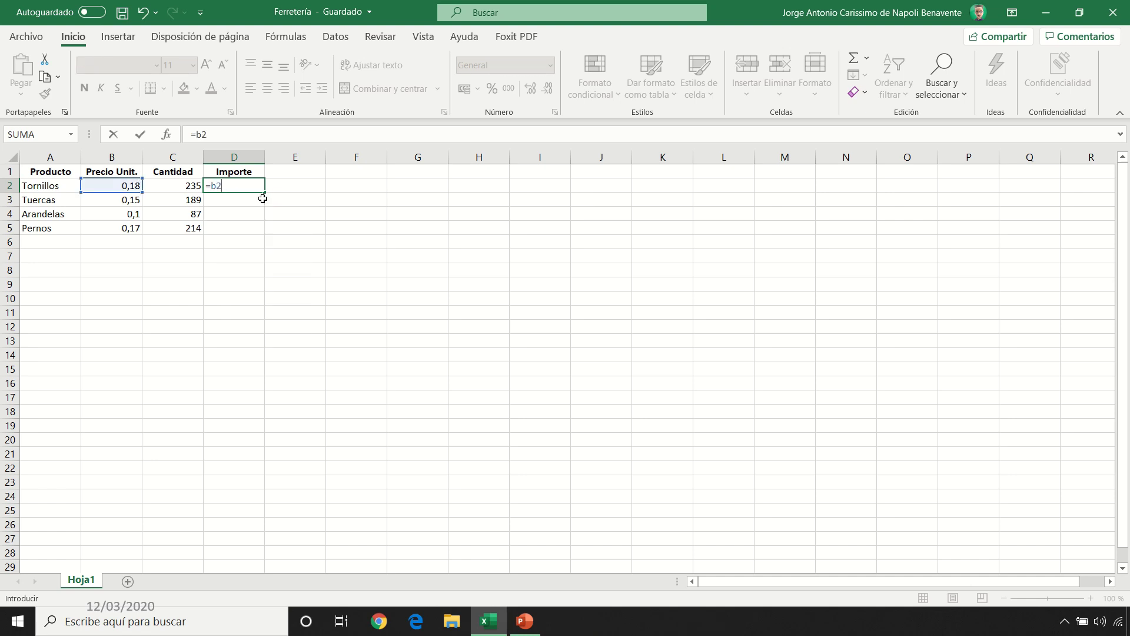
text(*c2)
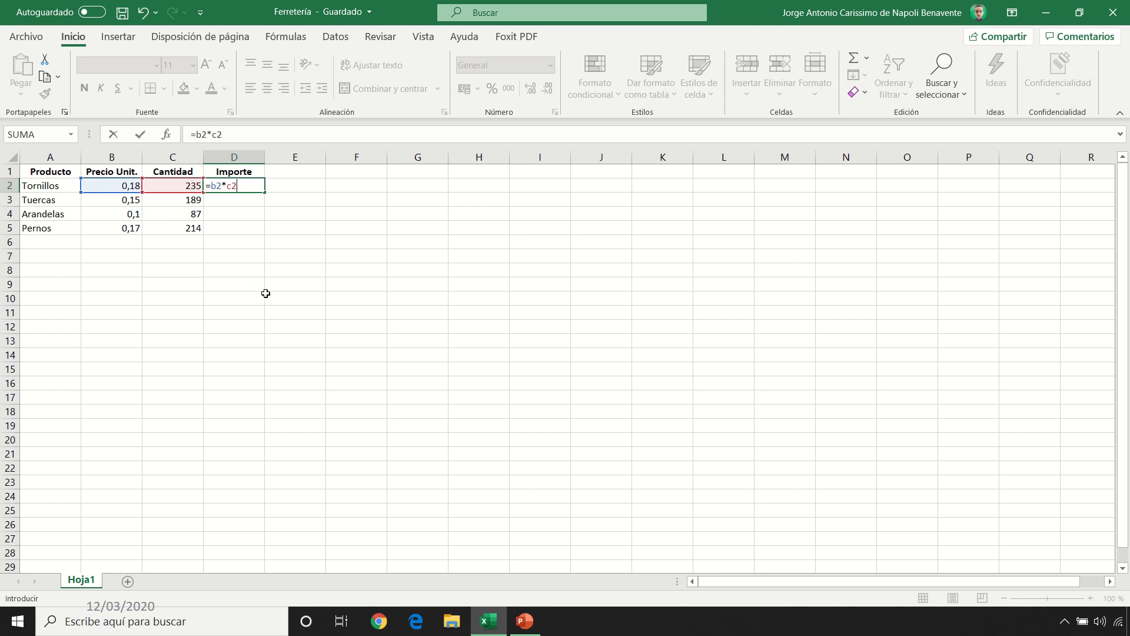
key(BackSpace)
key(BackSpace)
key(BackSpace)
key(BackSpace)
key(BackSpace)
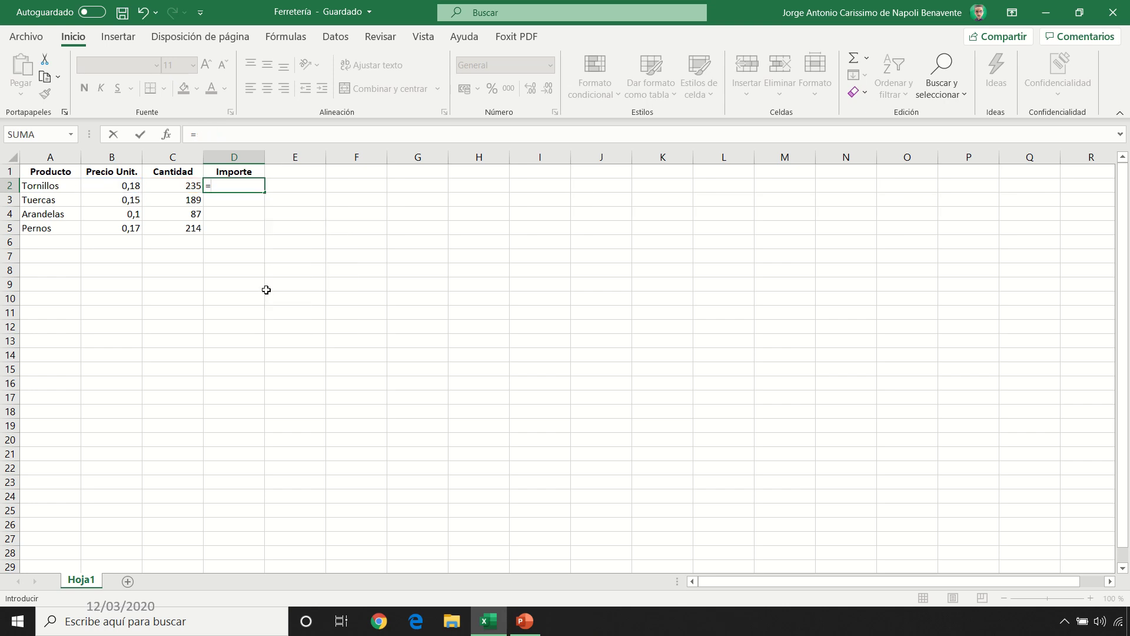
click(122, 185)
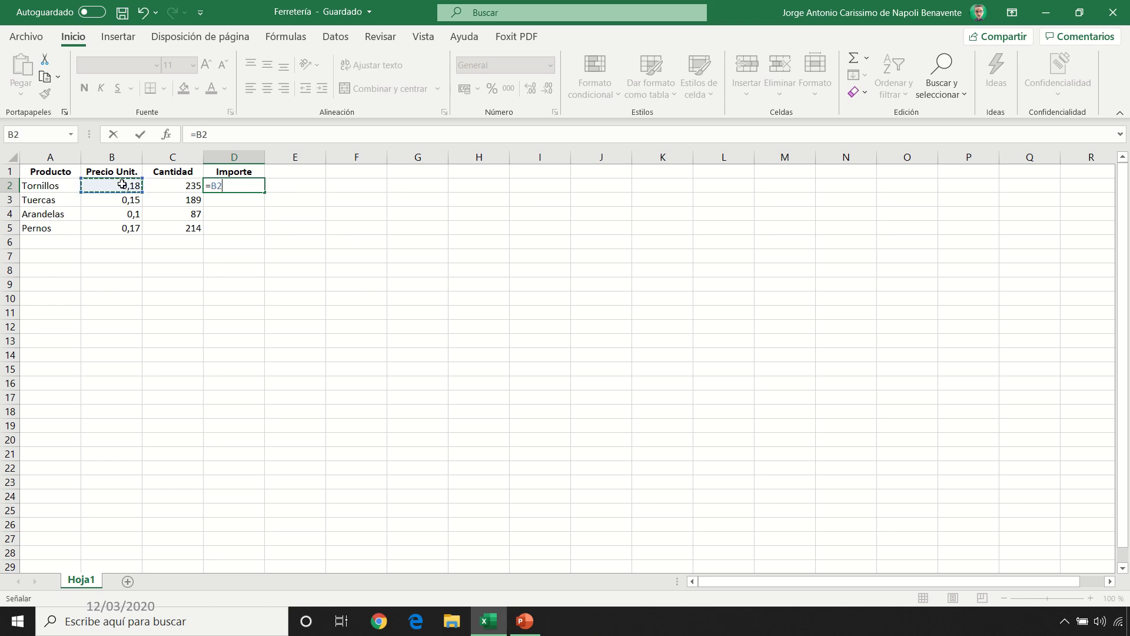
text(*)
click(168, 186)
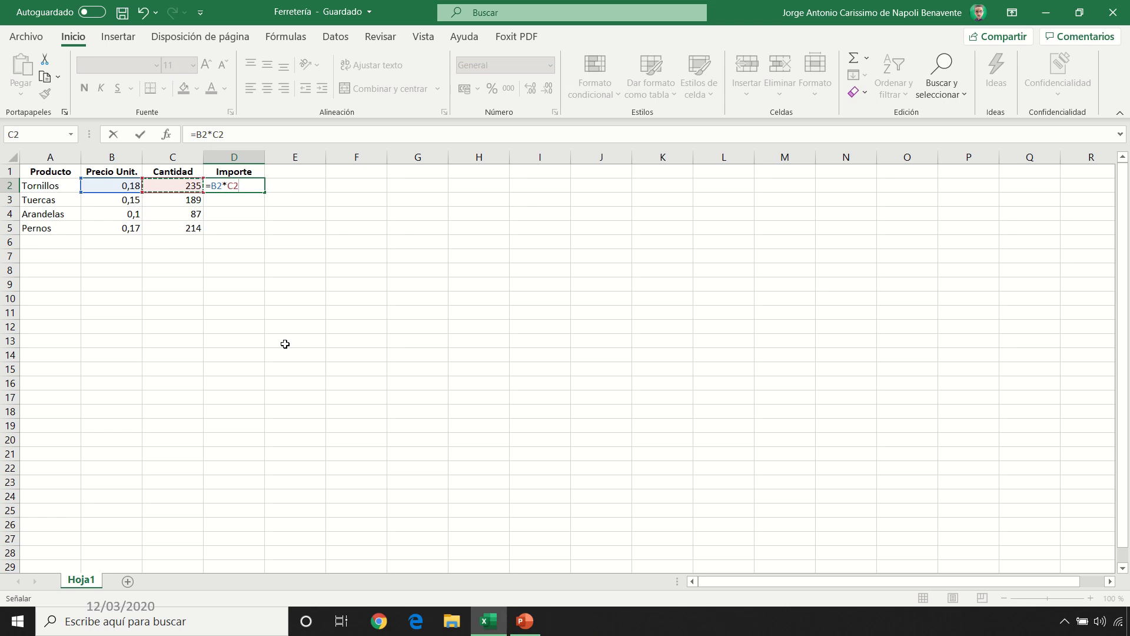
key(Return)
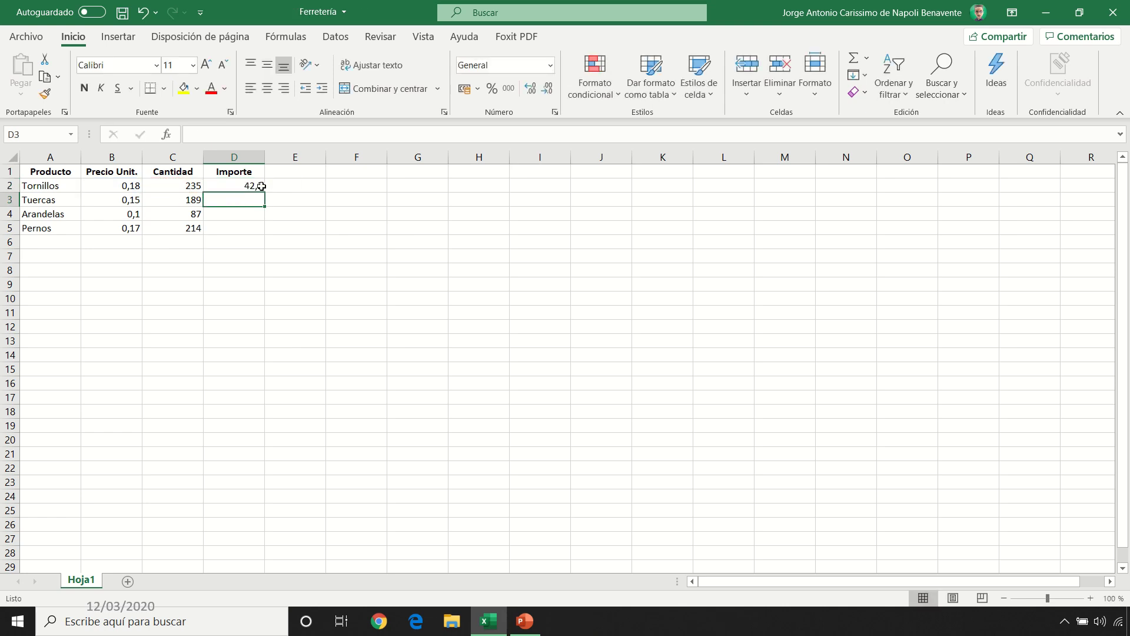
Try a Tornillos quantity of 476 in cell C2 and undo the change
click(196, 184)
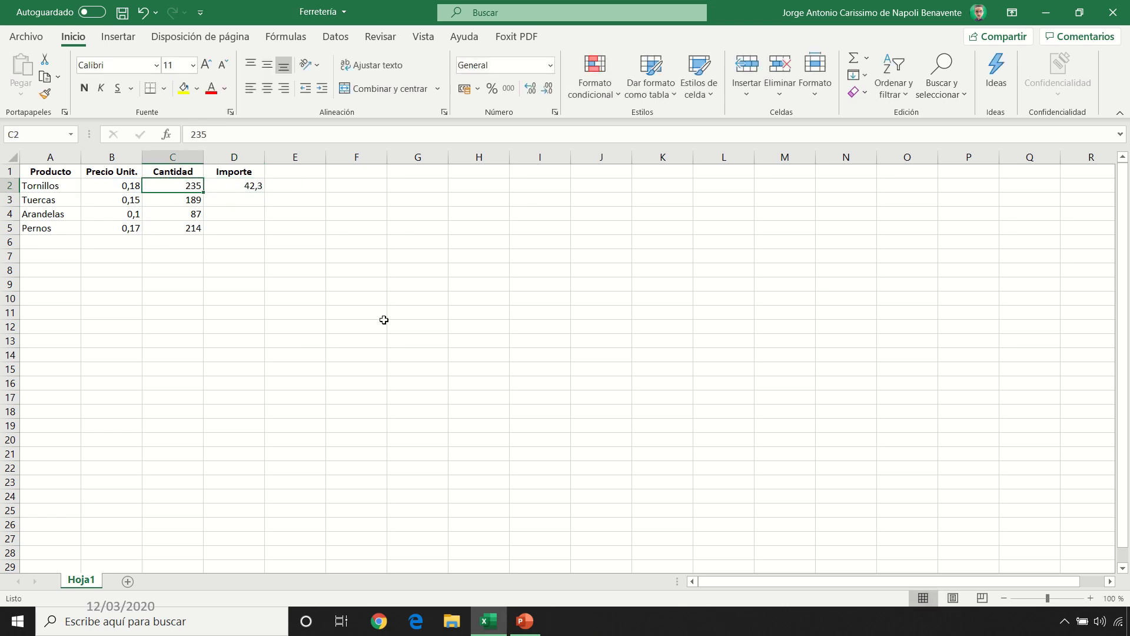
text(476)
key(Return)
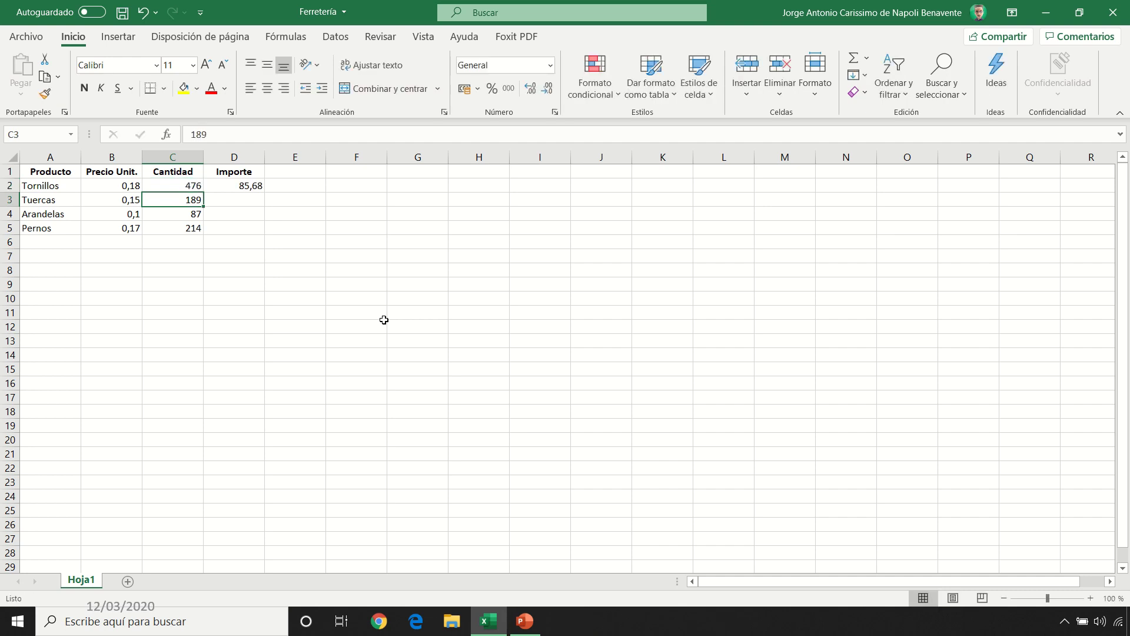
key(ctrl+z)
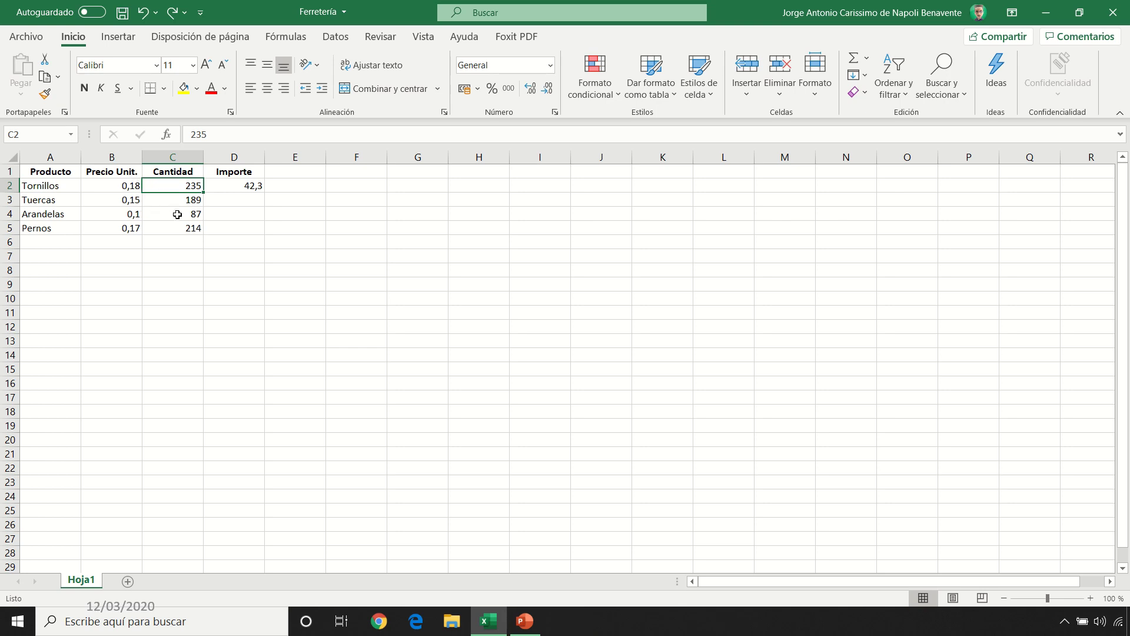
click(231, 196)
click(232, 214)
click(232, 228)
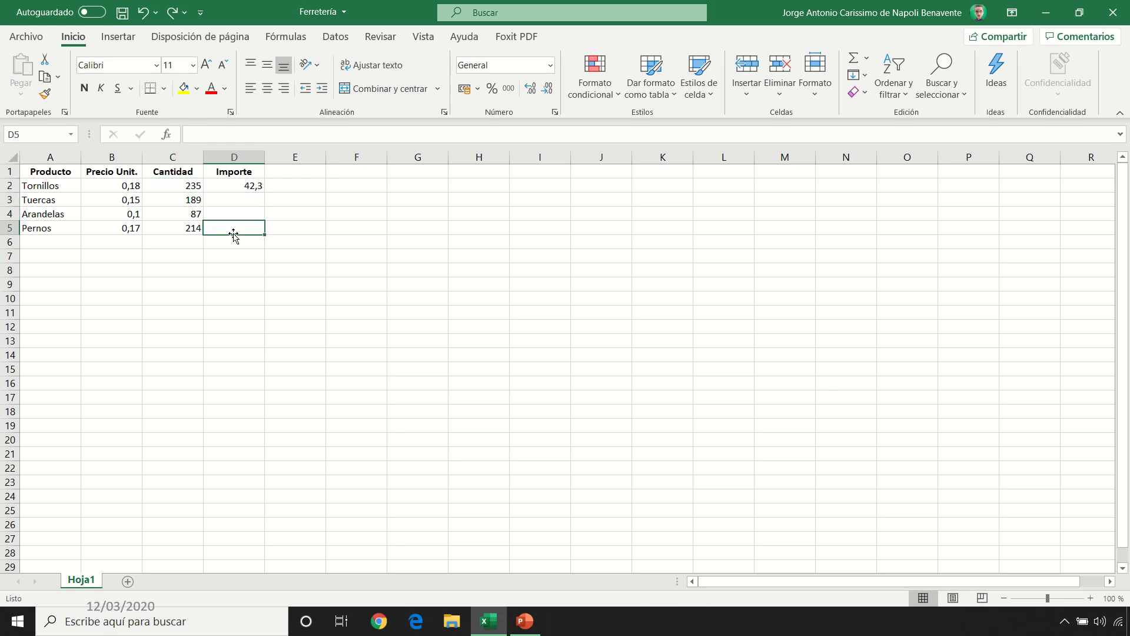
Copy the Importe formula from cell D2 and paste it into cells D3 to D5
click(237, 190)
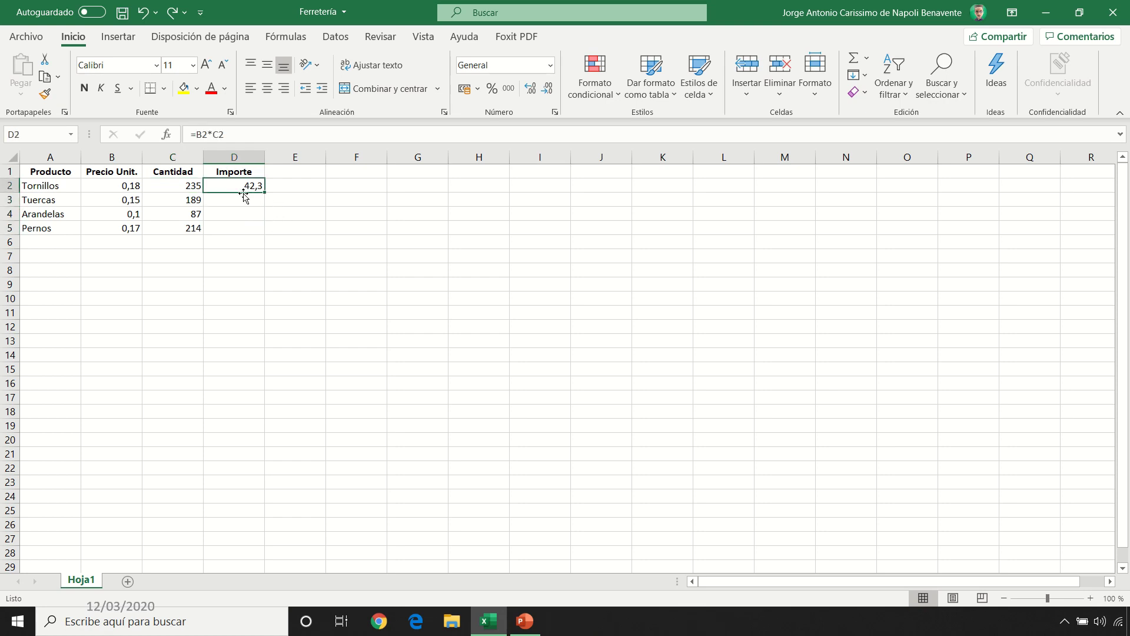
click(47, 78)
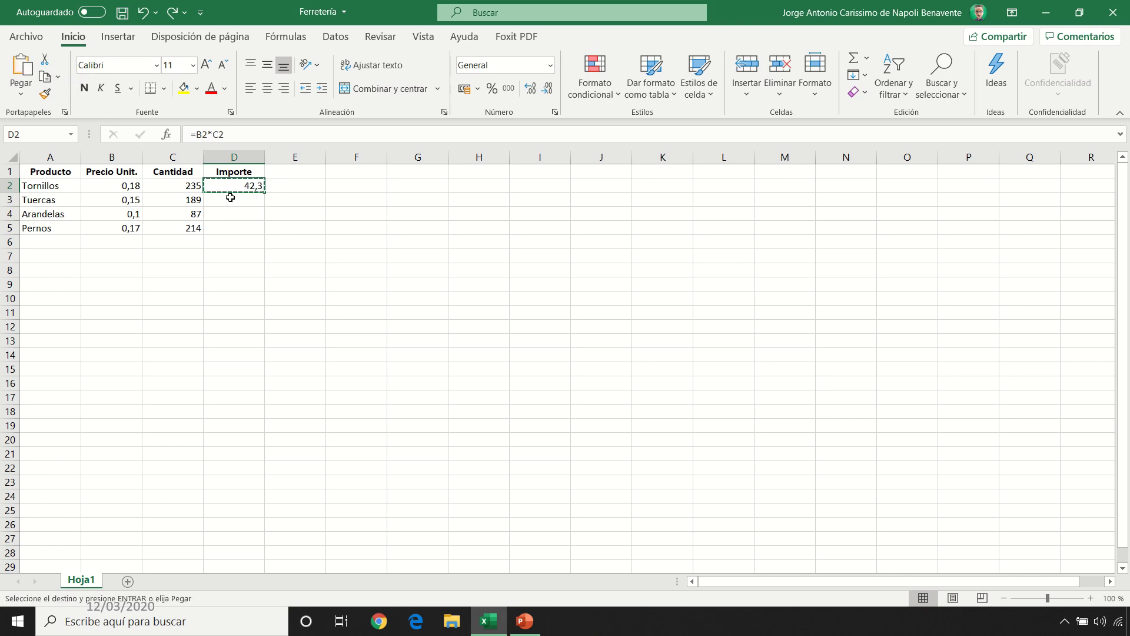
drag(229, 196, 233, 224)
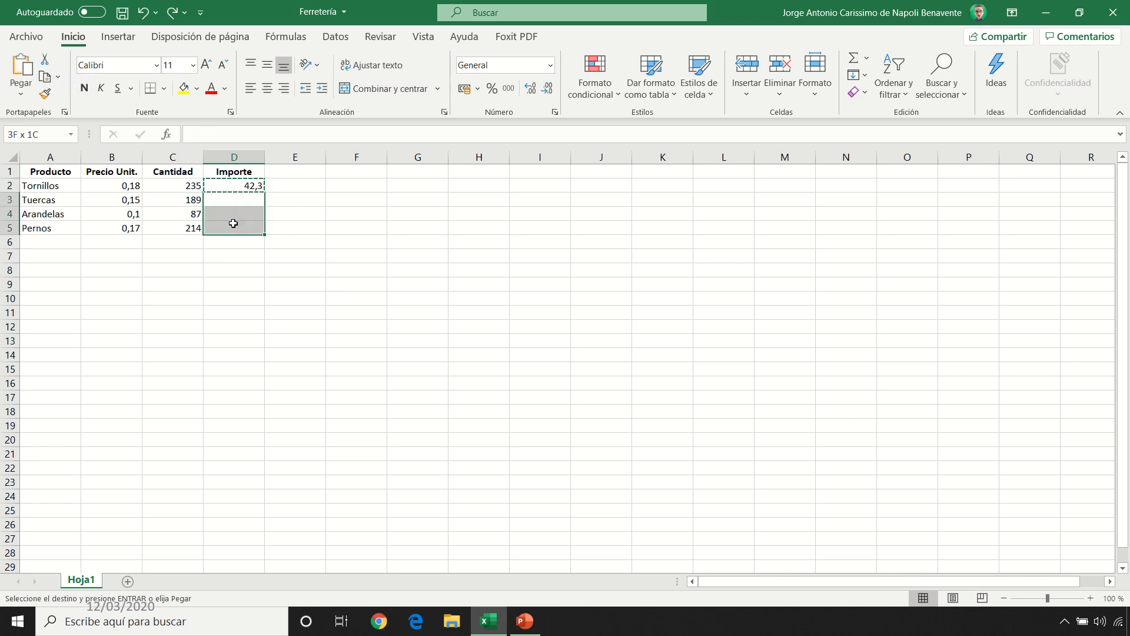
click(22, 69)
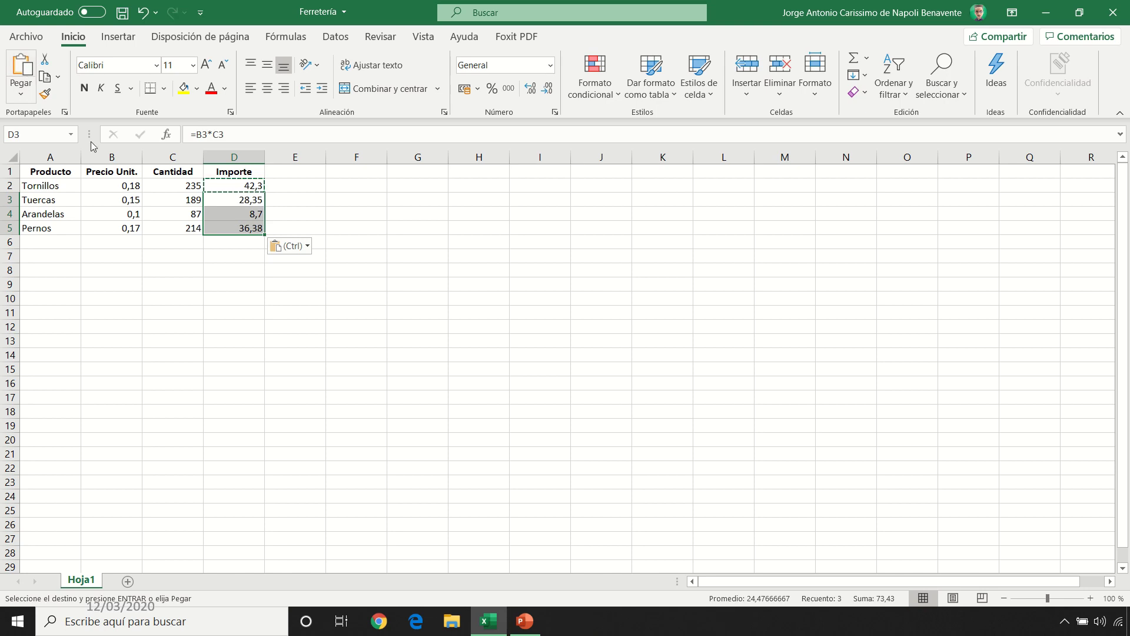
Examine the Importe formulas in cells D2 to D5 one by one and compare their row references without changing them
double_click(244, 186)
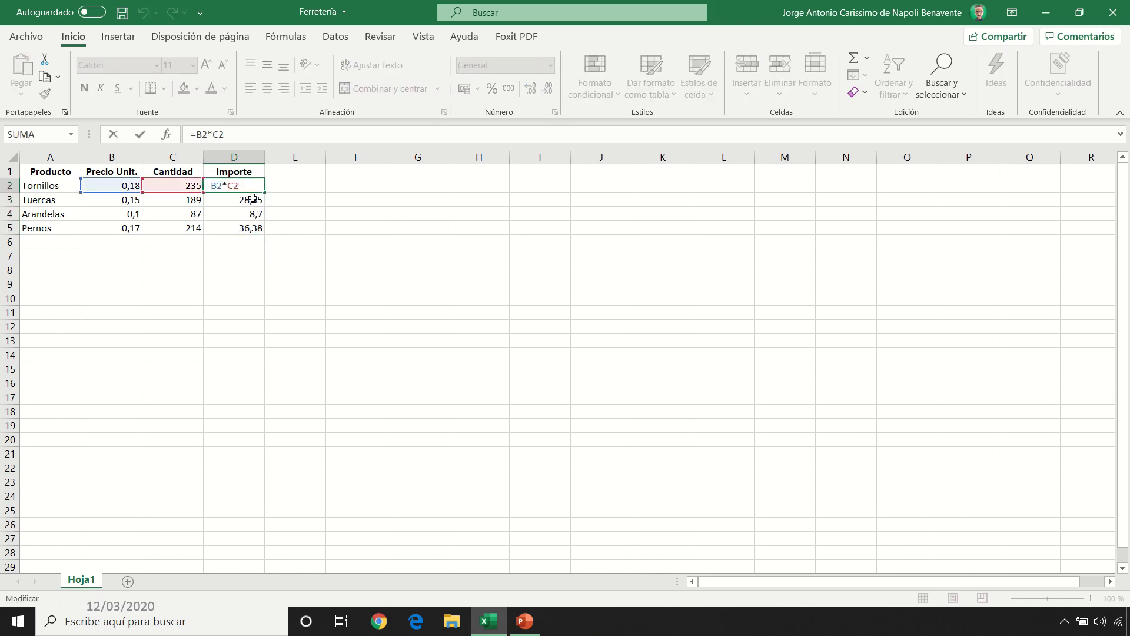
key(Escape)
double_click(252, 200)
key(Escape)
double_click(247, 215)
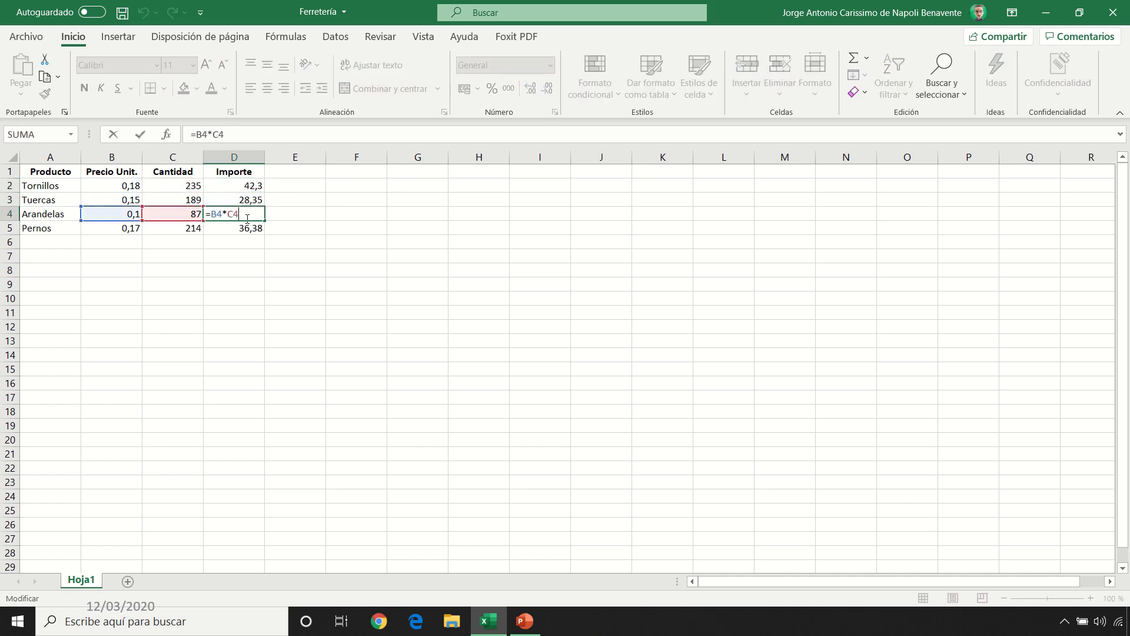
key(Escape)
double_click(252, 230)
key(Escape)
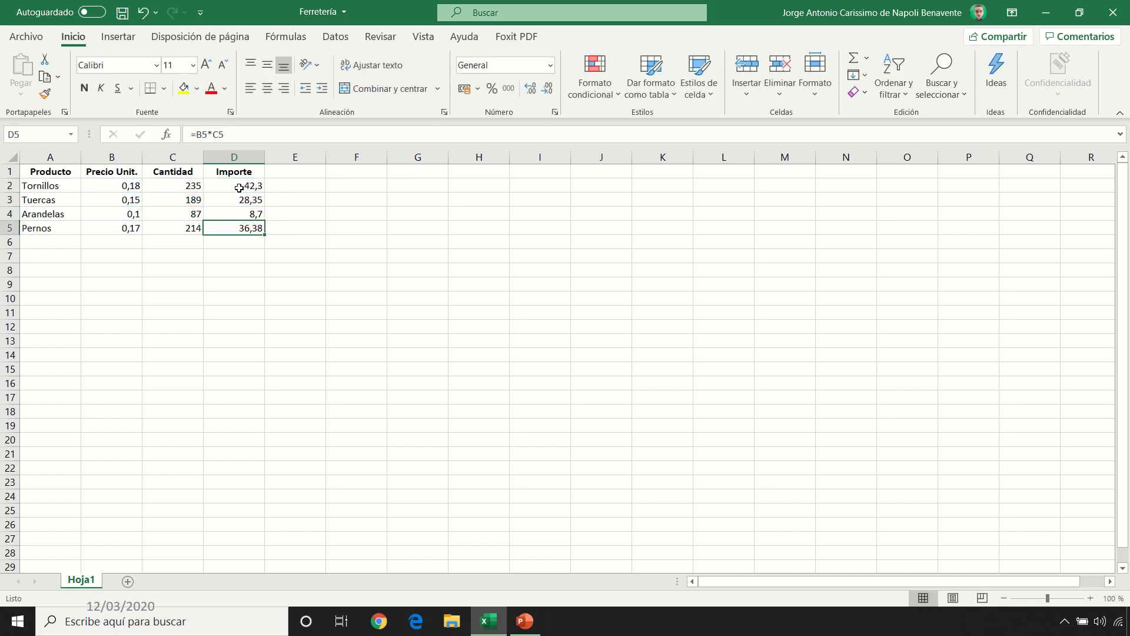
double_click(239, 186)
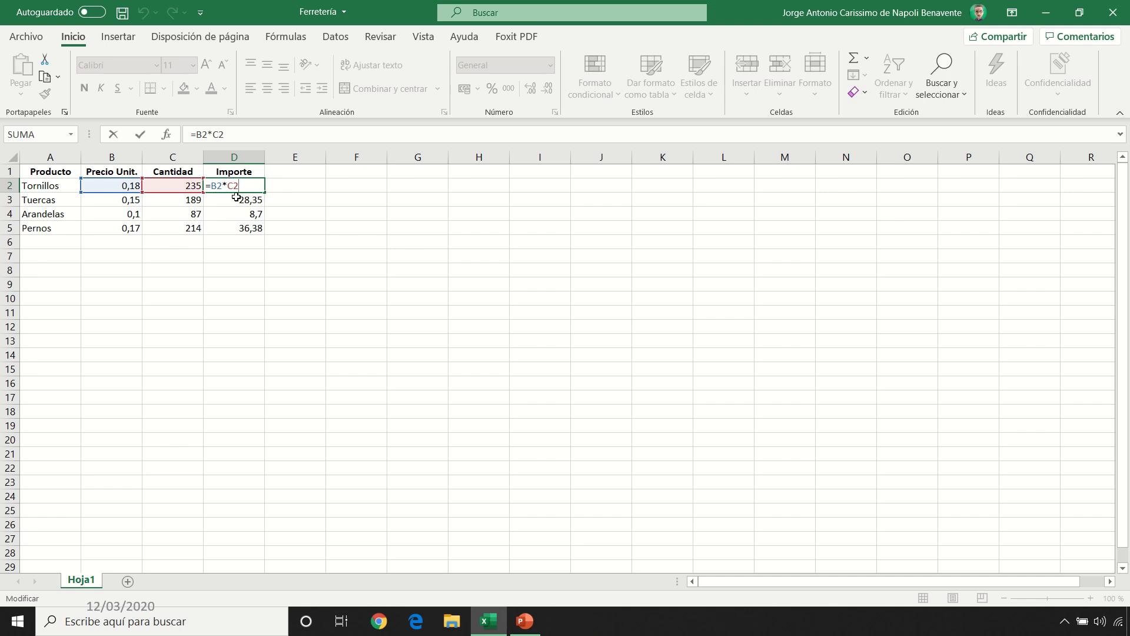
key(Escape)
double_click(237, 198)
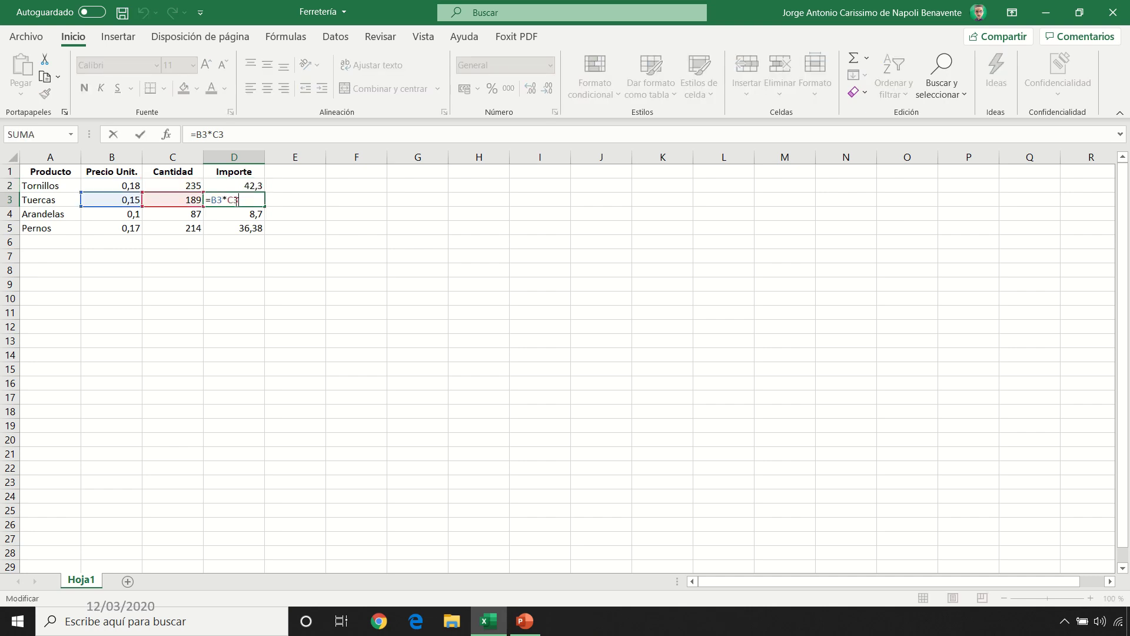
drag(229, 201, 239, 200)
key(Escape)
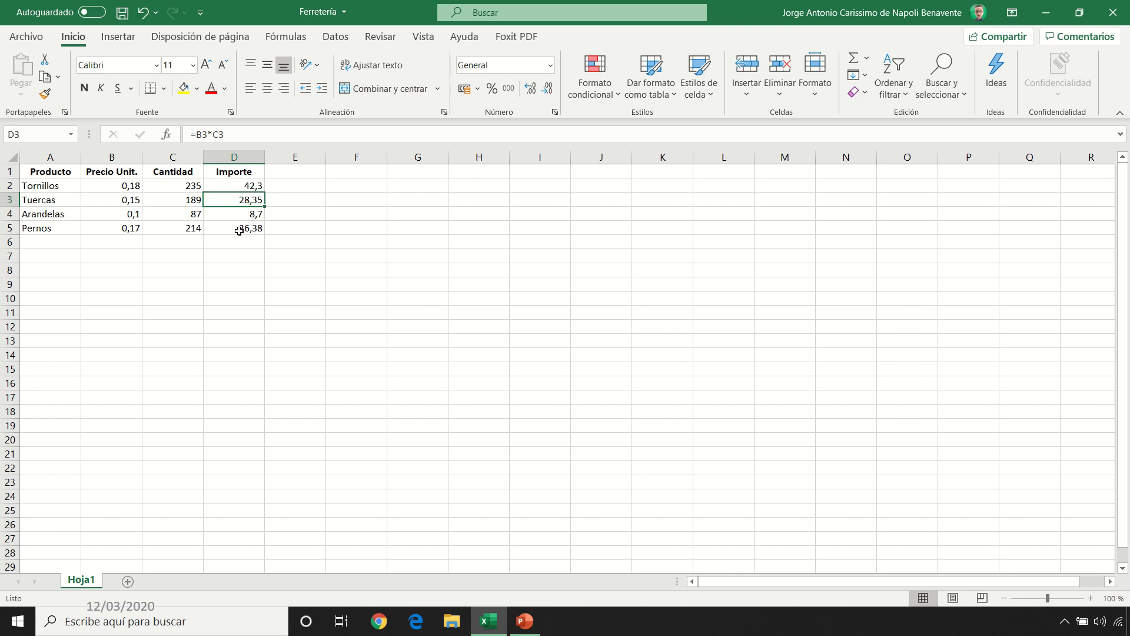
Clear the pasted Importe formulas from cells D3 to D5
drag(240, 197, 245, 225)
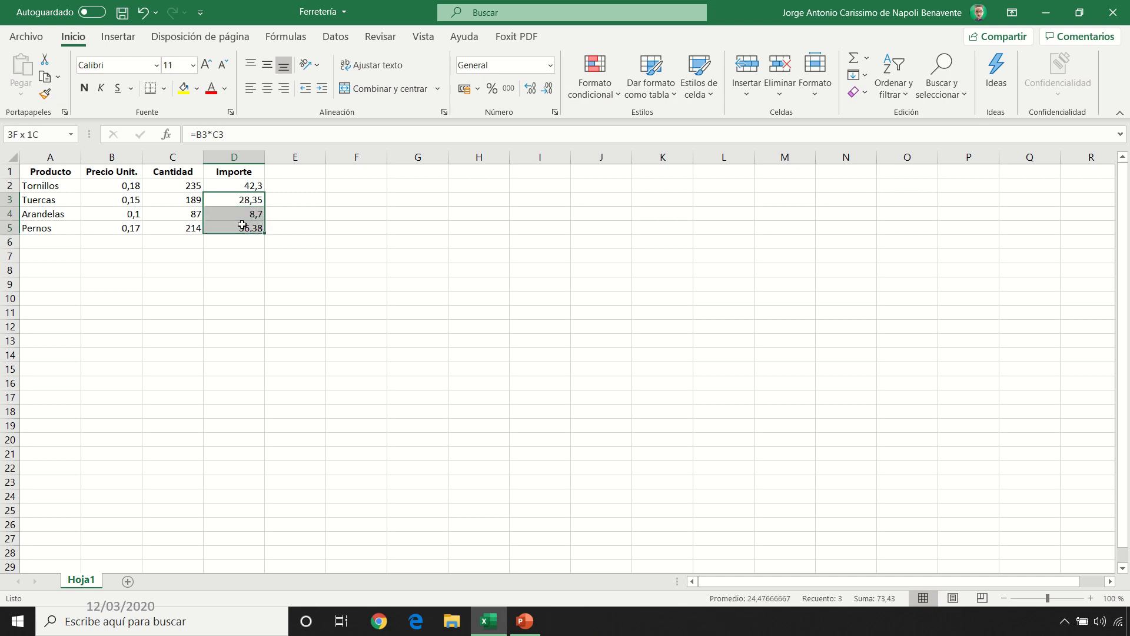
key(Delete)
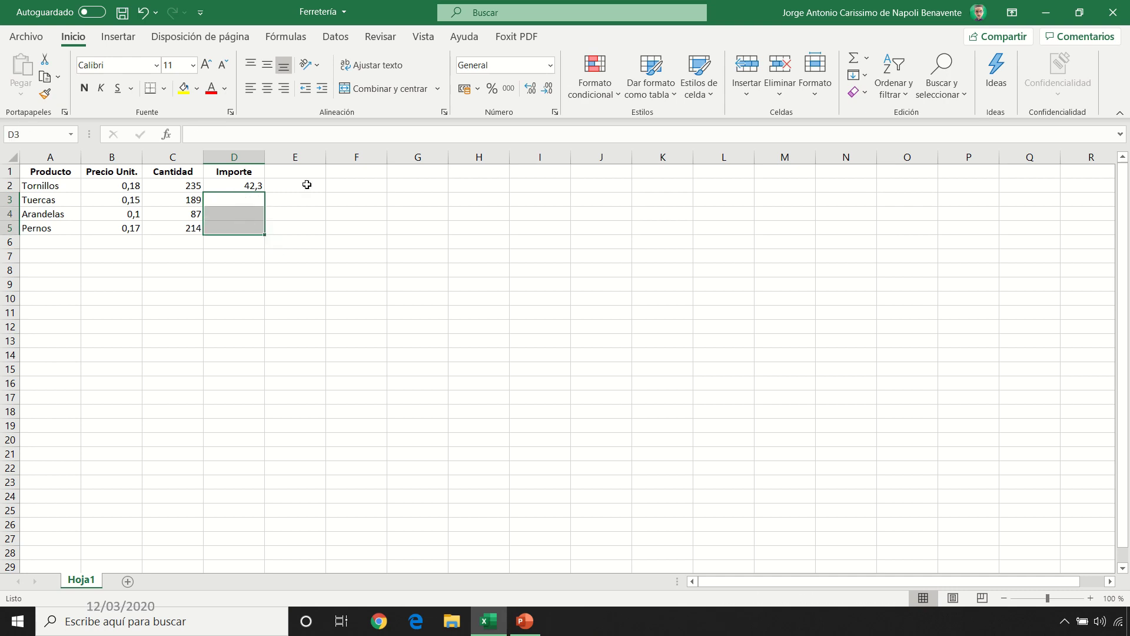
Extend the formula in D2 down to D5 with the fill handle and undo the fill
click(246, 186)
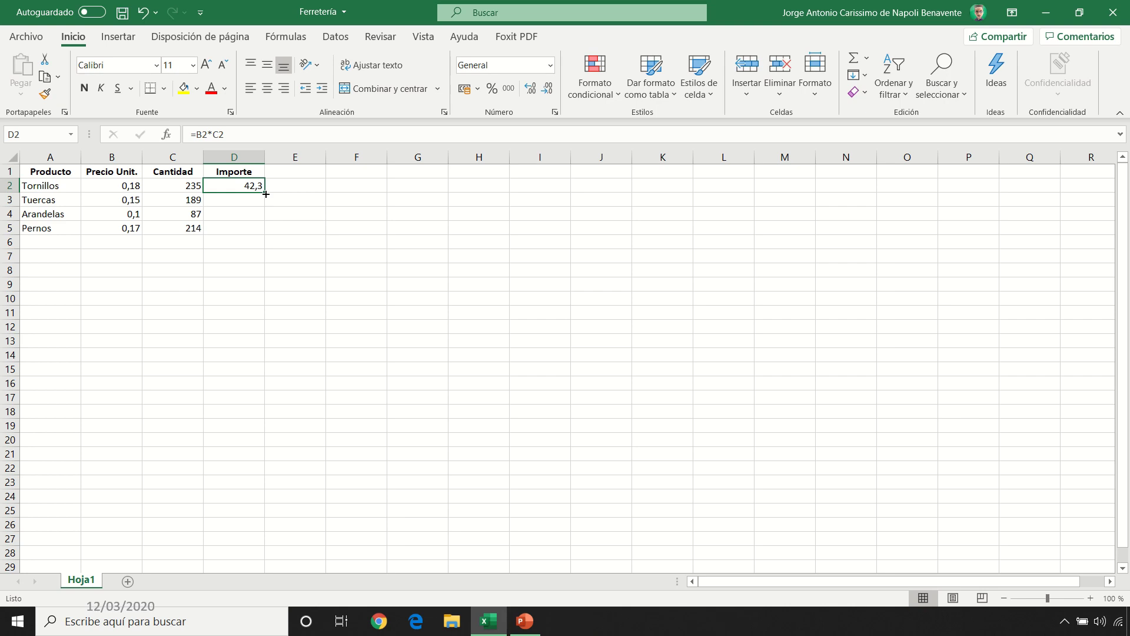
drag(266, 193, 265, 235)
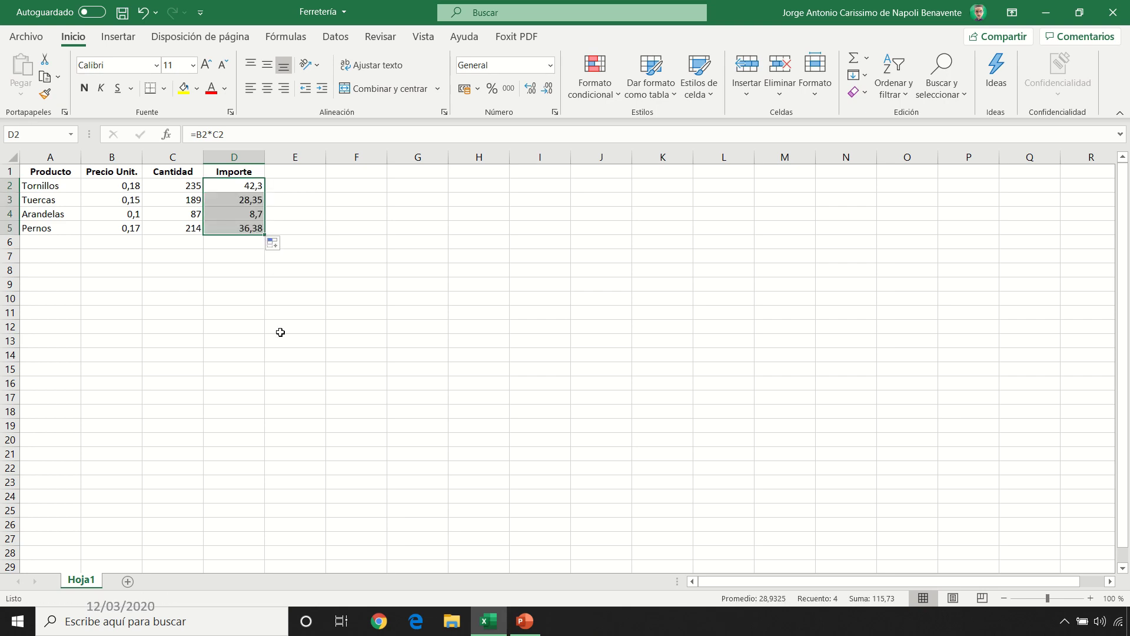
key(ctrl+z)
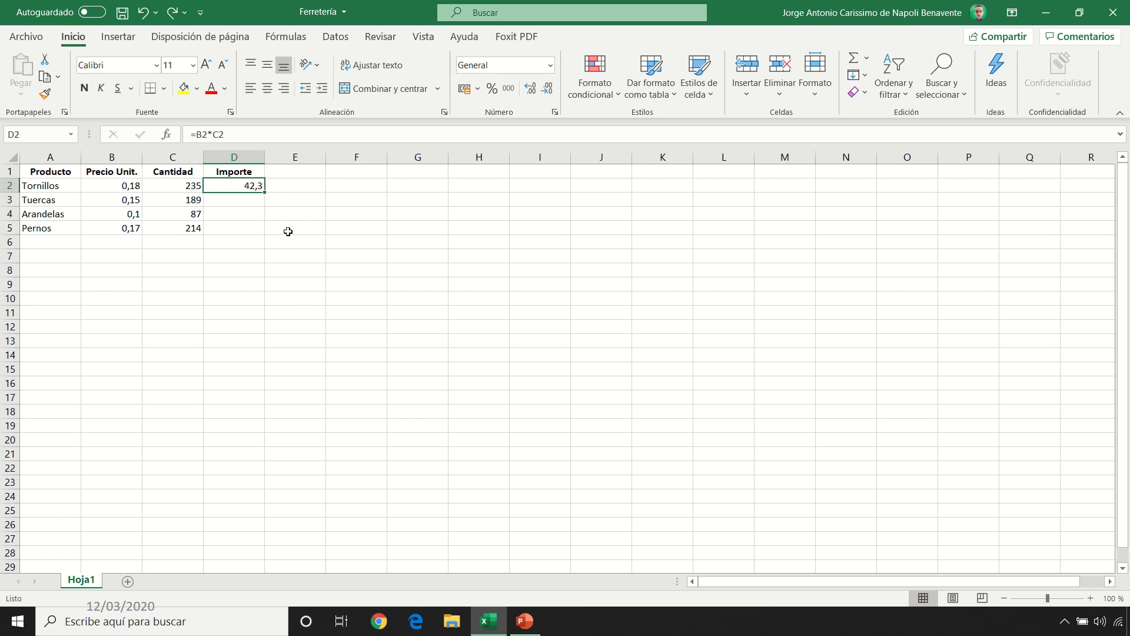
Auto-fill the D2 formula down to the last product row and check the available fill options without changing the choice
double_click(266, 194)
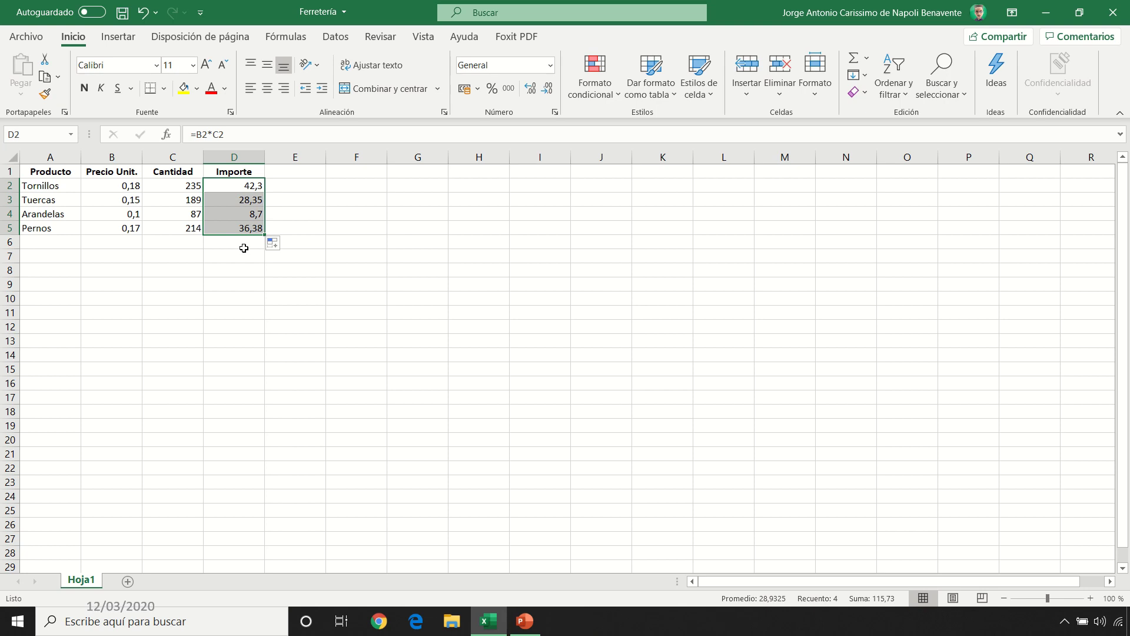
click(278, 246)
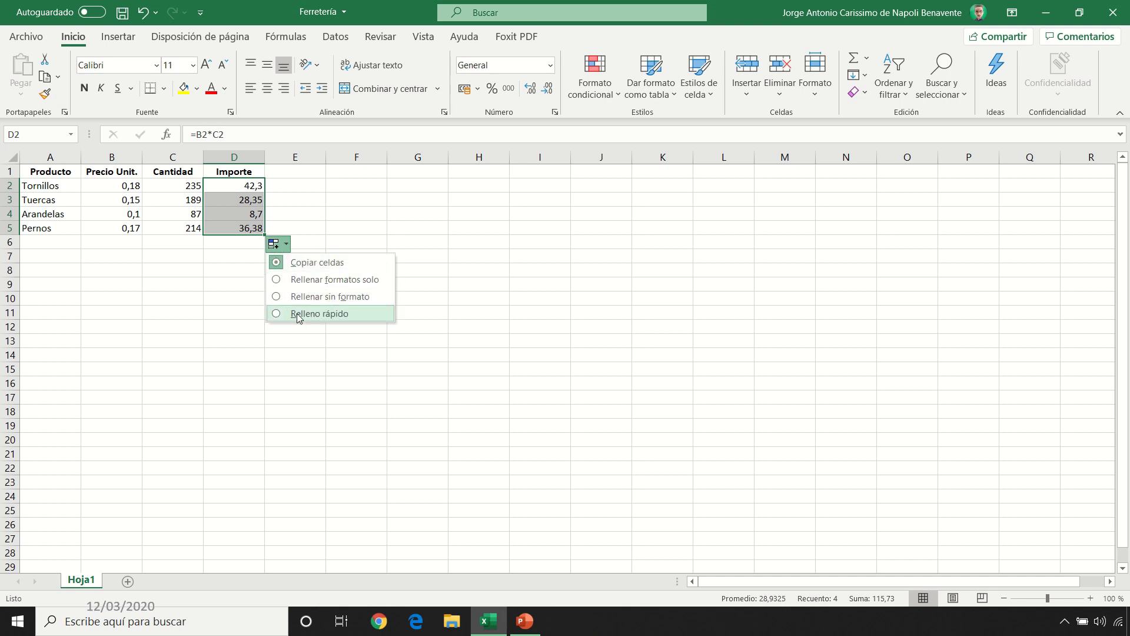
click(328, 214)
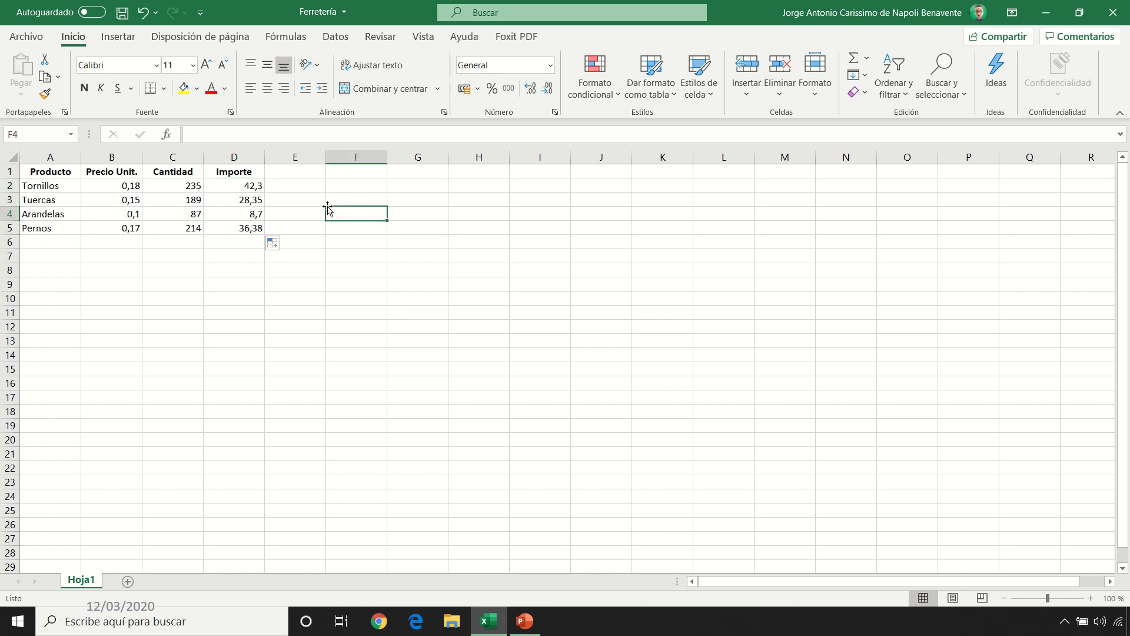
click(254, 186)
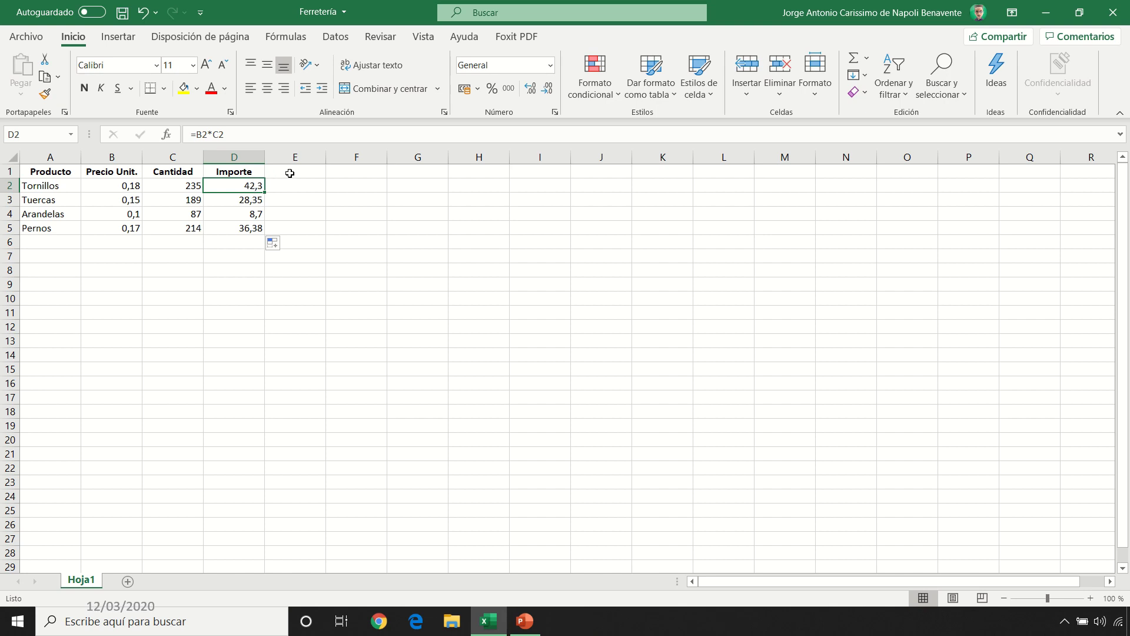
Enter the column header Importe 2 in cell H1
click(467, 174)
text(Importe 2)
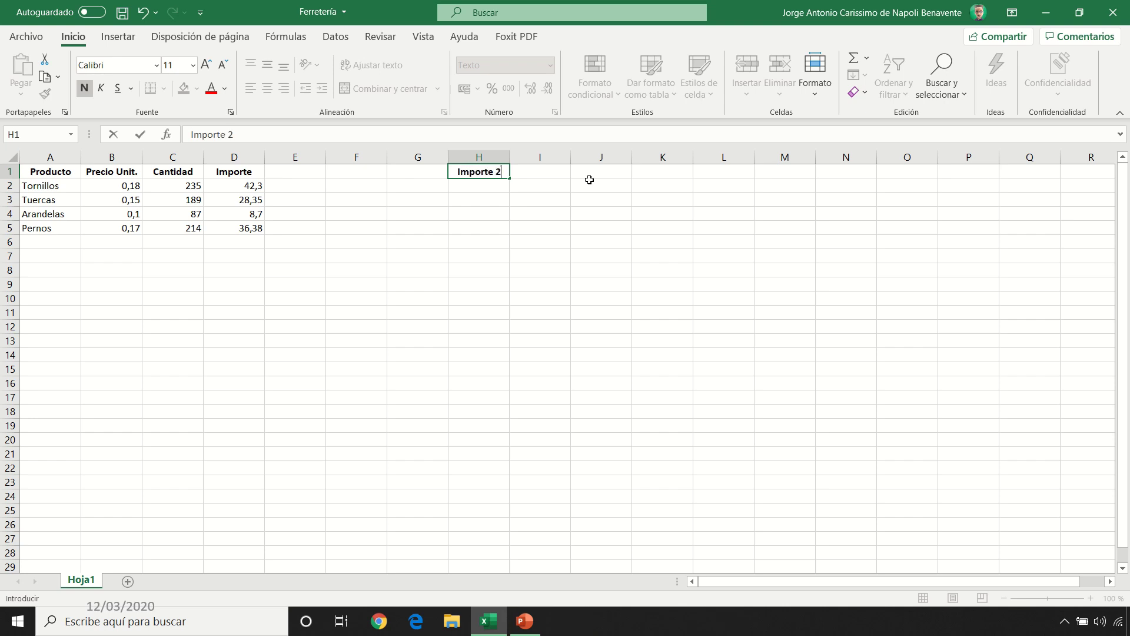
key(Return)
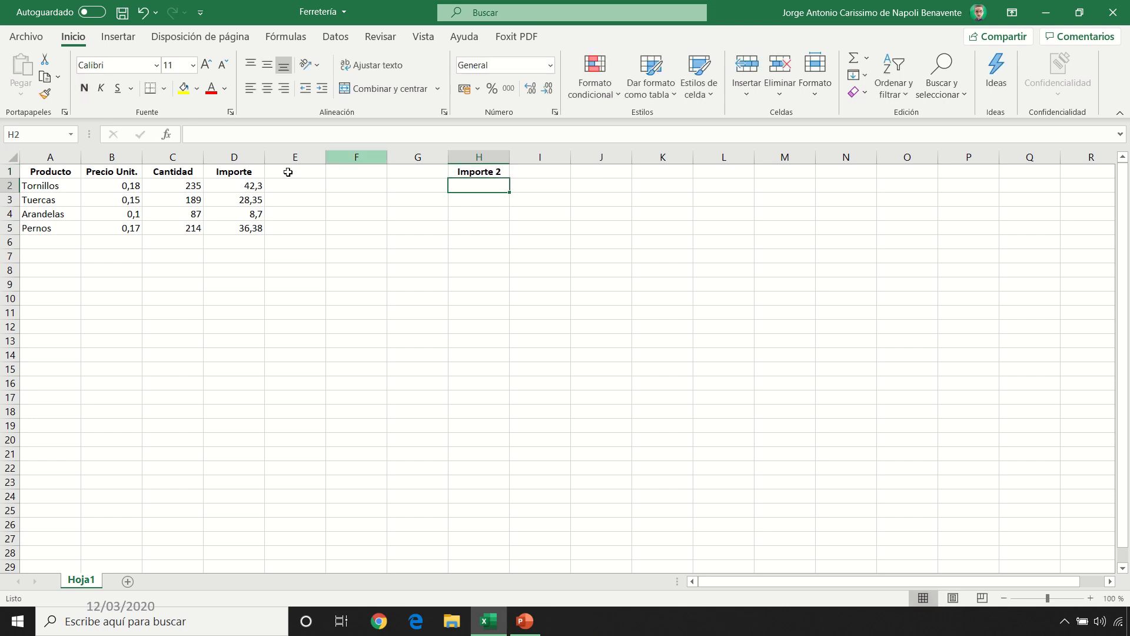
Copy the Importe formulas in D2 to D5 and paste them under the Importe 2 header, starting at cell H2
drag(239, 184, 247, 227)
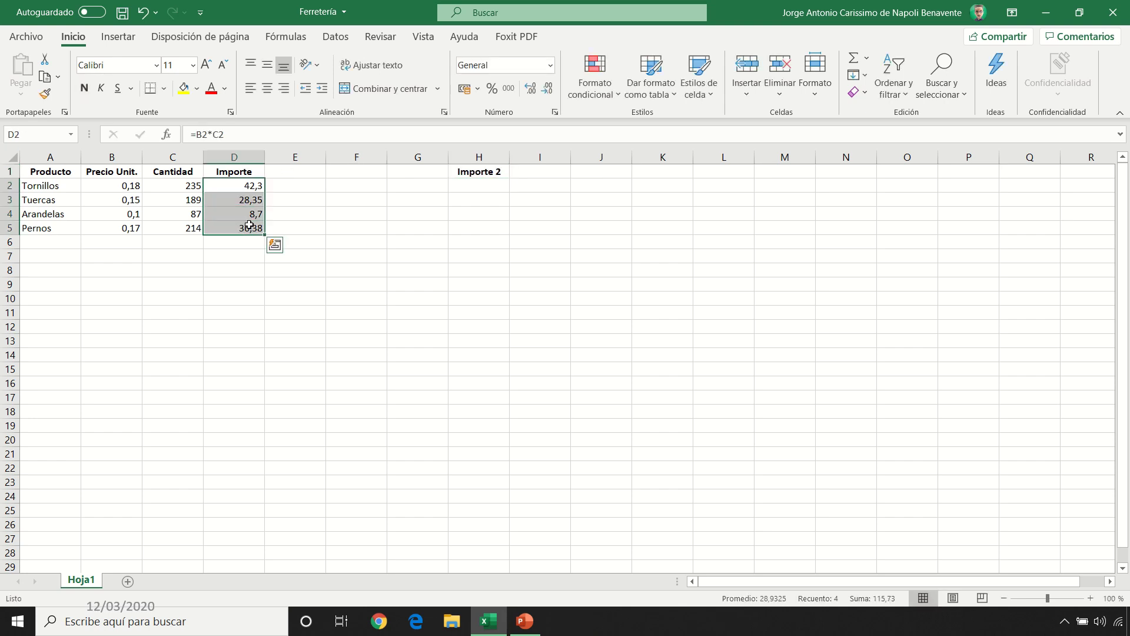
key(ctrl+c)
click(472, 184)
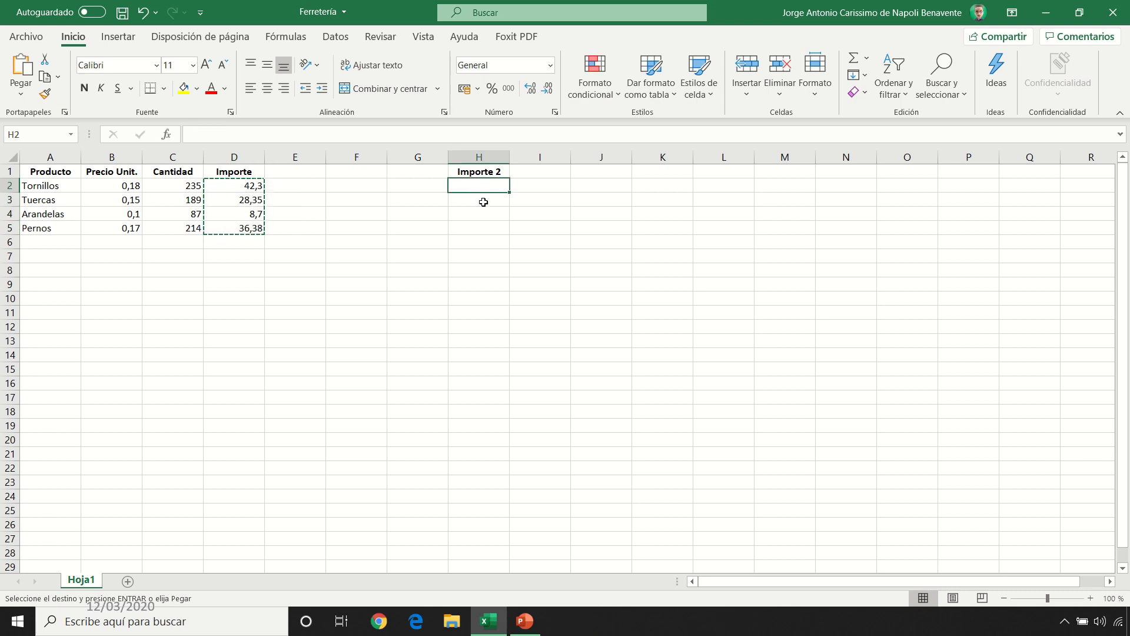
key(ctrl+v)
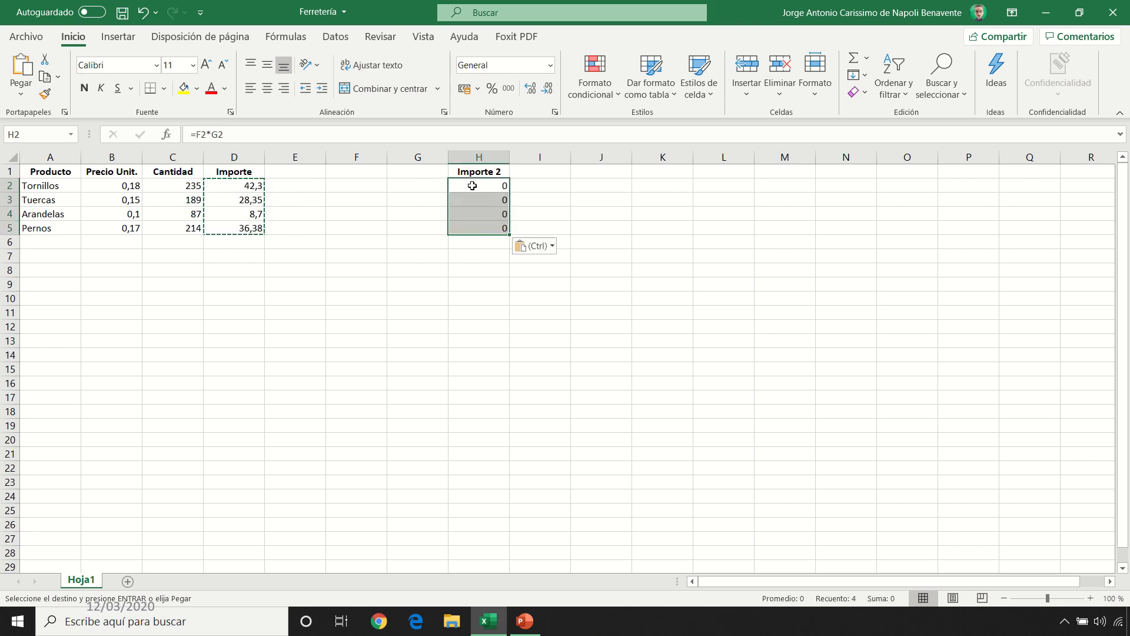
Compare the cell references in the pasted formula in H2 with those of the Importe formulas in D2 and D5
double_click(483, 185)
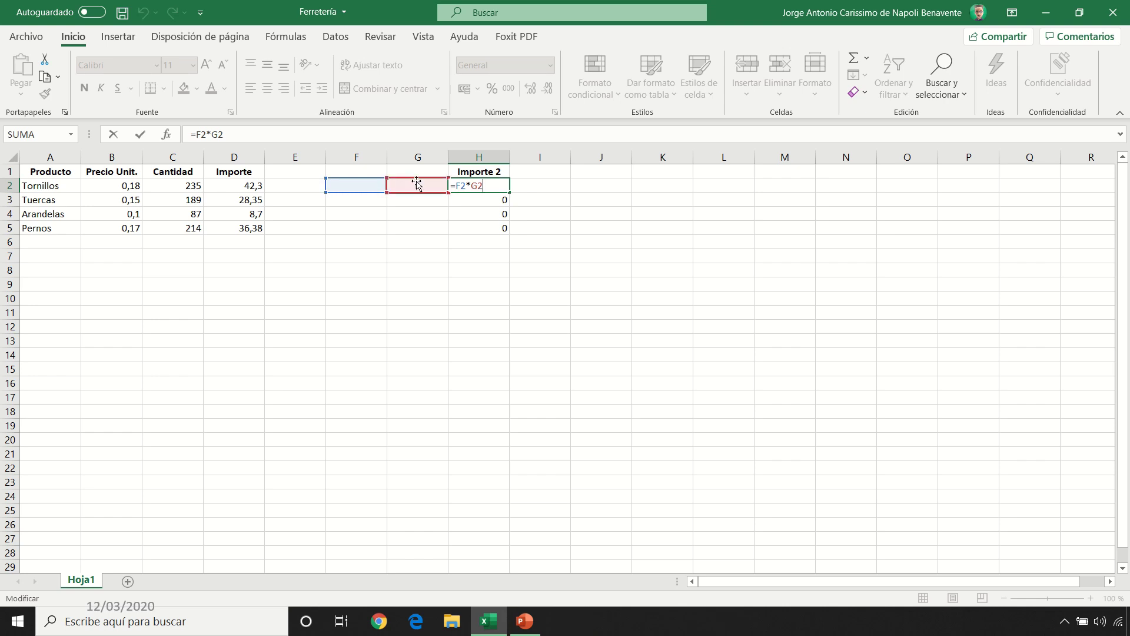
key(Escape)
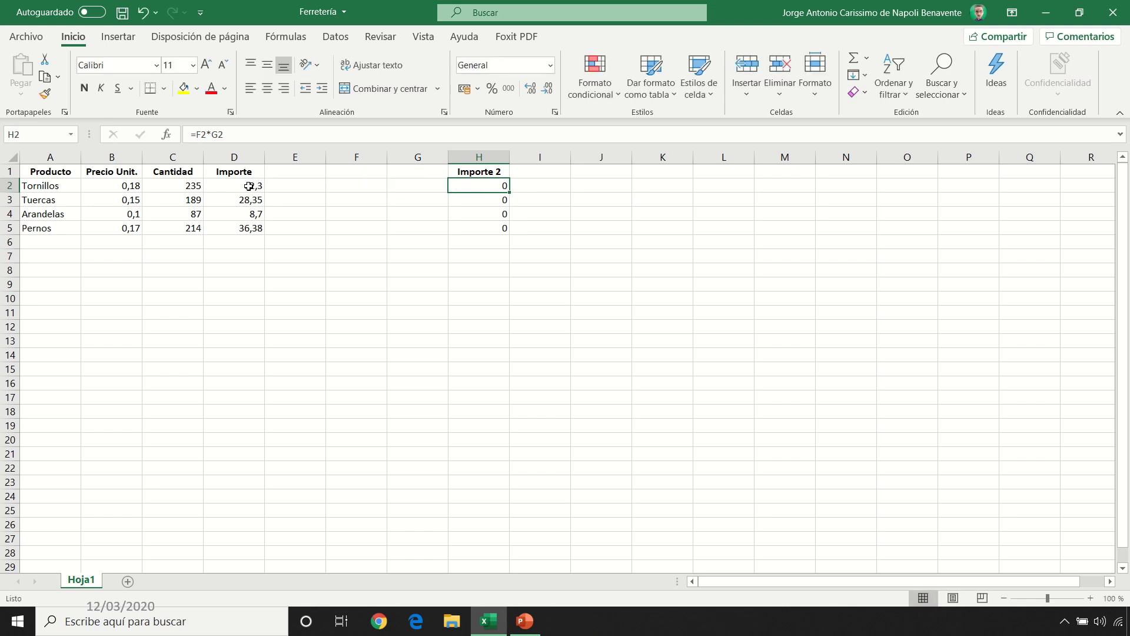
double_click(249, 187)
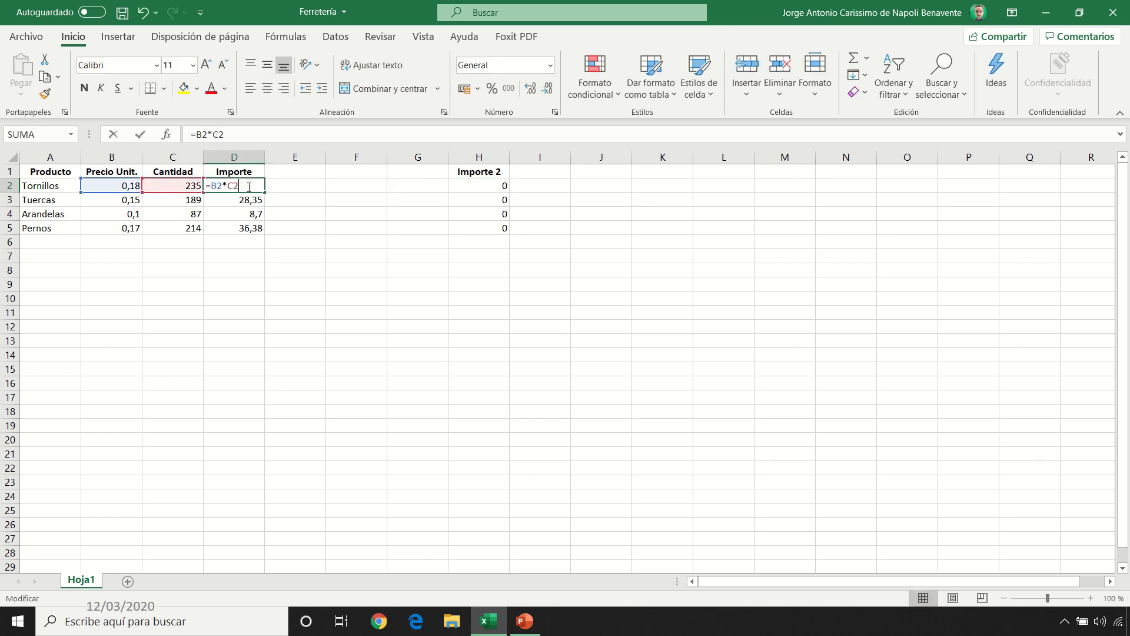
key(Escape)
double_click(234, 225)
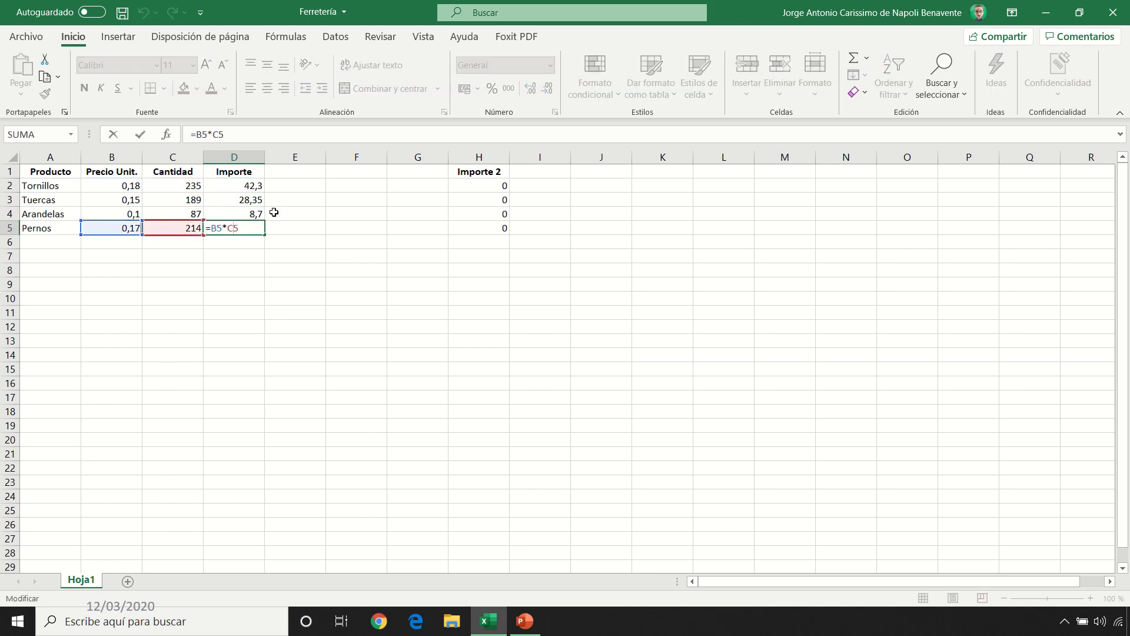
key(Escape)
double_click(483, 187)
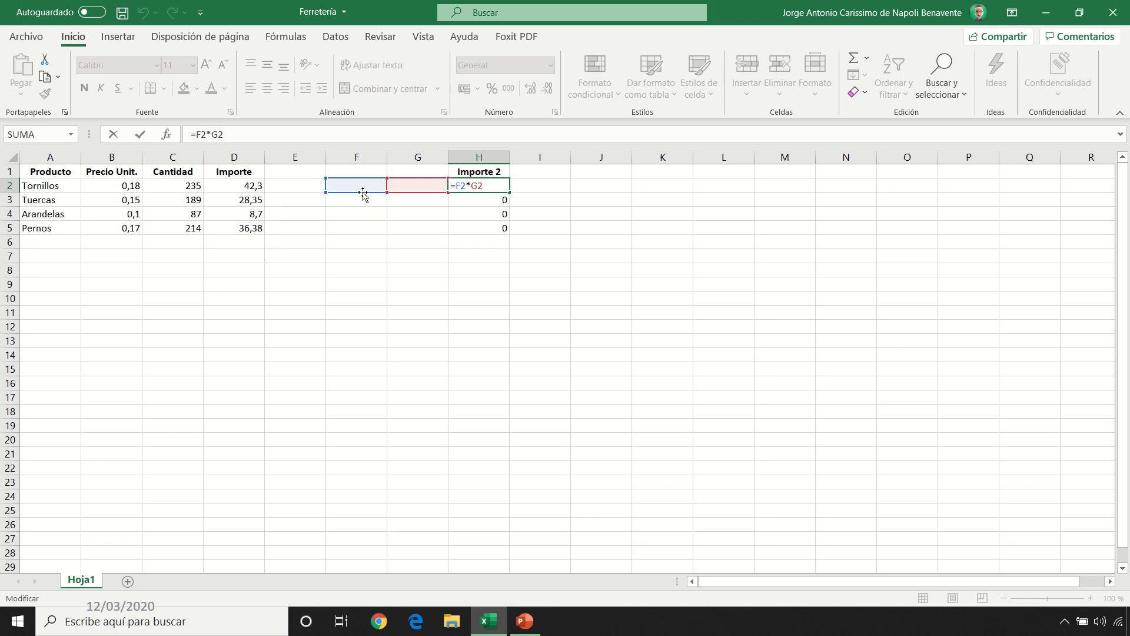
key(Escape)
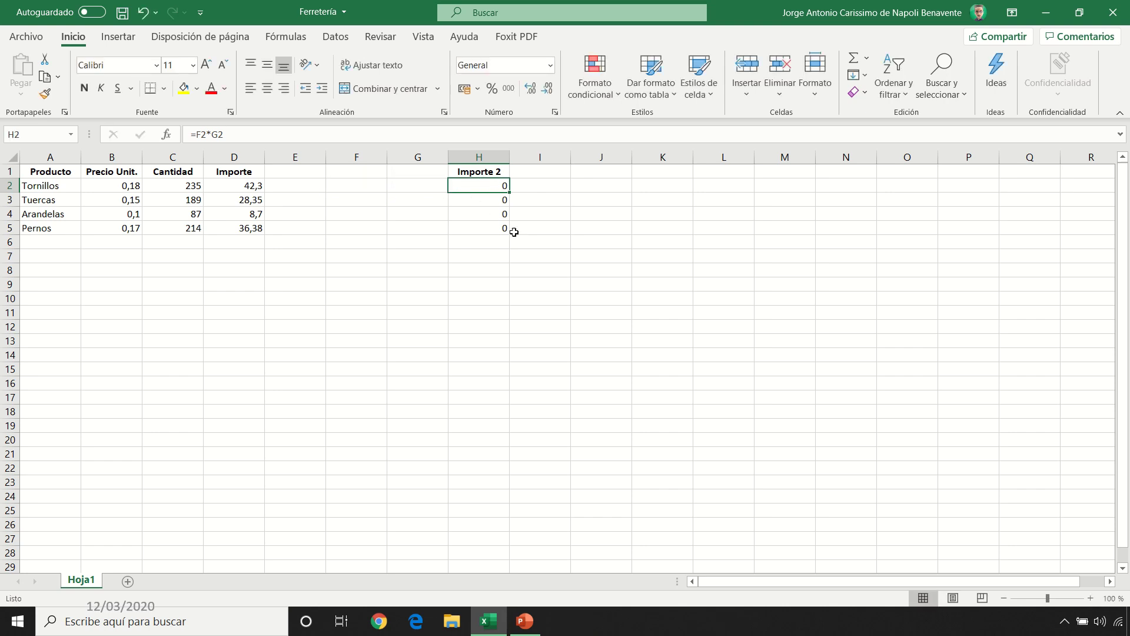
Clear everything from the pasted cells H2 to H5 under Importe 2
drag(480, 186, 481, 225)
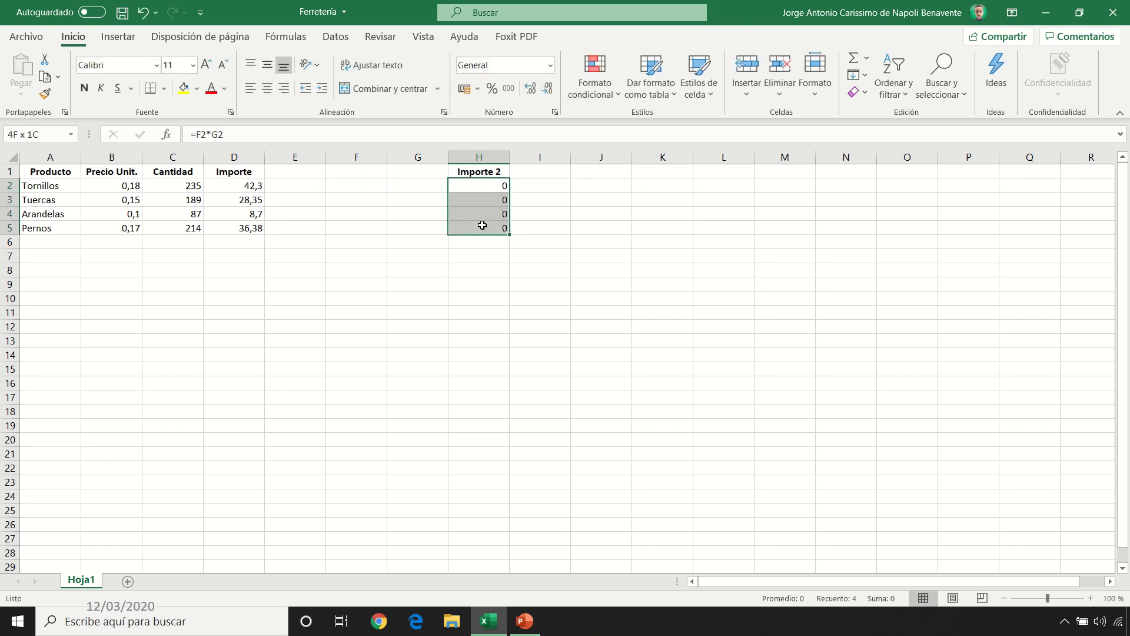
click(860, 93)
click(874, 112)
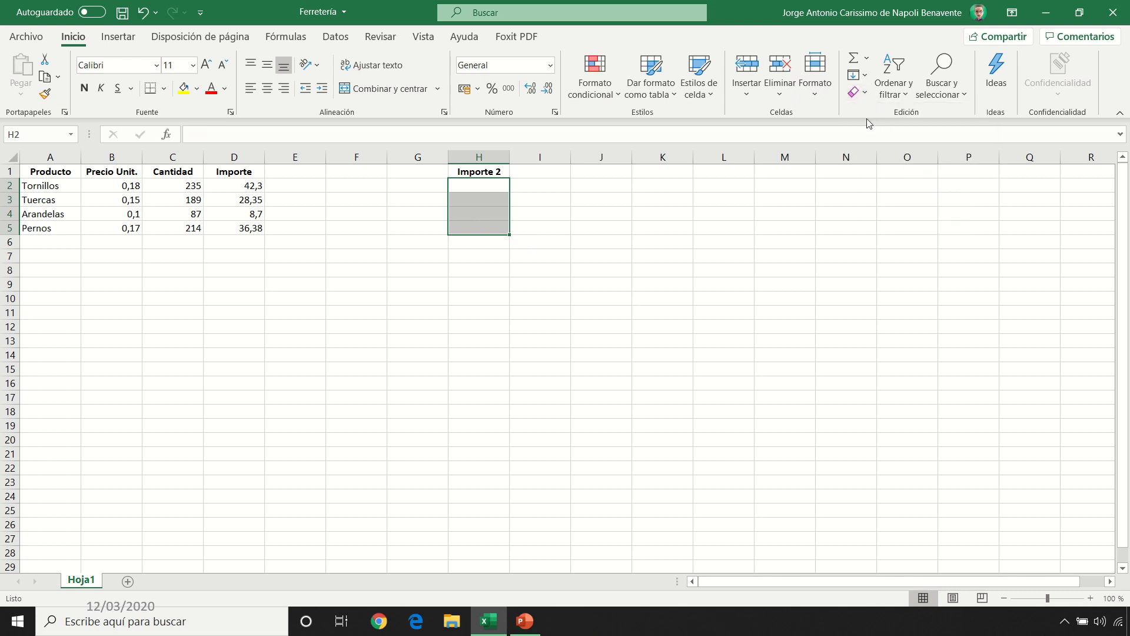
click(59, 173)
Move the Importe formulas from D2:D5 to H2 with cut and paste, and undo the move
drag(243, 187, 241, 227)
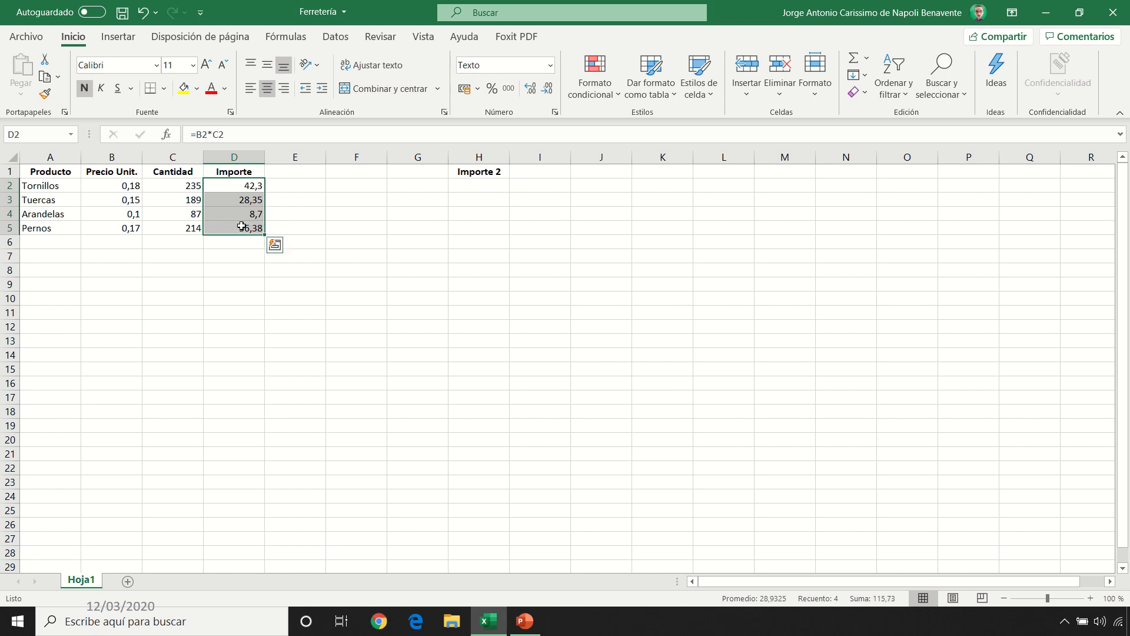
click(45, 61)
click(472, 188)
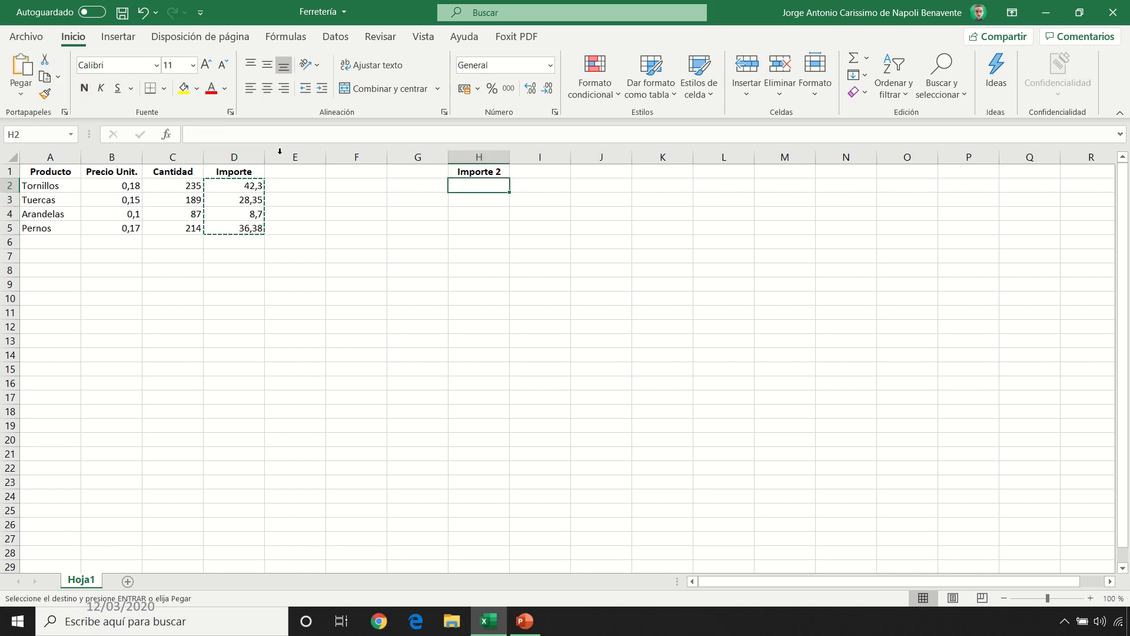
click(18, 68)
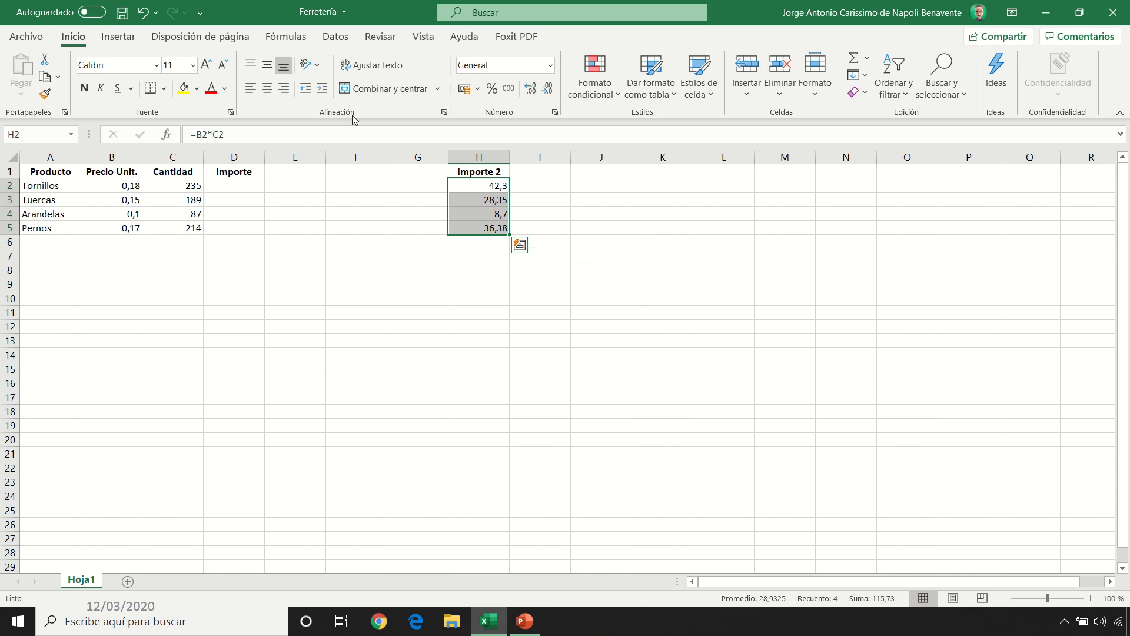
click(144, 18)
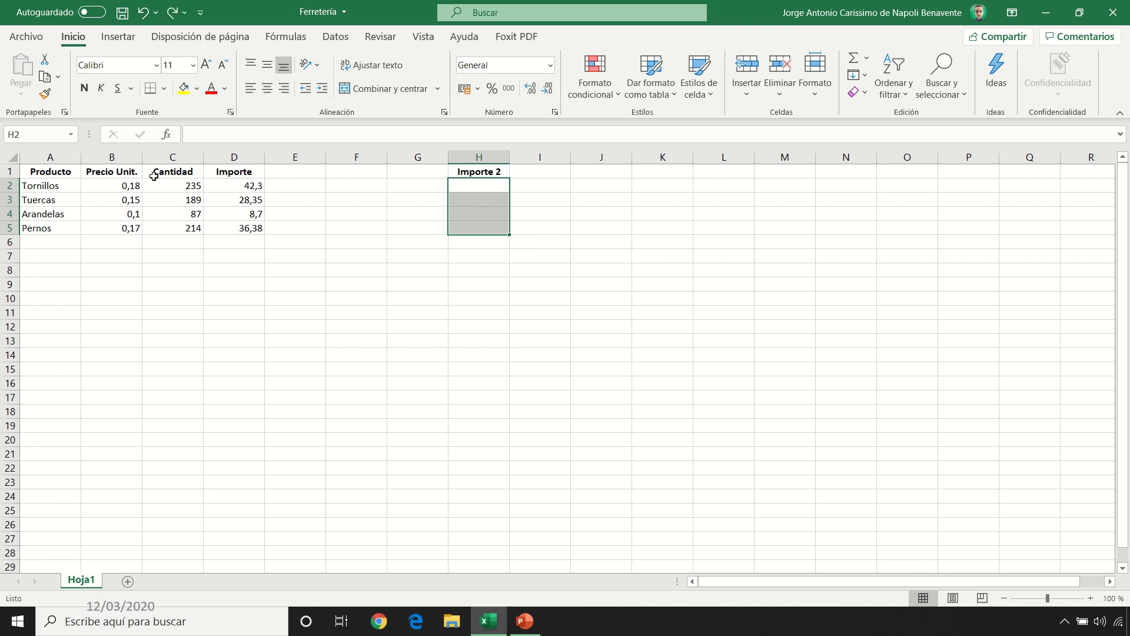
click(56, 172)
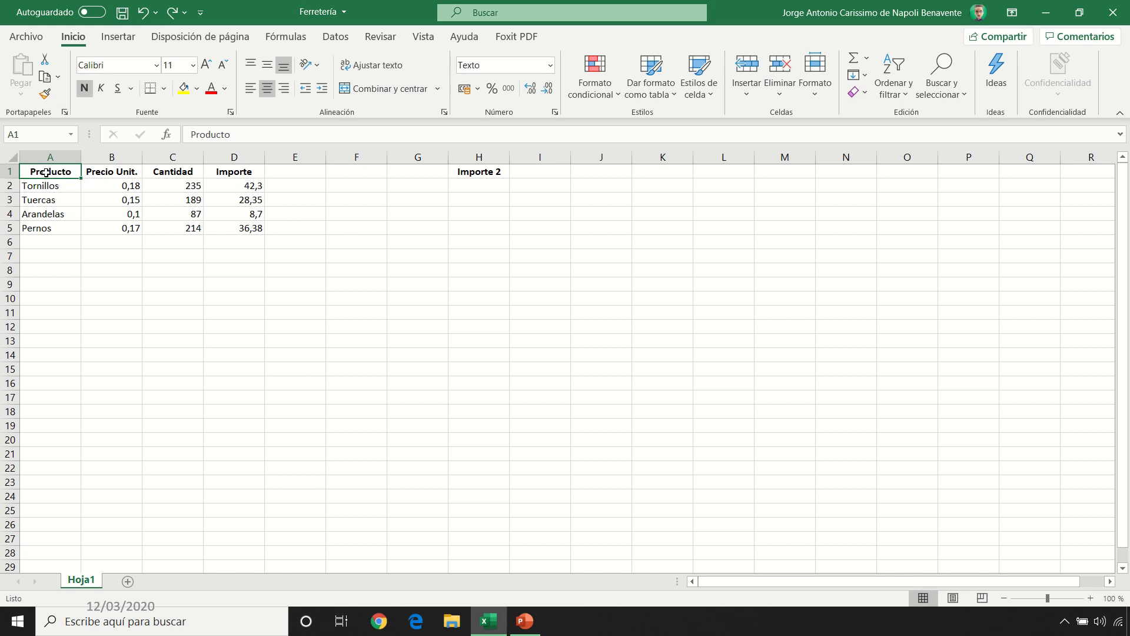
drag(46, 172, 246, 228)
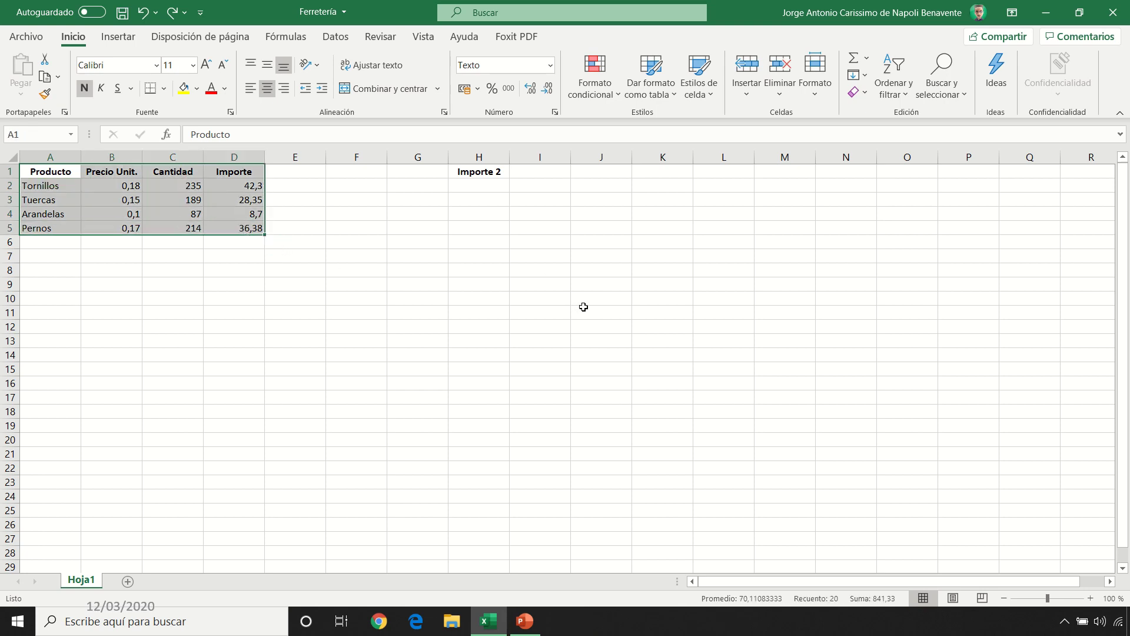
click(48, 173)
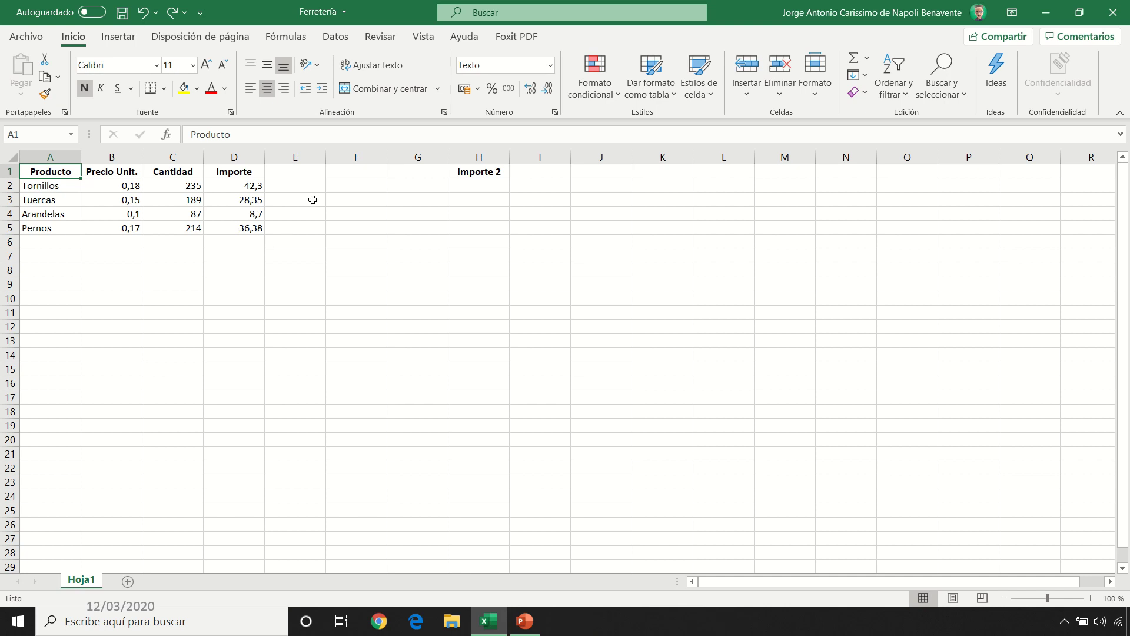
Insert a blank column before Cantidad, compare the first Importe formula before and after the insertion, and delete the new column
double_click(236, 188)
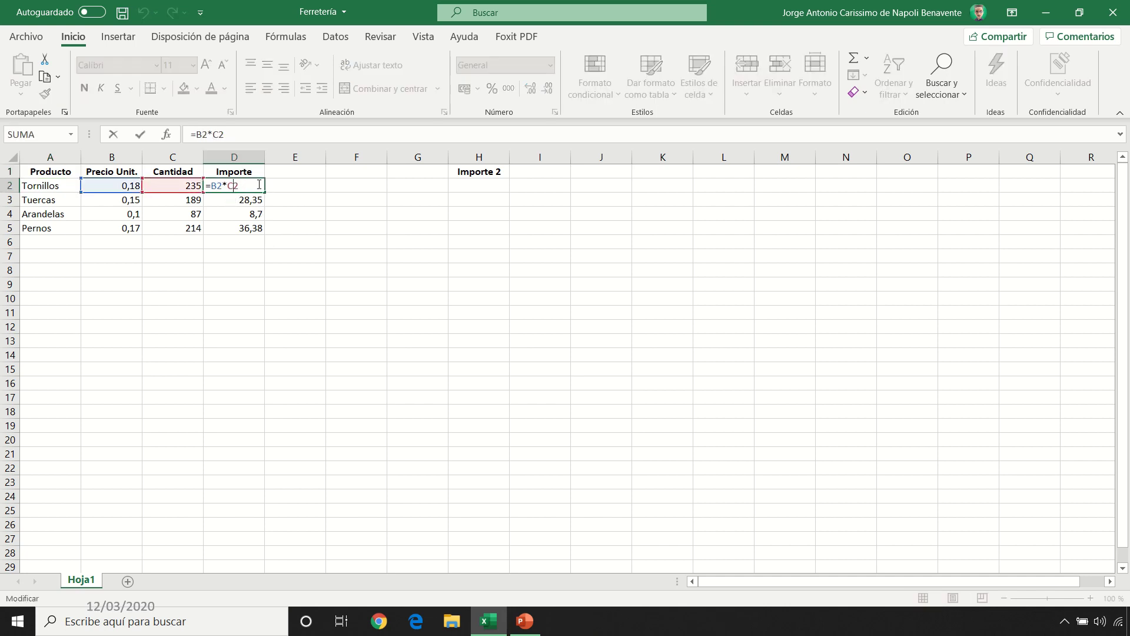
key(Escape)
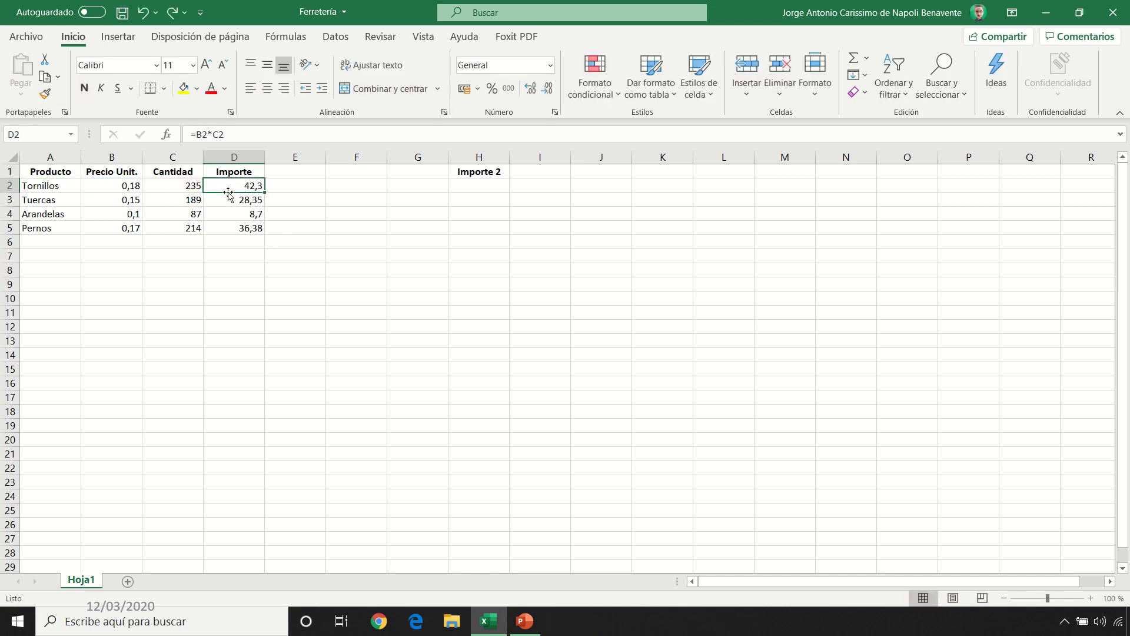
click(171, 155)
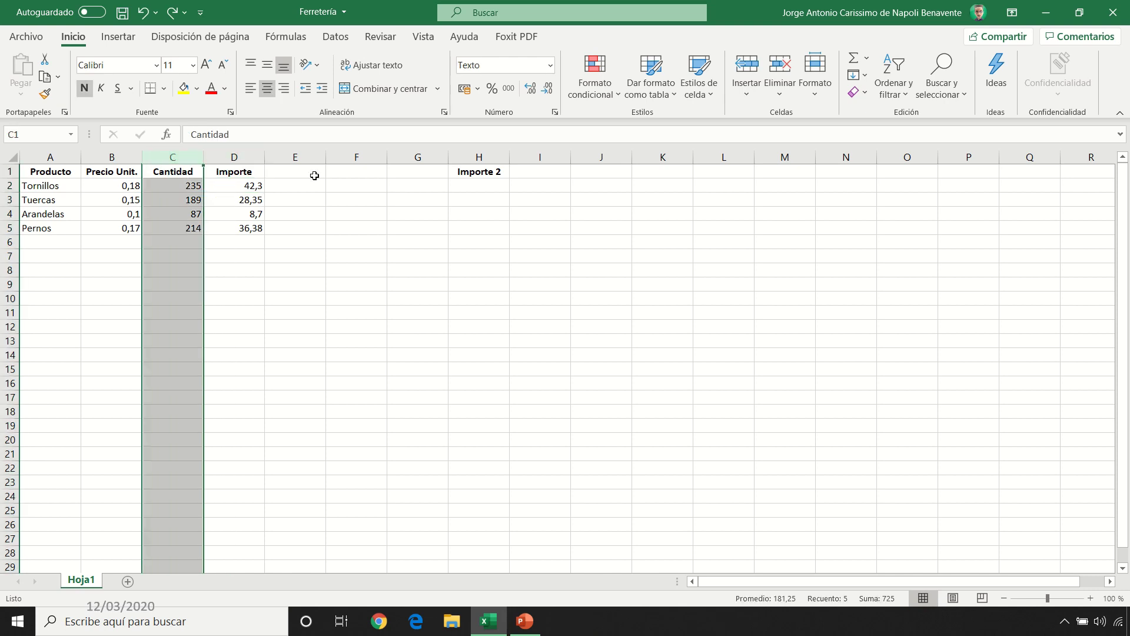
key(ctrl+plus)
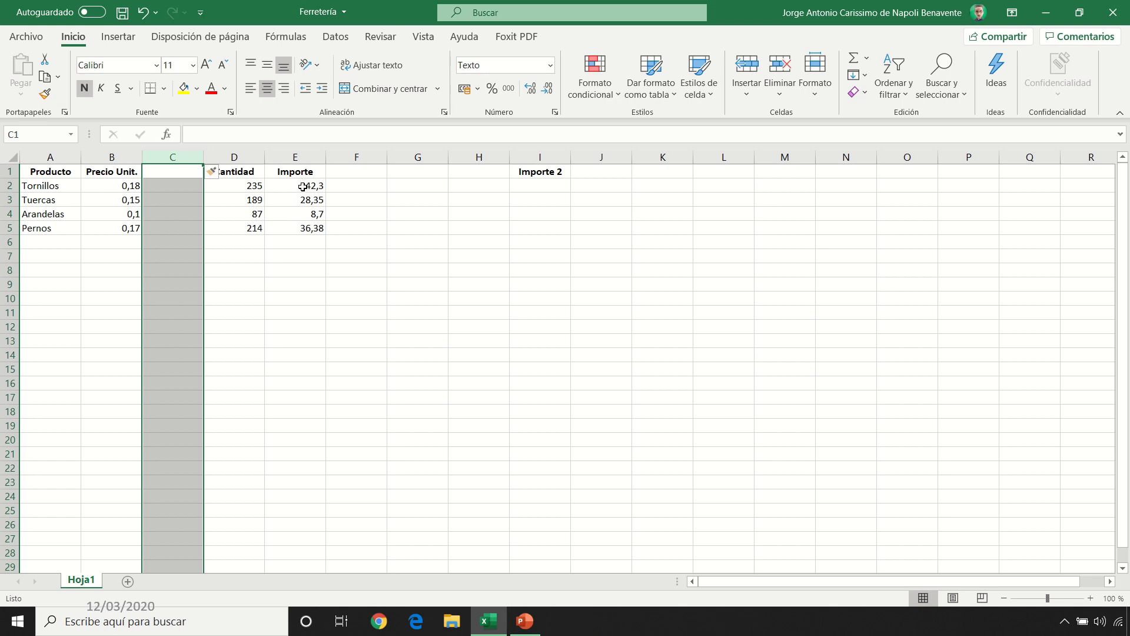
double_click(302, 187)
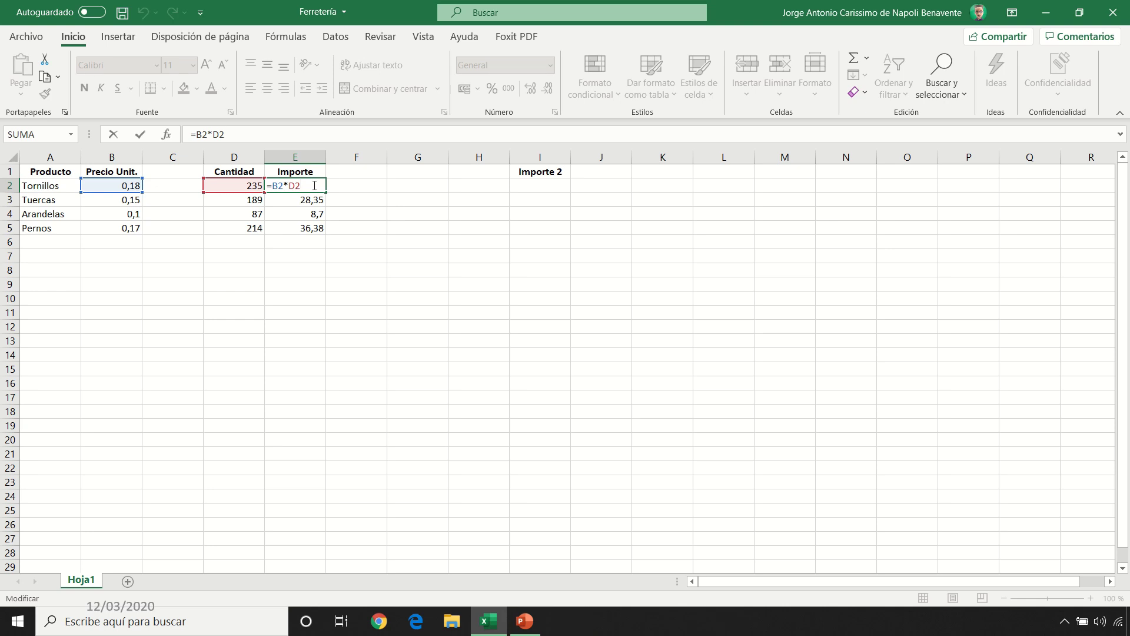
key(Escape)
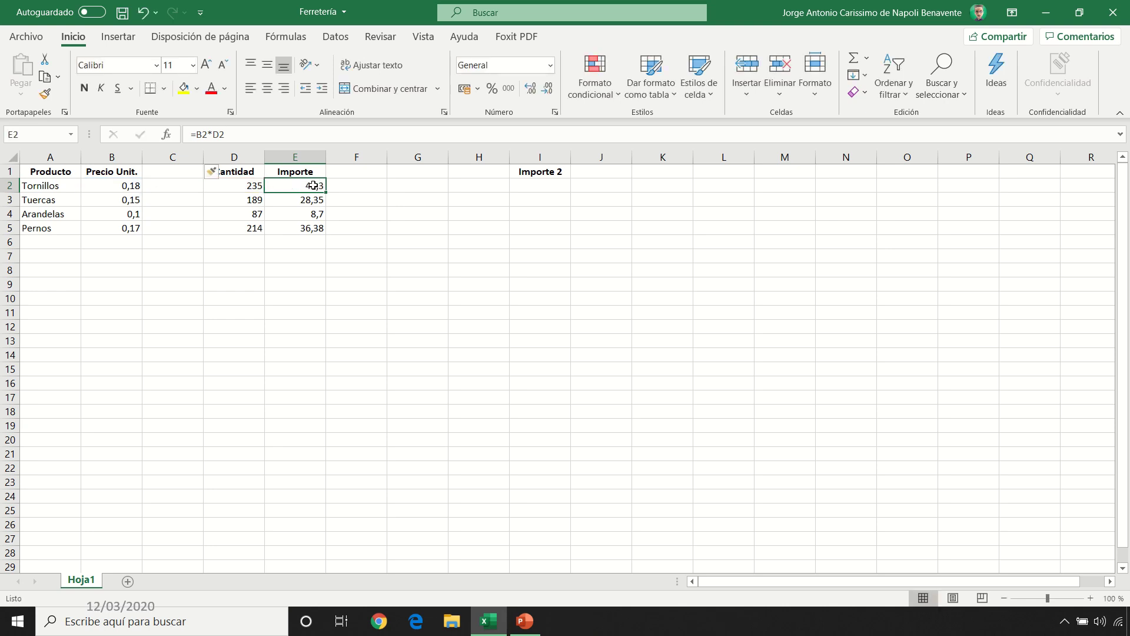
click(176, 156)
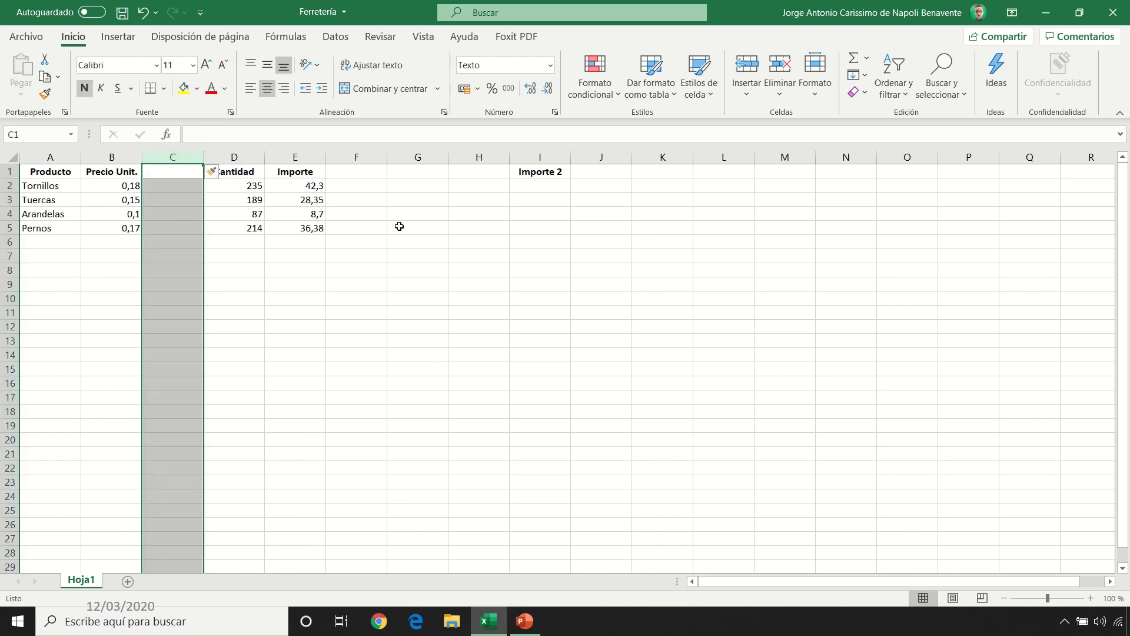
key(ctrl+minus)
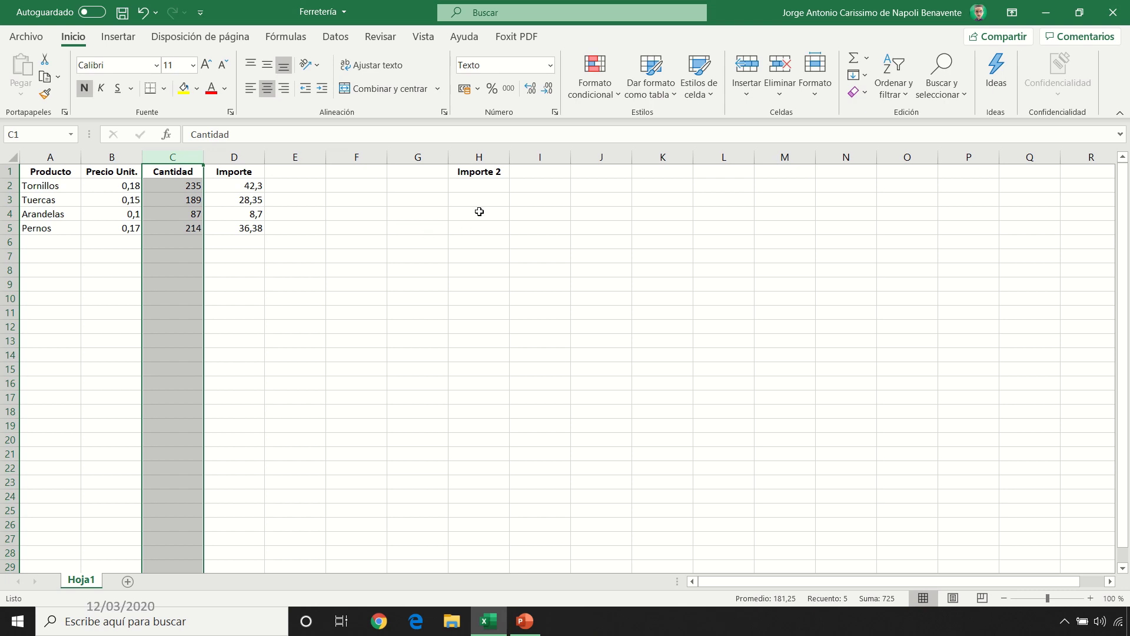
Link Importe 2 to the Importe column by entering =D2 in H2 and filling it down to H5
drag(469, 185, 472, 226)
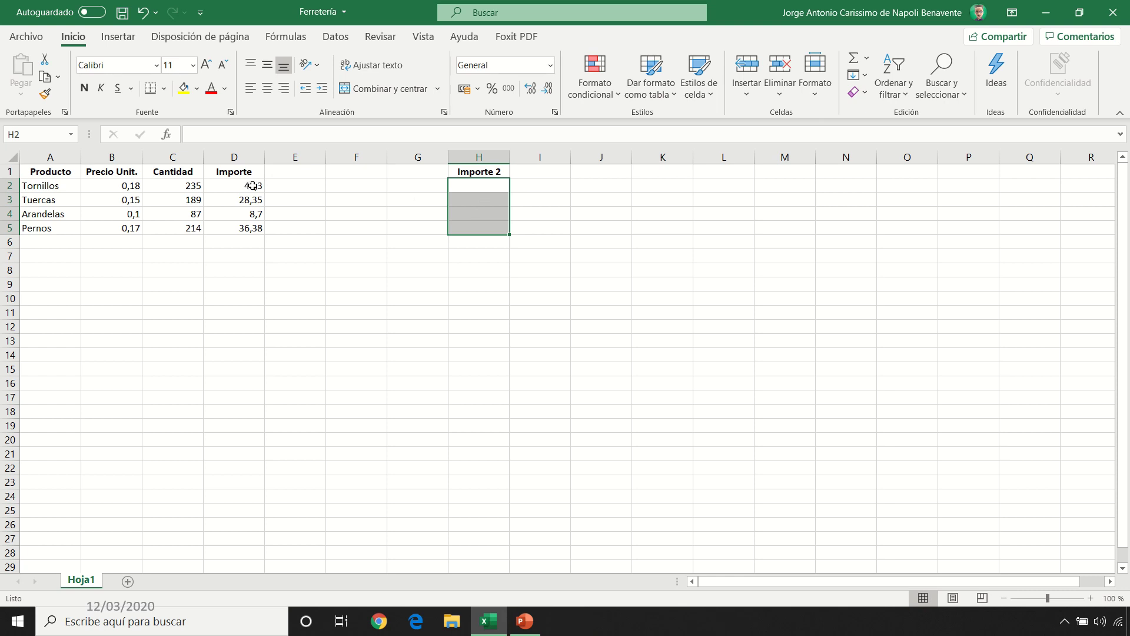
drag(251, 186, 241, 227)
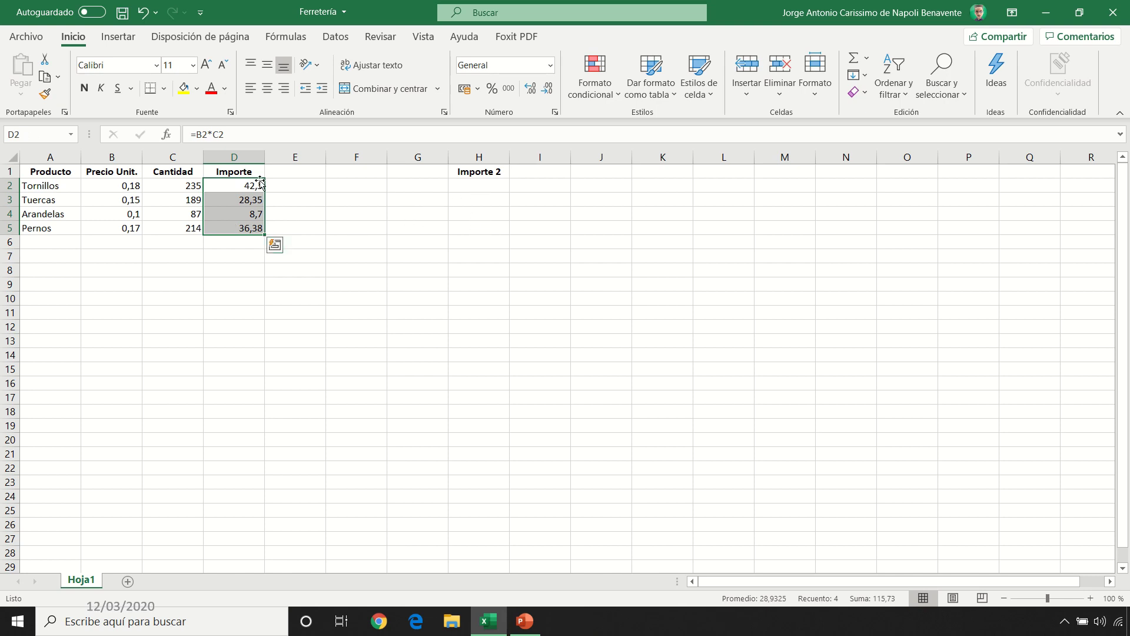
click(473, 186)
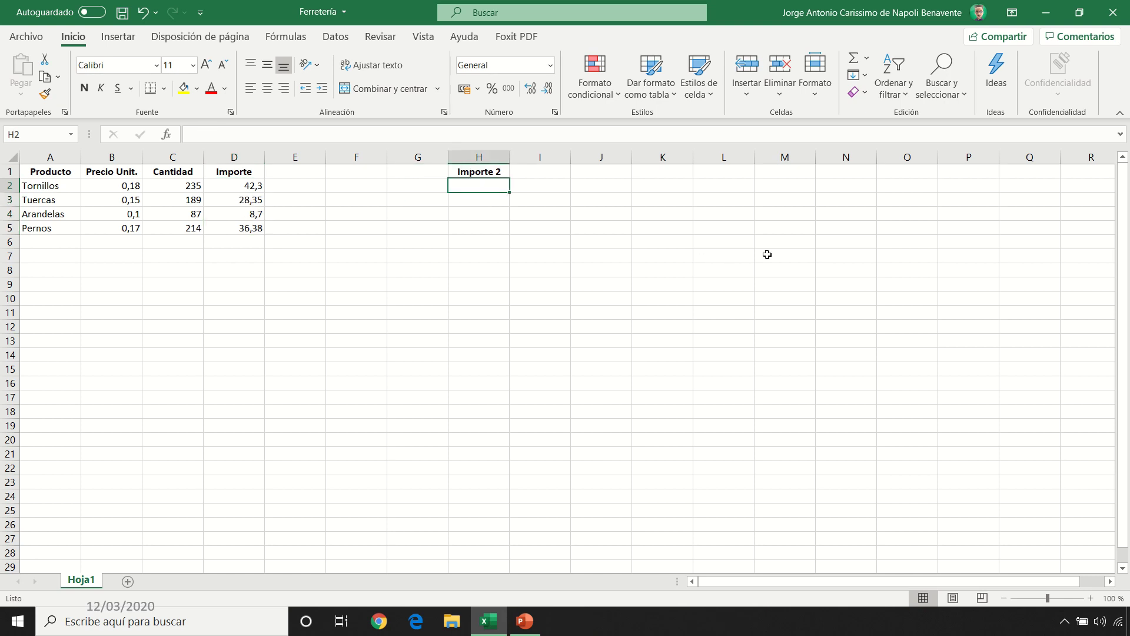
text(=)
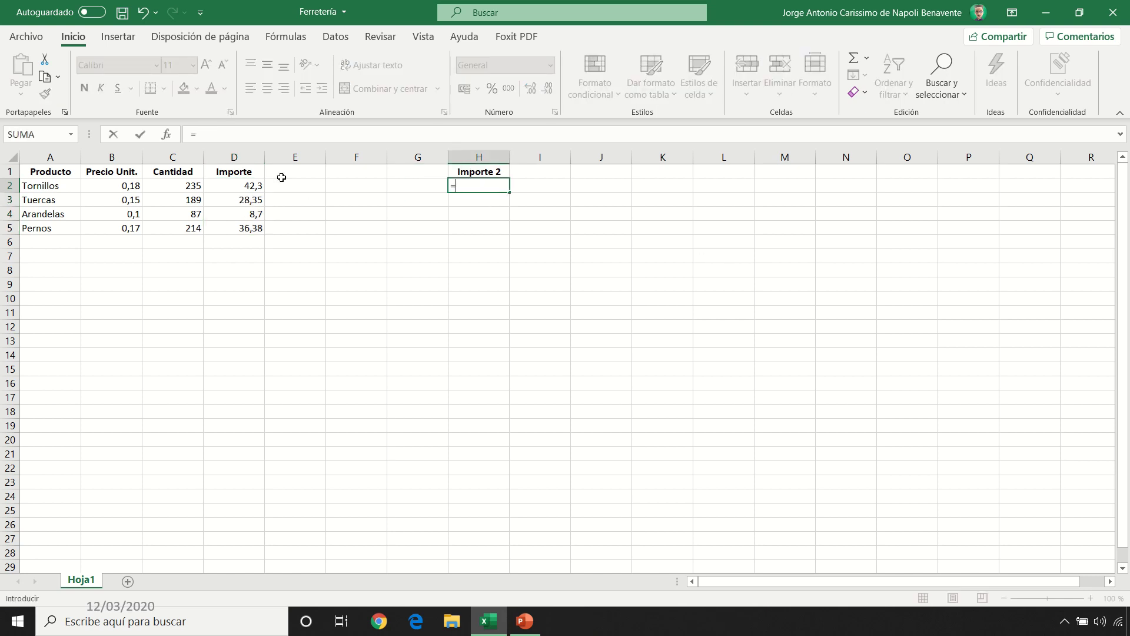
click(241, 184)
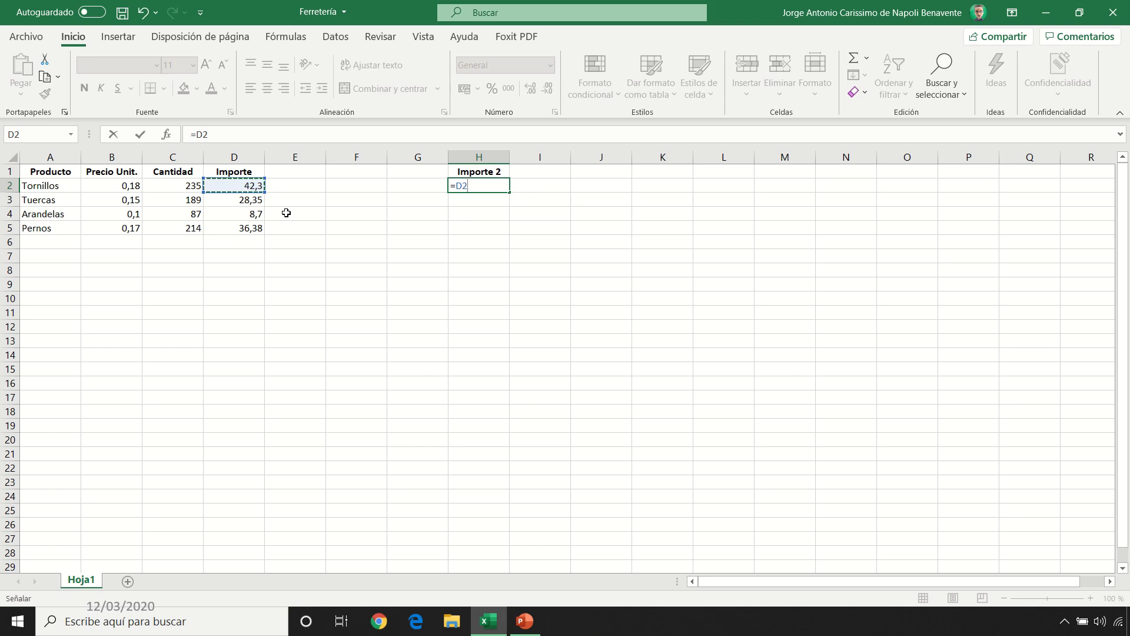
key(Return)
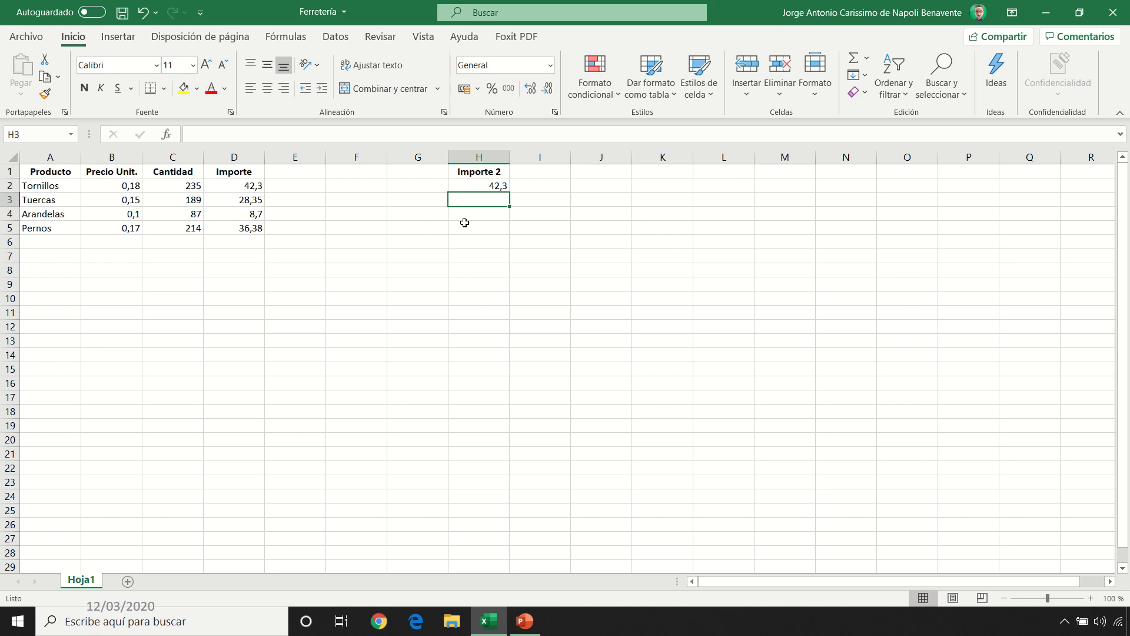
click(503, 186)
drag(509, 190, 505, 236)
Set the Cantidad of Tornillos in C2 to 345 to test the linked Importe 2 values, and undo the change
click(175, 185)
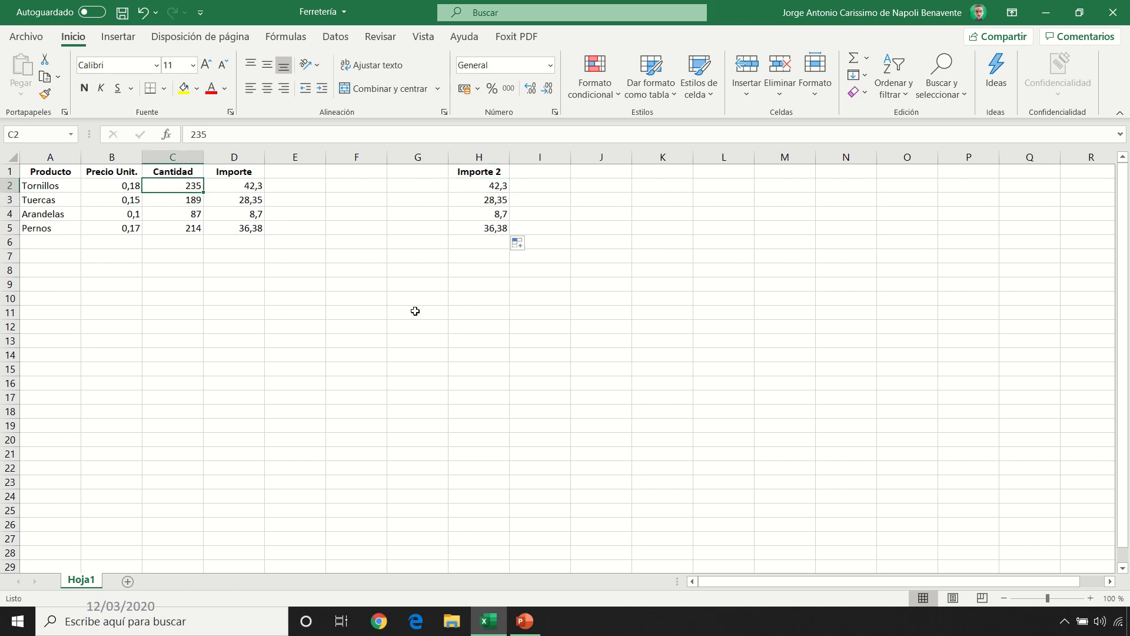
text(345)
key(Return)
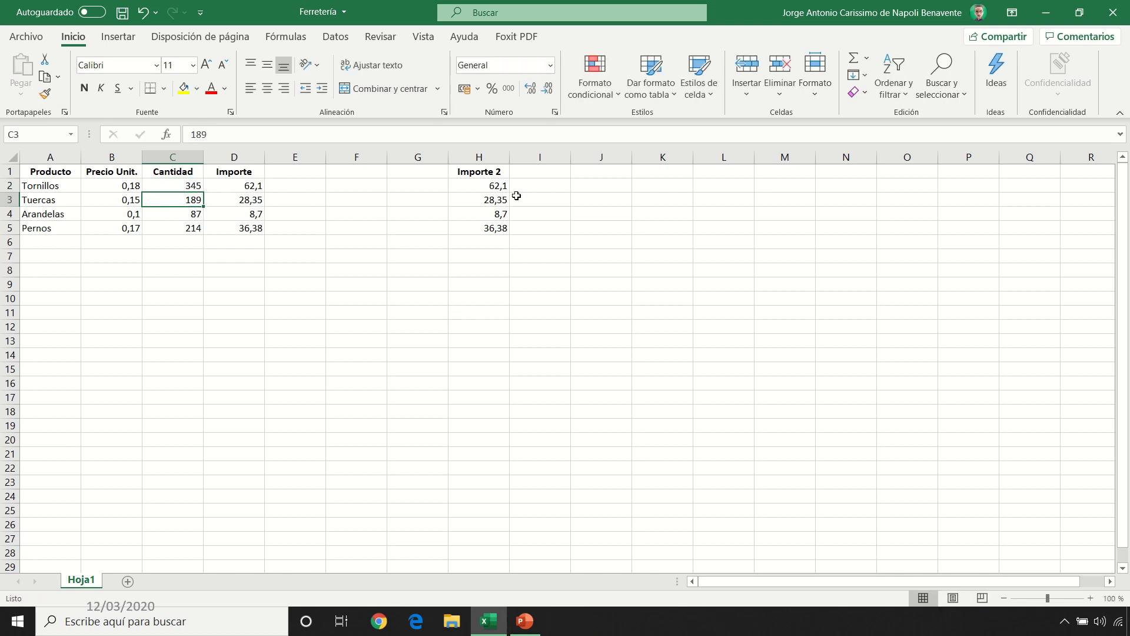
key(ctrl+z)
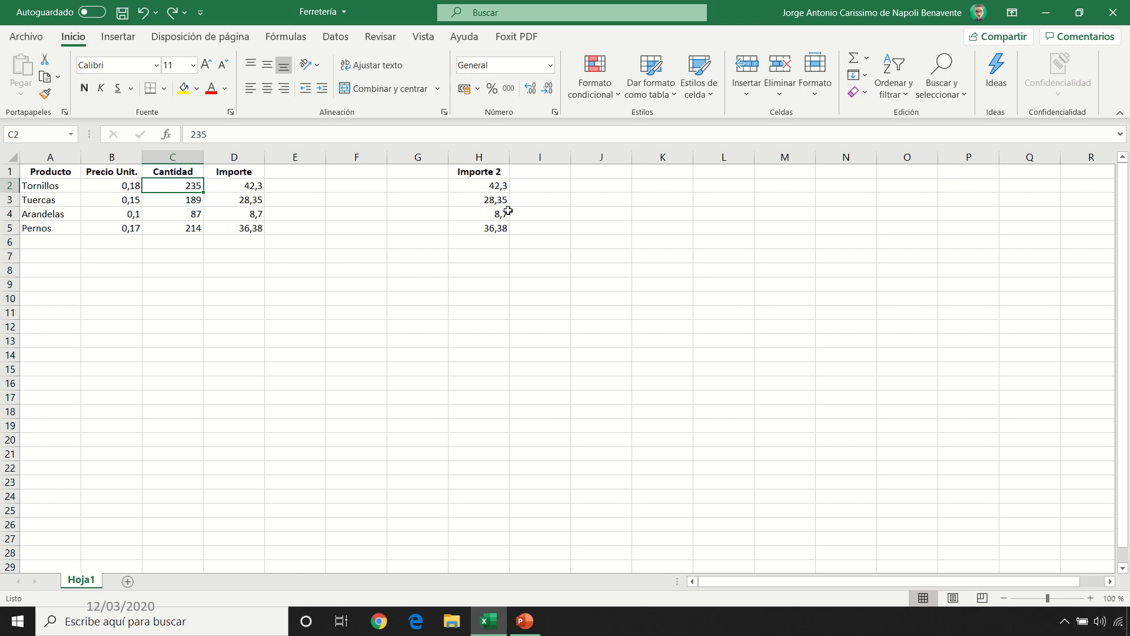
Clear all contents and formats from the Importe 2 column H and select cell A1
click(478, 156)
click(867, 95)
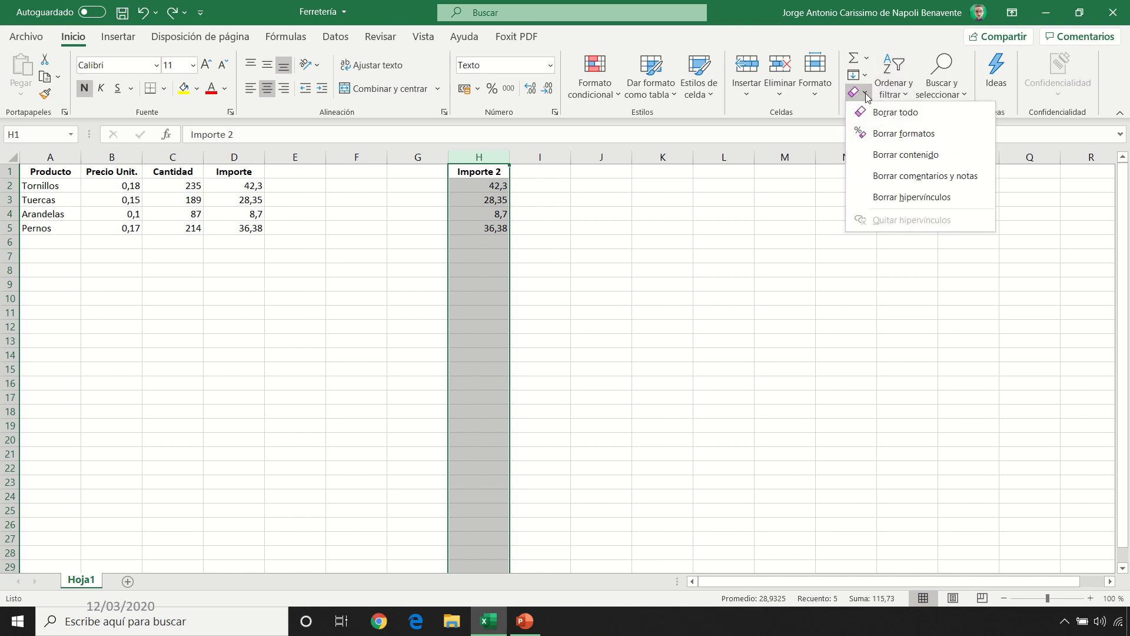
click(888, 112)
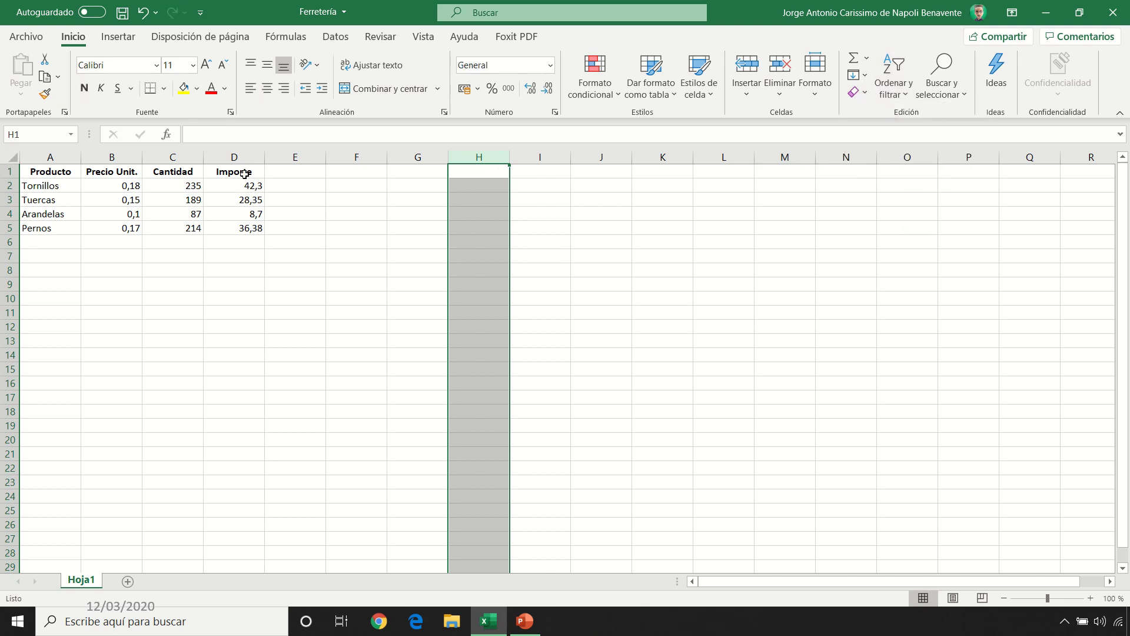
click(54, 172)
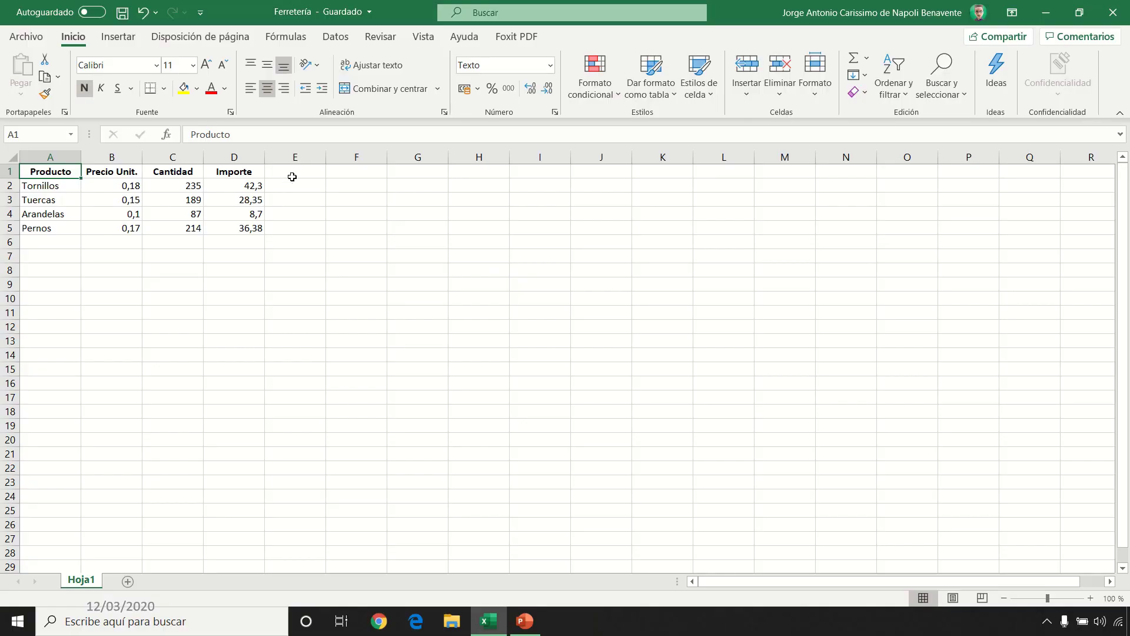
Add a Descuento column heading in E1, next to Importe
click(292, 172)
text(Des)
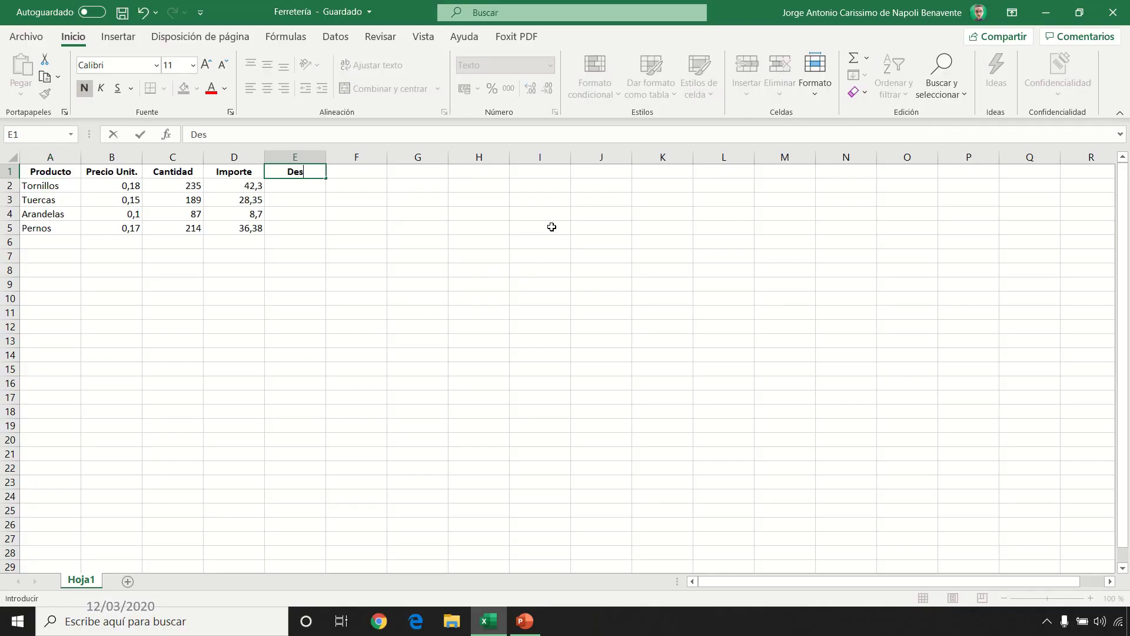
text(cuento)
key(Return)
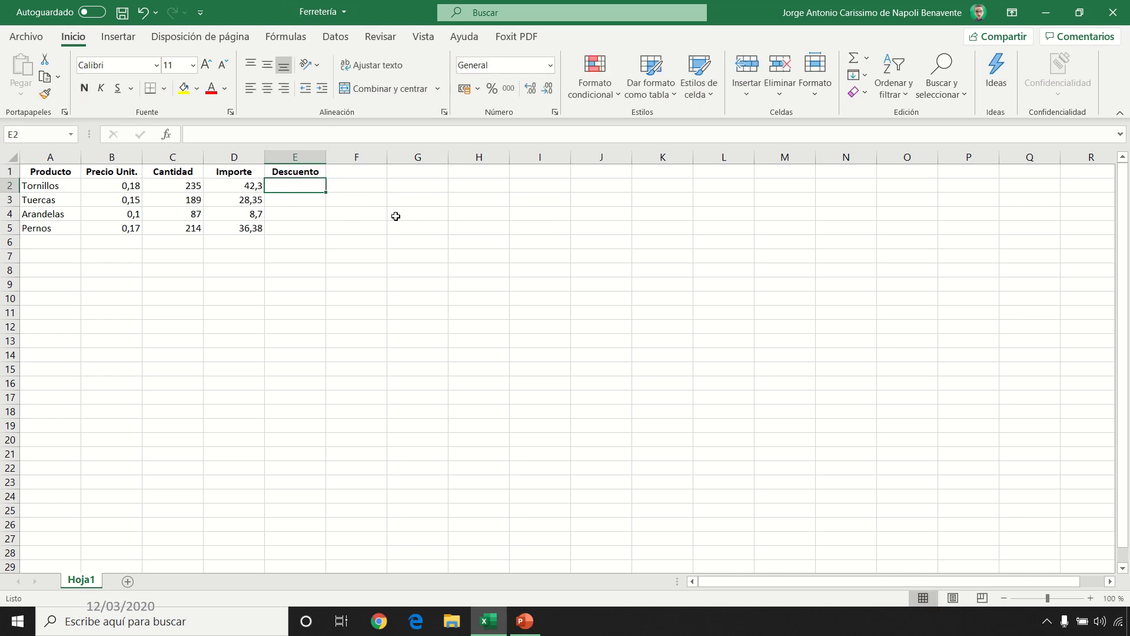
Calculate the first Descuento in E2 with =D2*12% and fill the formula down to E5
text(=)
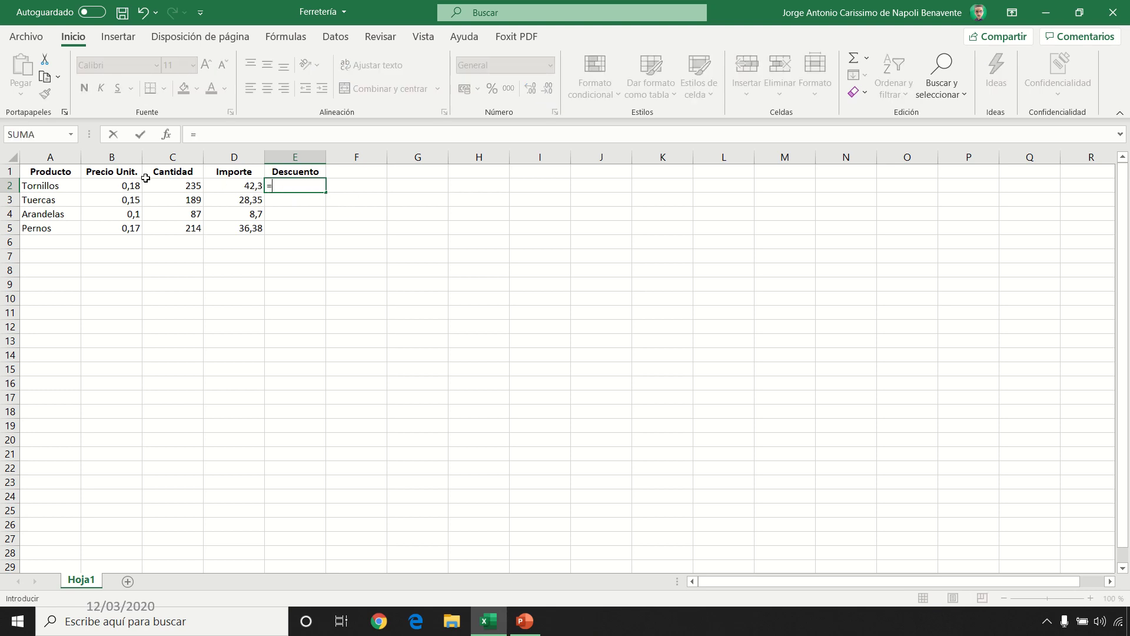
click(230, 186)
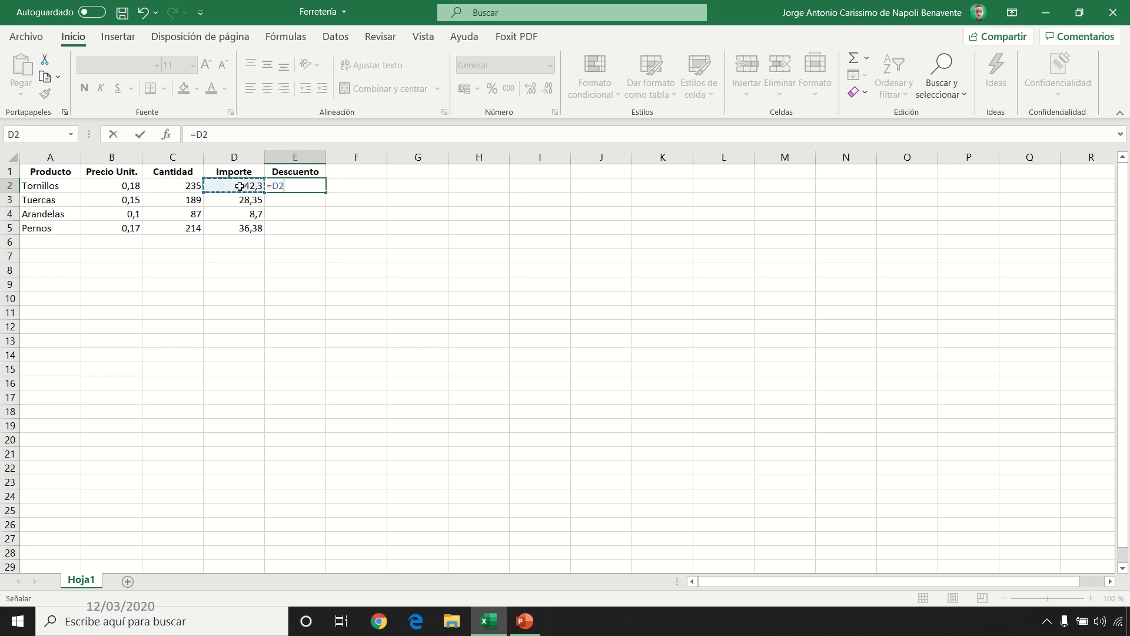
text(*12%)
key(BackSpace)
text(0,1)
key(BackSpace)
text(12)
key(Return)
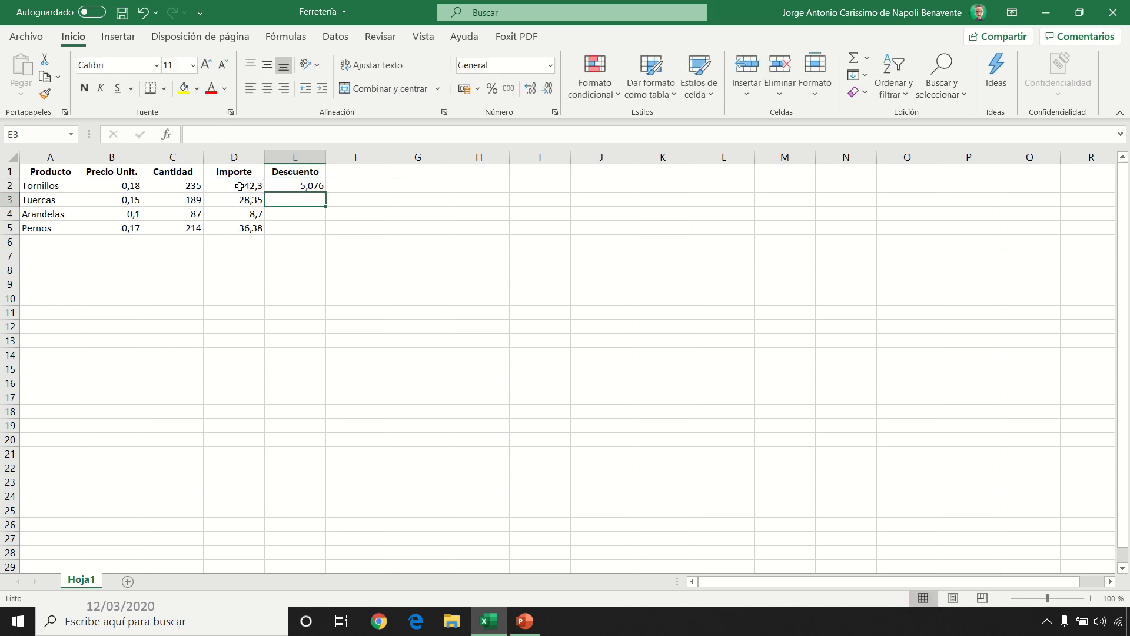
click(307, 184)
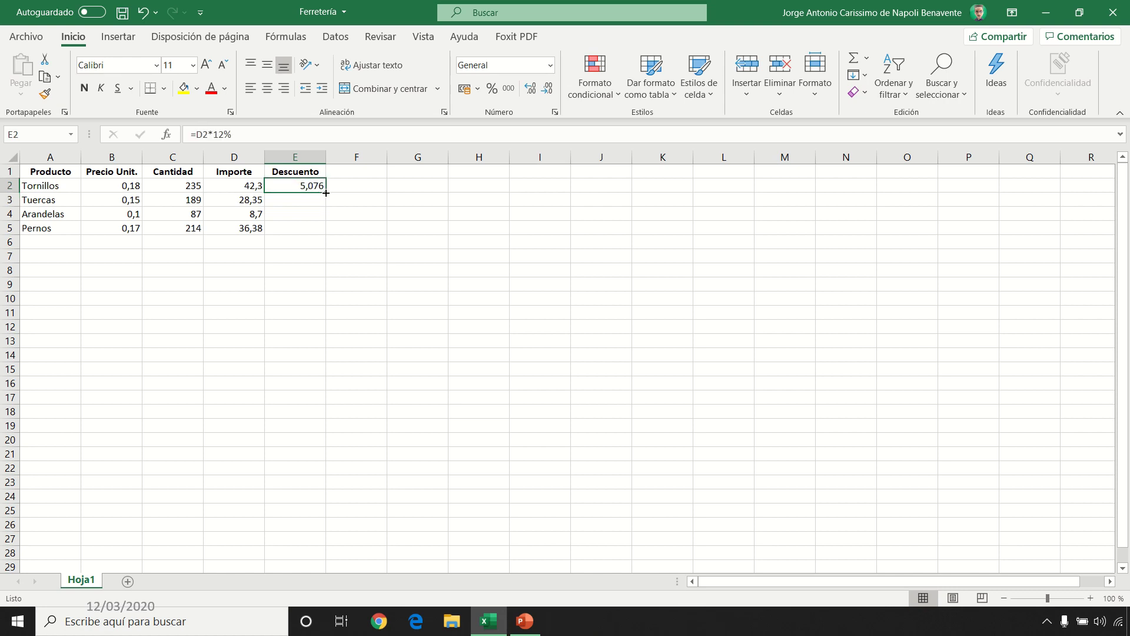
drag(325, 193, 326, 234)
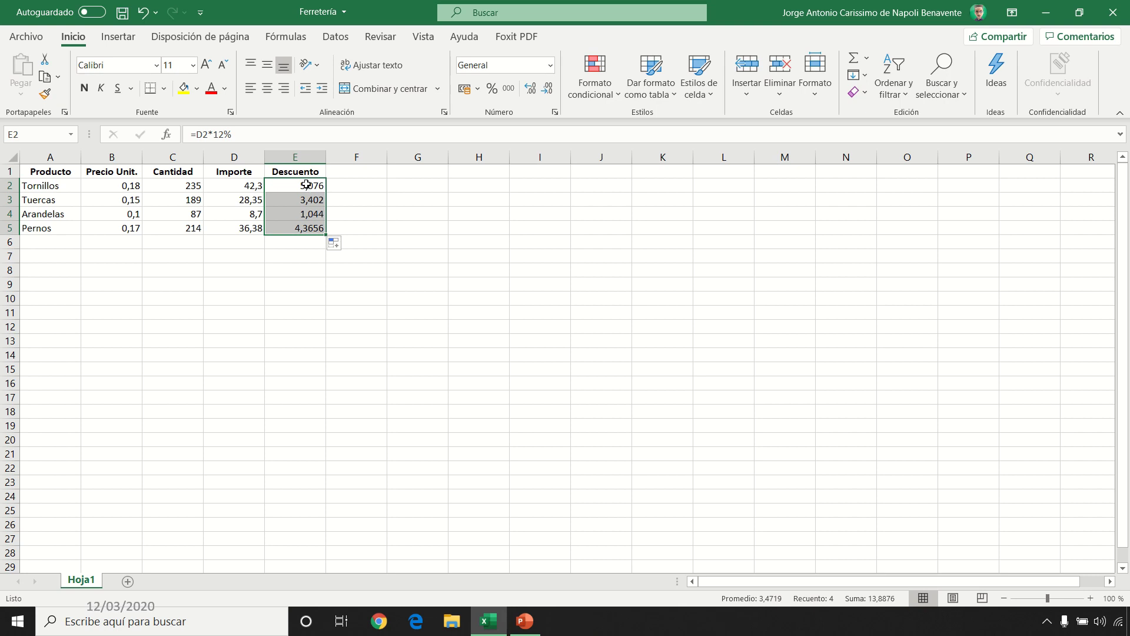
Compare the filled Descuento formulas of Tornillos in E2 and Tuercas in E3
double_click(306, 185)
key(Escape)
double_click(306, 199)
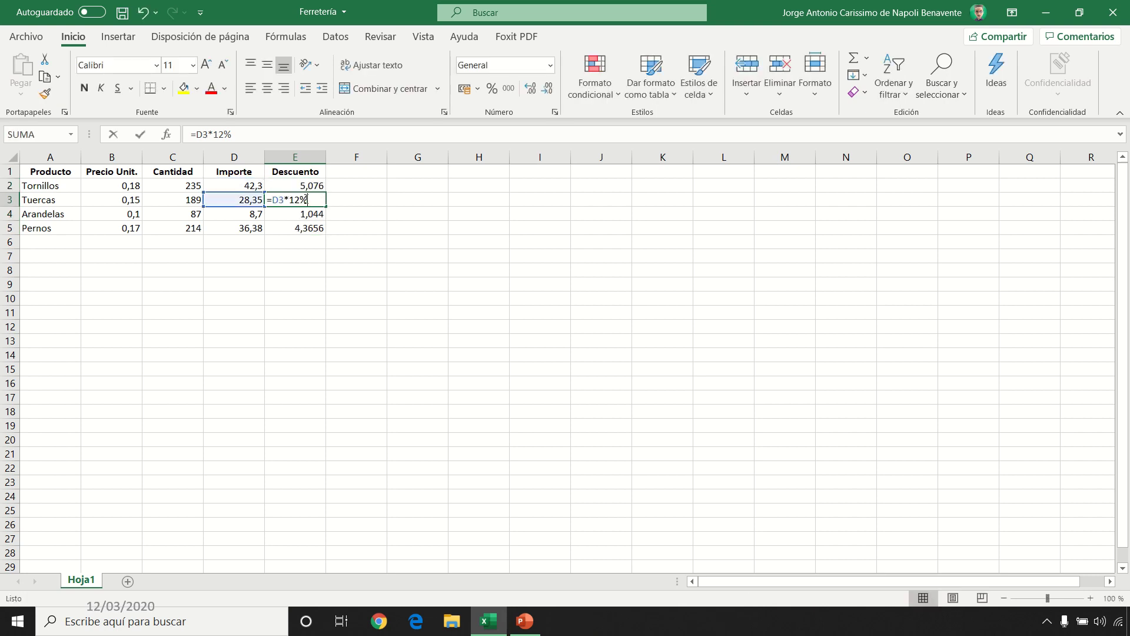
key(Escape)
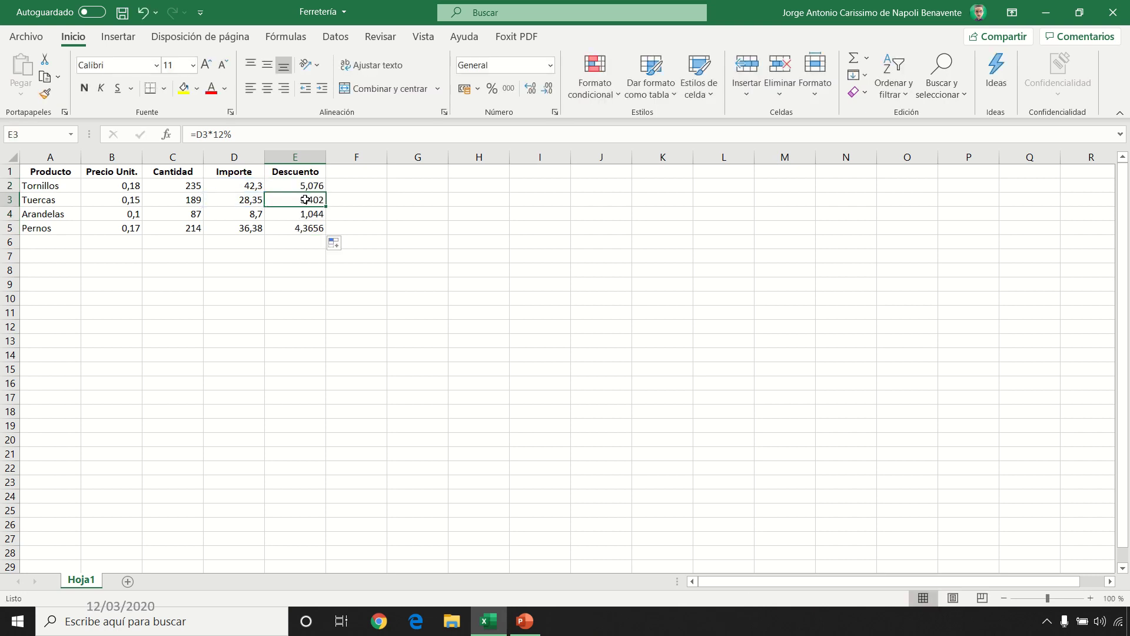
Set the percentage in the E2 Descuento formula to 15% and fill the formula down to E5
double_click(308, 188)
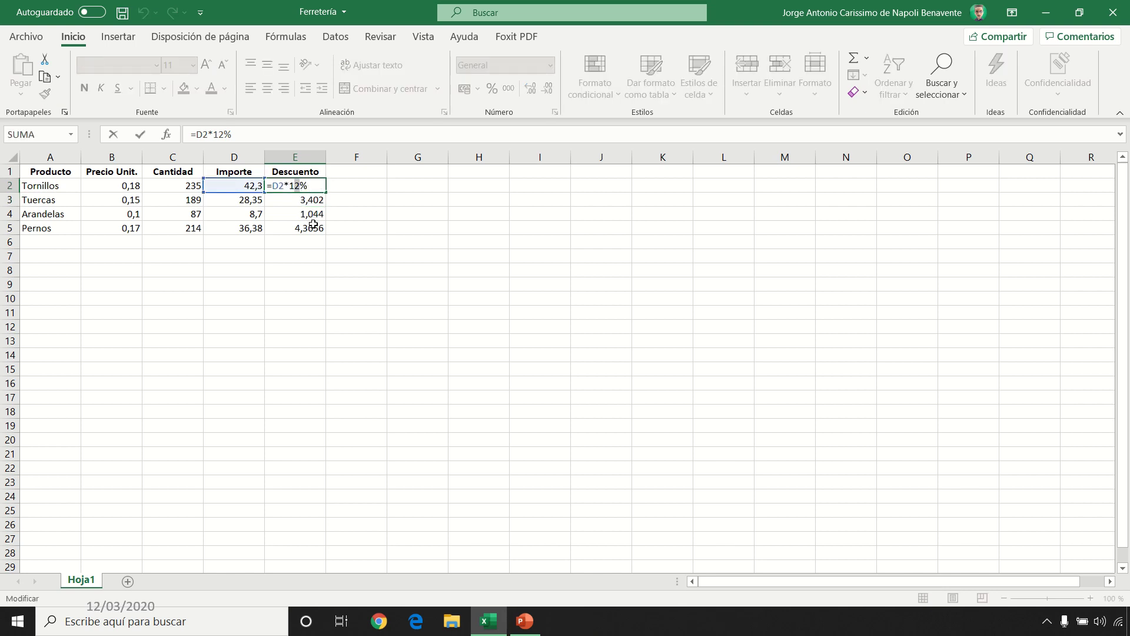
key(BackSpace)
text(5)
key(Return)
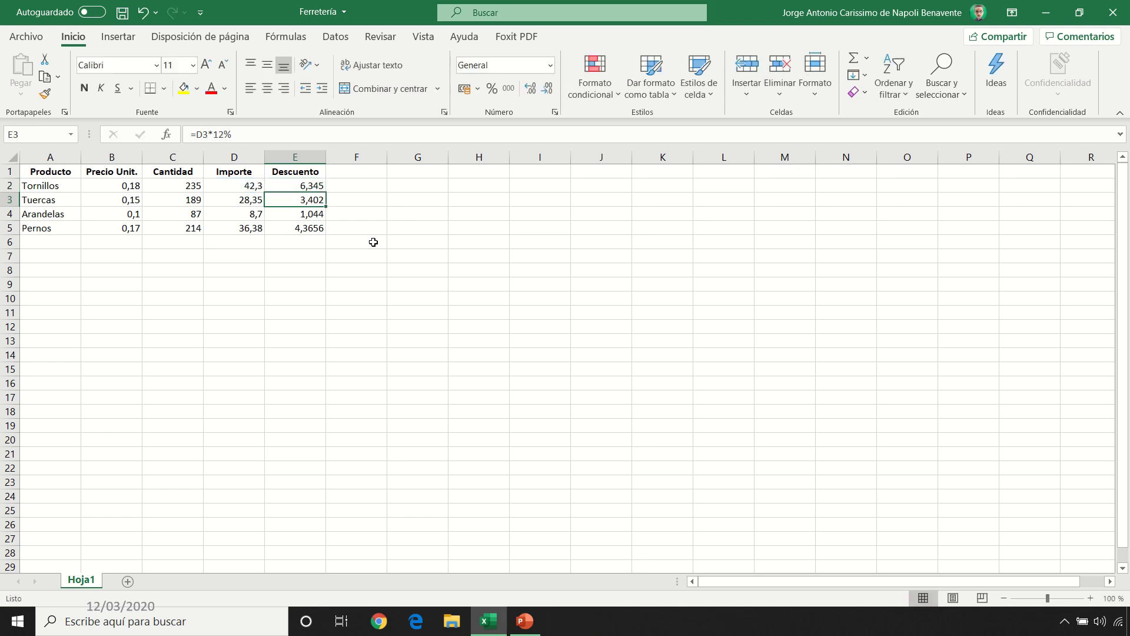
click(305, 186)
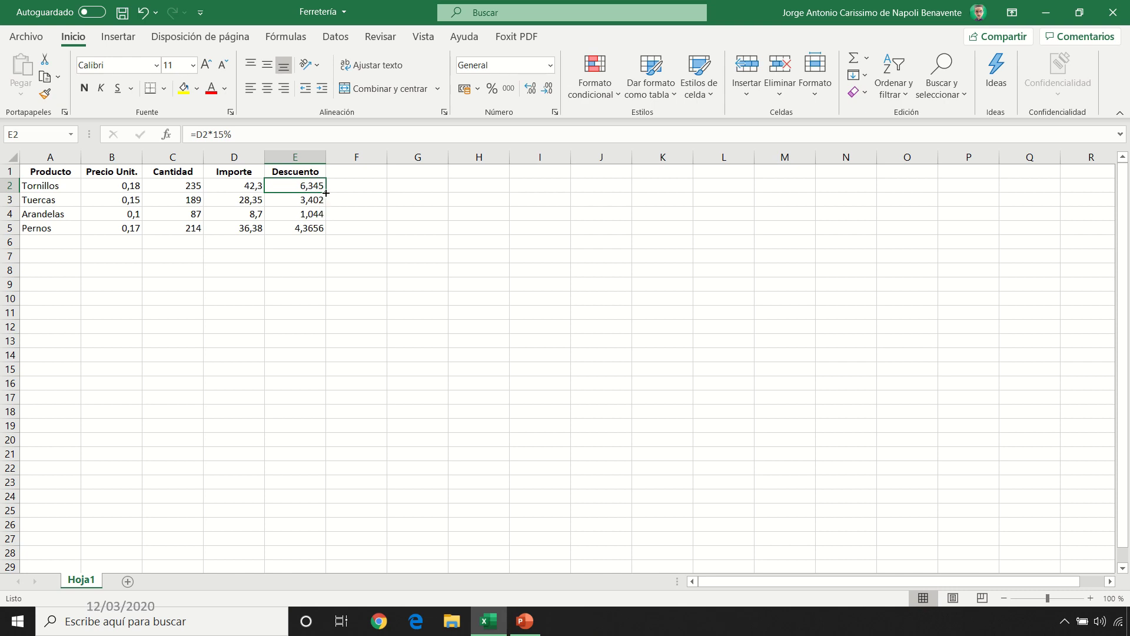
drag(326, 192, 322, 235)
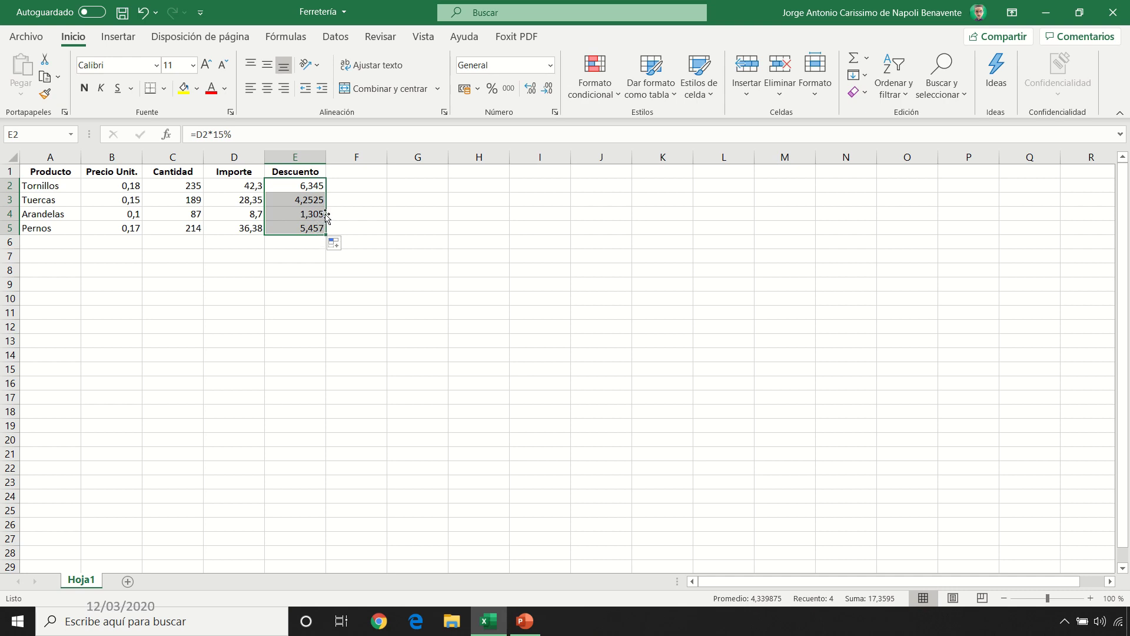
Examine the fixed percentage written inside the Descuento formula in E2
double_click(303, 187)
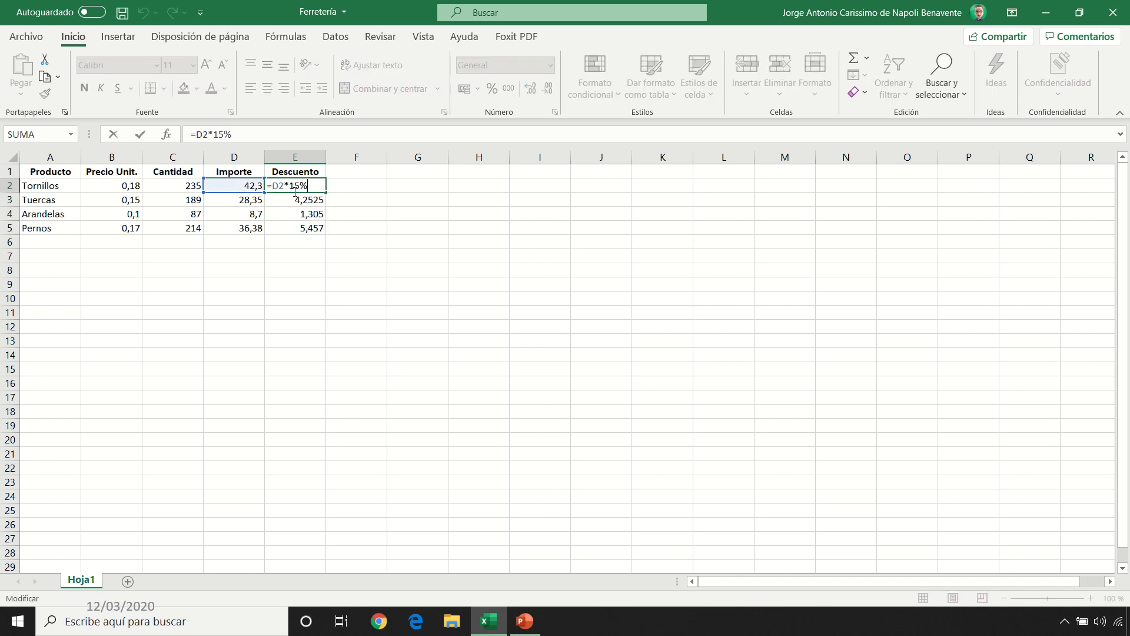
key(ctrl+Return)
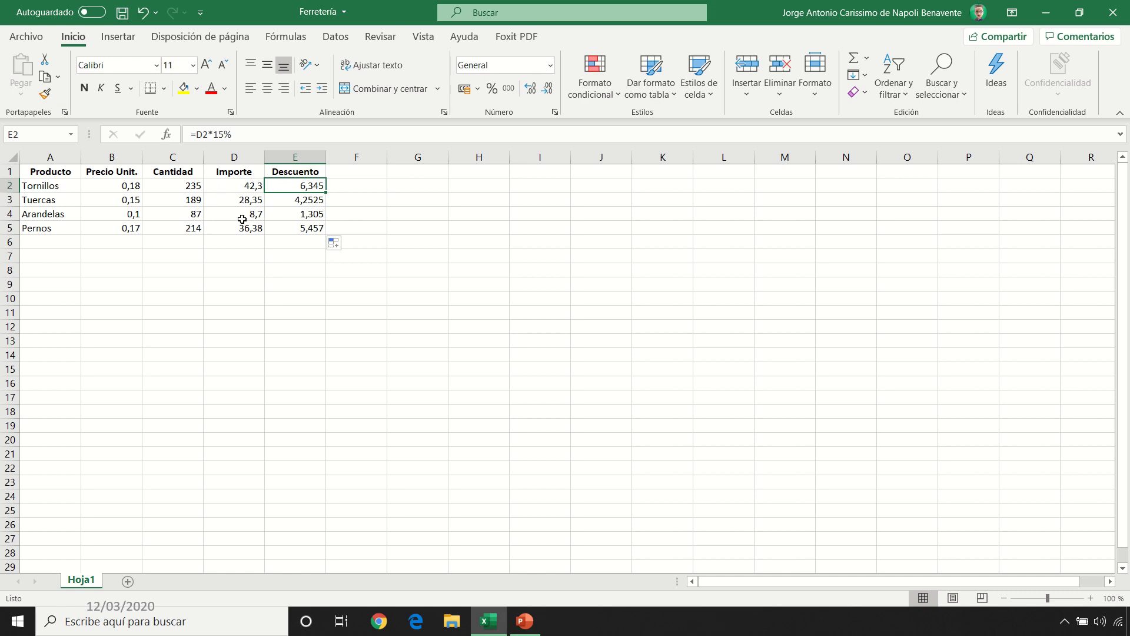
double_click(304, 186)
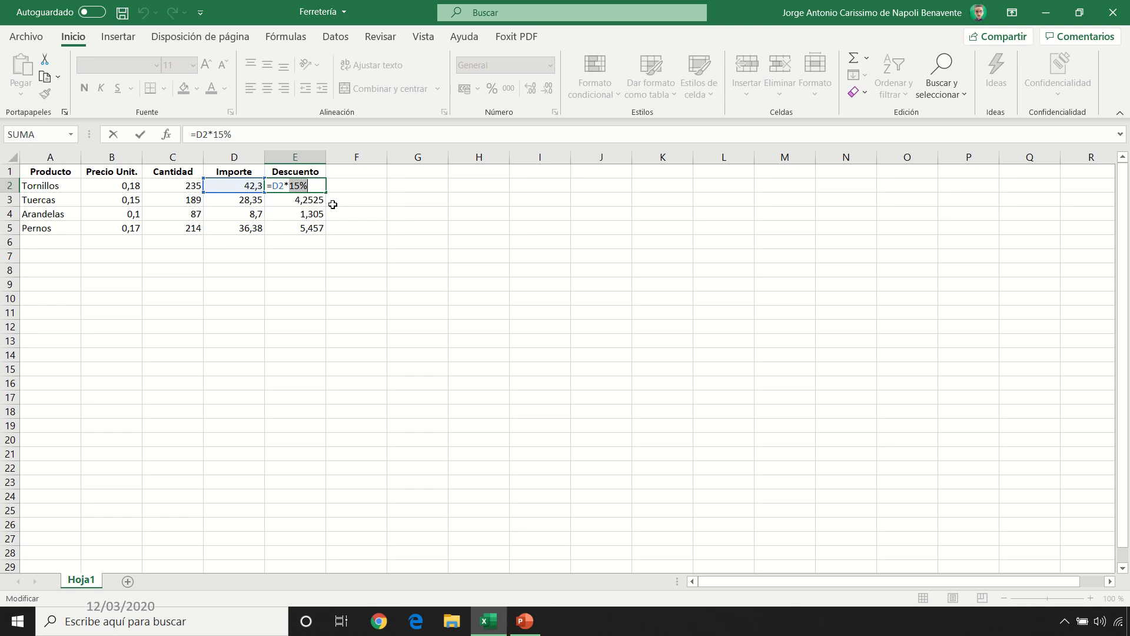
key(ctrl+Return)
Clear all contents and formats from the Descuento cells E2:E5
drag(295, 185, 302, 230)
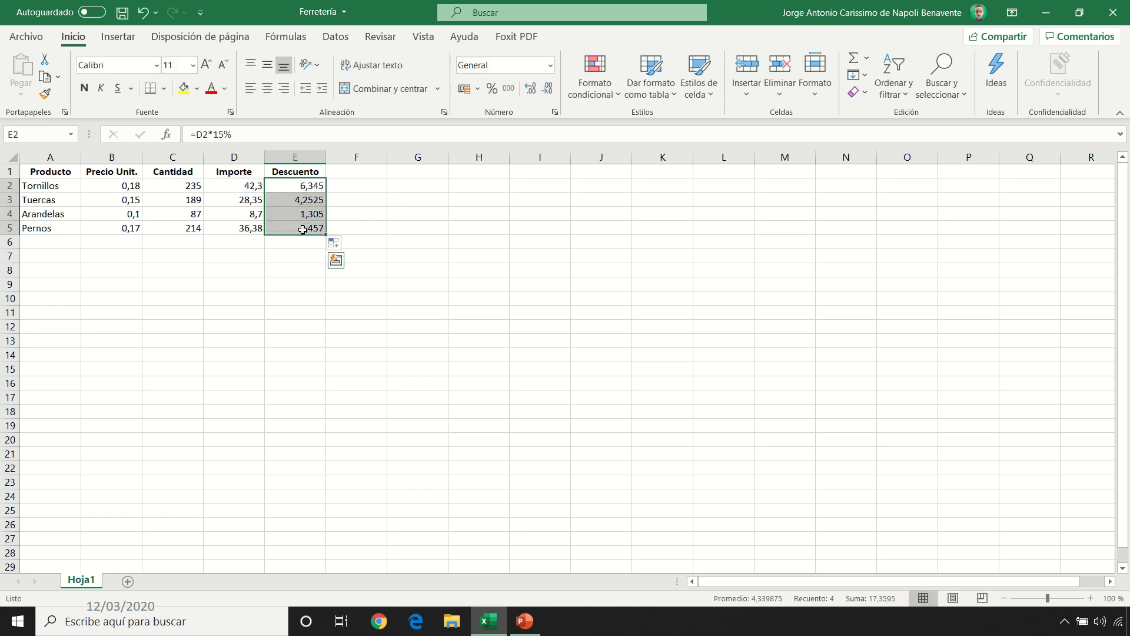
click(858, 93)
click(885, 113)
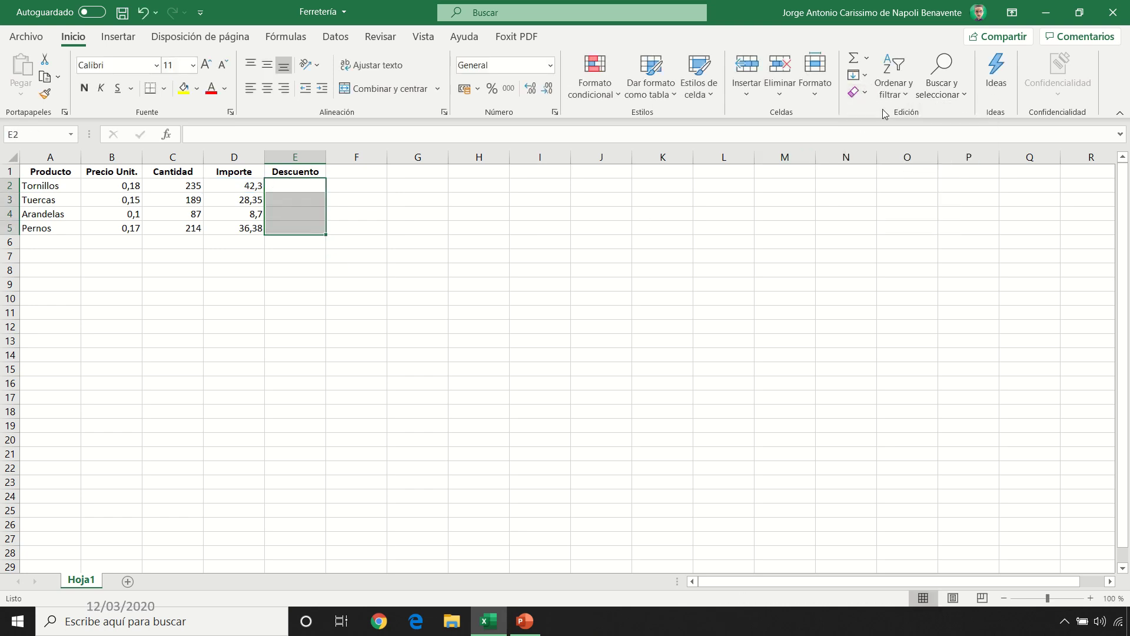
Enter the label Tipo Dto. in A11 and format it bold and centred
click(50, 313)
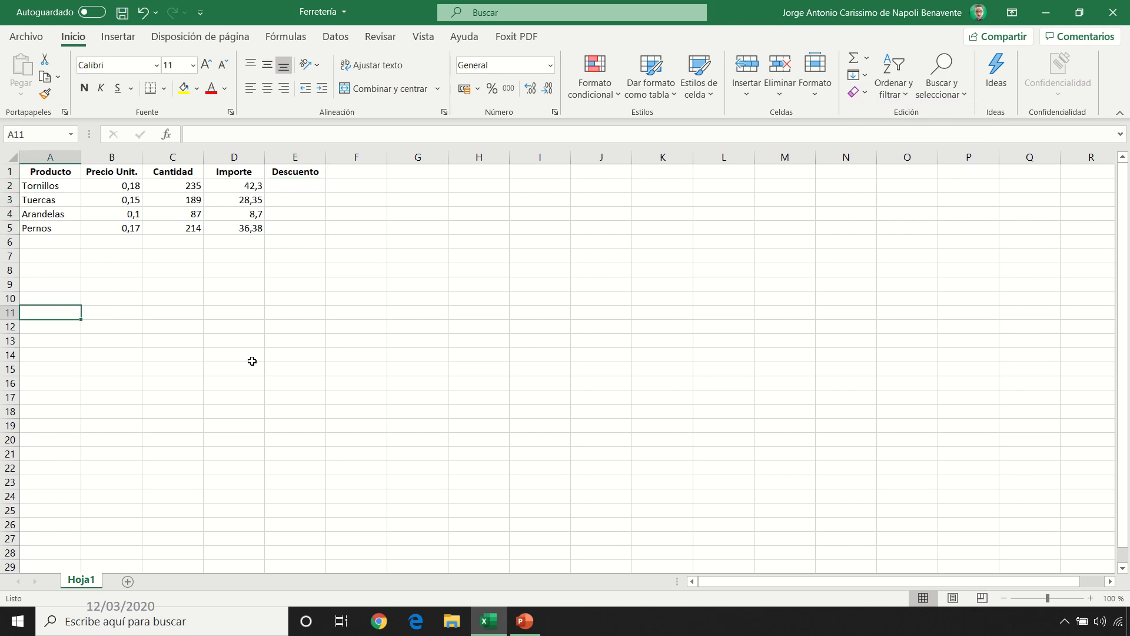
text(Tipo Dto.)
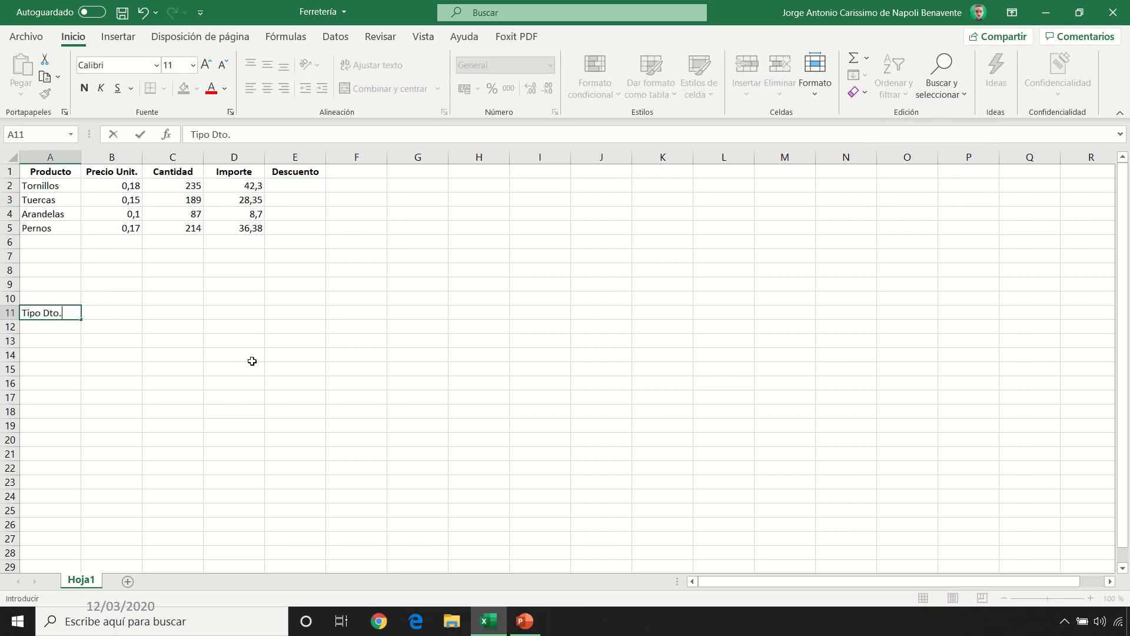
key(Return)
click(59, 314)
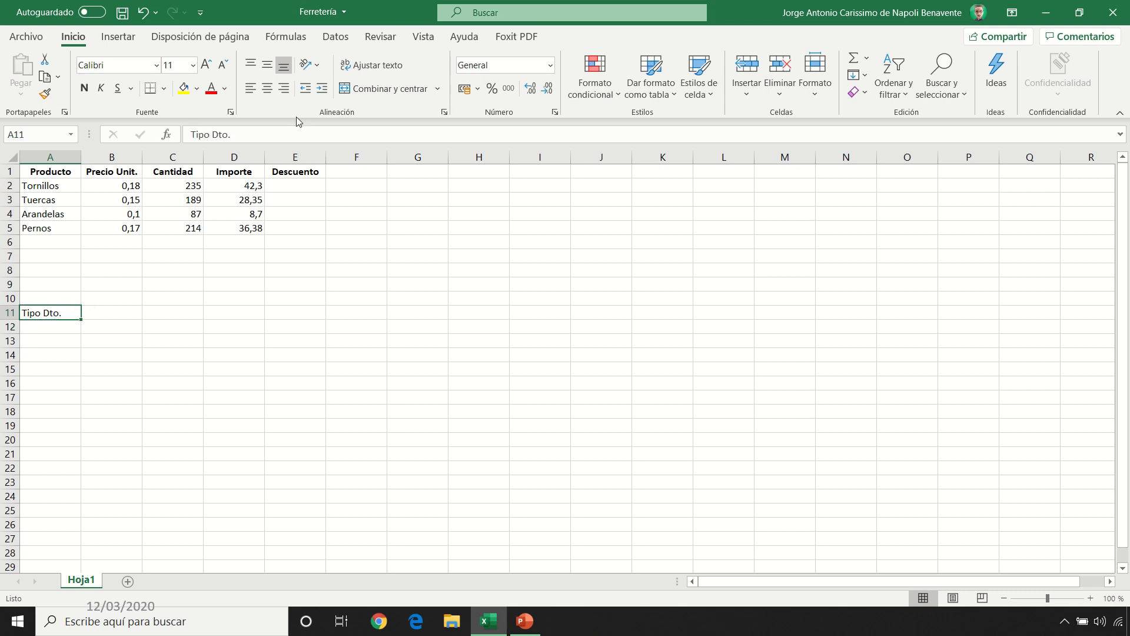
click(84, 87)
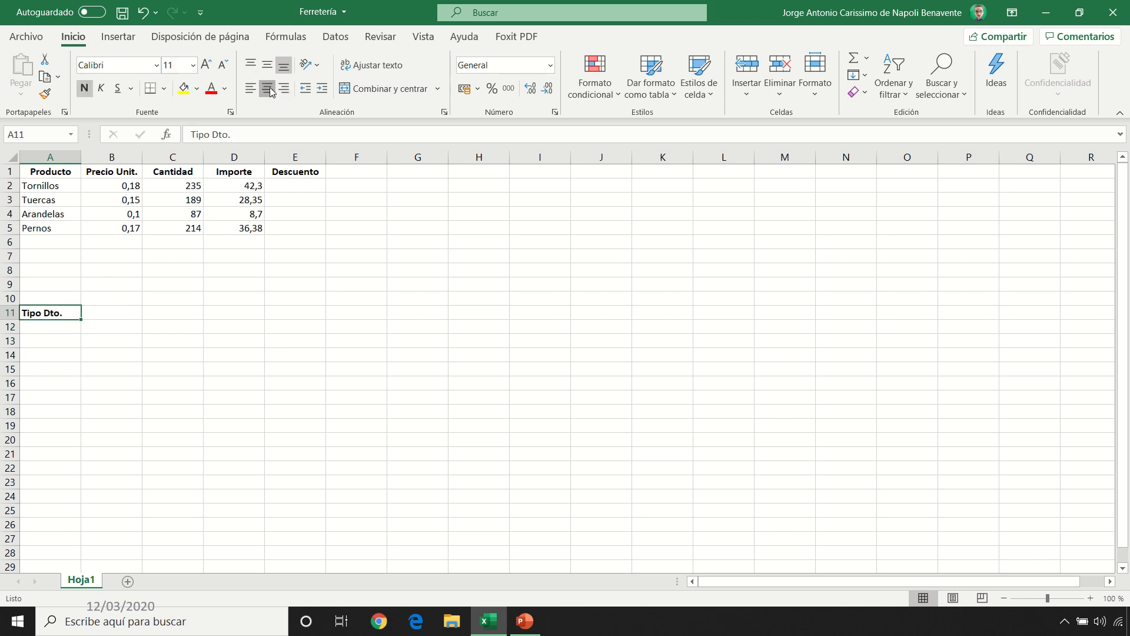
click(266, 88)
Enter 12% as the discount rate in A12, below the Tipo Dto. label
click(108, 313)
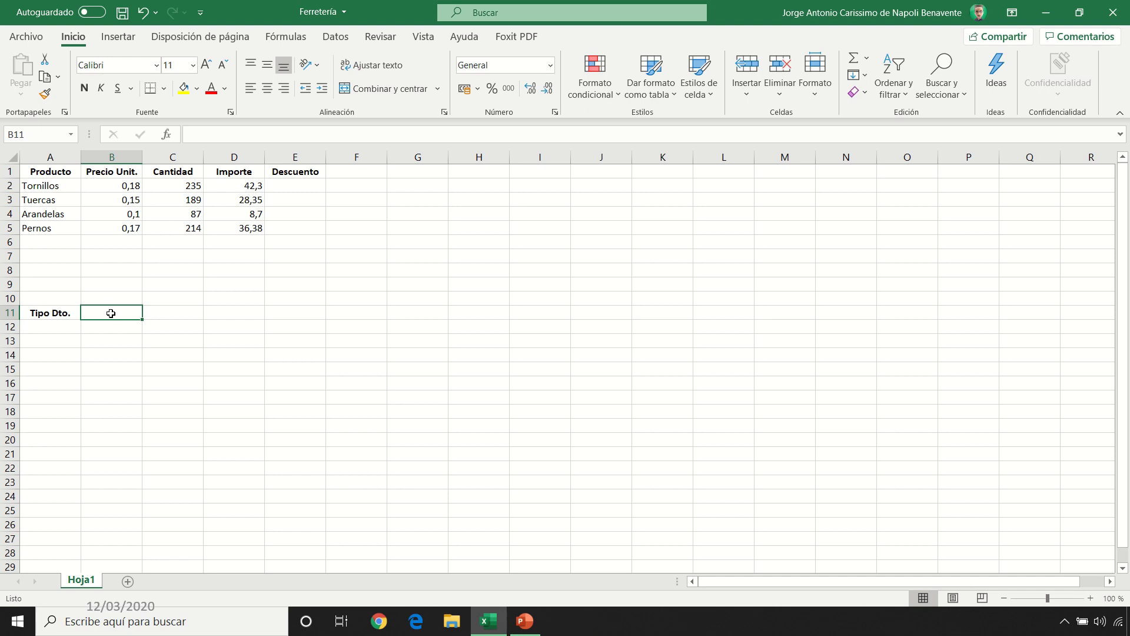
click(64, 328)
text(12)
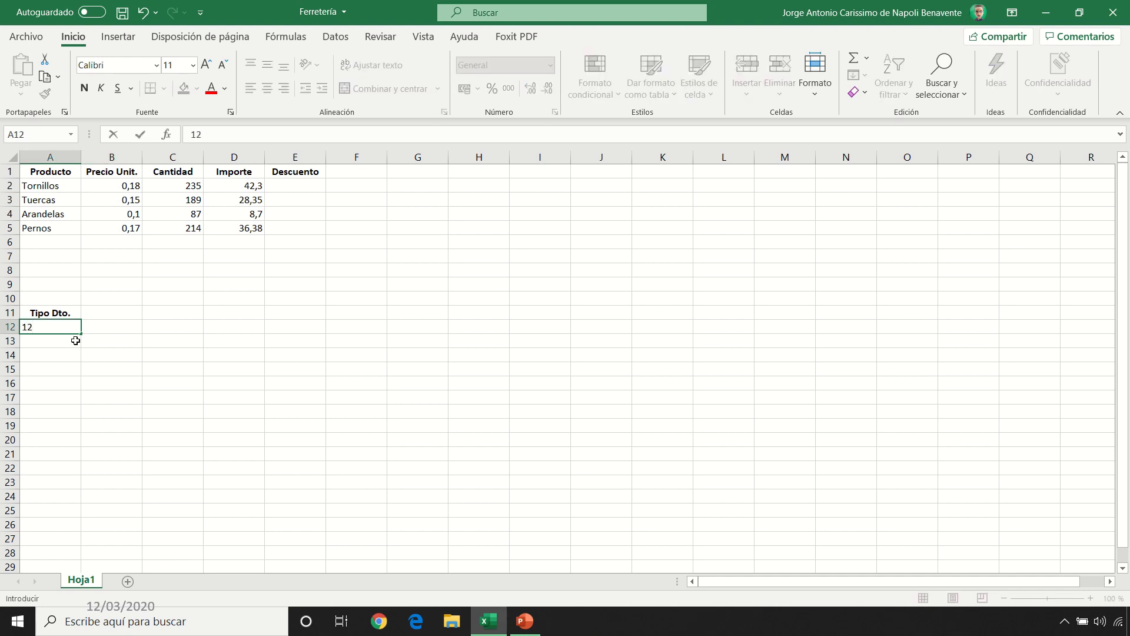
text(%)
key(Return)
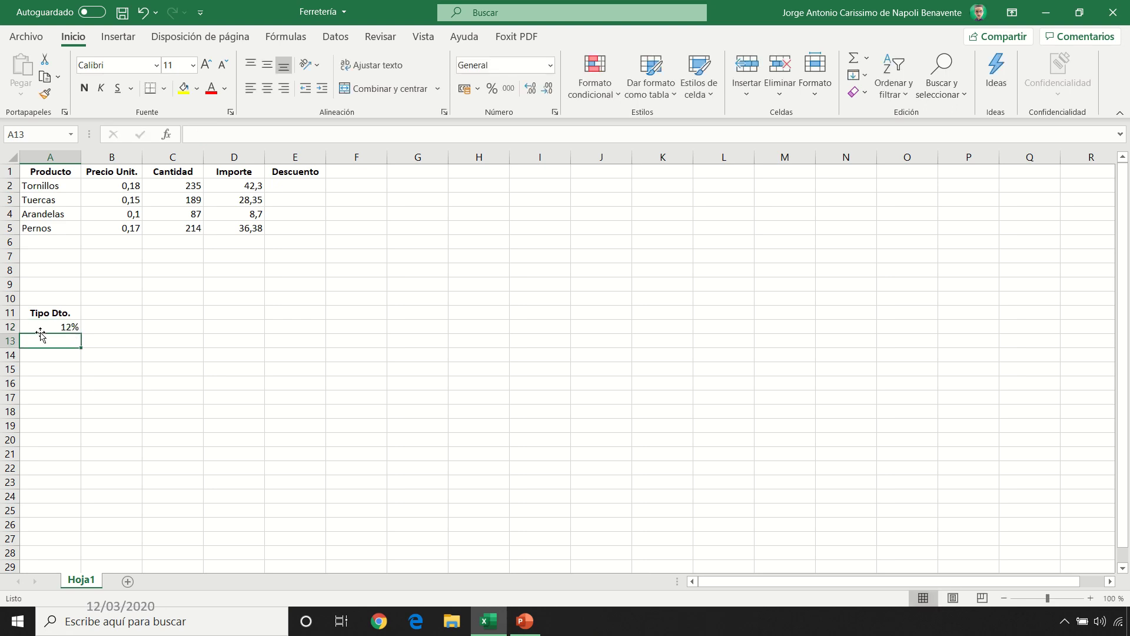
drag(50, 313, 41, 329)
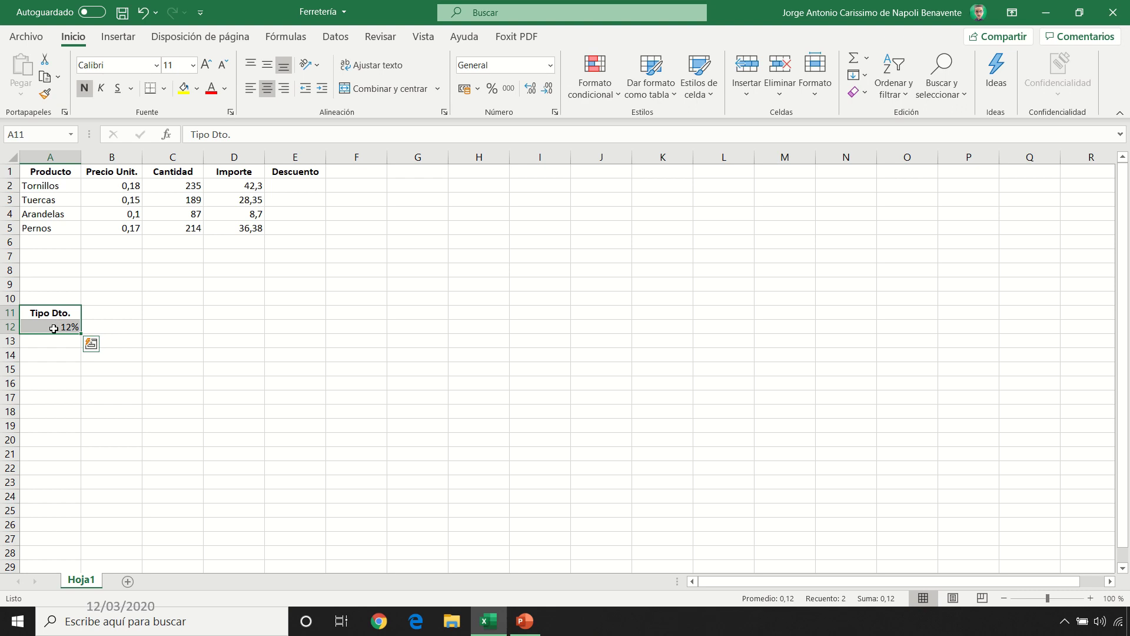
Calculate the Descuento in E2 with =D2*A12 and fill the formula down to E5
click(295, 185)
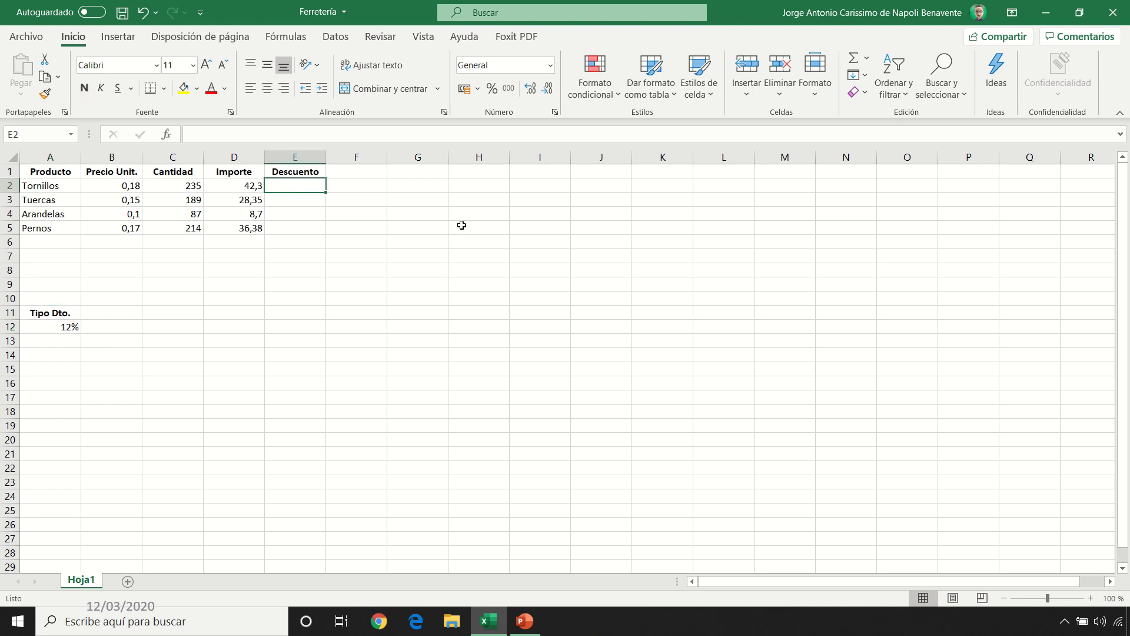
text(=)
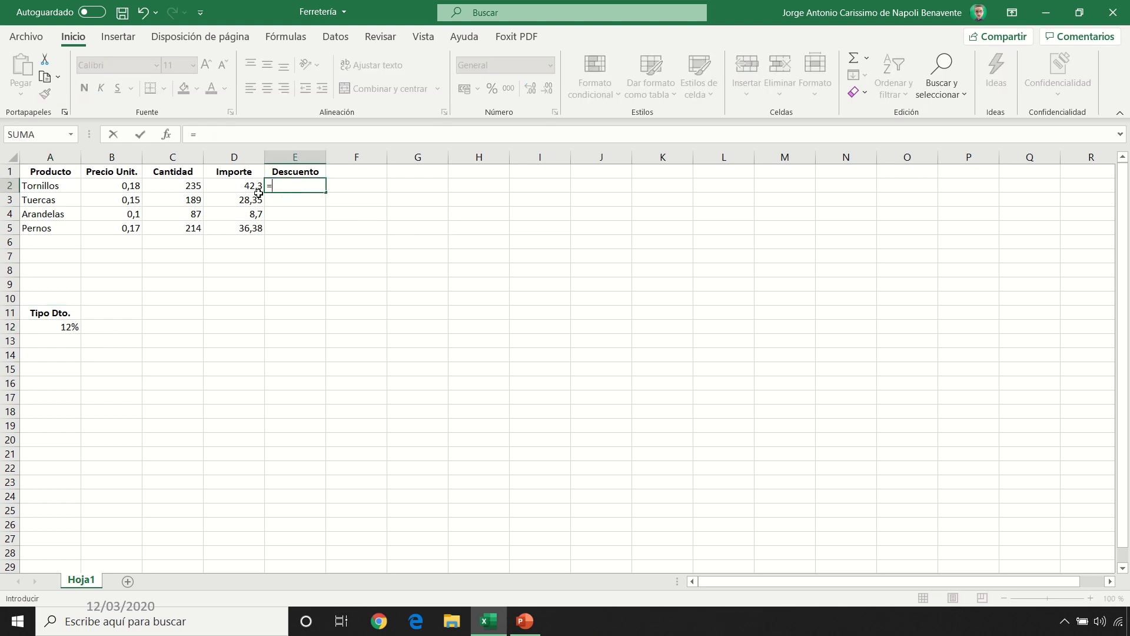
click(241, 186)
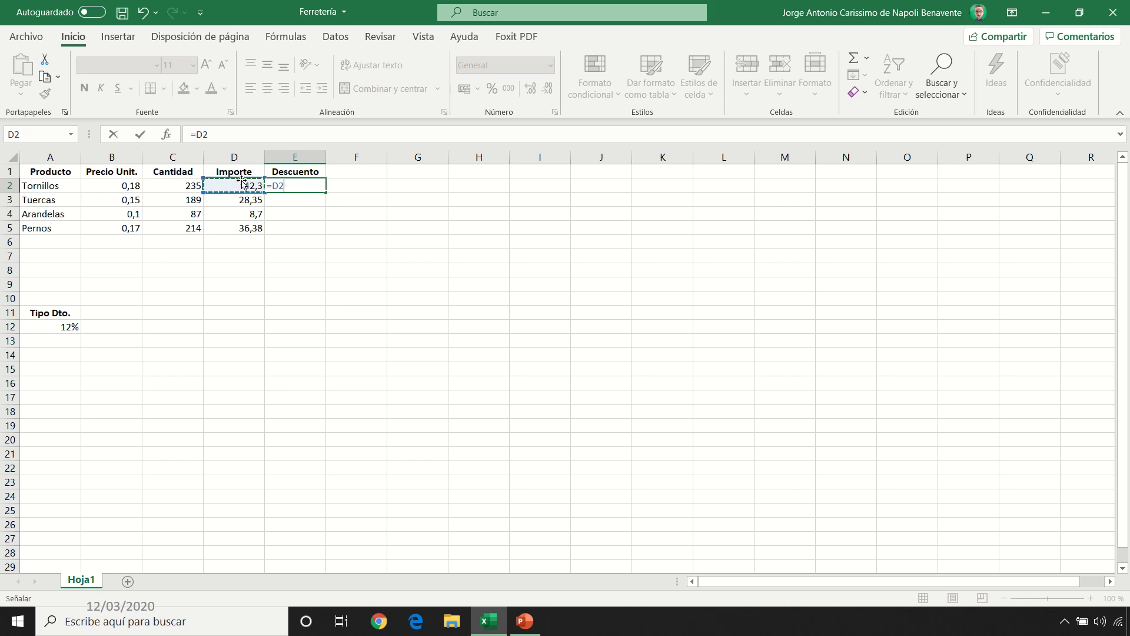
text(*)
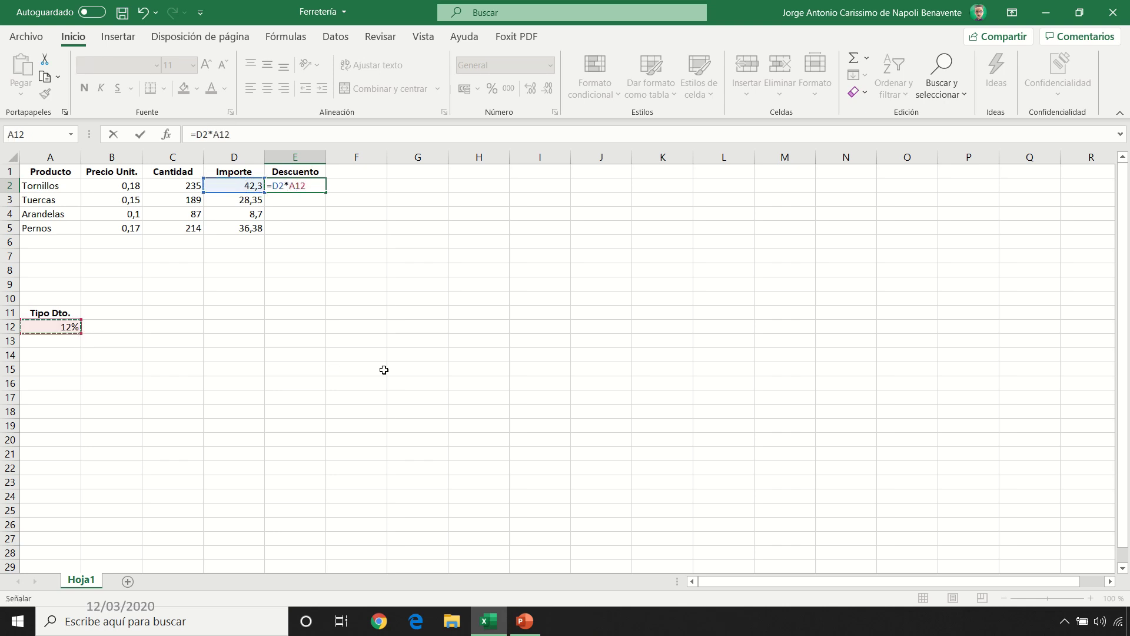
key(Return)
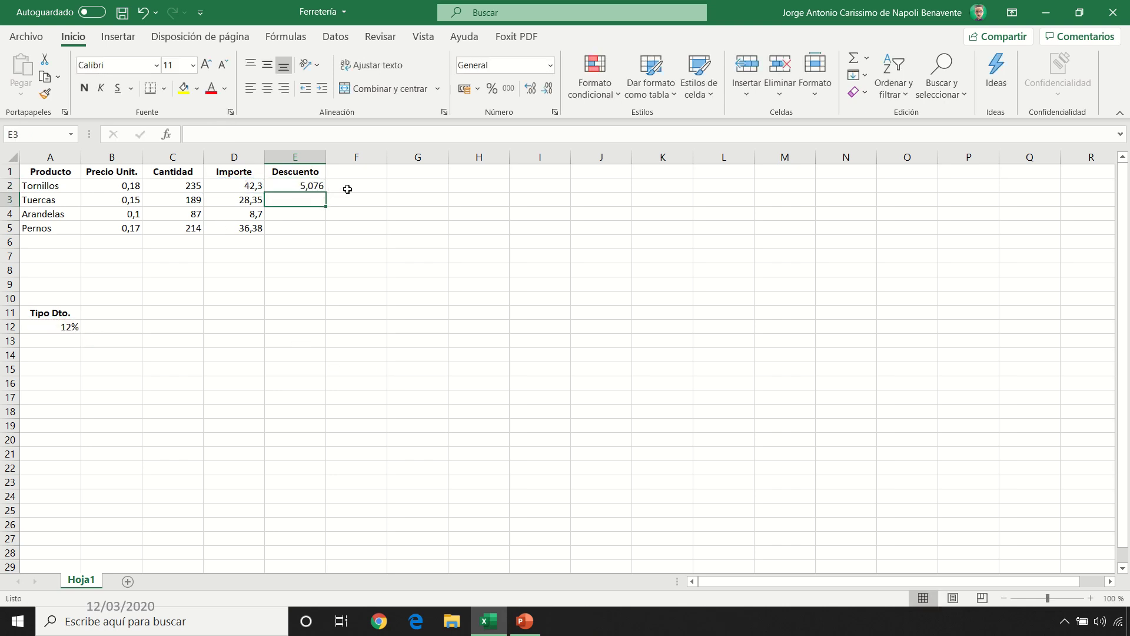
click(312, 186)
drag(327, 193, 327, 235)
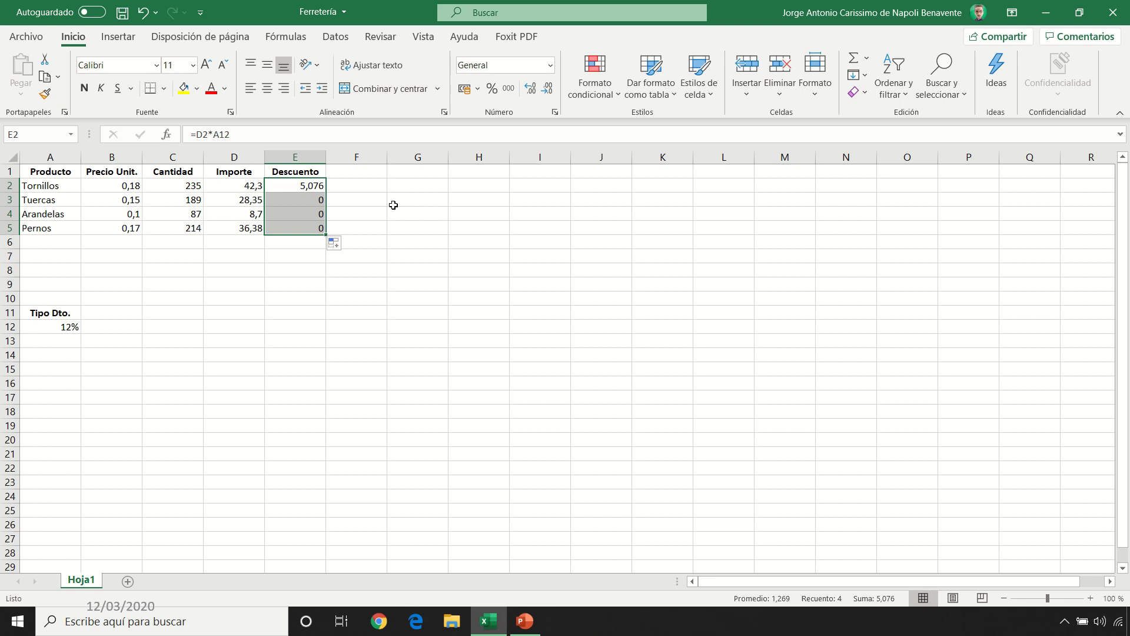
Examine the Descuento formulas in E2, E3 and E5 to see which cells each one references
click(295, 186)
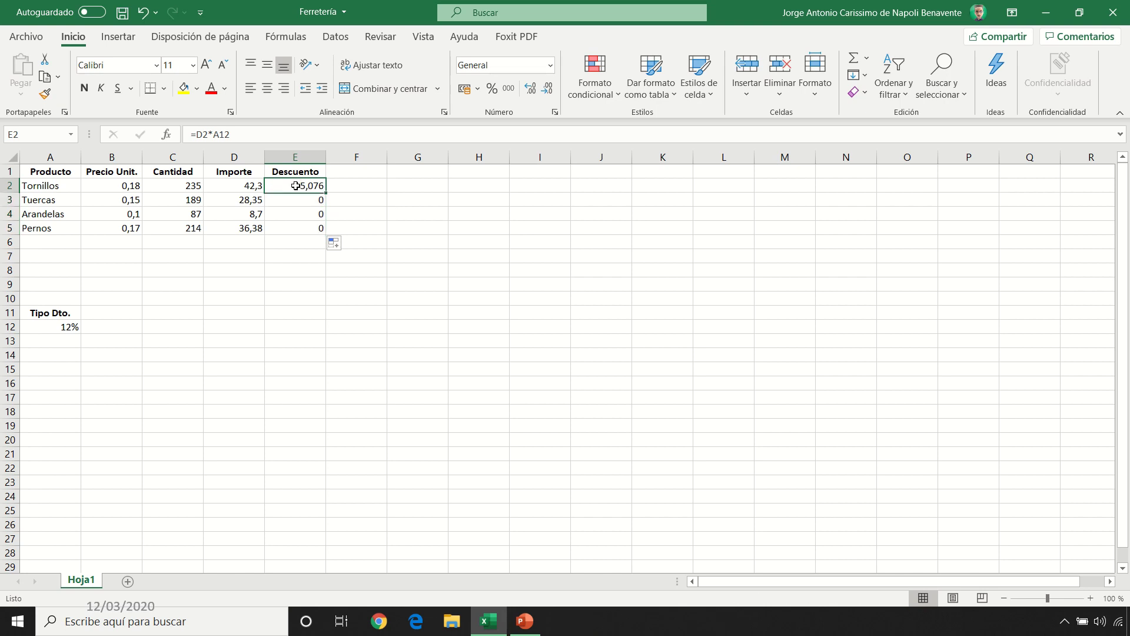
double_click(296, 186)
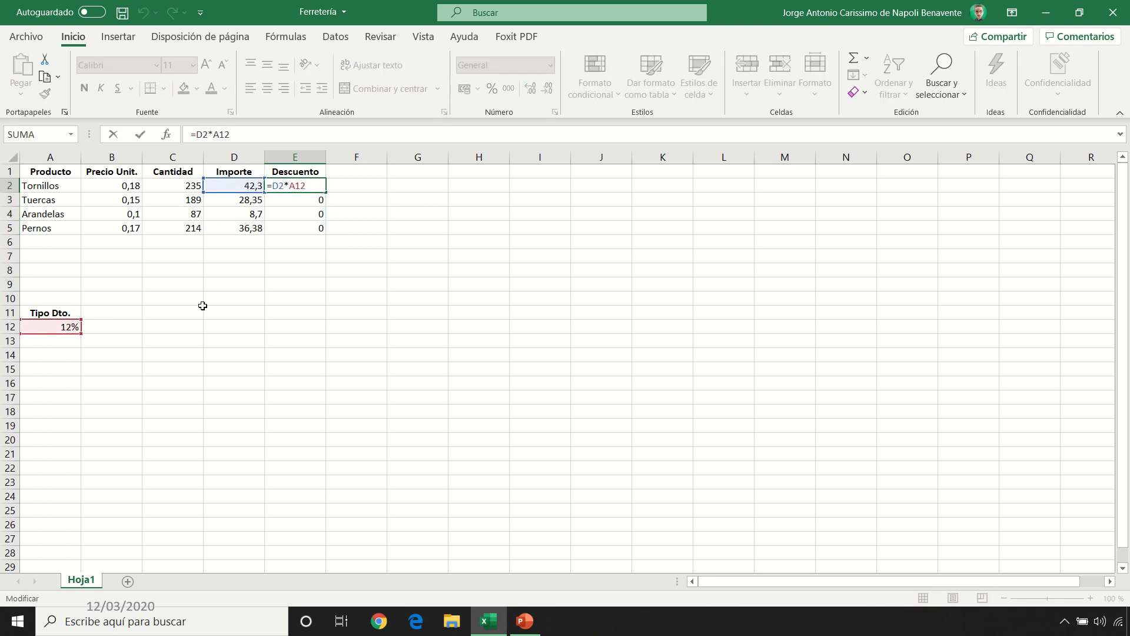
key(ctrl+Return)
click(307, 200)
double_click(307, 199)
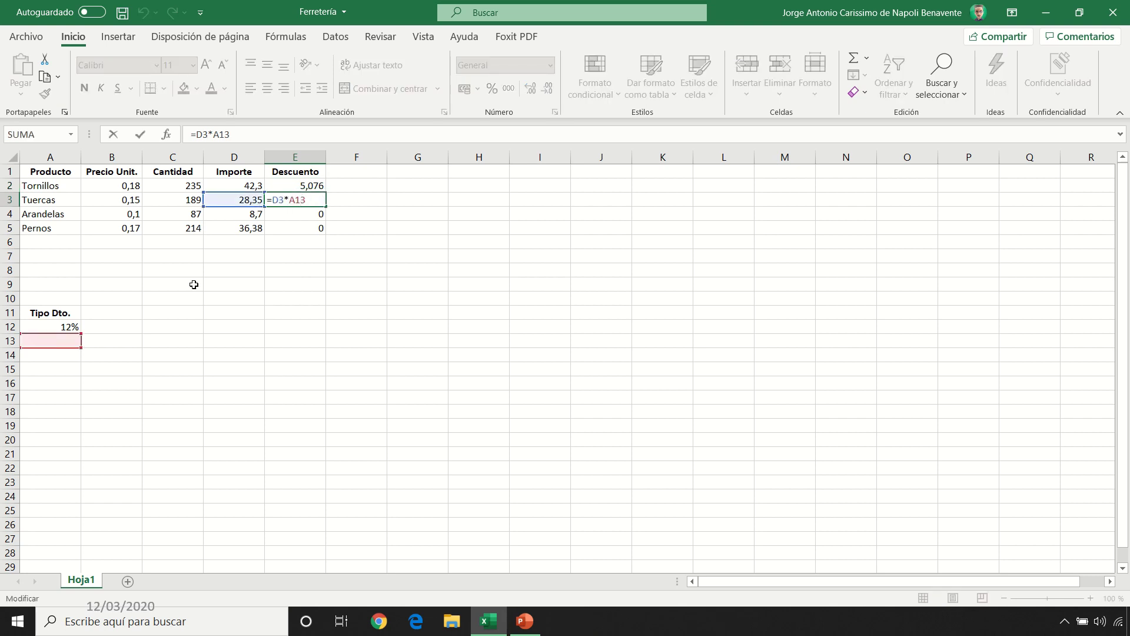
key(ctrl+Return)
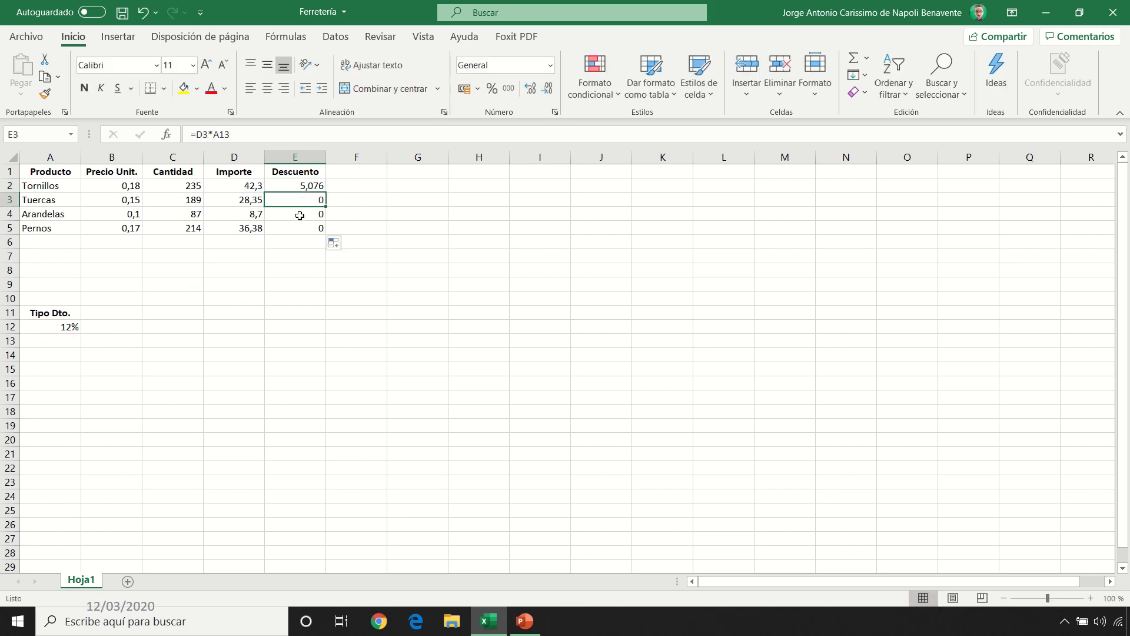
click(298, 214)
double_click(299, 229)
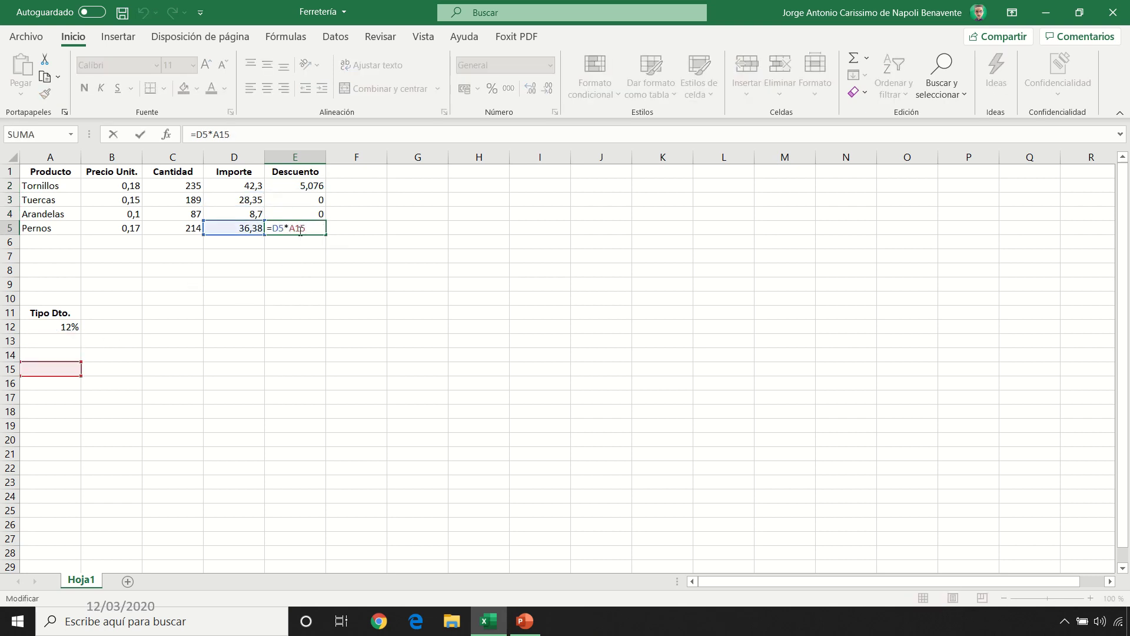
key(ctrl+Return)
Fill the 12% rate down from A12 to A15 and move the Tipo Dto. block between the Importe and Descuento columns
click(51, 326)
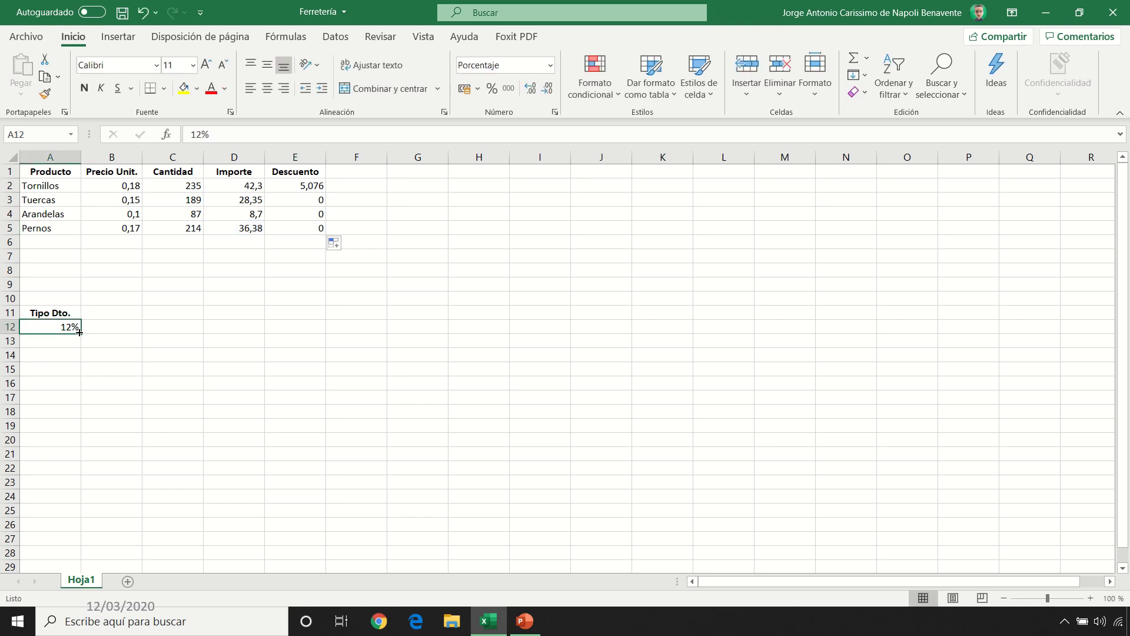
drag(79, 332, 75, 383)
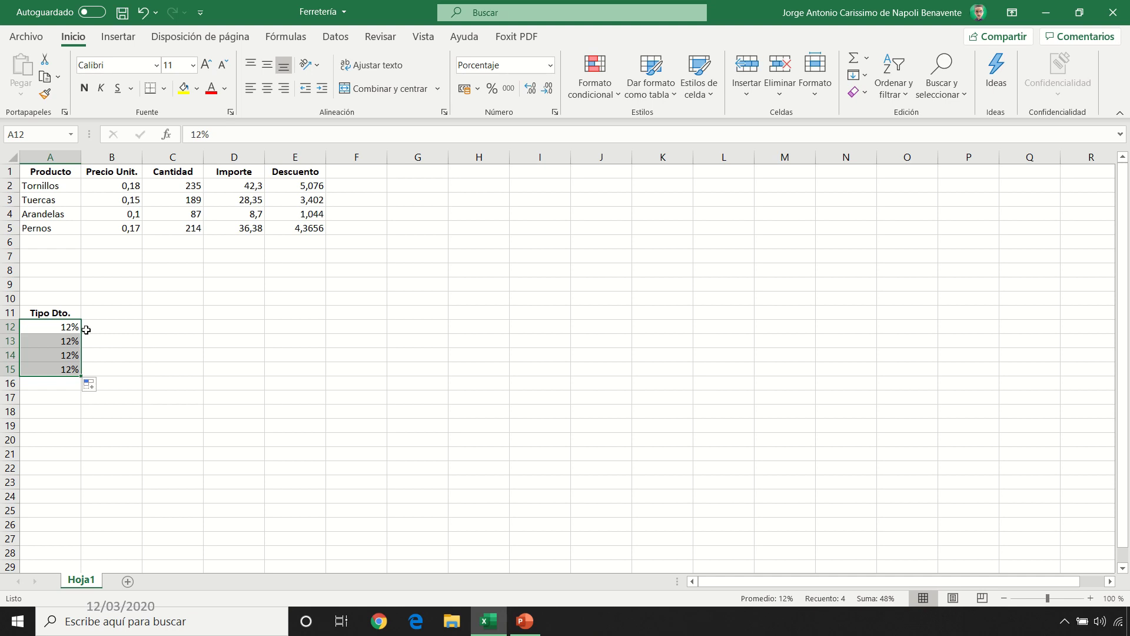
drag(59, 313, 267, 200)
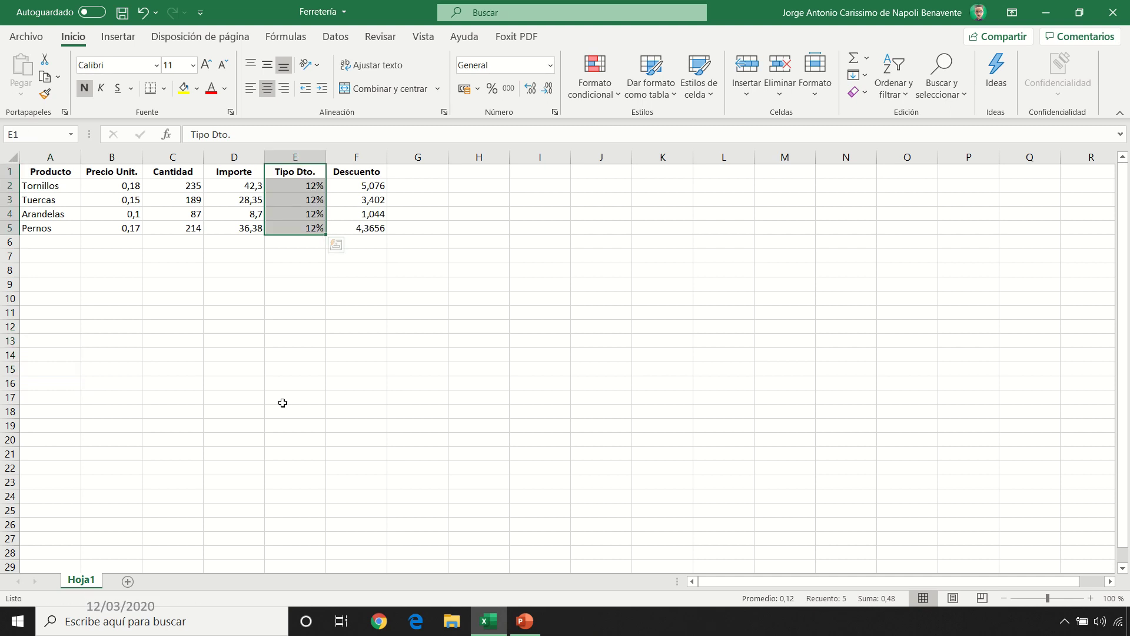
Set the Tipo Dto. rate to 14% for Tuercas and 13% for Arandelas
click(305, 199)
text(14)
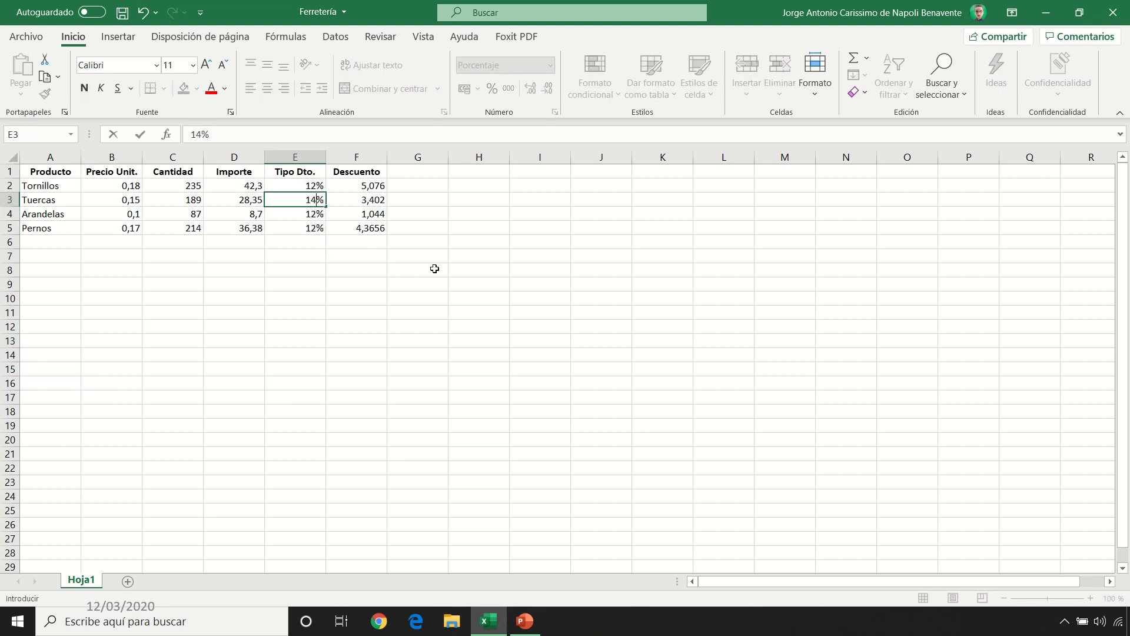
key(Return)
text(13)
key(Return)
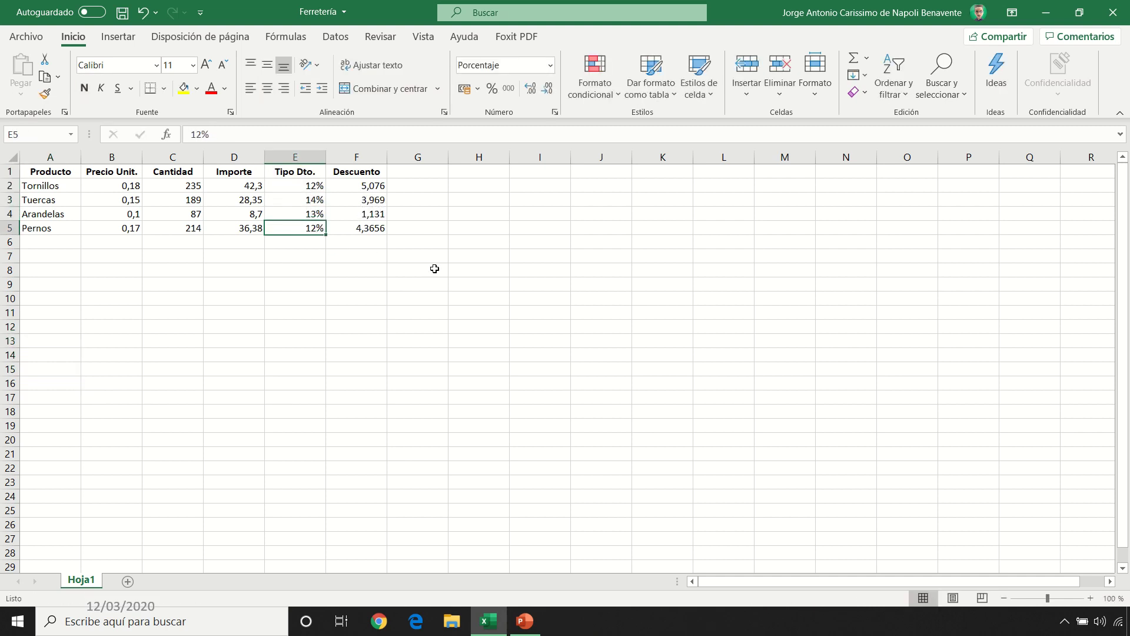
Undo the rate changes, the move of the Tipo Dto. block and the fill of the 12% rate
key(ctrl+z)
key(ctrl+z)
key(ctrl+z)
key(ctrl+z)
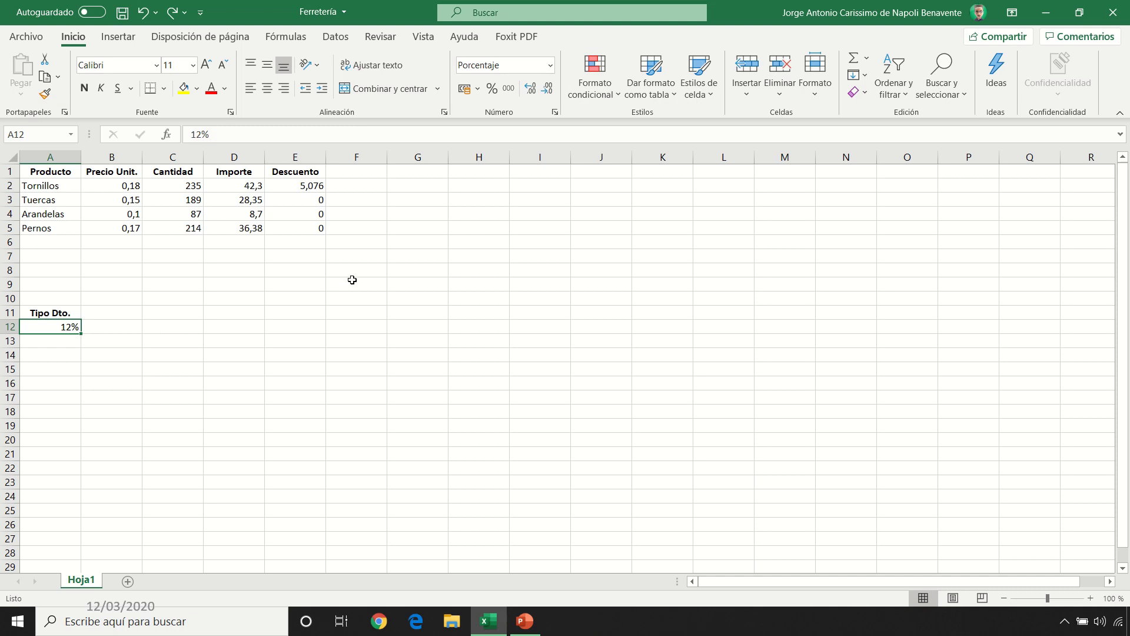
Clear all contents and formats from E2:E5 under Descuento, removing the formulas copied with relative references
drag(238, 189, 242, 229)
click(49, 329)
drag(316, 186, 312, 229)
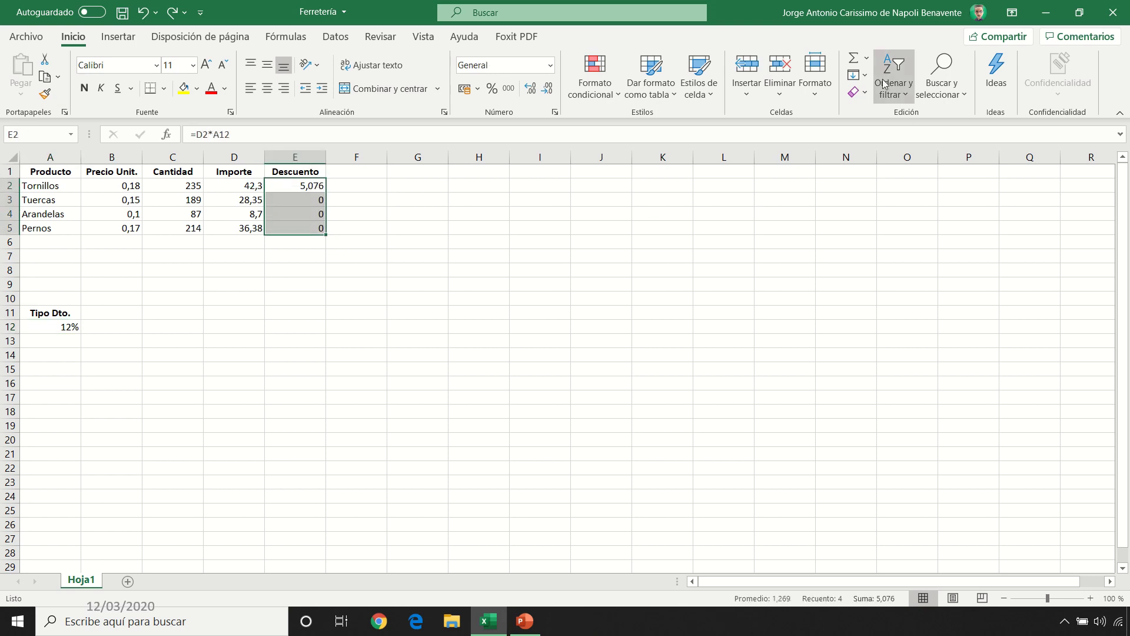
click(856, 92)
click(861, 117)
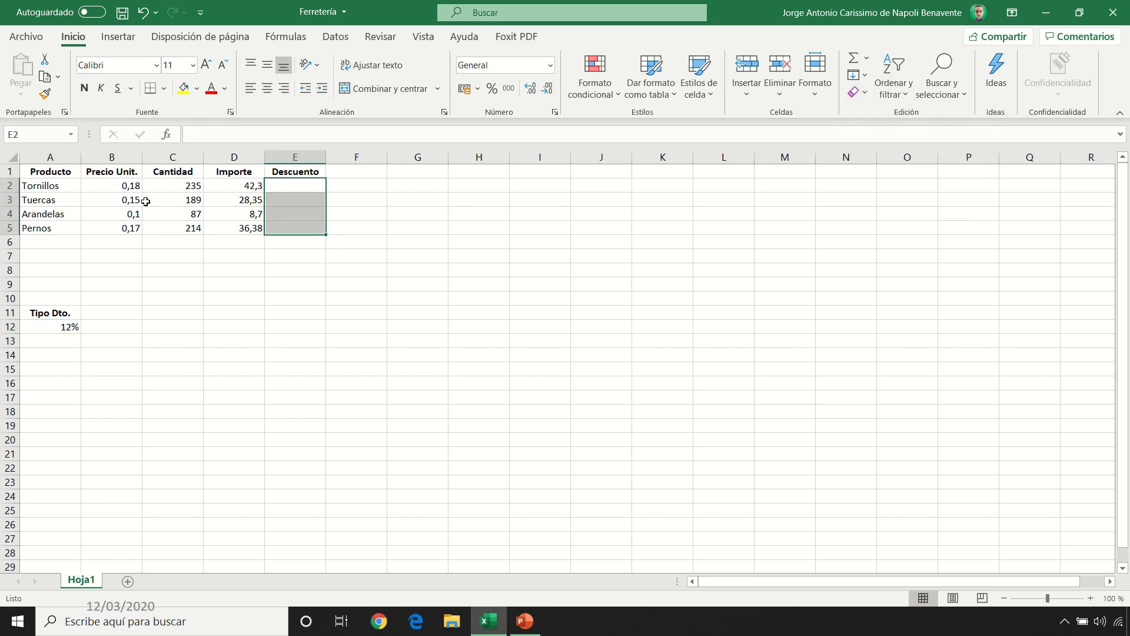
click(50, 174)
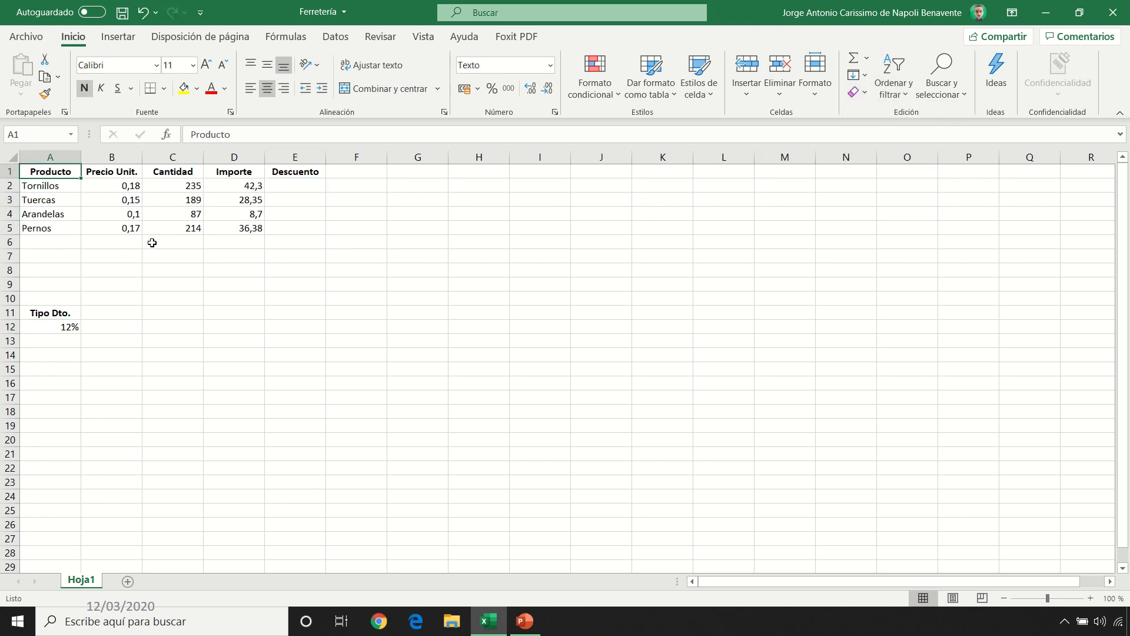
Add a new sheet and enter A12 in A1 with the description Referencia Relativa in B1
click(127, 581)
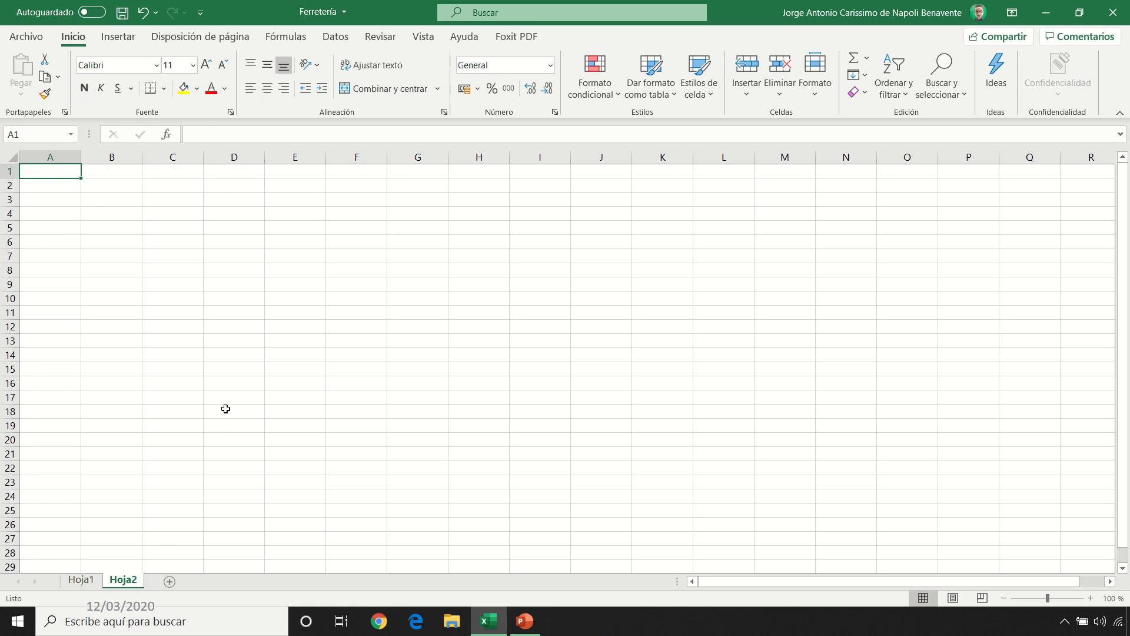
text(A12)
key(Tab)
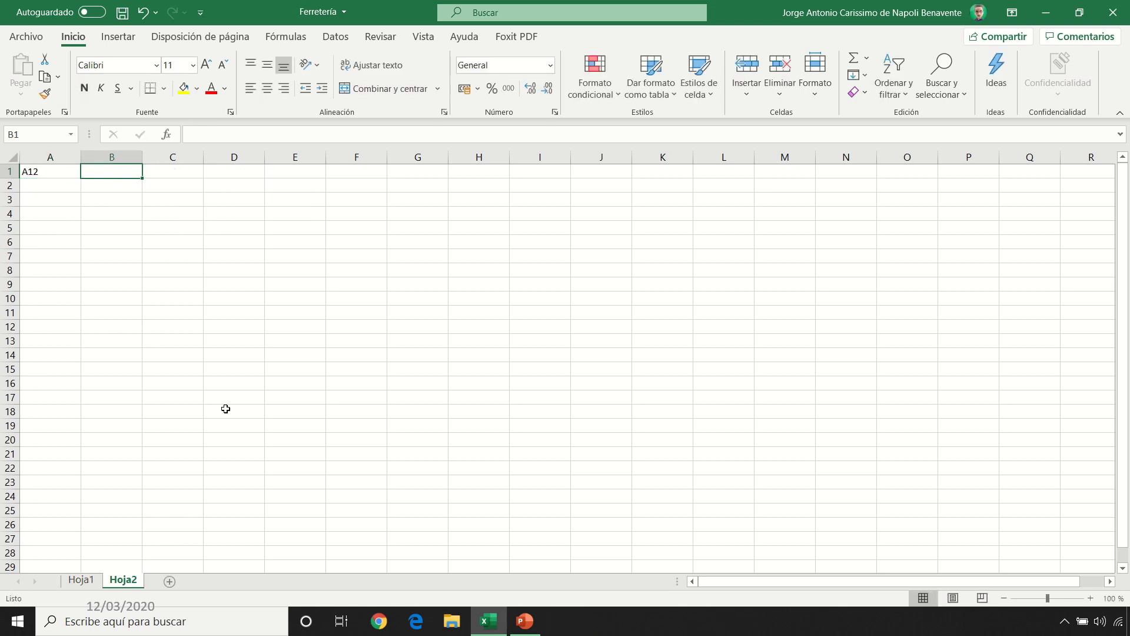
text(Referencia )
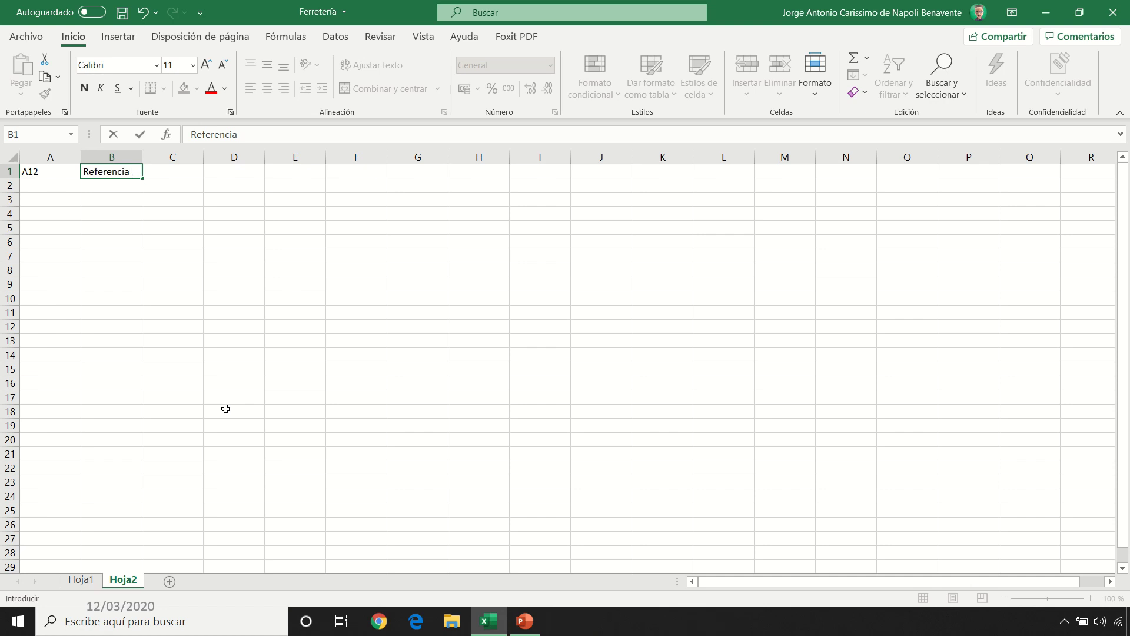
text(Relativa)
key(Return)
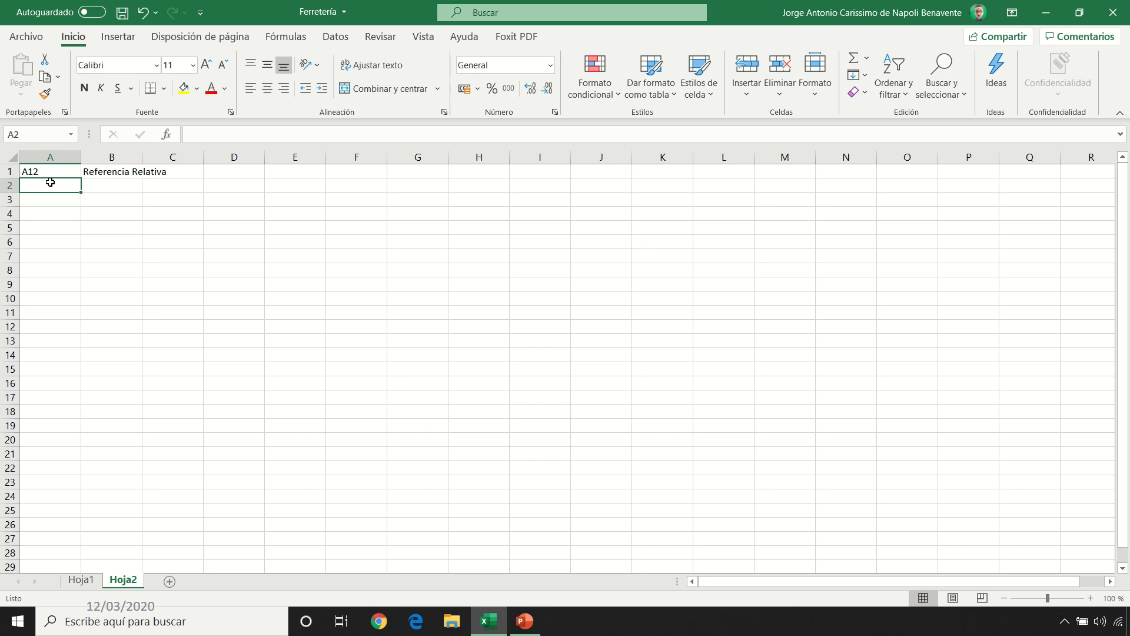
Enter $A$12 in A2 with the description Referencia Absoluta in B2
text($A)
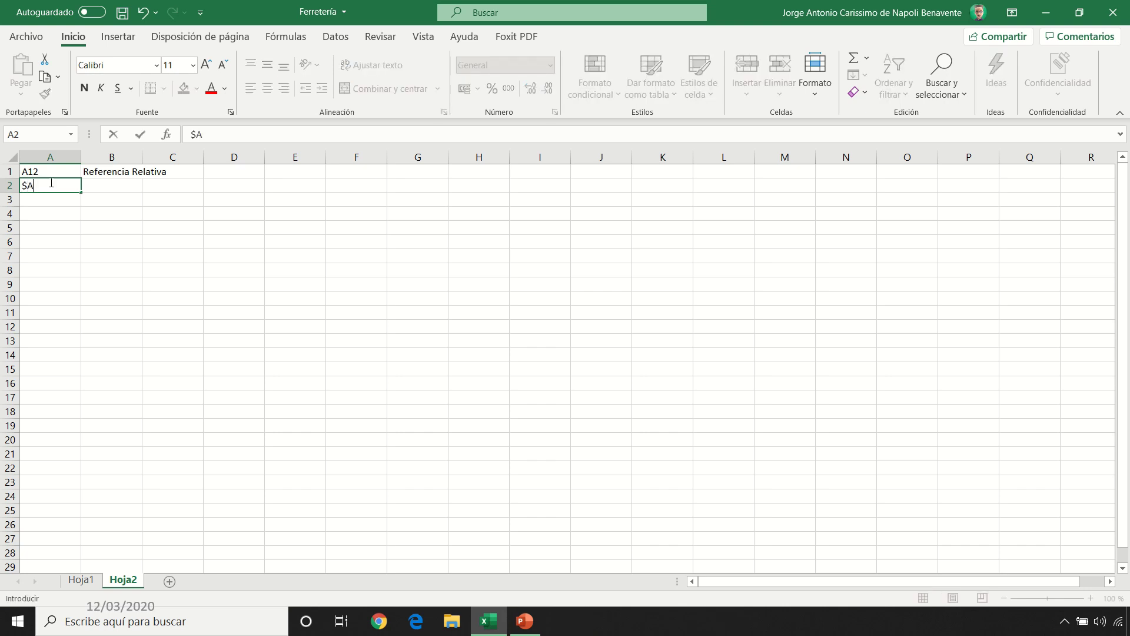
text($12)
key(Tab)
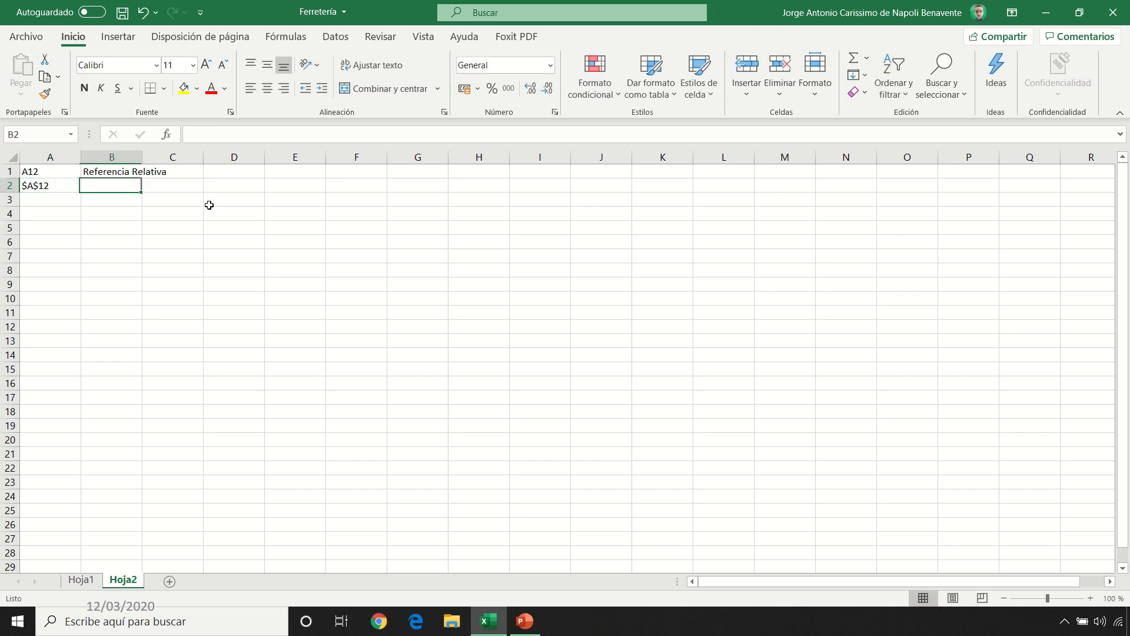
text(Re)
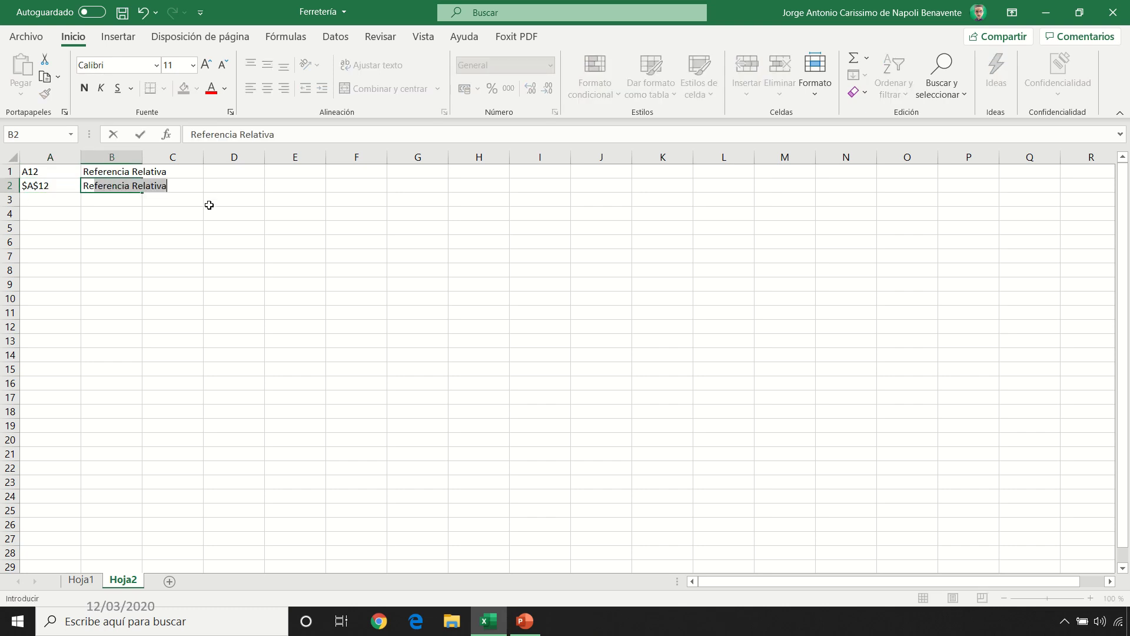
text(ferencia Abs)
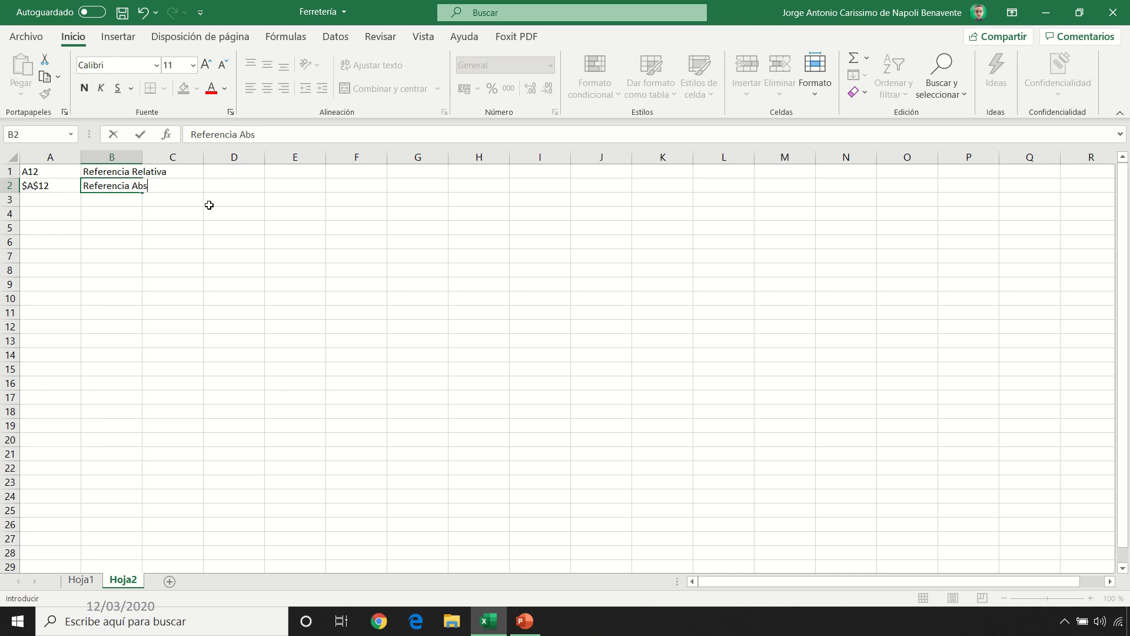
text(oluta)
key(Return)
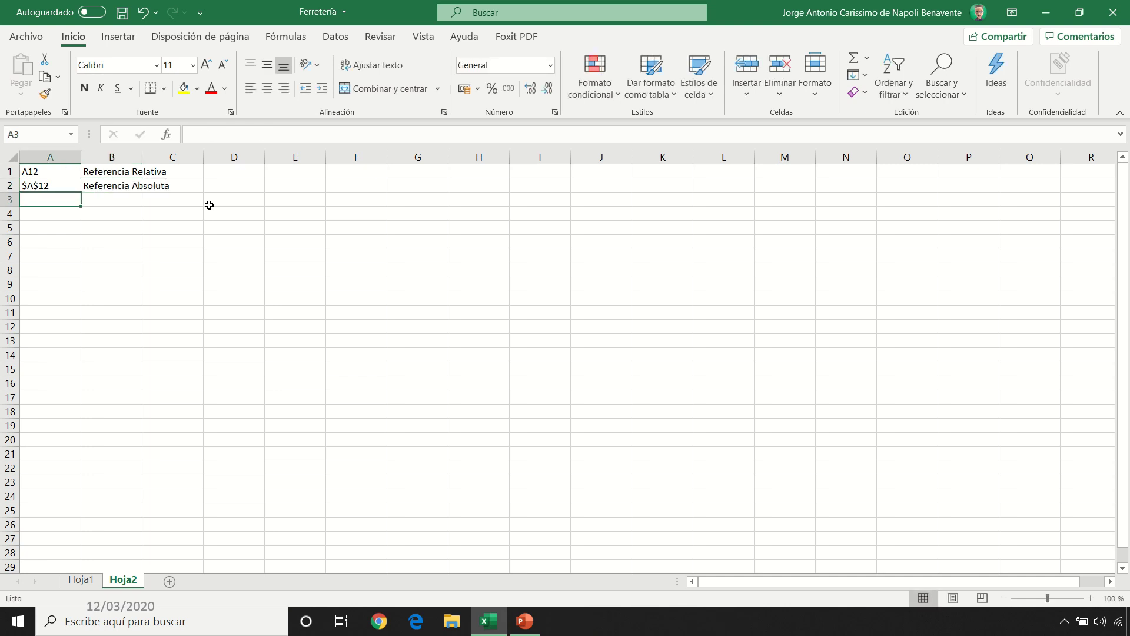
Enter $A12 in A3 with the description Referencia Mixta (de columna) in B3
text($)
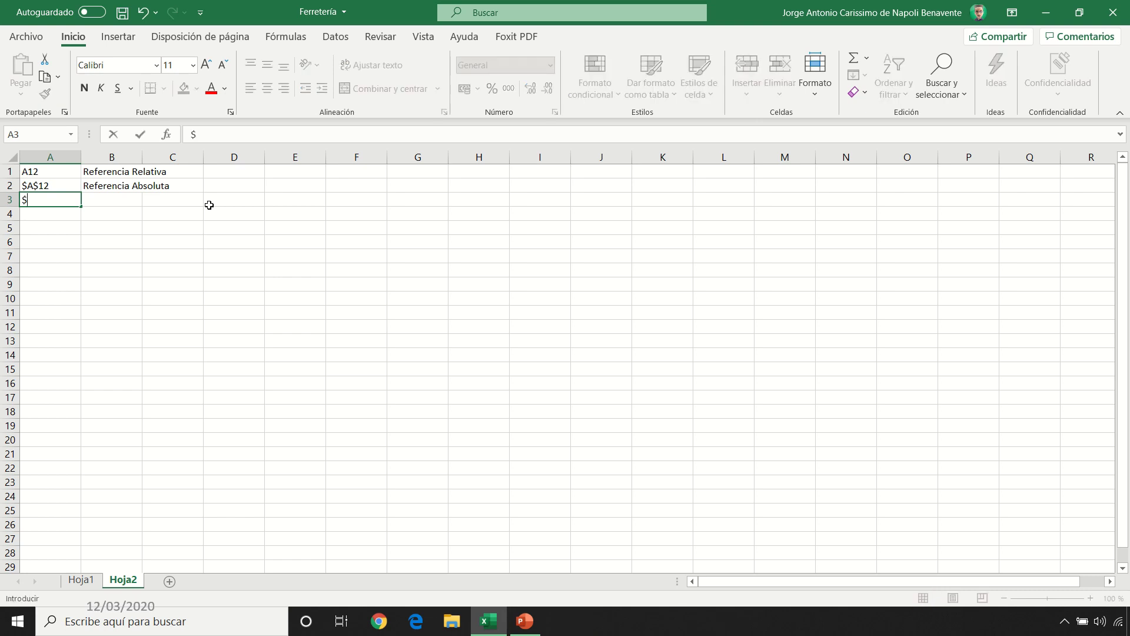
text(A$1212)
key(Tab)
text(Refere)
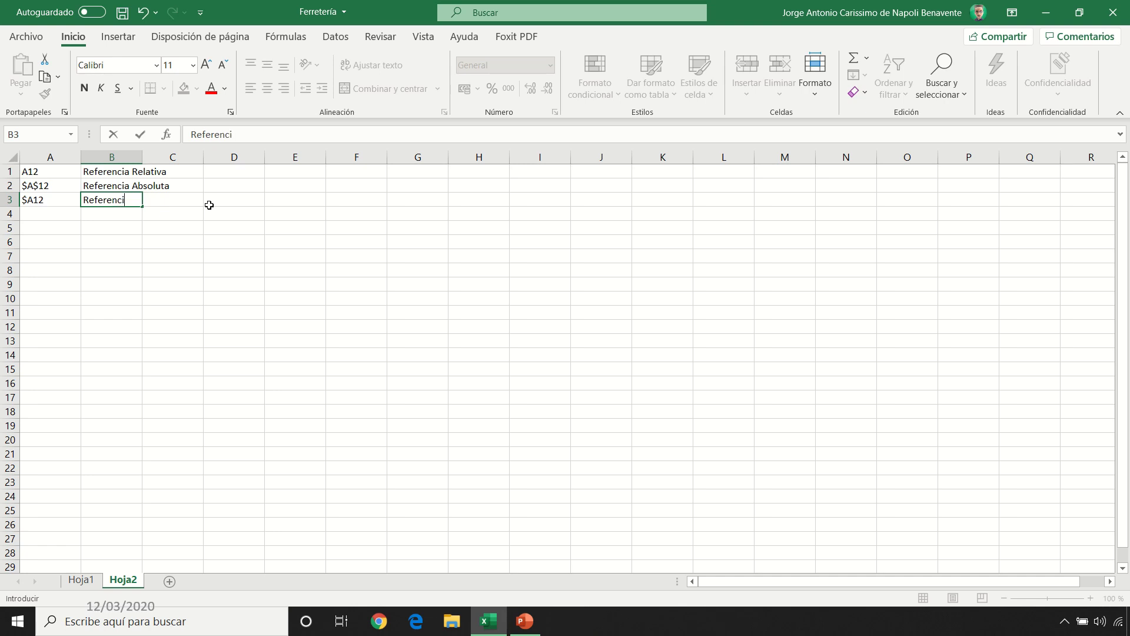
text(ncia Mixta (de columna)
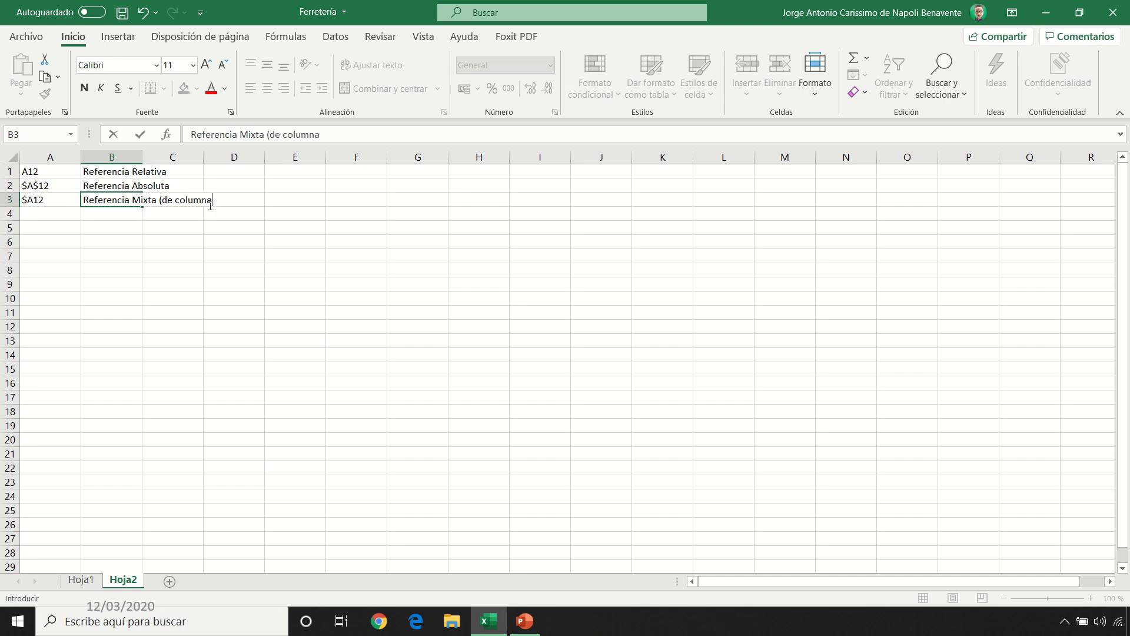
key(Return)
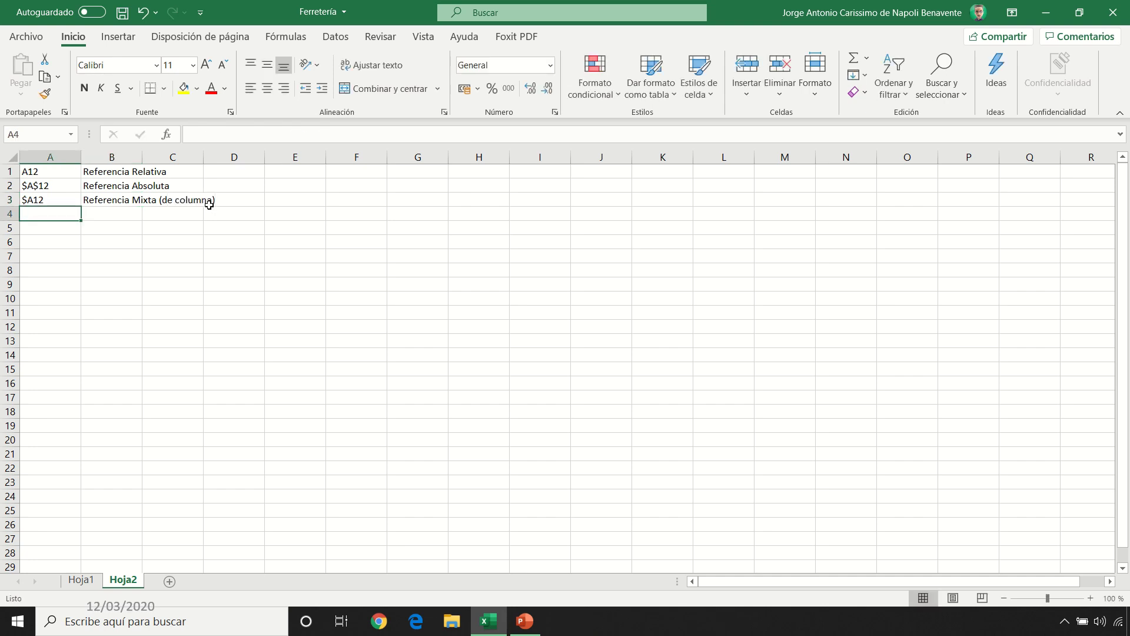
Enter A$12 in A4 with the description Referencia Mixta (de fila) in B4, and auto-fit the width of column B
text(A12)
text($)
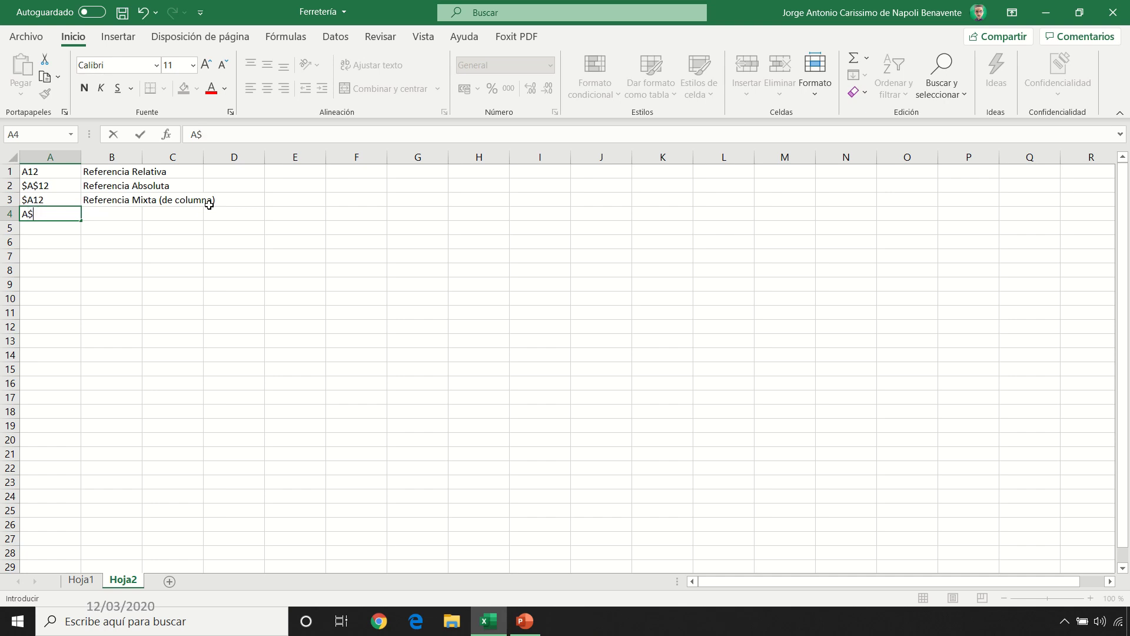
text(12)
key(Tab)
text(Refe)
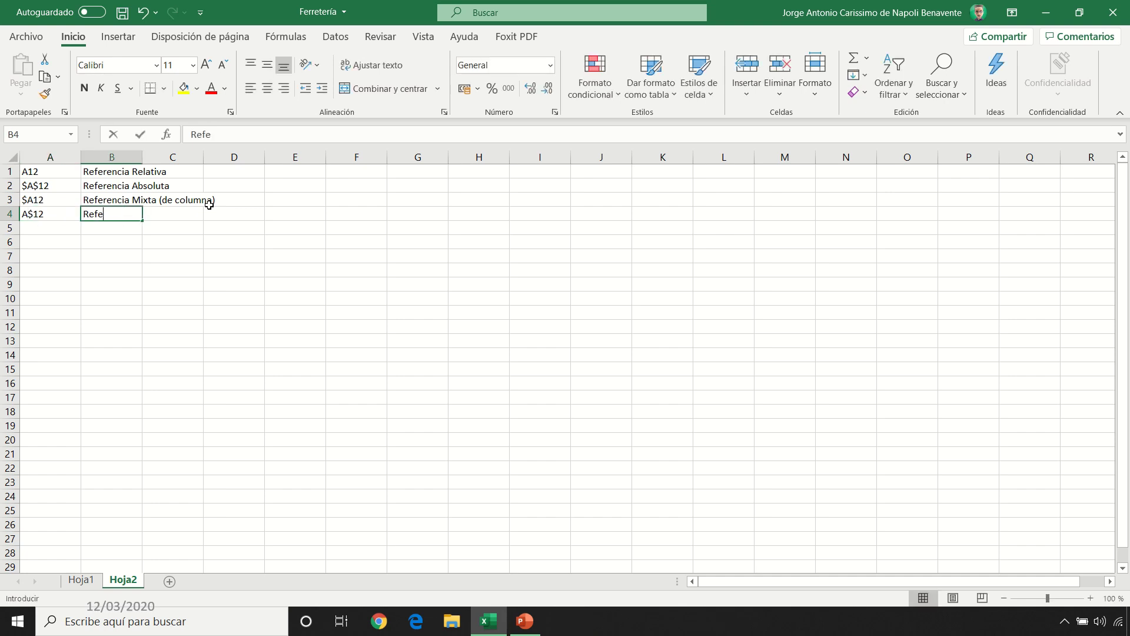
text(rencia Mixta )
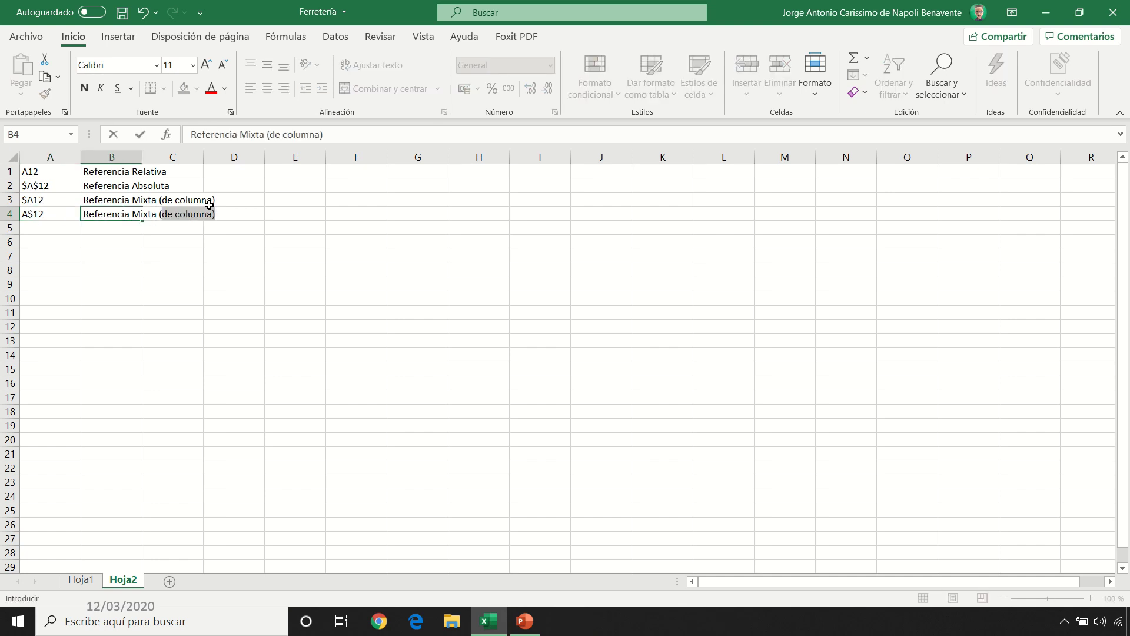
text((de fila))
key(Return)
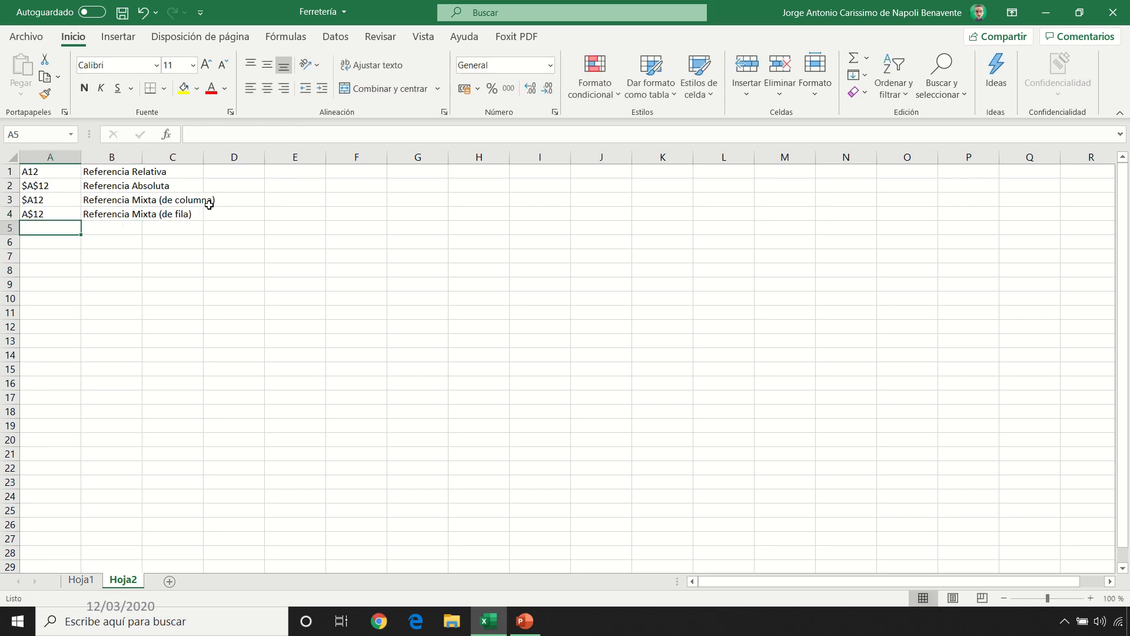
double_click(142, 157)
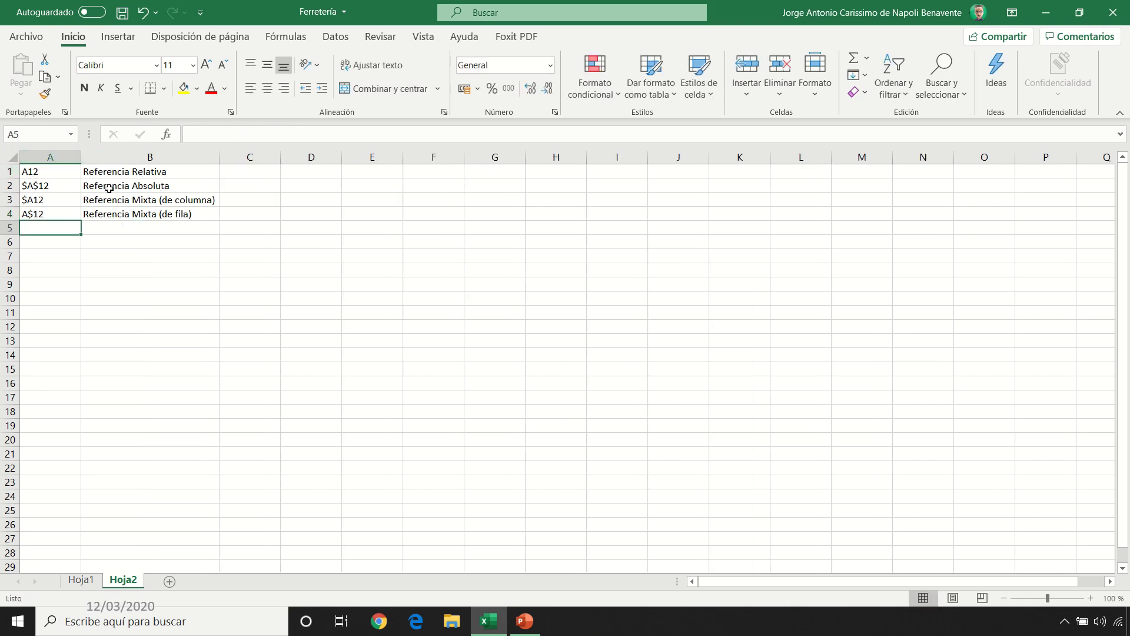
Enter the note Datos Auxiliares, Datos Fijos, Datos "fuera" de tu tabla. in C2 beside Referencia Absoluta
click(51, 185)
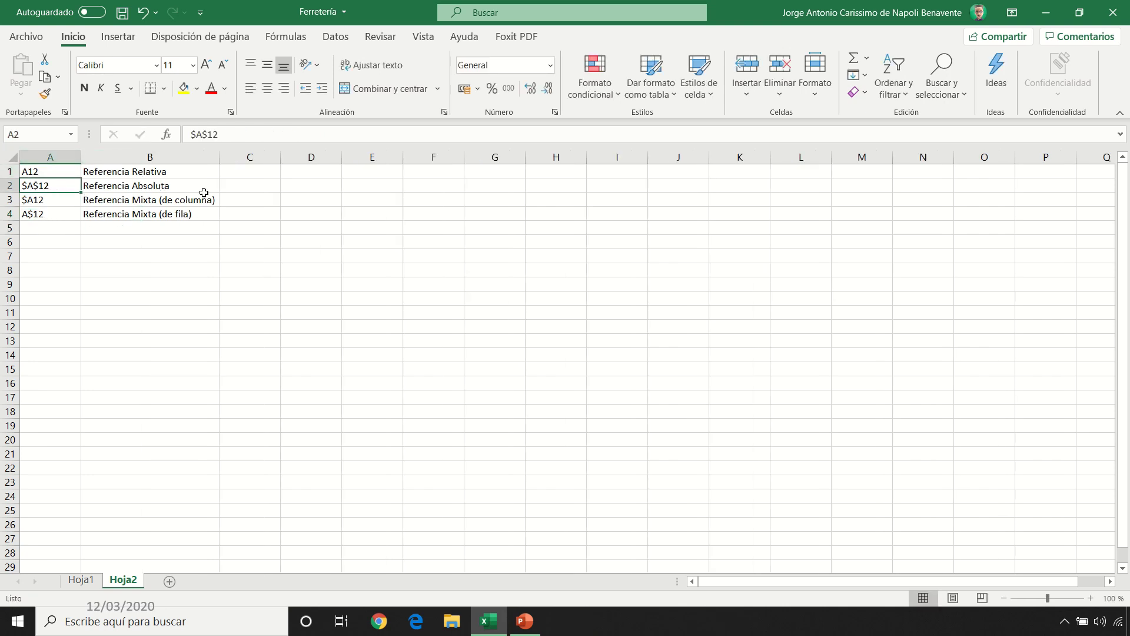
click(235, 187)
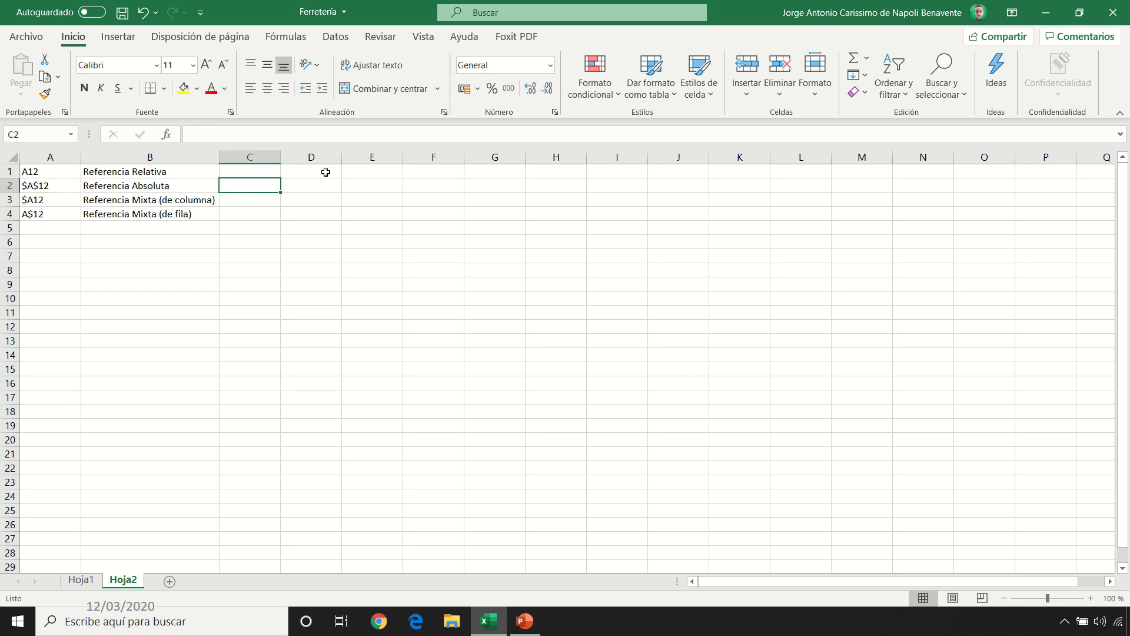
text(Datos )
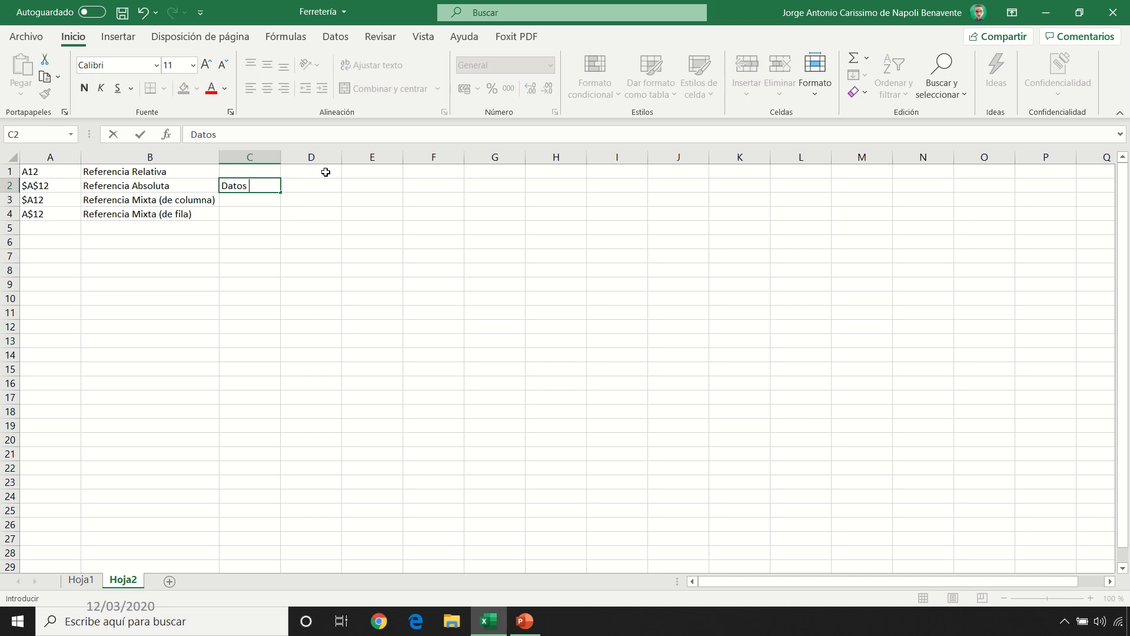
text(Auxiliares, Datos Fi)
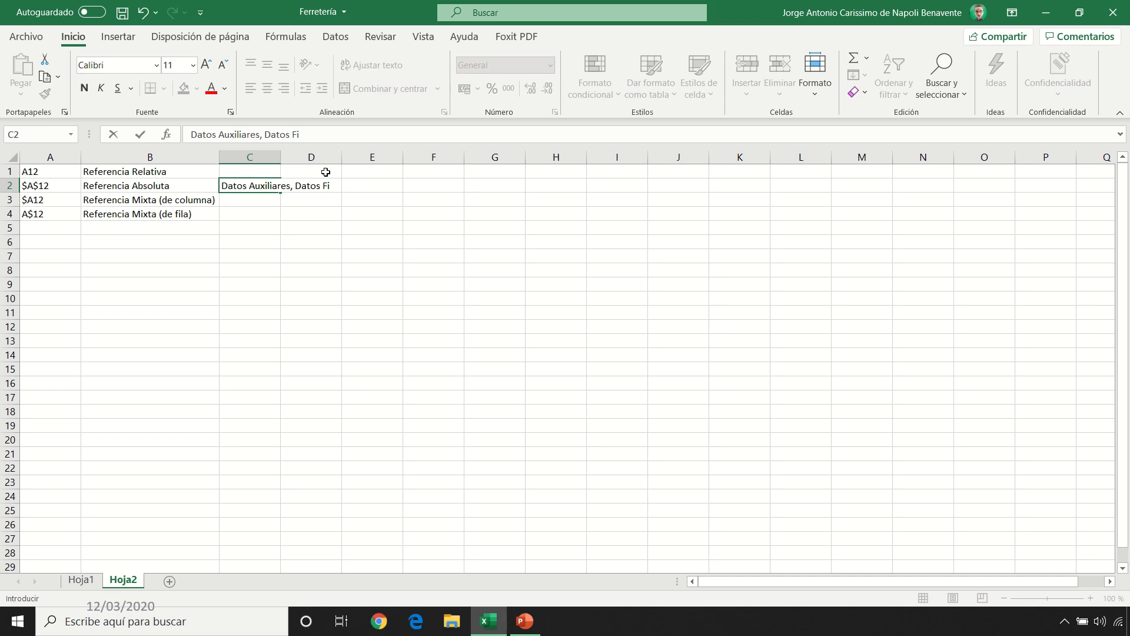
text(jos, Datos "fuera" de t)
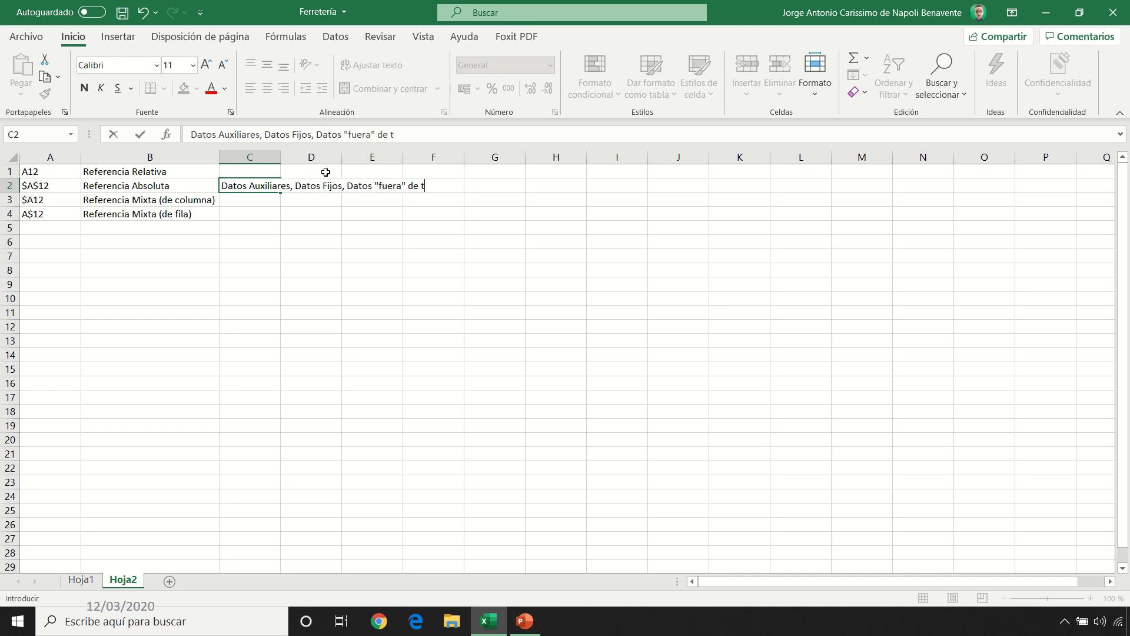
text(u tabla.)
key(Return)
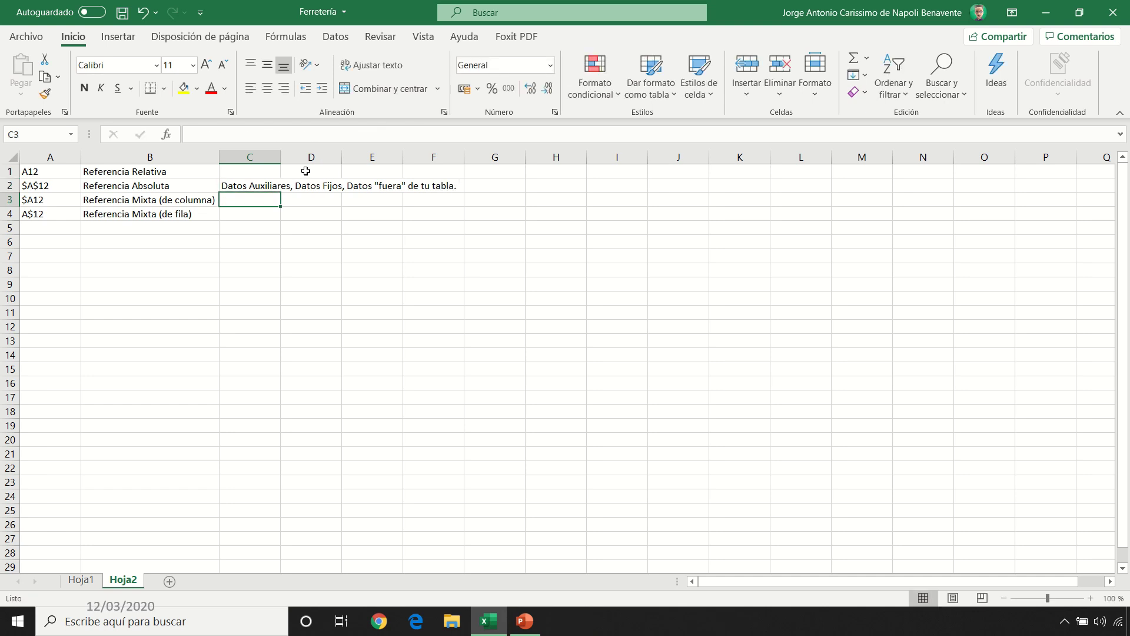
Enter the formula =D2*$A$12 in E2 of Hoja1 and fill it down the Descuento column to E5
click(81, 580)
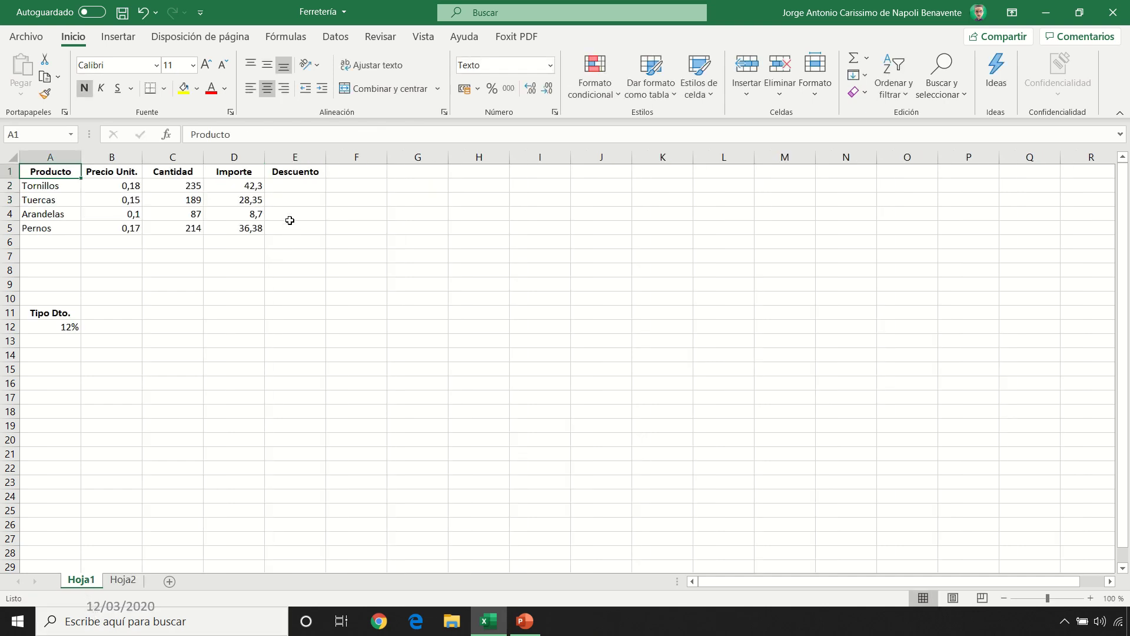
click(288, 187)
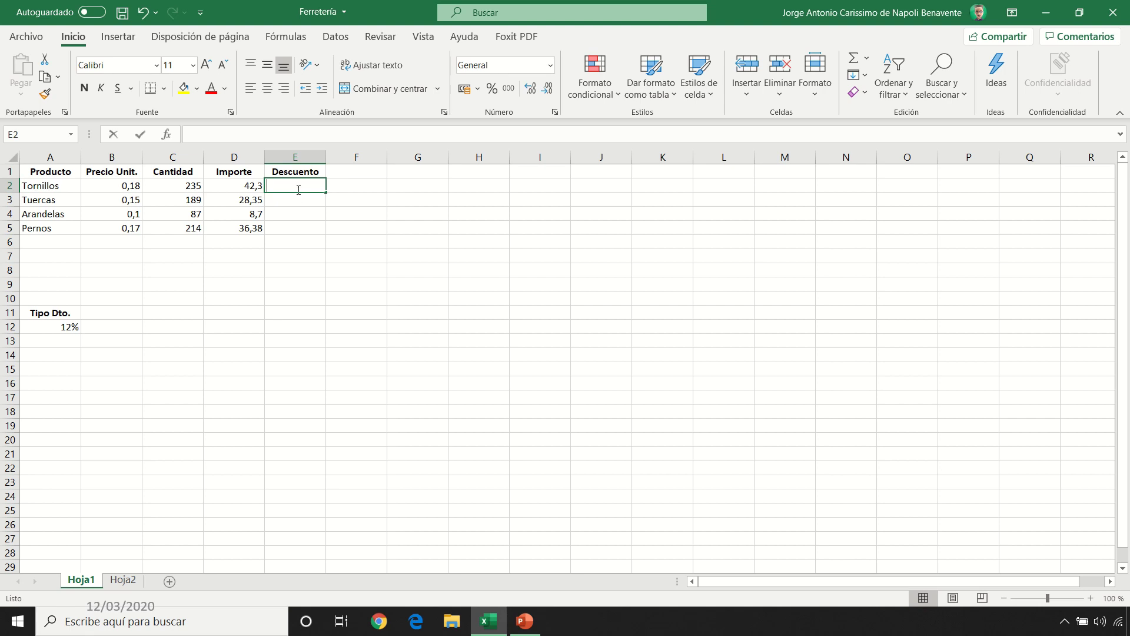
text(=)
click(236, 184)
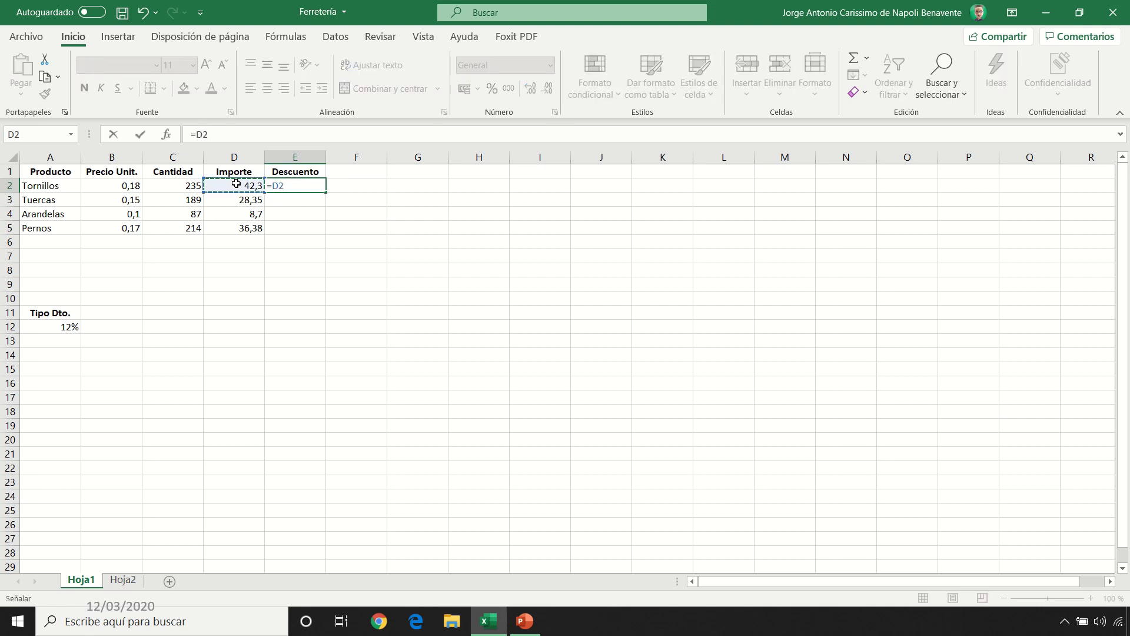
text(*)
click(51, 329)
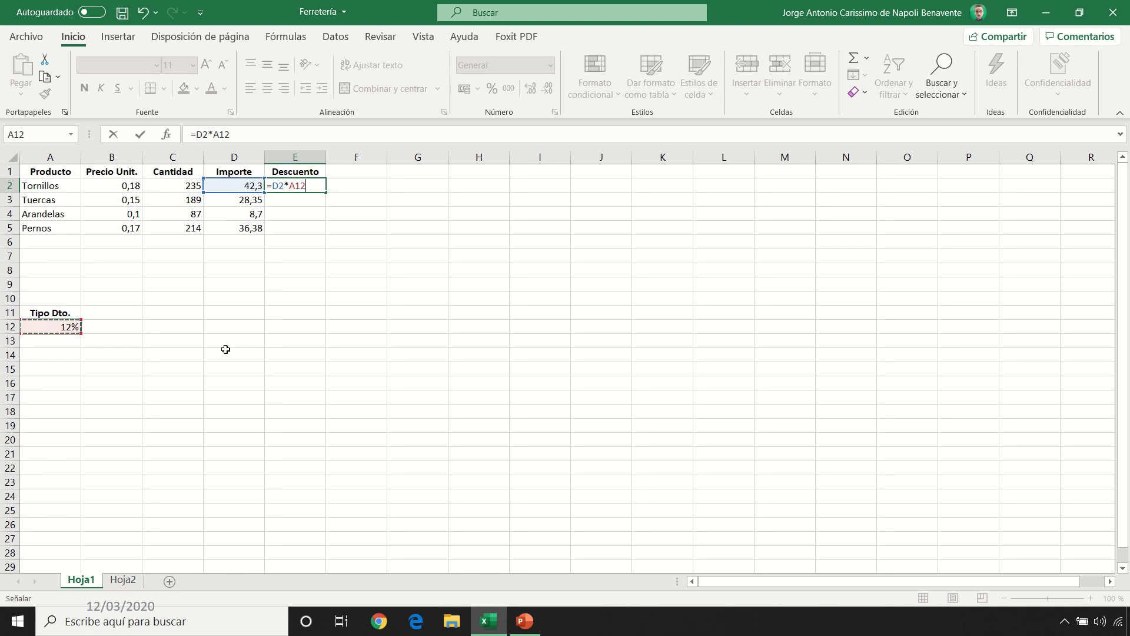
key(F4)
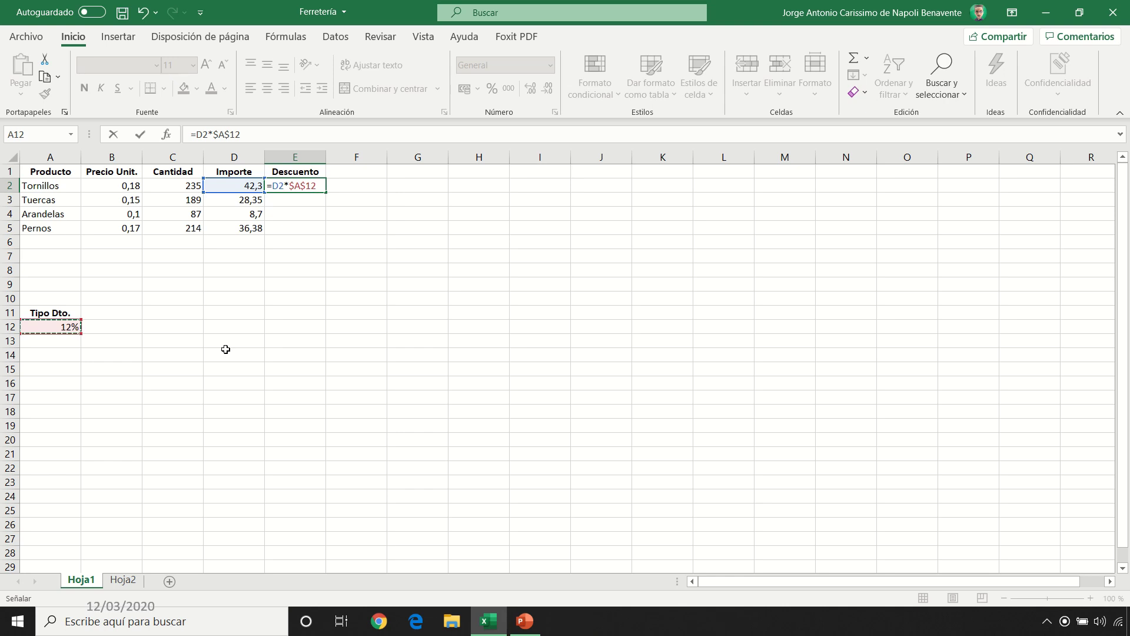
key(Return)
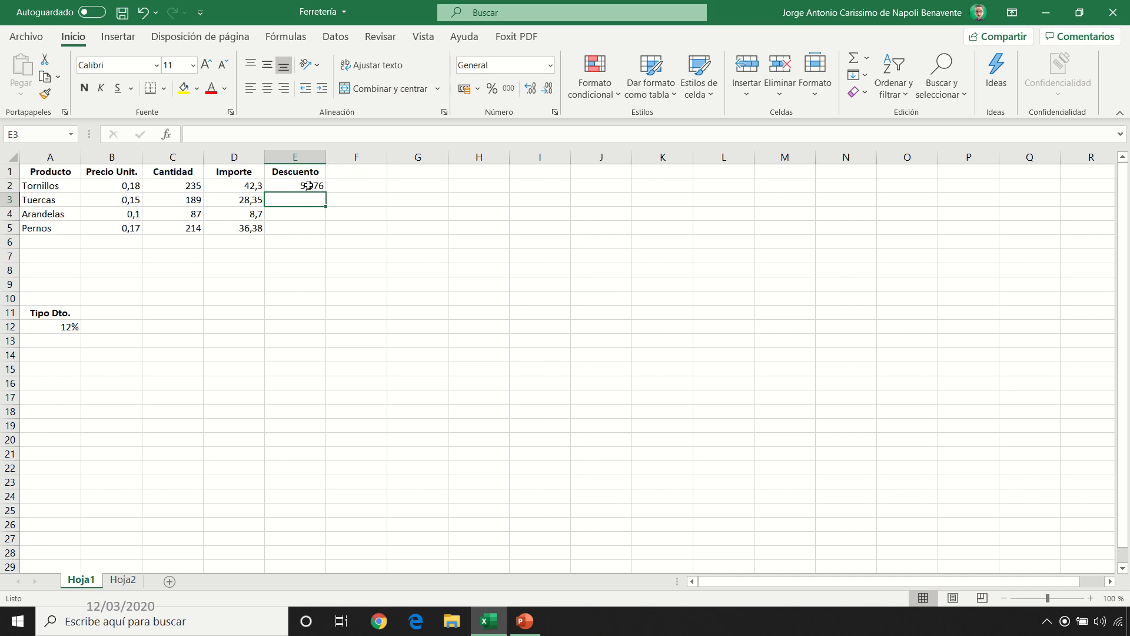
click(309, 186)
double_click(326, 193)
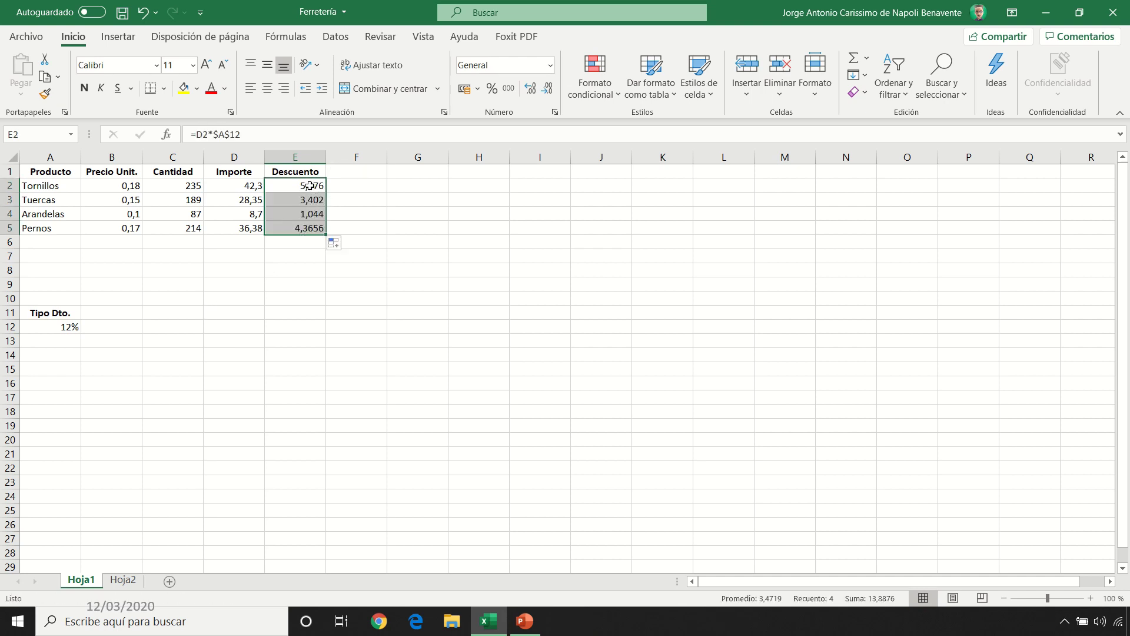
Inspect the Descuento formulas in E2 through E5 one by one to check their cell references
double_click(310, 185)
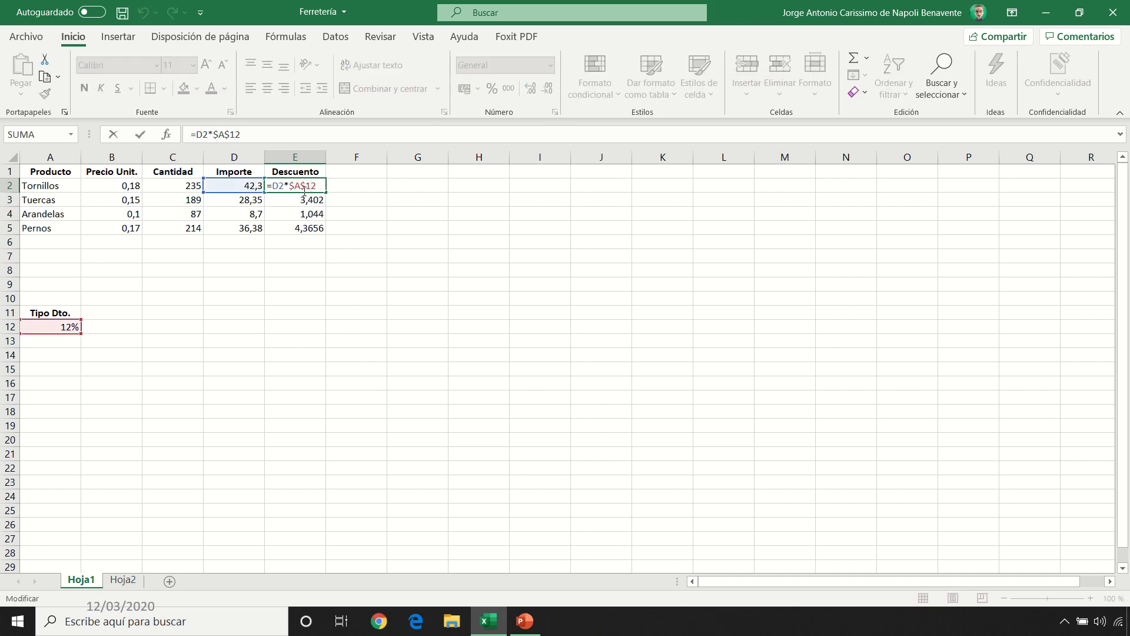
key(Escape)
double_click(303, 200)
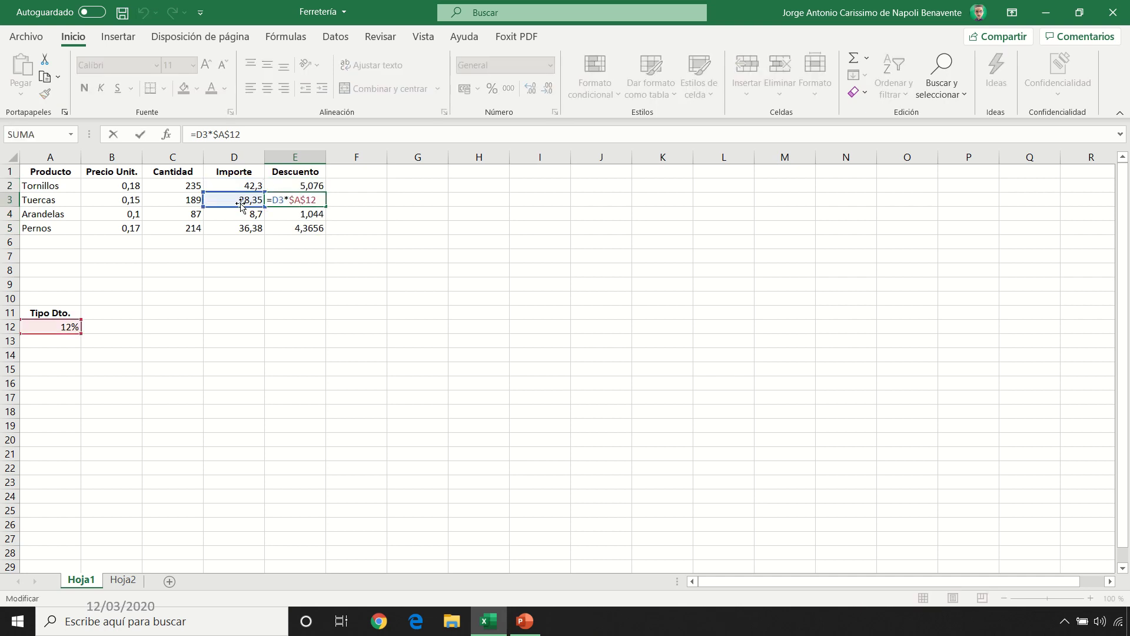
key(Return)
double_click(311, 214)
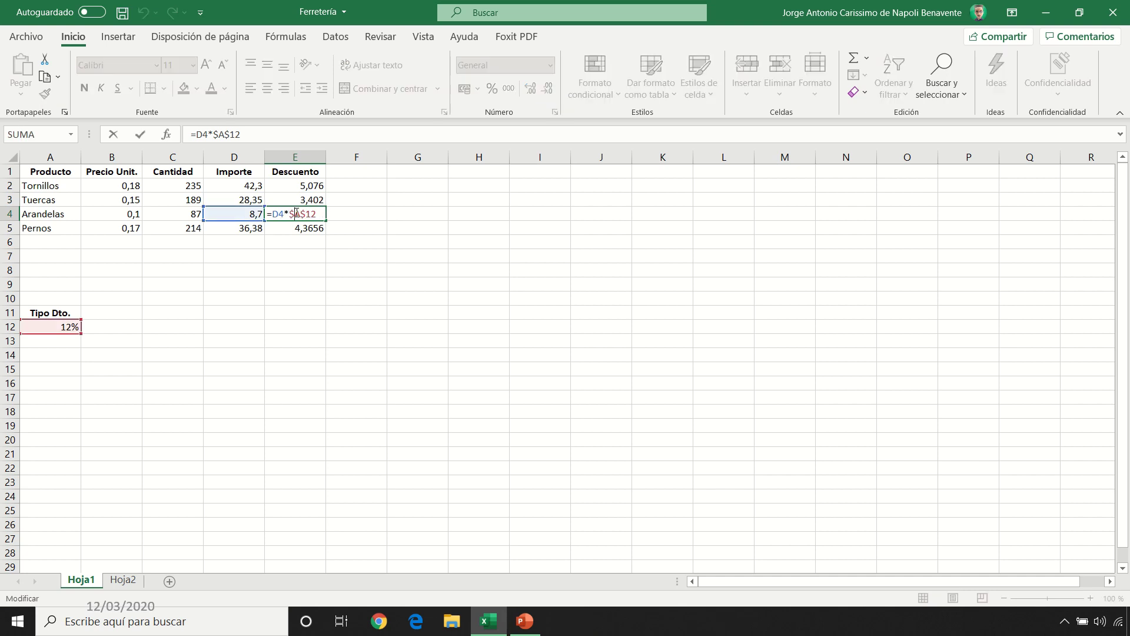
key(Return)
double_click(295, 229)
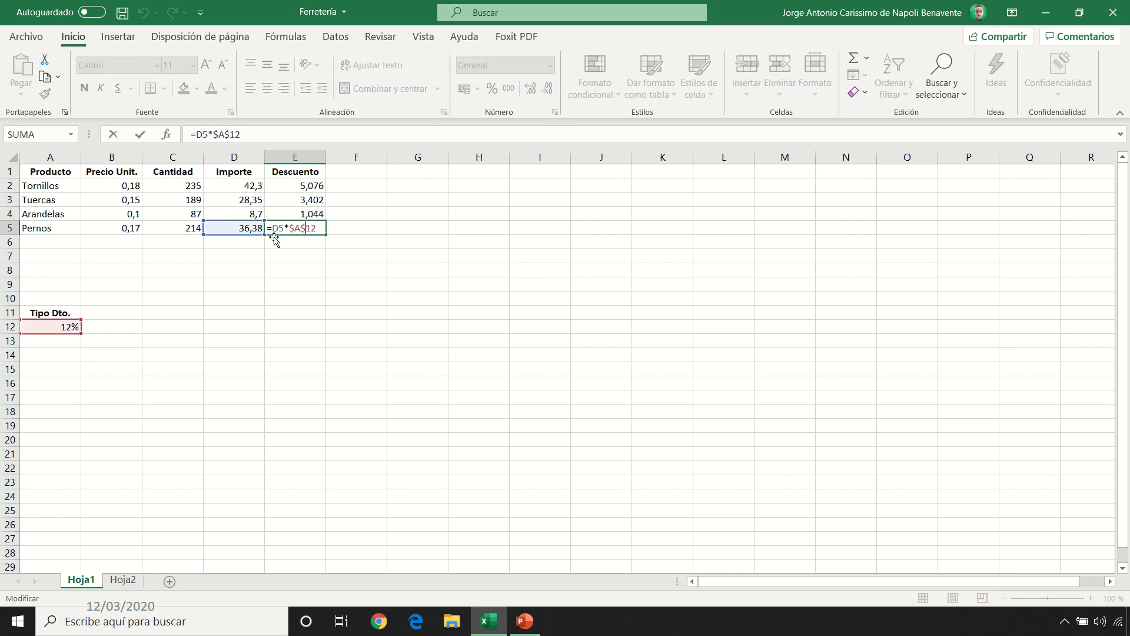
key(ctrl+Return)
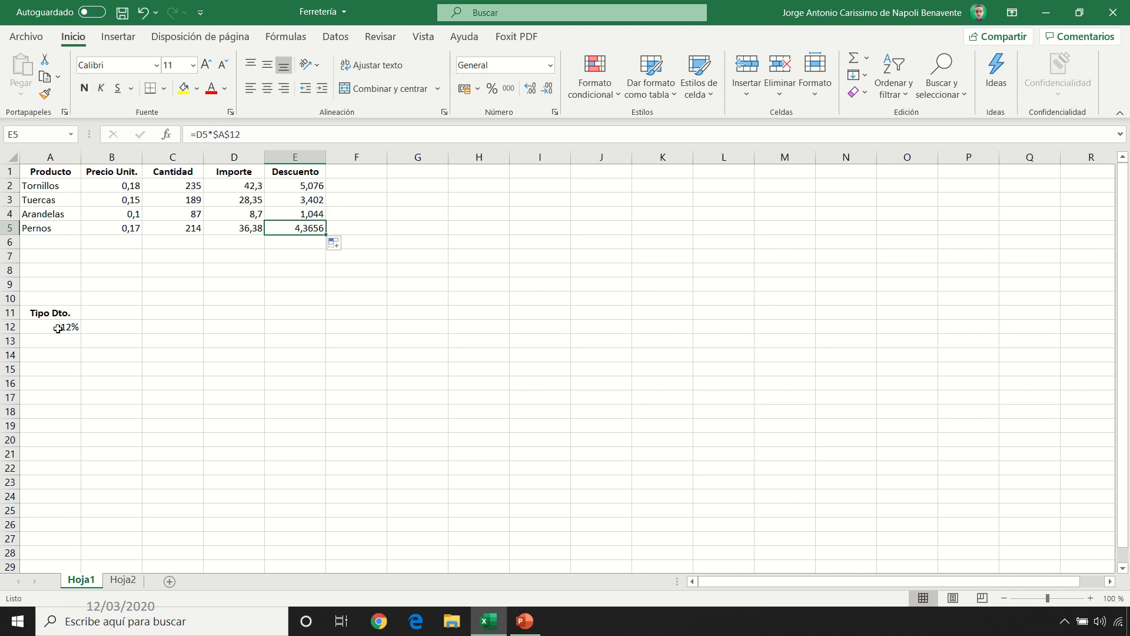
Illustrate column and row data blocks by selecting I2:I18 and J1:N1 on Hoja2, and compare with the unit prices on Hoja1
click(123, 580)
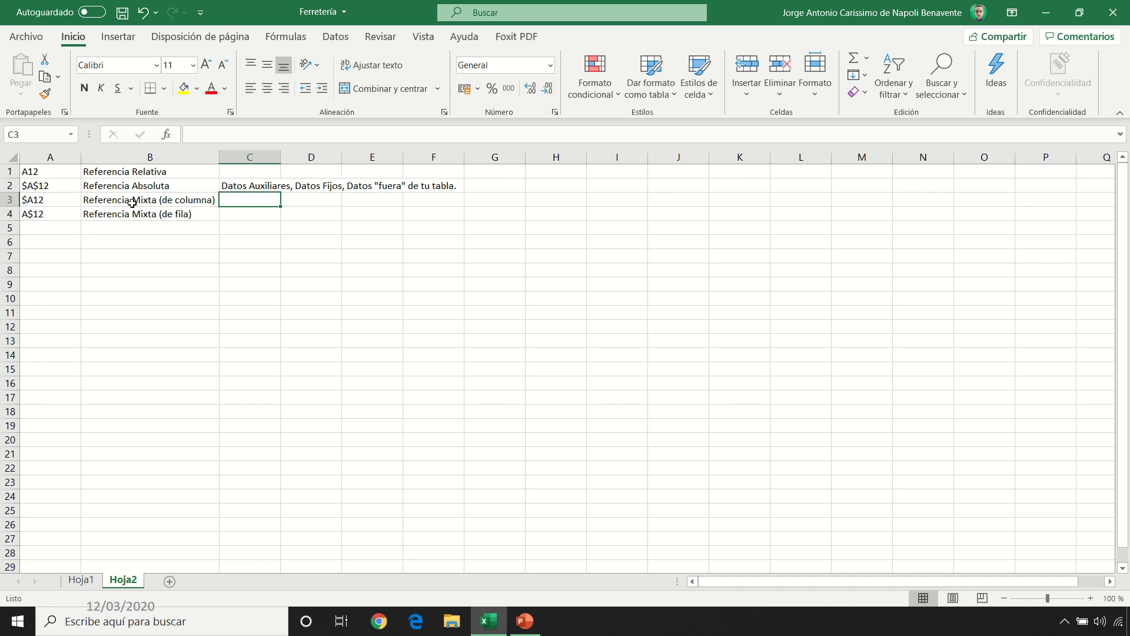
click(605, 191)
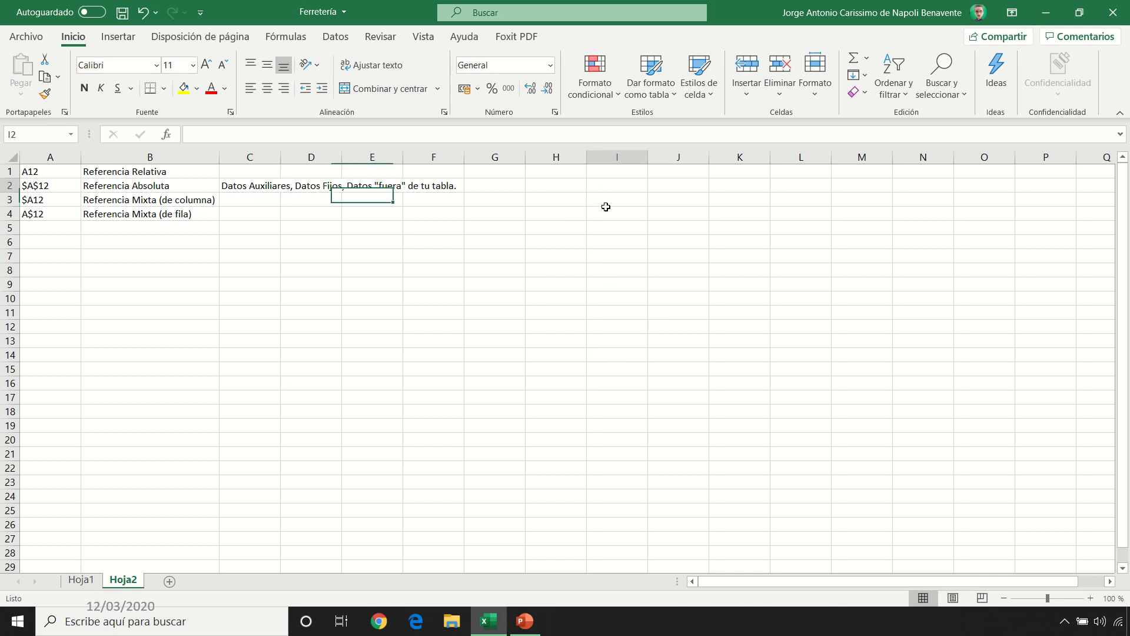
drag(606, 207, 606, 406)
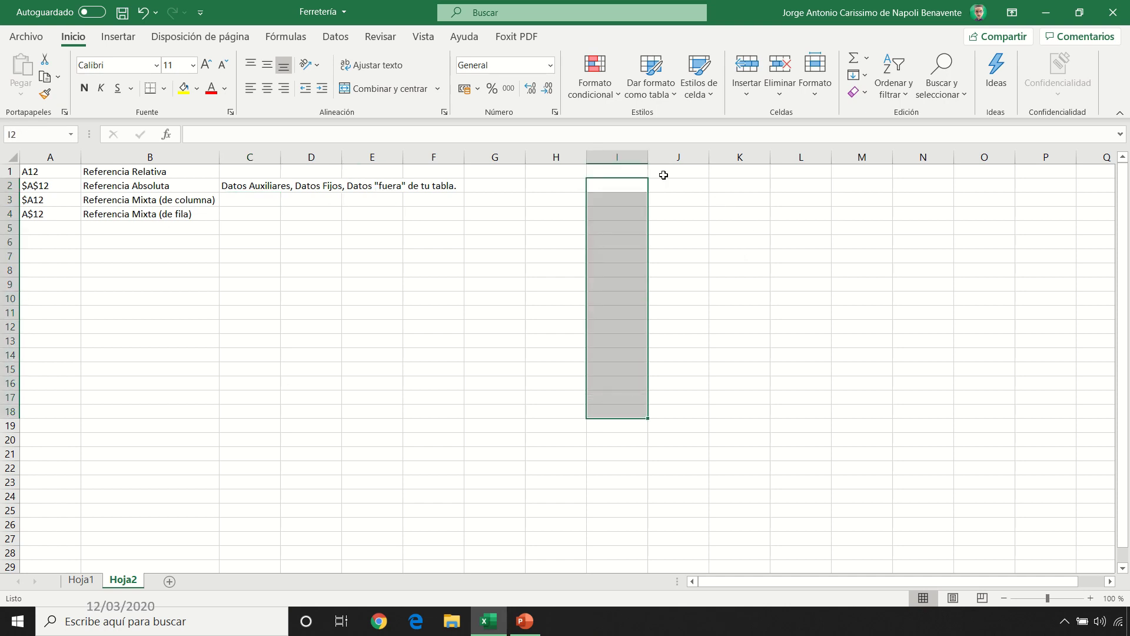
drag(664, 174, 938, 172)
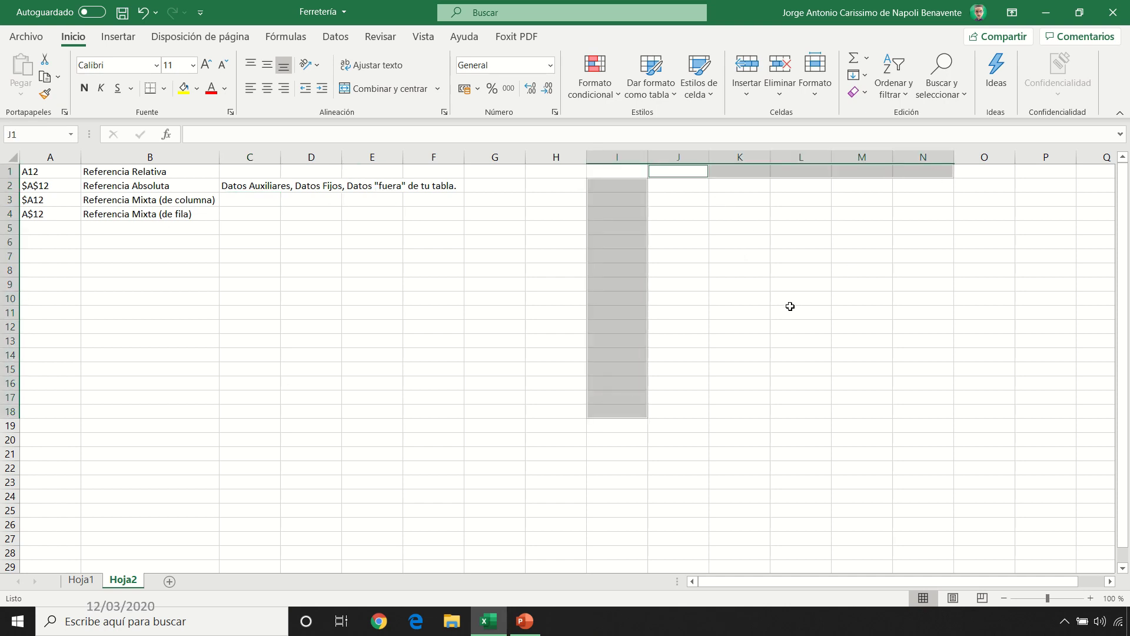
click(170, 217)
click(90, 582)
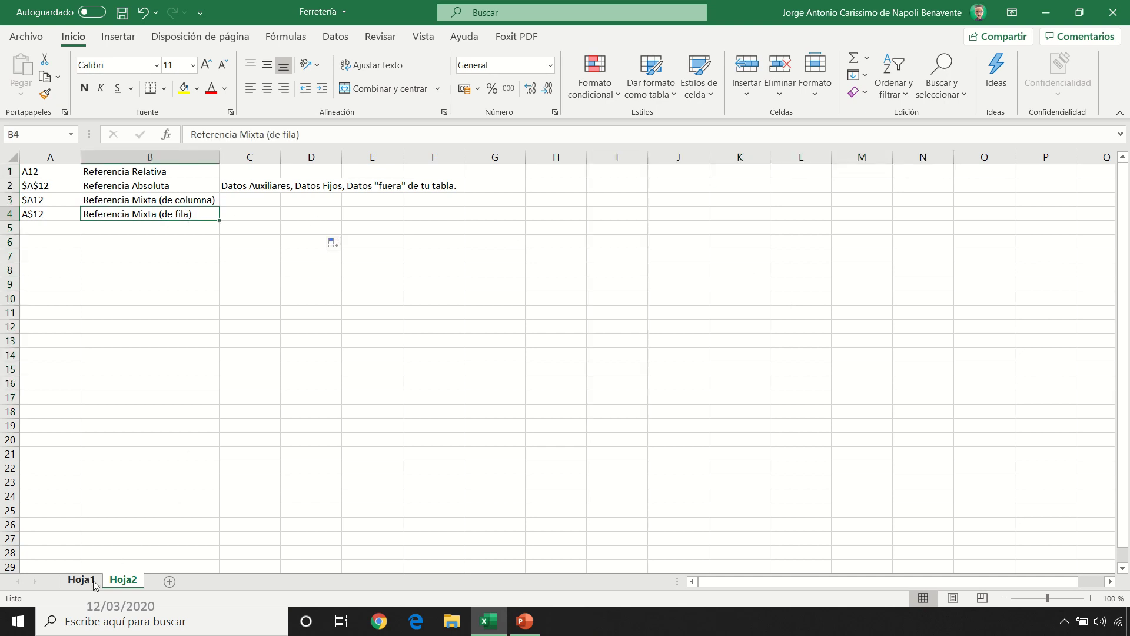
drag(120, 185, 121, 218)
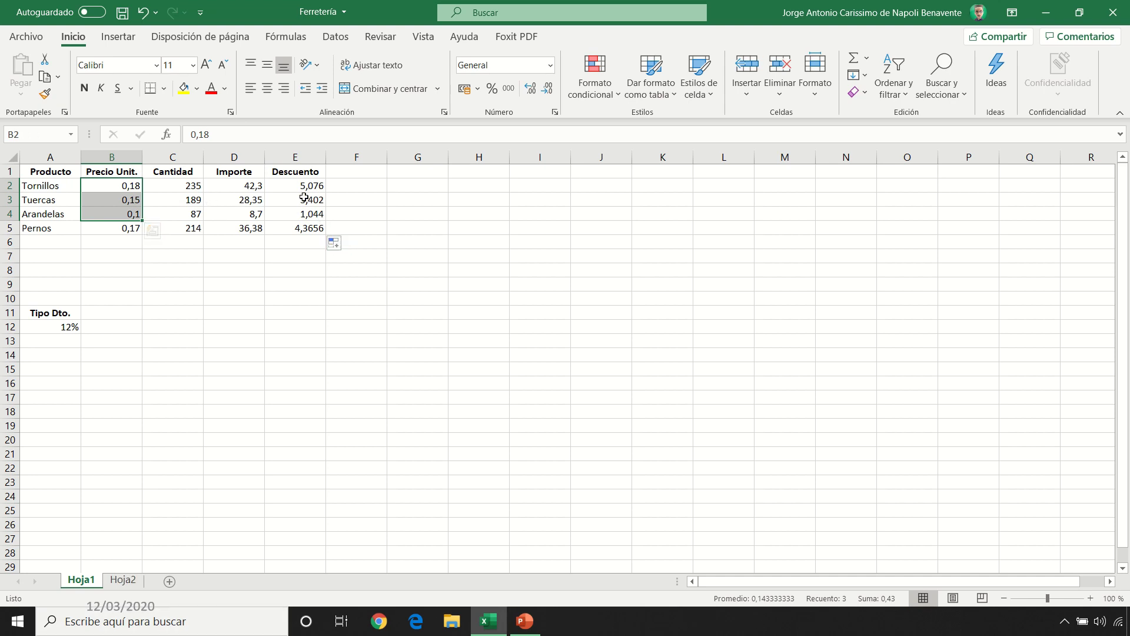
Enter the note Bloque de datos con "forma" de columna. in C3 of Hoja2
click(124, 583)
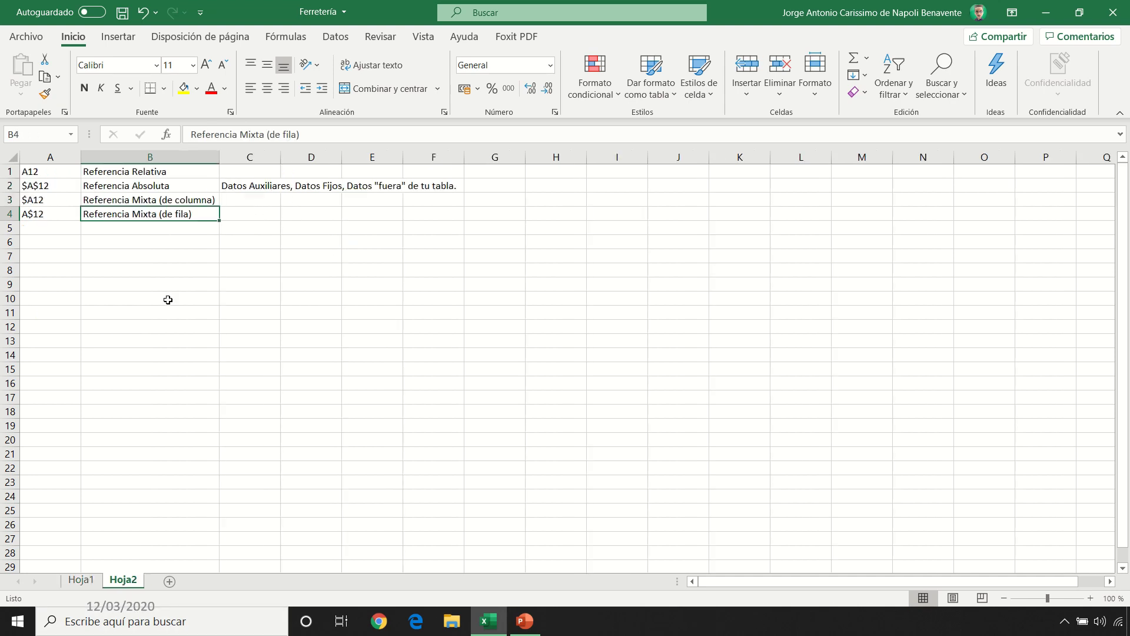
click(237, 202)
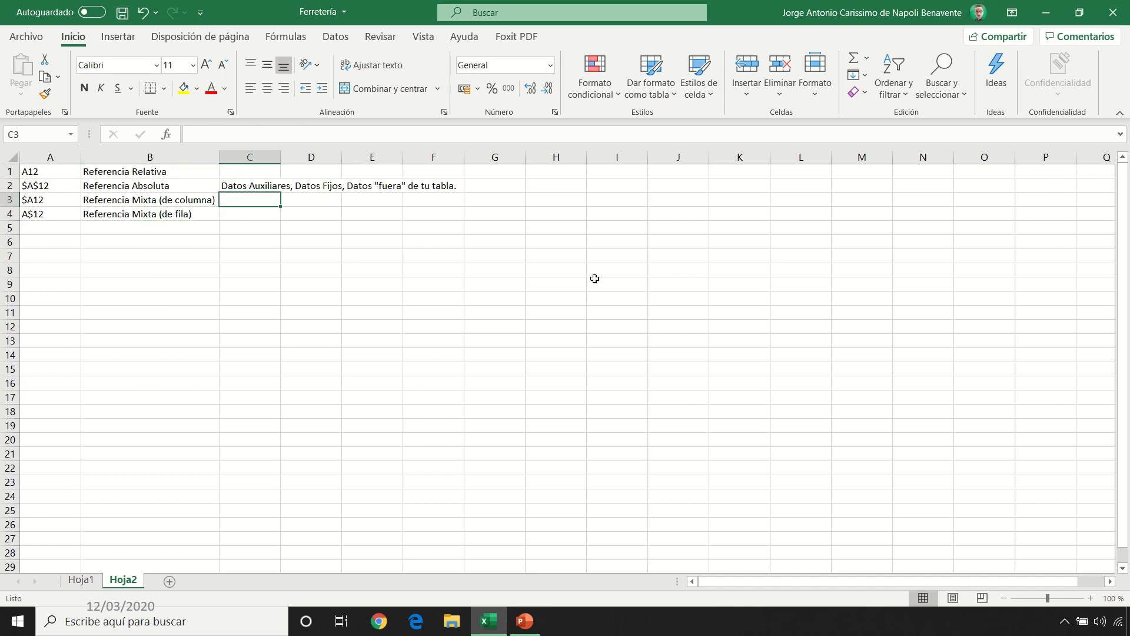
text(Bl)
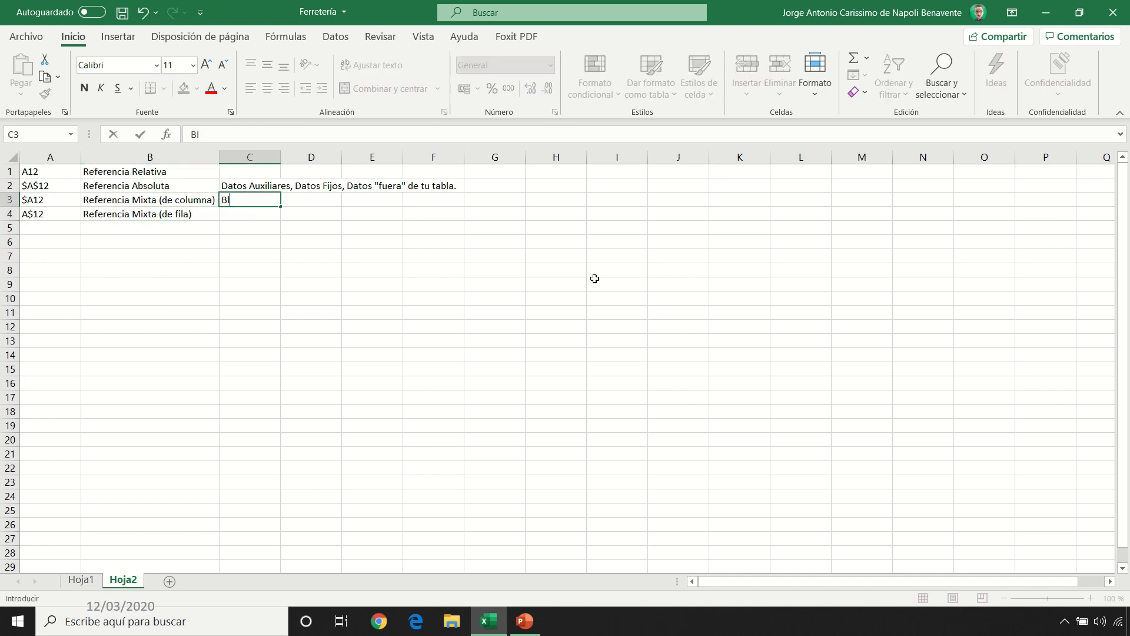
text(oque de datos con "forma" de )
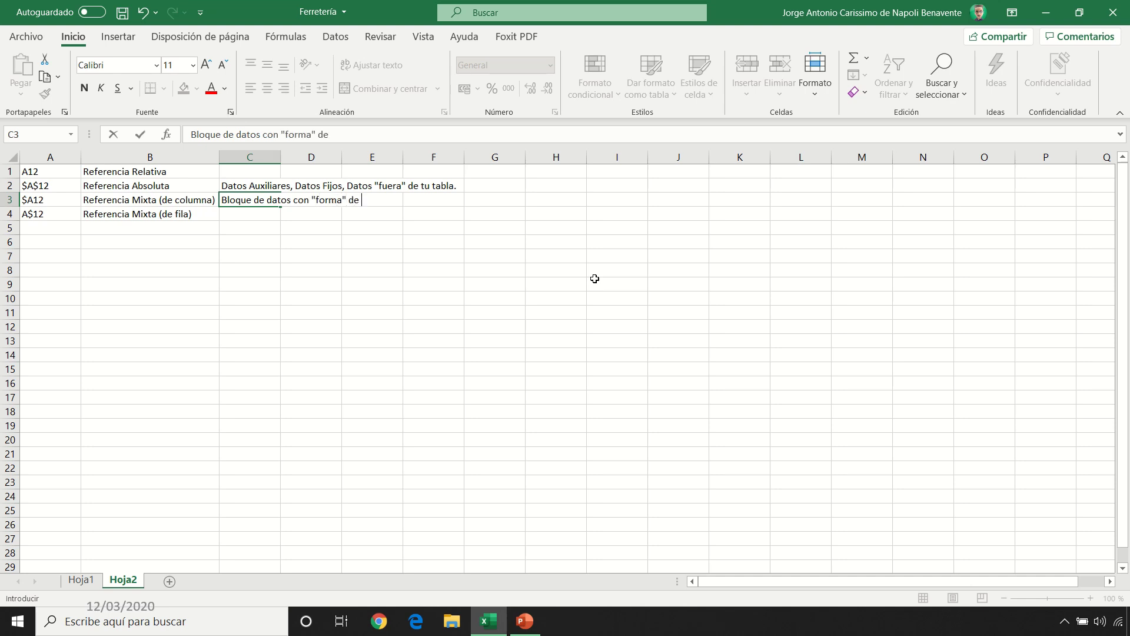
text(columan)
key(BackSpace)
key(BackSpace)
text(na)
key(Return)
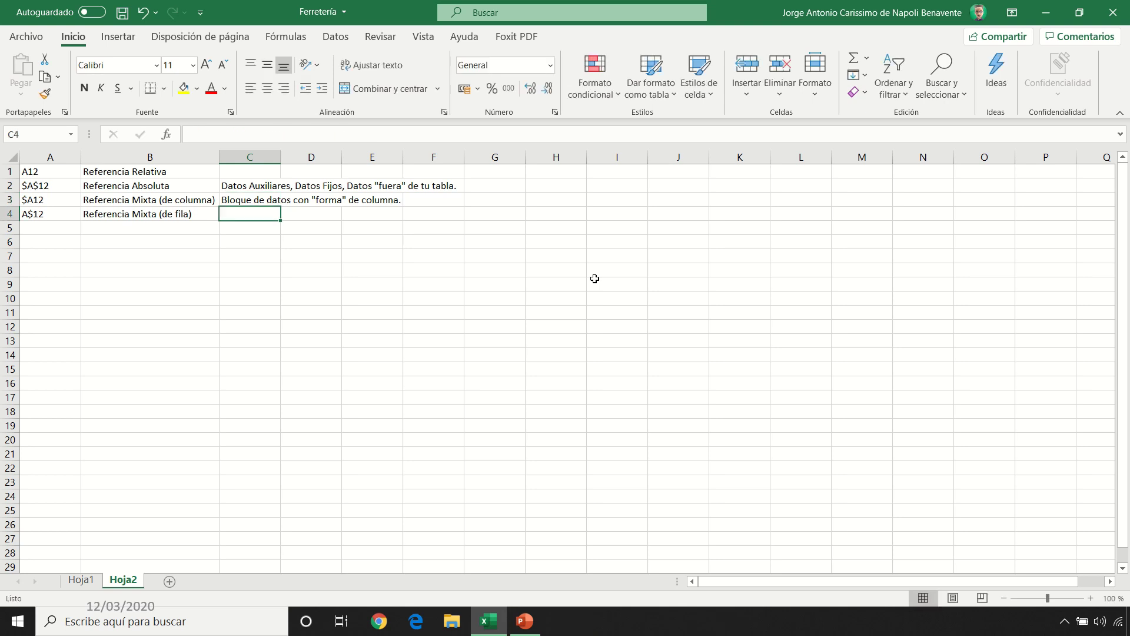
Enter the note Bloque de datos con "forma" de fila. in C4 beside Referencia Mixta (de fila)
text(Bloque )
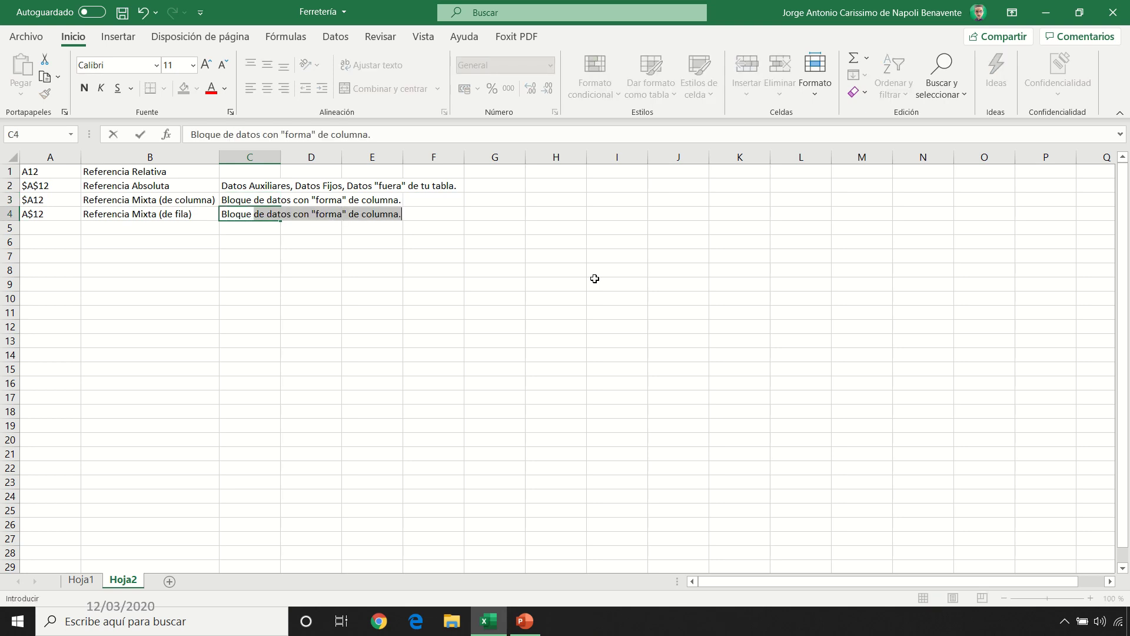
text(de datos con "fo)
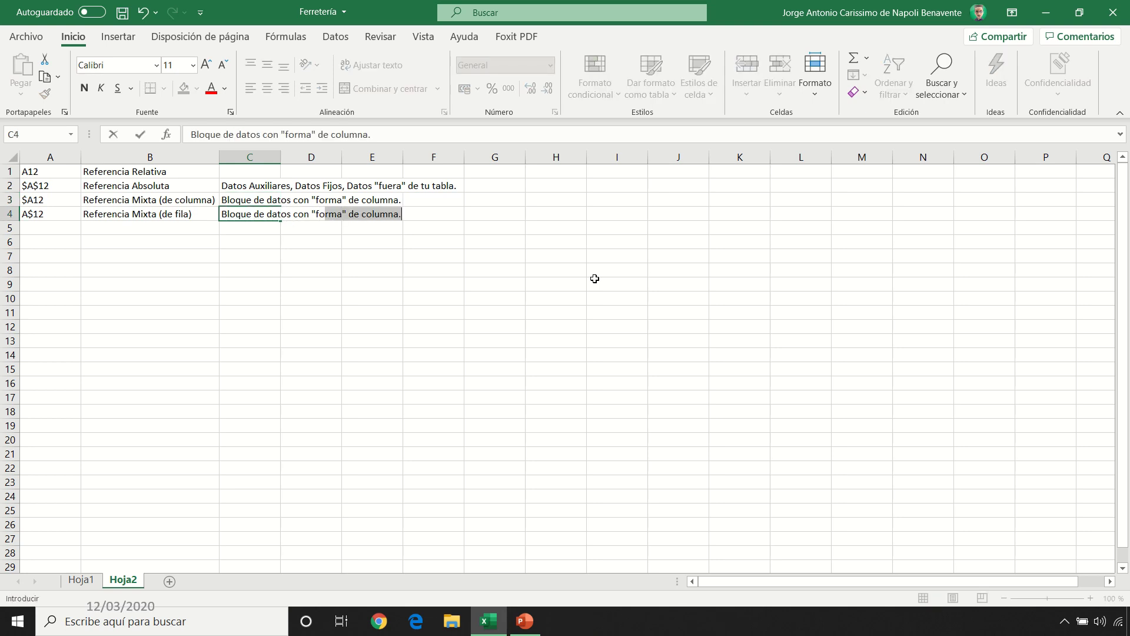
text(rma" de fila.)
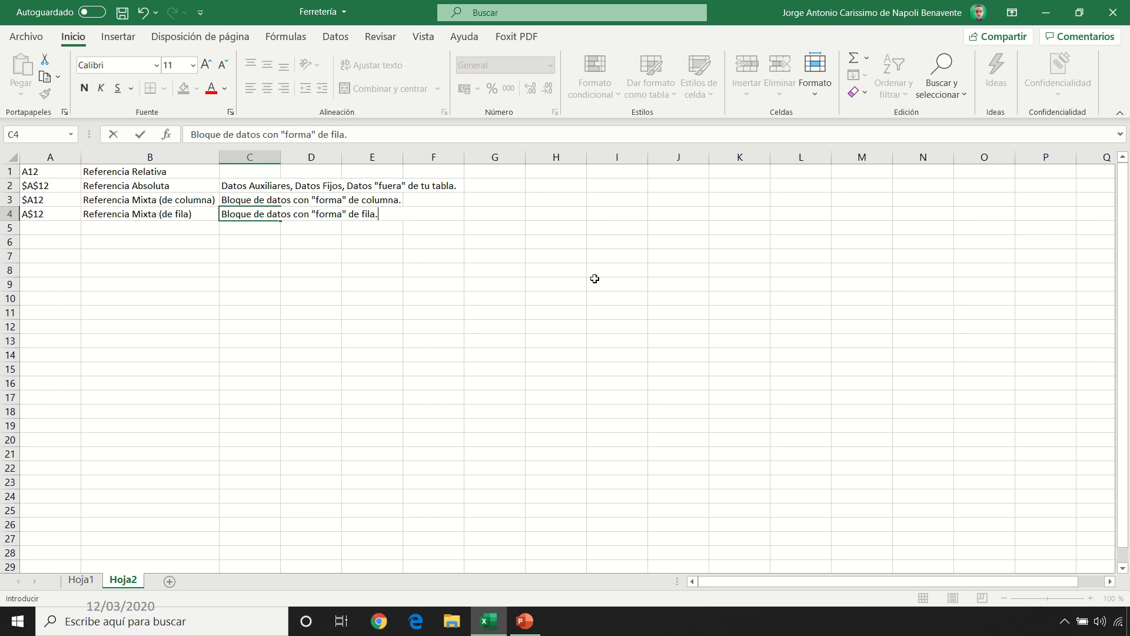
key(Return)
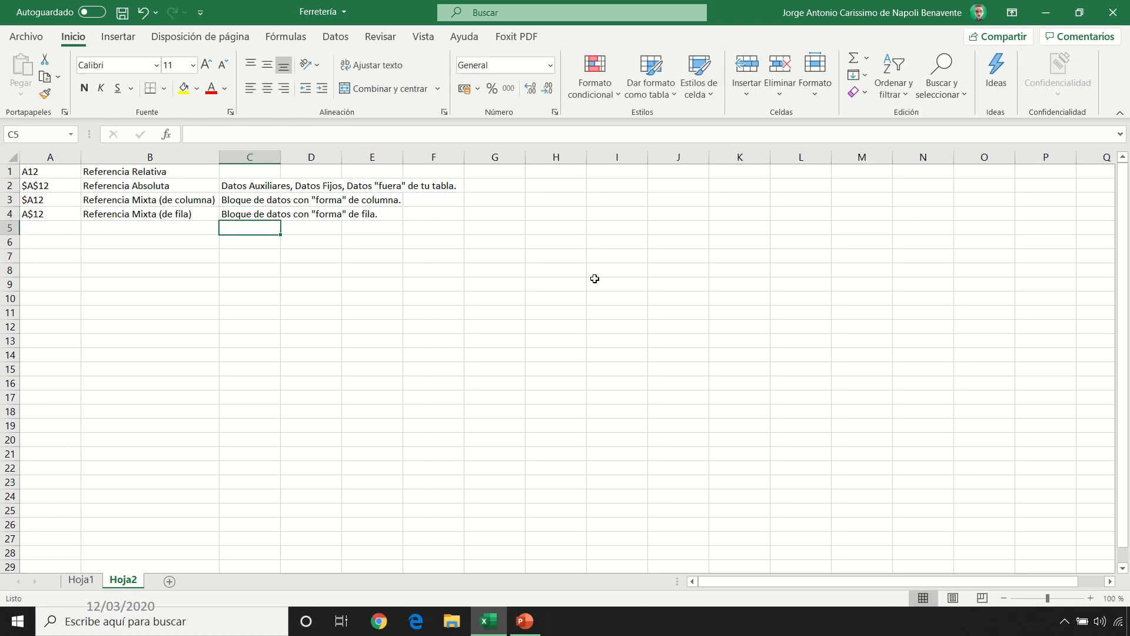
Enter the note Crea una tabla entera a partir de otra tabla entera de la misma forma y tamaño (formato condicional). in C1
click(244, 173)
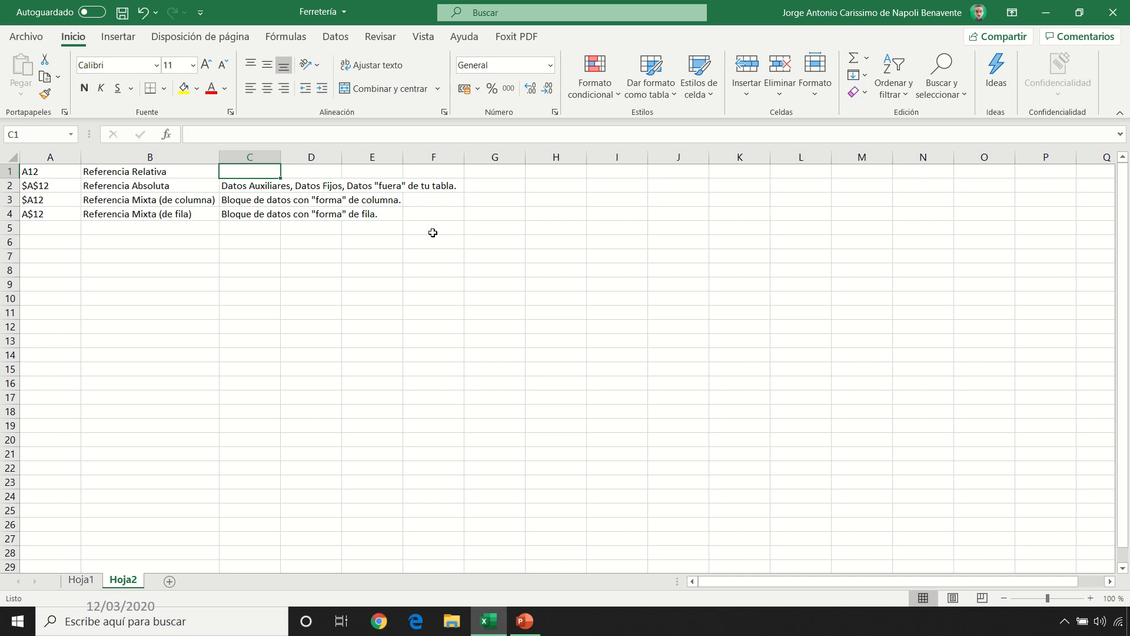
text(Crea una)
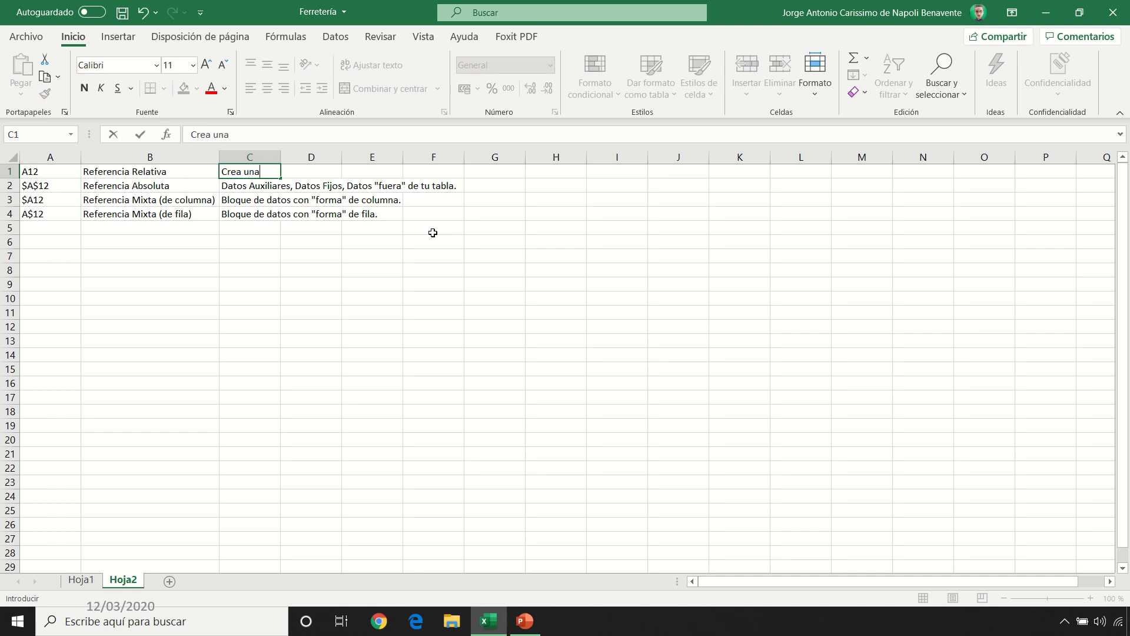
text( tabla entera a partir de )
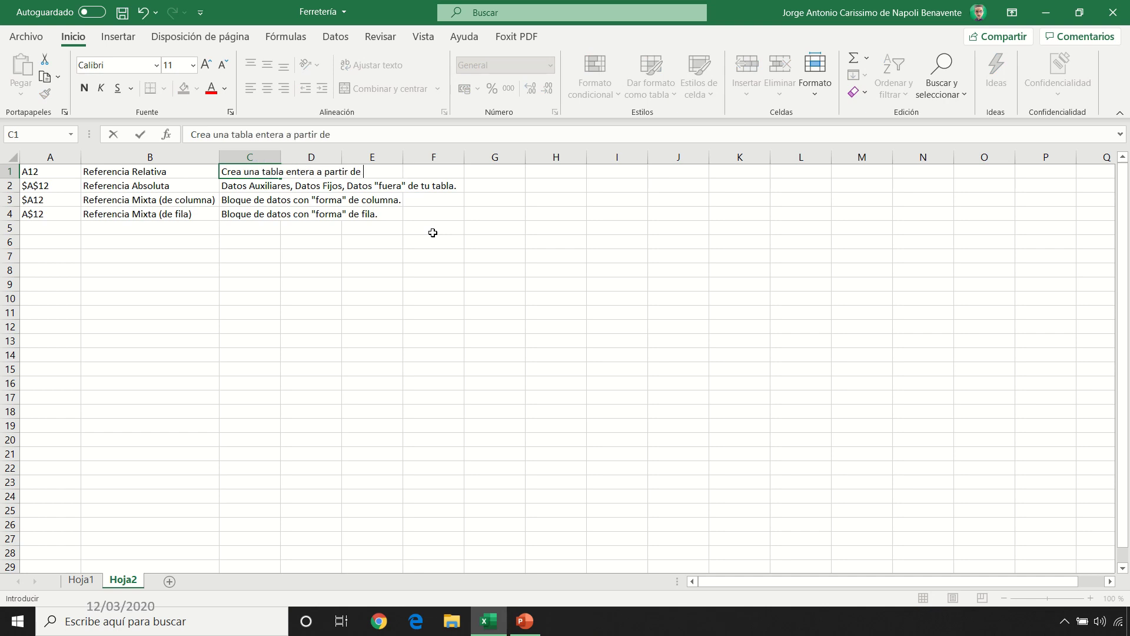
text(otra tabla entera de la misma forma )
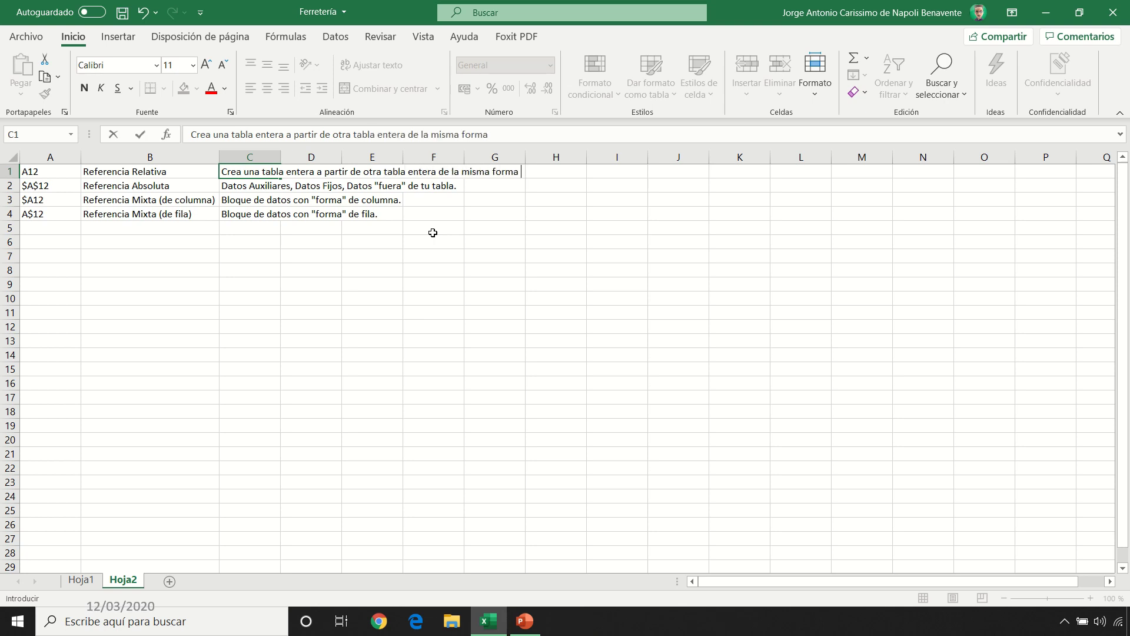
text(y tamaño (formato condic)
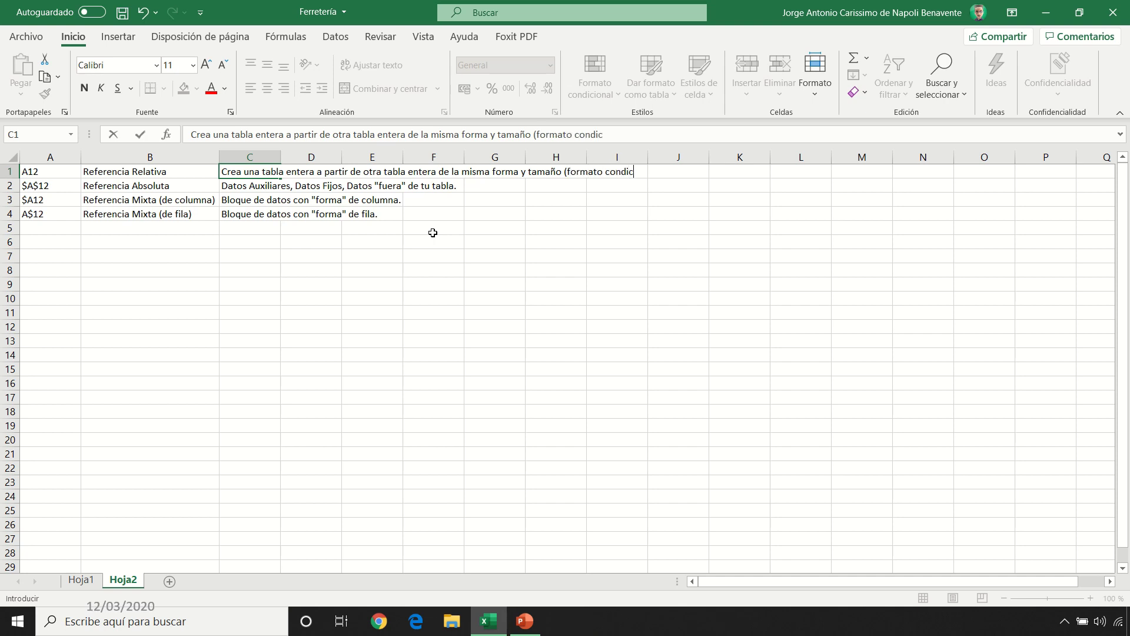
text(ional)
key(Return)
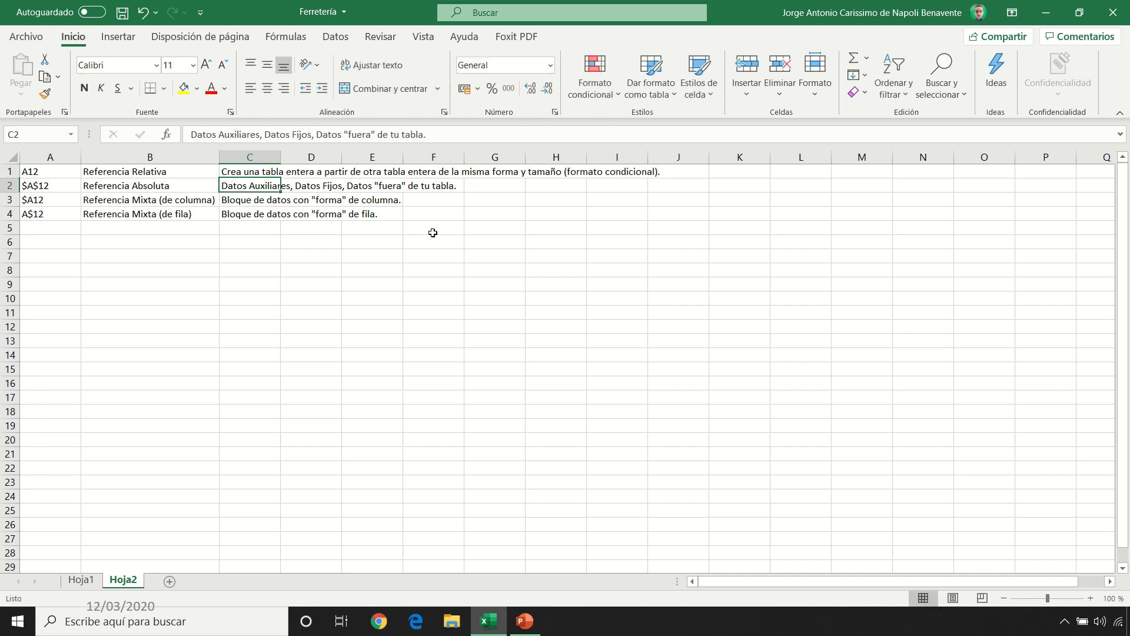
Clear everything from the Importe and Descuento cells D2:E5 on Hoja1
click(80, 580)
click(305, 243)
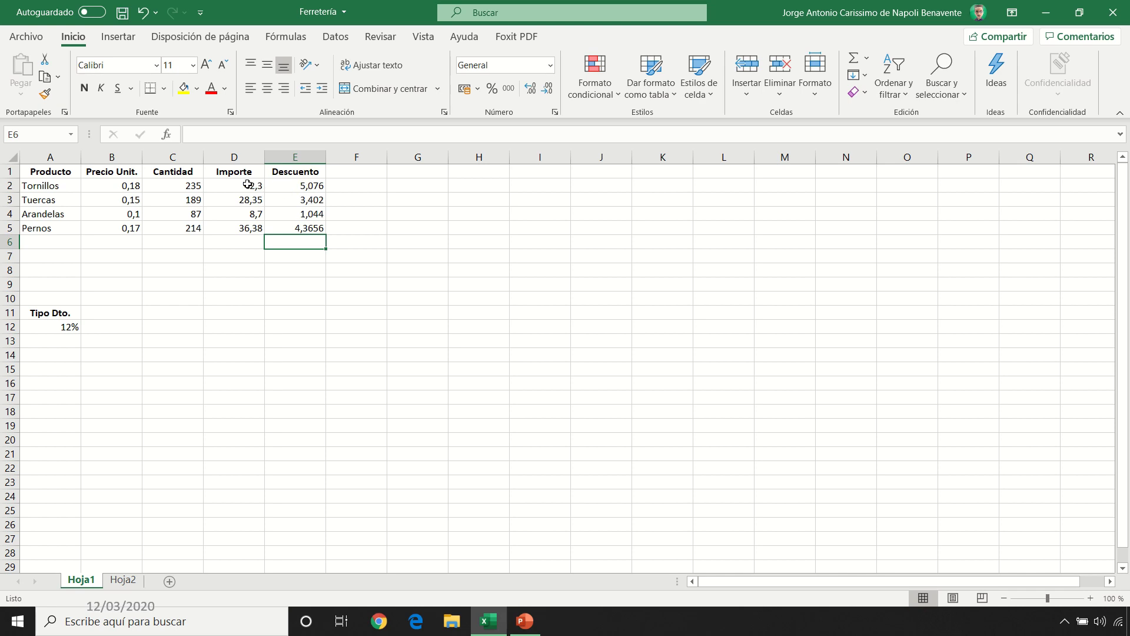
drag(248, 185, 303, 227)
click(861, 94)
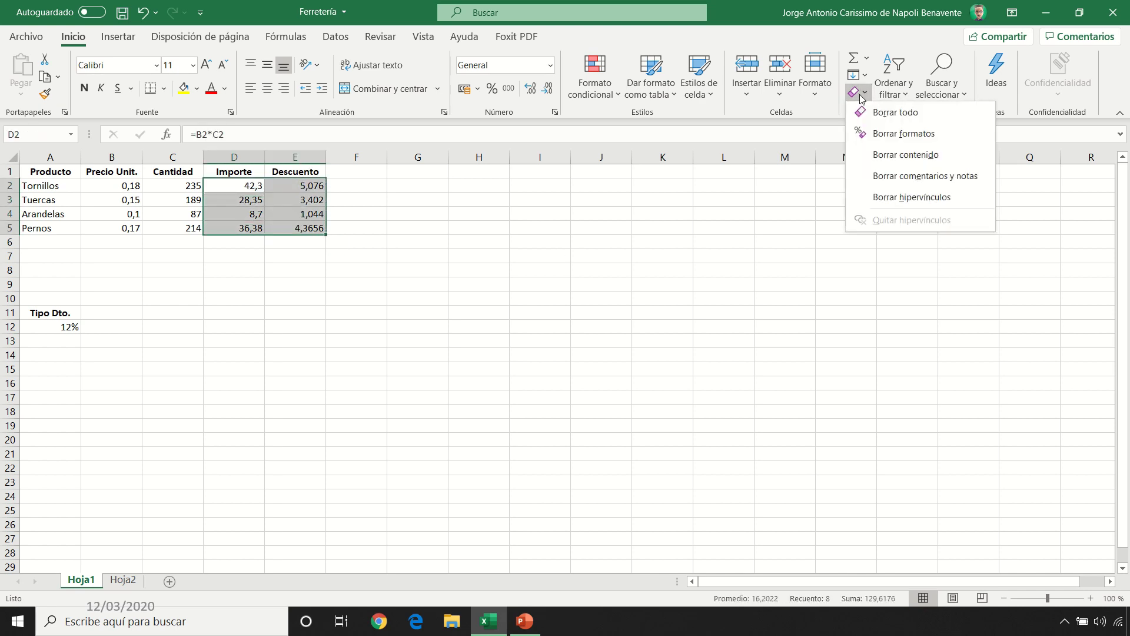
click(854, 112)
Calculate Importe in D2 with the column-locked mixed reference formula =$B2*$C2 and fill it down to D5
click(247, 186)
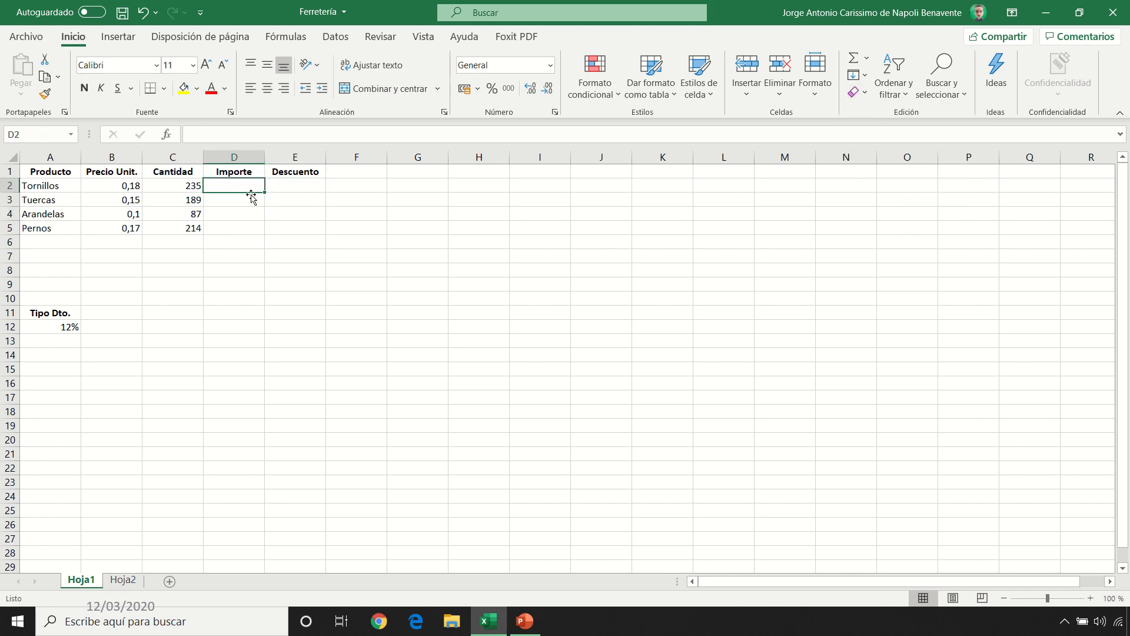
text(=)
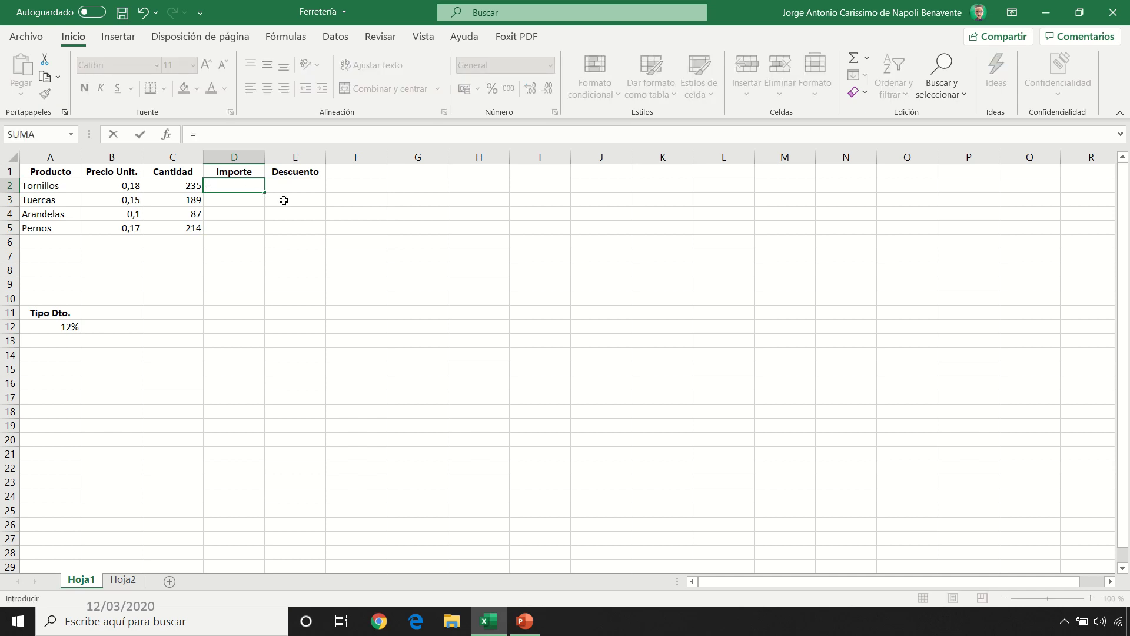
click(119, 183)
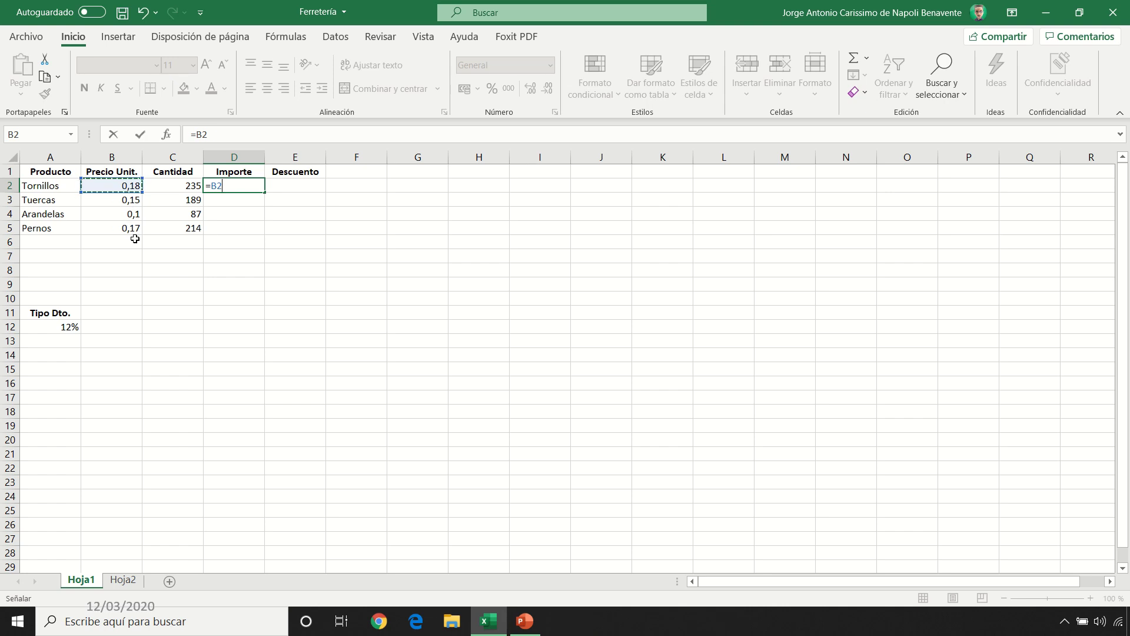
key(F4)
key(F4)
key(F4)
key(F4)
text(*)
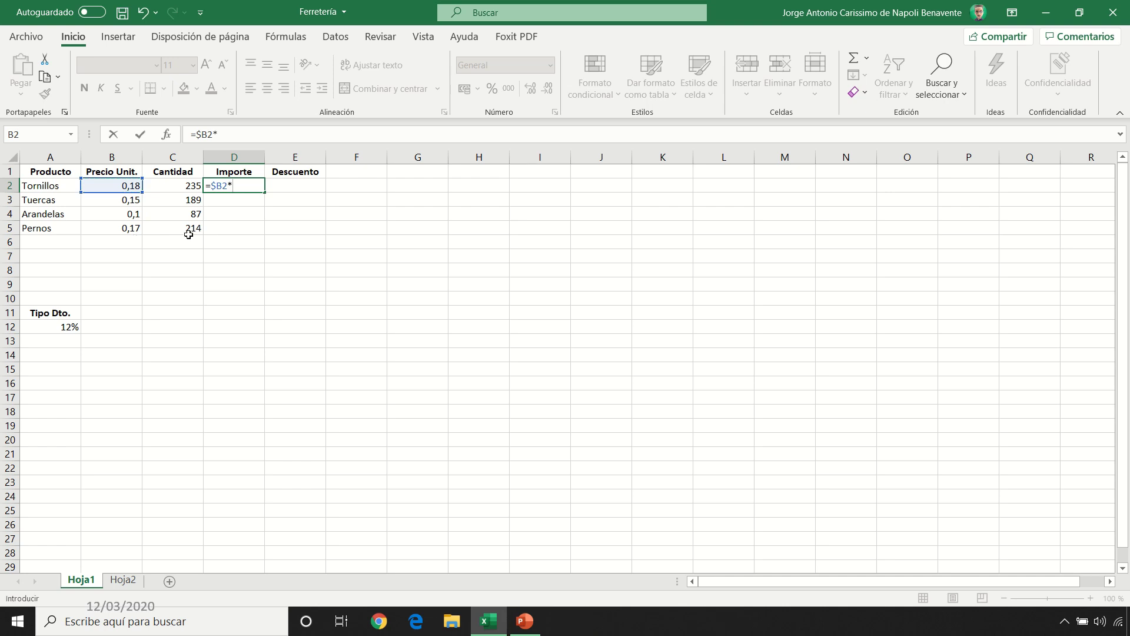
click(173, 188)
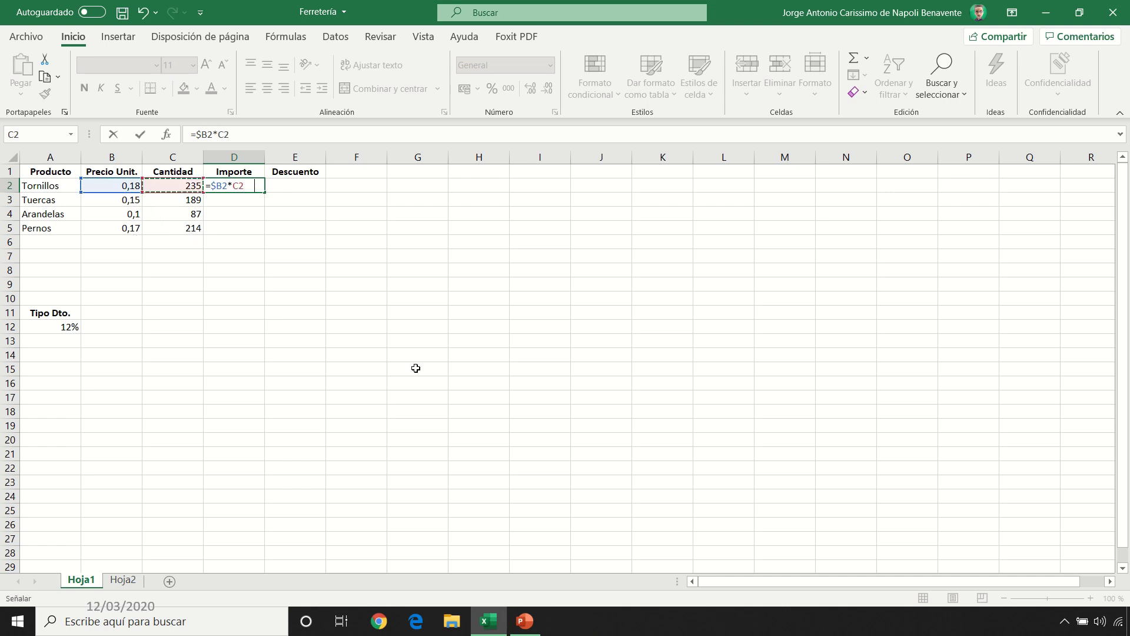
key(F4)
key(F4)
key(F4)
key(Return)
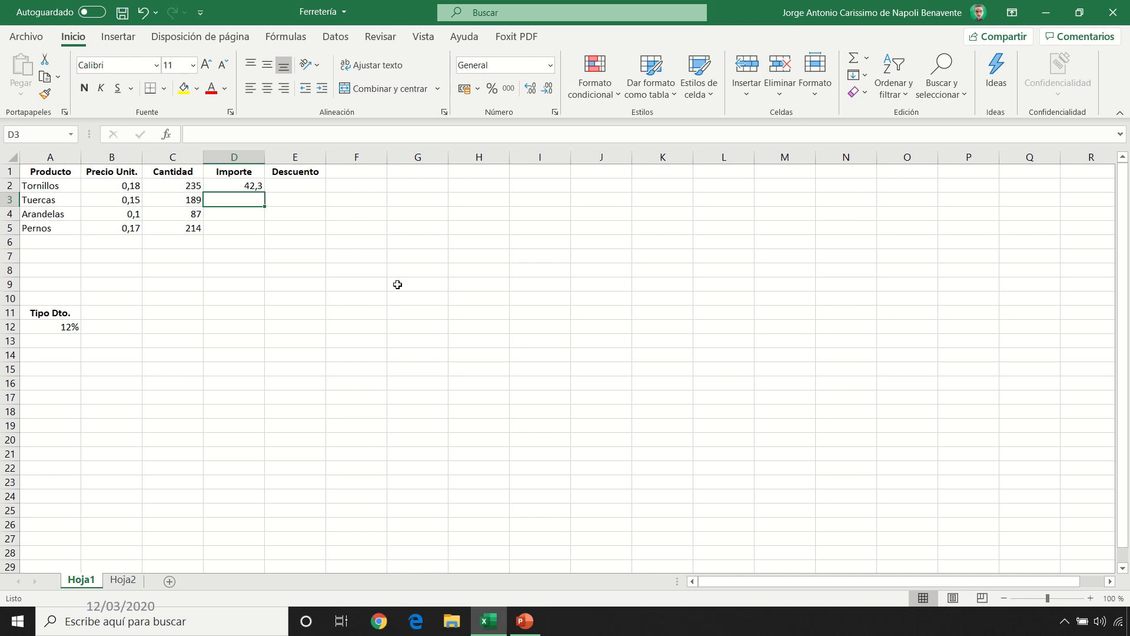
click(227, 183)
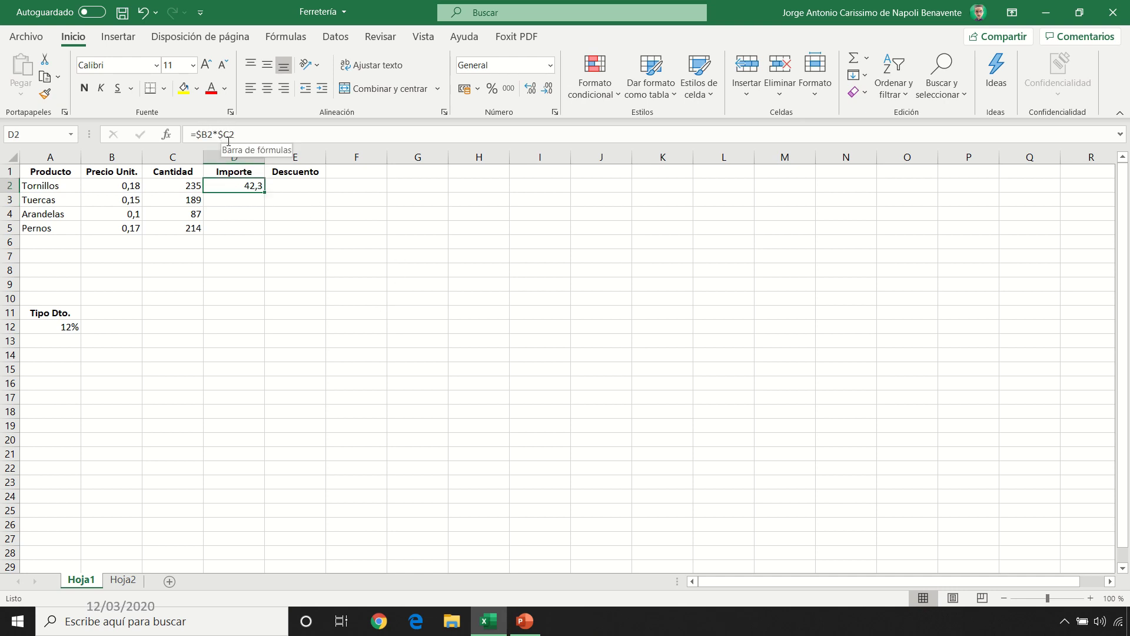
double_click(264, 193)
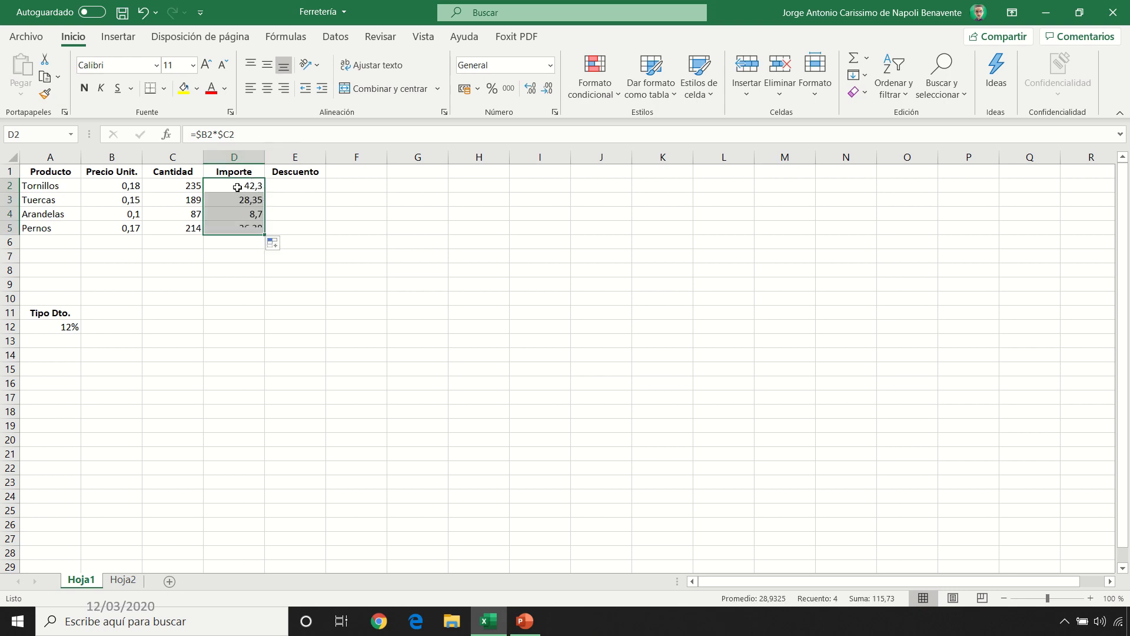
Add the heading Importe 2 in H1 and copy the Importe formulas from D2:D5 into H2:H5
click(477, 171)
text(Importe 2)
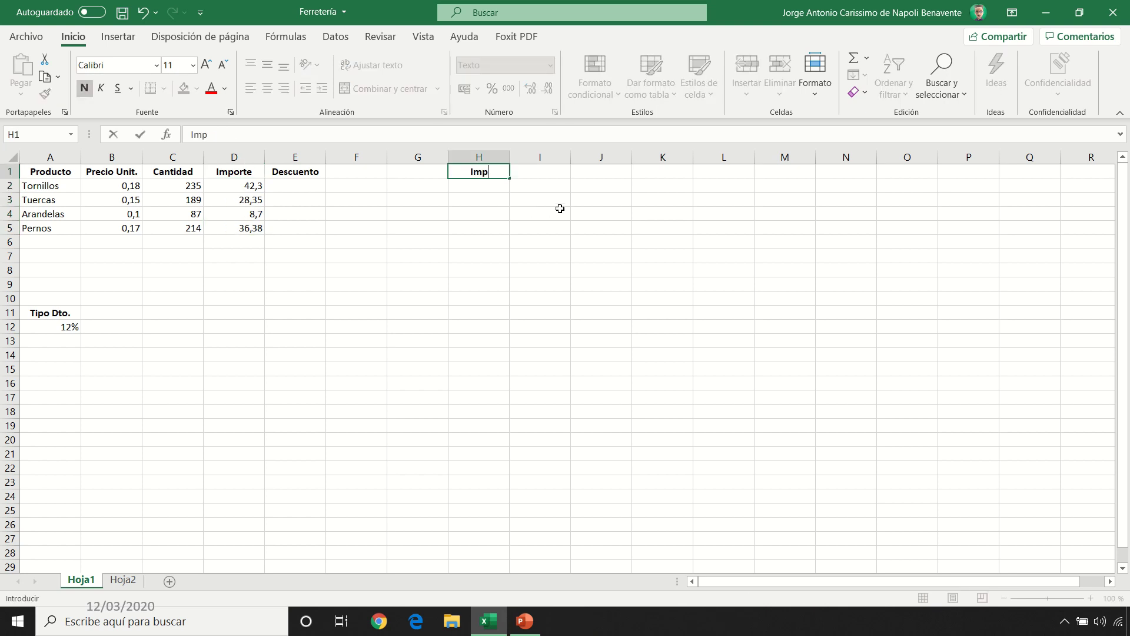
key(Return)
drag(257, 187, 255, 226)
key(ctrl+c)
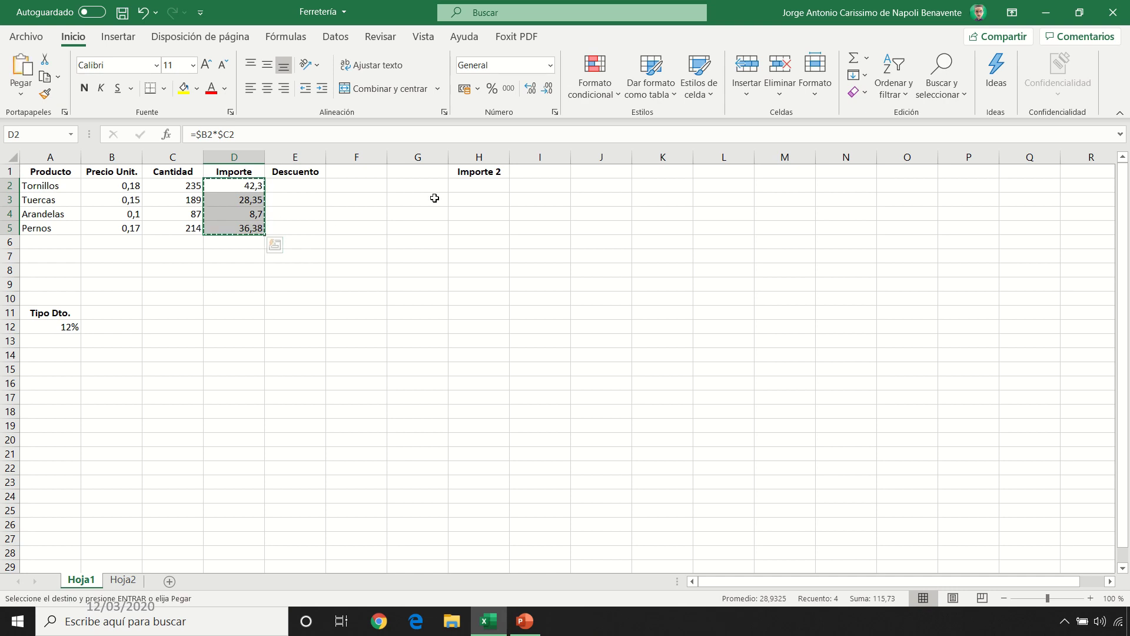
click(478, 185)
key(ctrl+v)
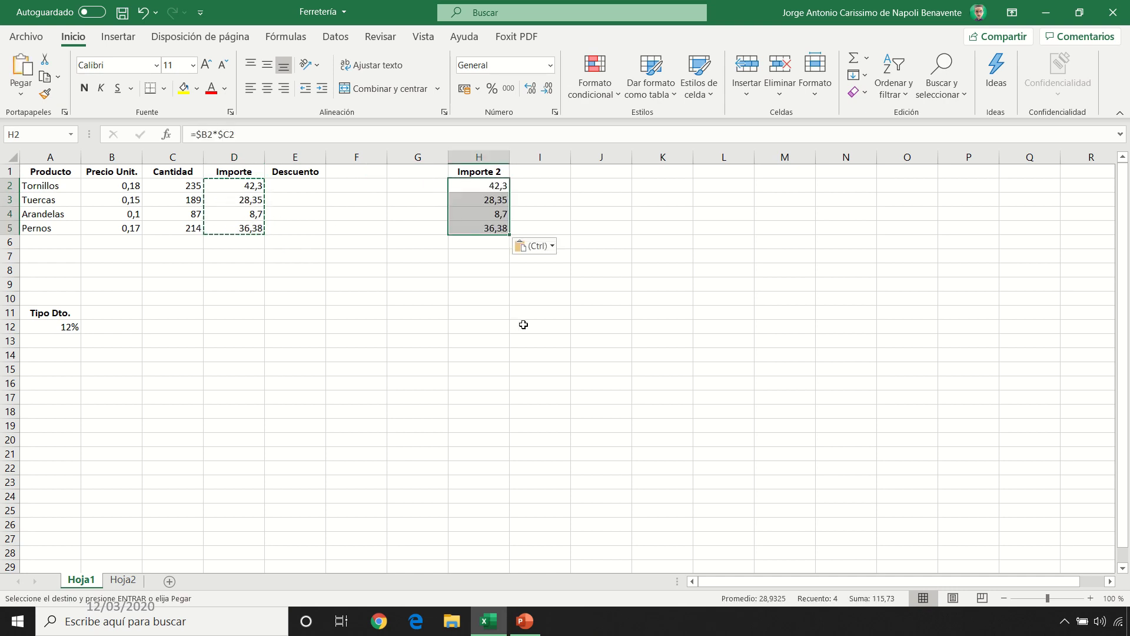
Change the Importe 2 formula in H2 to =$B2*$C2*1,5 and fill it down to H5
double_click(490, 185)
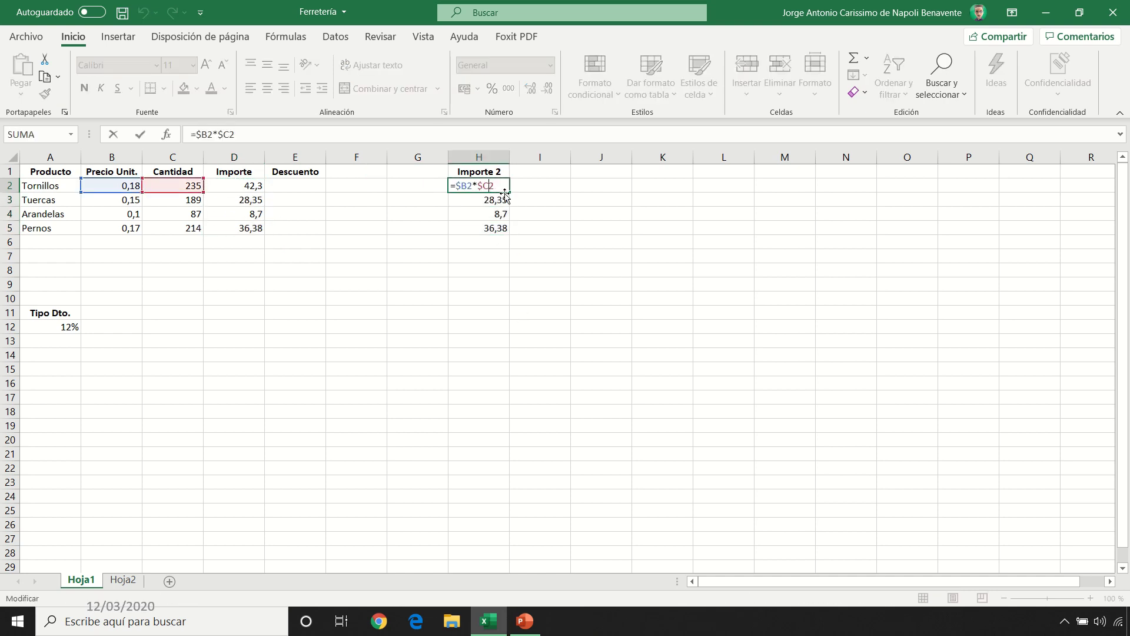
key(Escape)
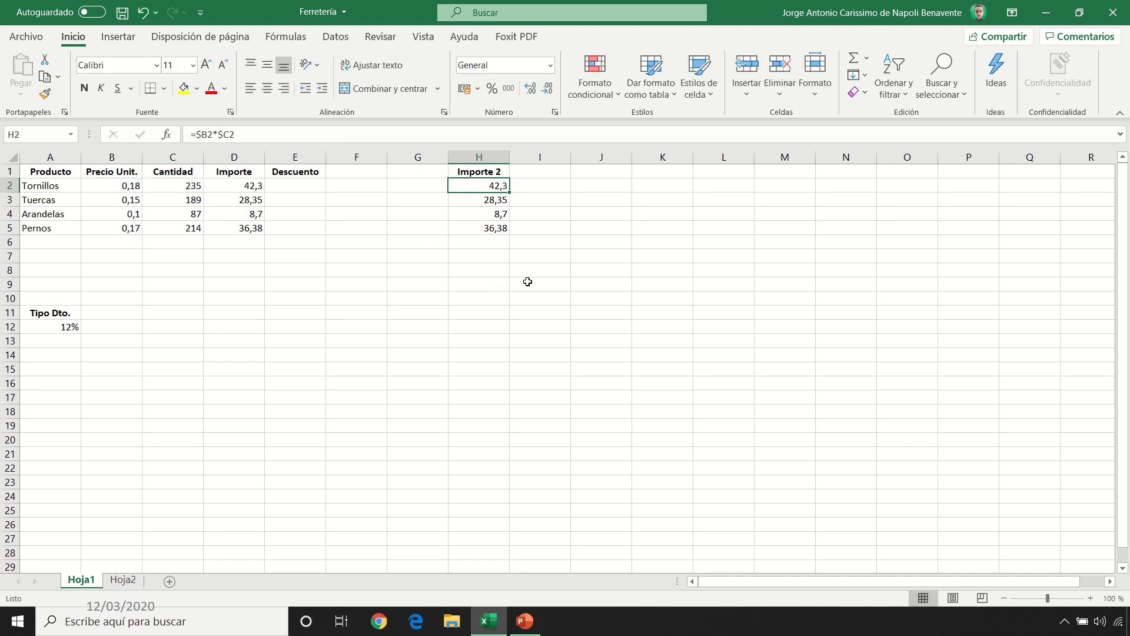
double_click(504, 188)
text(*)
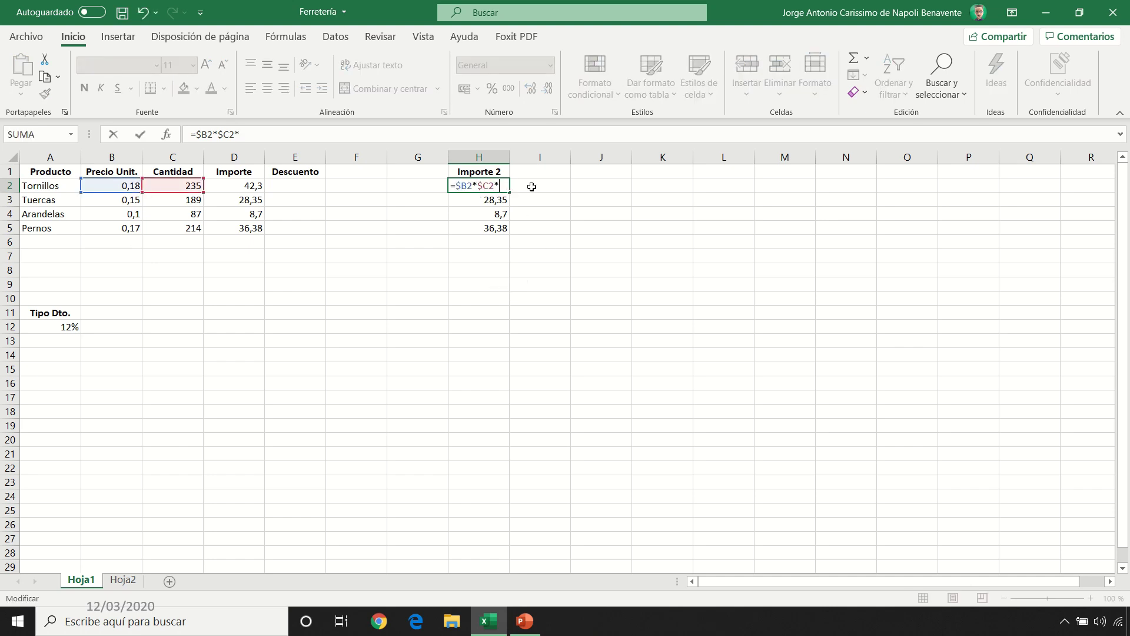
text(1,5)
key(Return)
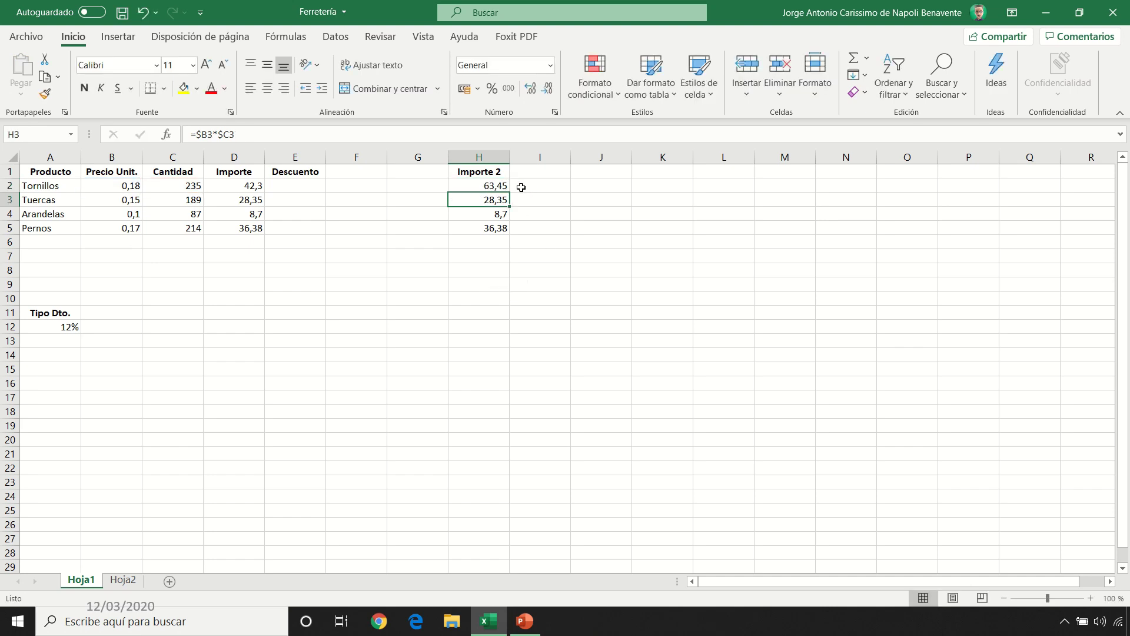
key(Up)
drag(510, 193, 510, 234)
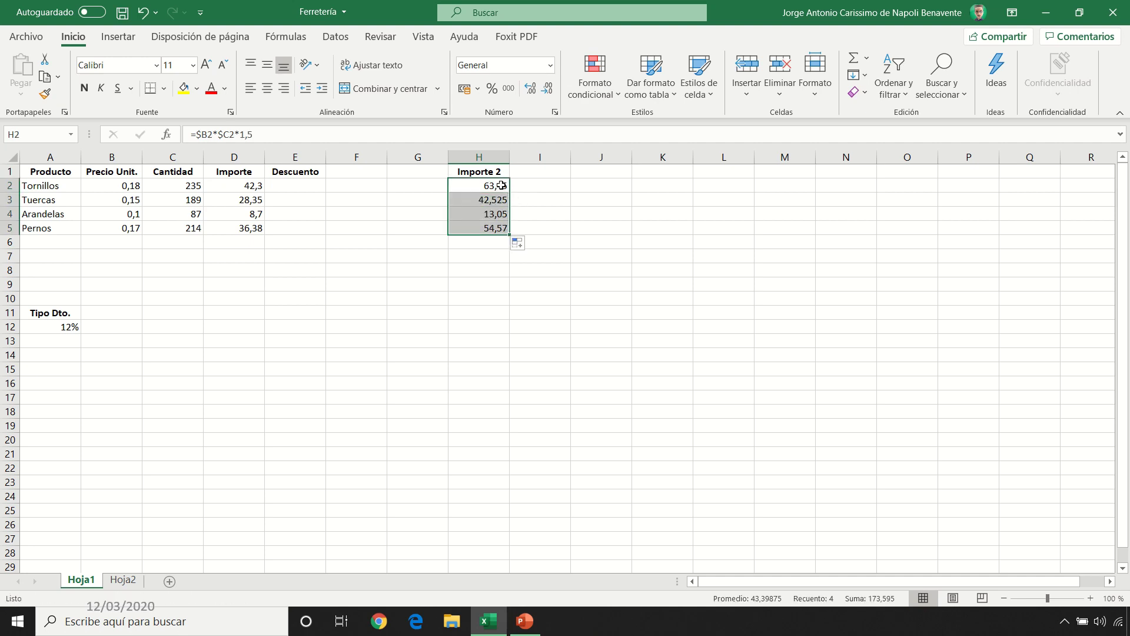
Clear everything from column H, including the Importe 2 heading and formulas
click(489, 159)
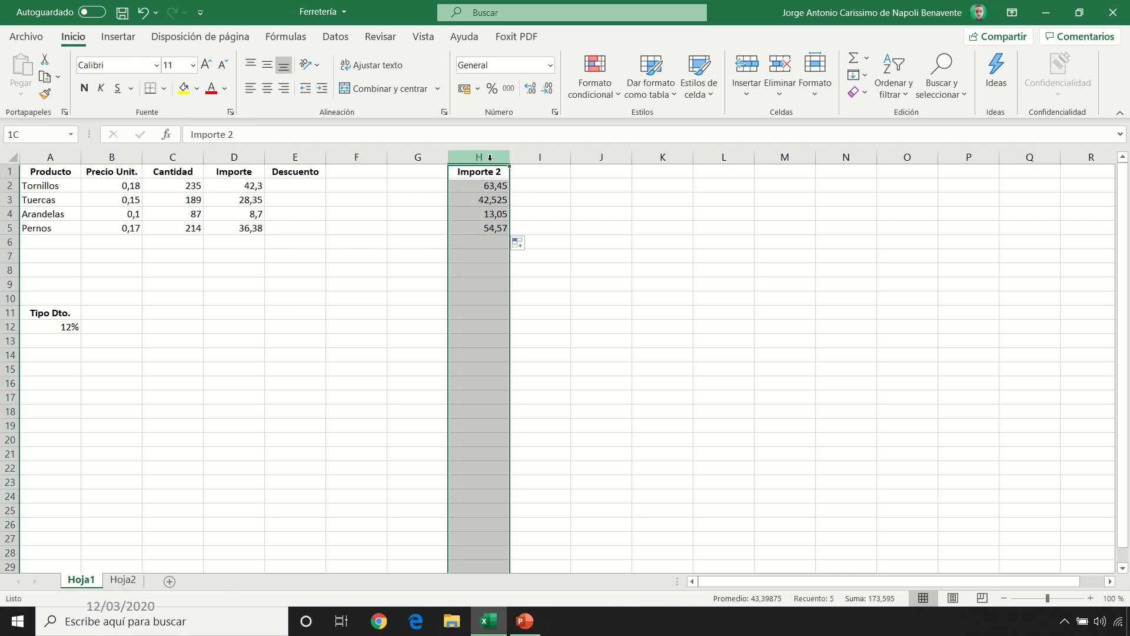
click(857, 92)
click(911, 122)
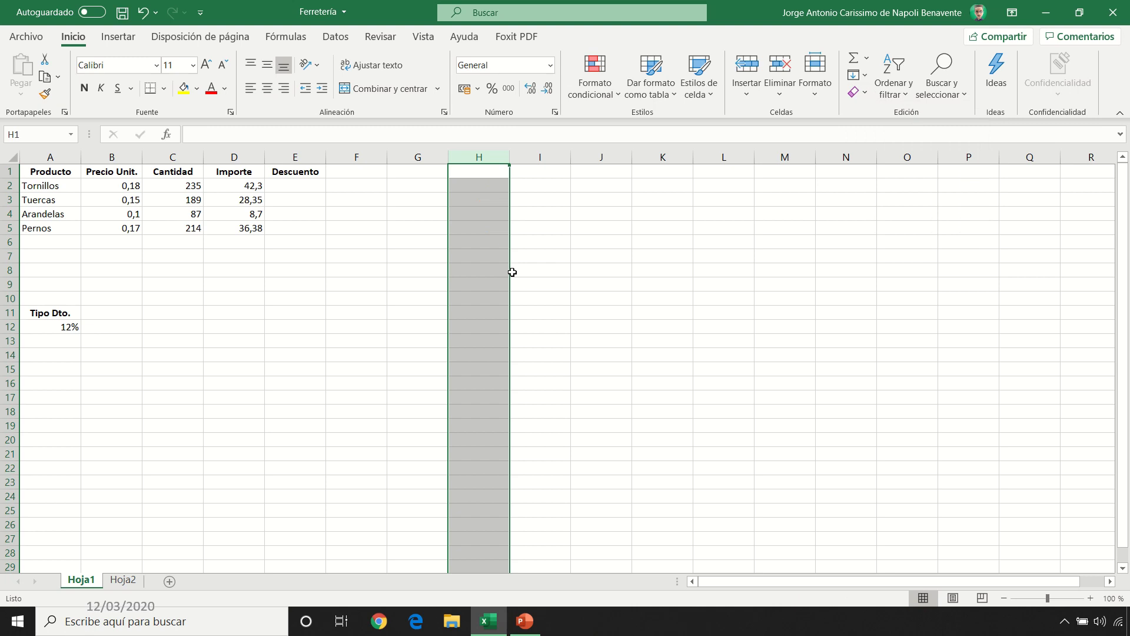
Calculate Descuento in E2 with =$D2*$A$12 and fill the formula down to E5
click(308, 186)
text(=)
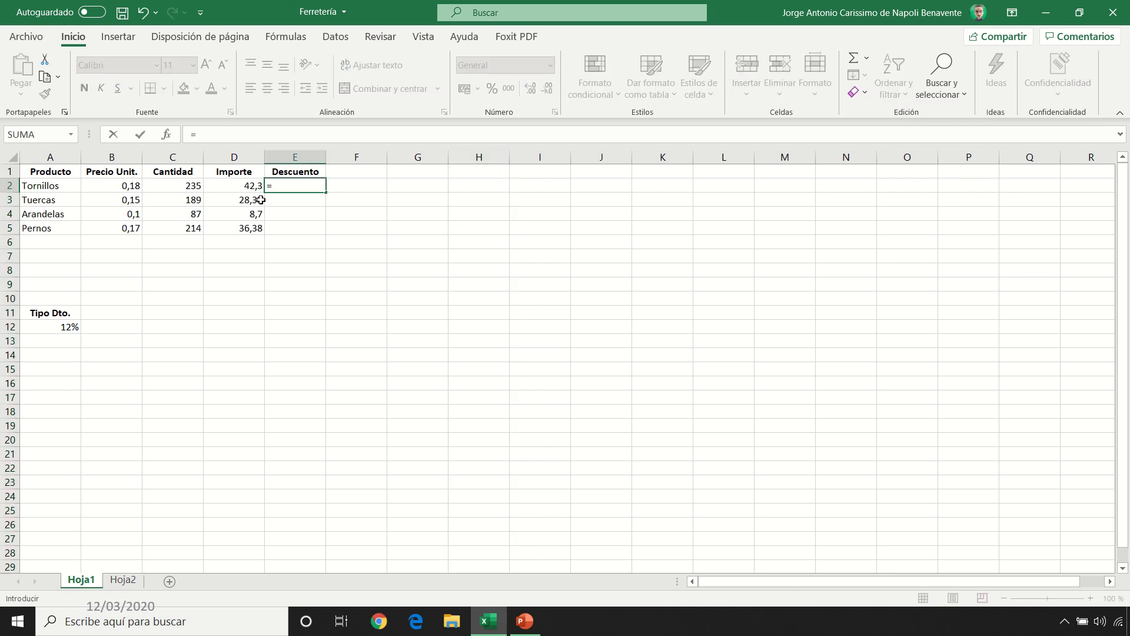
click(242, 186)
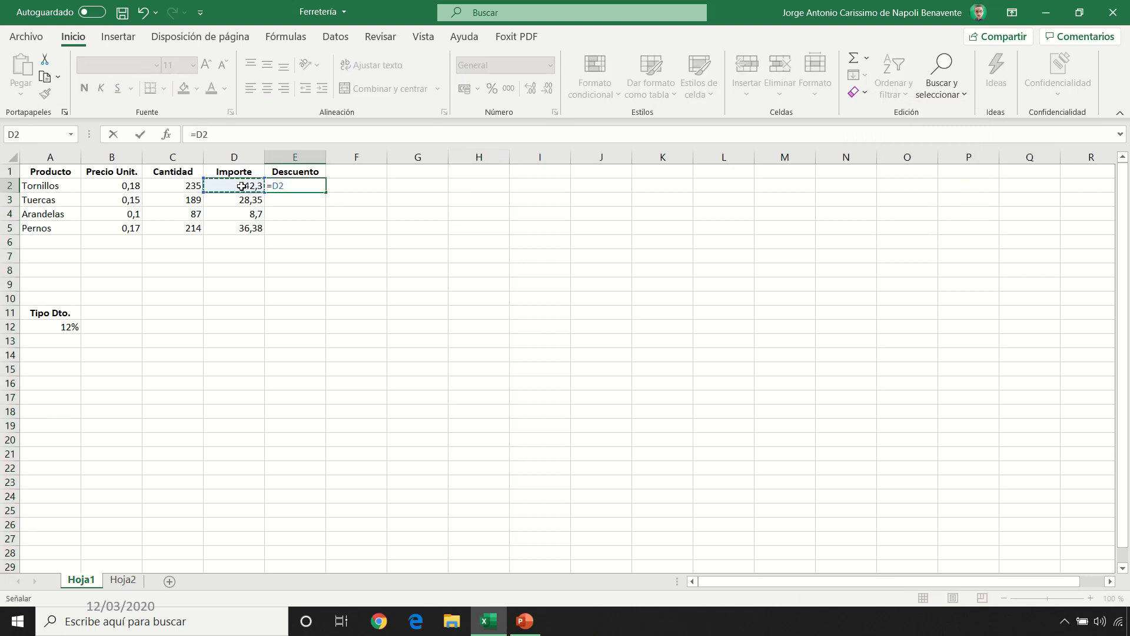
key(F4)
key(F4)
key(F4)
text(*)
click(57, 327)
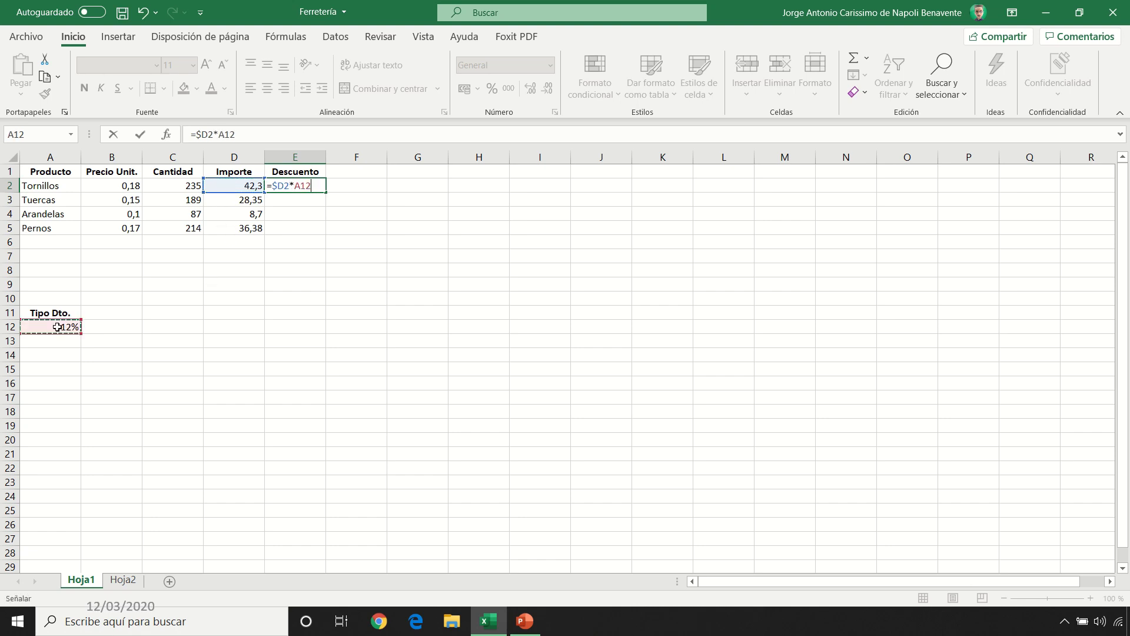
key(F4)
key(Return)
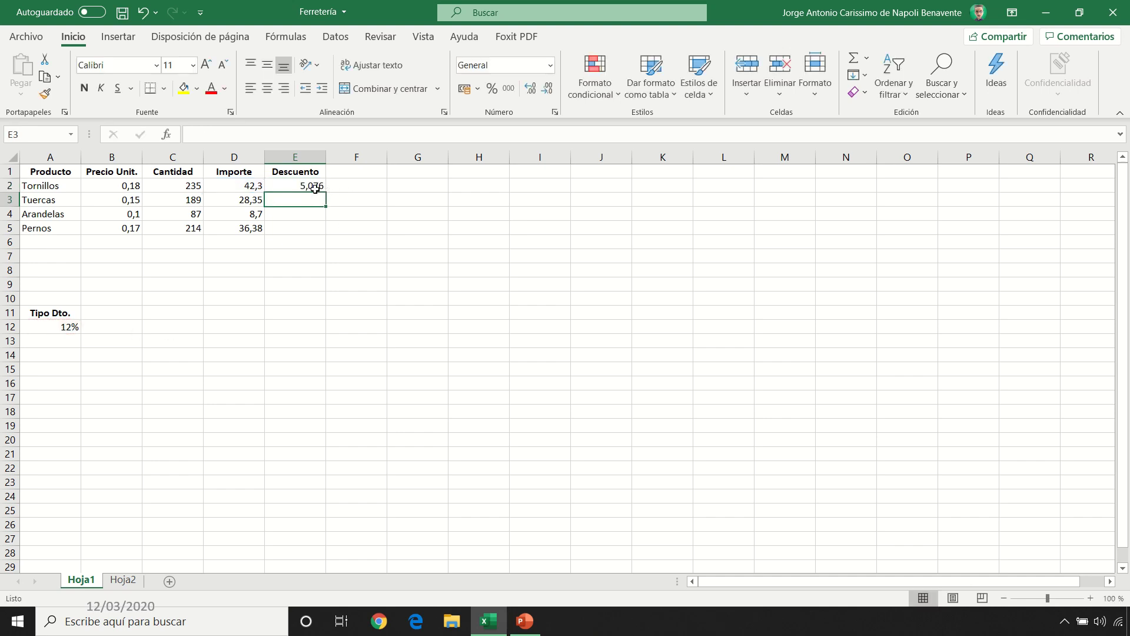
click(314, 188)
drag(327, 192, 327, 232)
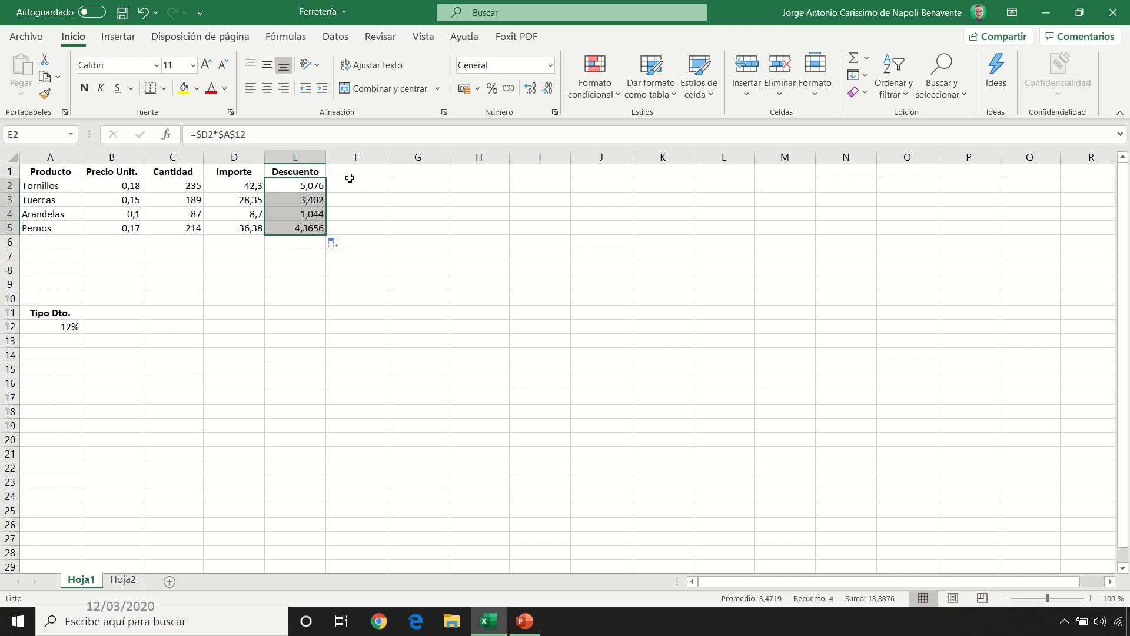
Add the heading Subtotal in F1
click(350, 172)
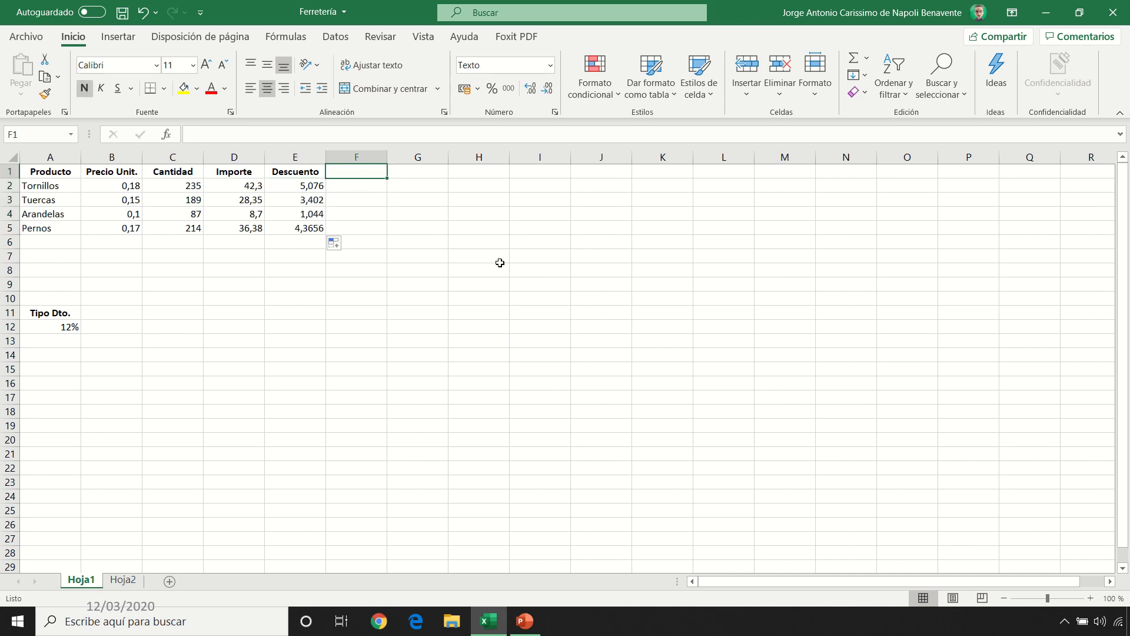
text(Subtotal)
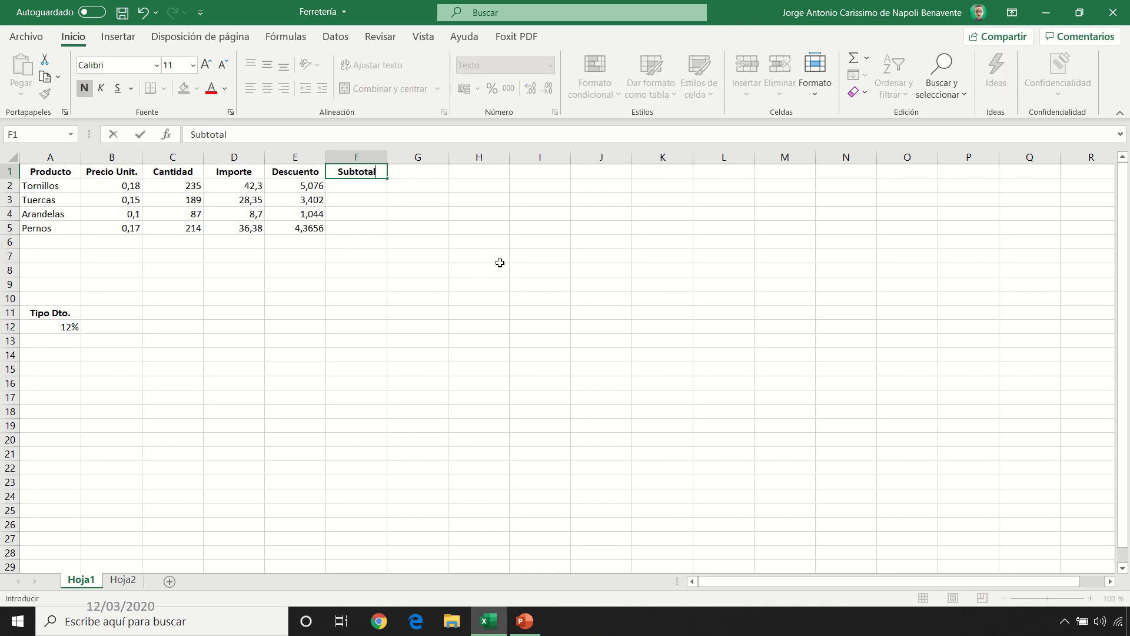
key(Return)
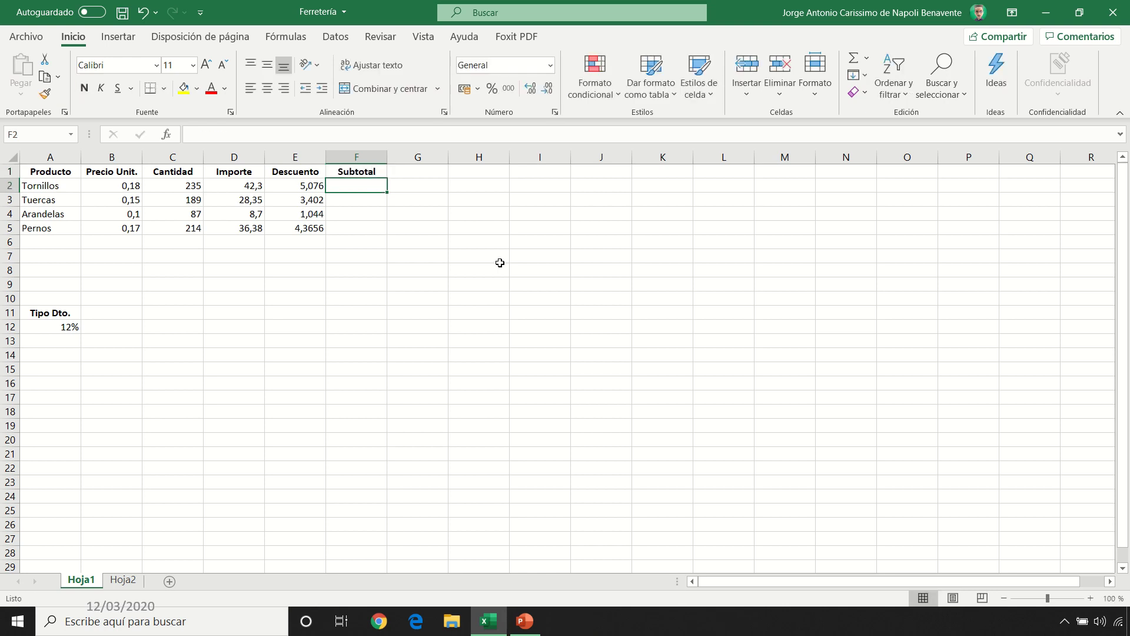
Calculate the subtotal in F2 with =$D2-$E2 and fill the formula down to F5
text(=)
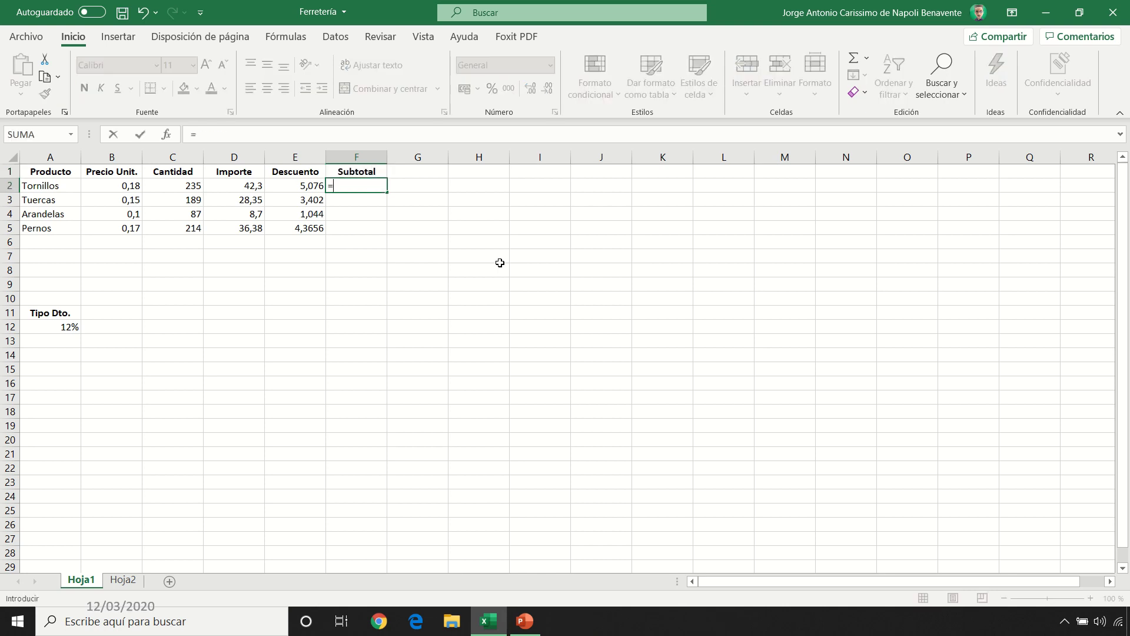
click(237, 188)
key(F4)
key(F4)
key(F4)
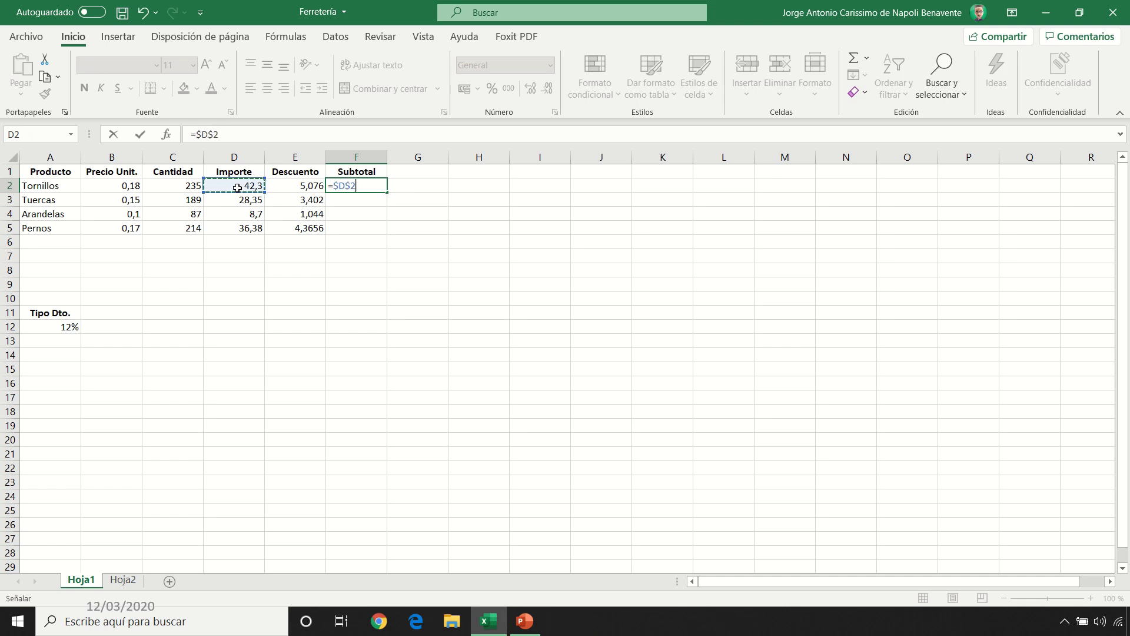
text(-)
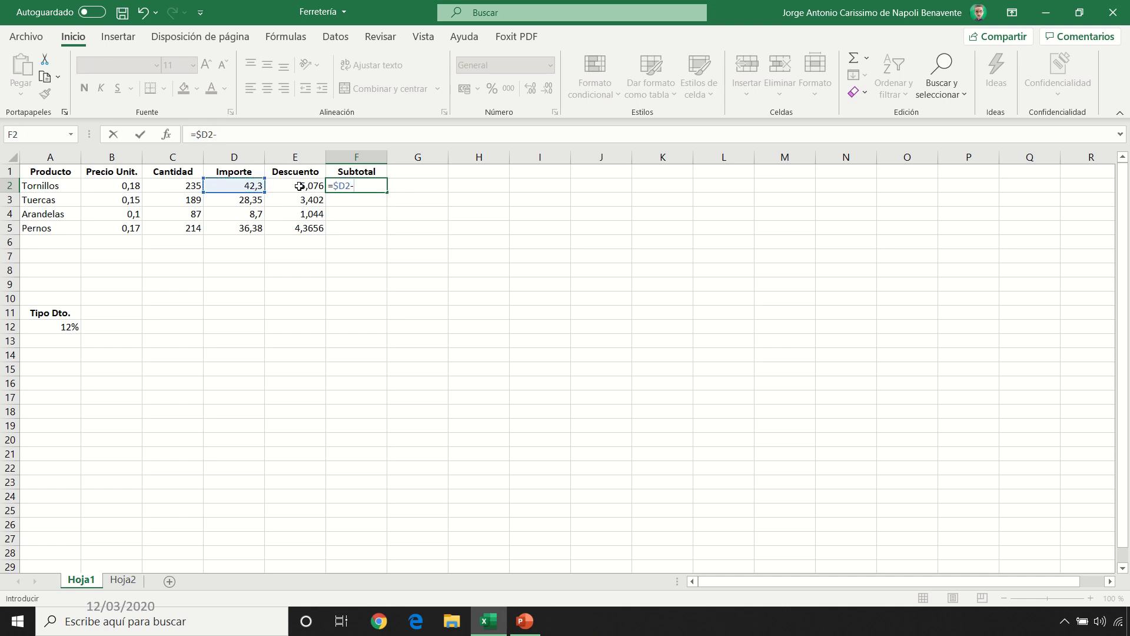
click(300, 186)
key(F4)
key(F4)
key(F4)
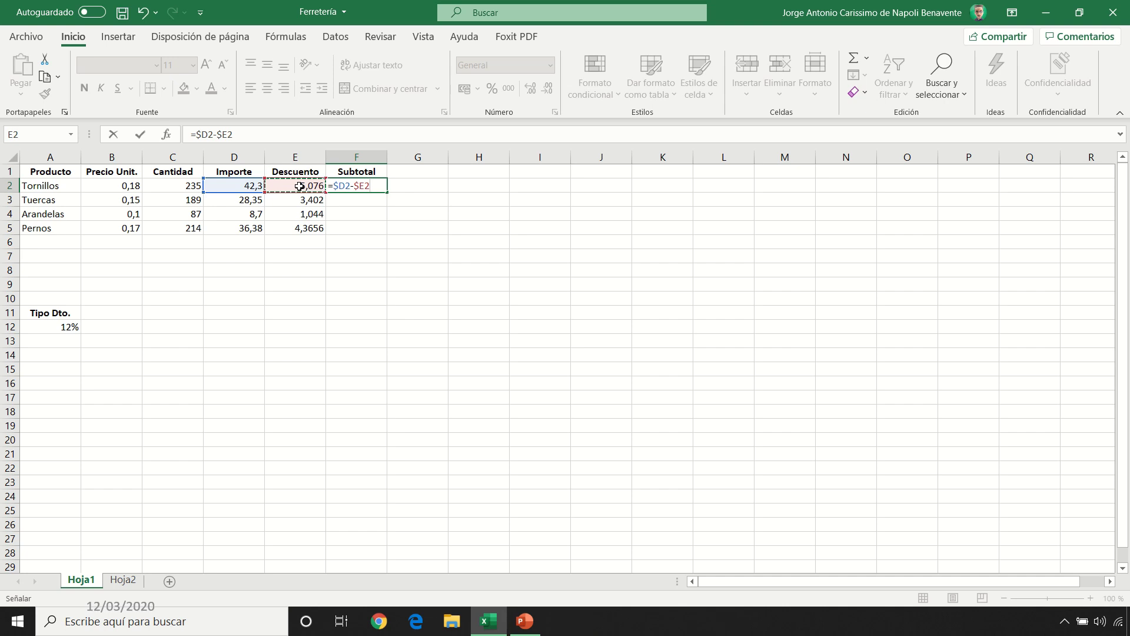
key(Return)
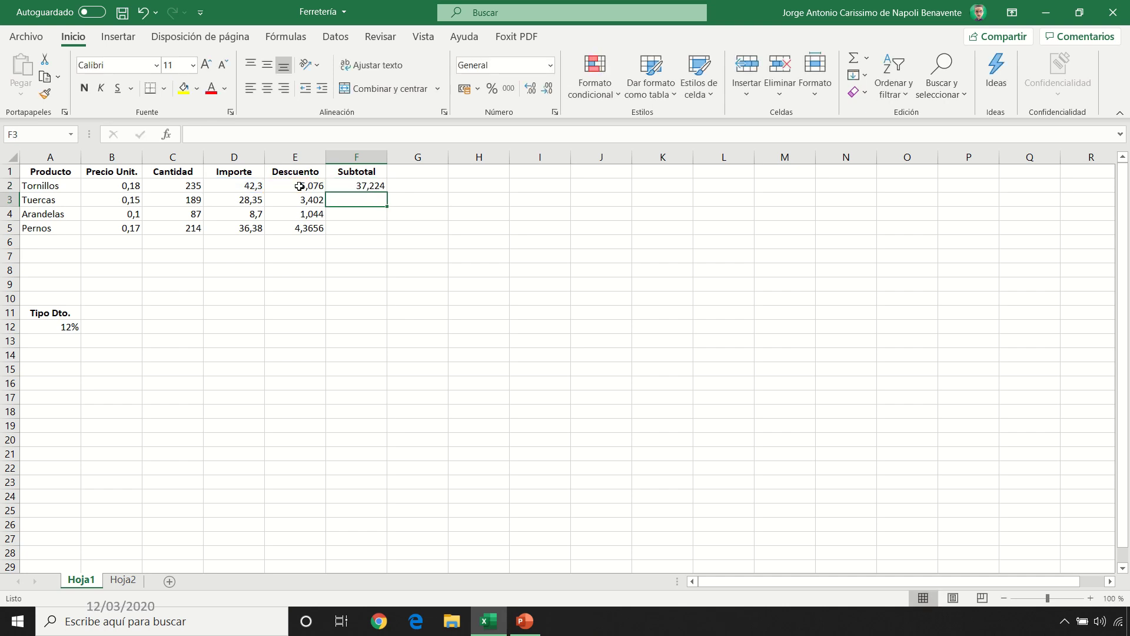
click(376, 185)
drag(388, 193, 388, 235)
Add the heading IVA in G1
click(439, 172)
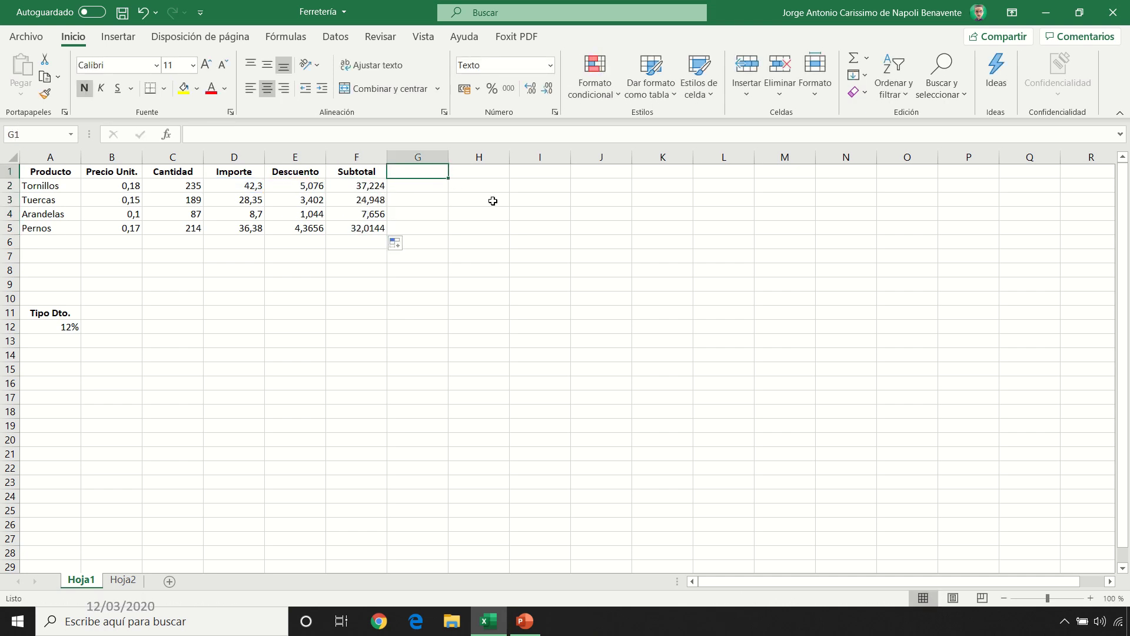
text(IV)
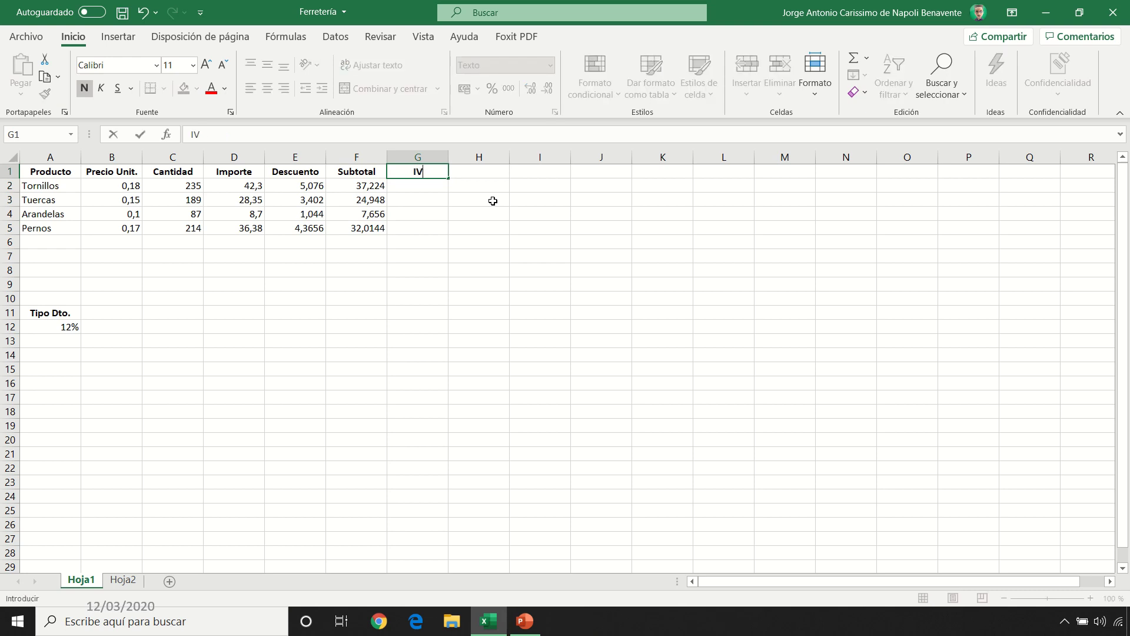
text(AV)
text(VA)
key(Return)
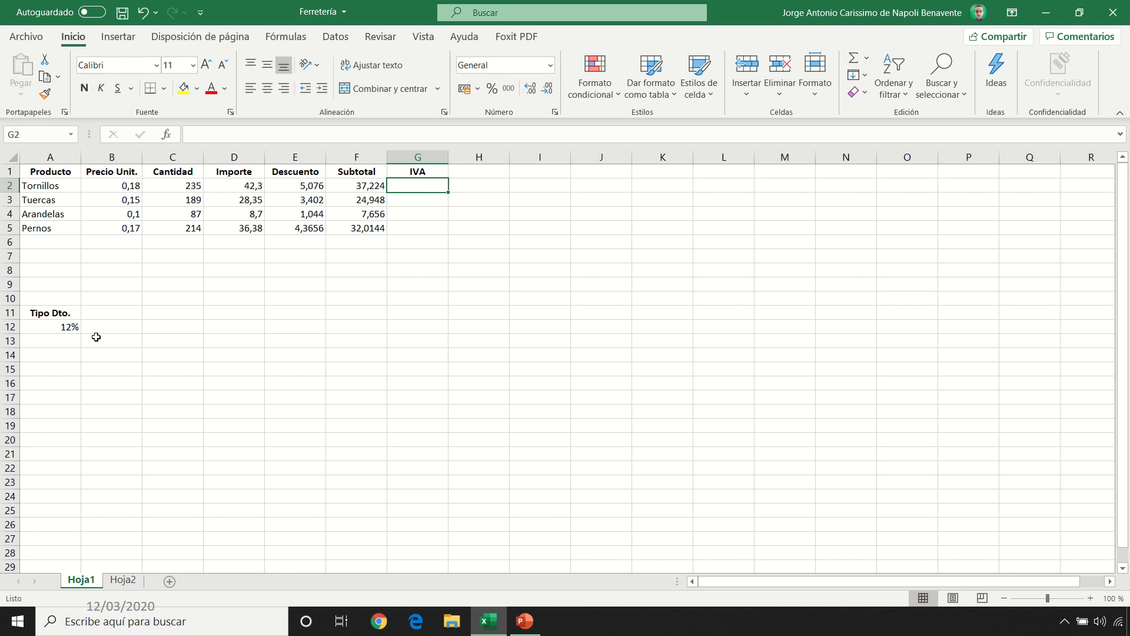
Add the label Tipo IVA in B11 and copy the formatting of the Tipo Dto. label onto it
click(108, 315)
text(Tip)
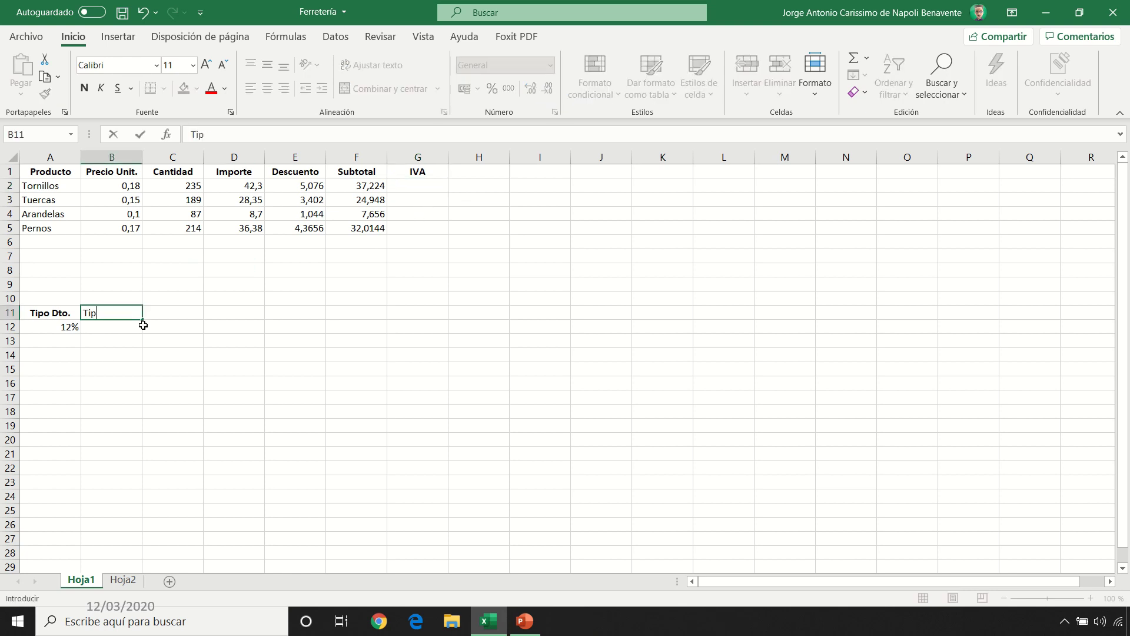
text(o IVA)
key(Return)
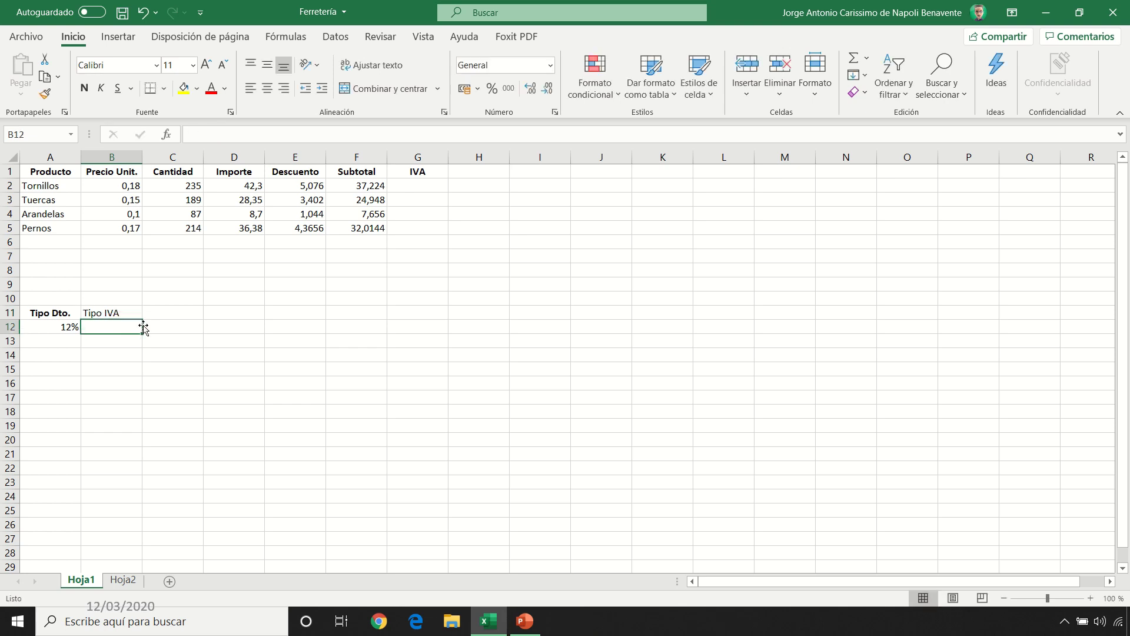
click(71, 312)
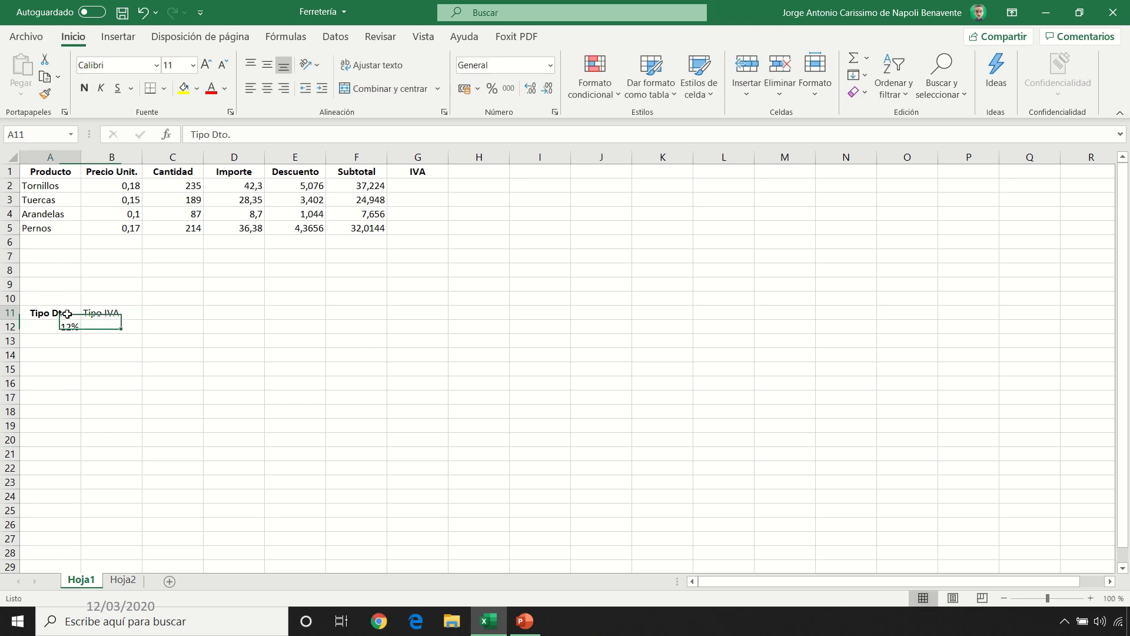
click(46, 94)
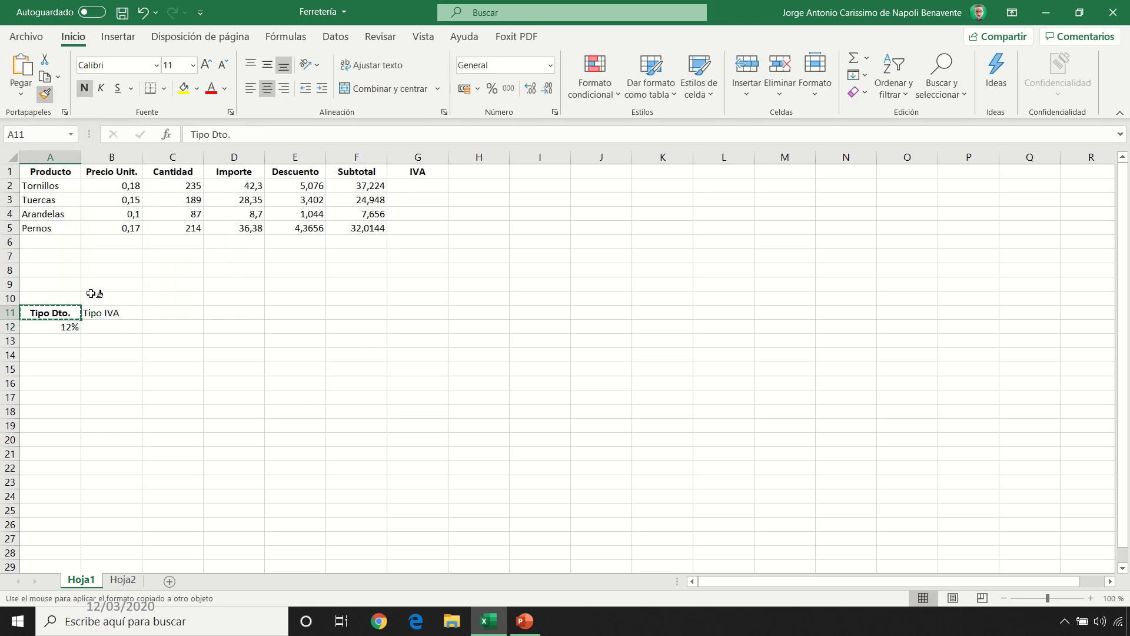
click(97, 313)
Enter 21% as the IVA rate in B12
click(104, 327)
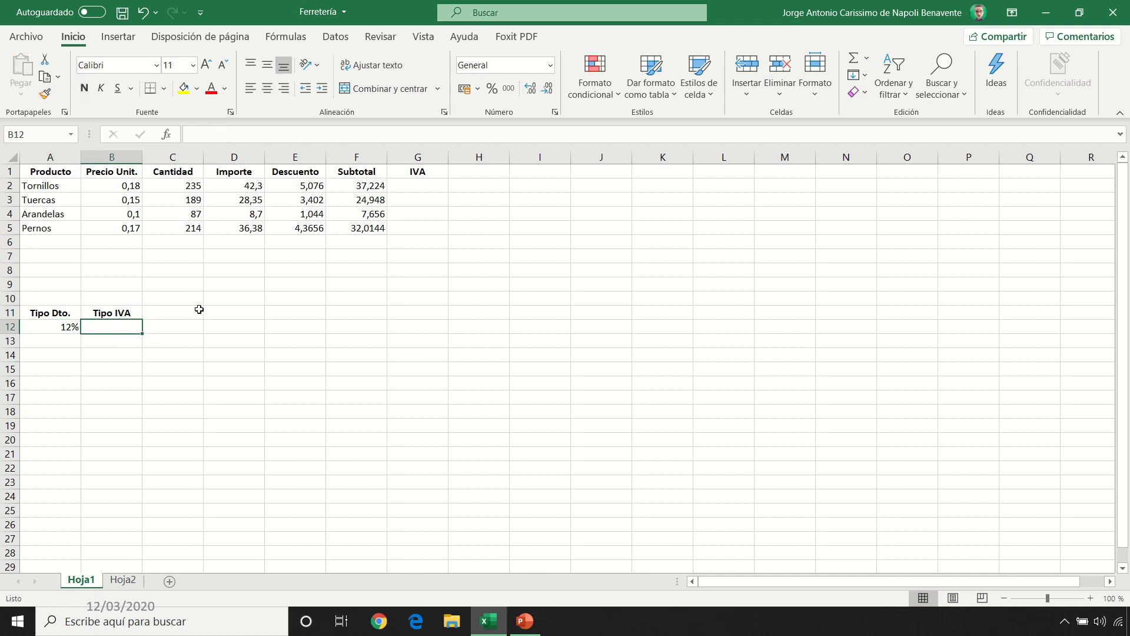
text(21)
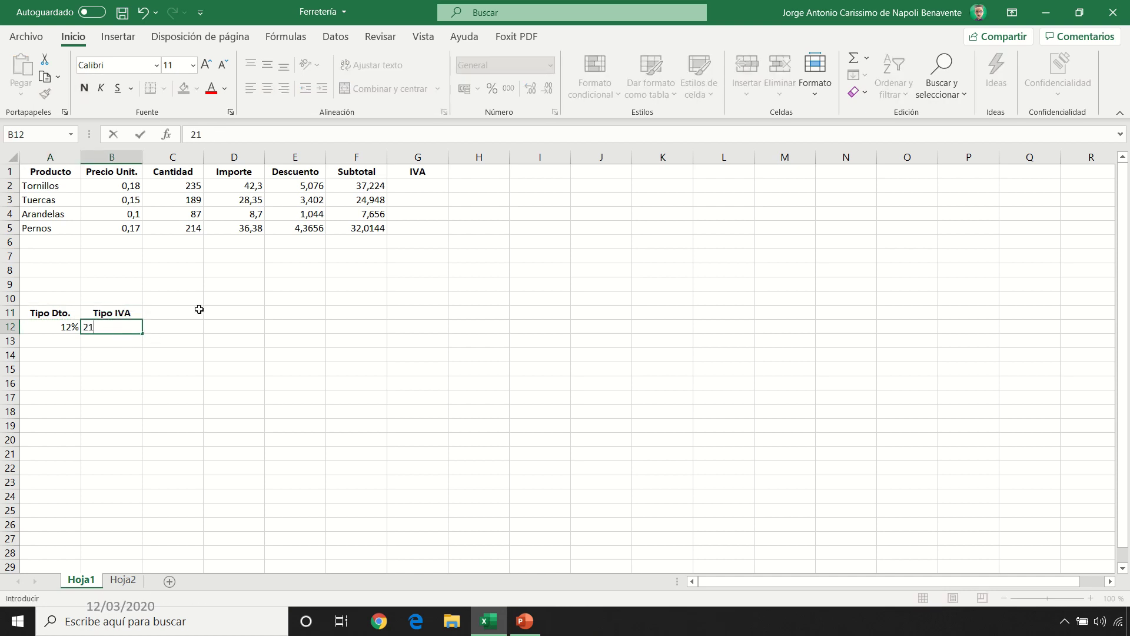
text(%)
key(Return)
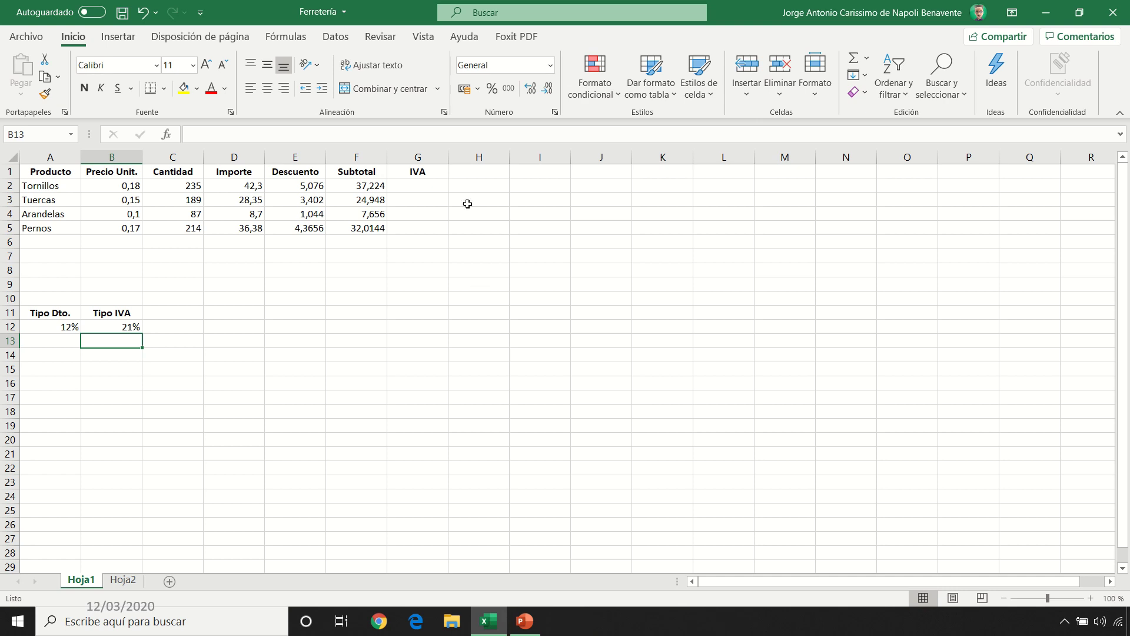
Change the heading in F1 to Total sin IVA
click(426, 184)
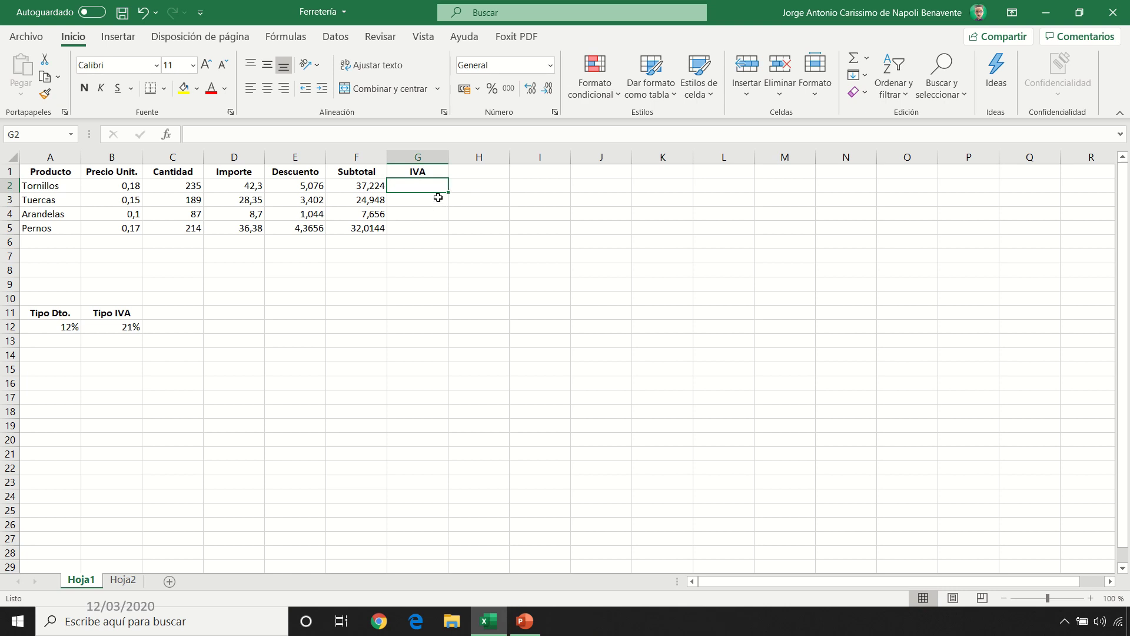
click(370, 174)
text(Total sin IVA)
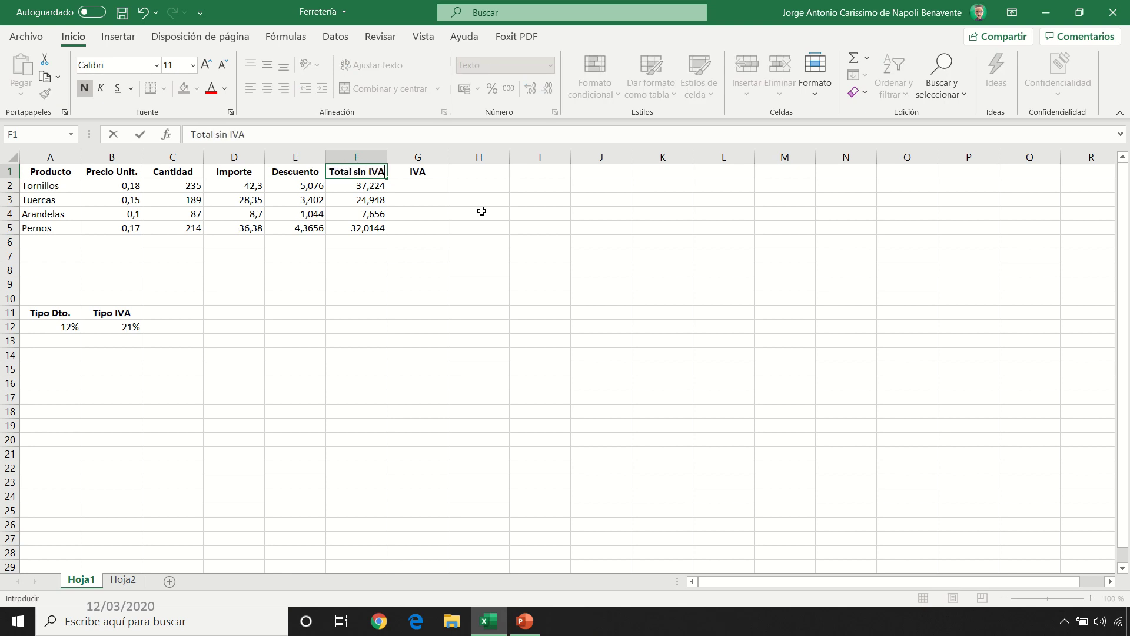
key(Return)
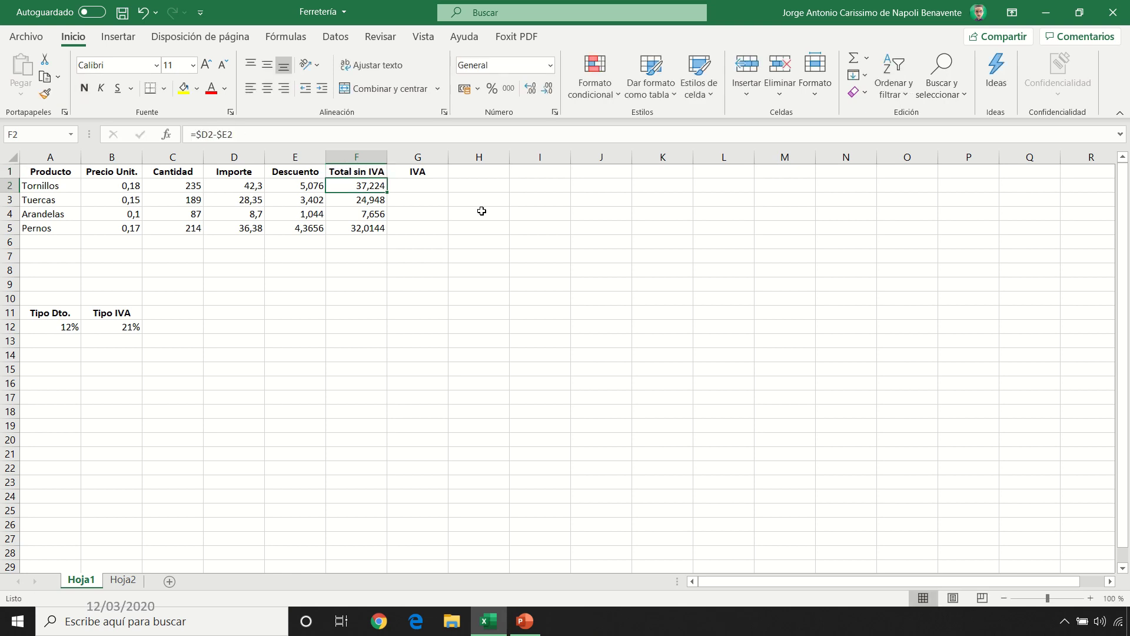
Calculate IVA in G2 with =$F2*$B$12 and fill the formula down to G5
key(Right)
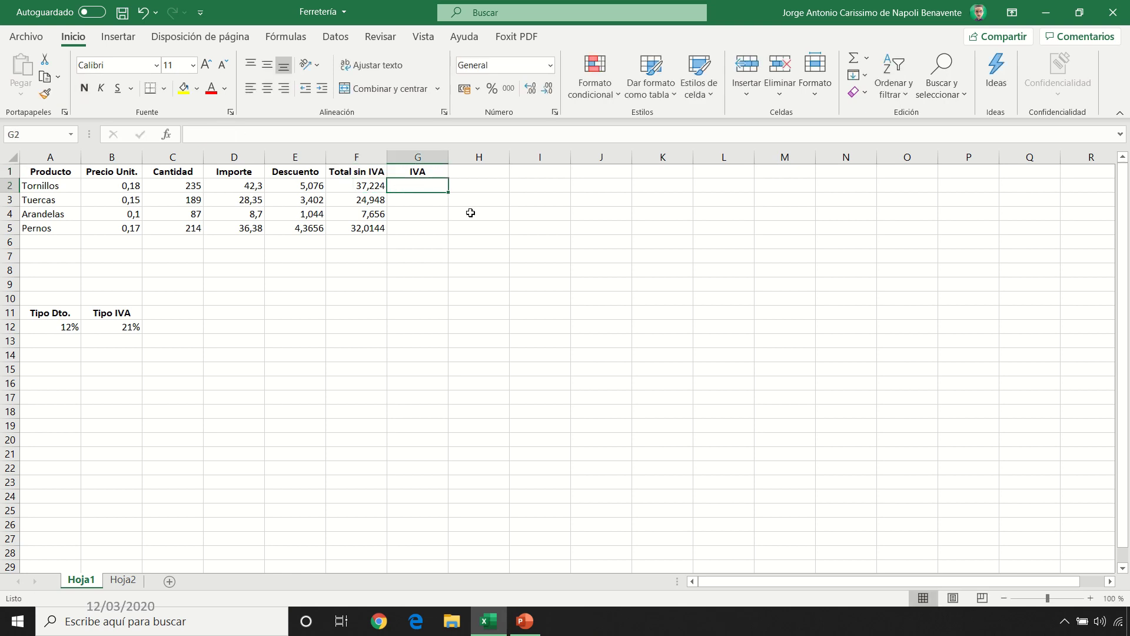
text(=)
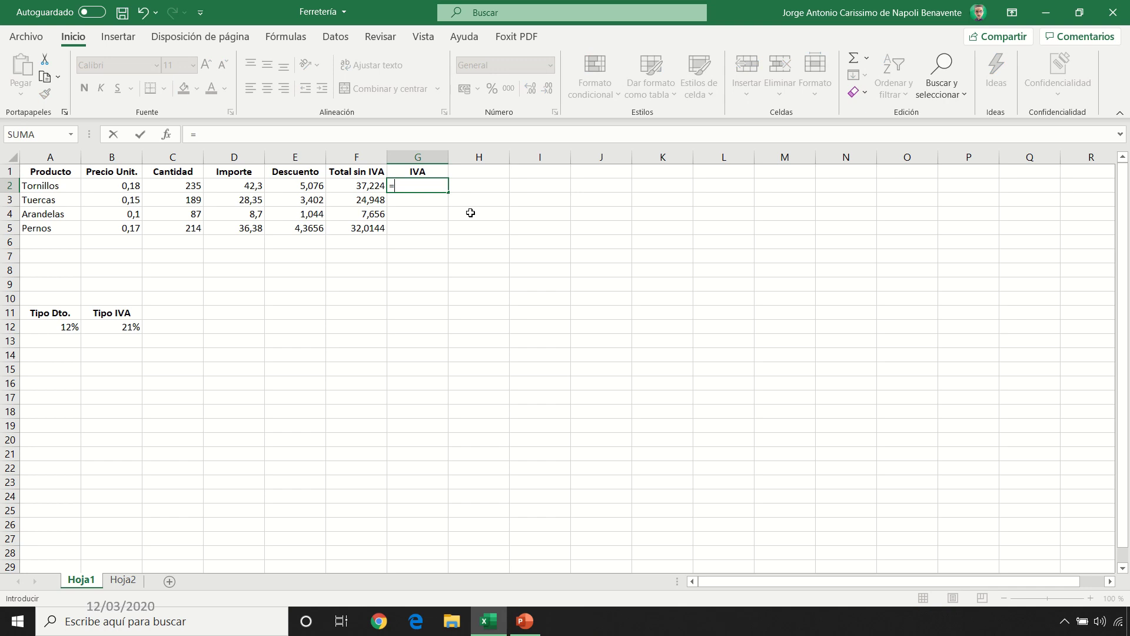
click(362, 185)
key(F4)
key(F4)
key(F4)
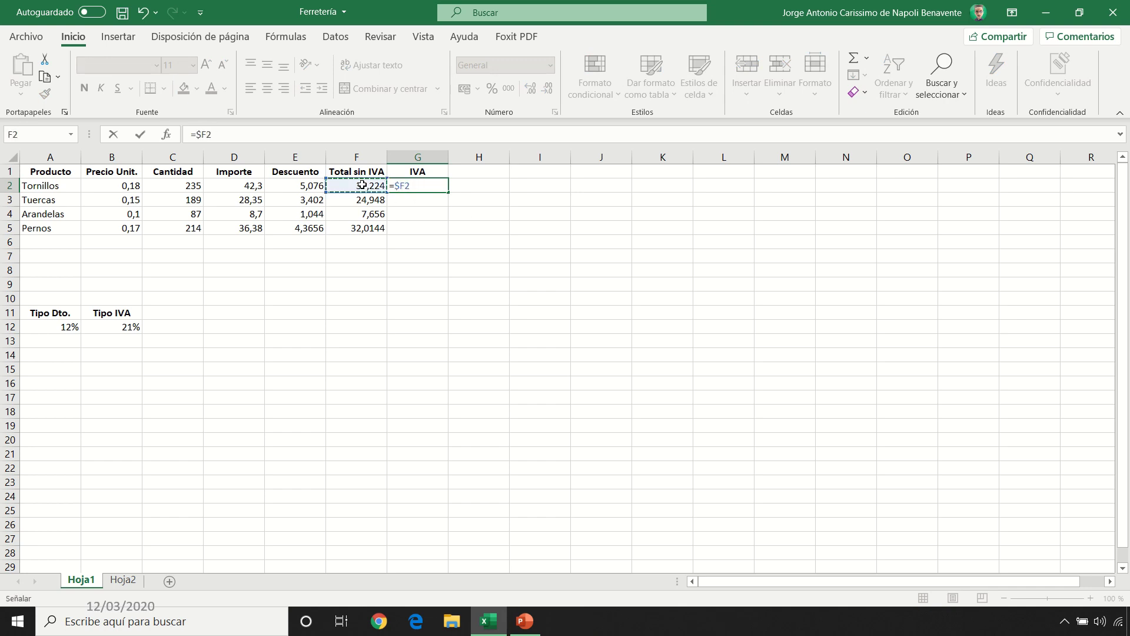
text(*)
click(116, 325)
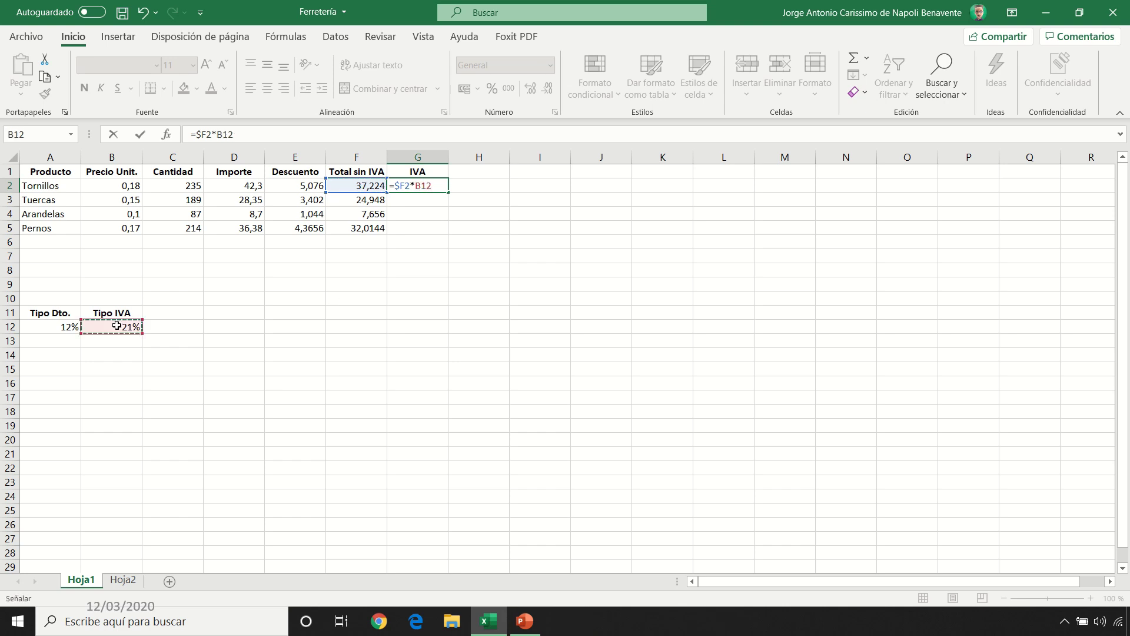
key(F4)
key(Return)
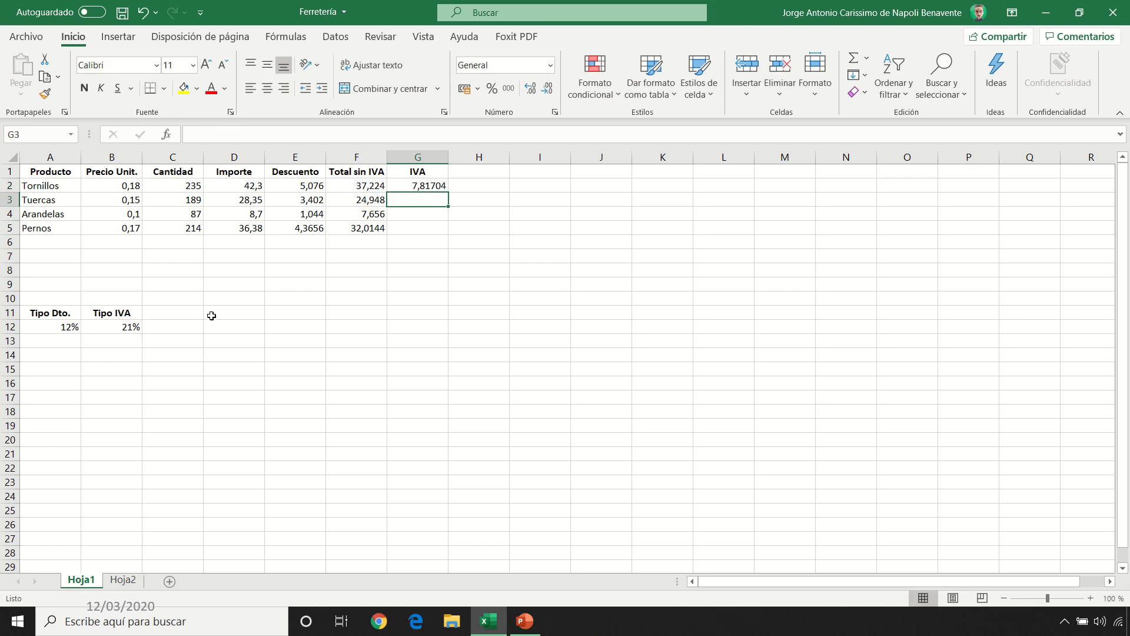
click(439, 187)
drag(450, 195, 450, 234)
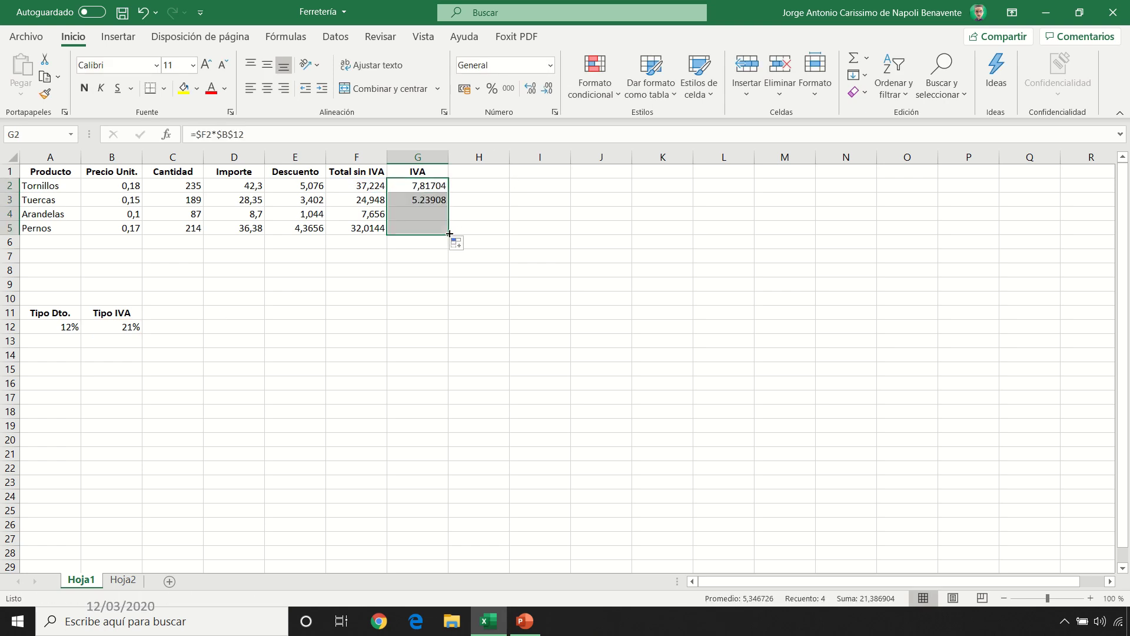
Add the heading Total con IVA in H1
click(373, 187)
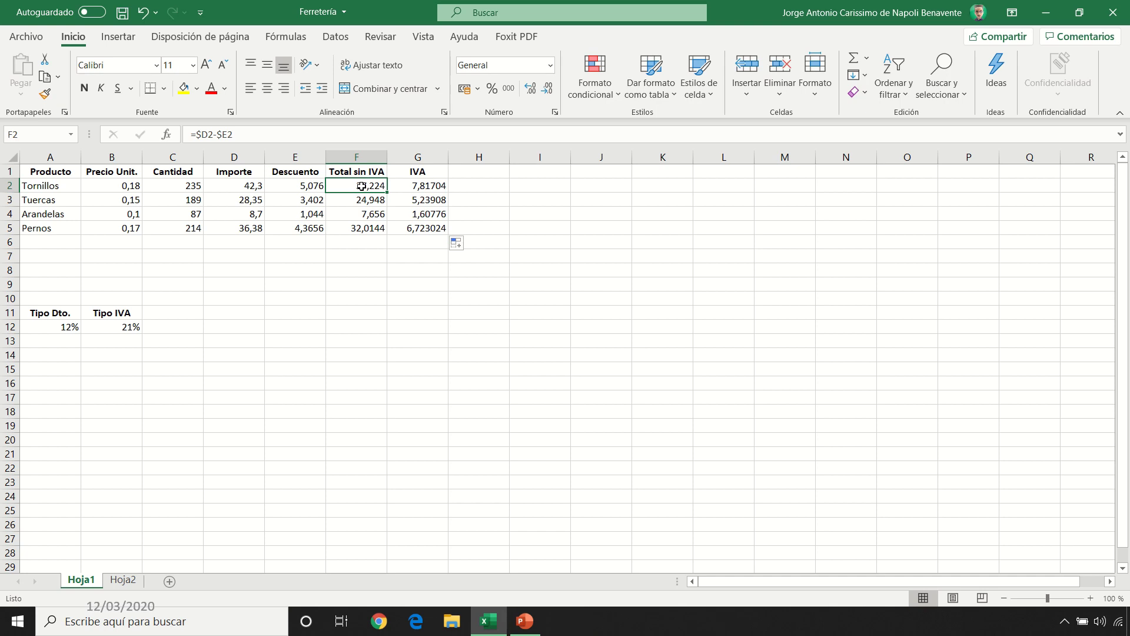
click(453, 172)
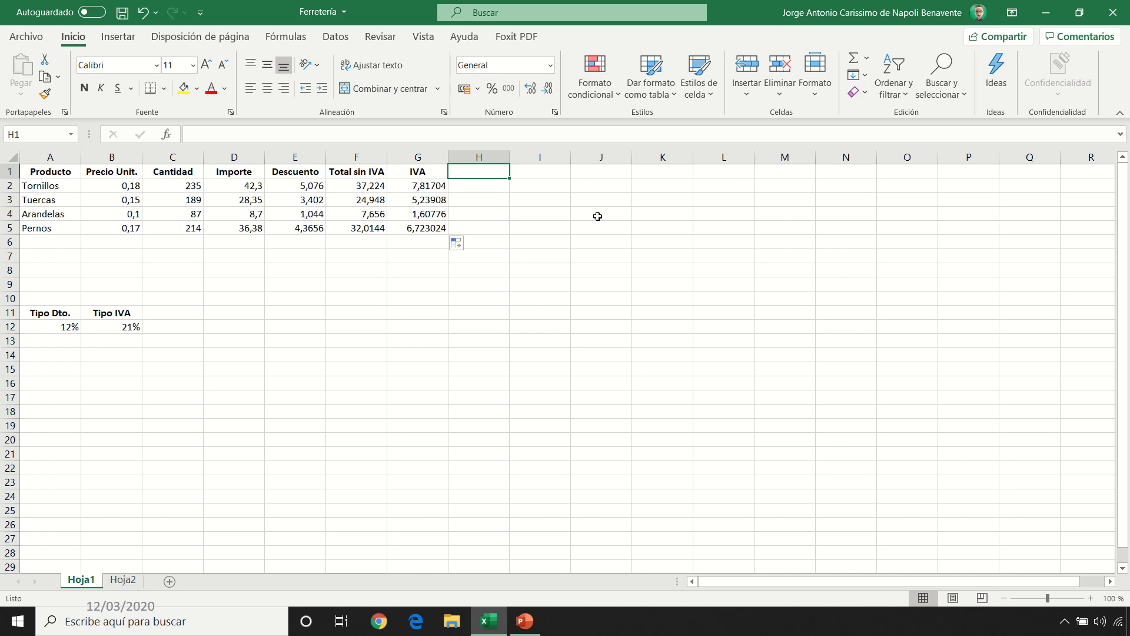
text(Total con IVA)
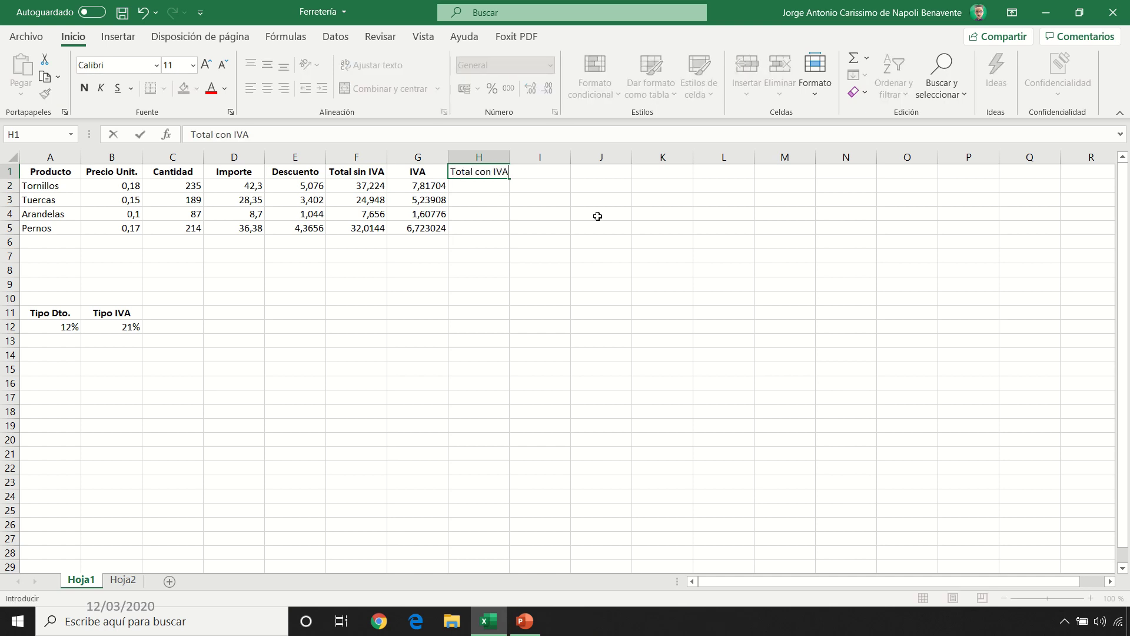
key(Return)
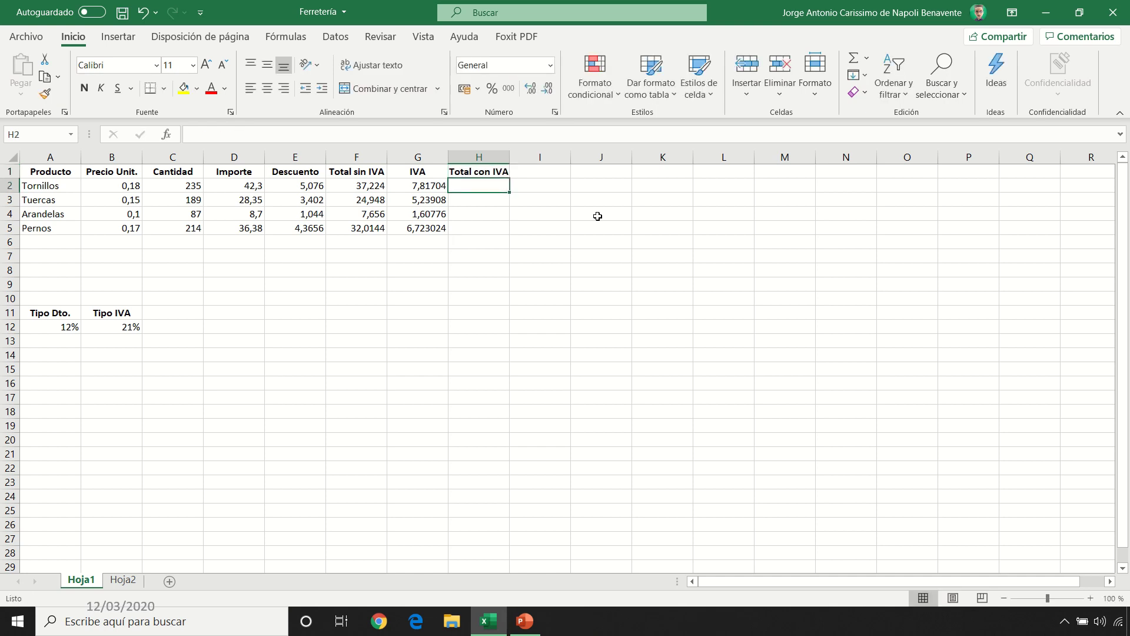
Calculate Total con IVA in H2 with the formula =$F2+$G2
text(=)
click(364, 188)
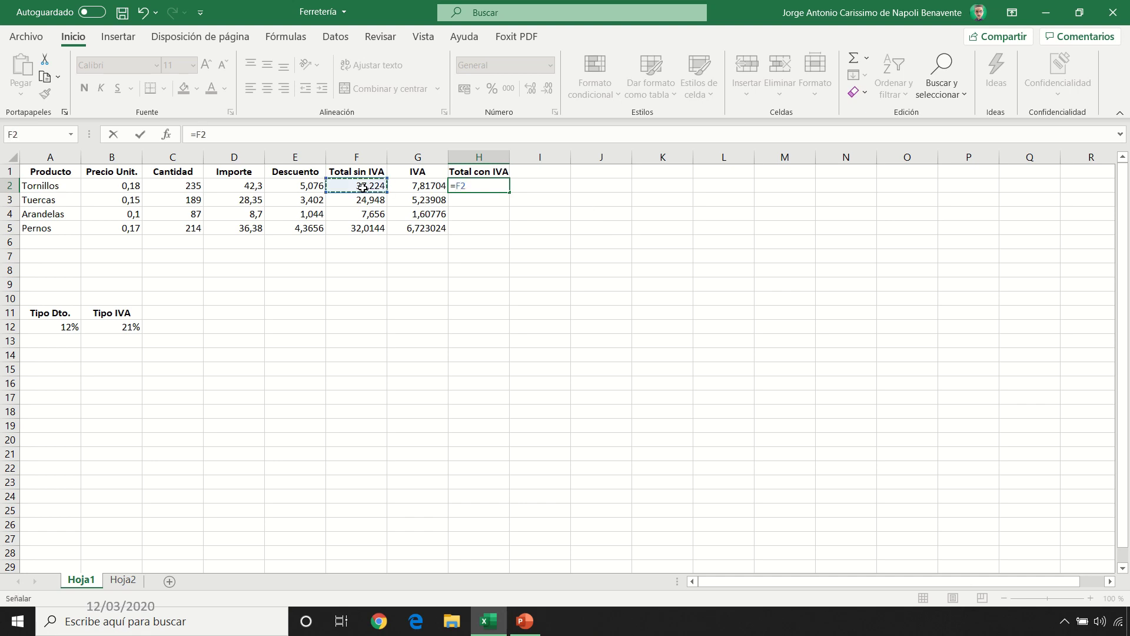
key(F4)
key(F4)
key(F4)
text(+)
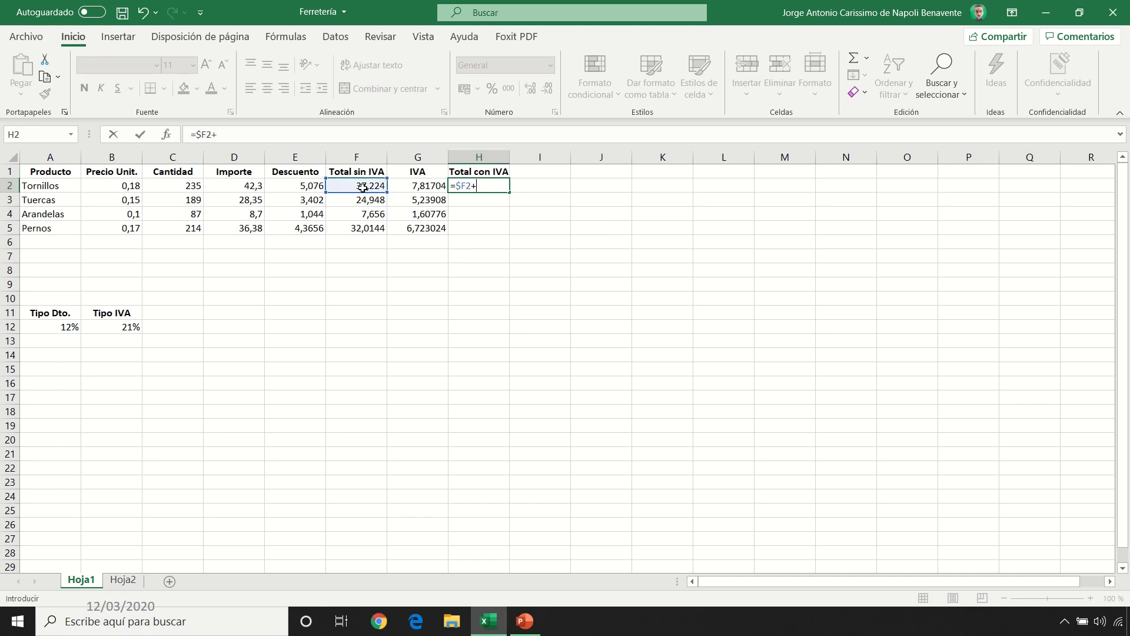
click(417, 188)
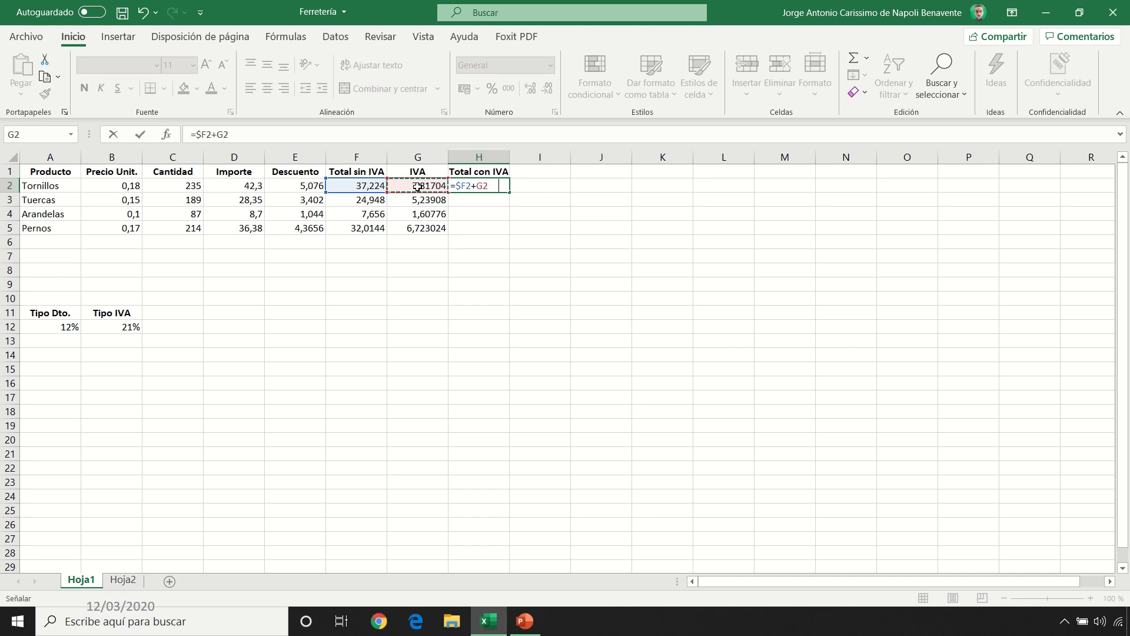
key(F4)
key(F4)
key(F4)
key(Return)
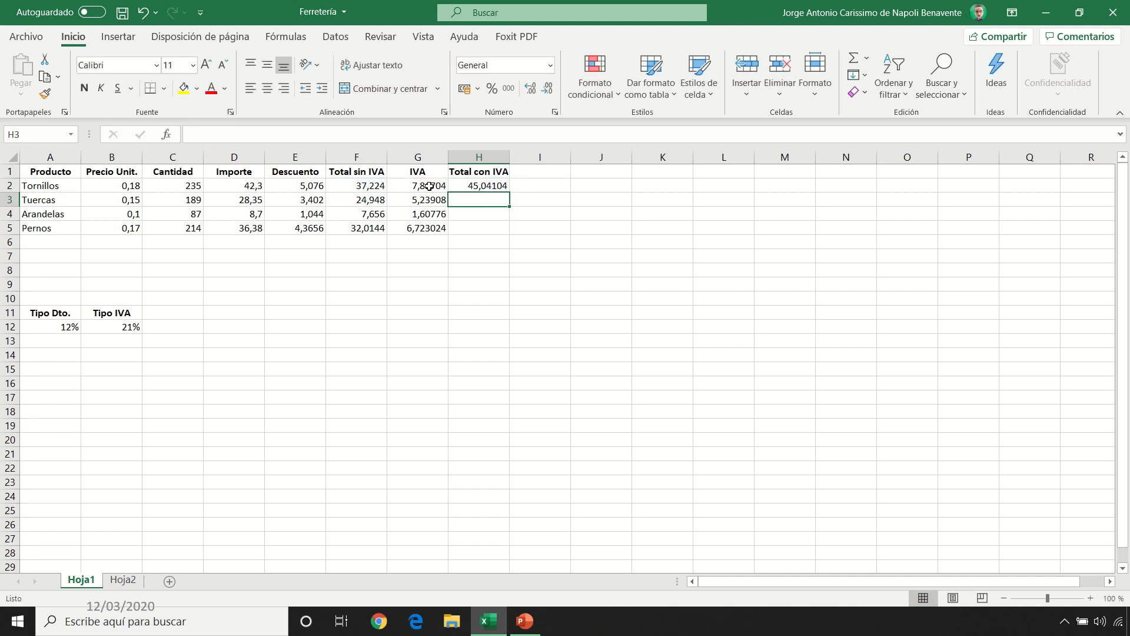
Fill the Total con IVA formula from H2 down to H5
click(474, 189)
drag(511, 195, 510, 232)
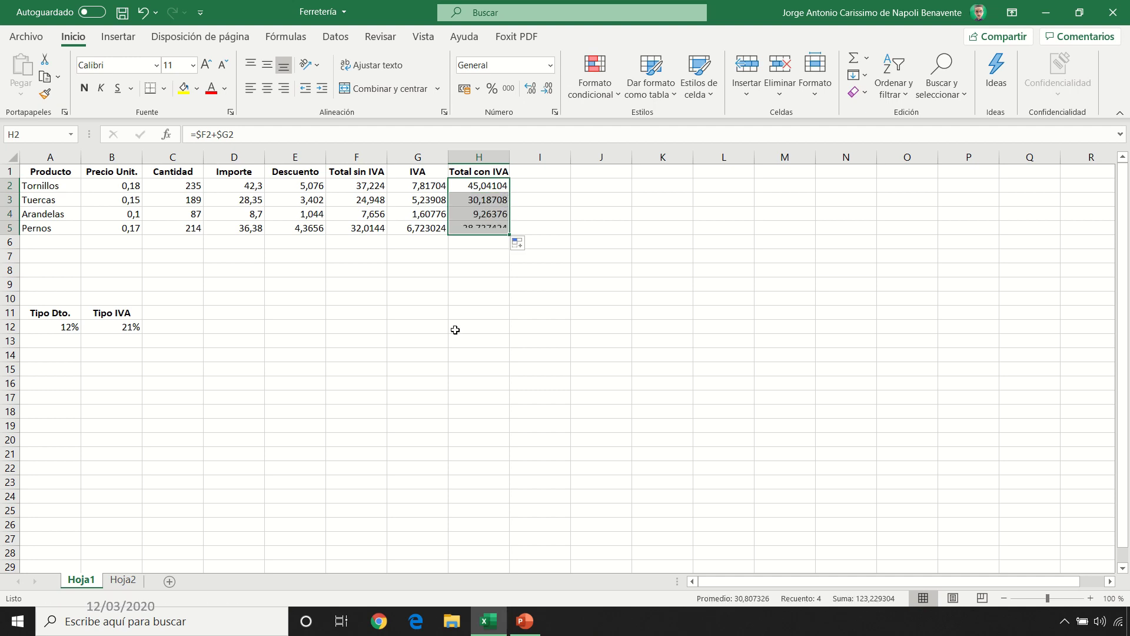
click(53, 174)
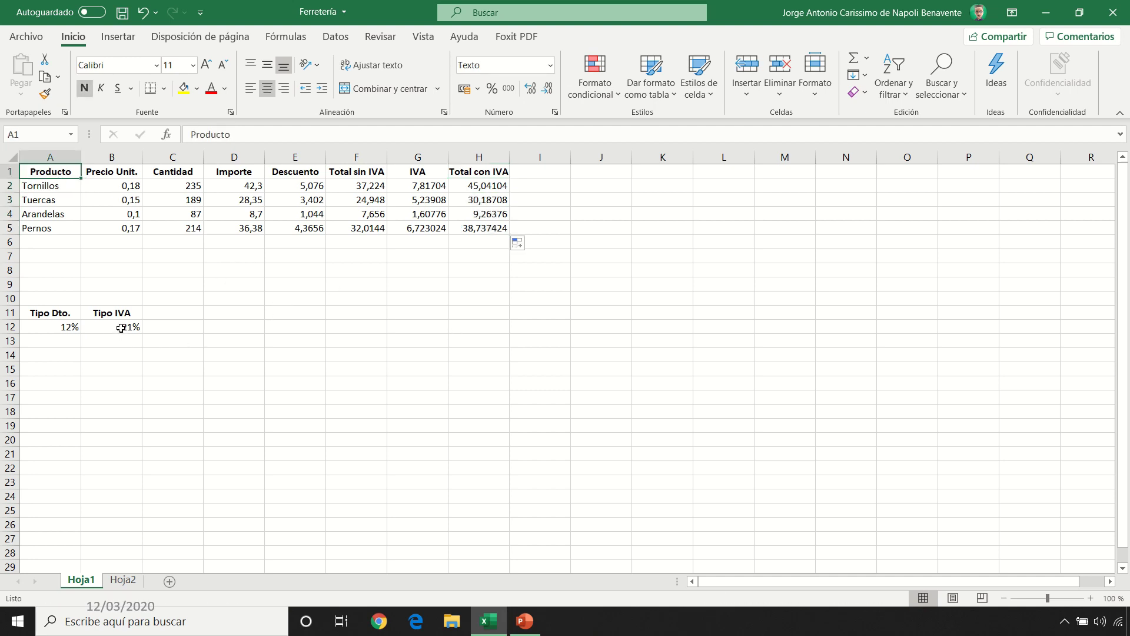
Try discount rates of 14% and 15% in A12, restoring the rate to 12%
key(Down)
key(Down)
key(Down)
key(Down)
key(Down)
key(Down)
key(Down)
key(Down)
key(Down)
key(Down)
key(Down)
text(14)
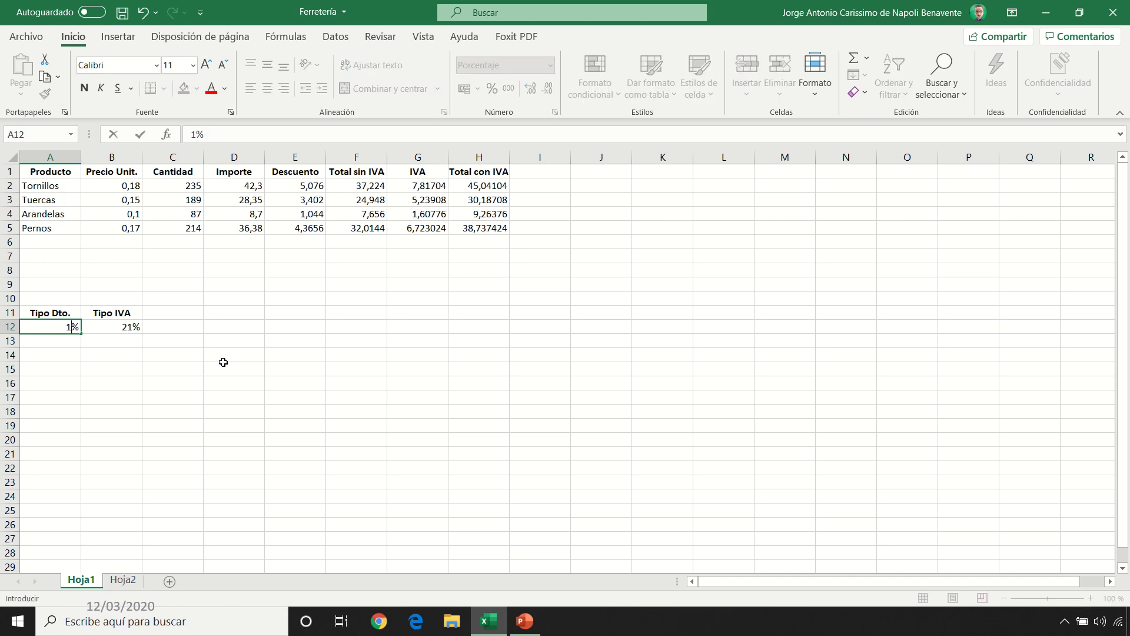
key(Return)
key(Up)
text(15)
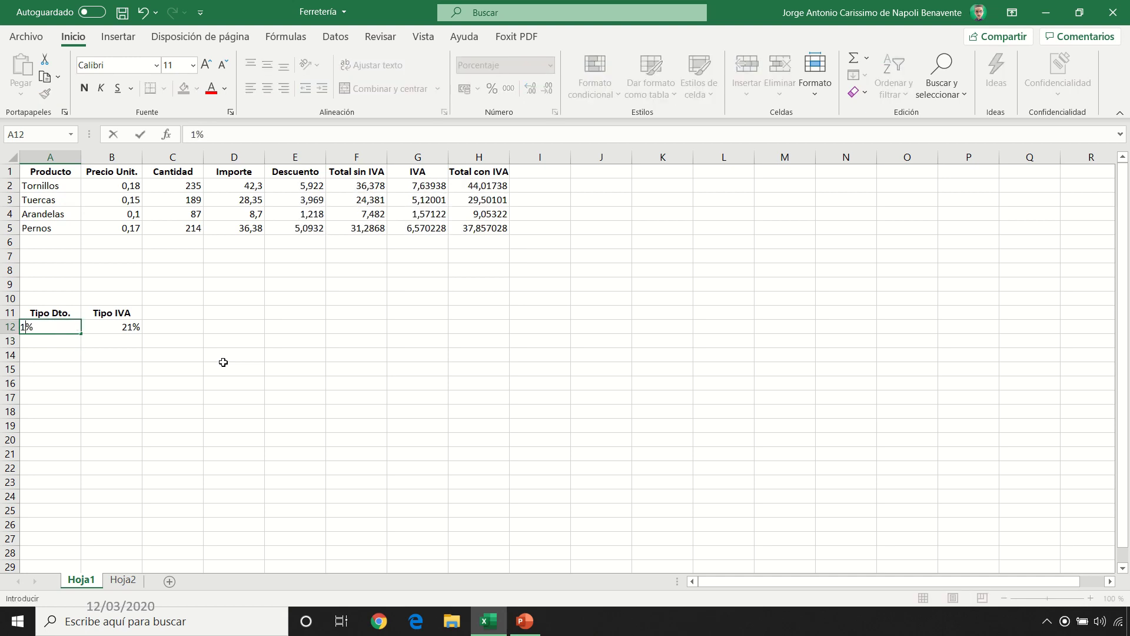
key(Return)
key(Up)
text(12)
key(Tab)
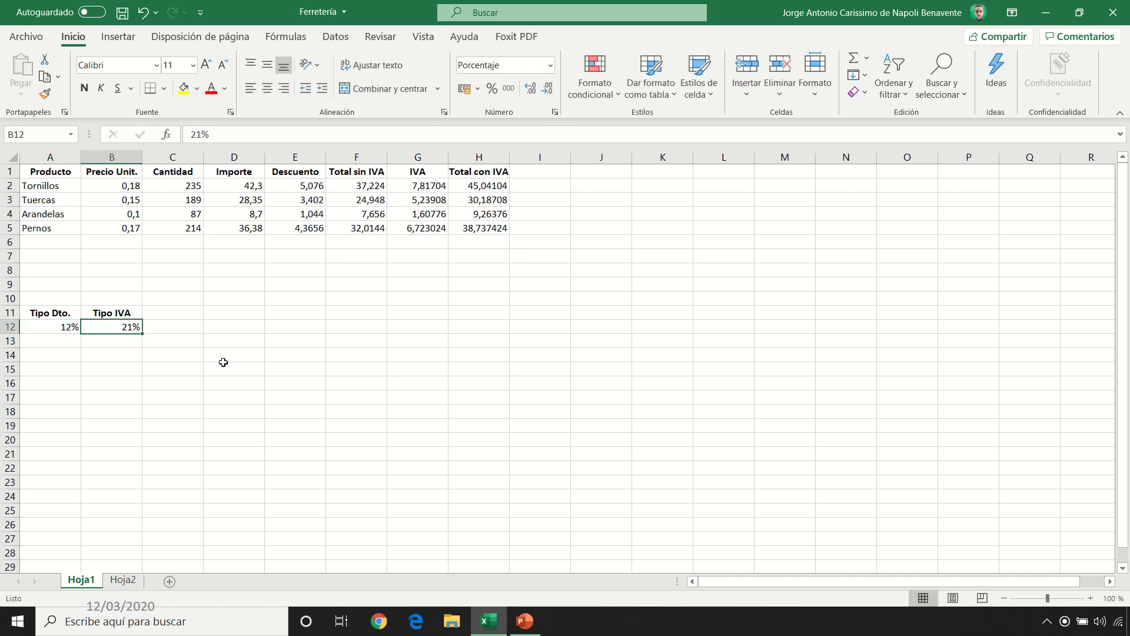
Try IVA rates of 16% and 25% in B12, restoring the rate to 21%
text(16)
key(Return)
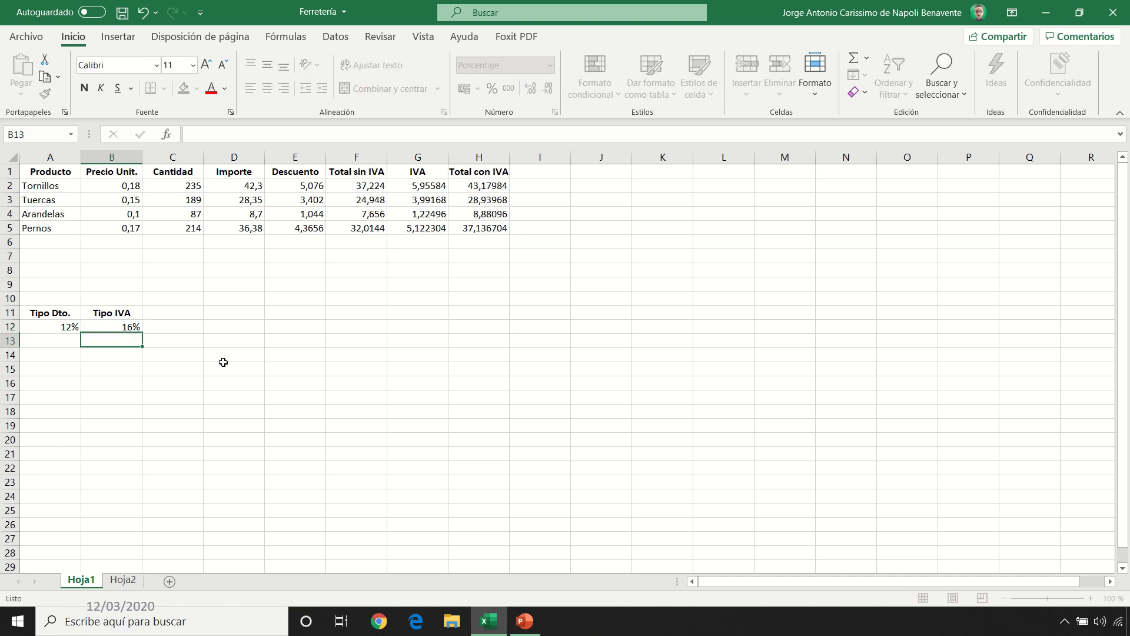
key(Up)
text(25)
key(Return)
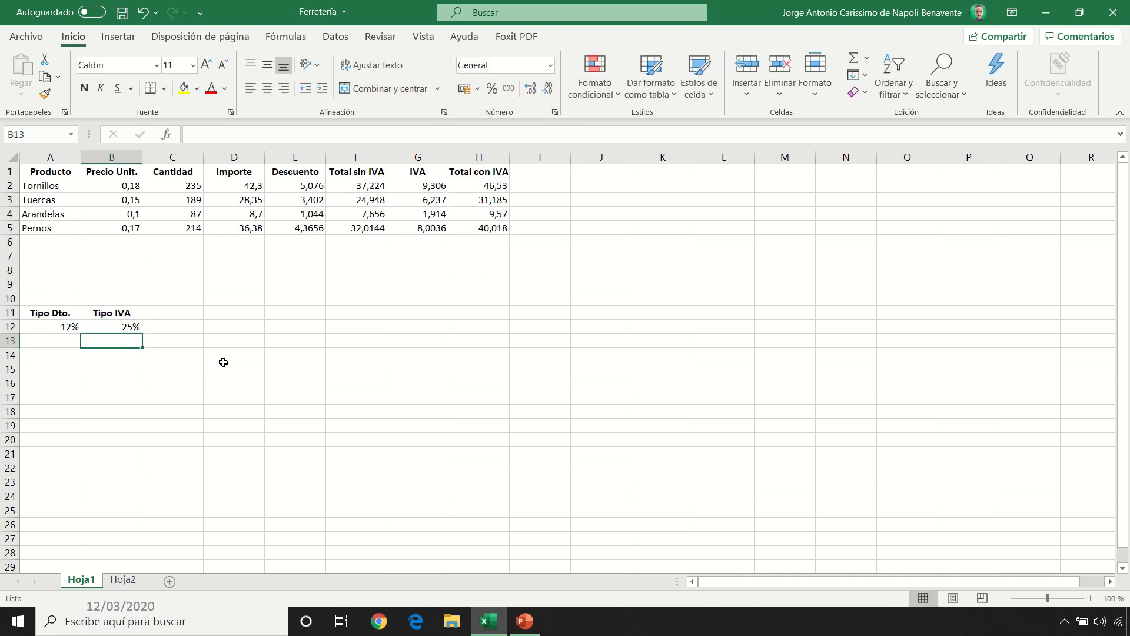
key(Up)
text(21)
key(Up)
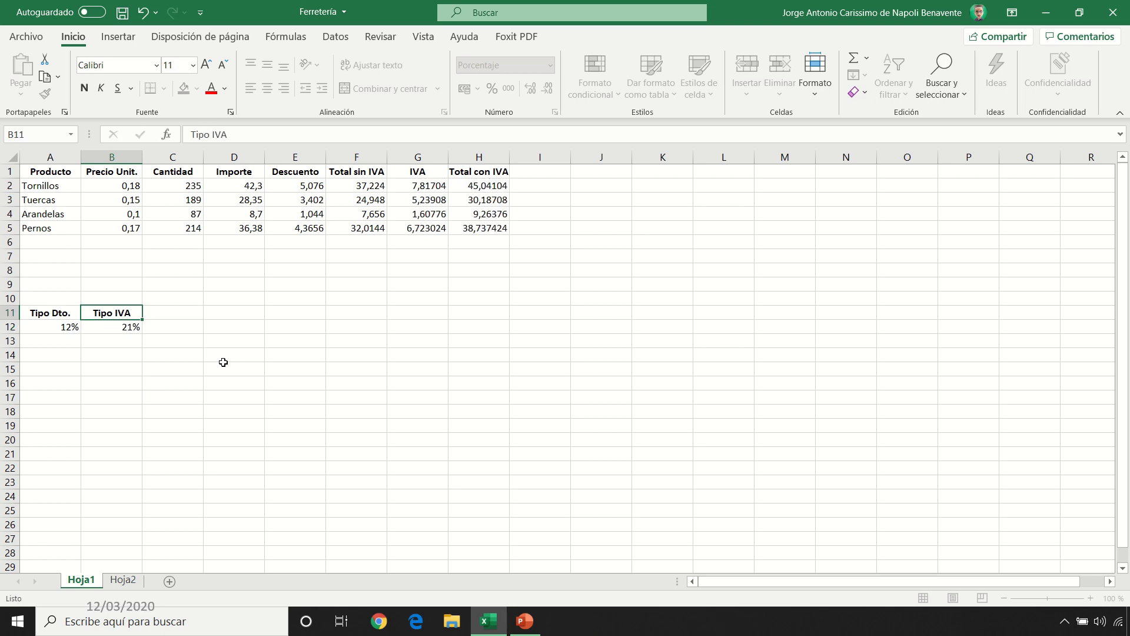
key(Up)
key(Up)
Review the Precio Unit., Importe, Total sin IVA and IVA columns and the cell references in the H2 formula
click(60, 172)
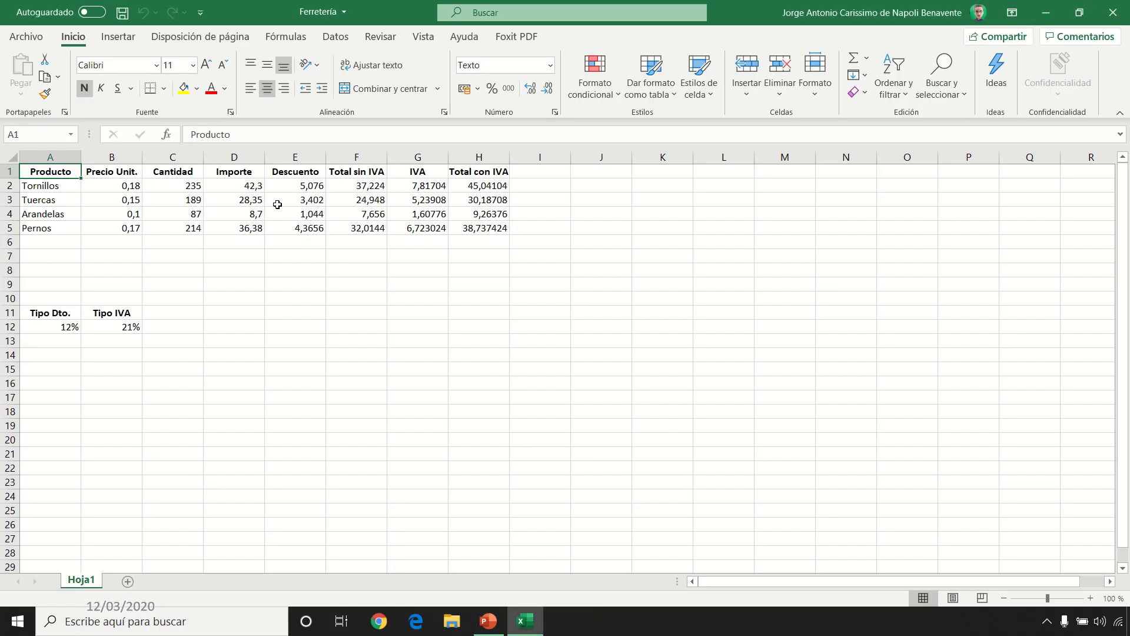
drag(109, 180, 112, 228)
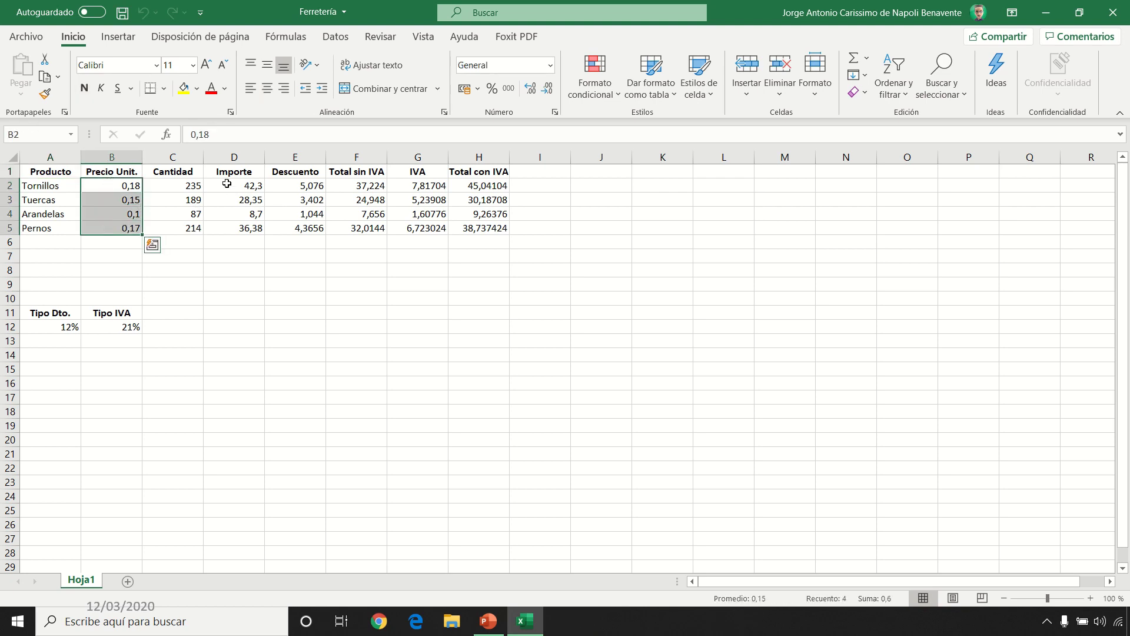
drag(227, 185, 242, 227)
drag(338, 184, 351, 229)
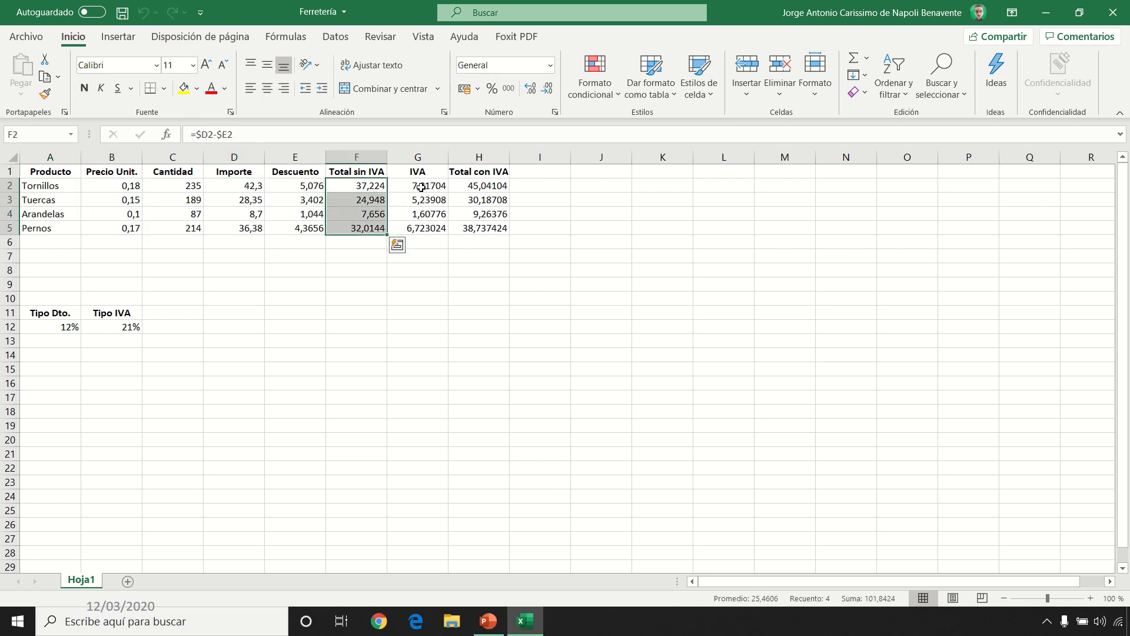
drag(420, 188, 450, 228)
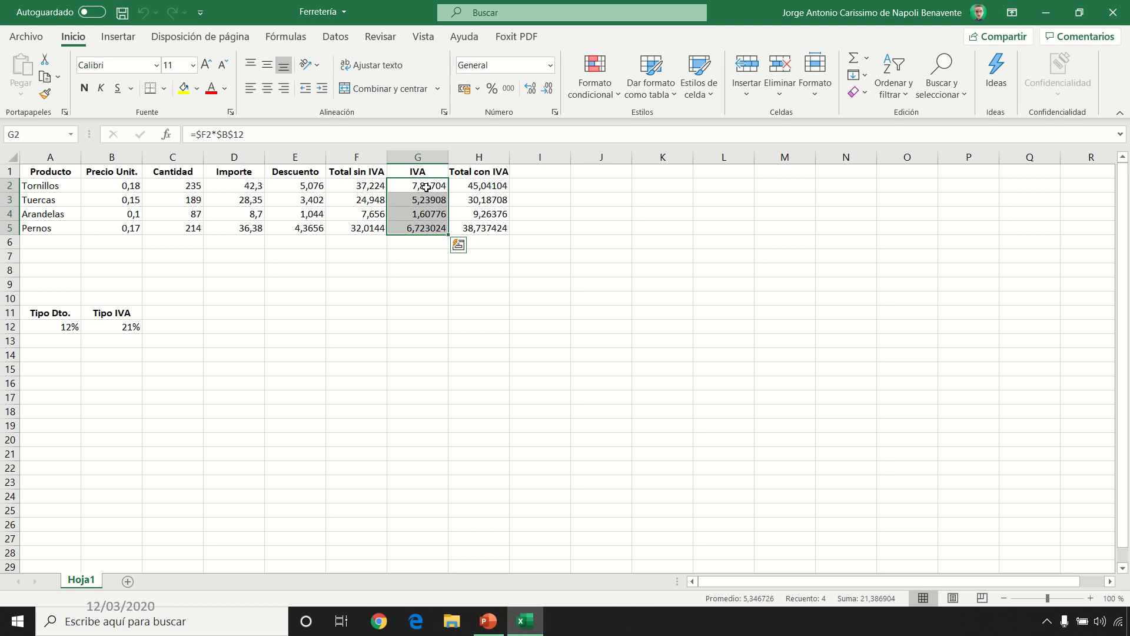
double_click(464, 186)
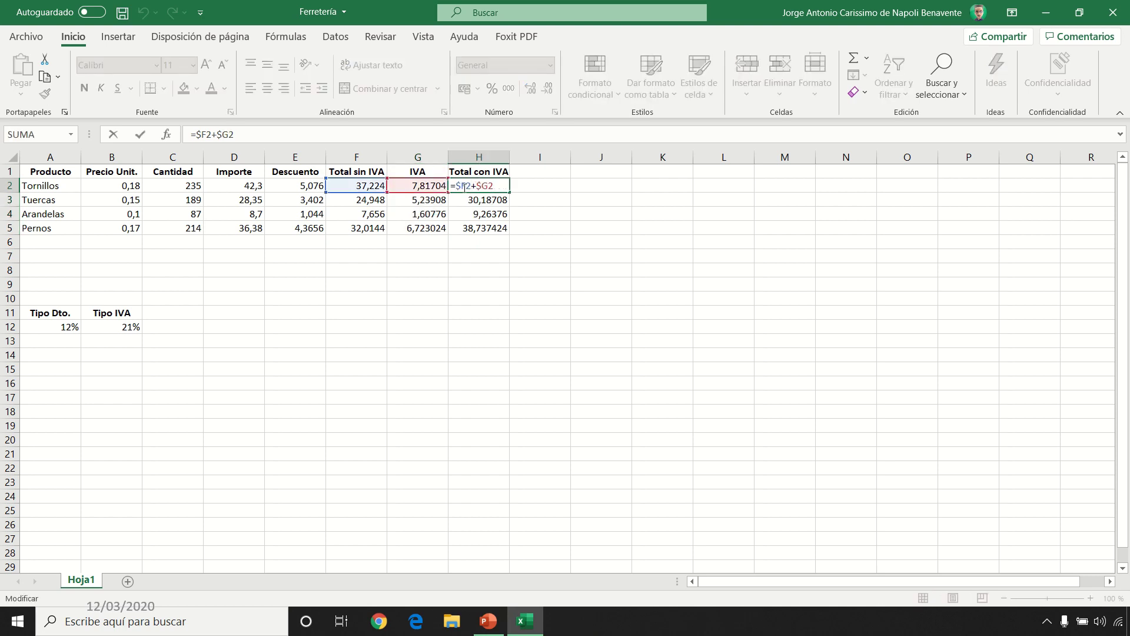
key(Escape)
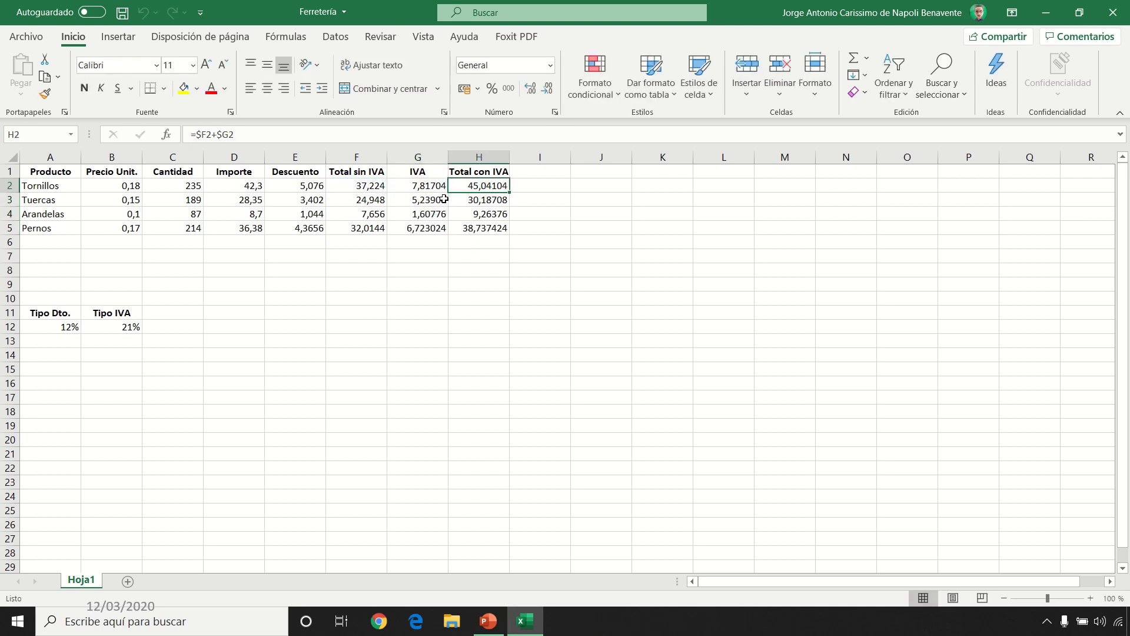
click(59, 173)
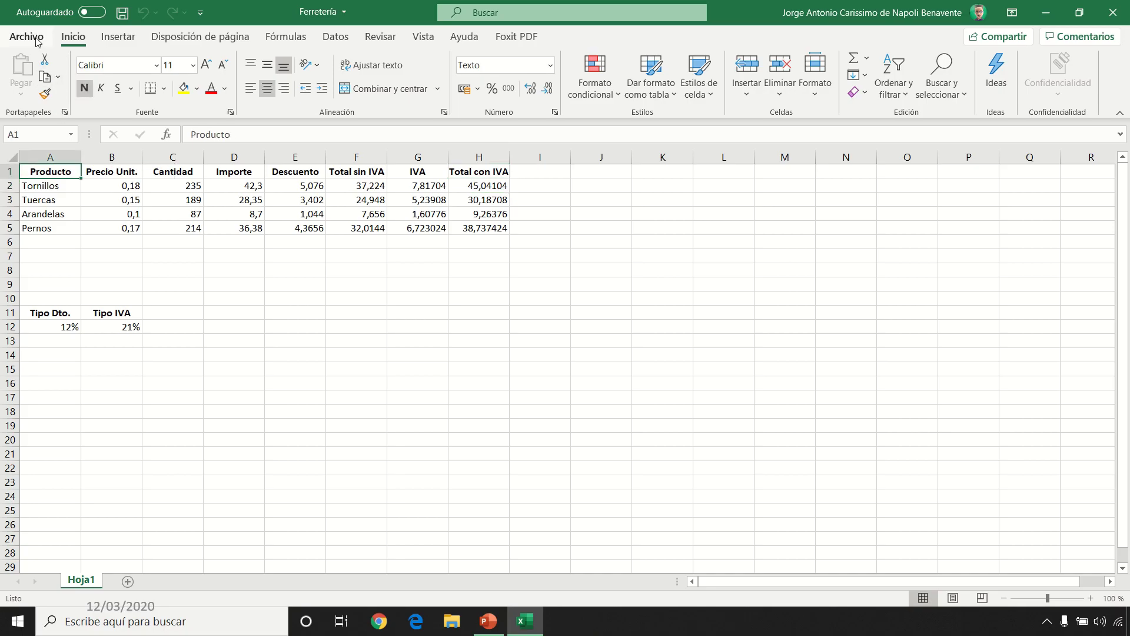
Create a new blank workbook and enter X in A1 as the table's corner heading
click(36, 40)
click(212, 163)
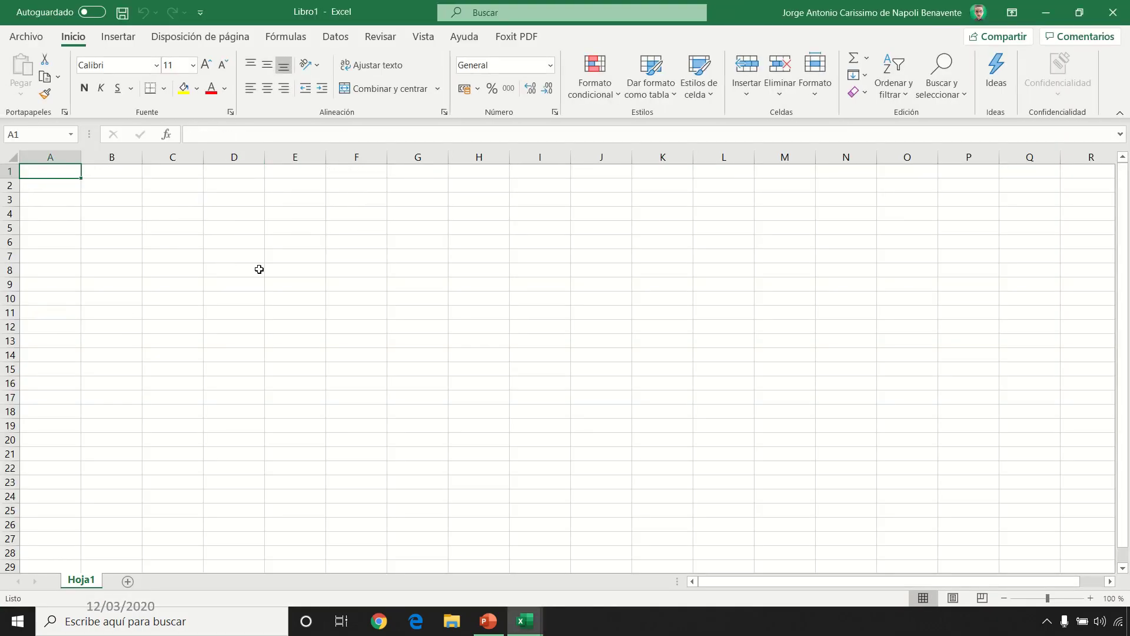
text(X)
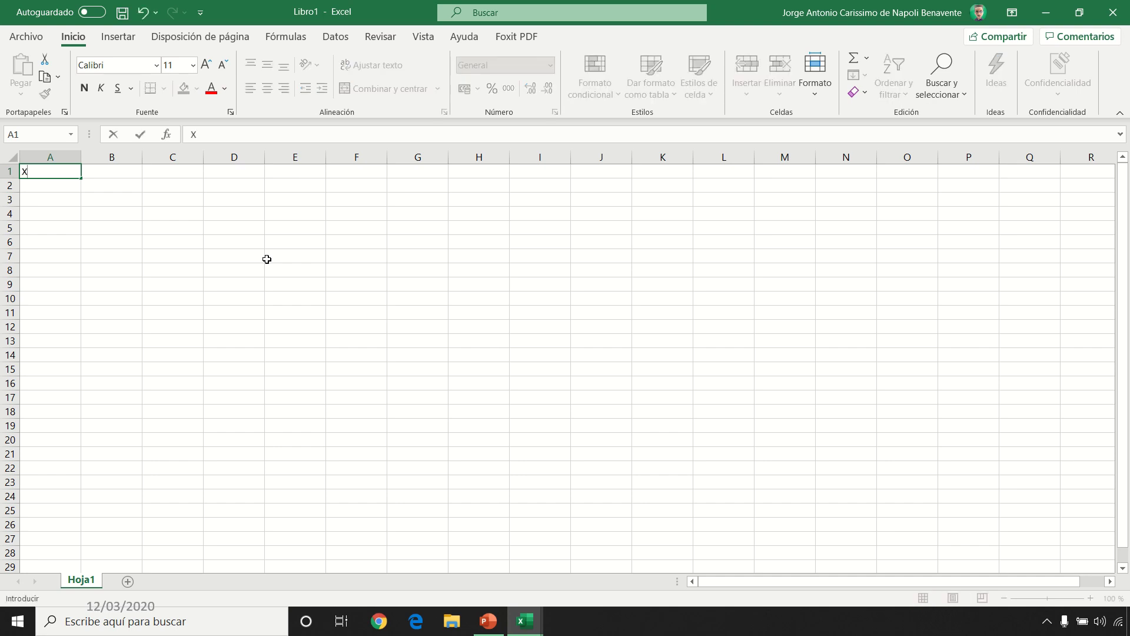
key(Return)
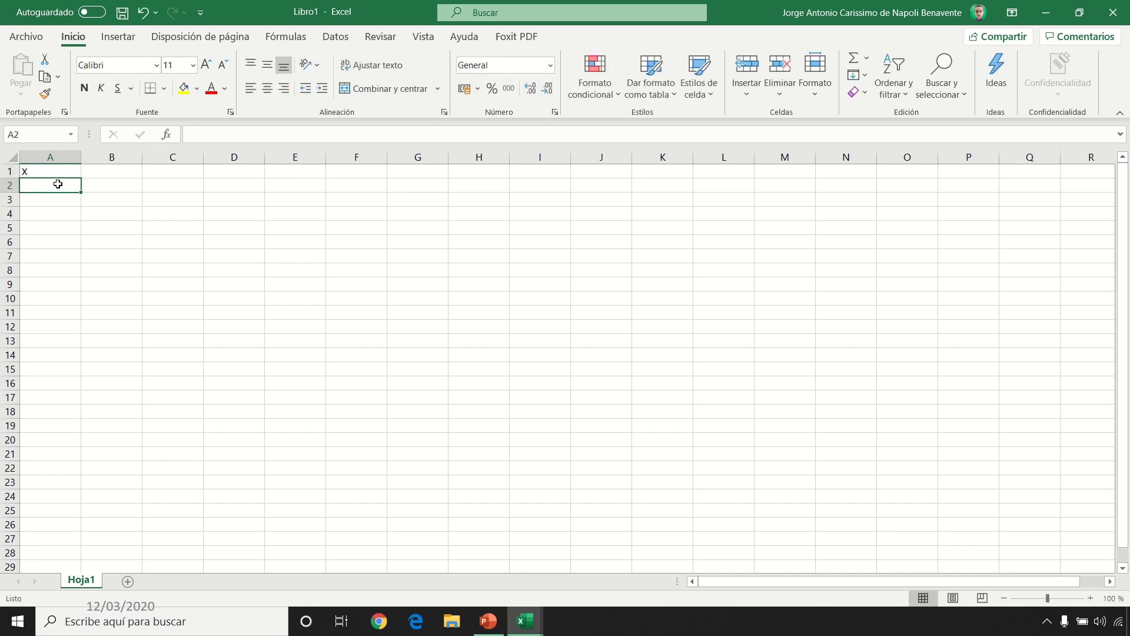
Enter 1 and 2 in A2:A3 and extend the series down to 10 in A11
text(1)
key(Return)
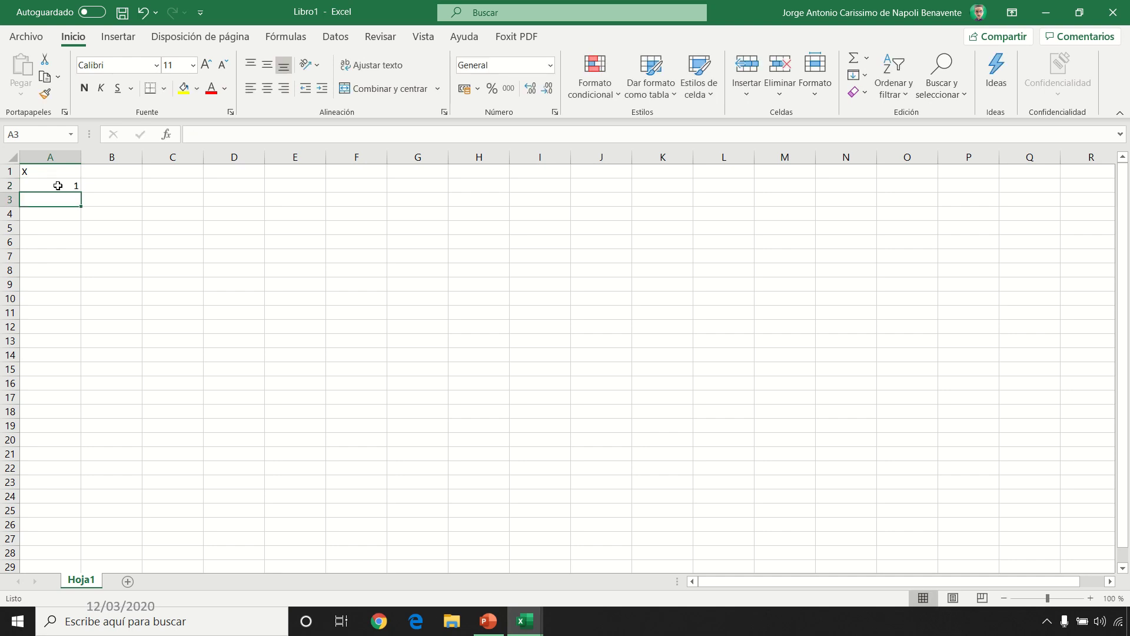
text(2)
key(Return)
drag(57, 186, 59, 201)
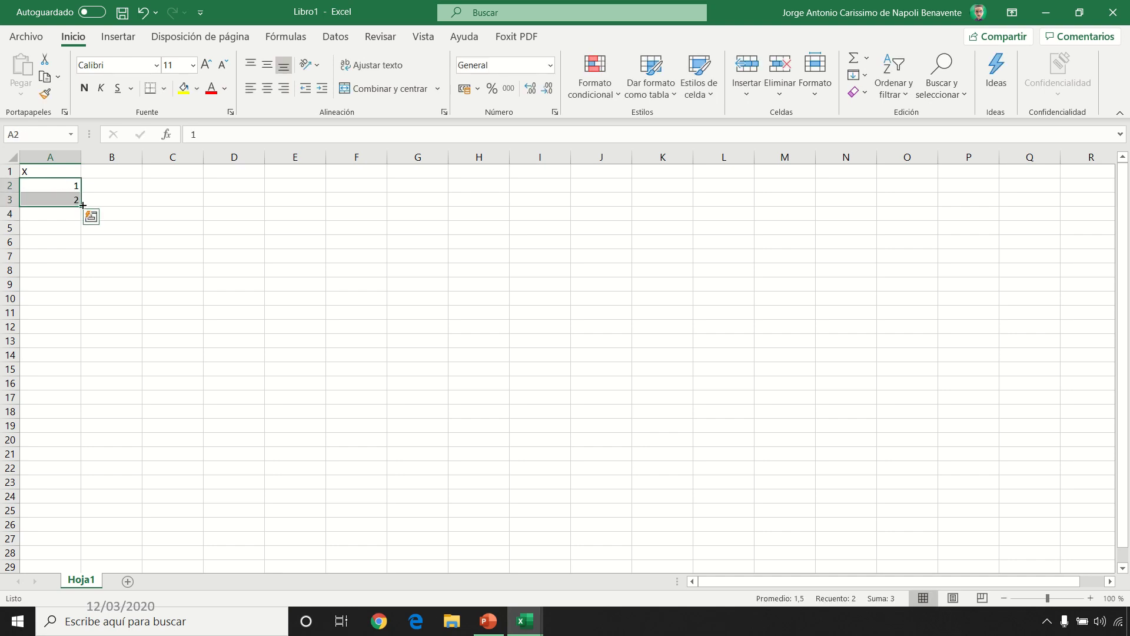
drag(82, 206, 83, 319)
Enter 1 and 2 in B1:C1 and extend the series across to 10 in K1
click(115, 173)
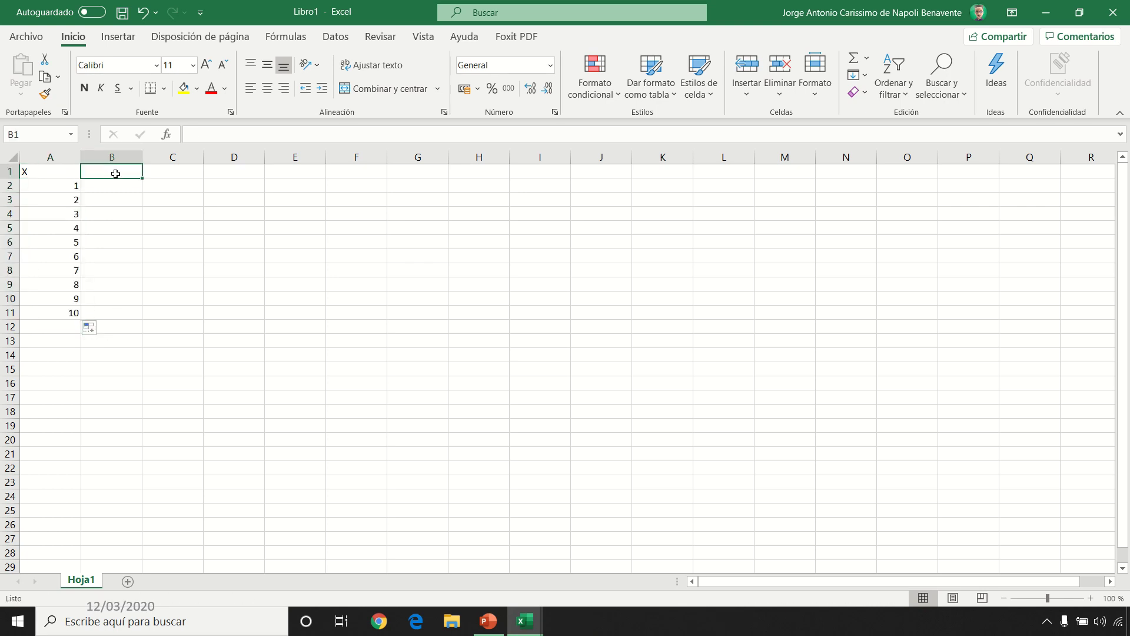
text(1)
click(171, 175)
text(2)
key(Return)
drag(126, 171, 682, 176)
click(442, 302)
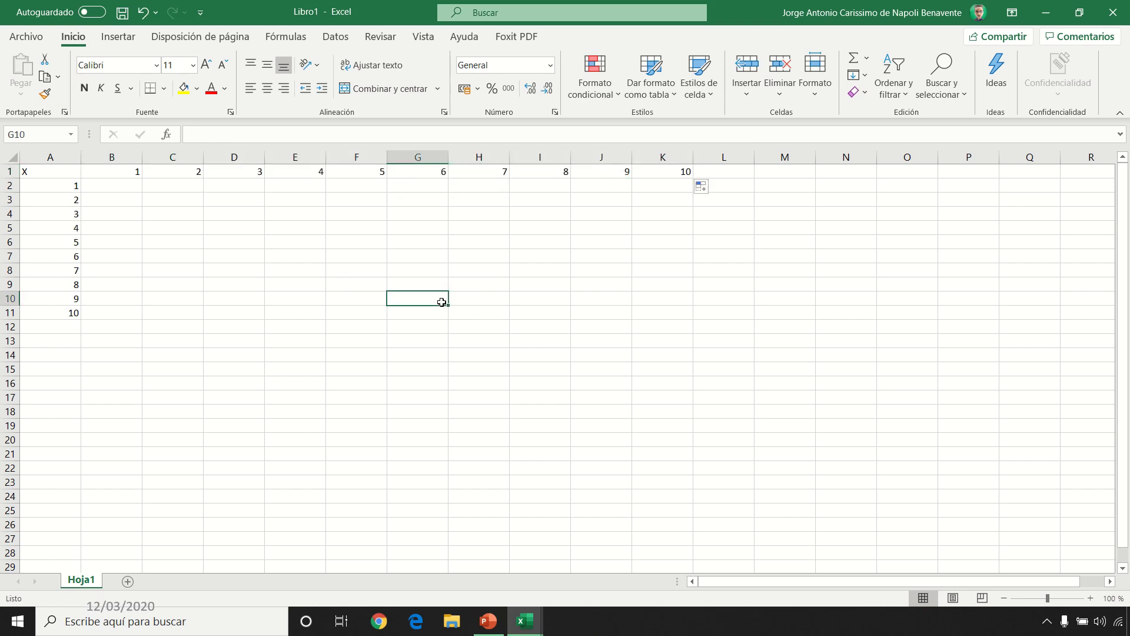
Make column A and row 1 bold and centred
click(50, 156)
ctrl+click(10, 171)
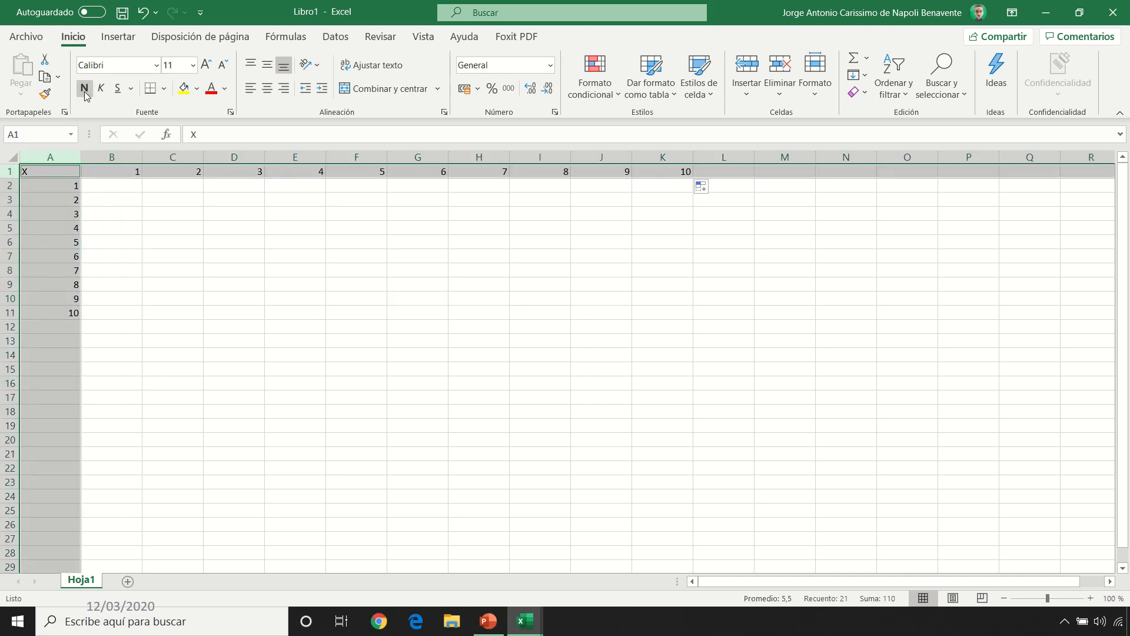
click(84, 91)
click(266, 87)
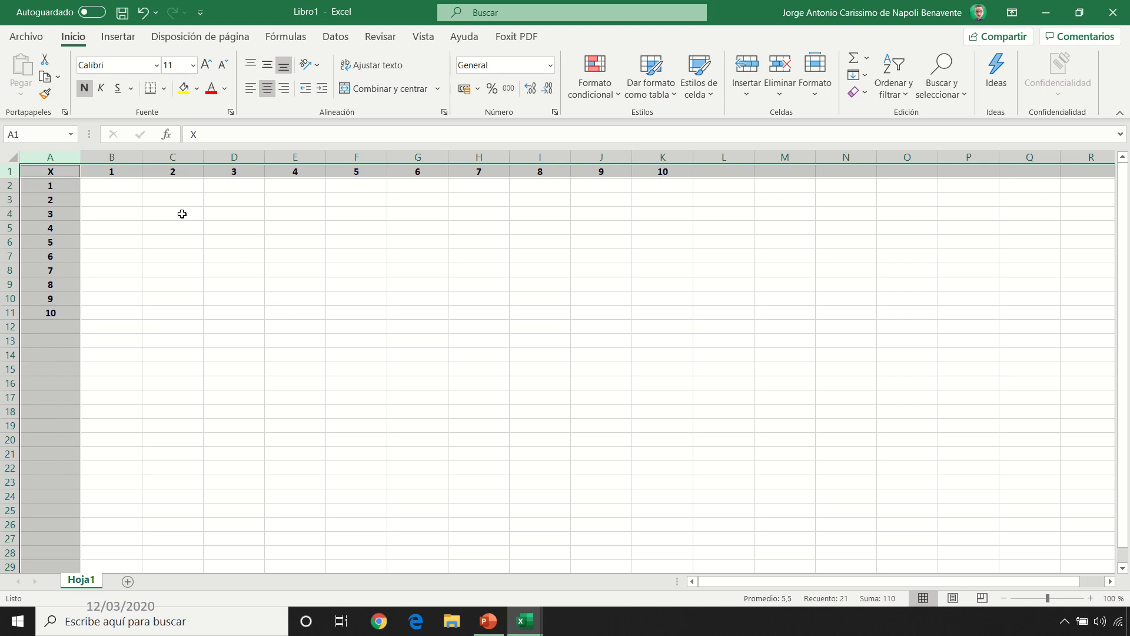
Narrow all the sheet's columns to a uniform width of 4
click(124, 186)
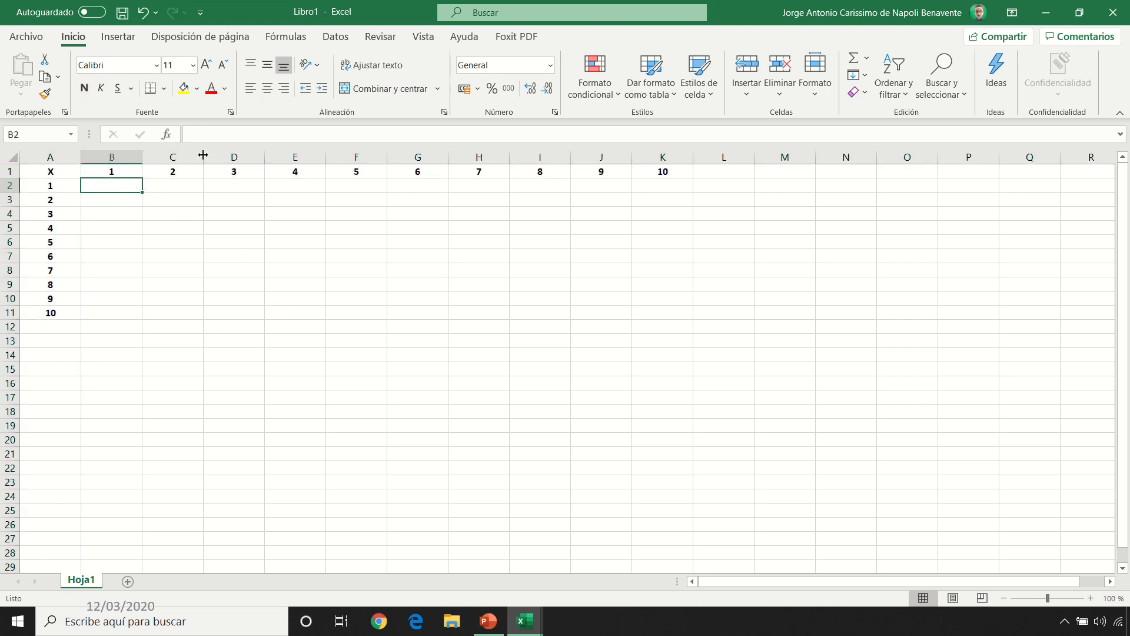
drag(203, 155, 292, 160)
click(13, 158)
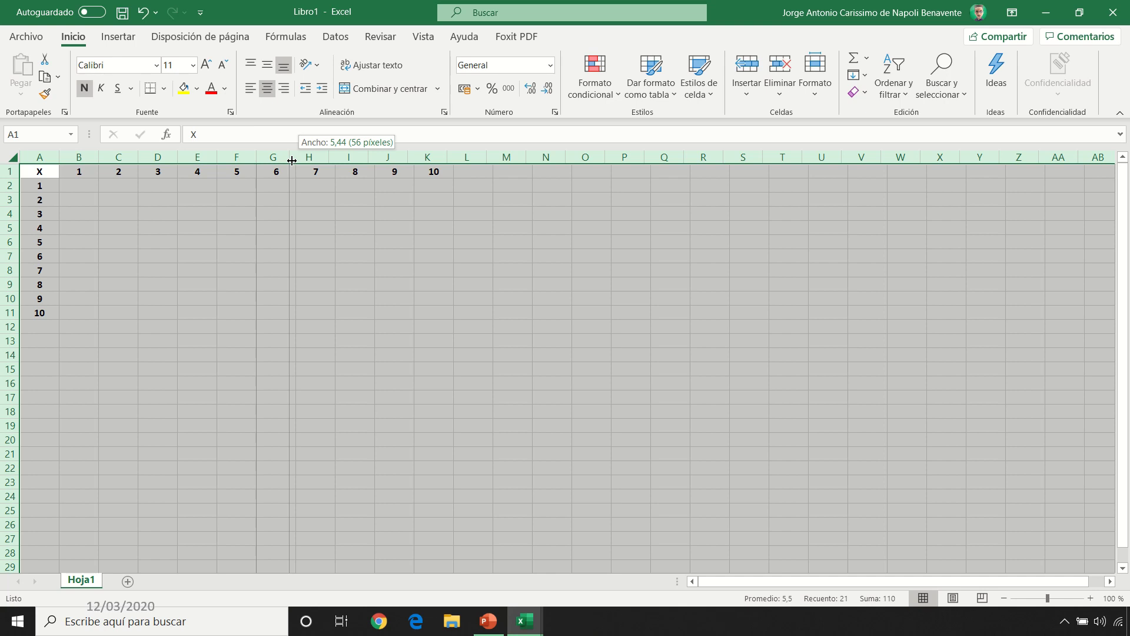
drag(292, 160, 292, 161)
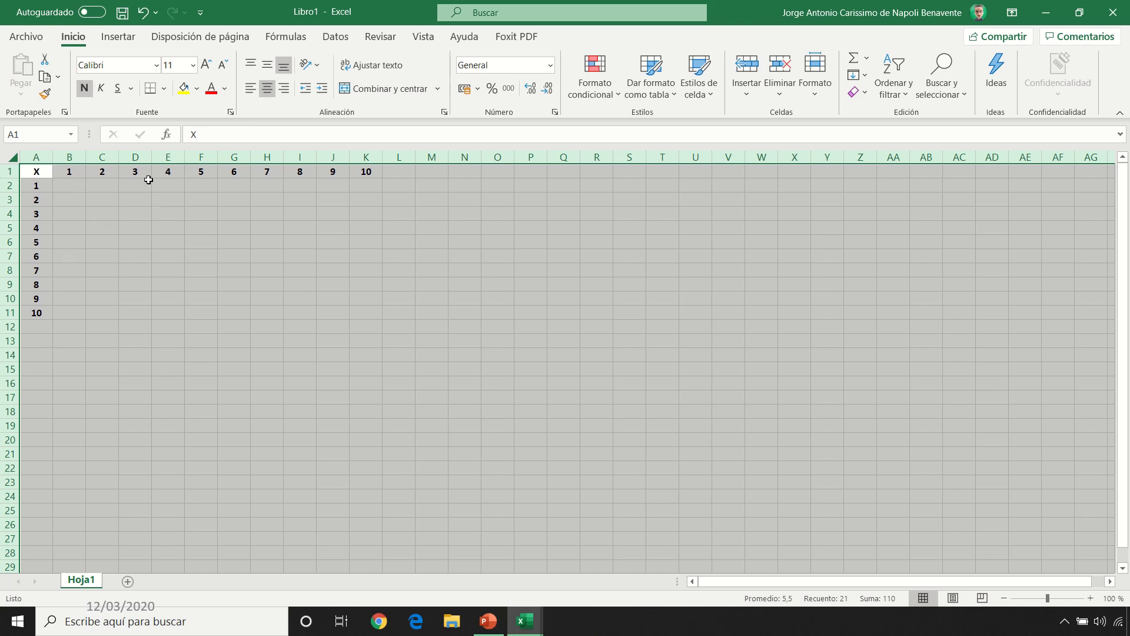
drag(118, 156, 111, 153)
Check the column width value applied to the whole sheet, leaving it as it is
right_click(109, 155)
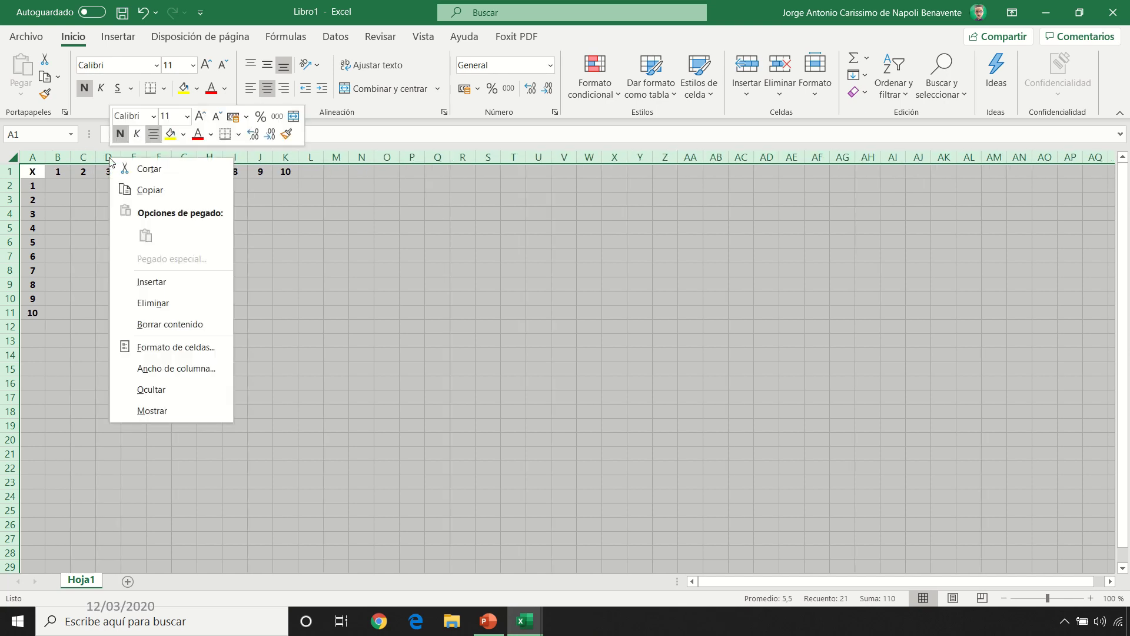
click(172, 367)
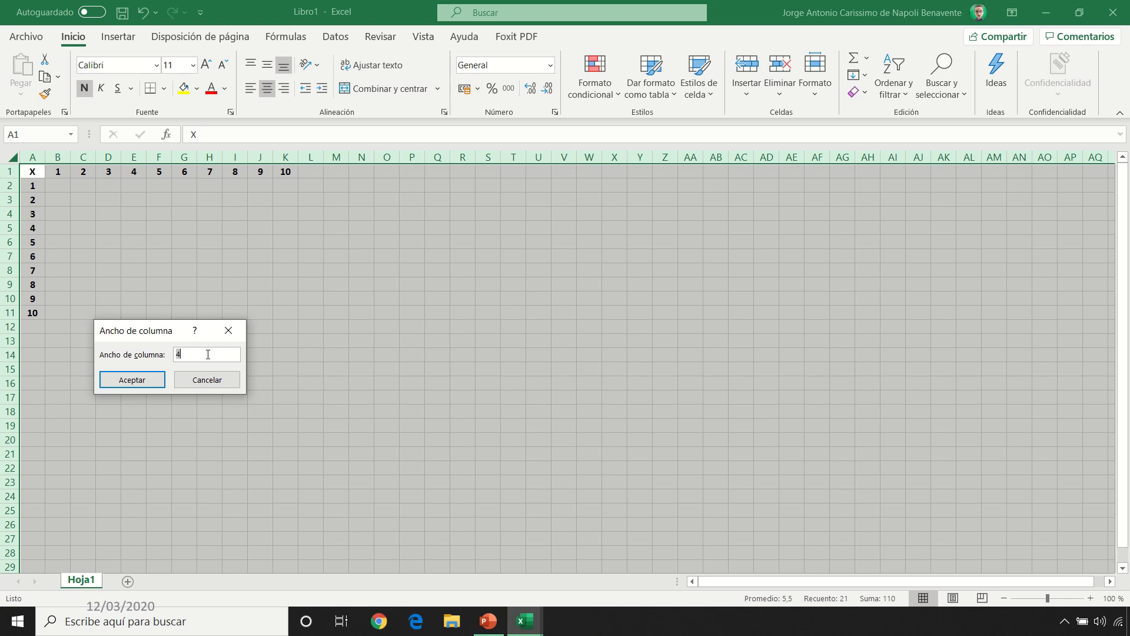
click(207, 381)
click(57, 189)
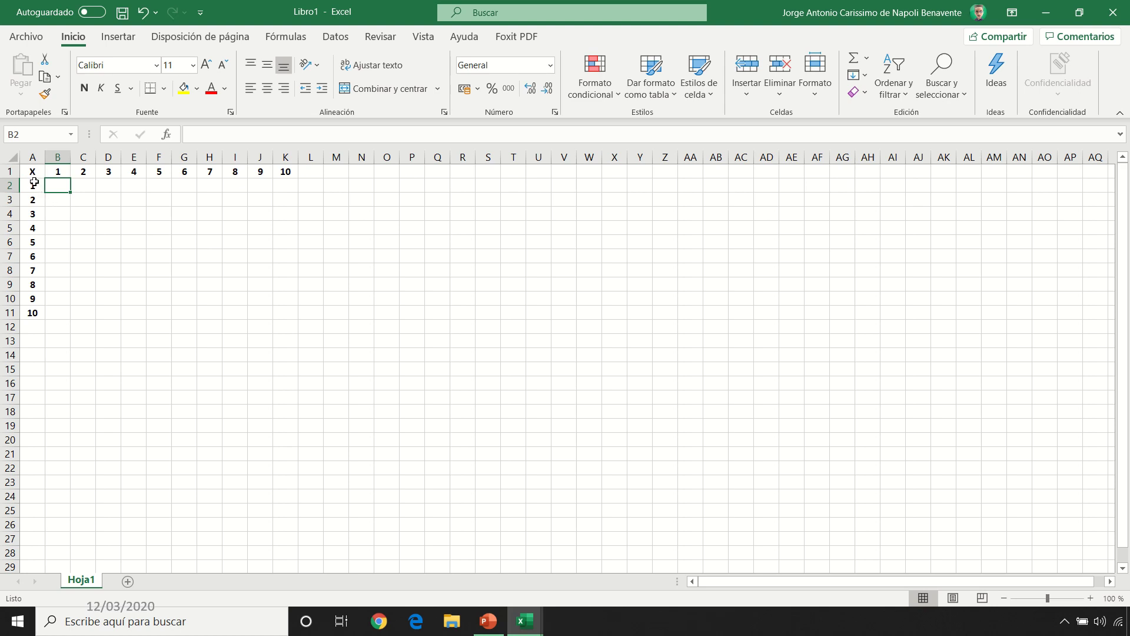
drag(32, 185, 47, 296)
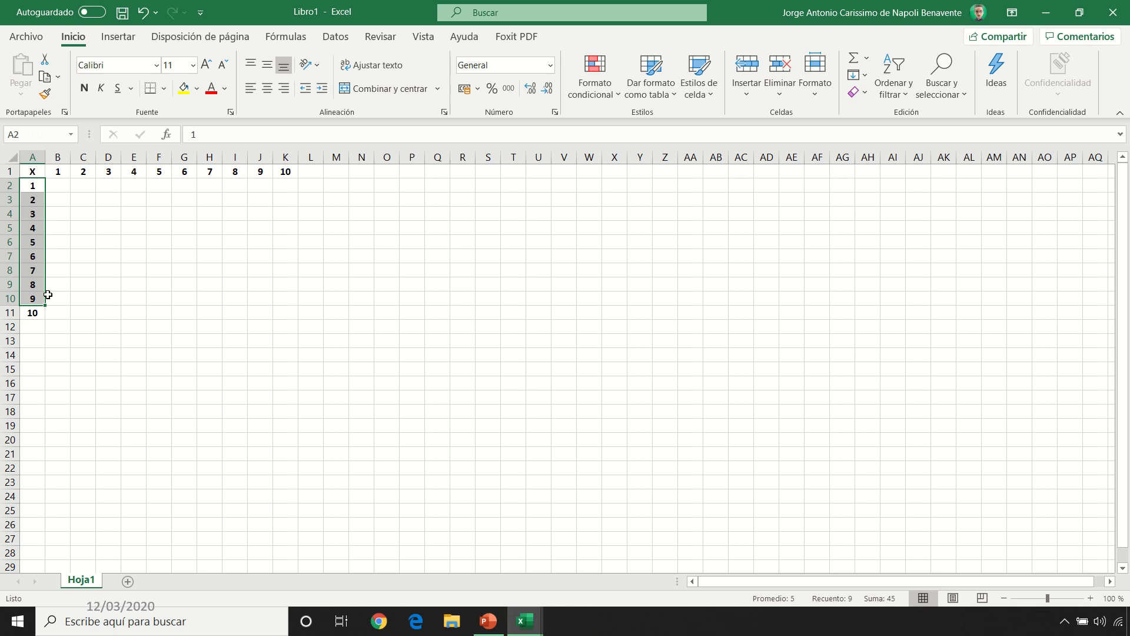
drag(58, 172, 285, 172)
Enter the formula =A2*B1 in cell B2 to multiply the first row header by the first column header
click(64, 187)
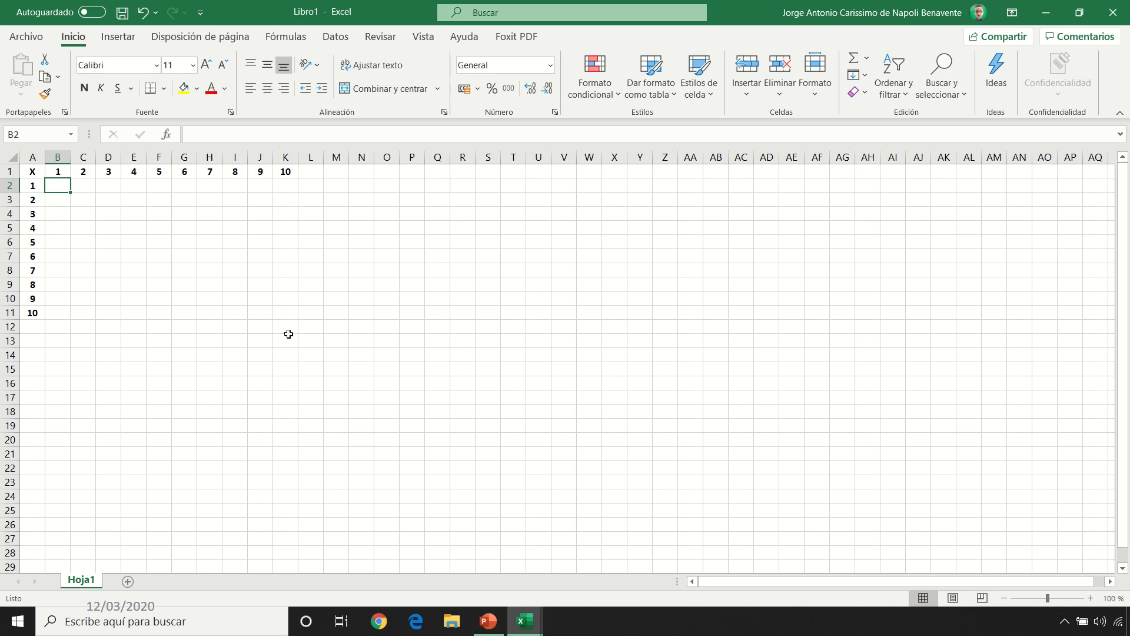
text(=)
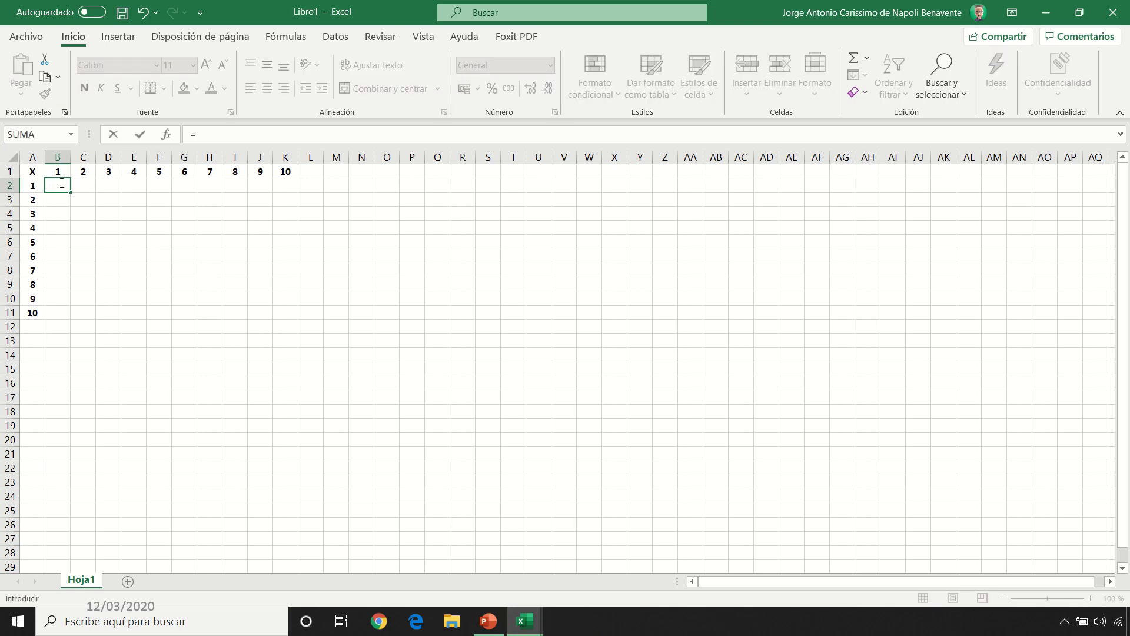
click(33, 186)
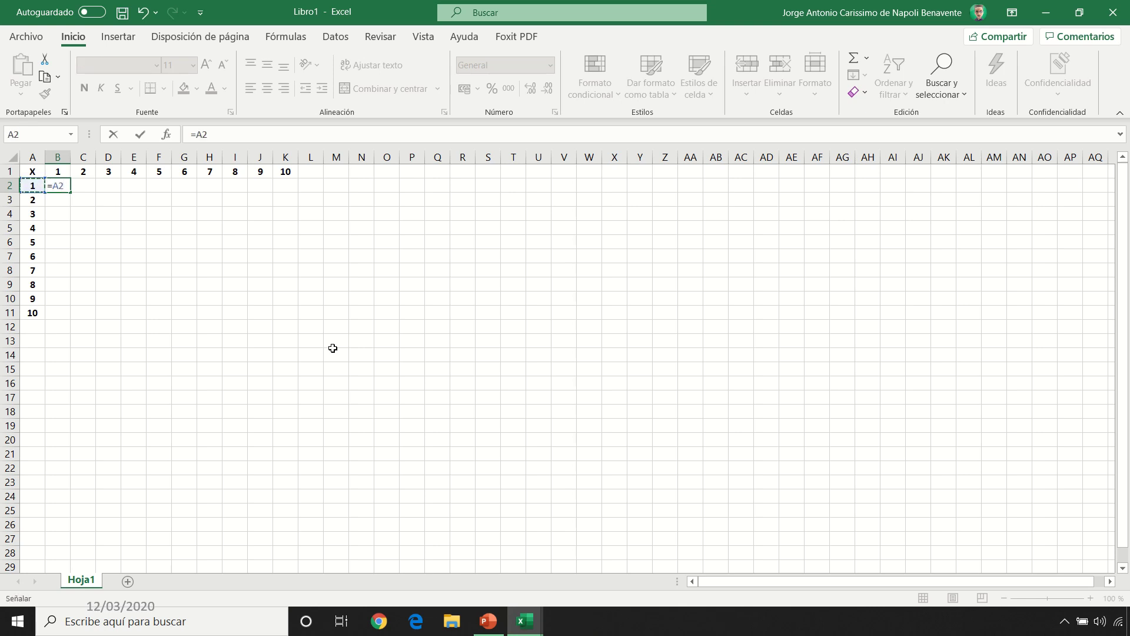
text(*)
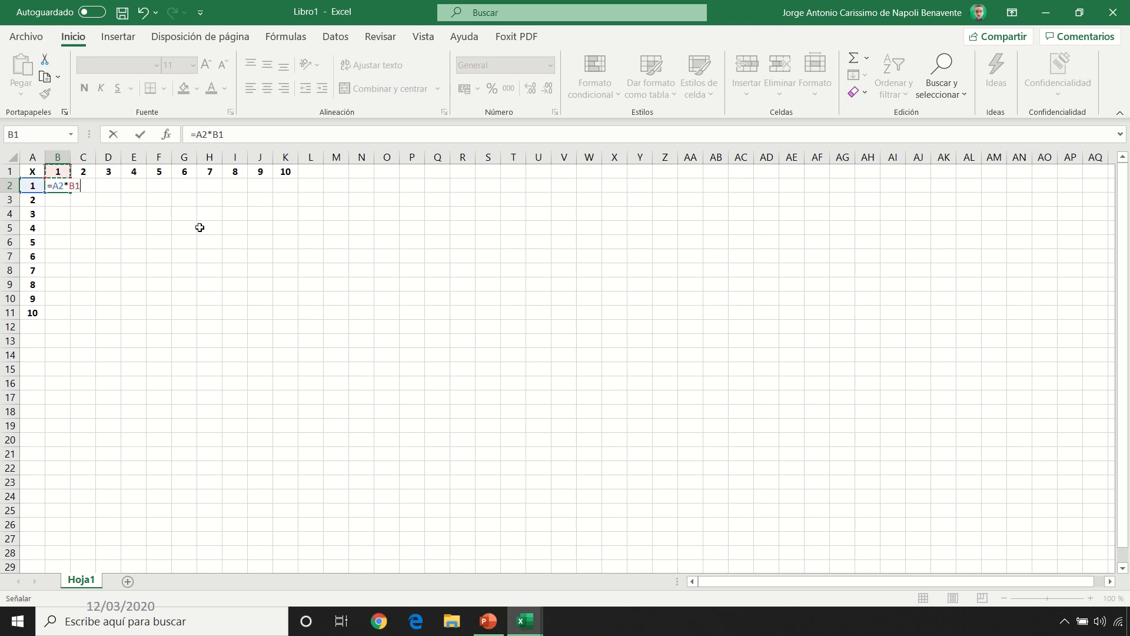
key(Return)
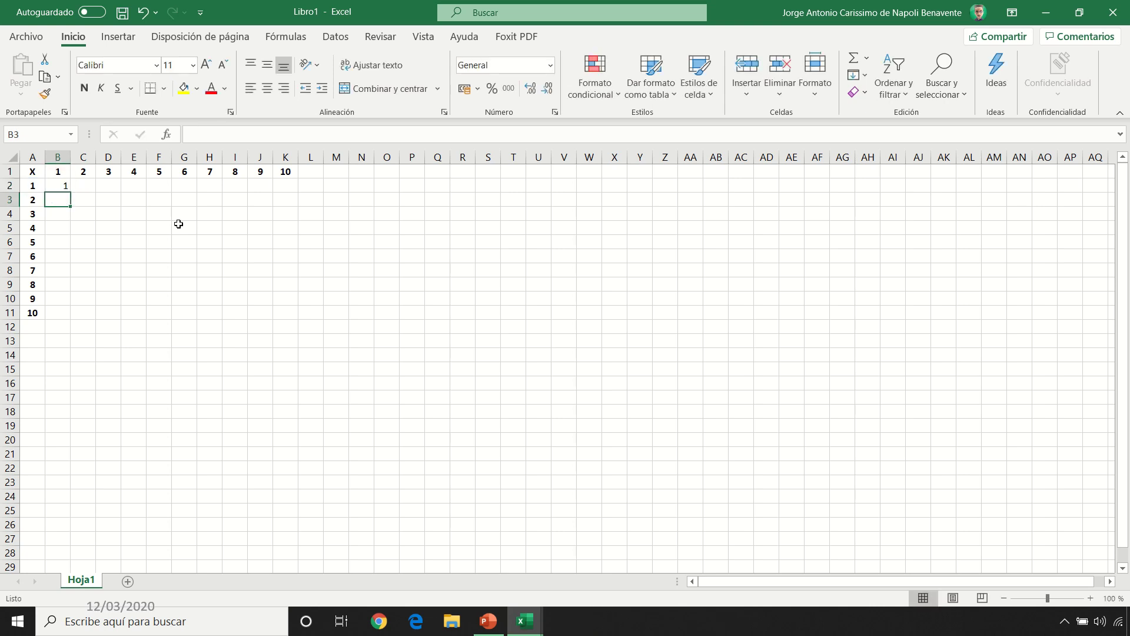
Fill the B2 formula down to B11 and autofit the width of column B
click(60, 186)
drag(71, 192, 71, 318)
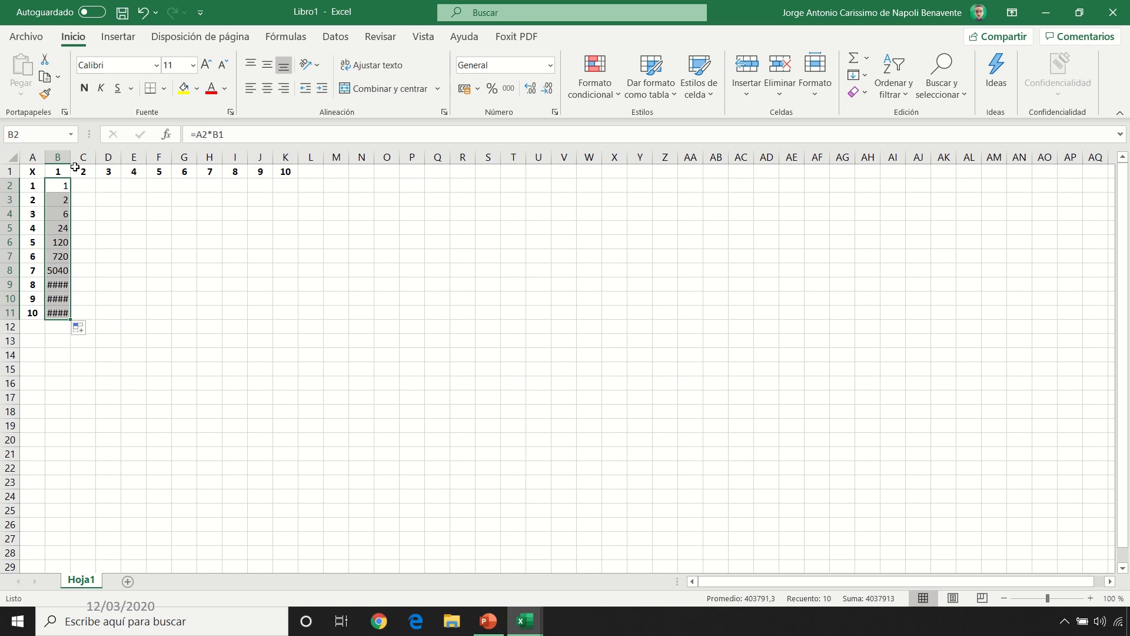
click(105, 295)
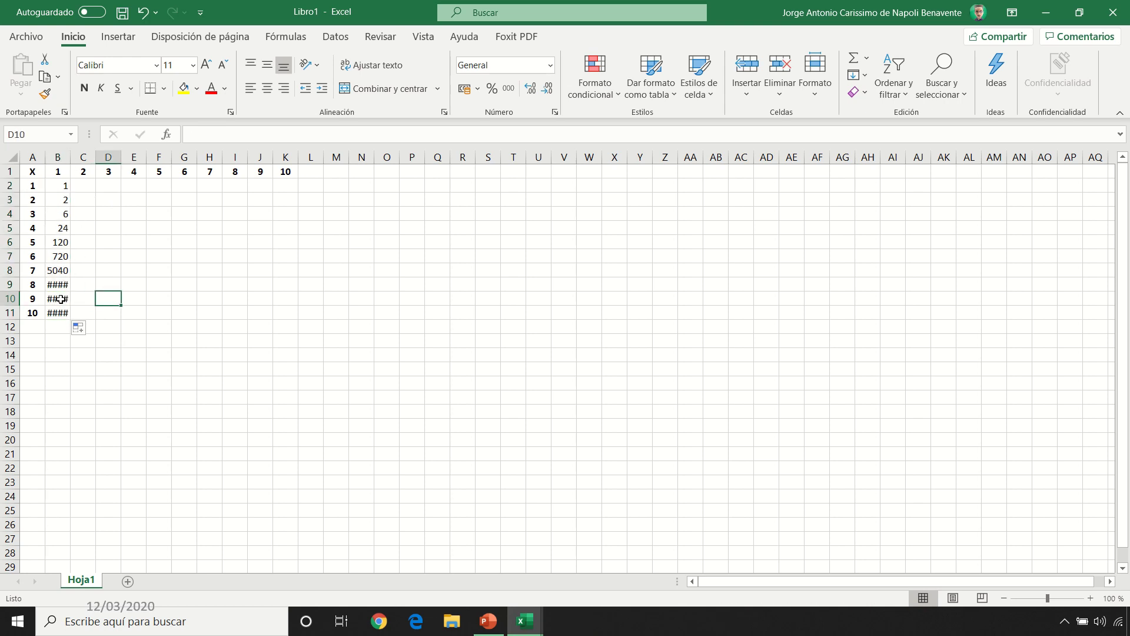
double_click(73, 160)
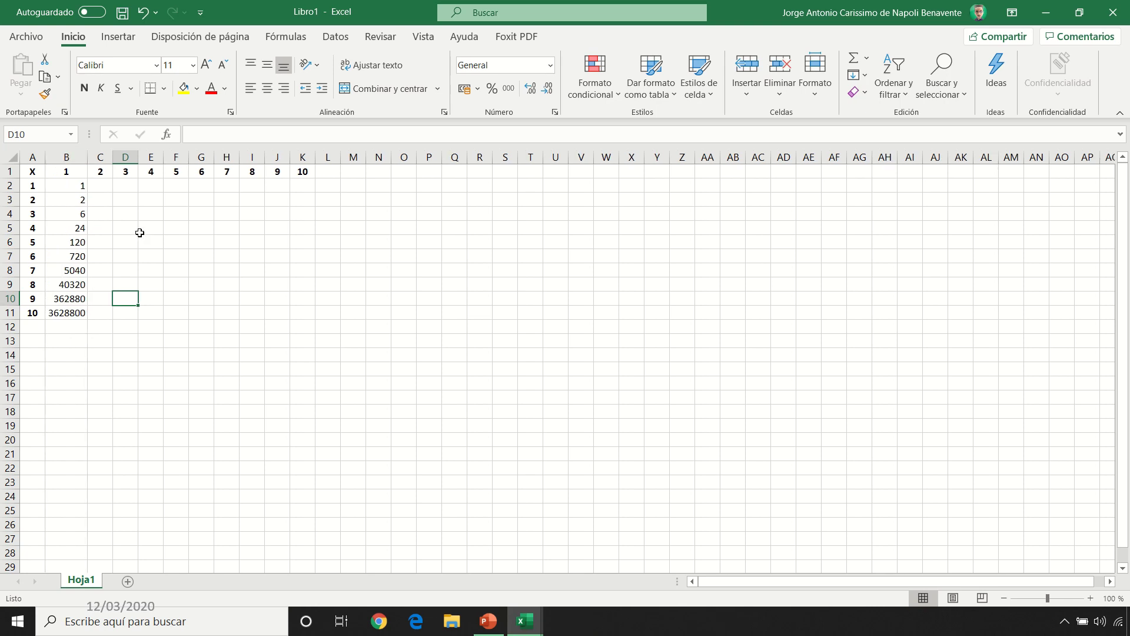
Examine the cell references in the formulas of B2 and B5, leaving them unedited
double_click(73, 190)
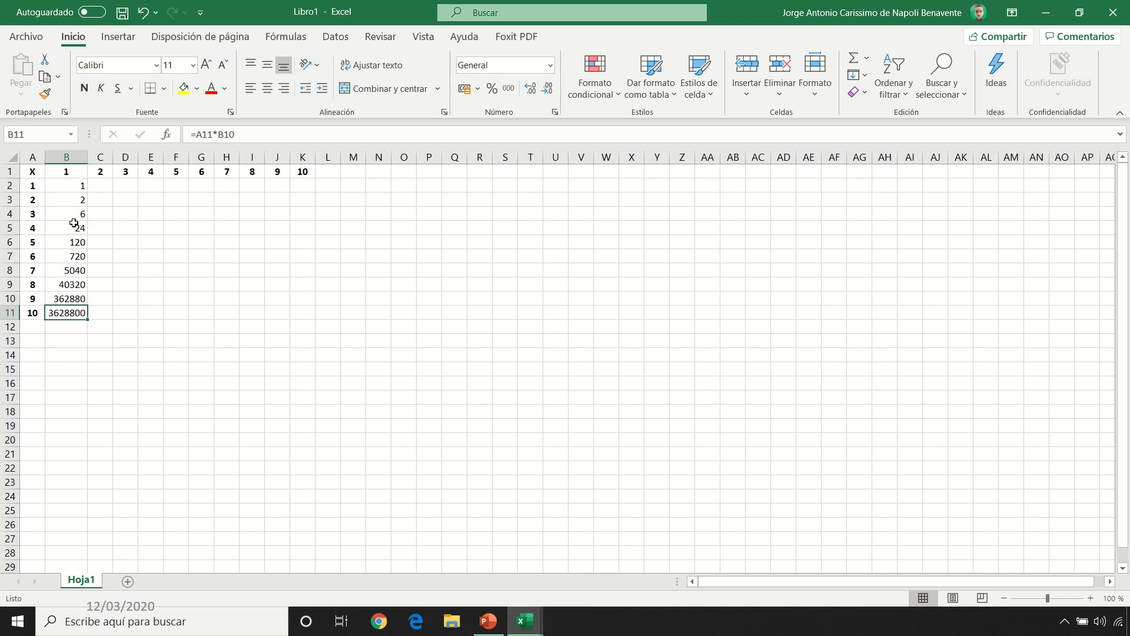
double_click(71, 186)
key(Escape)
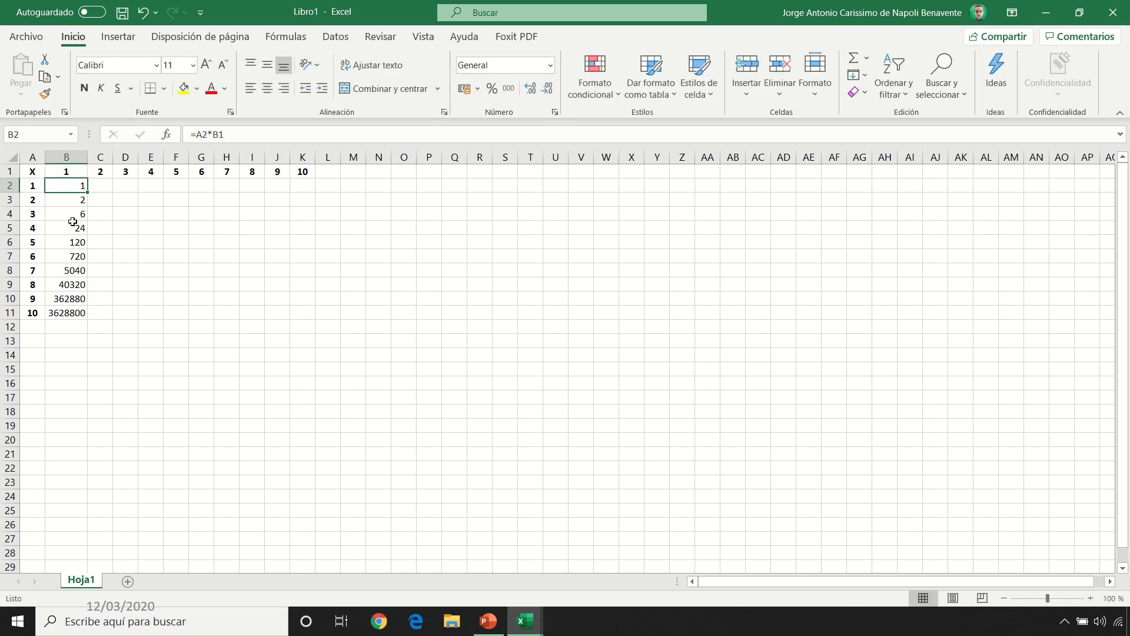
click(74, 227)
double_click(74, 227)
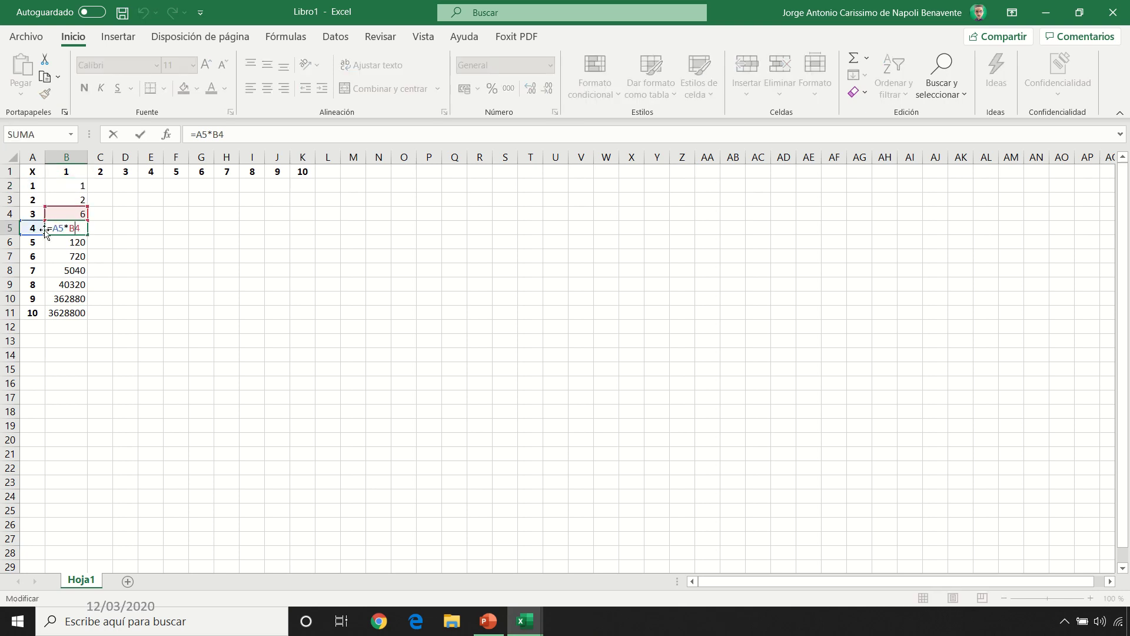
key(Escape)
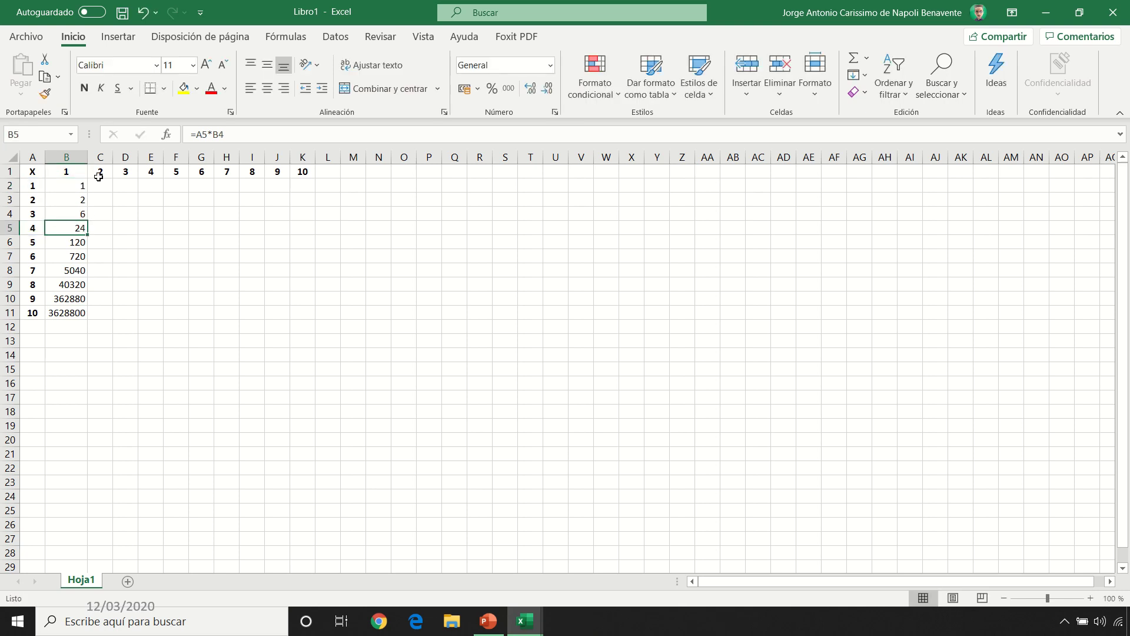
Undo the column B autofit and the formula fill down to B11
key(ctrl+z)
key(ctrl+z)
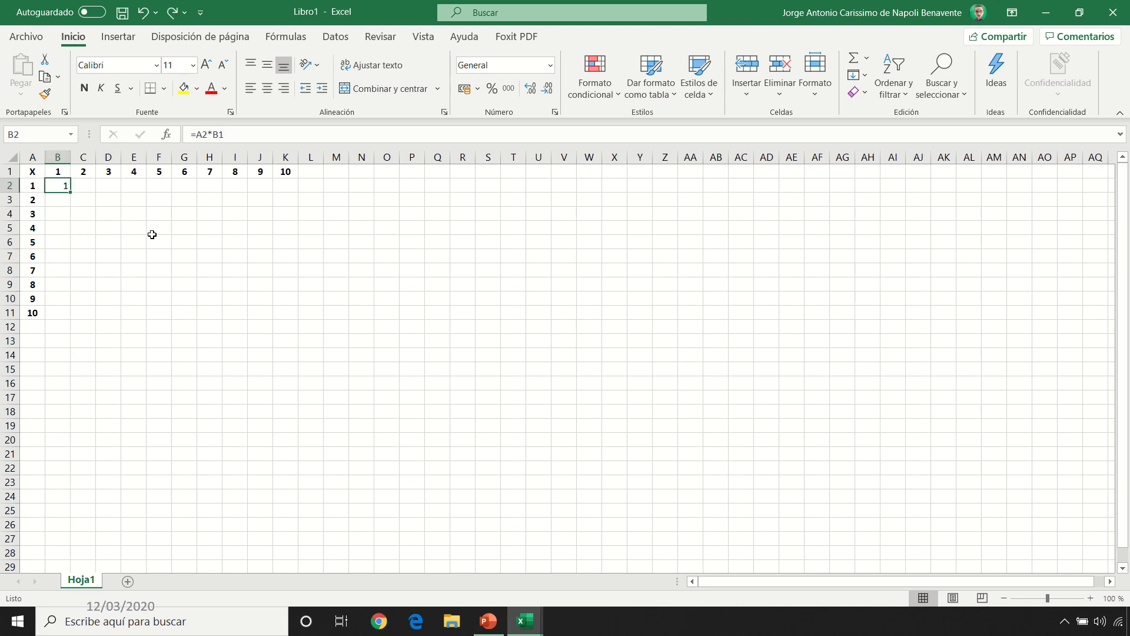
Start a new formula in B2 in place of the existing one, with A2 as its first reference
text(=)
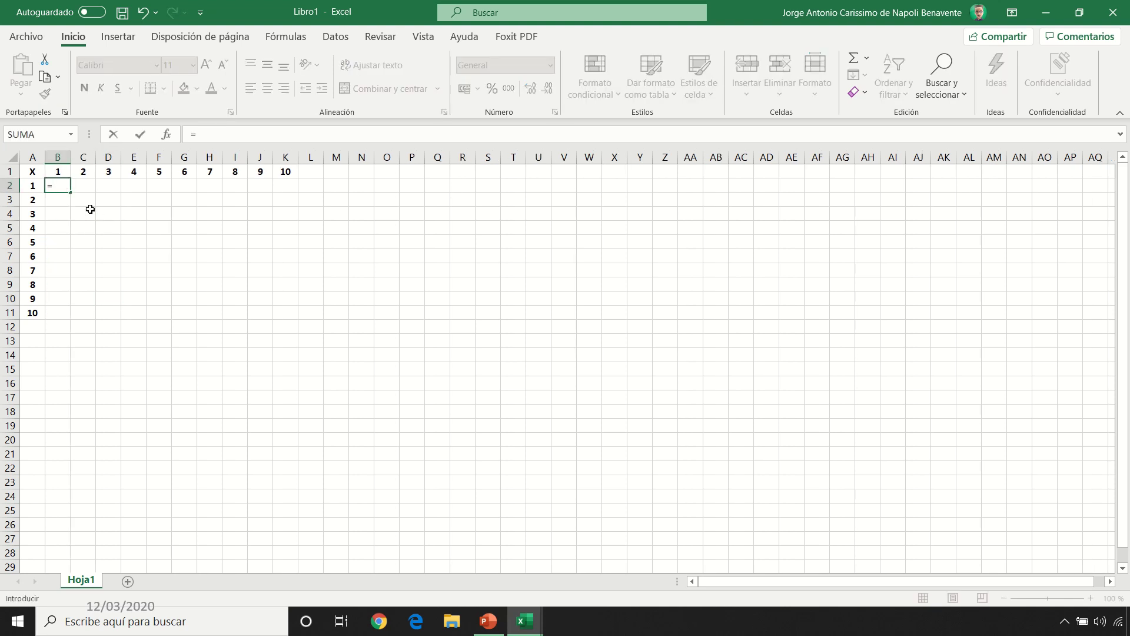
click(38, 185)
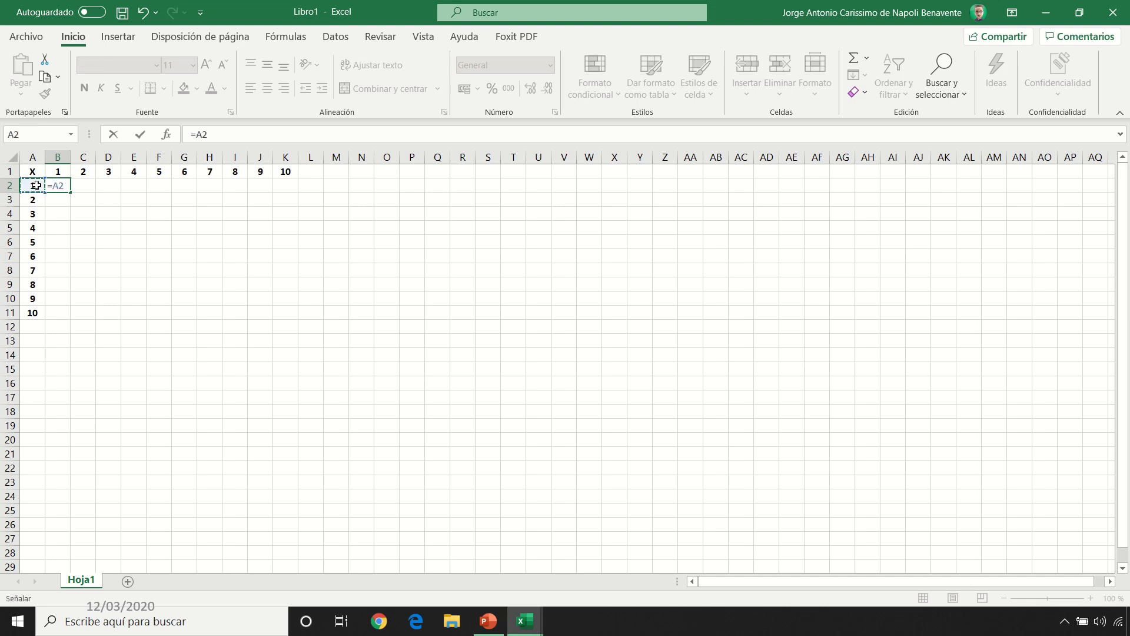
Complete the product formula in B2 as =$A$2*$B$1, with both references fully absolute
key(F4)
text(*)
click(57, 172)
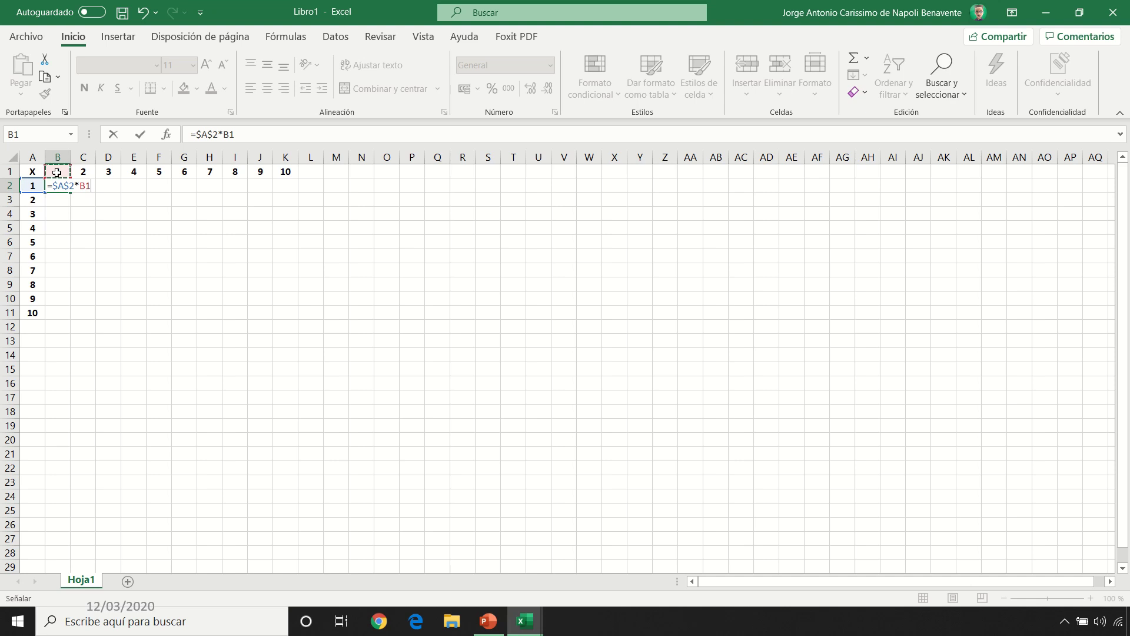
key(F4)
key(Return)
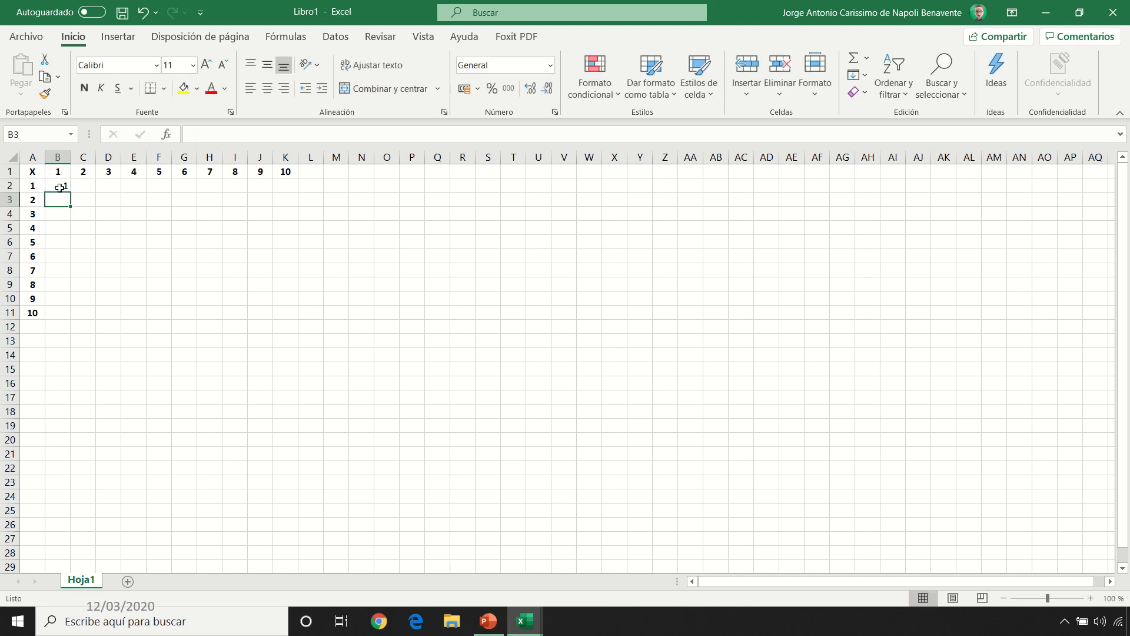
Fill the B2 formula down to B11 and inspect the copied formula in B6
click(60, 188)
double_click(70, 193)
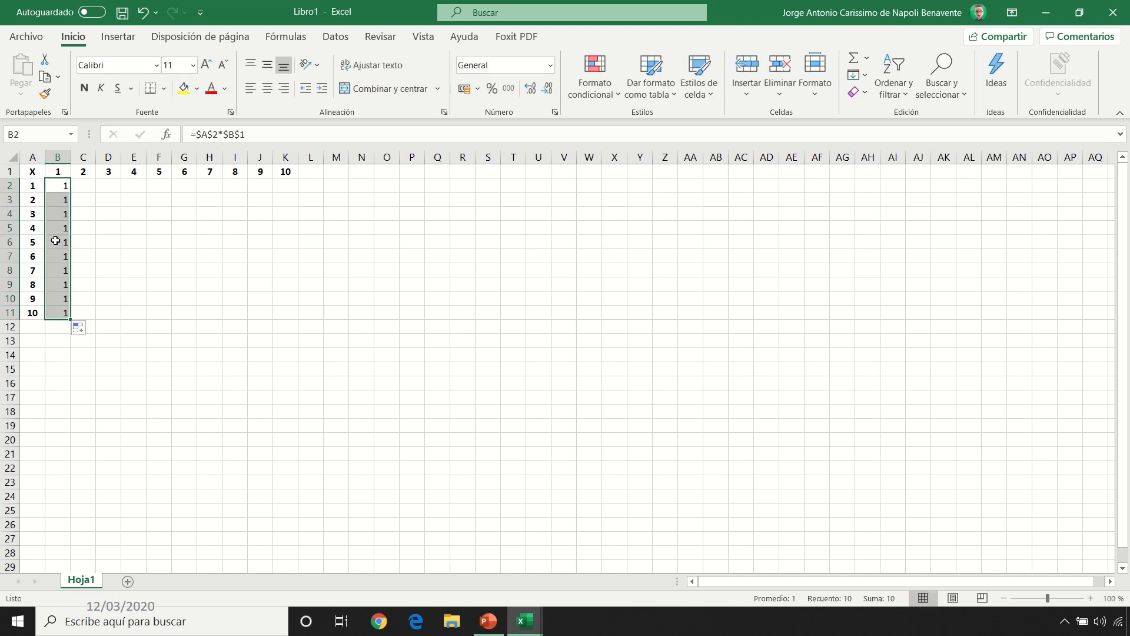
double_click(56, 242)
key(Escape)
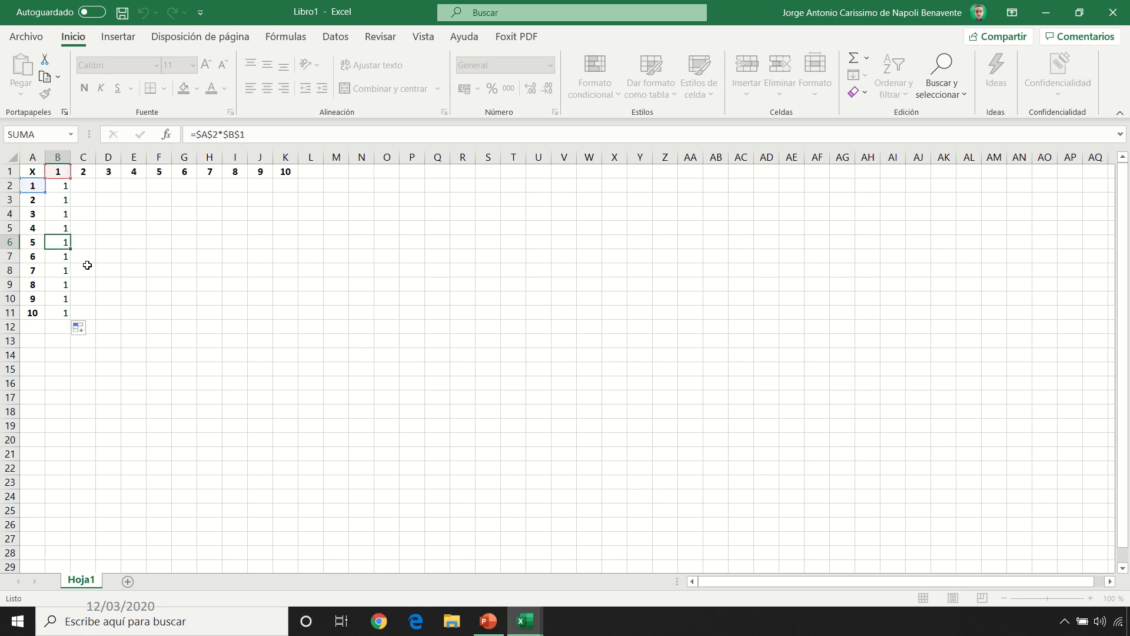
Clear the formulas from B2:B11
drag(63, 185, 56, 313)
key(Delete)
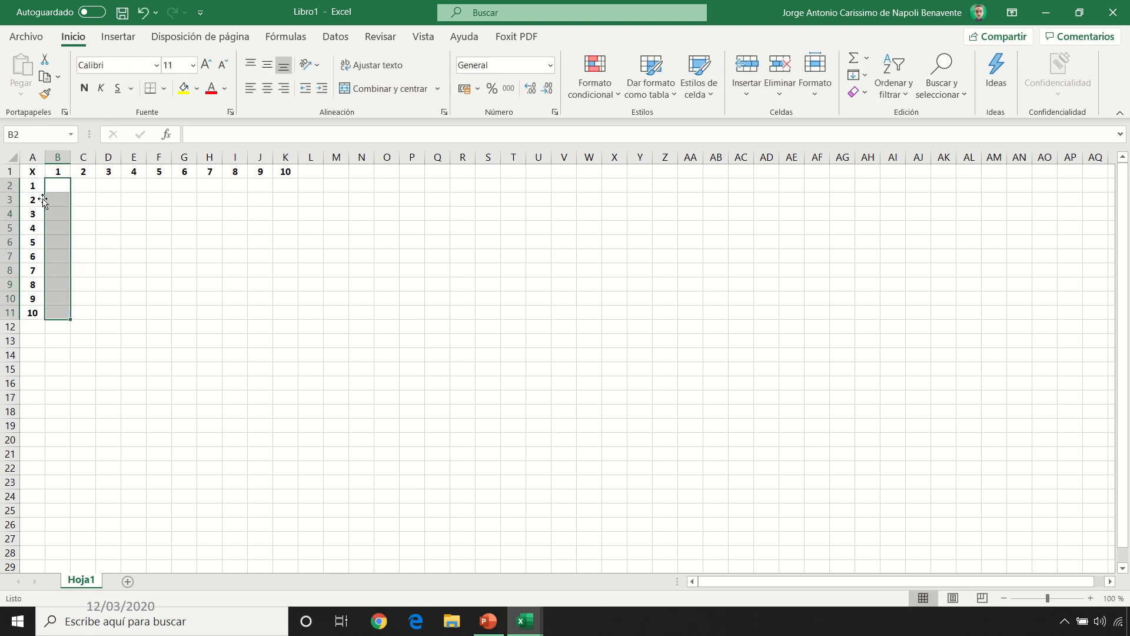
Enter the formula =$A2*B$1 in B2, locking only column A in the first reference and row 1 in the second
click(62, 186)
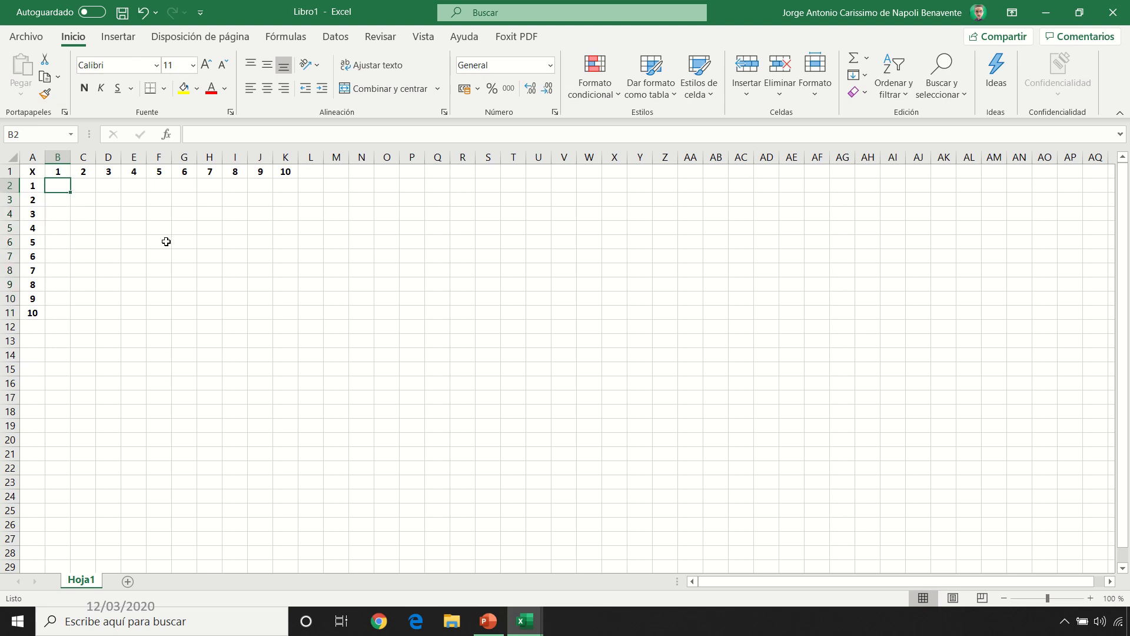
text(=)
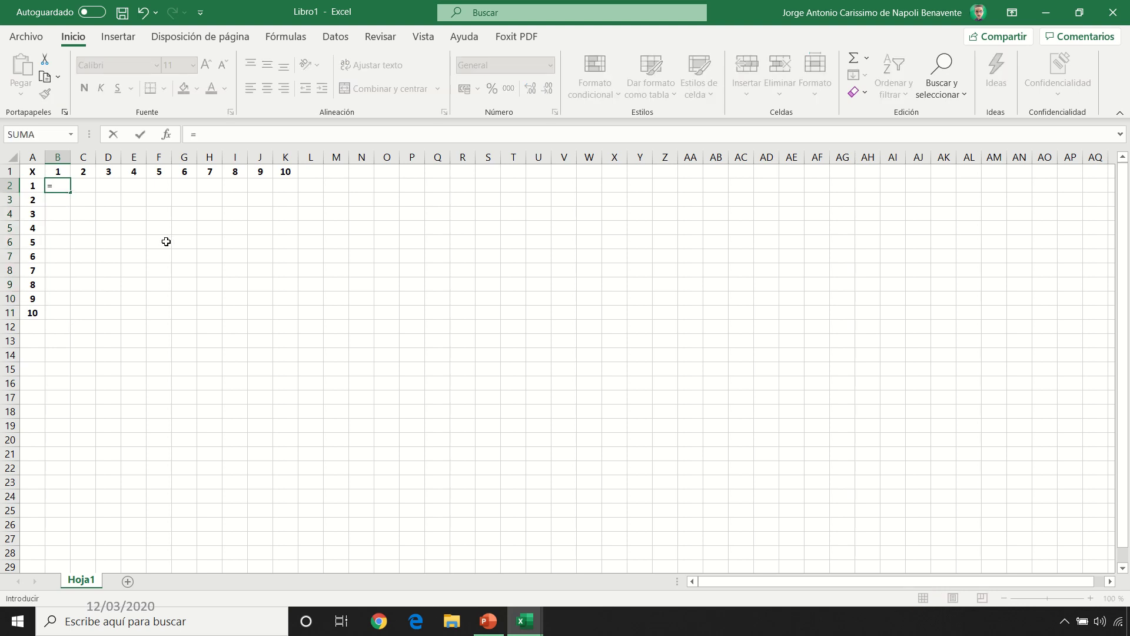
click(34, 185)
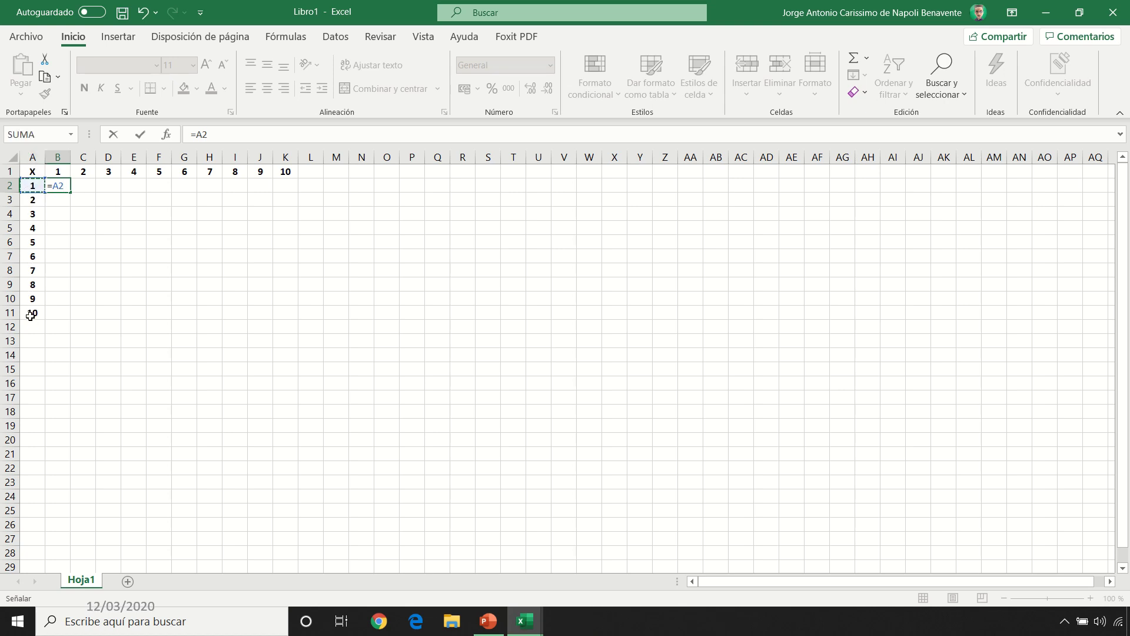
key(F4)
key(F4)
text(*)
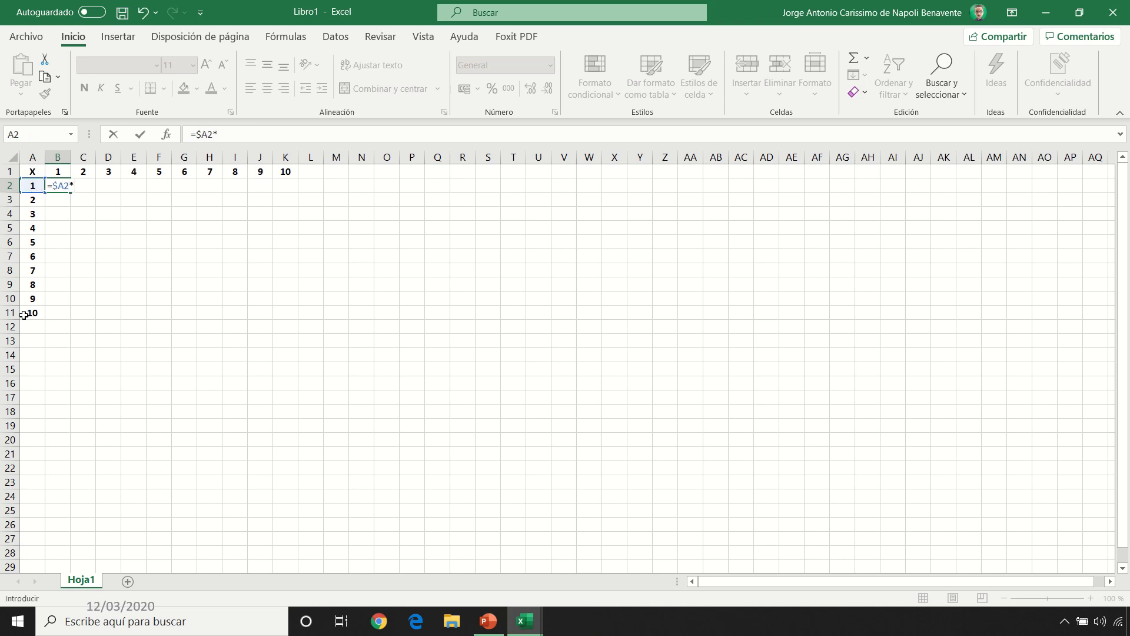
click(59, 173)
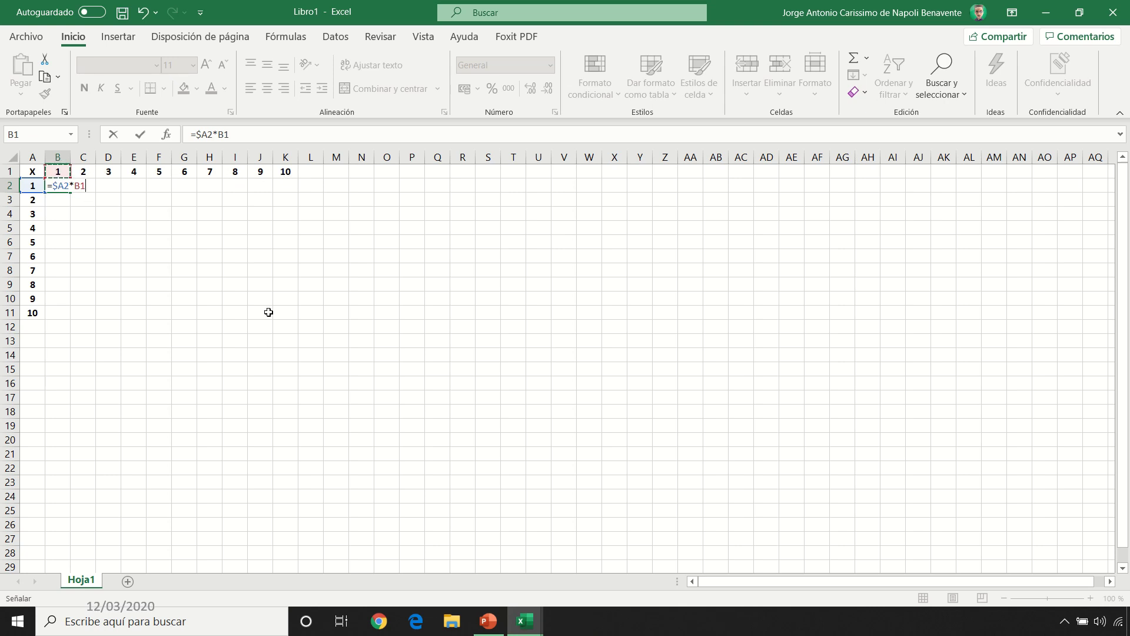
key(F4)
key(F4)
key(Return)
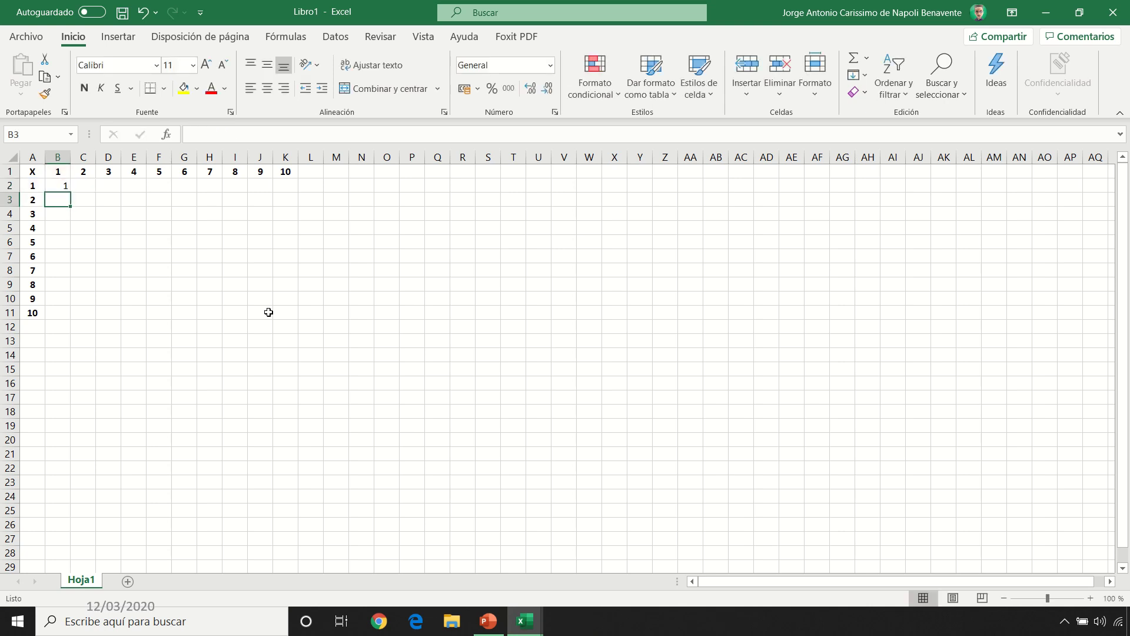
Fill the B2 formula down to row 11 and across to column K to complete the multiplication table
click(62, 185)
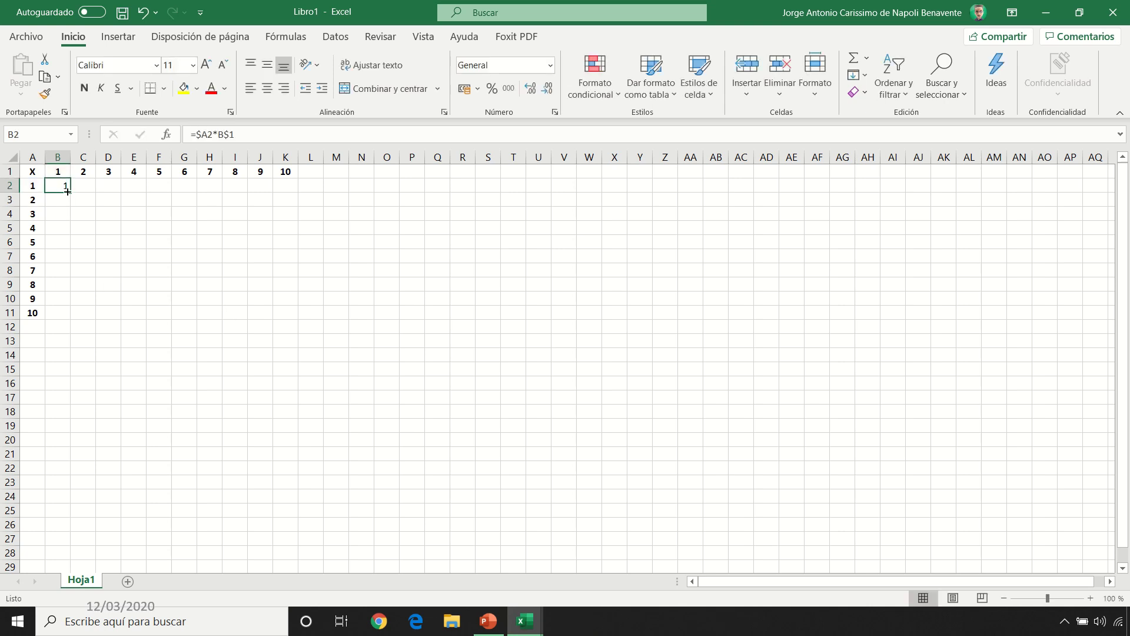
drag(70, 191, 75, 322)
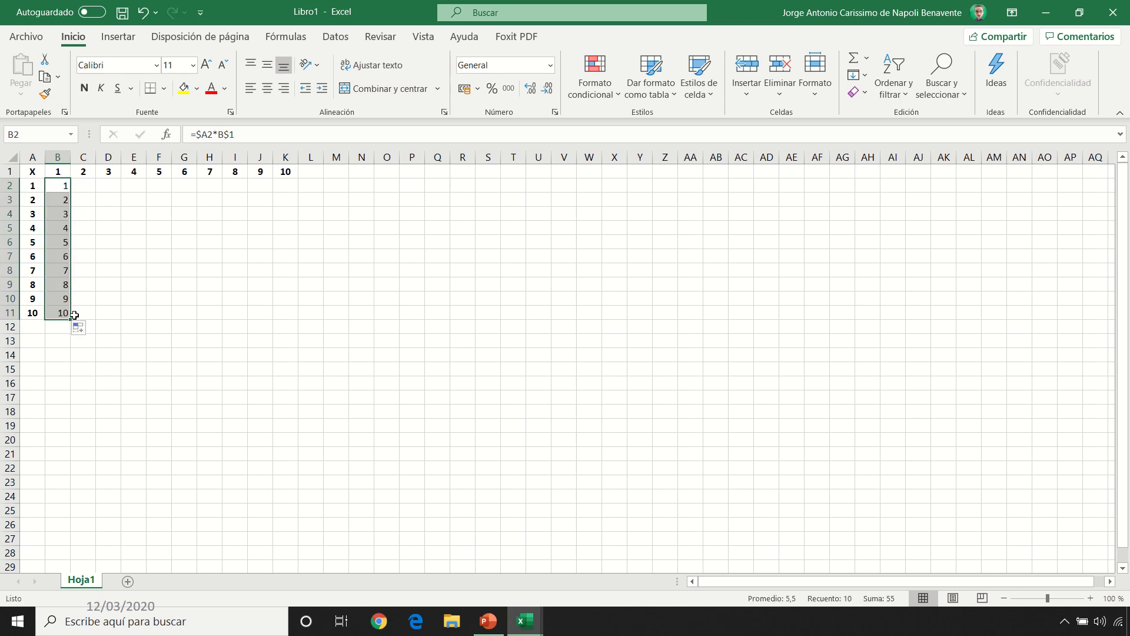
drag(72, 319, 301, 321)
click(32, 171)
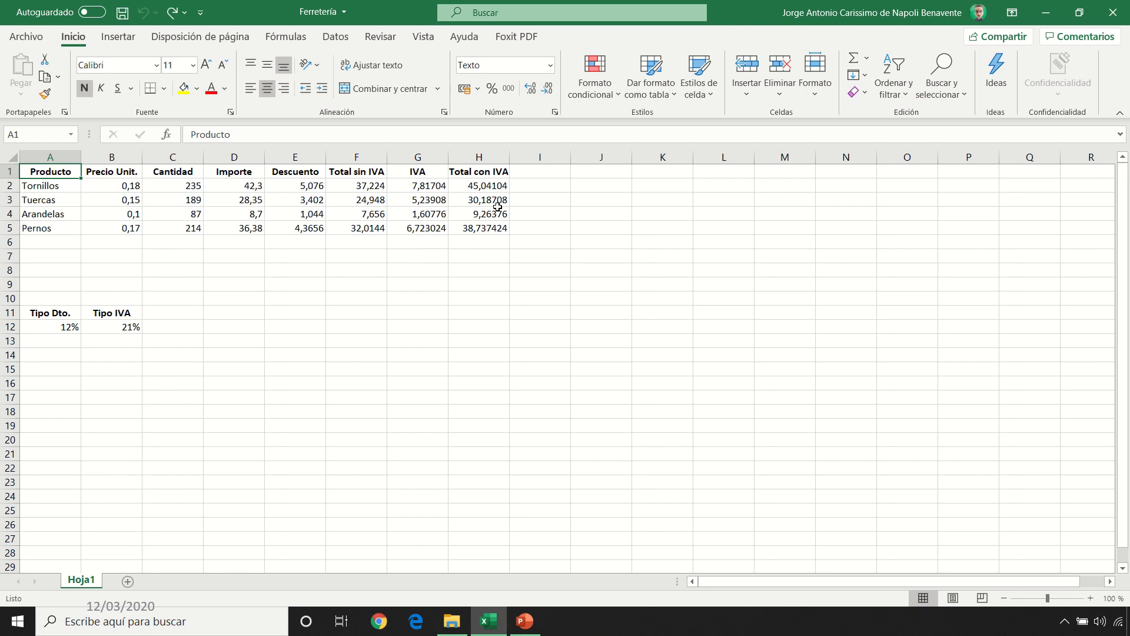
Apply the Número format to the unit prices in B2:B5 and the amounts in D2:H5
drag(112, 186, 112, 228)
ctrl+drag(229, 185, 484, 224)
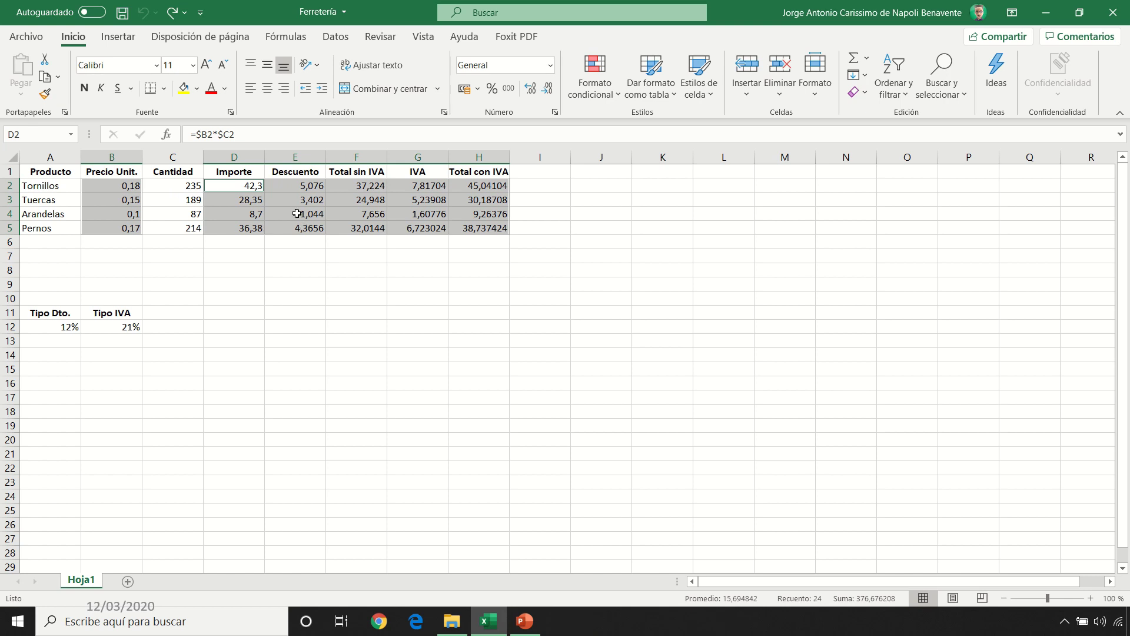
click(551, 66)
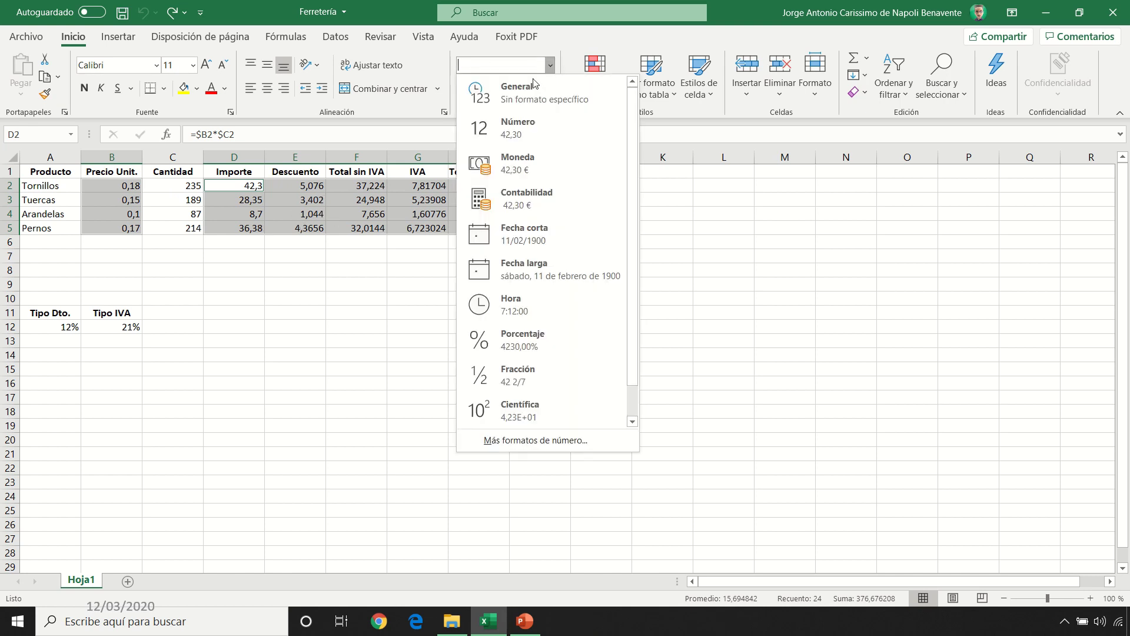
click(523, 137)
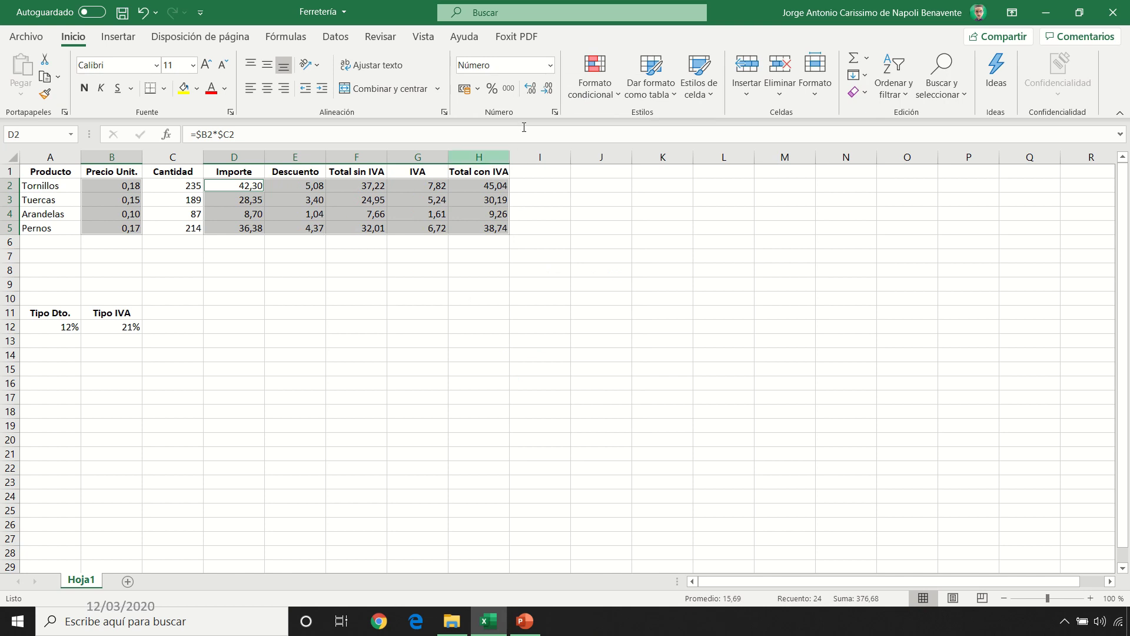
Try adding and removing decimal places on the selected prices and amounts, ending at two decimals
click(530, 88)
click(549, 93)
click(549, 92)
click(531, 90)
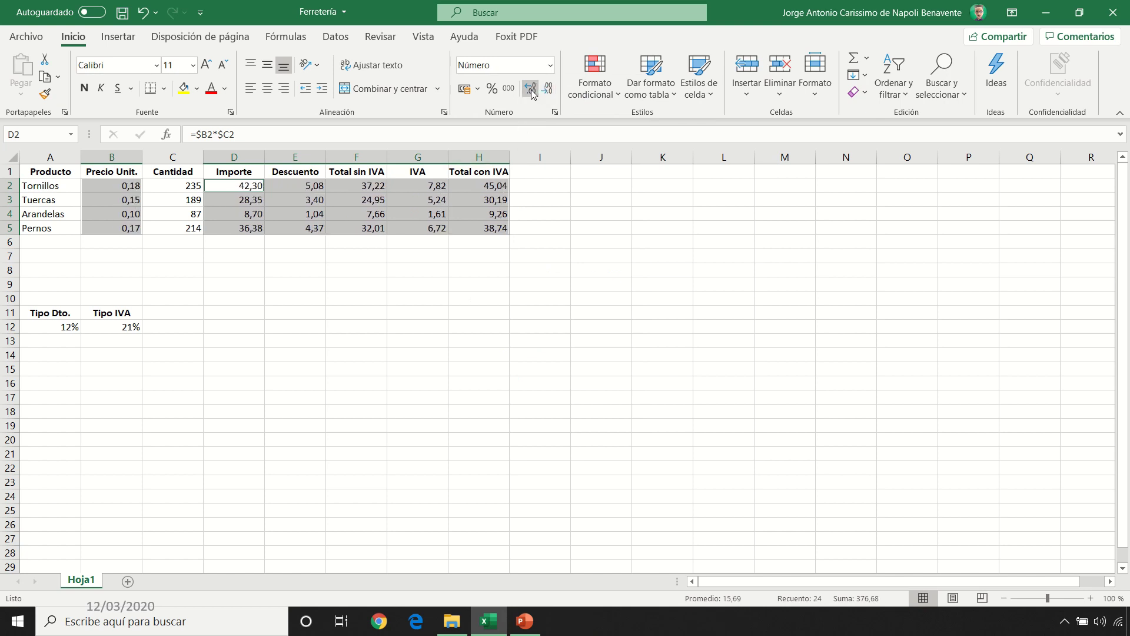
Apply the Moneda format to the unit prices in B2:B5 and the amounts in D2:H5
click(550, 64)
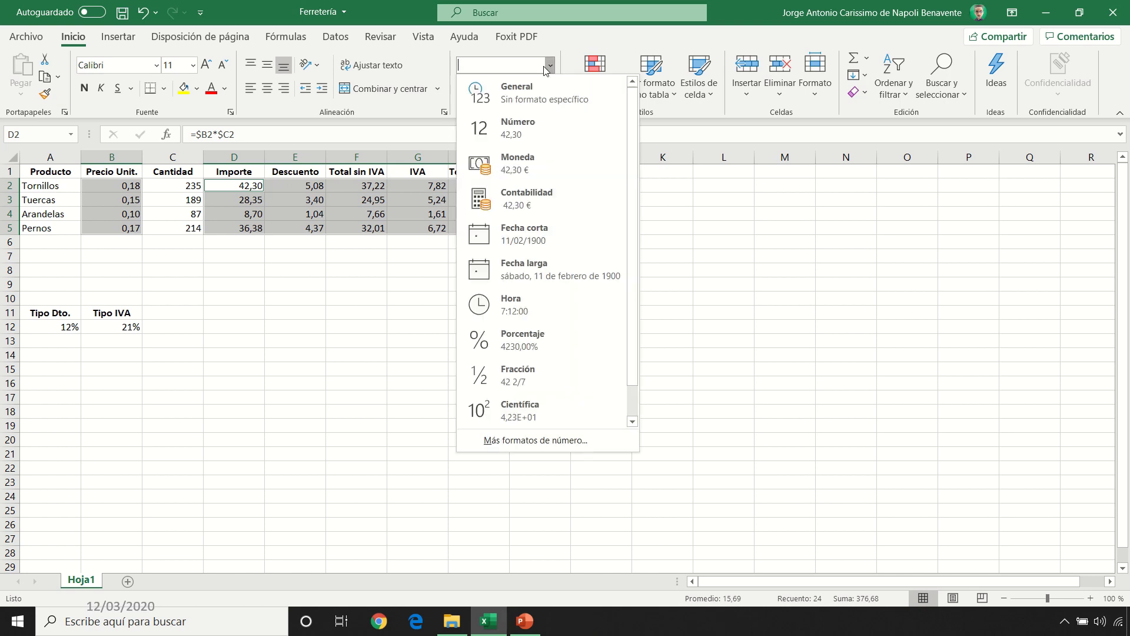
click(507, 155)
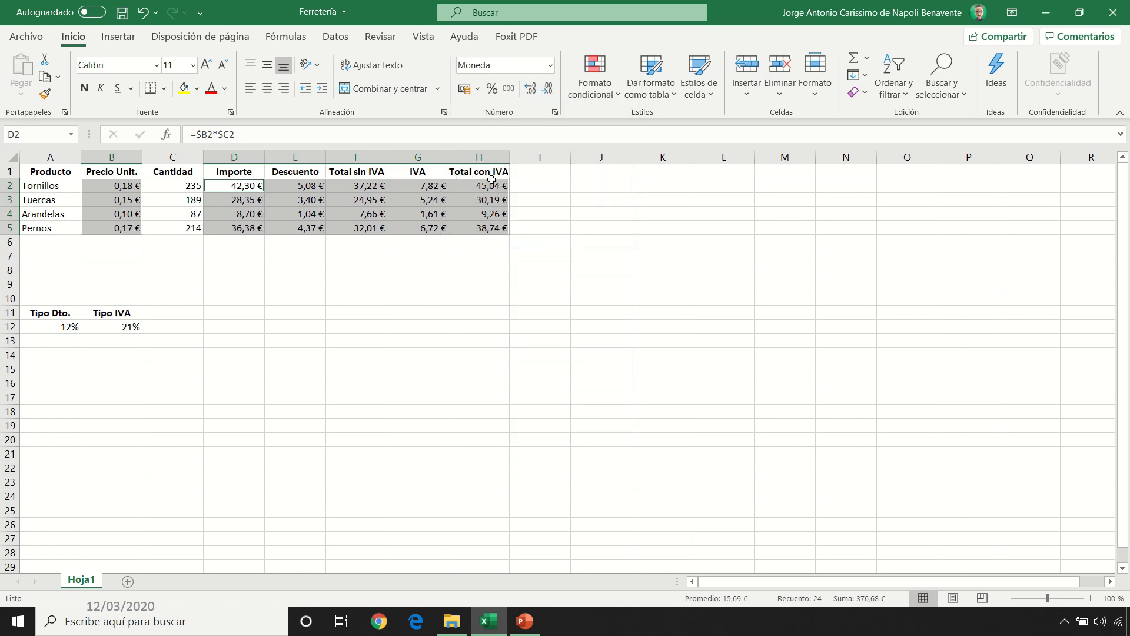
click(122, 254)
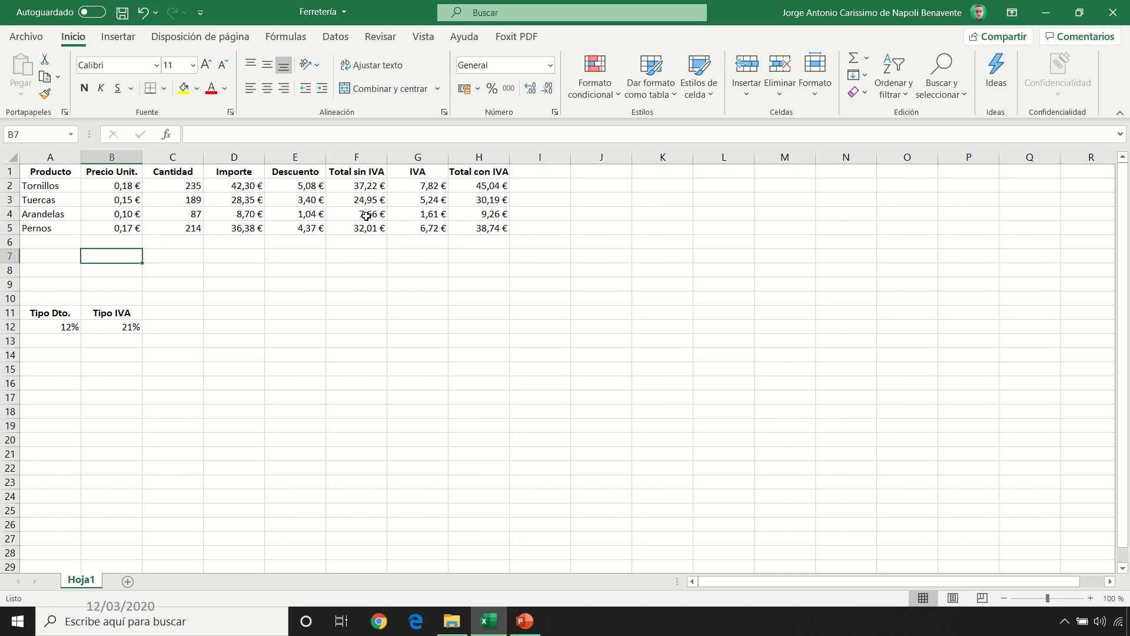
Examine the rounded currency amounts in F4:H4 and F5:H5, the Arandelas quantity, and the Total con IVA values in H2:H5
drag(364, 215, 480, 215)
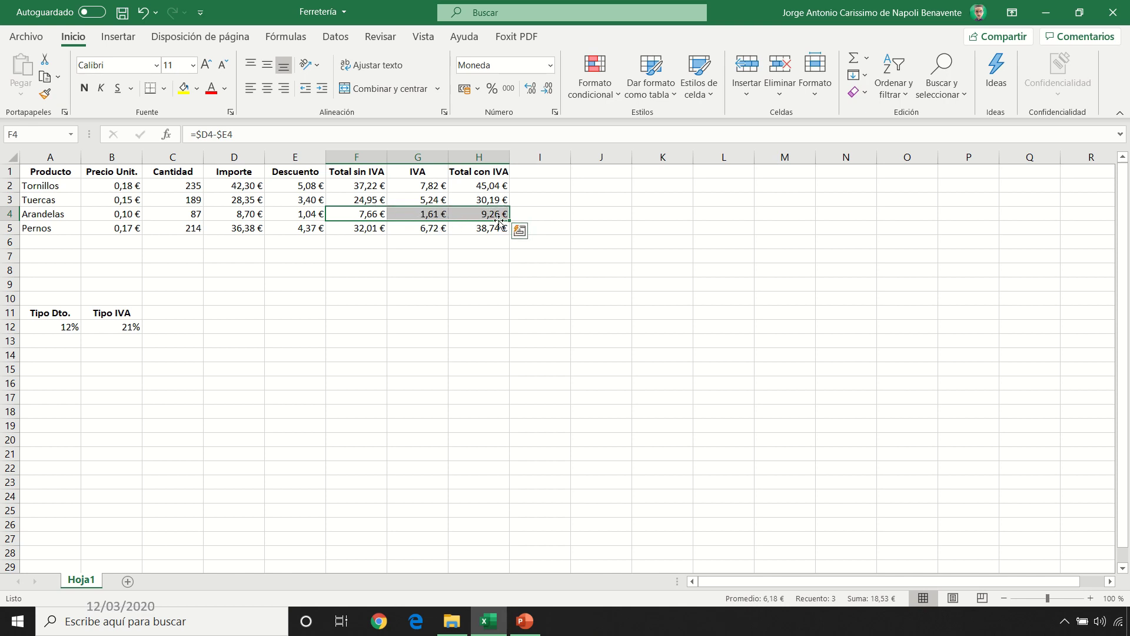
drag(368, 228, 472, 228)
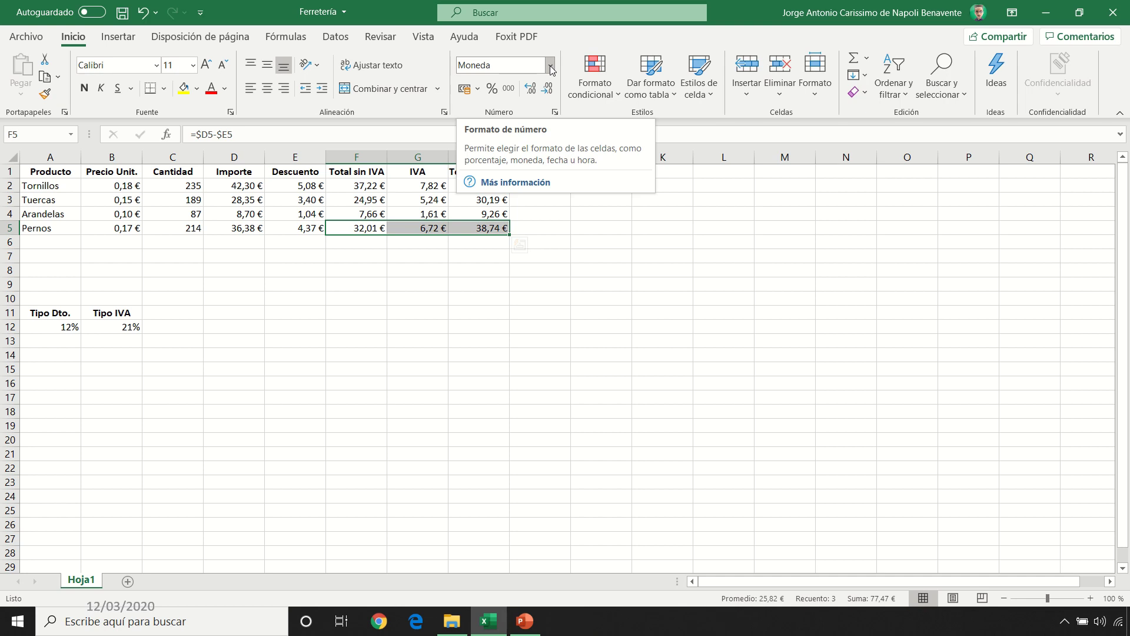
click(433, 215)
drag(361, 215, 465, 215)
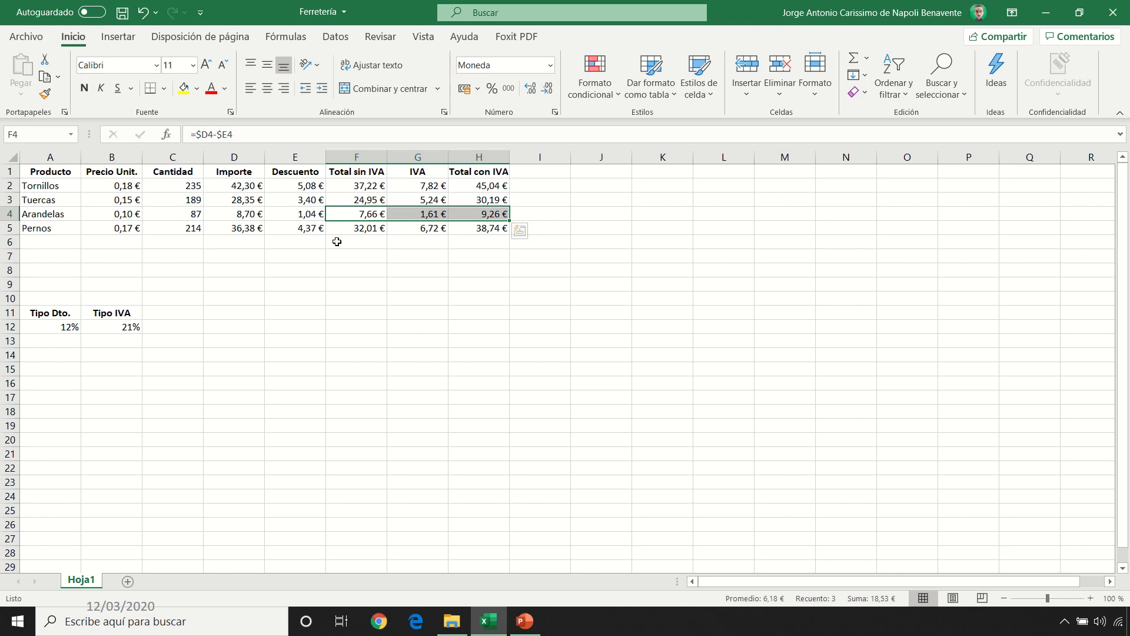
click(198, 214)
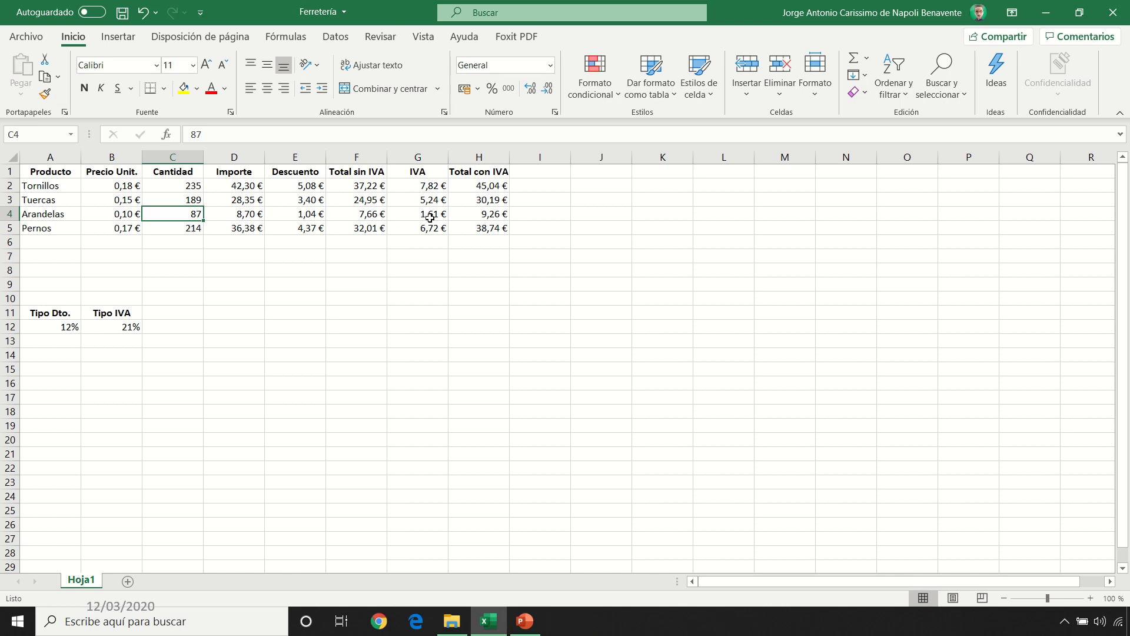
drag(482, 186, 484, 229)
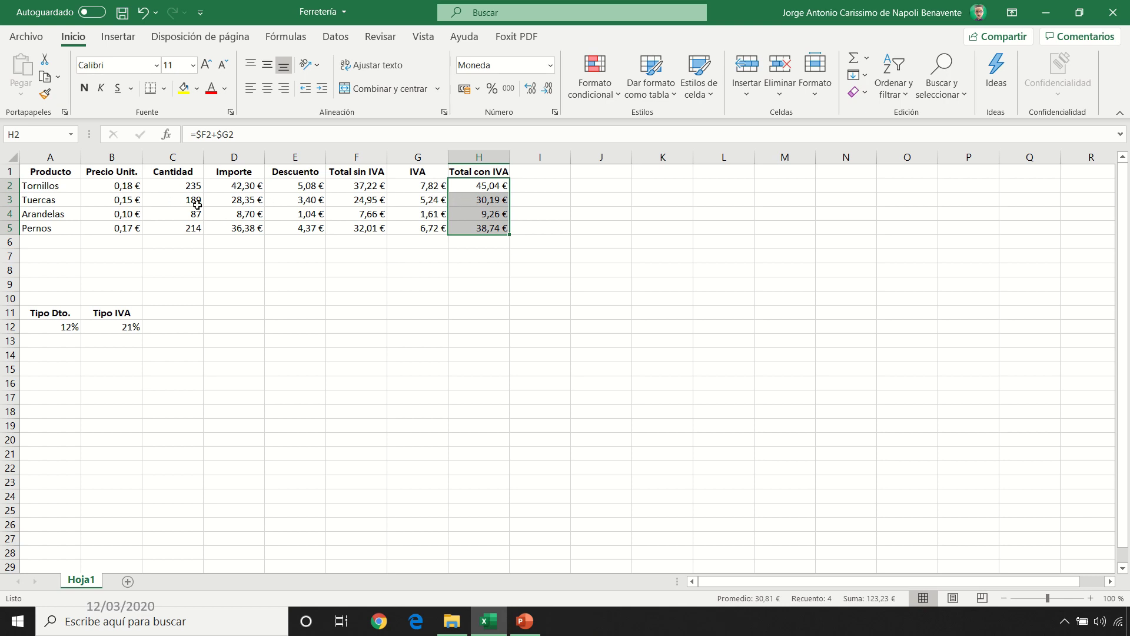
Reset the number format to General for the product data in B2:H5 and the discount and IVA rates in A12:B12
drag(116, 186, 435, 231)
click(550, 65)
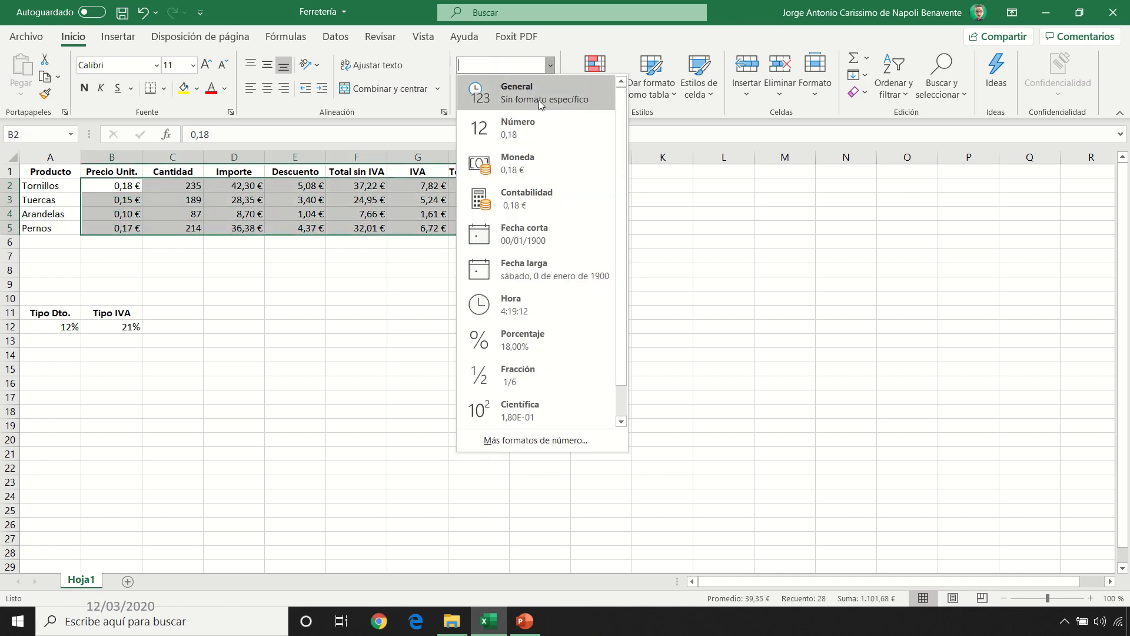
click(540, 104)
drag(70, 327, 118, 327)
click(550, 65)
click(512, 97)
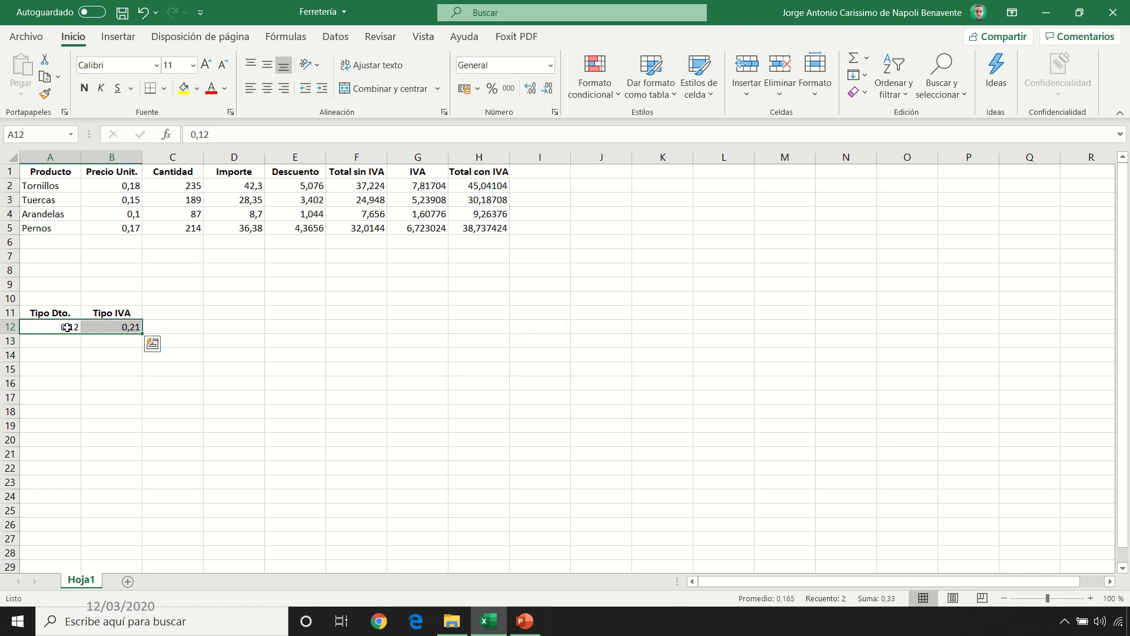
Inspect the formulas and cell references behind the Importe and Descuento cells in the Tornillos row, leaving them unedited
click(238, 185)
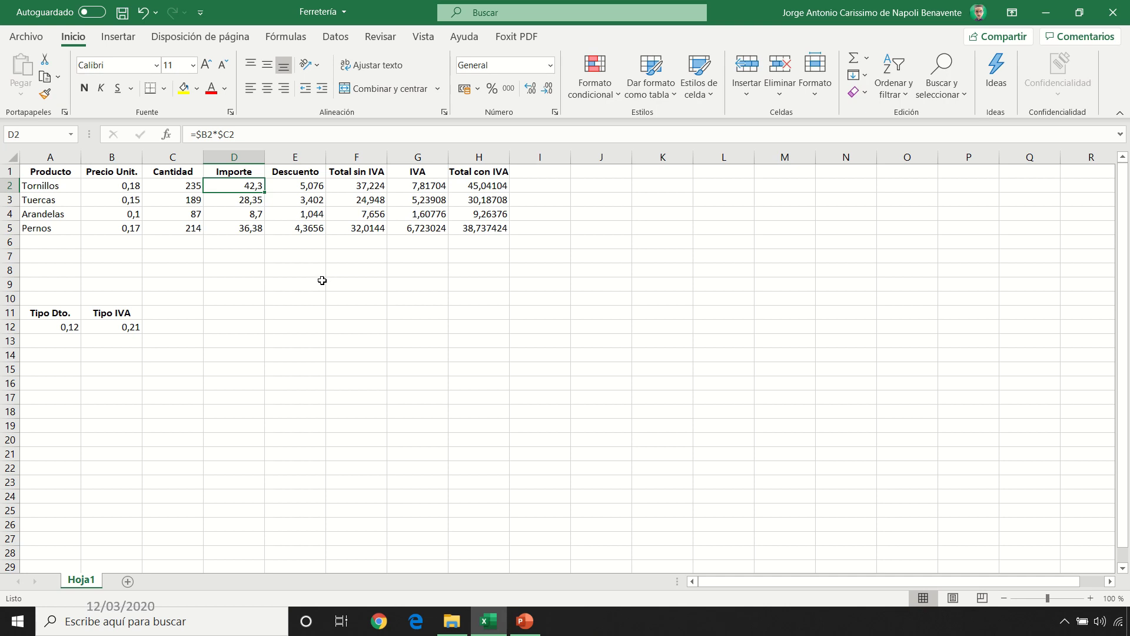
double_click(232, 186)
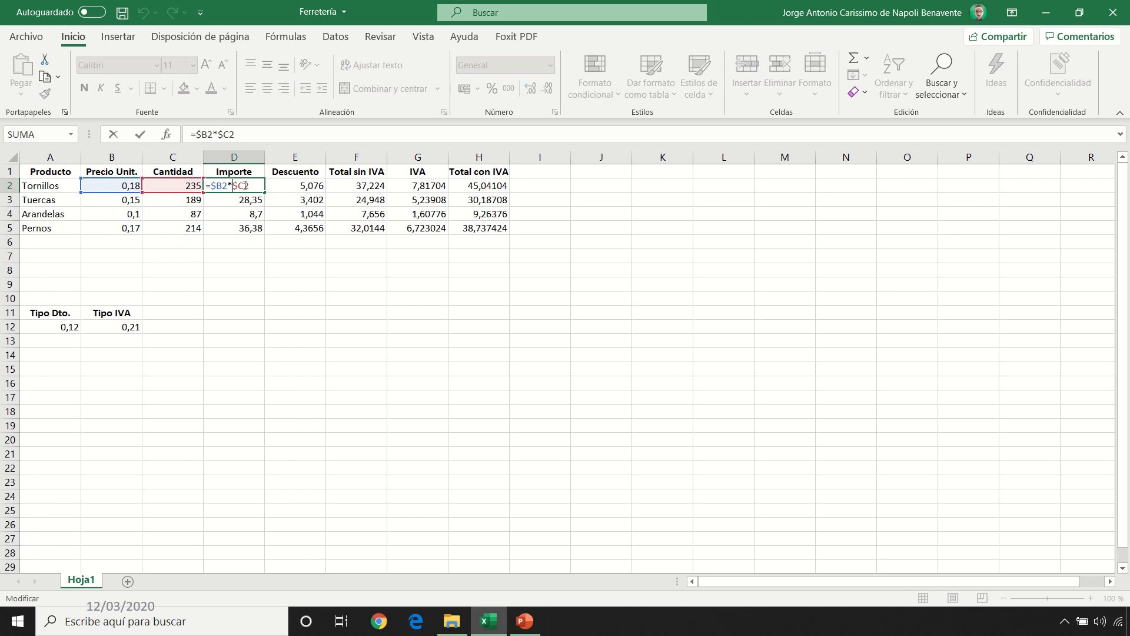
key(Escape)
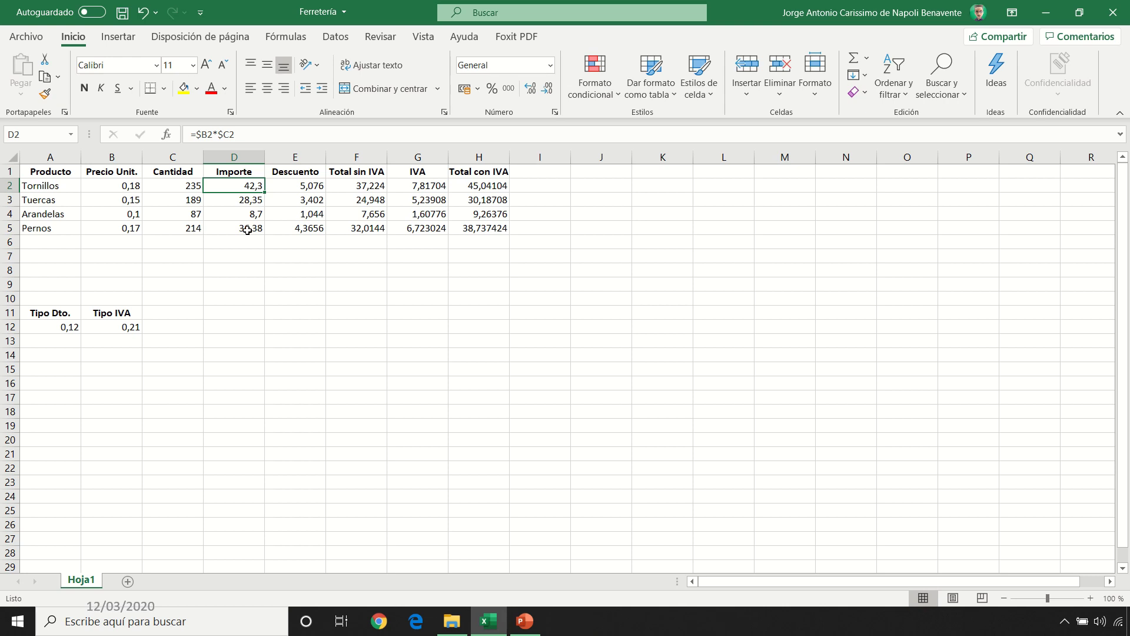
double_click(298, 186)
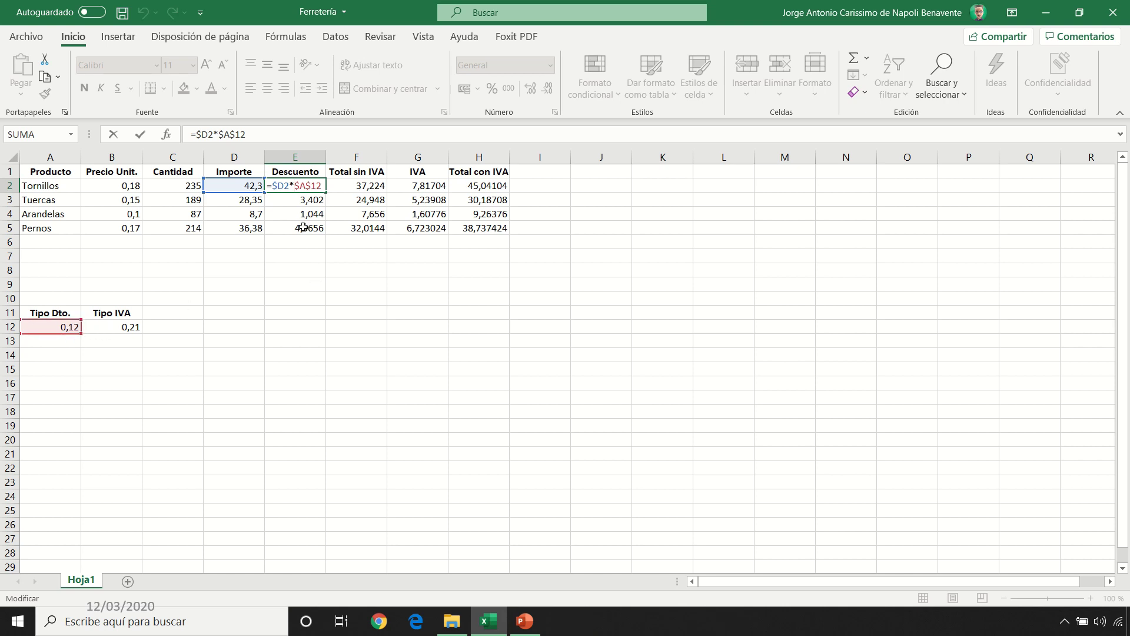
key(Escape)
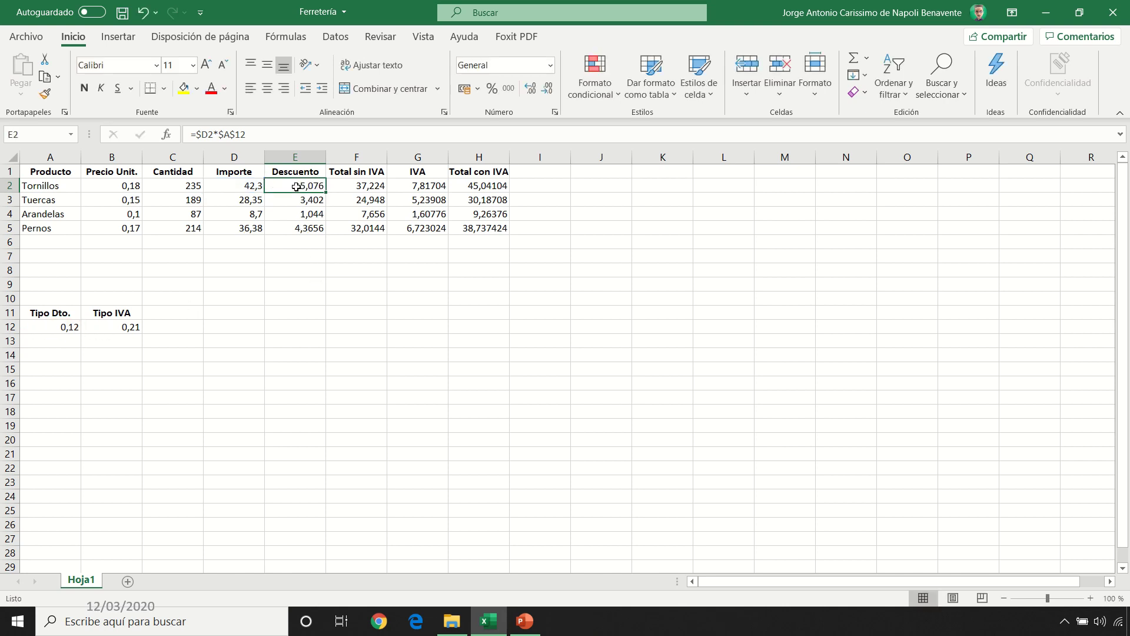
double_click(297, 188)
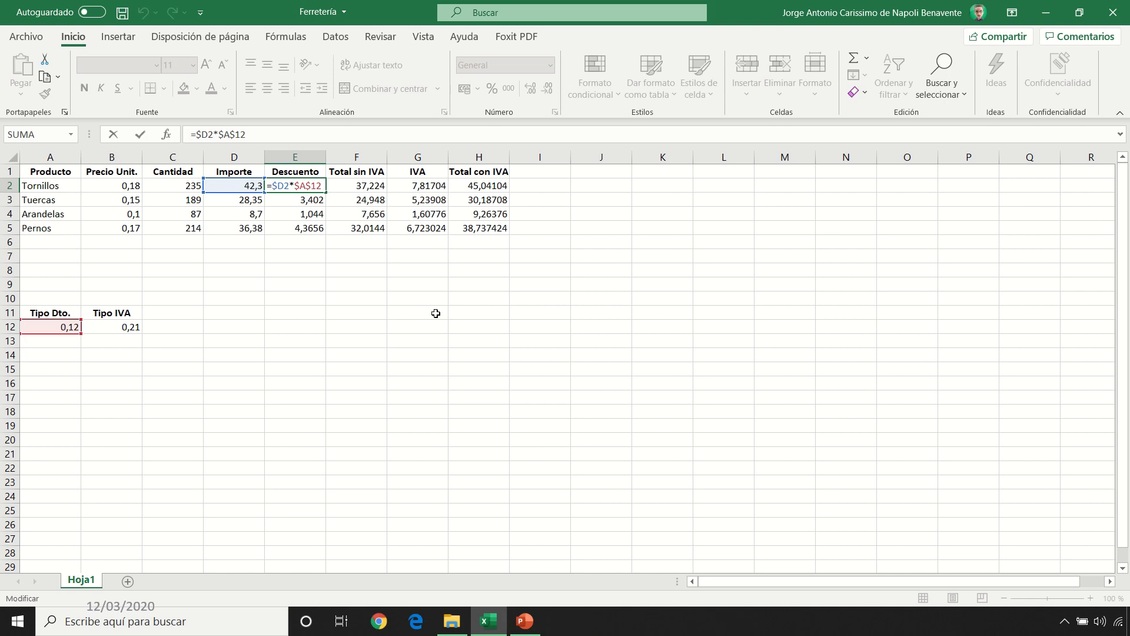
key(ctrl+Return)
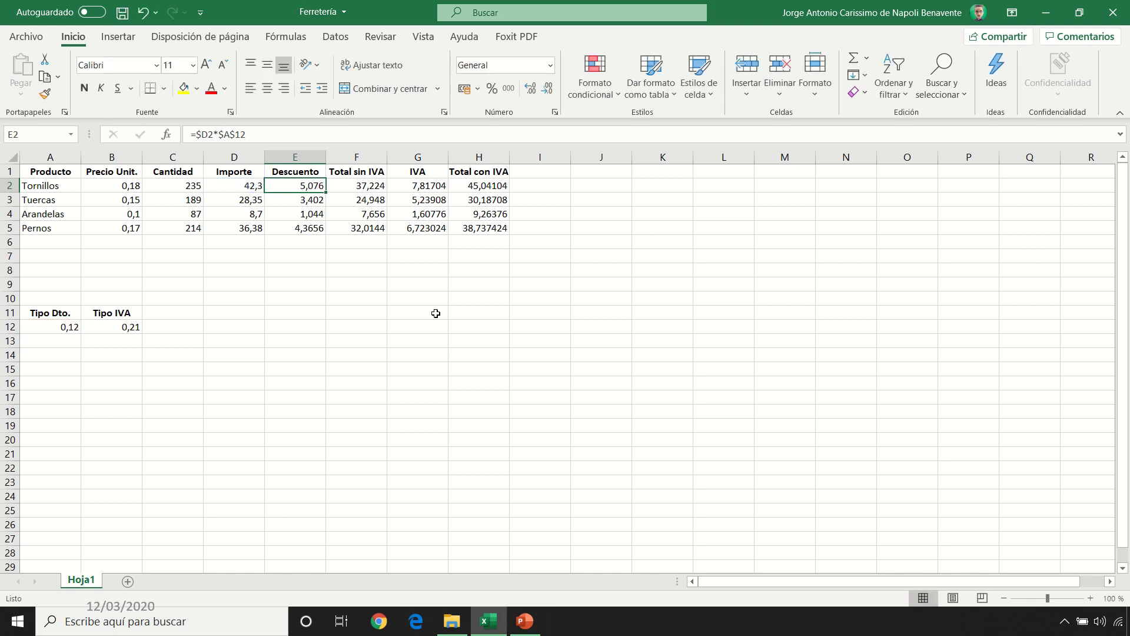
Illustrate function syntax in J1 by writing Y=F(X), rewriting it as NOMBRE.FUNCION(X), and discarding the entry
click(610, 173)
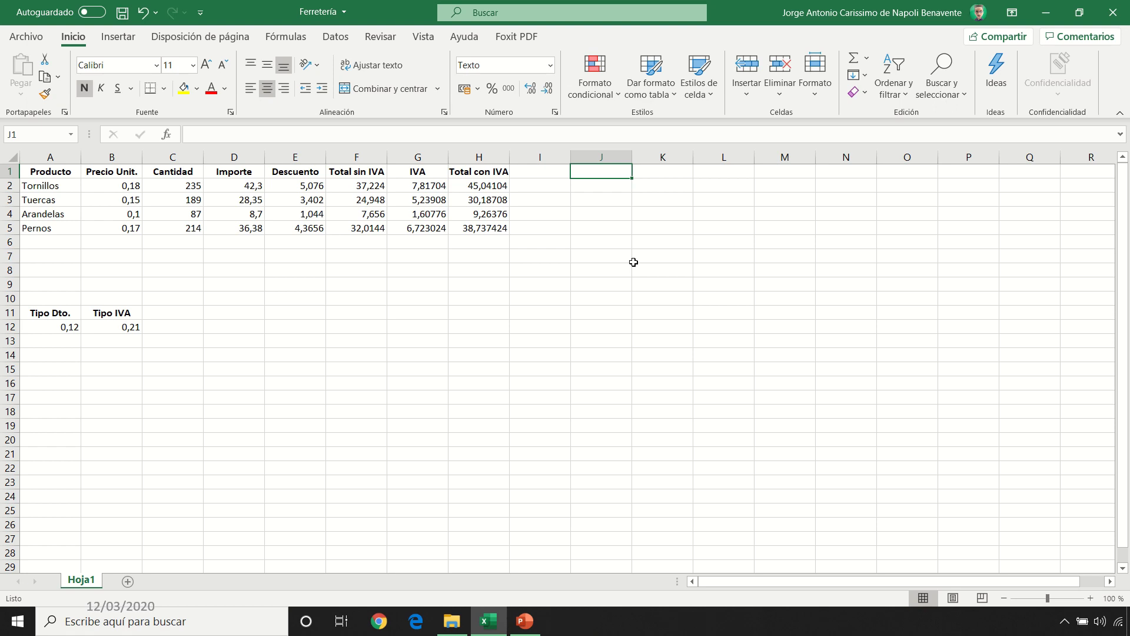
text(Y=)
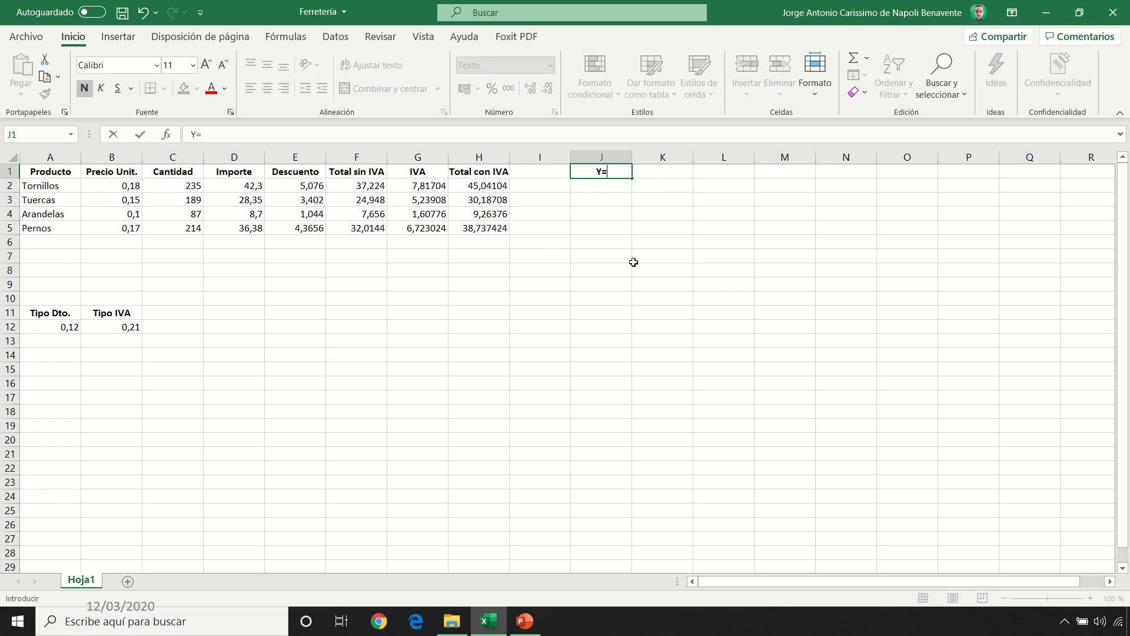
text(F(X))
double_click(593, 171)
key(BackSpace)
key(Delete)
text(NOMBRE.FUNCIO)
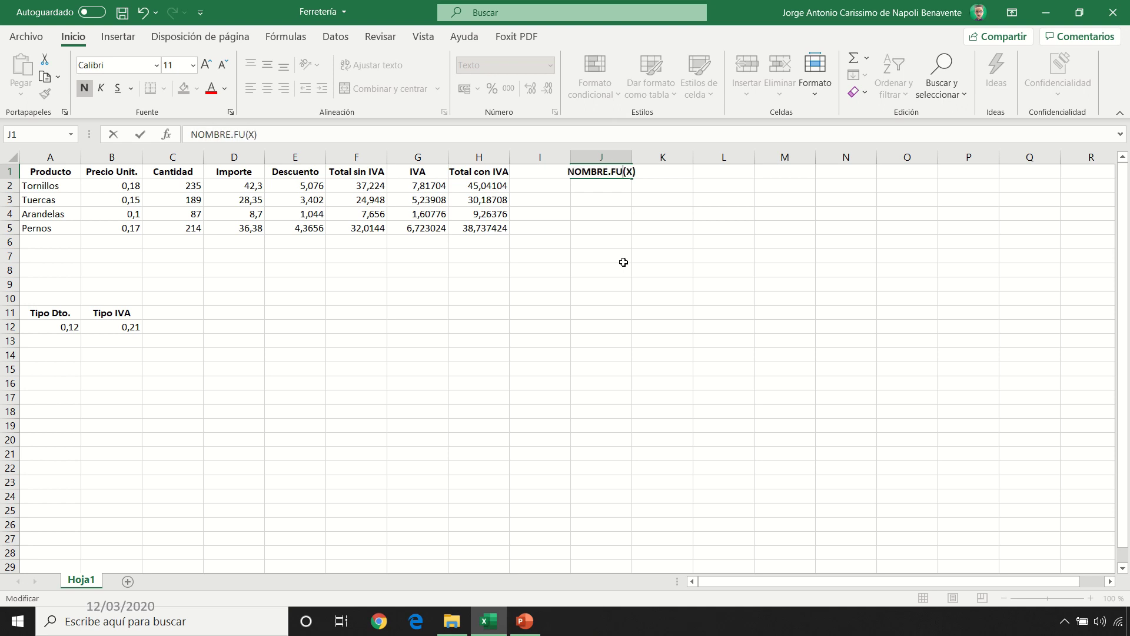
text(N)
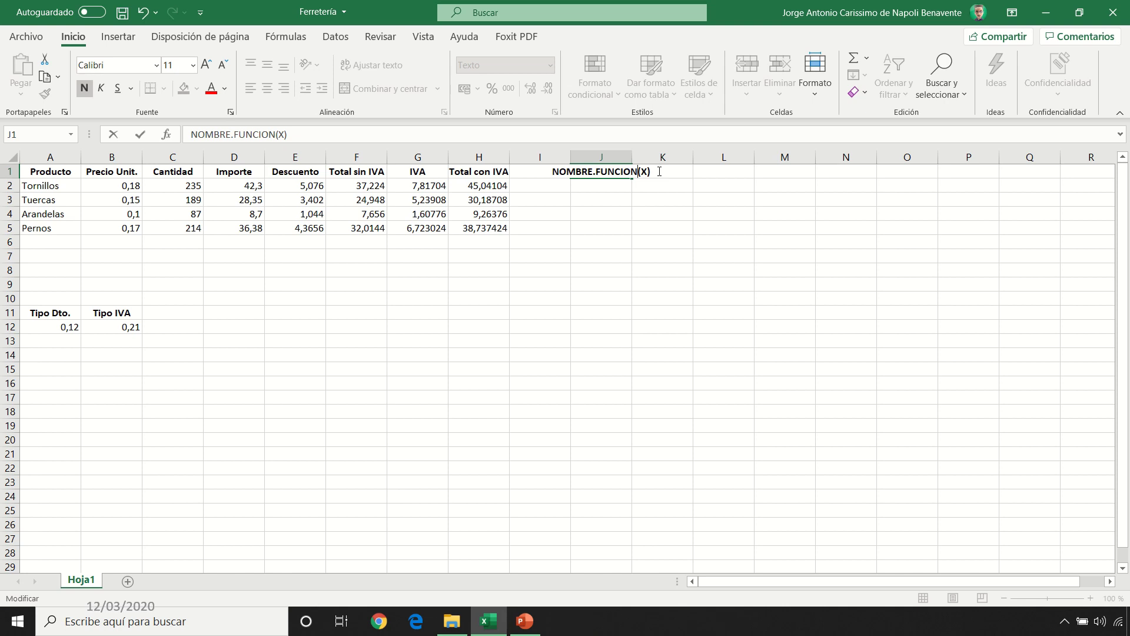
key(Escape)
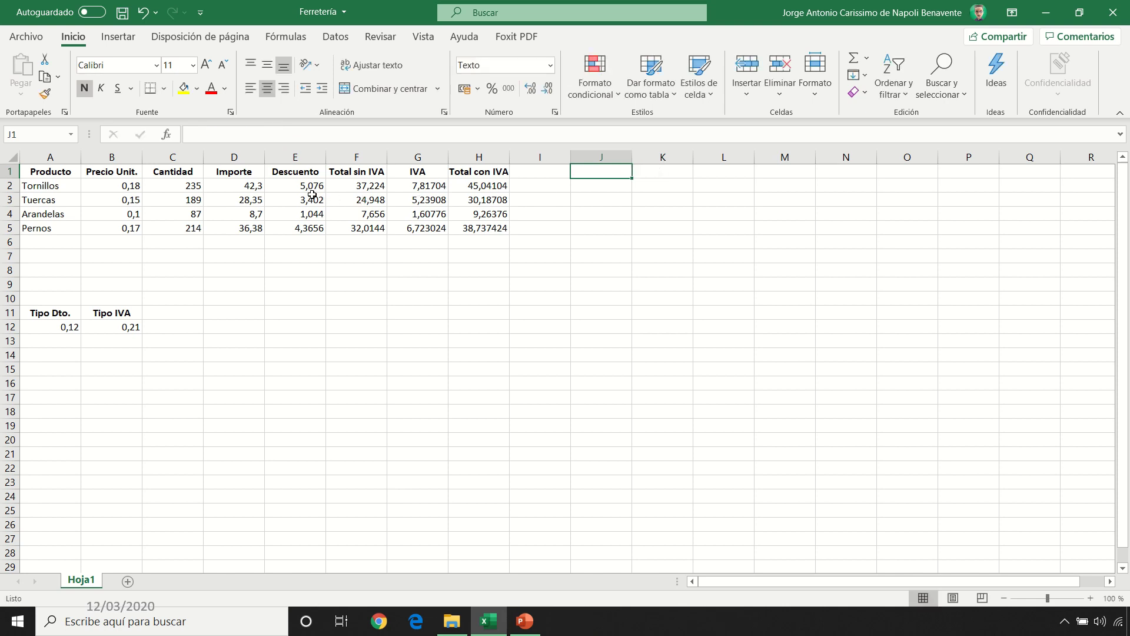
Wrap the Descuento formula in E2 in REDONDEAR with 2 decimals and copy it down to E5
double_click(301, 186)
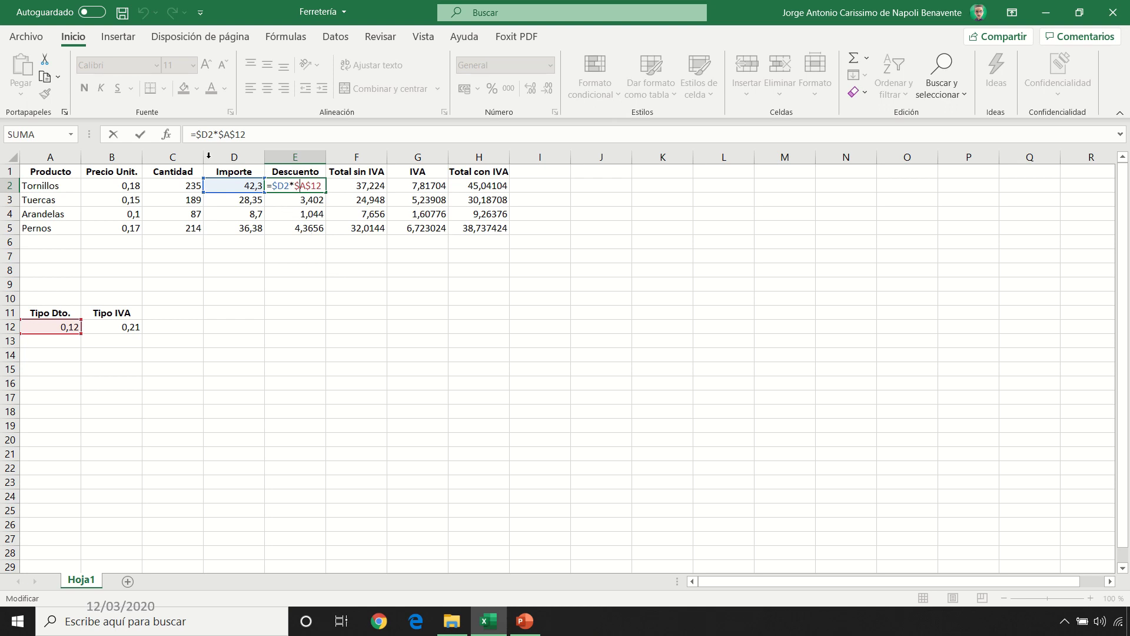
click(198, 134)
text(red)
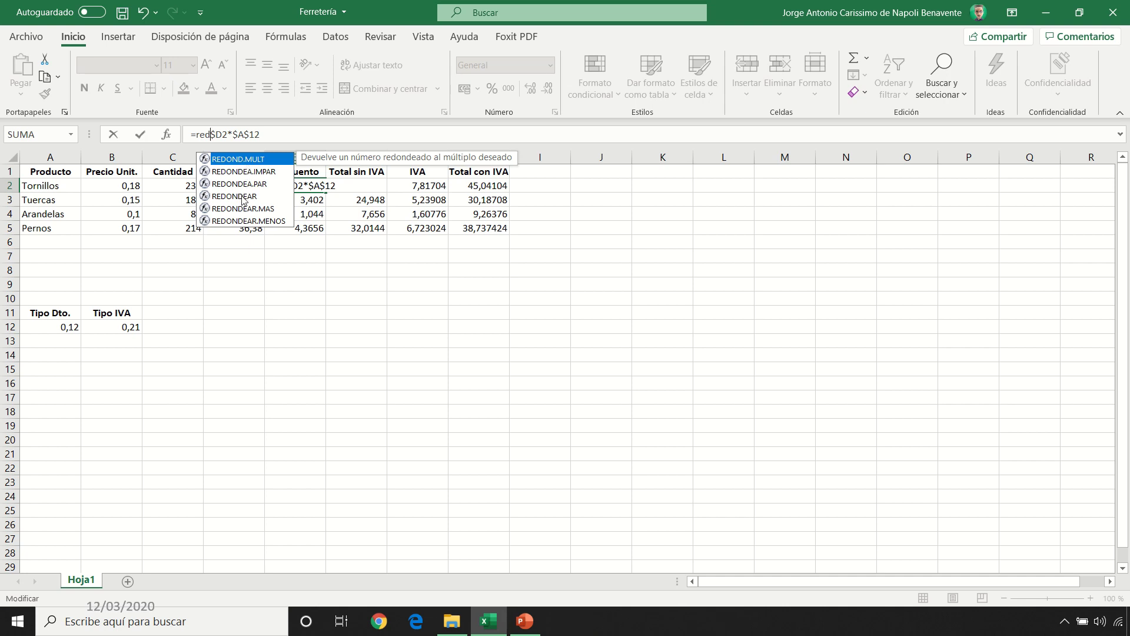
double_click(243, 197)
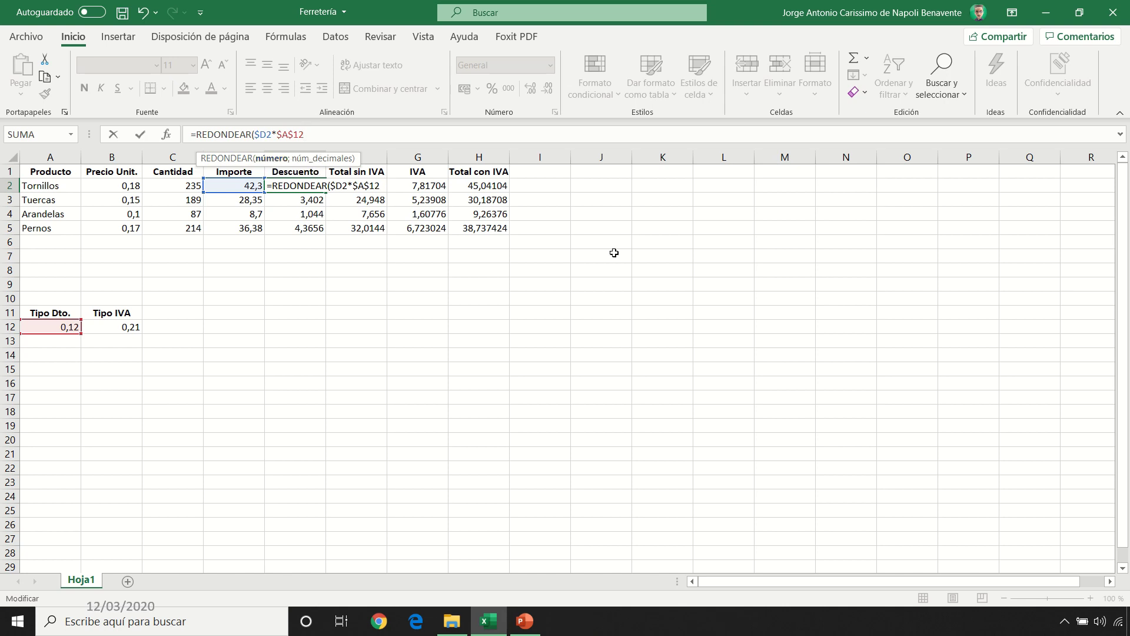
text(;)
text(2))
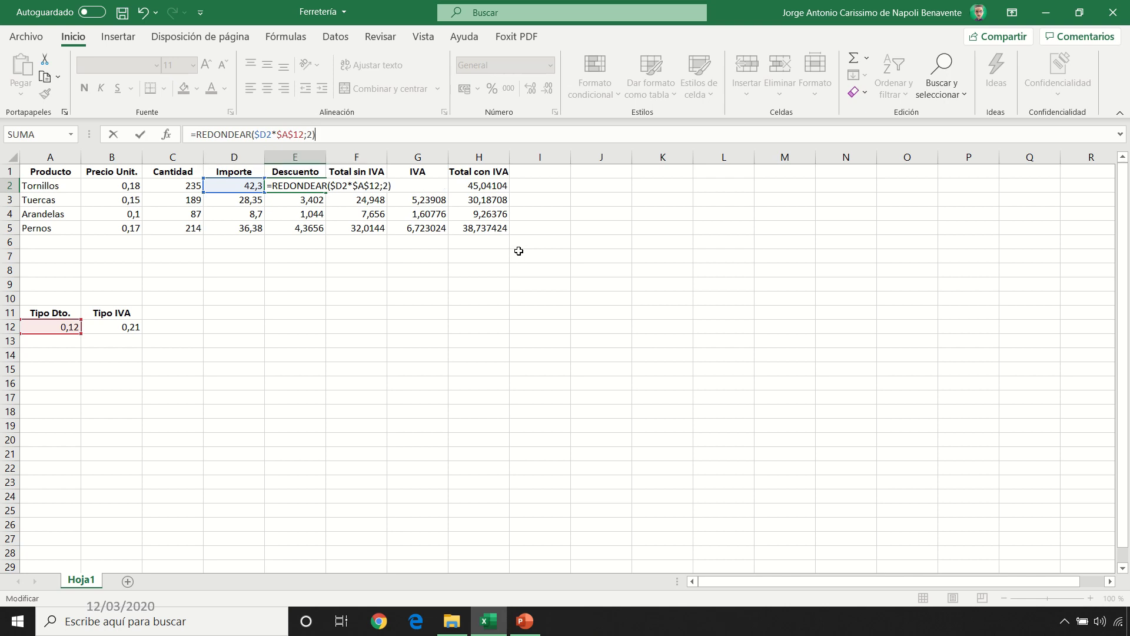
key(Return)
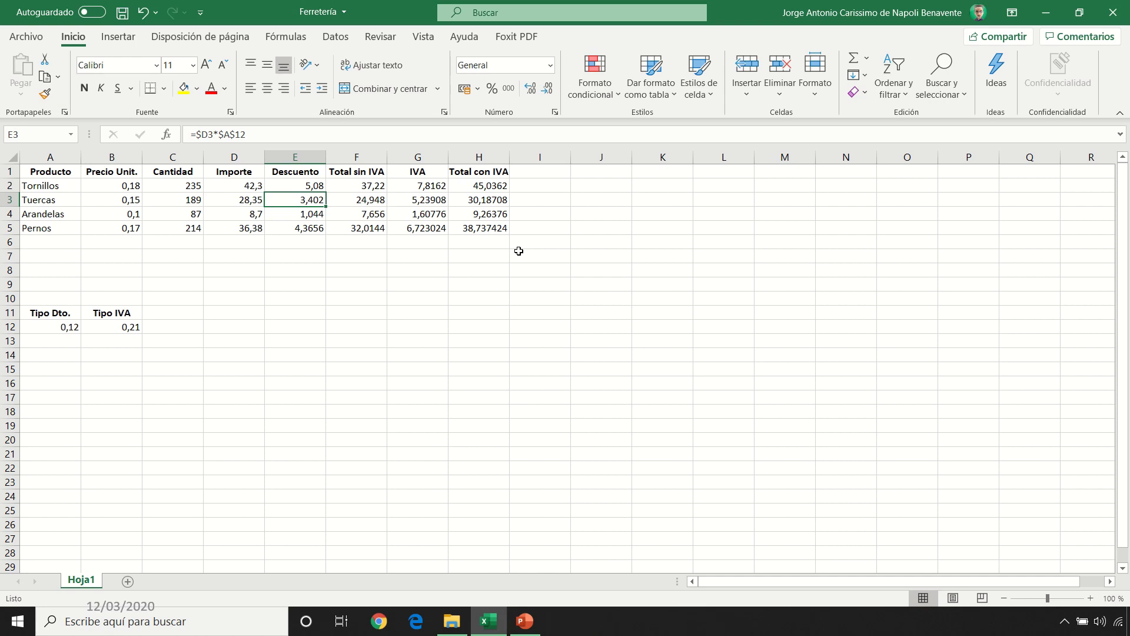
click(310, 185)
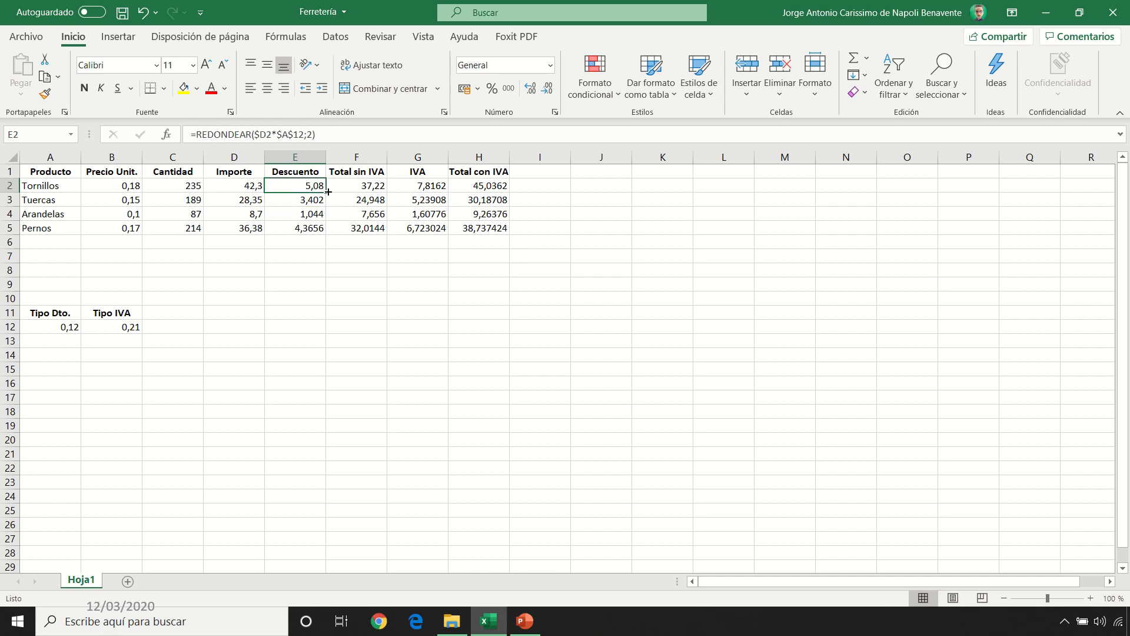
drag(328, 191, 318, 246)
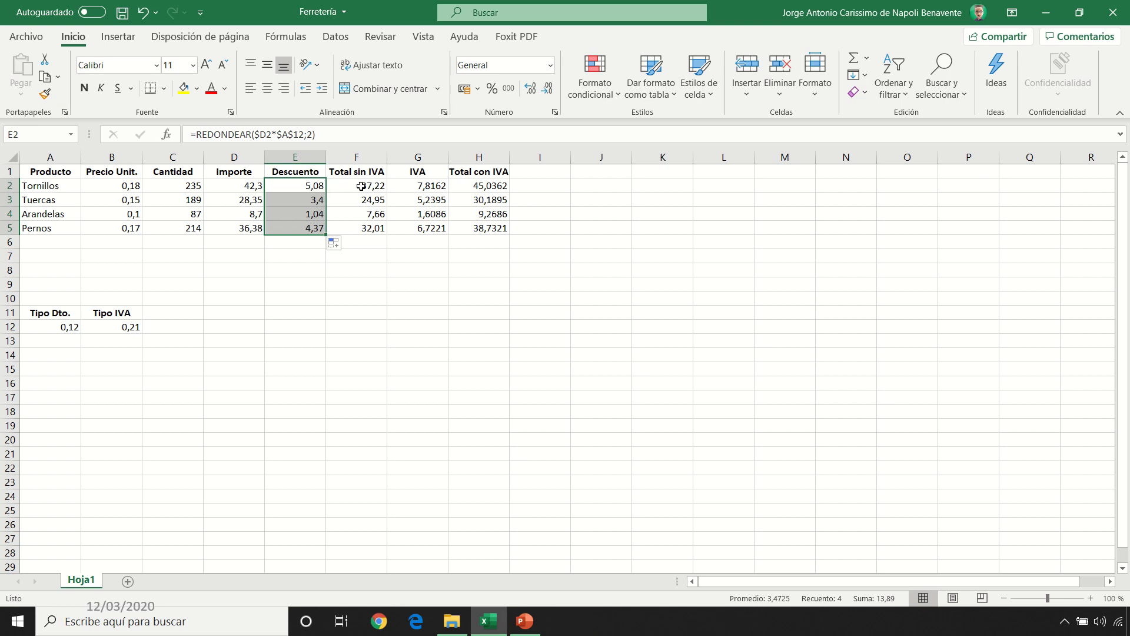
Round the IVA formula in G2 to 2 decimals with REDONDEAR and copy it down to G5
click(415, 187)
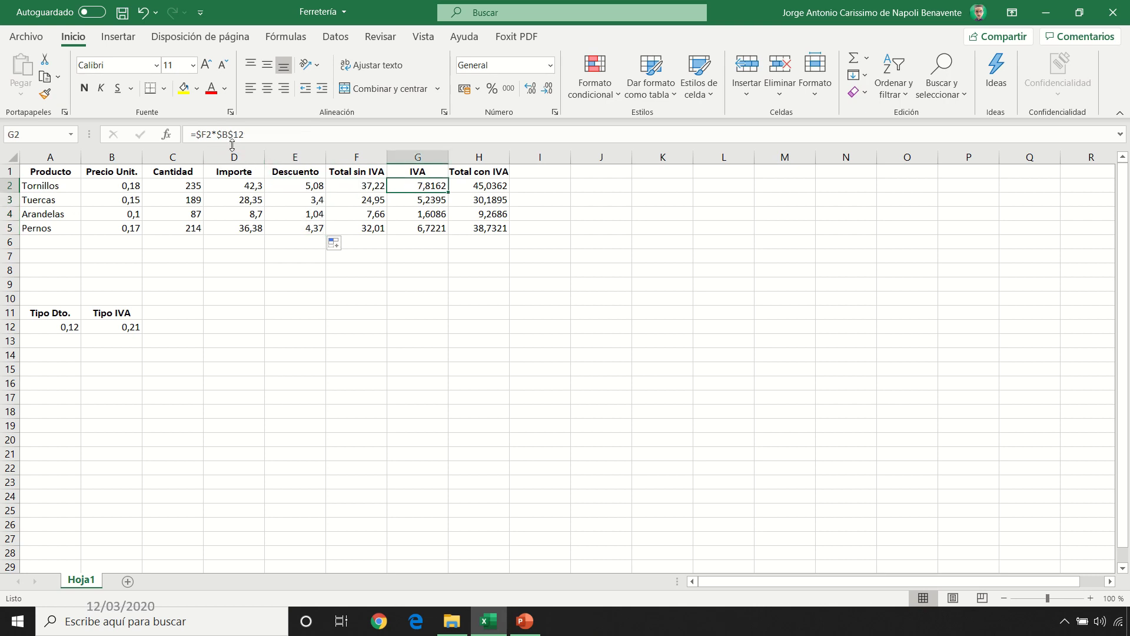
click(196, 134)
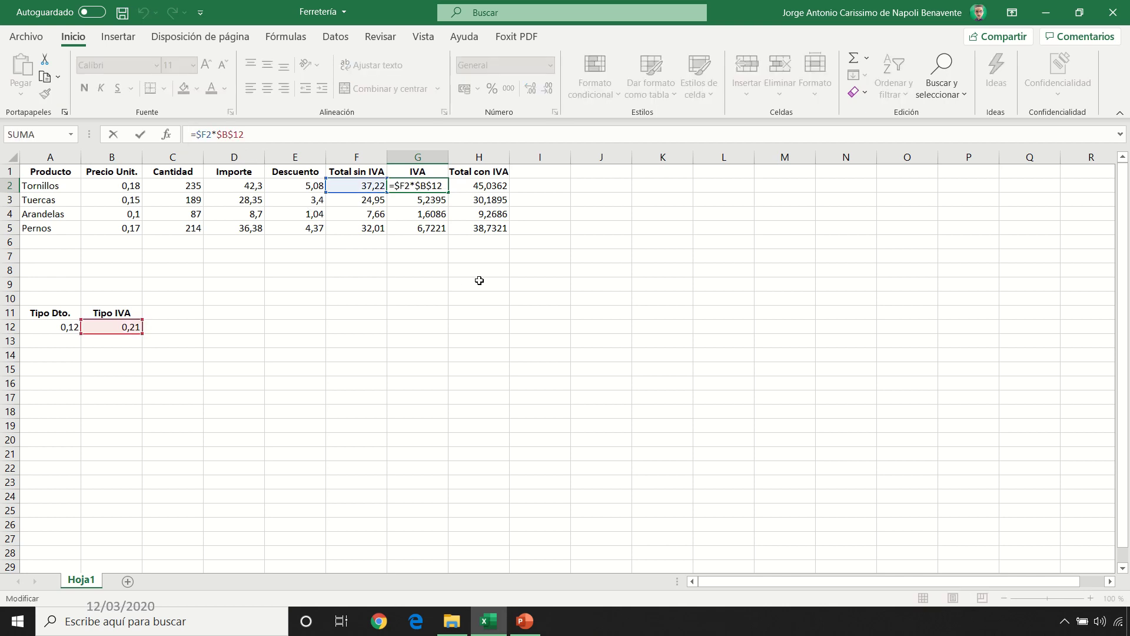
text(red)
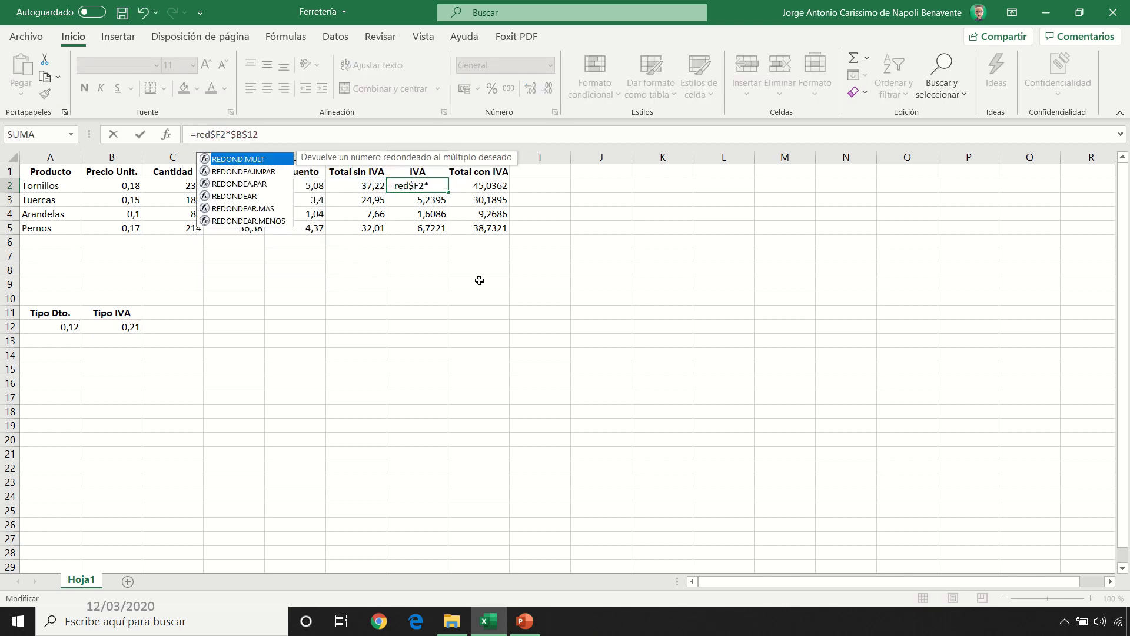
key(Down)
key(Down)
key(Down)
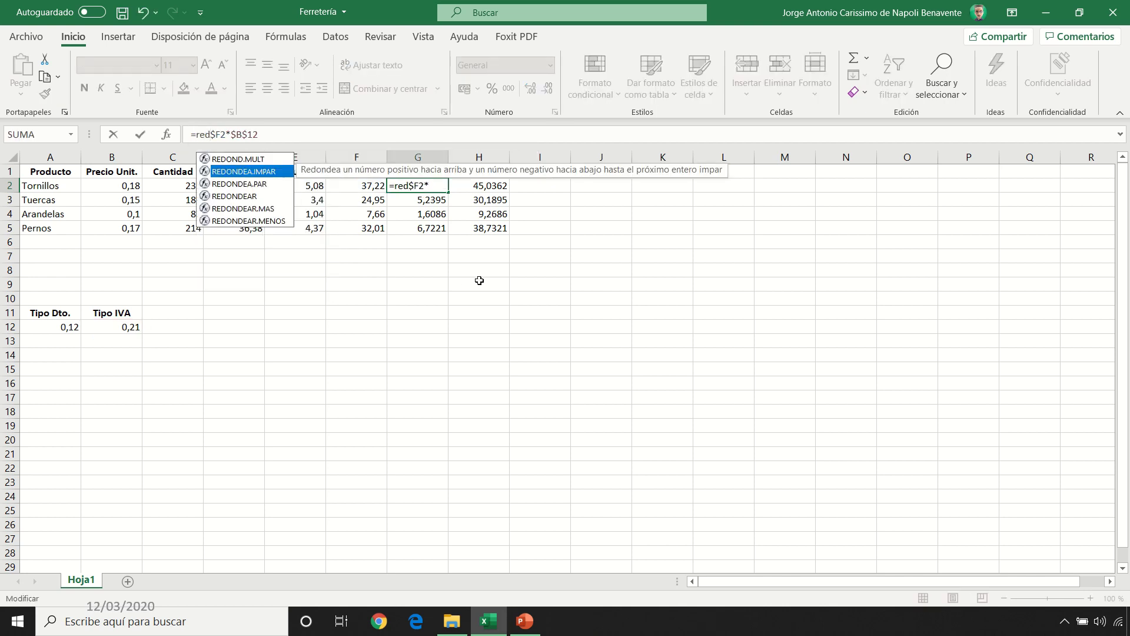
key(Tab)
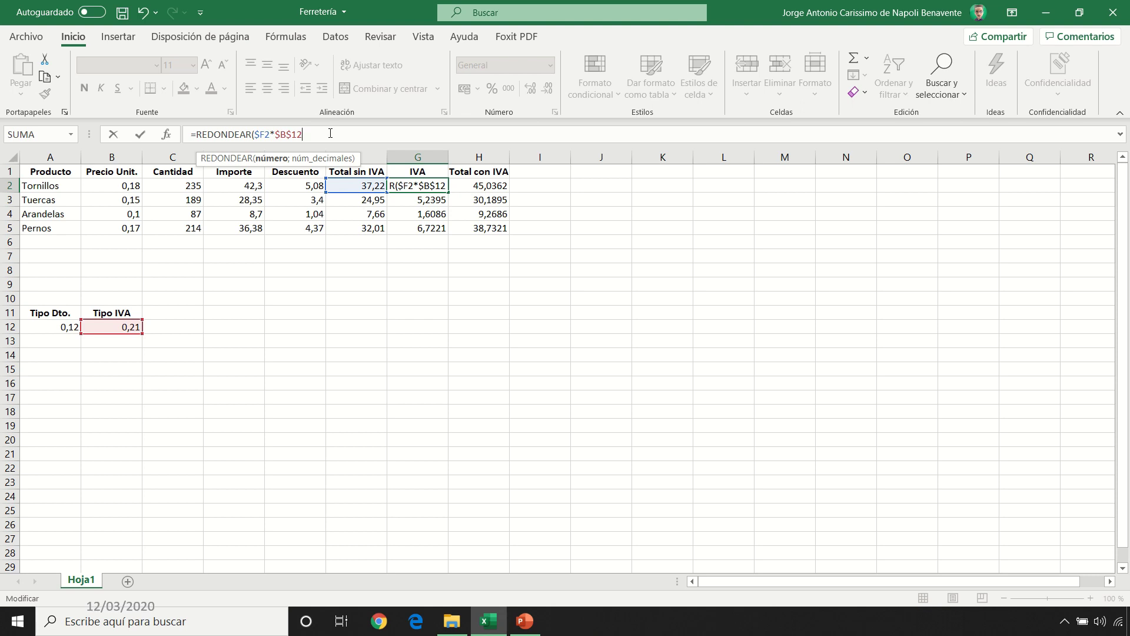
text(;2))
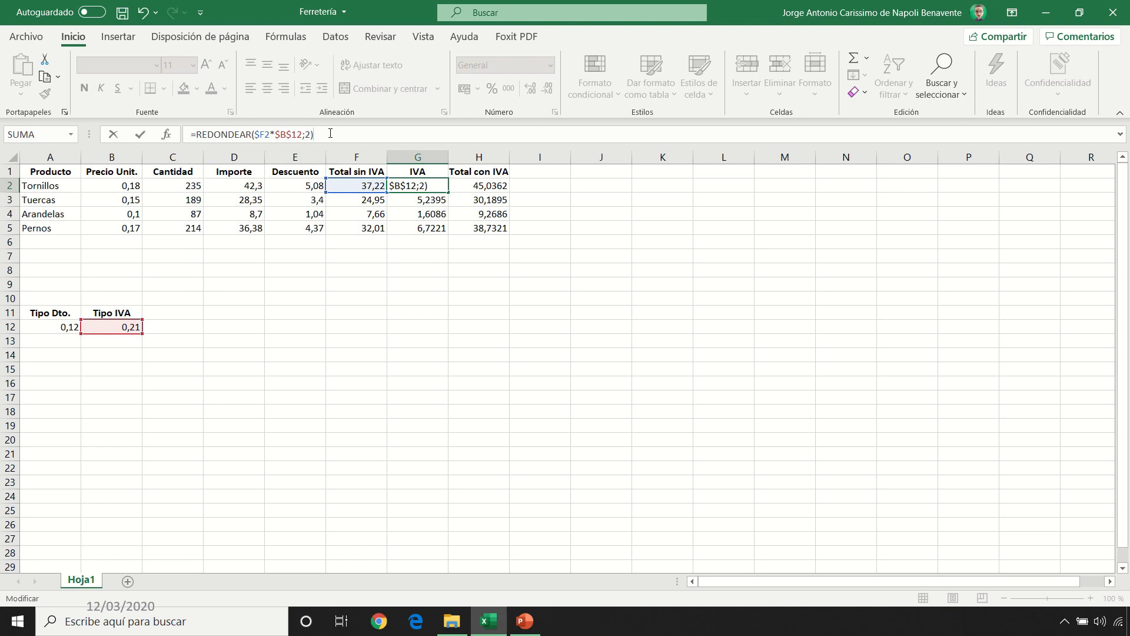
key(Return)
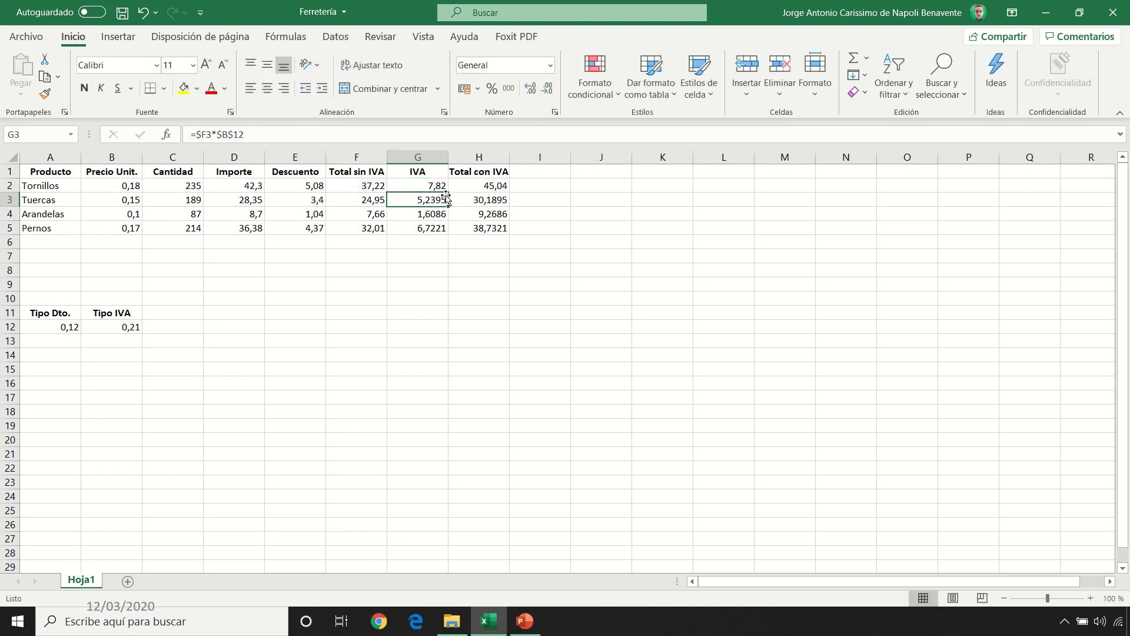
click(434, 186)
drag(450, 192, 448, 230)
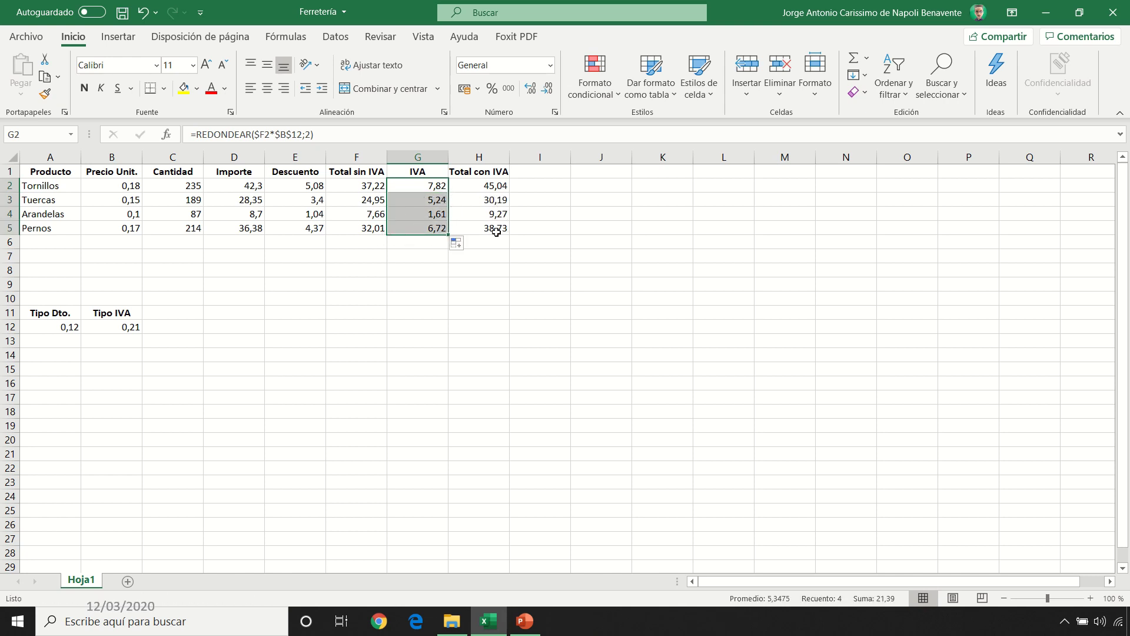
drag(483, 186, 484, 230)
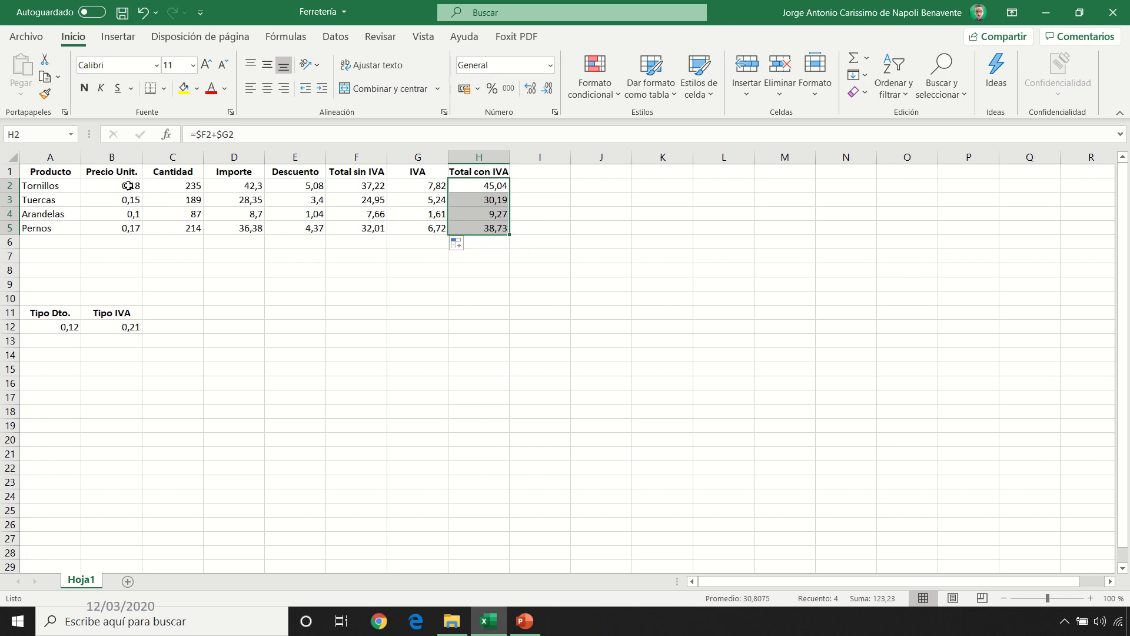
Apply the Moneda format to the unit prices in B2:B5 and the calculated amounts in D2:H5
drag(126, 189, 123, 224)
drag(244, 185, 476, 230)
click(550, 65)
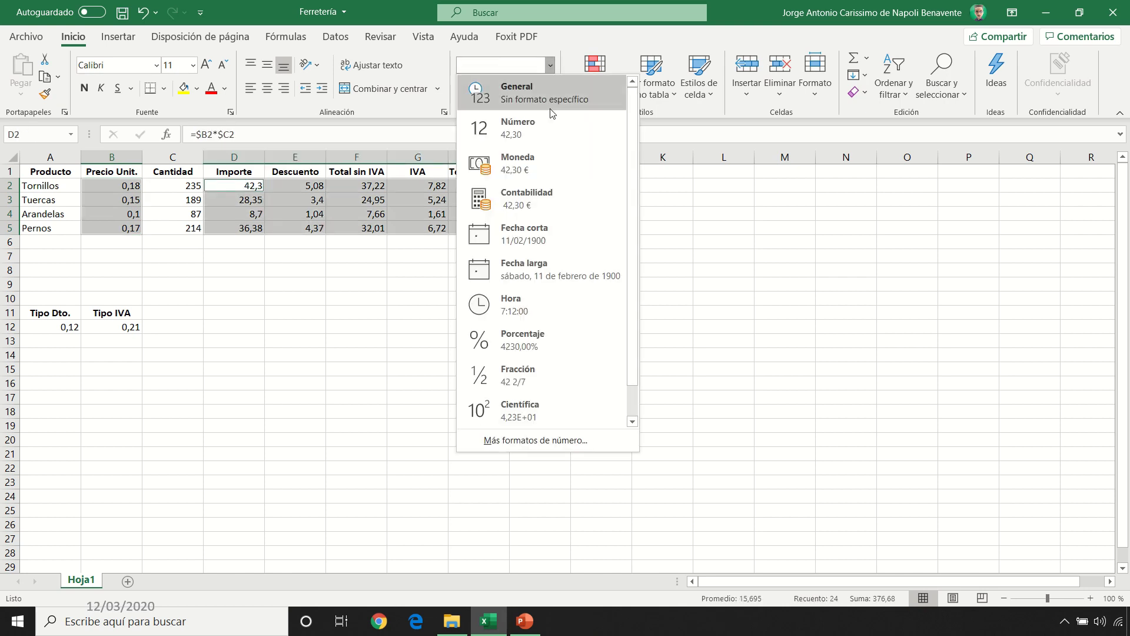
click(526, 156)
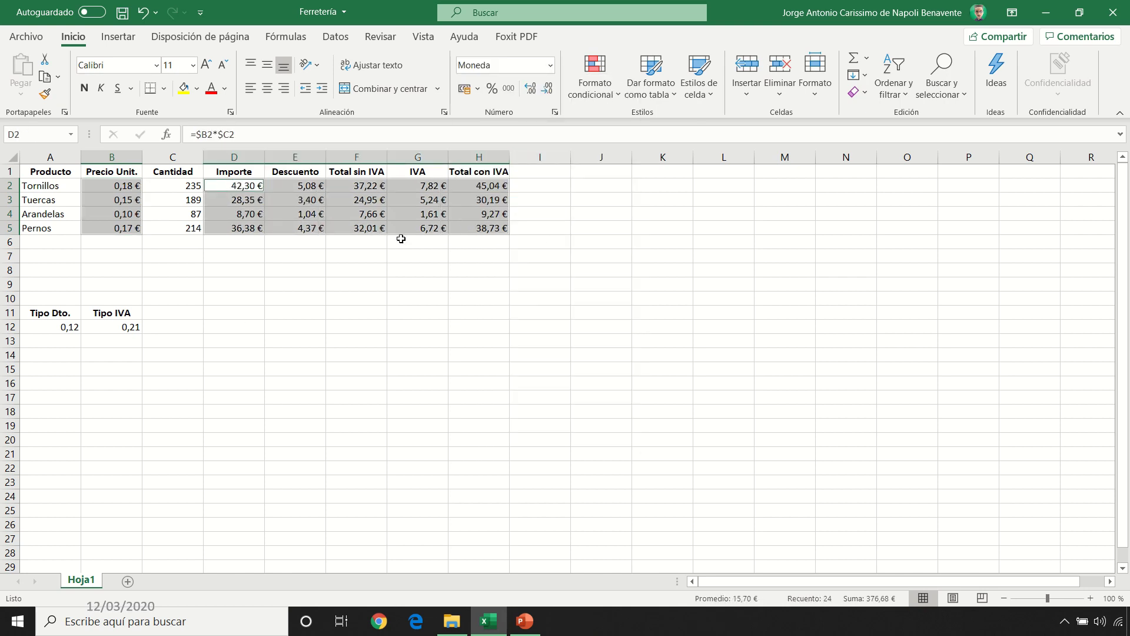
Format the discount and IVA rates in A12:B12 as Porcentaje without decimals and save the workbook
drag(55, 326, 111, 327)
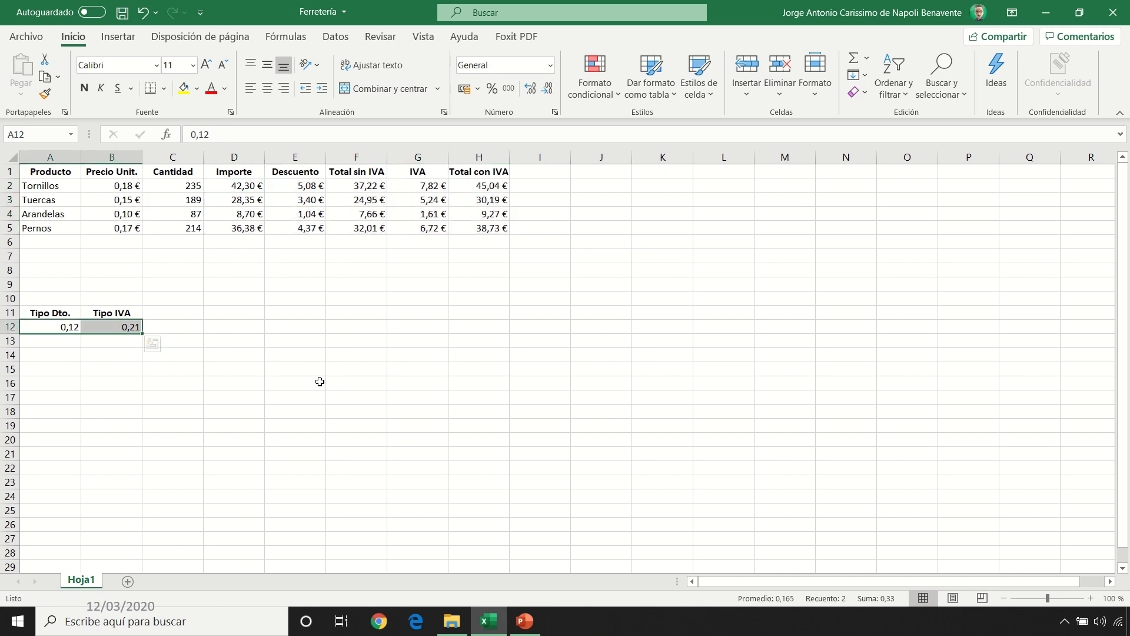
click(551, 65)
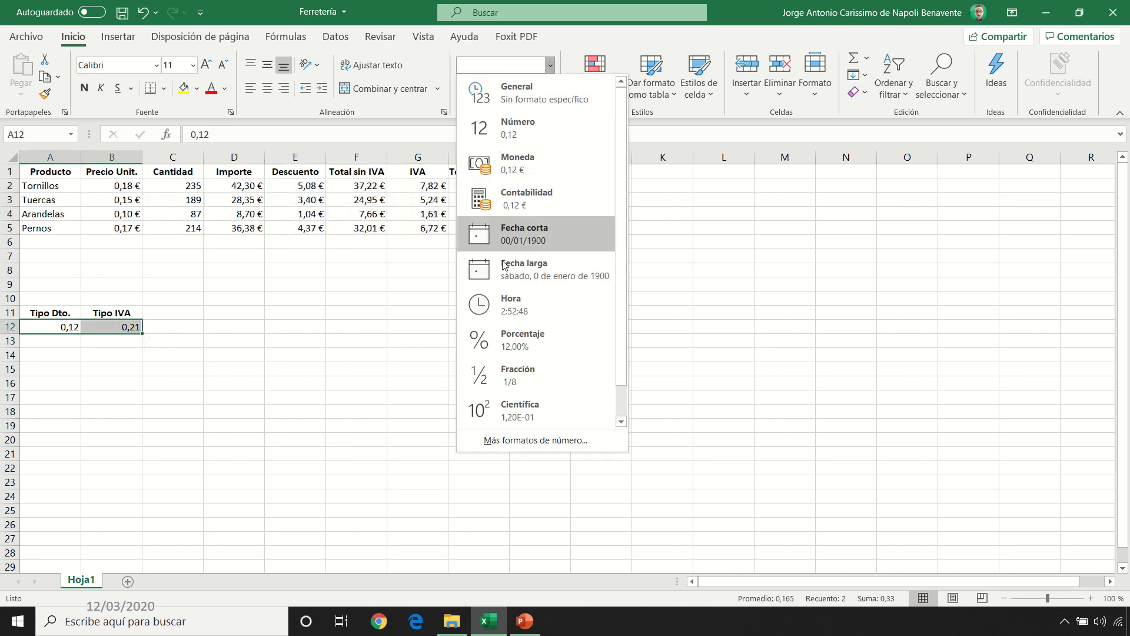
click(528, 340)
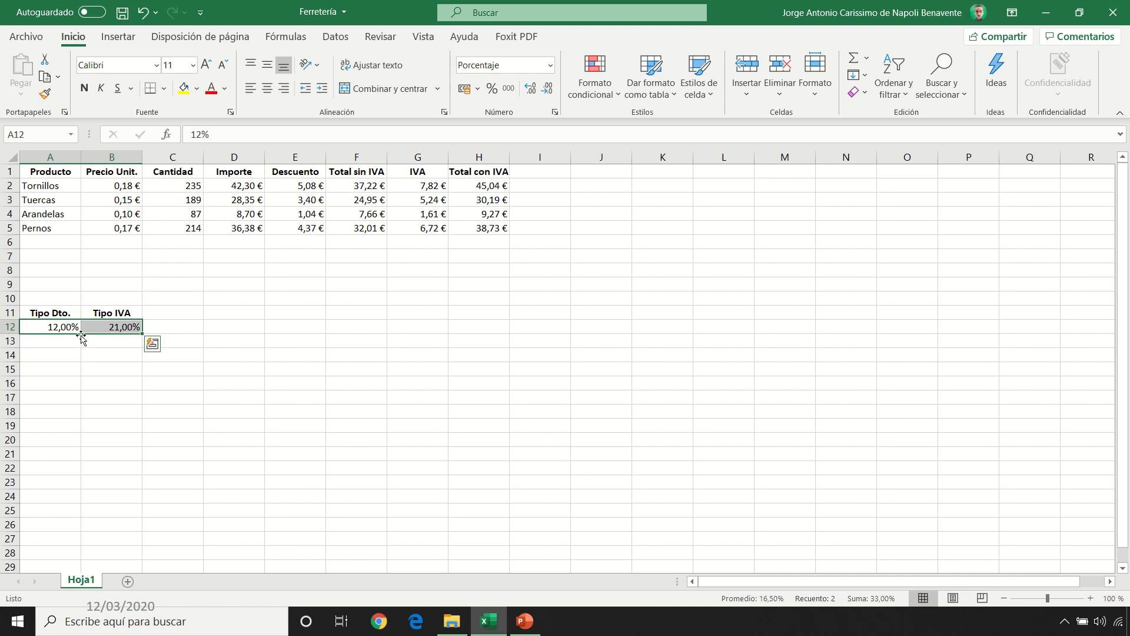
click(547, 91)
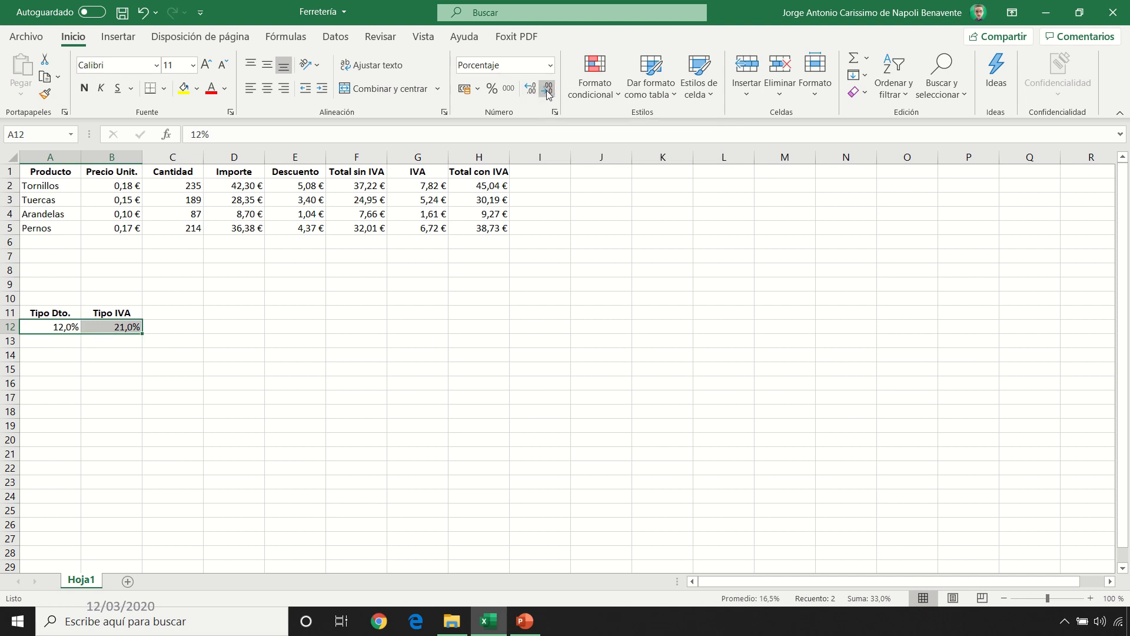
click(547, 91)
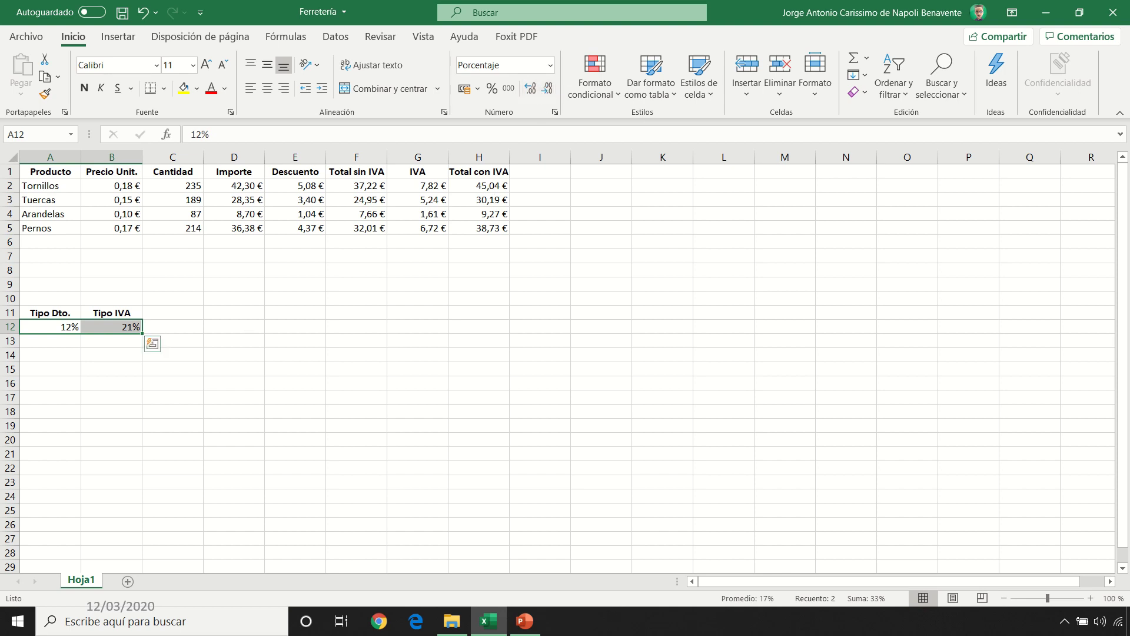
click(51, 172)
click(126, 9)
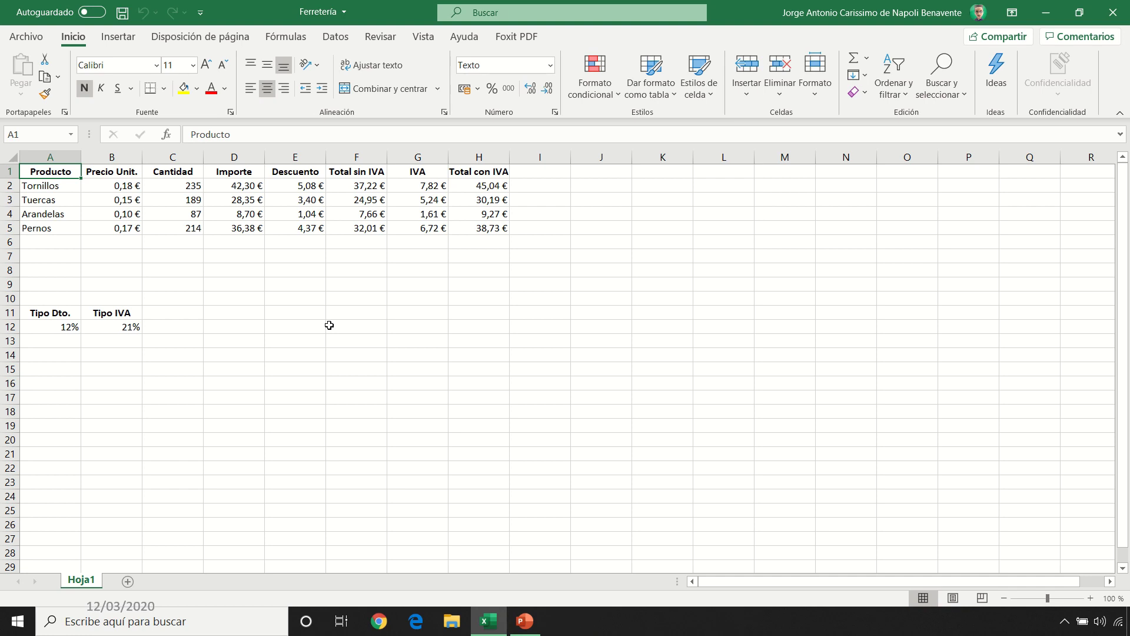
Examine the Total con IVA column in H1:H5 and select the empty cell H6 directly below its amounts
click(482, 185)
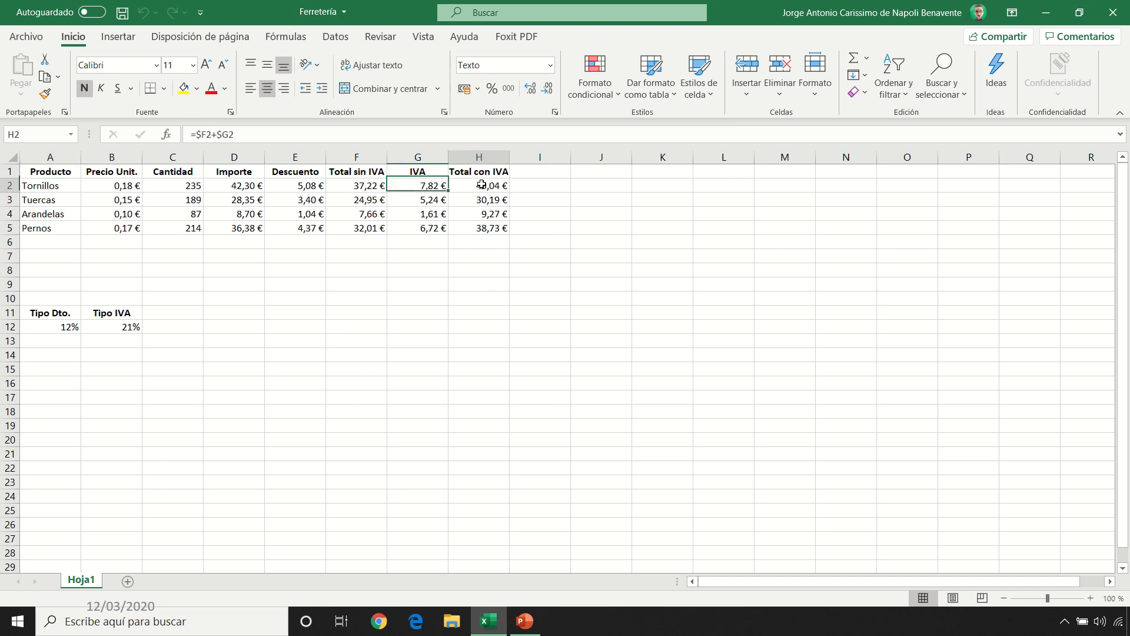
drag(509, 192, 501, 233)
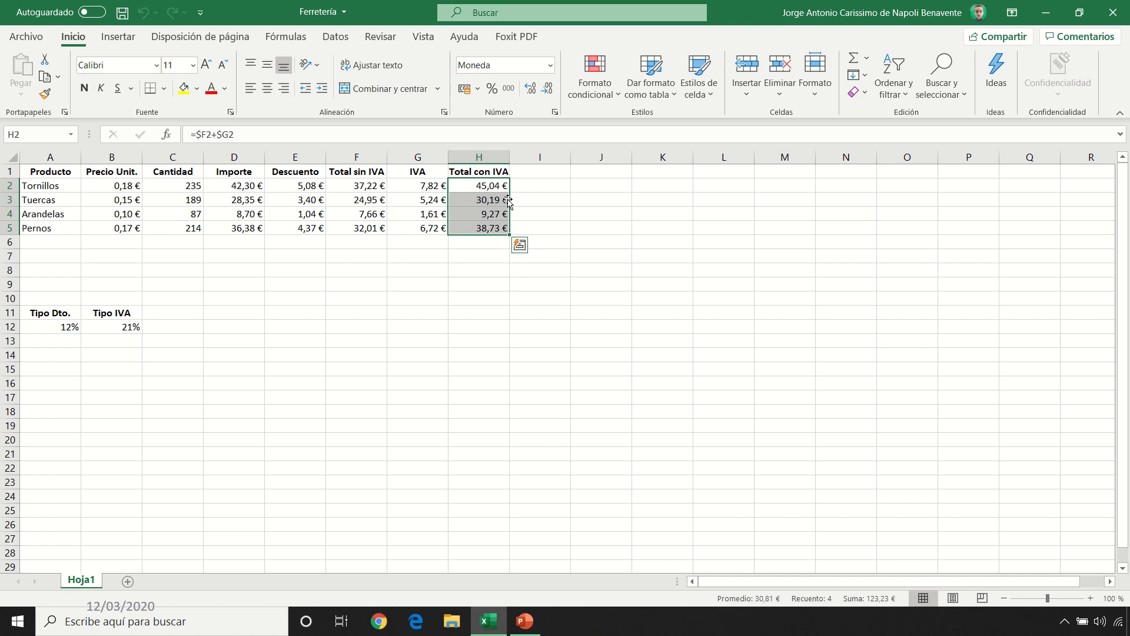
click(474, 172)
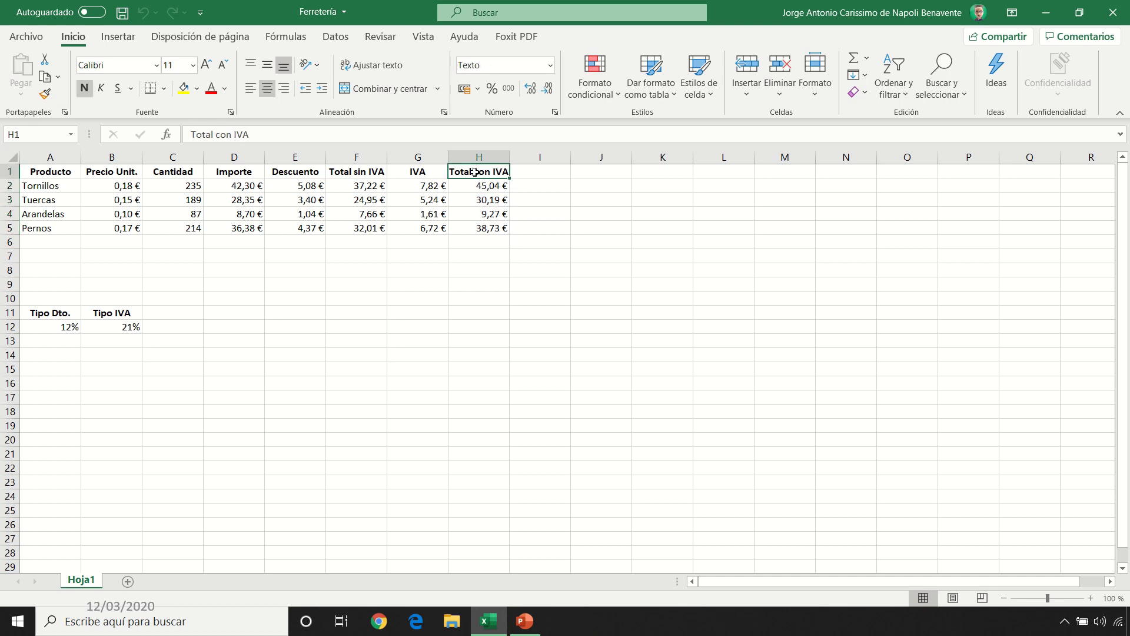
click(478, 242)
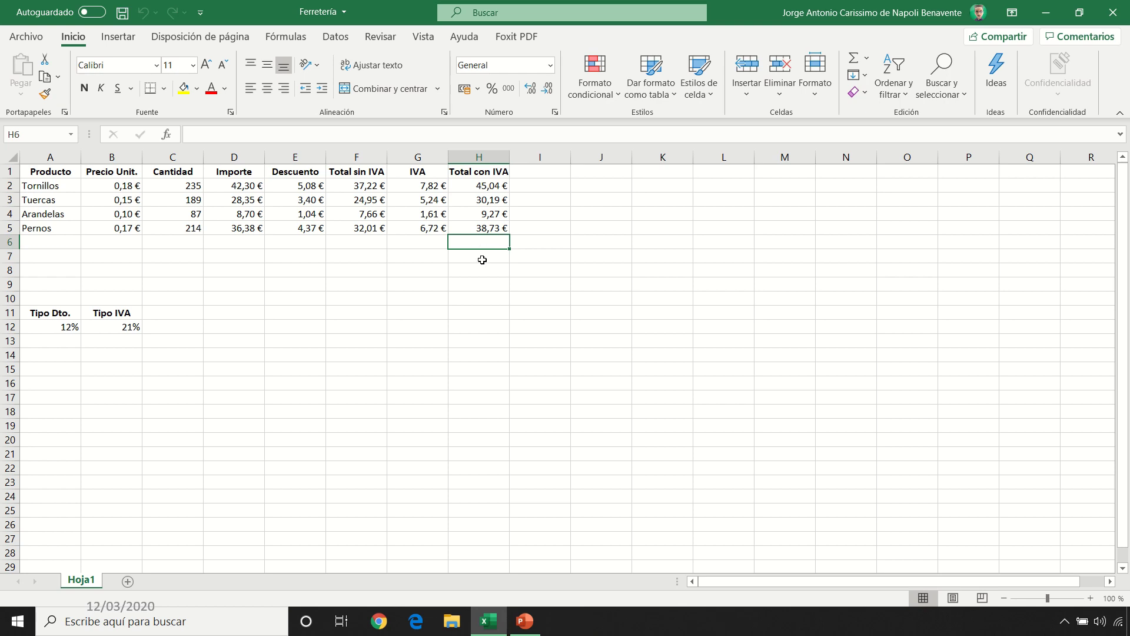
click(480, 259)
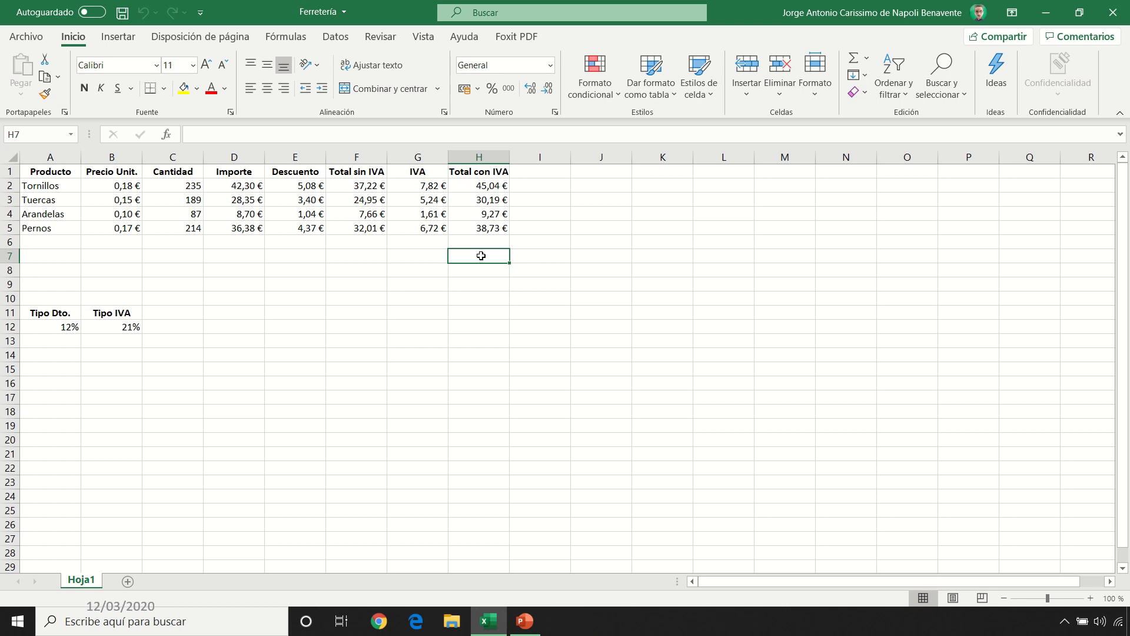
click(487, 242)
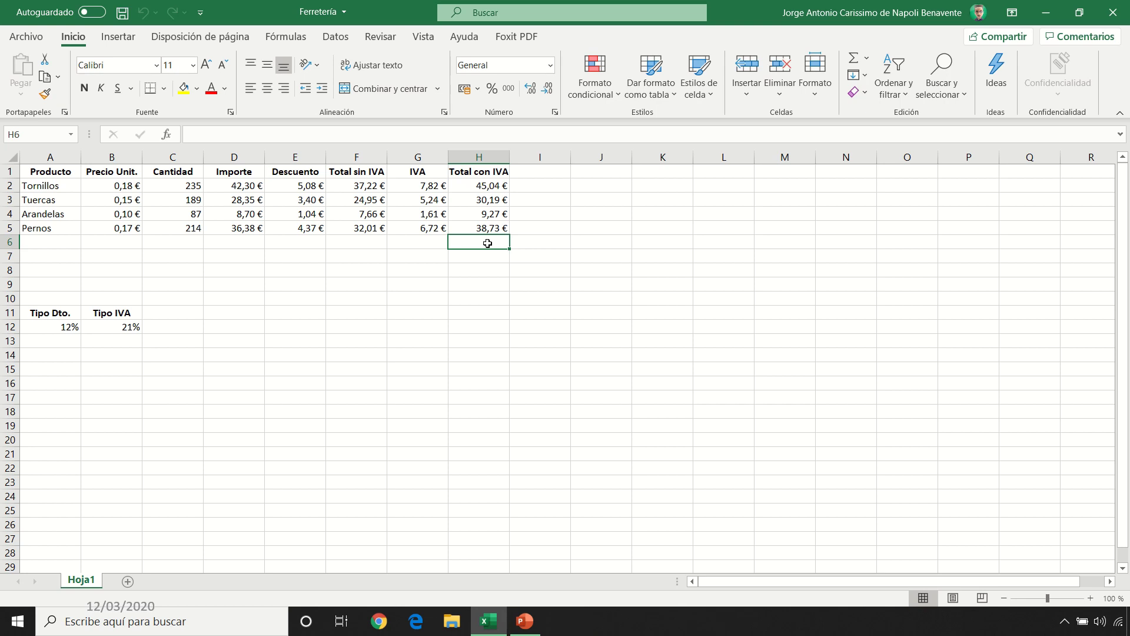
Sum the Total con IVA amounts in H7 with SUMA over H2:H5
click(482, 256)
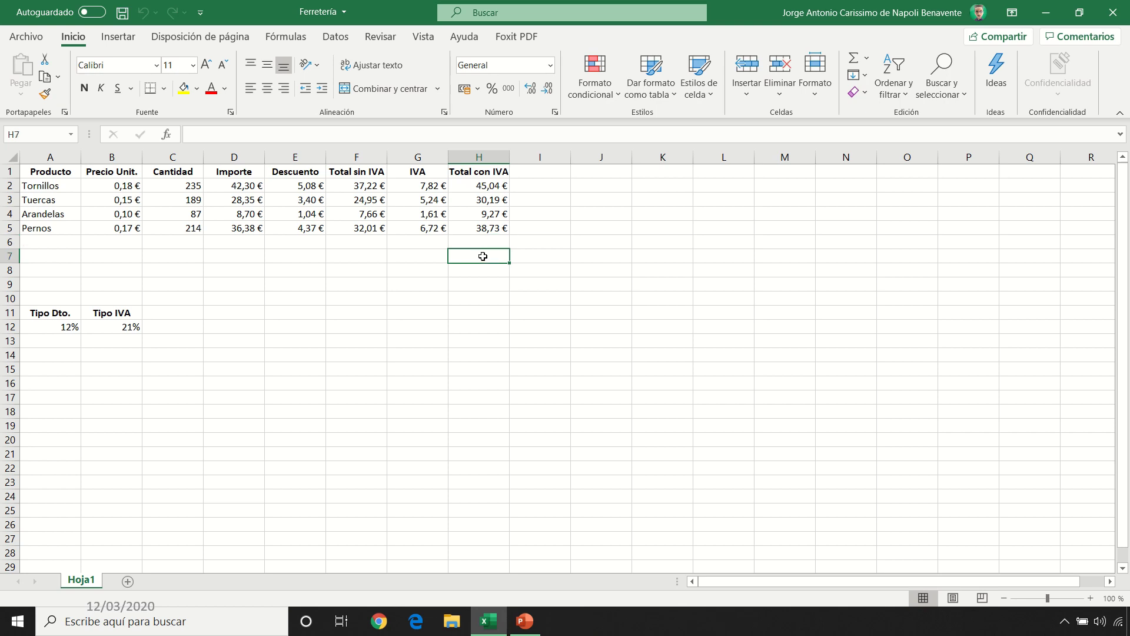
click(855, 59)
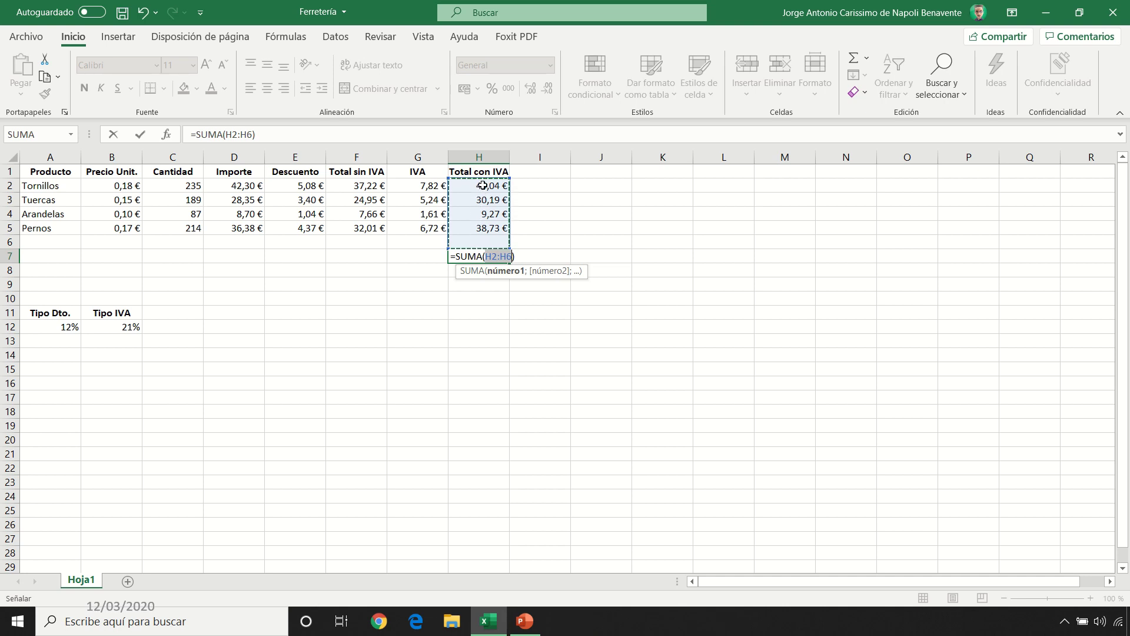
drag(483, 185, 486, 228)
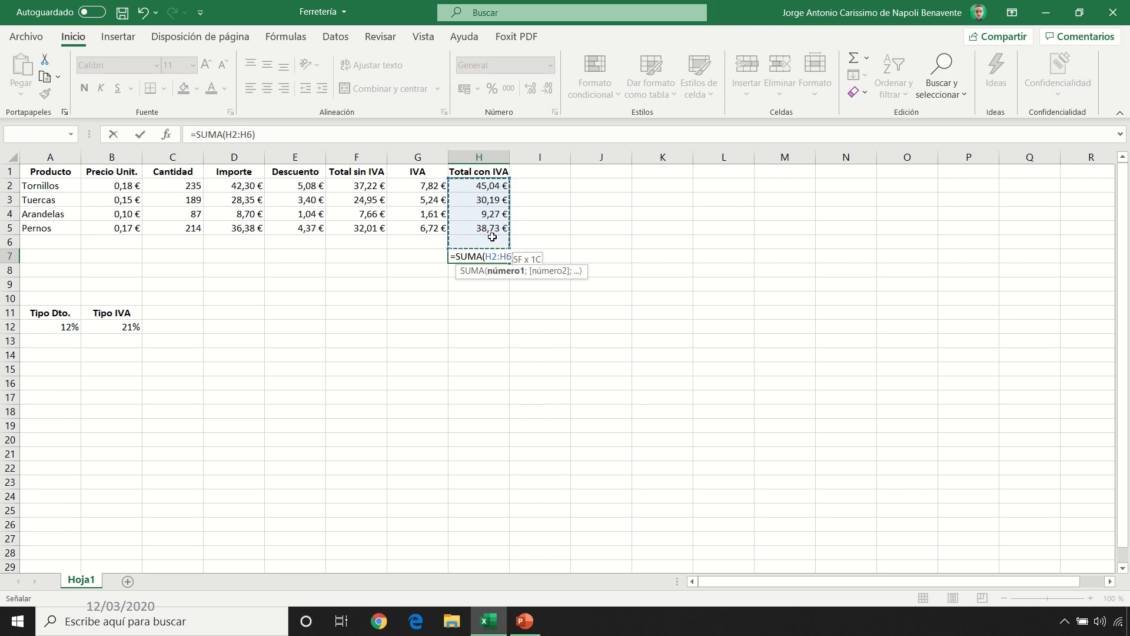
drag(493, 228, 493, 229)
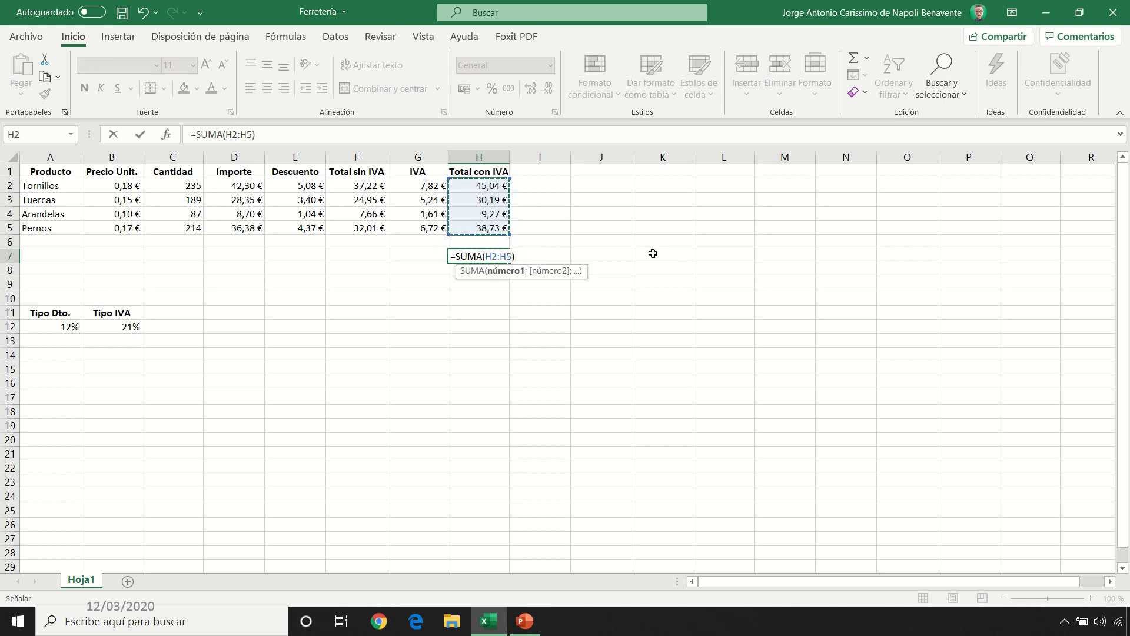
key(Return)
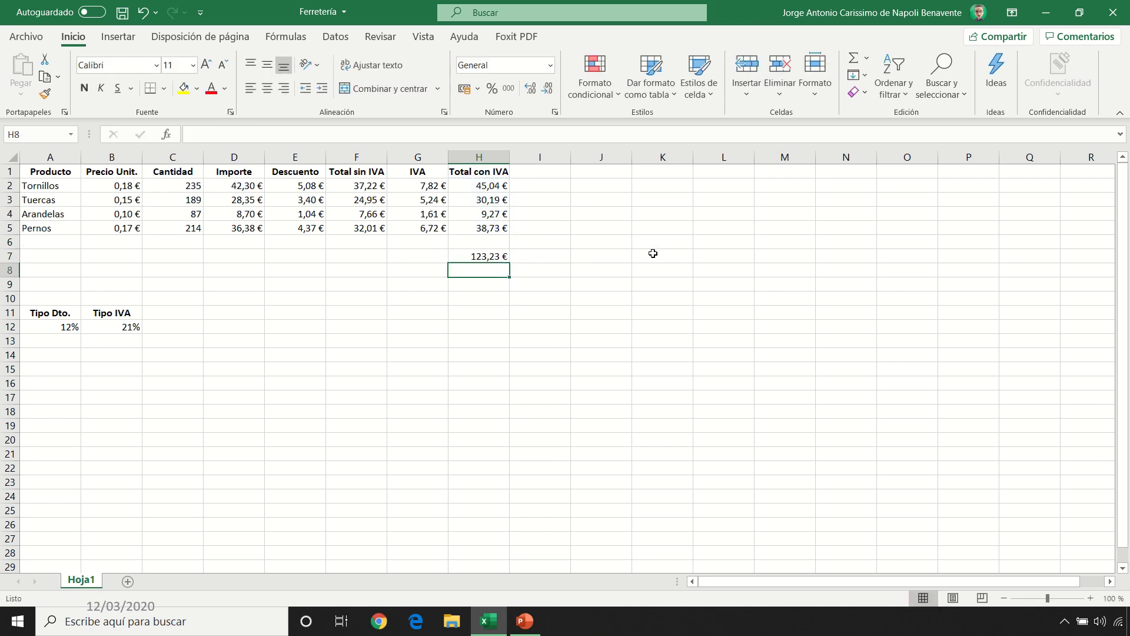
Insert three rows above row 6 and inspect the range of the SUMA formula in H10
click(11, 242)
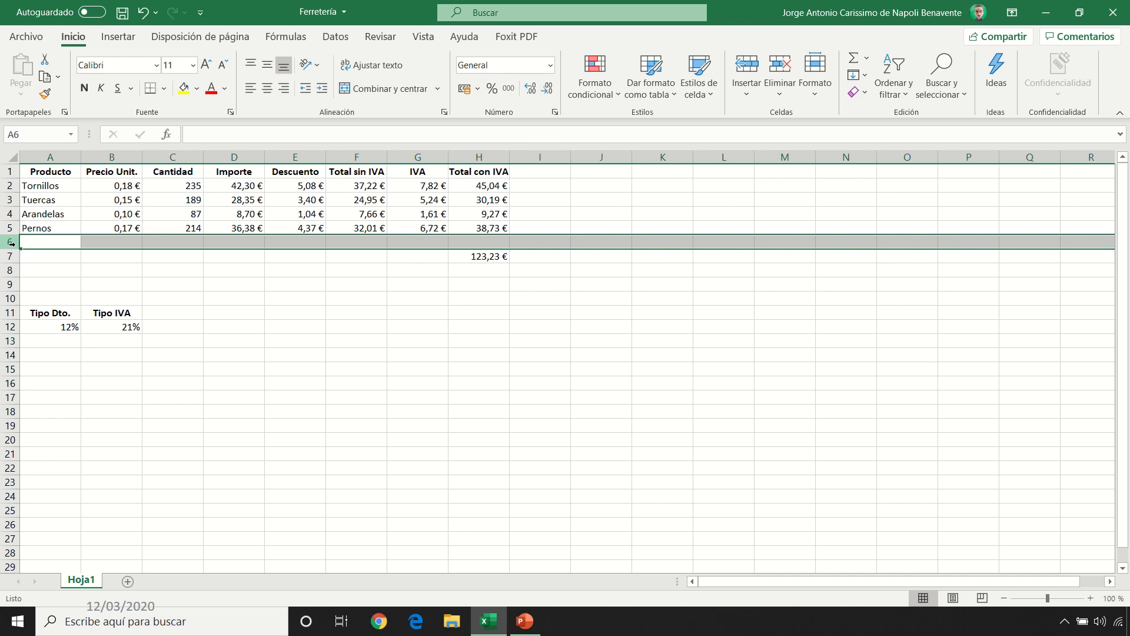
key(ctrl+plus)
key(ctrl+plus)
key(ctrl+plus)
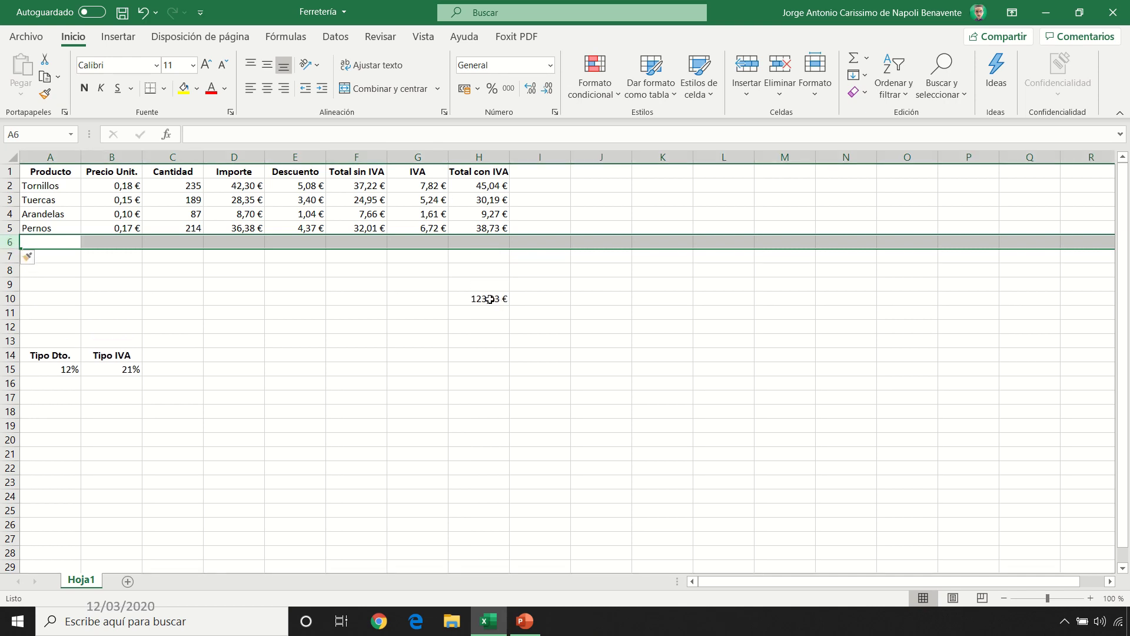
double_click(490, 299)
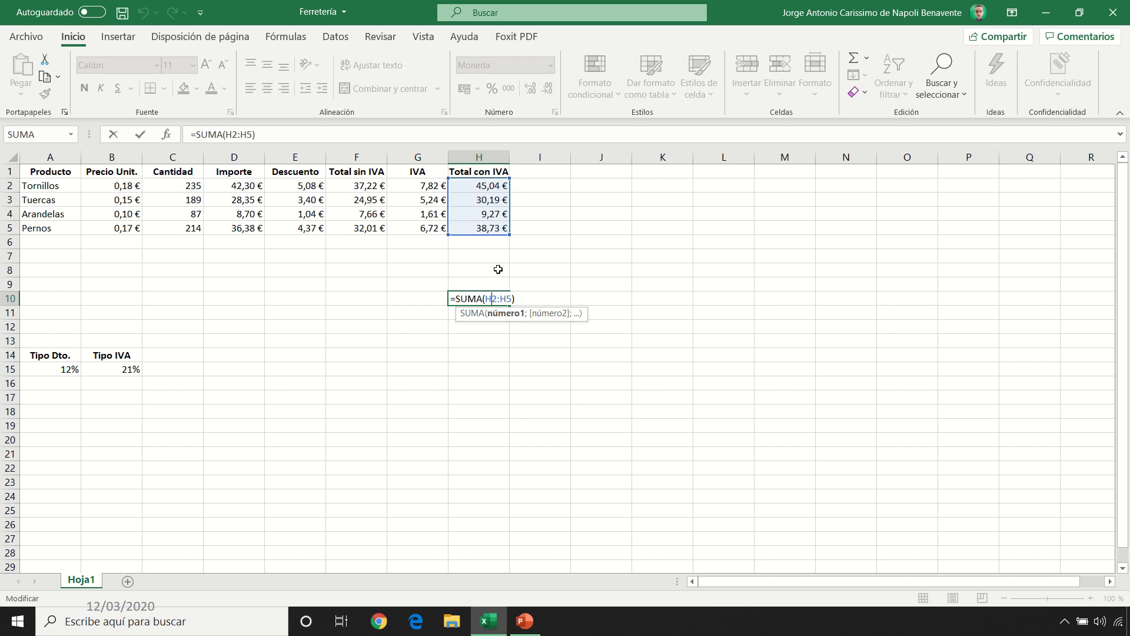
key(Escape)
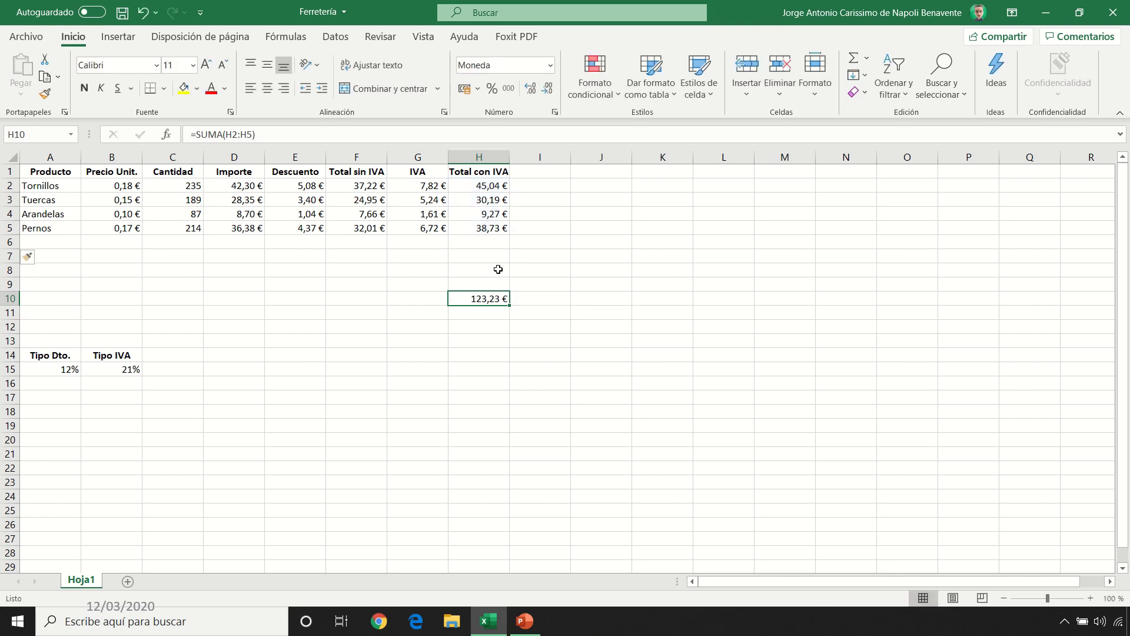
Undo the inserted rows and replace the sum in H7 with SUMA over H2:H6, including the empty row
key(ctrl+z)
key(ctrl+z)
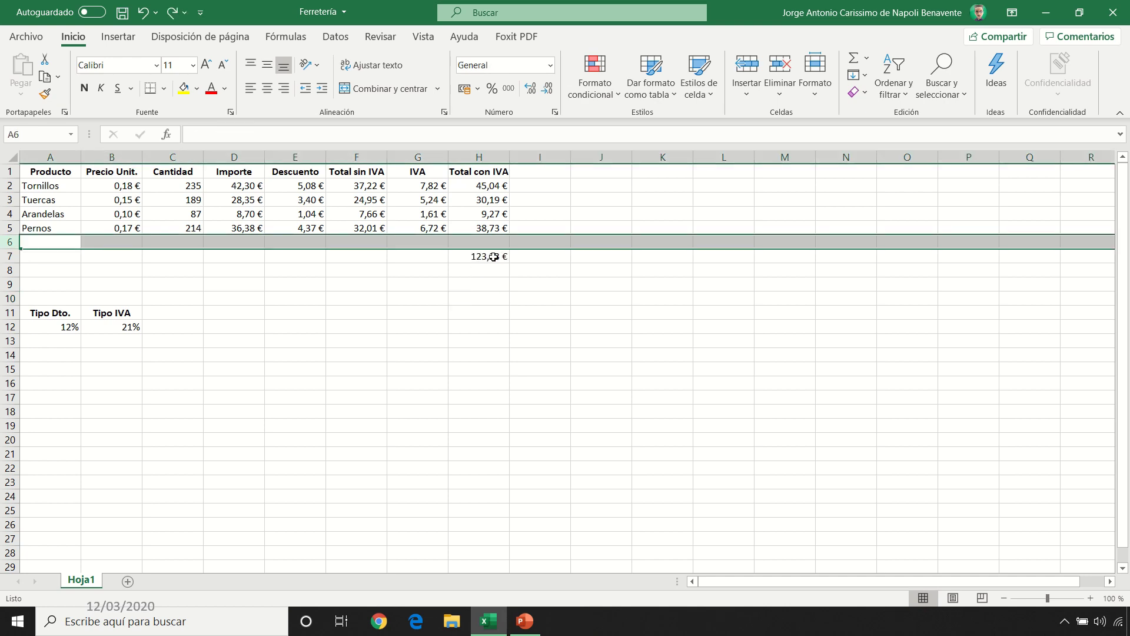
key(ctrl+z)
key(BackSpace)
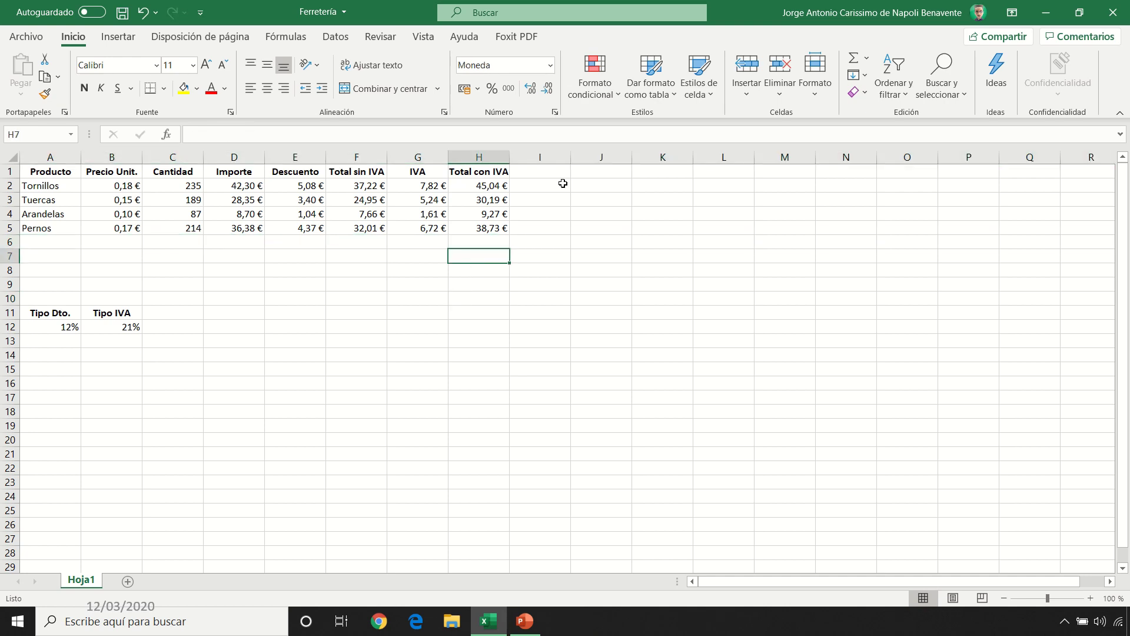
click(855, 59)
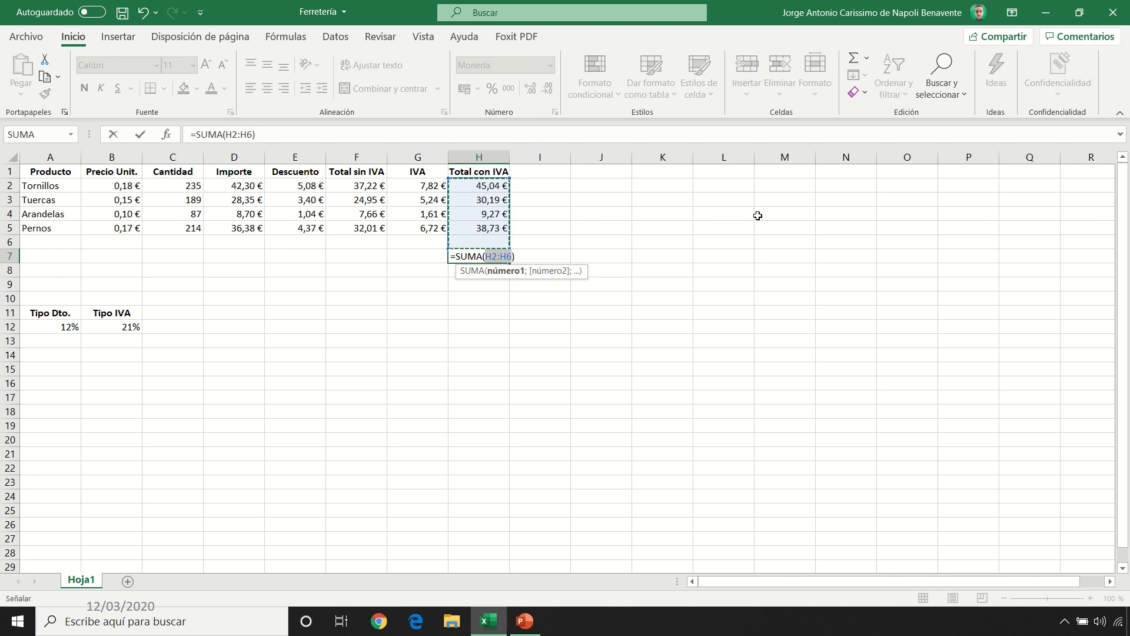
key(Return)
Insert three rows at the empty row 6 within the summed range and check the resulting formula in H10
click(10, 242)
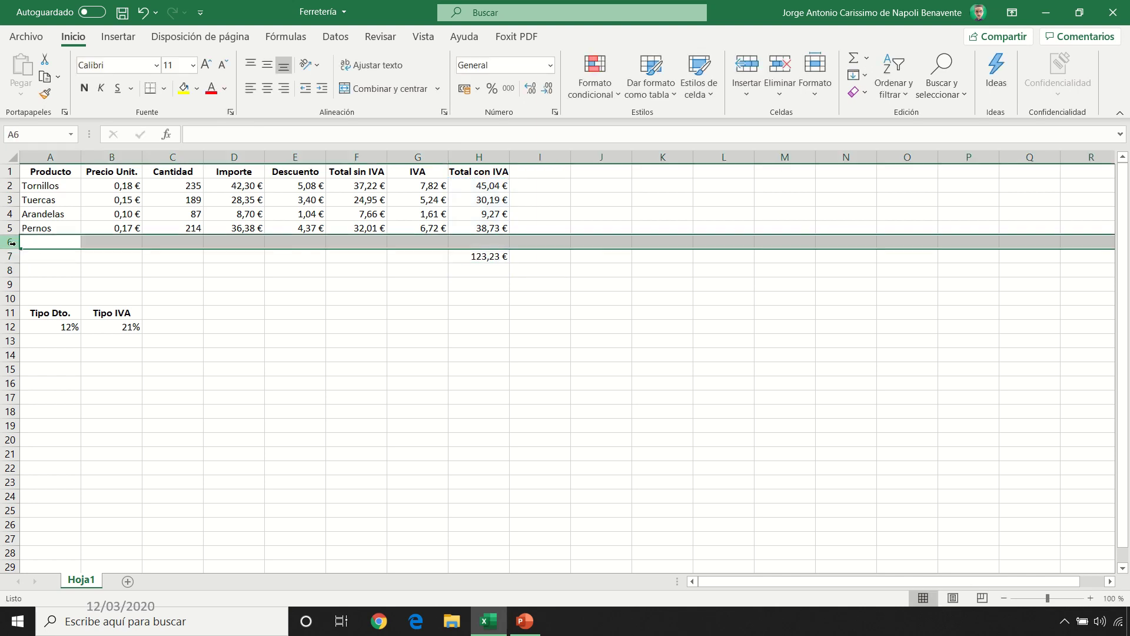
key(ctrl+plus)
key(ctrl+plus)
key(ctrl+plus)
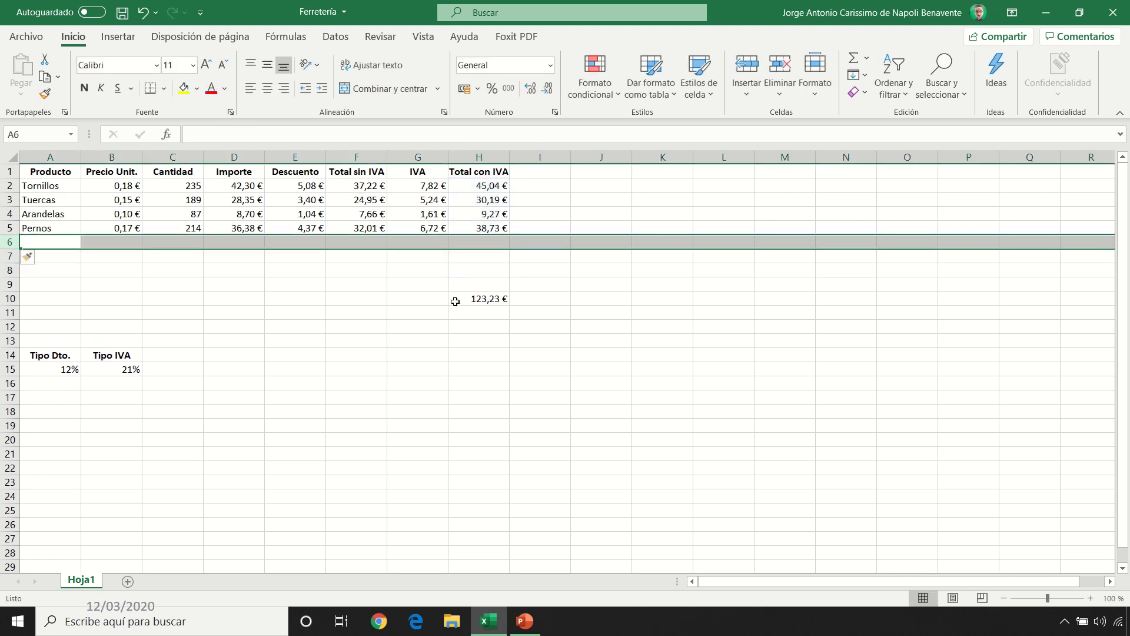
click(471, 299)
double_click(471, 298)
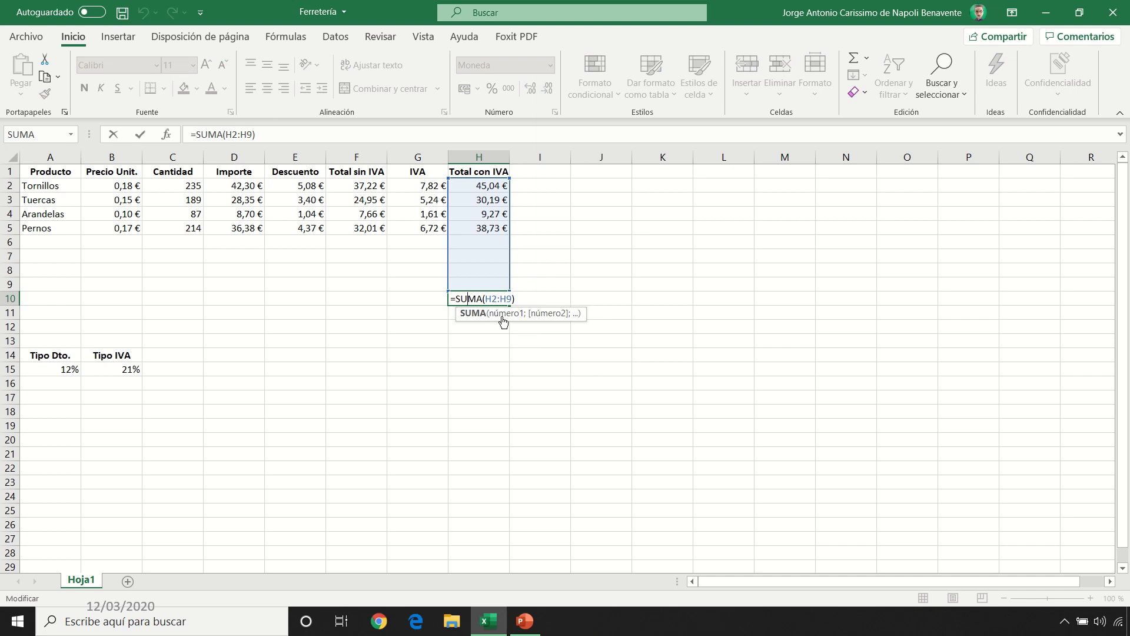
key(Escape)
Remove the three inserted rows below the Pernos row and select the sum in H7
key(Up)
key(Up)
key(Up)
key(Up)
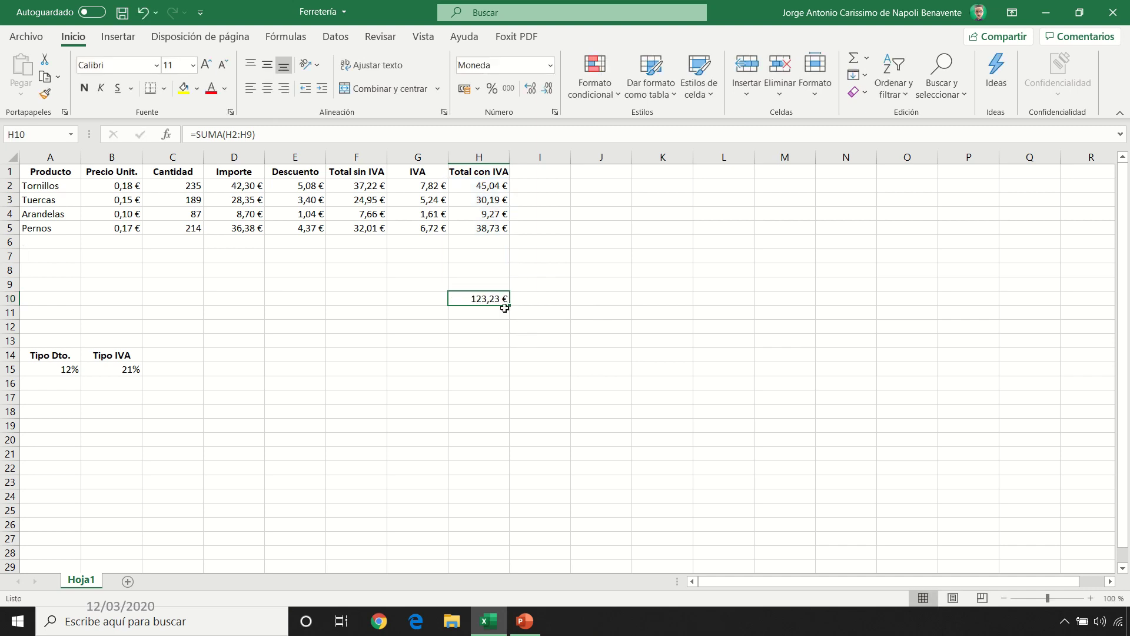
key(shift+space)
key(ctrl+minus)
key(ctrl+minus)
key(ctrl+minus)
click(478, 257)
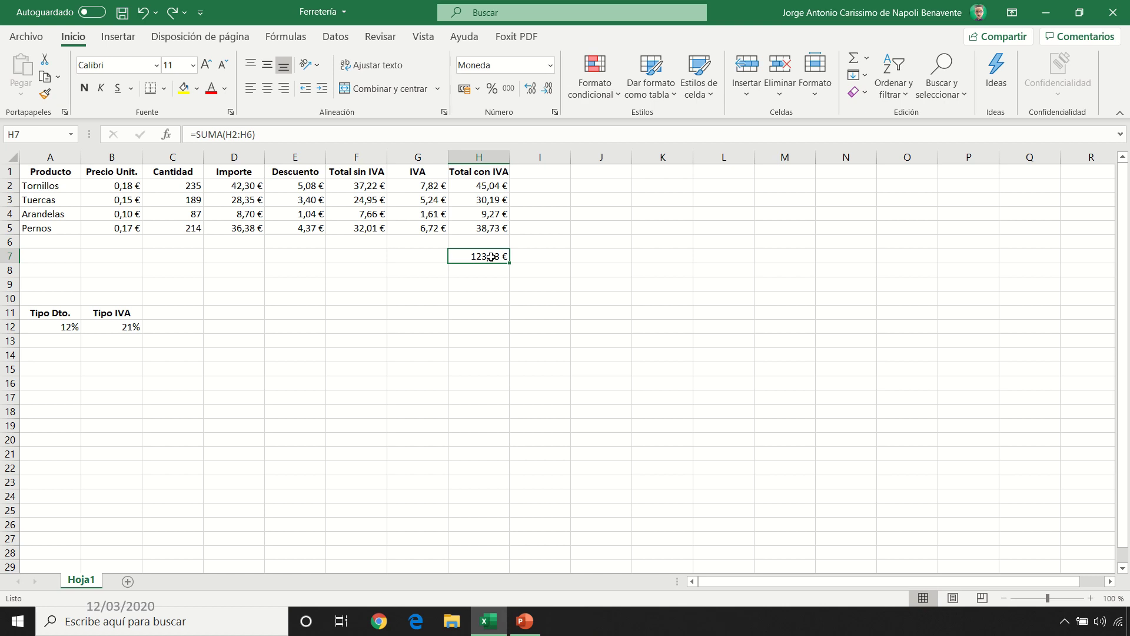
Examine the empty row 6 and the range covered by the SUMA formula in H7
click(9, 242)
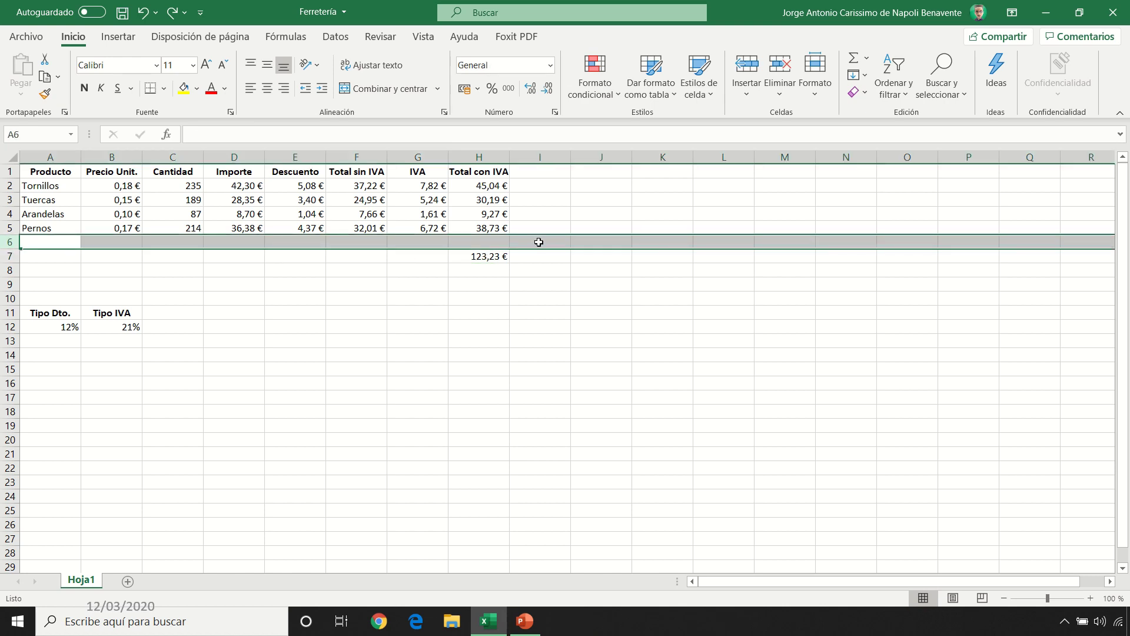
double_click(487, 257)
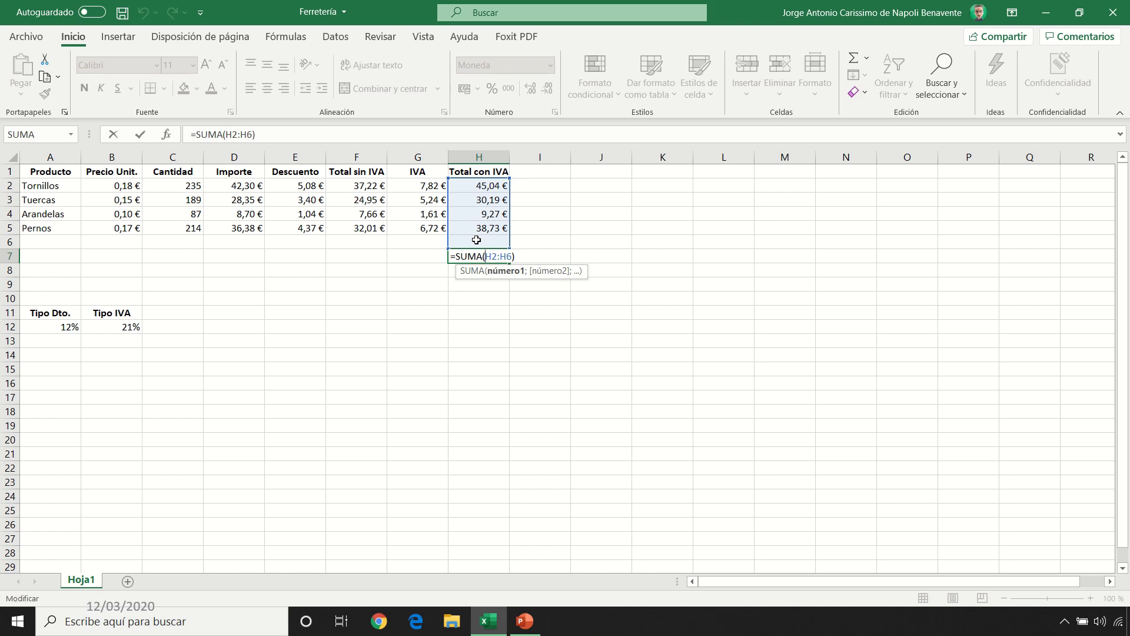
key(Return)
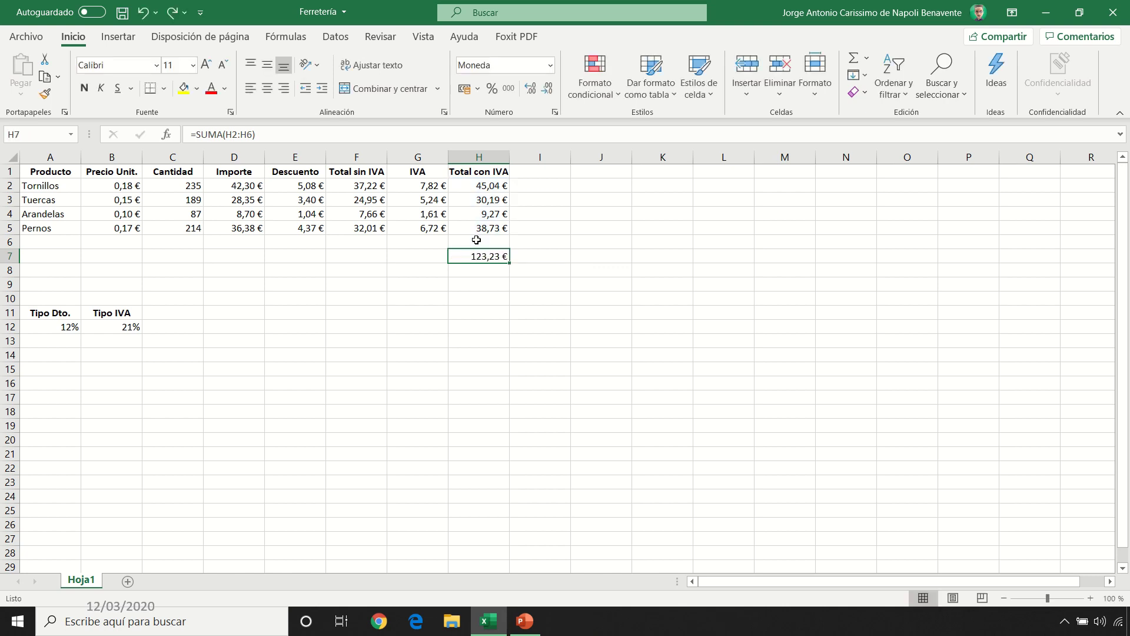
key(ctrl+z)
key(ctrl+y)
Copy the H7 sum across to G7 and F7 and check the copied formulas
drag(510, 265, 337, 264)
click(406, 257)
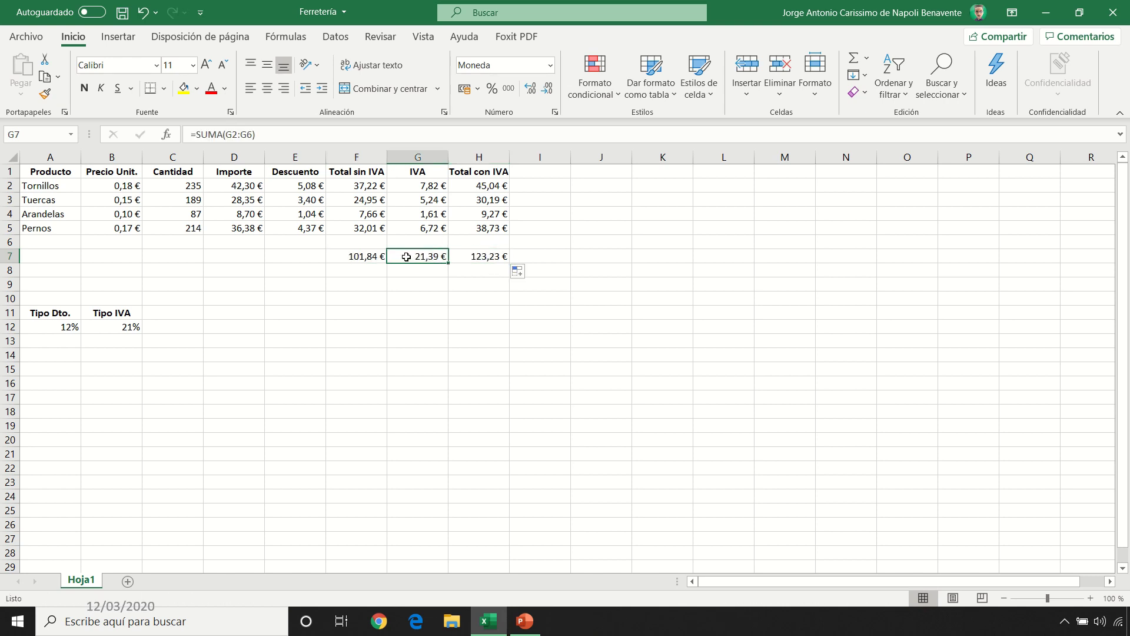
double_click(351, 257)
key(Escape)
Copy the sum from H7 down to H8 and inspect the range in the copied formula
click(508, 261)
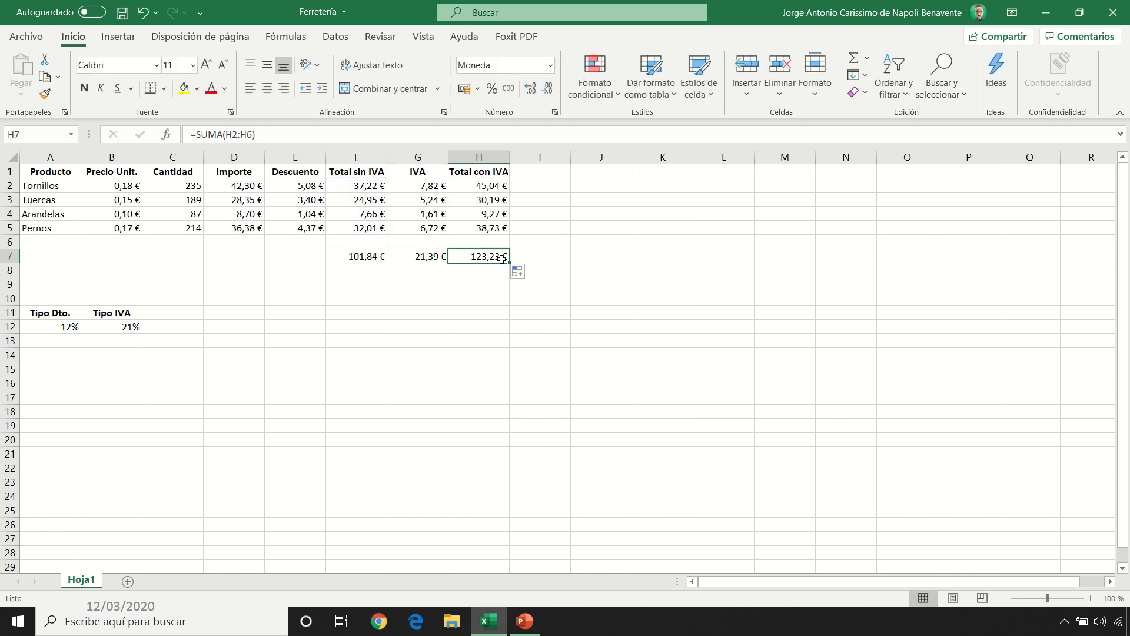
drag(511, 263, 512, 277)
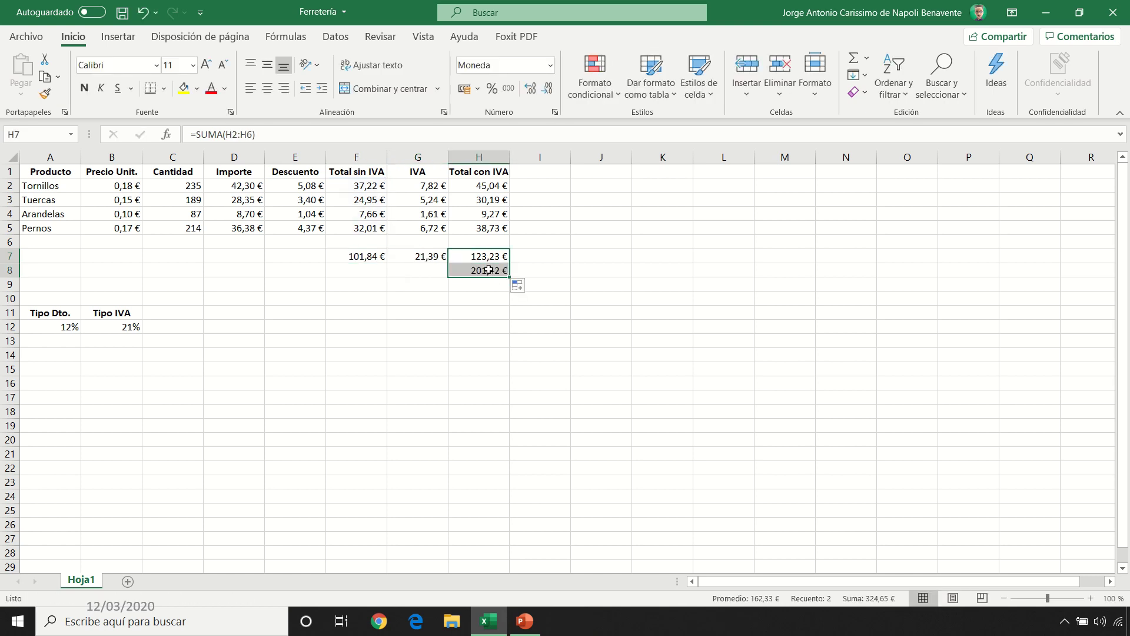
double_click(497, 270)
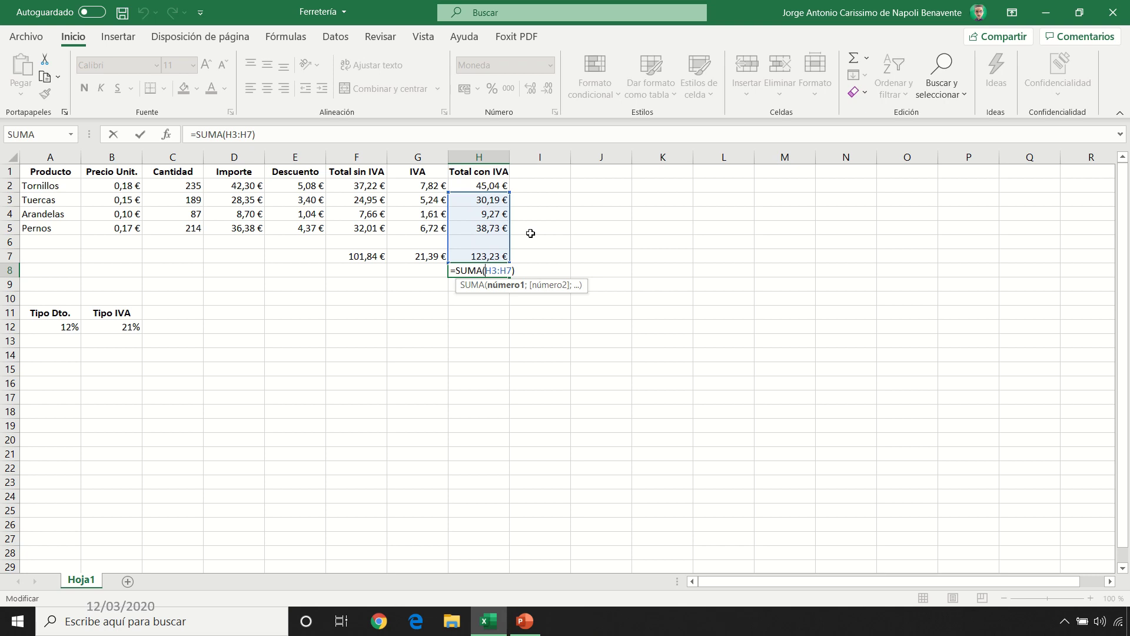
key(Escape)
Undo the copies of the sum in H8 and F7:G7 and delete the formula in H7
key(ctrl+z)
key(ctrl+z)
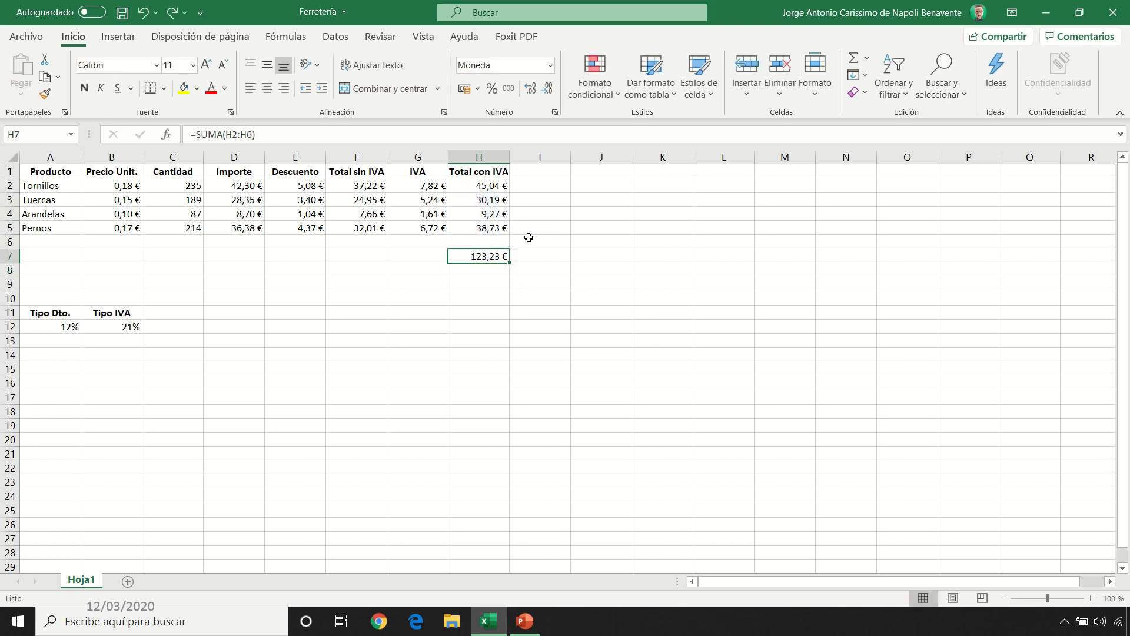
key(Delete)
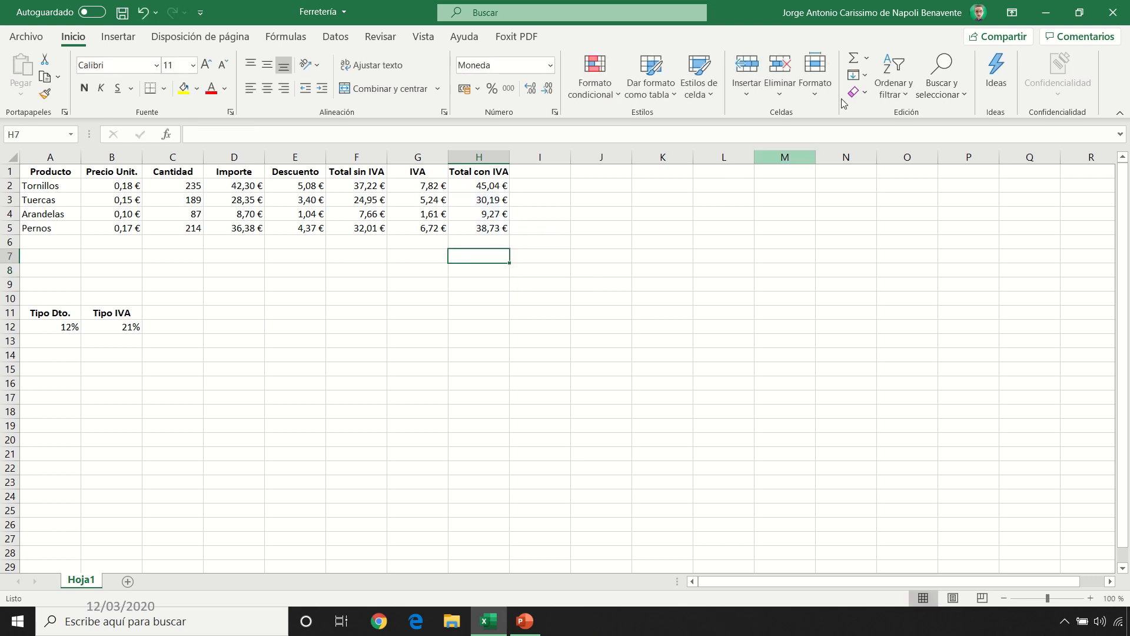
Enter the sum in H7 with row-fixed mixed references as =SUMA(H$2:H$6)
click(854, 57)
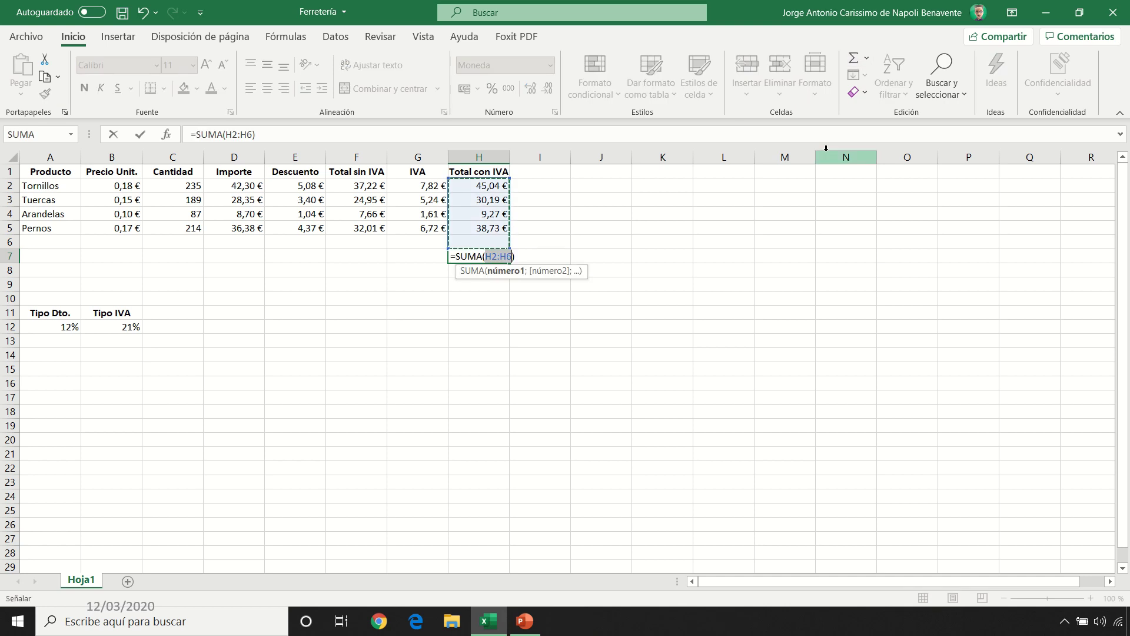
key(F4)
key(F4)
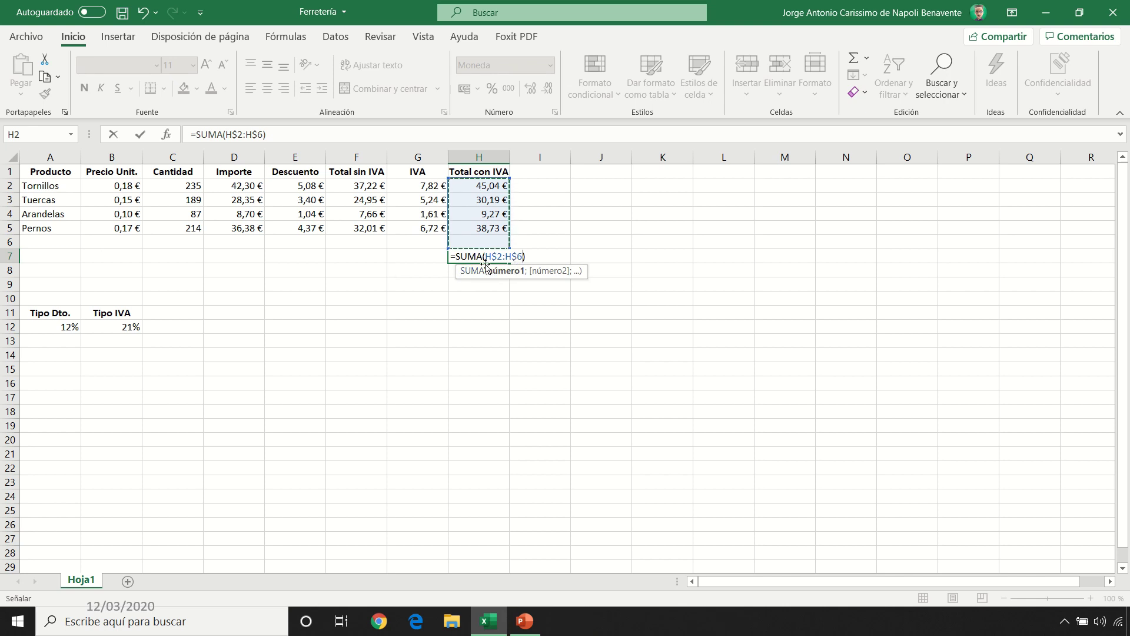
key(Return)
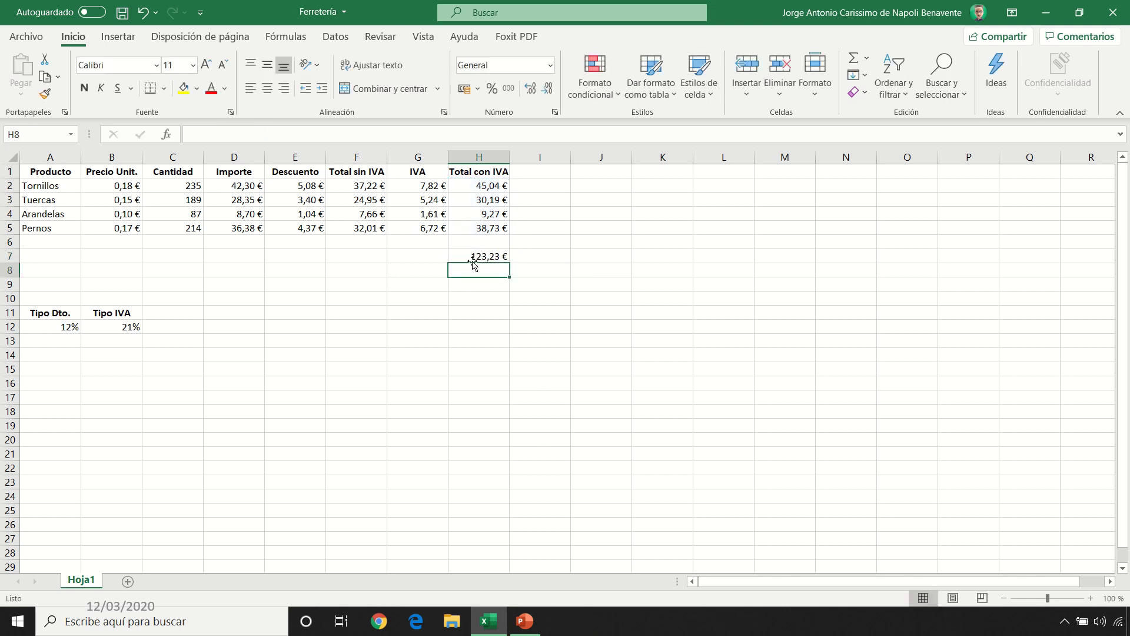
Copy the mixed-reference sum from H7 across to G7 and F7 and check the copied formulas
click(475, 258)
drag(509, 262, 373, 266)
double_click(424, 258)
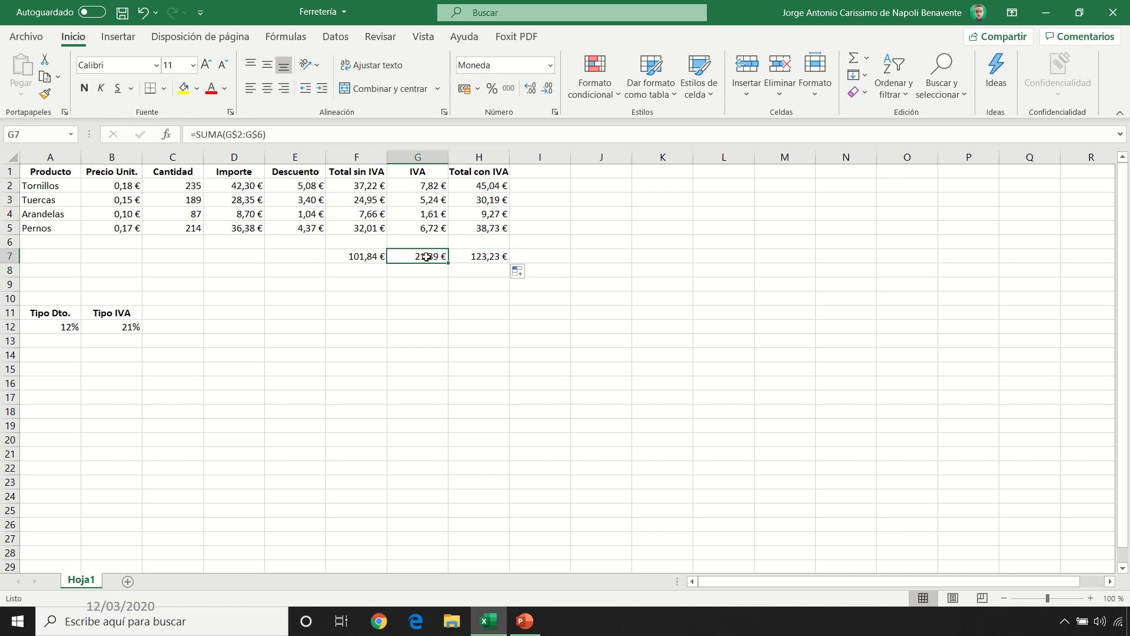
click(360, 259)
Copy H7 down to H8 and change its function to PROMEDIO, giving =PROMEDIO(H$2:H$6)
click(503, 259)
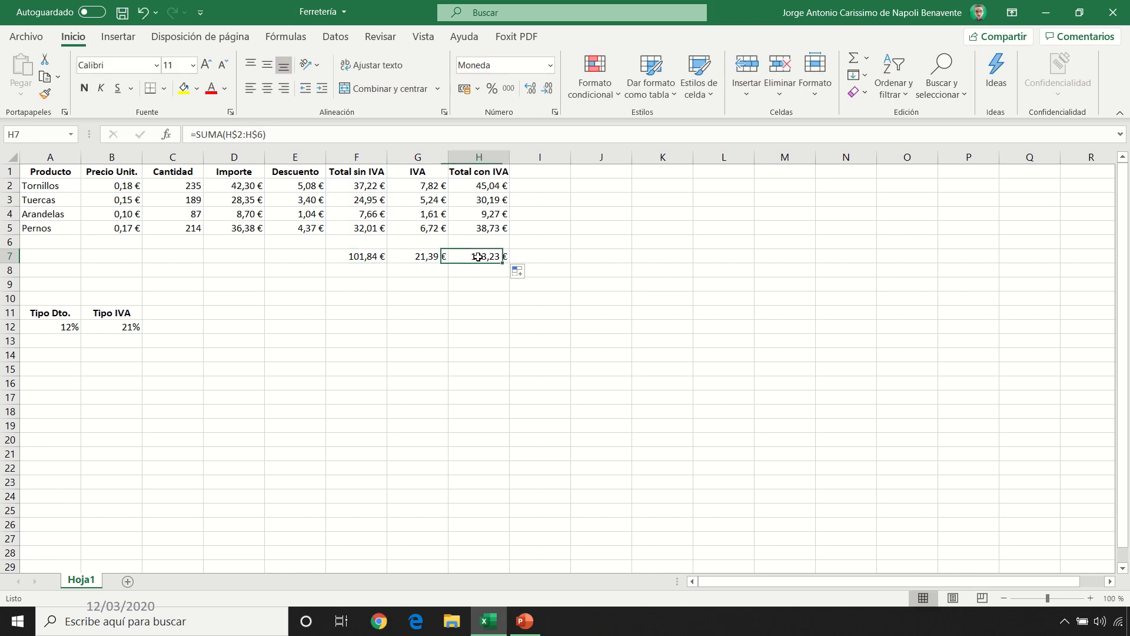
drag(505, 263, 509, 279)
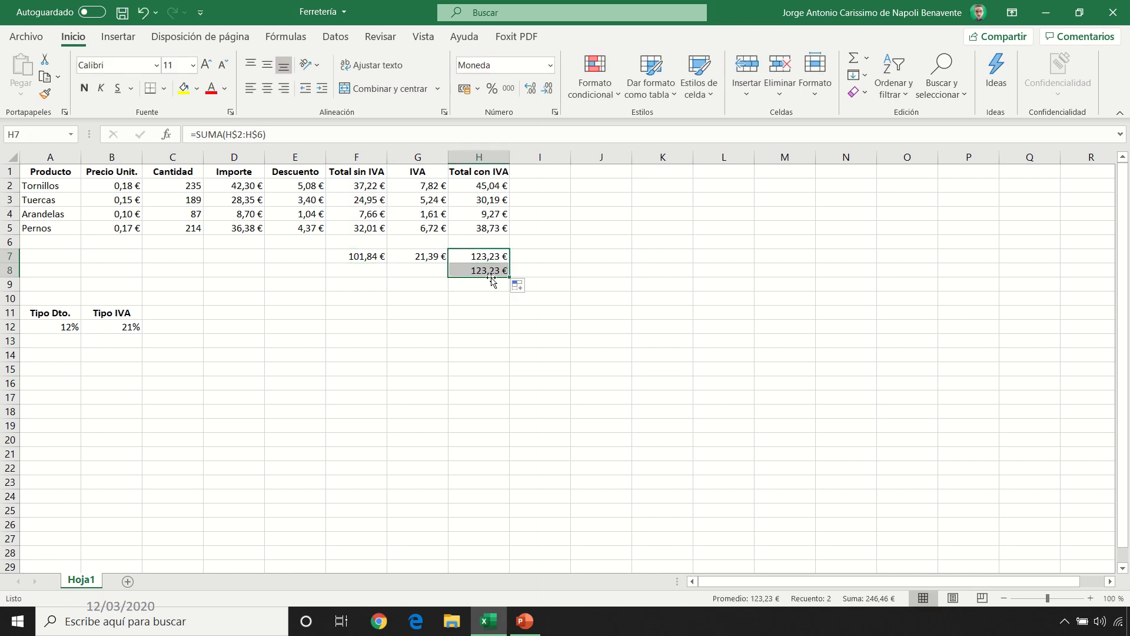
click(488, 272)
double_click(487, 272)
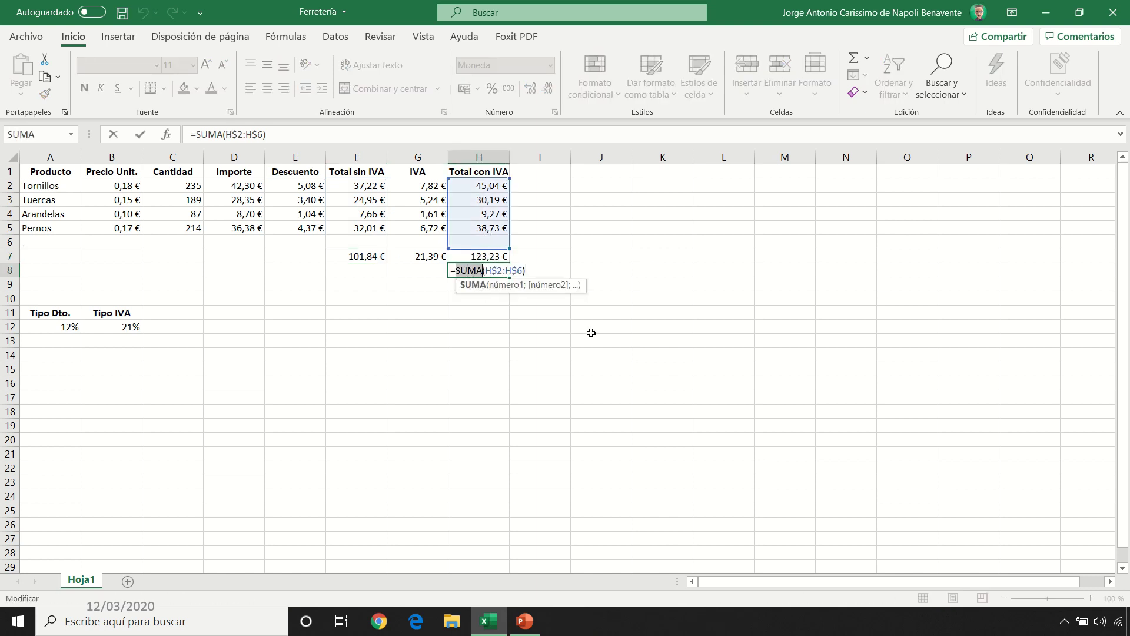
text(PROMEDIO)
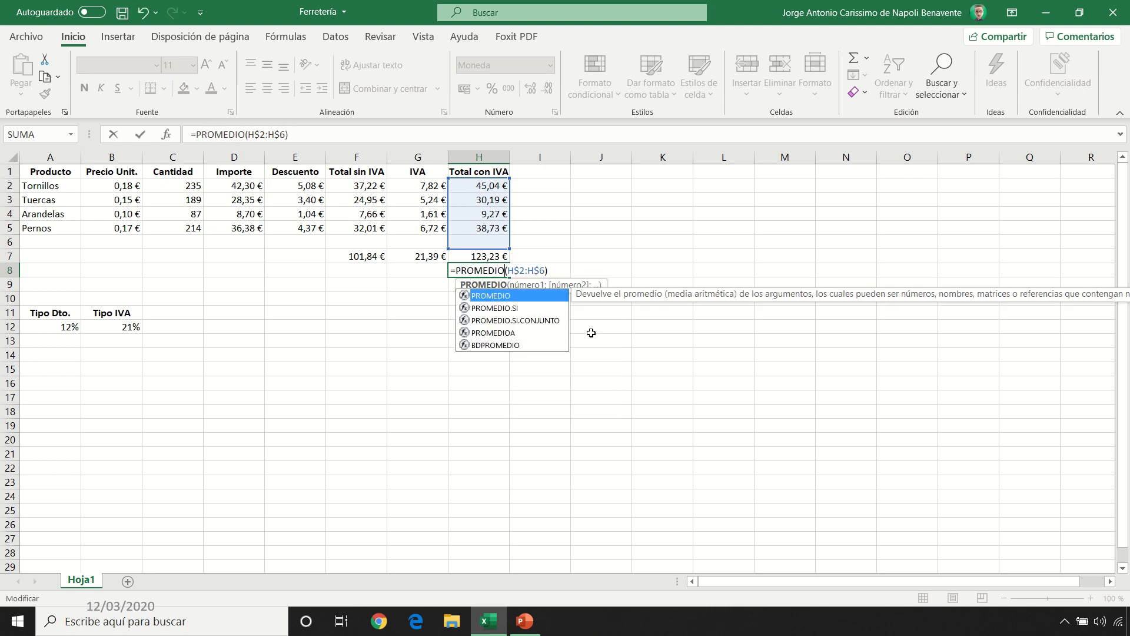
key(Return)
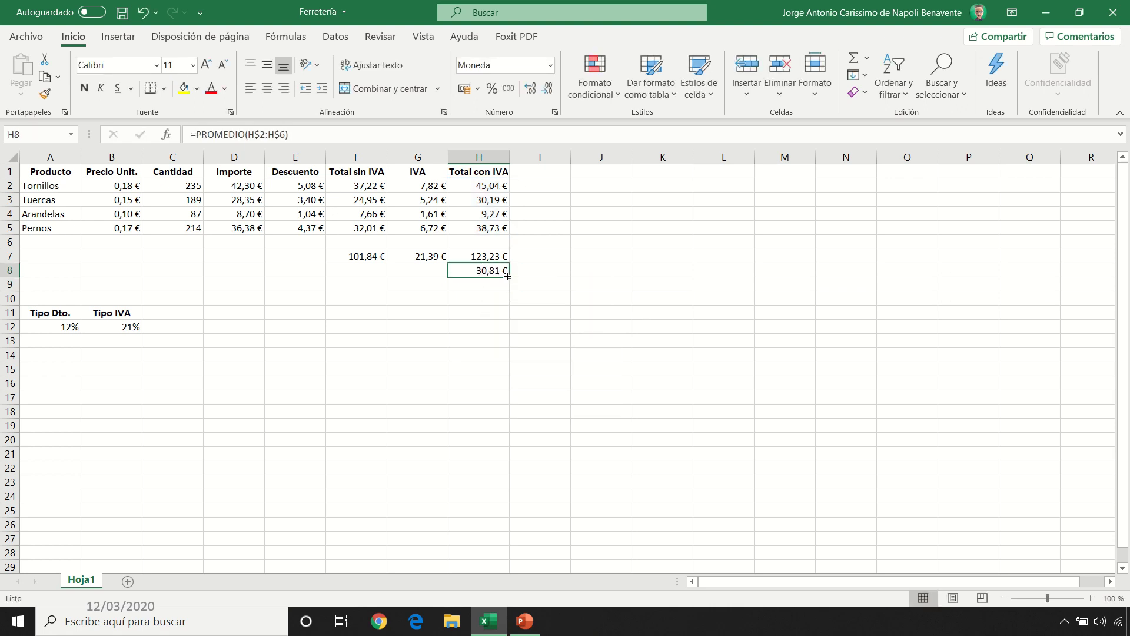
Copy the PROMEDIO average from H8 across to G8 and F8
drag(510, 276, 382, 288)
click(415, 298)
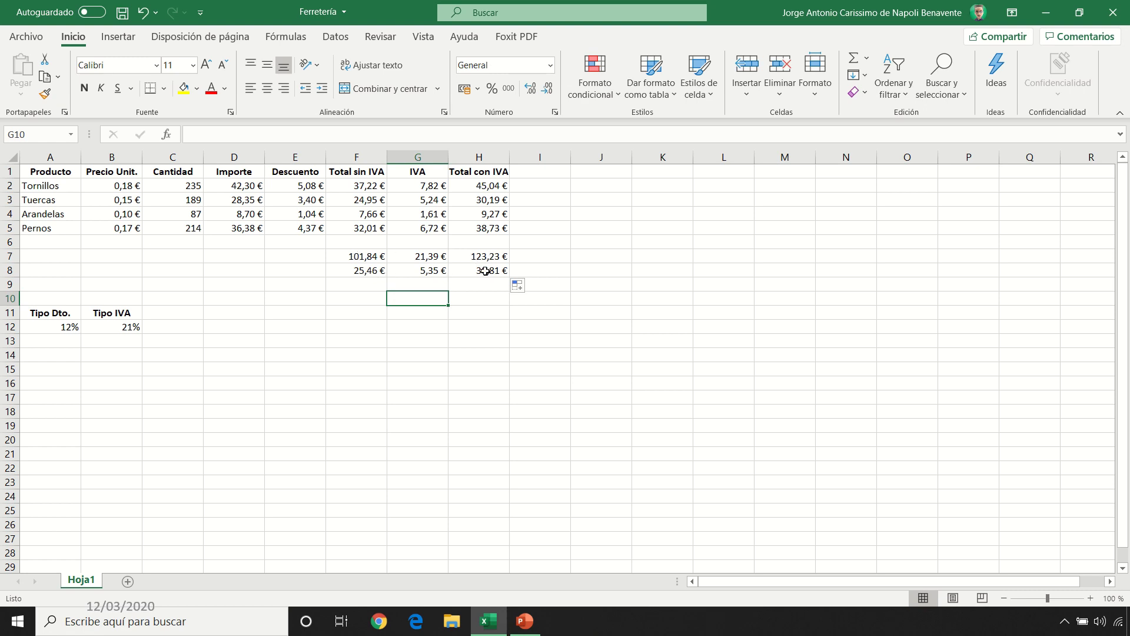
Clear the average formulas from F8:H8
drag(485, 271, 365, 272)
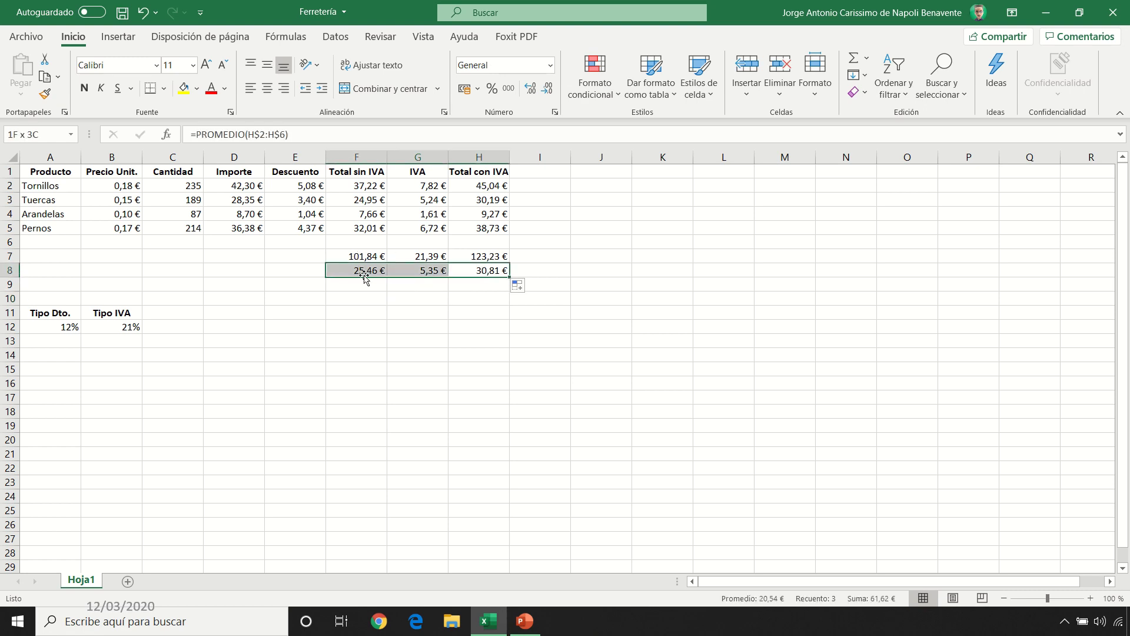
click(868, 98)
click(890, 112)
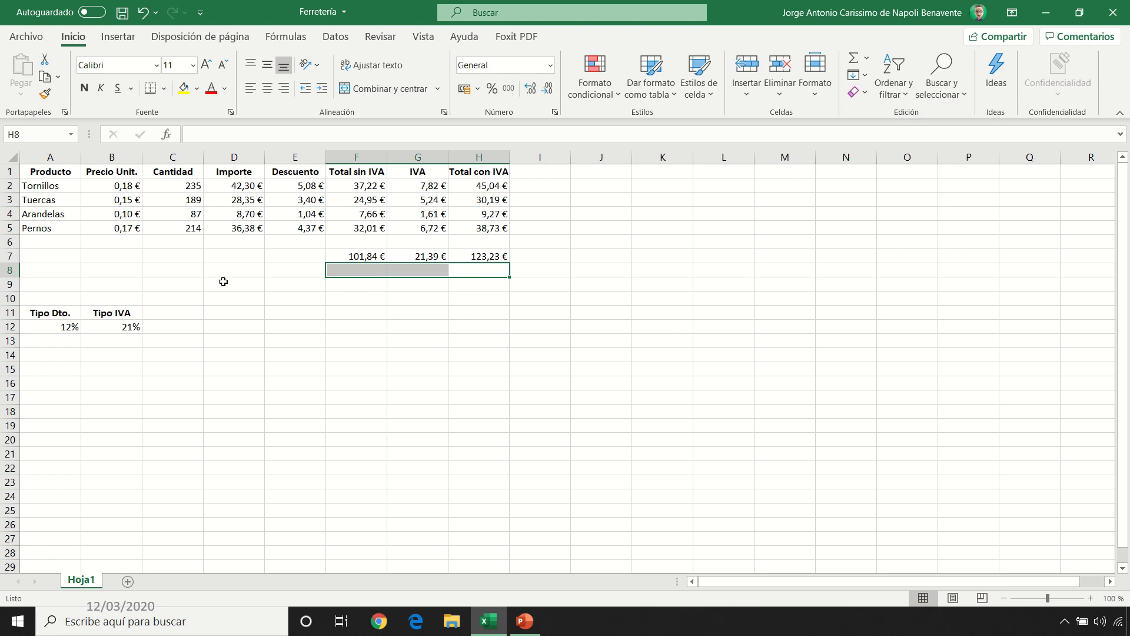
Label the totals row in A7 as Total General and make the label bold
click(77, 257)
text(Tota)
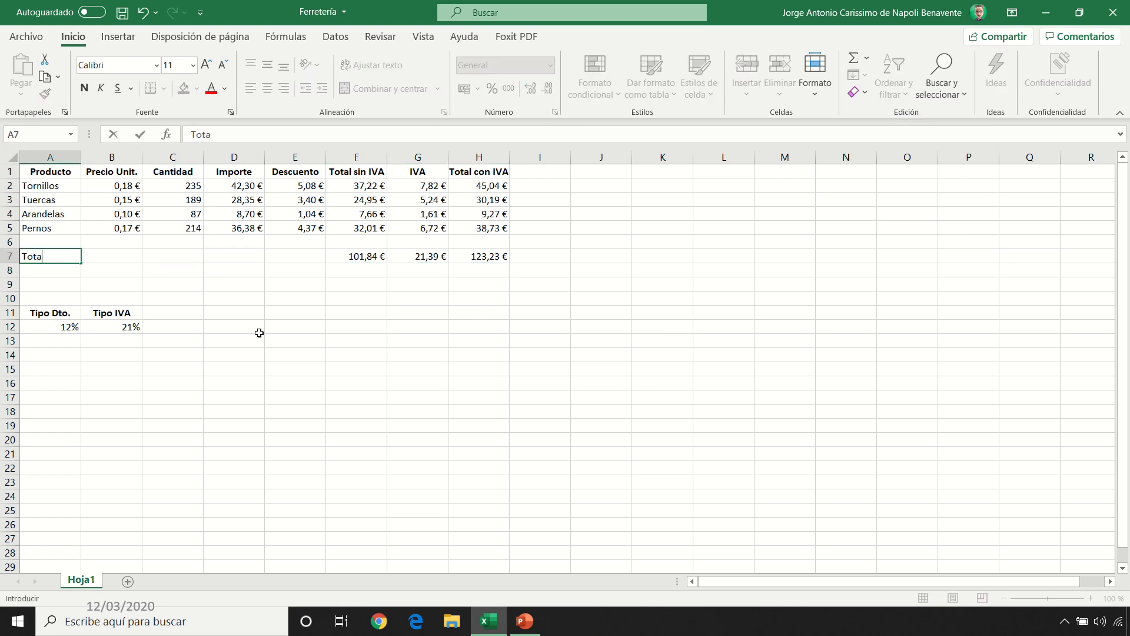
text(l General)
key(Return)
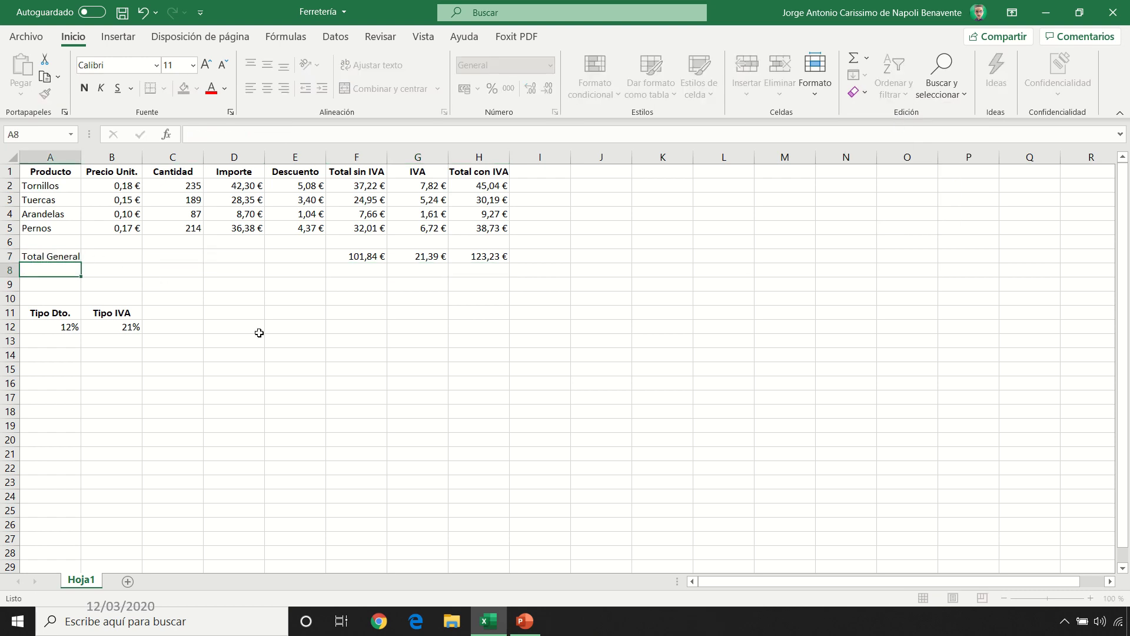
click(74, 255)
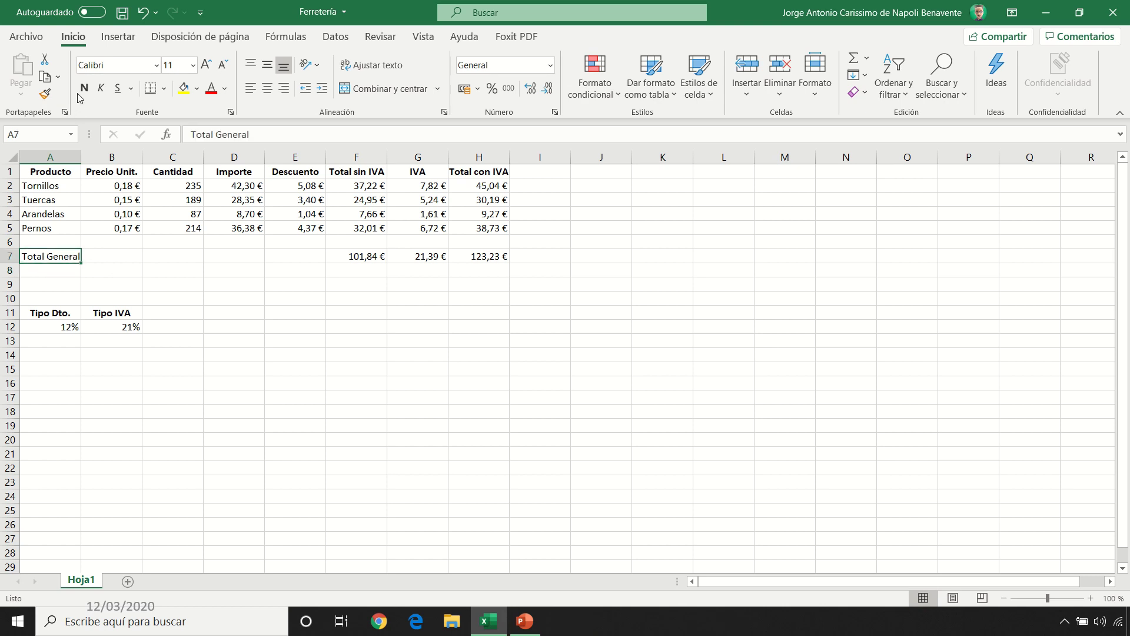
key(ctrl+Home)
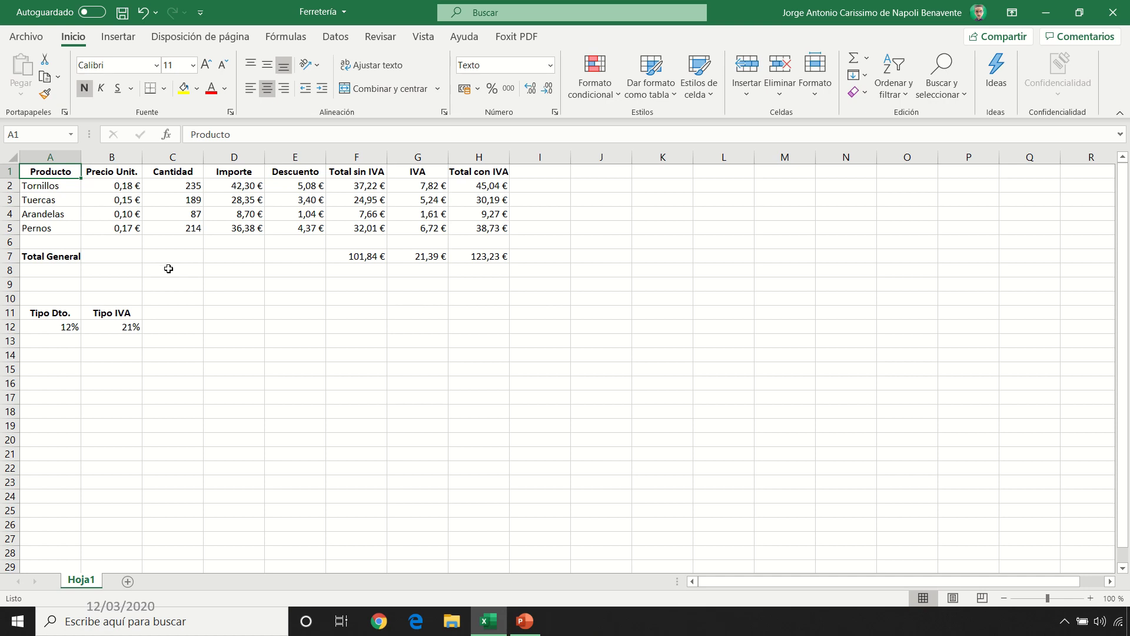
Insert three blank rows at row 6, above Total General, and undo two of the insertions
click(9, 241)
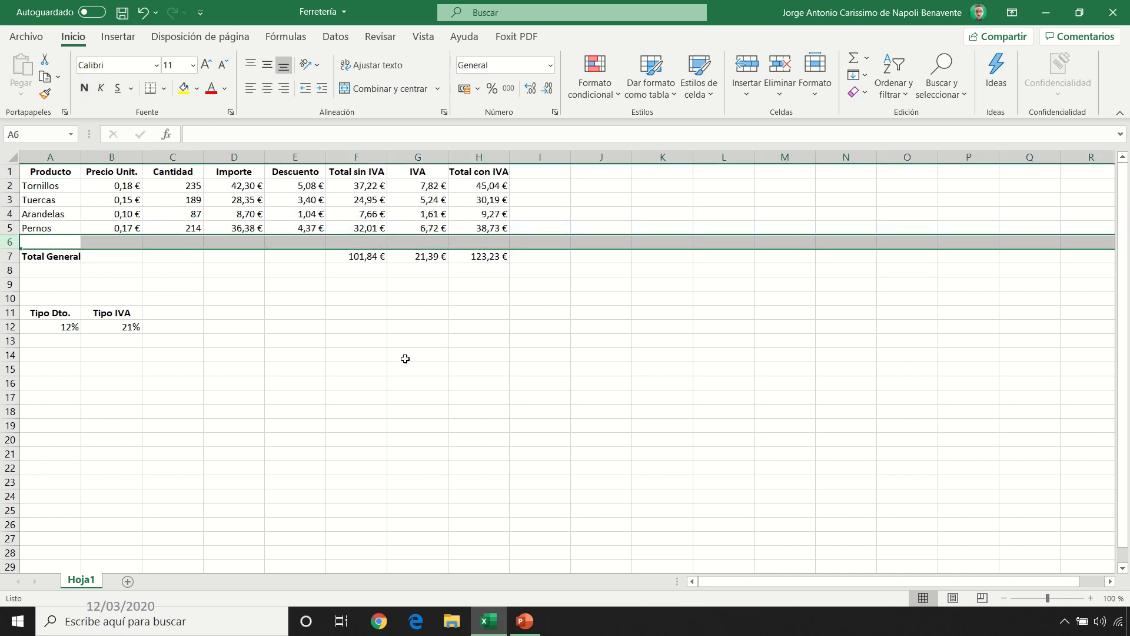
key(ctrl+plus)
key(ctrl+plus)
key(ctrl+plus)
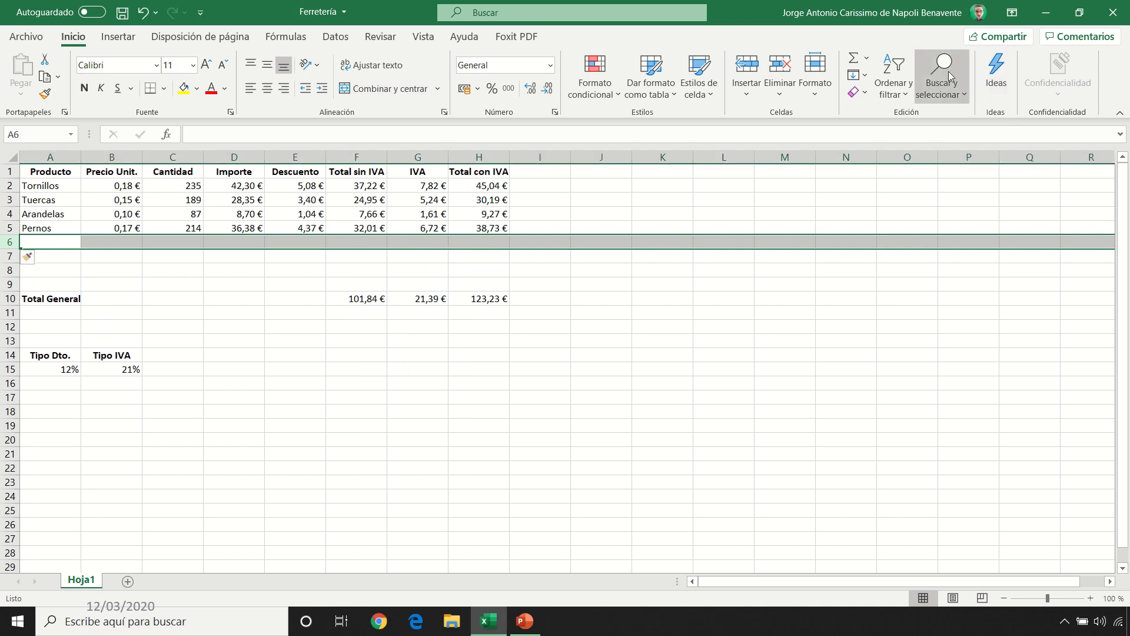
key(ctrl+minus)
key(ctrl+minus)
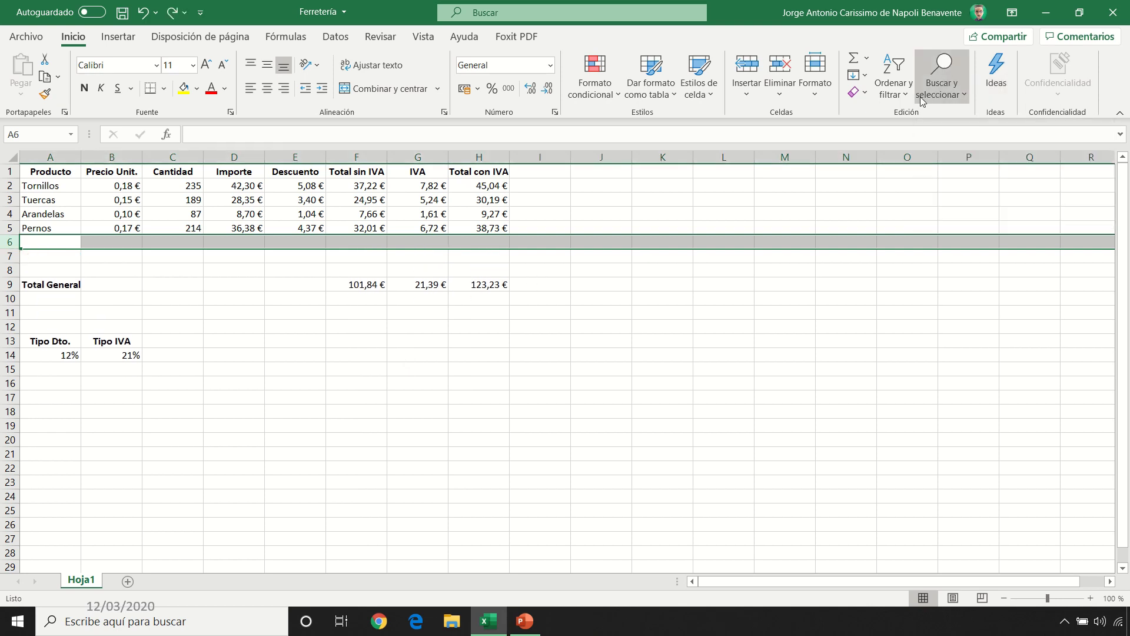
Enter a new product in row 6 with the name Tacos, unit price 0,07 and quantity 358
click(41, 238)
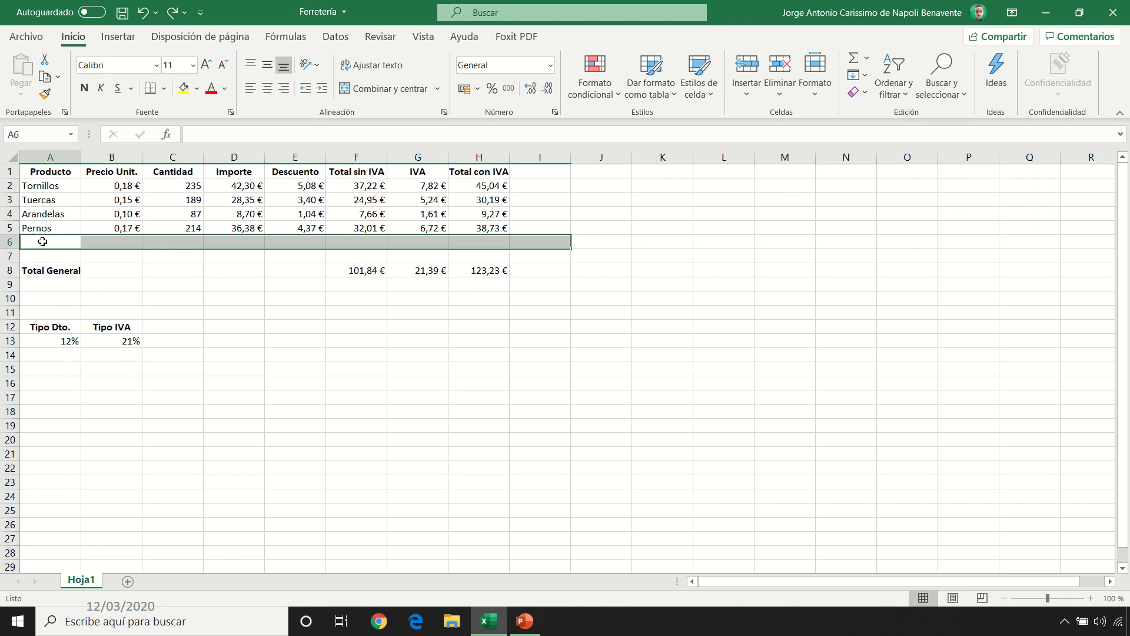
text(Tacos)
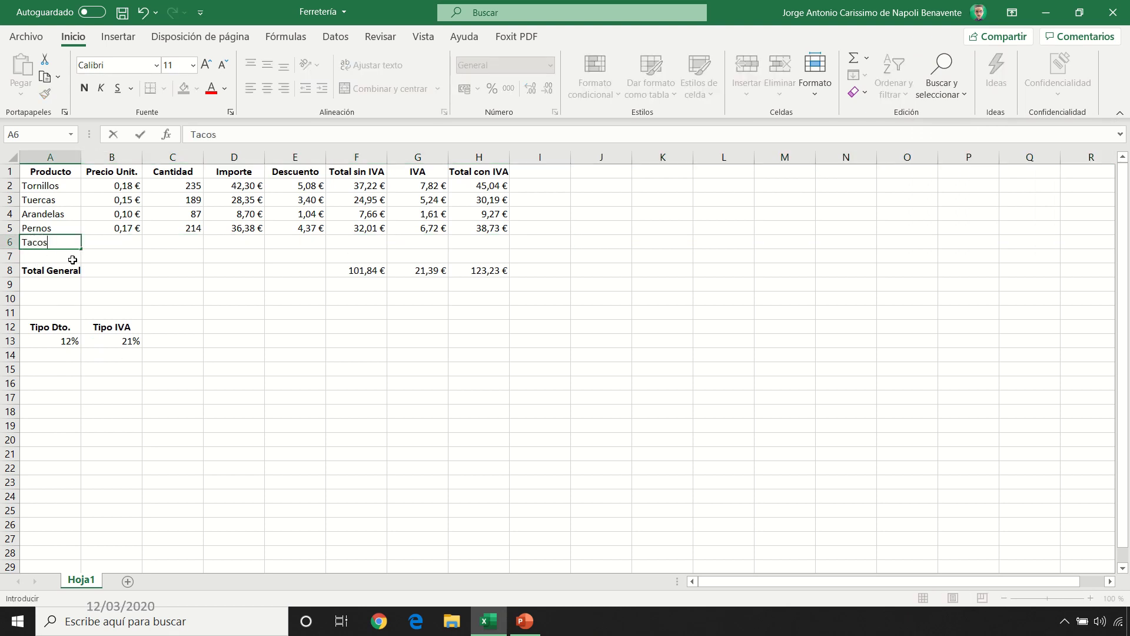
key(Tab)
text(0,0)
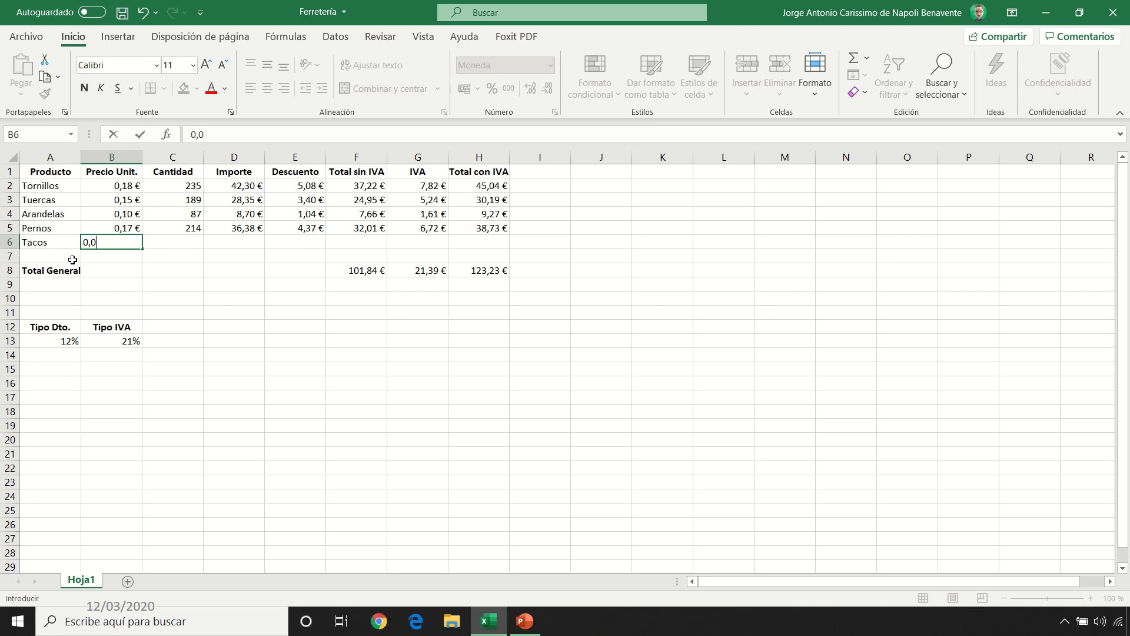
text(7)
key(Tab)
text(3)
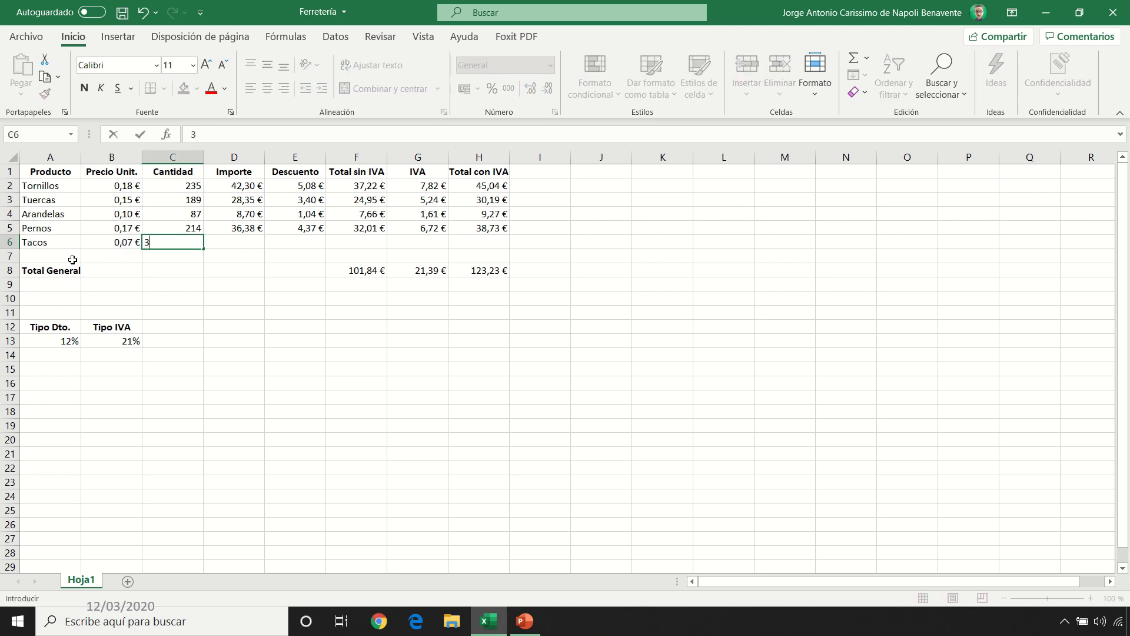
key(Tab)
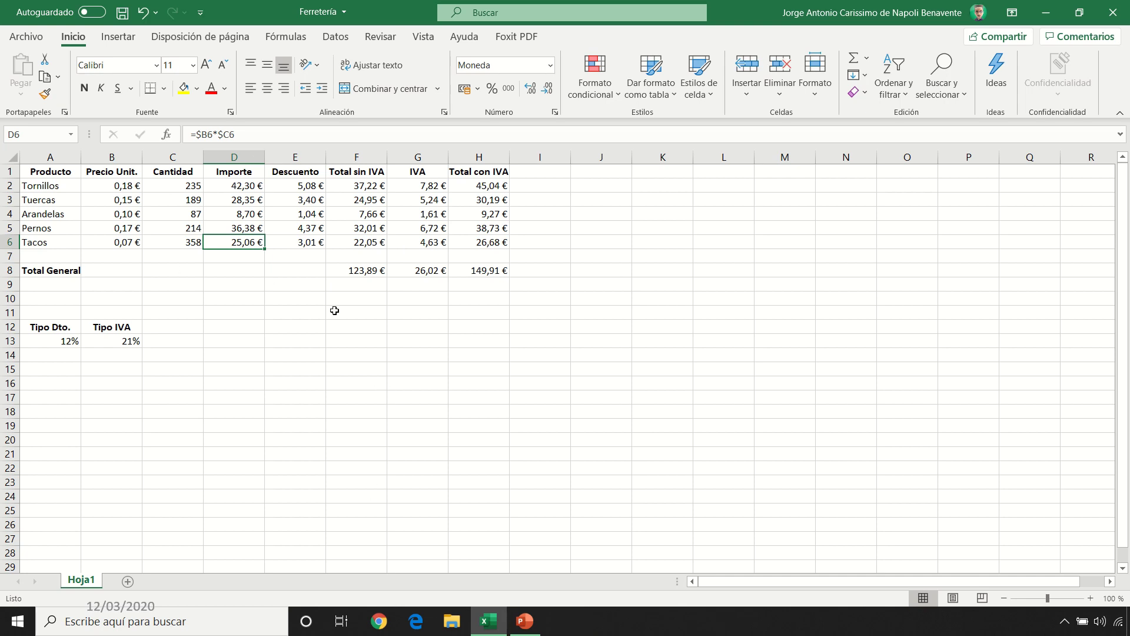
Delete the automatically extended formulas in D6:H6 of the Tacos row
drag(239, 242, 464, 243)
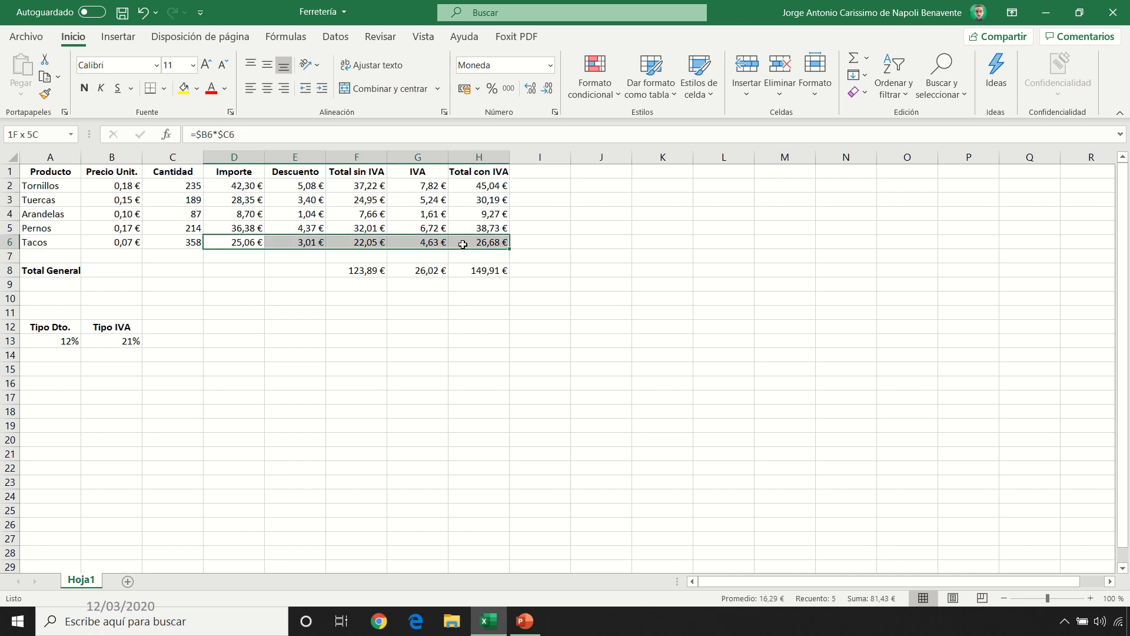
key(Delete)
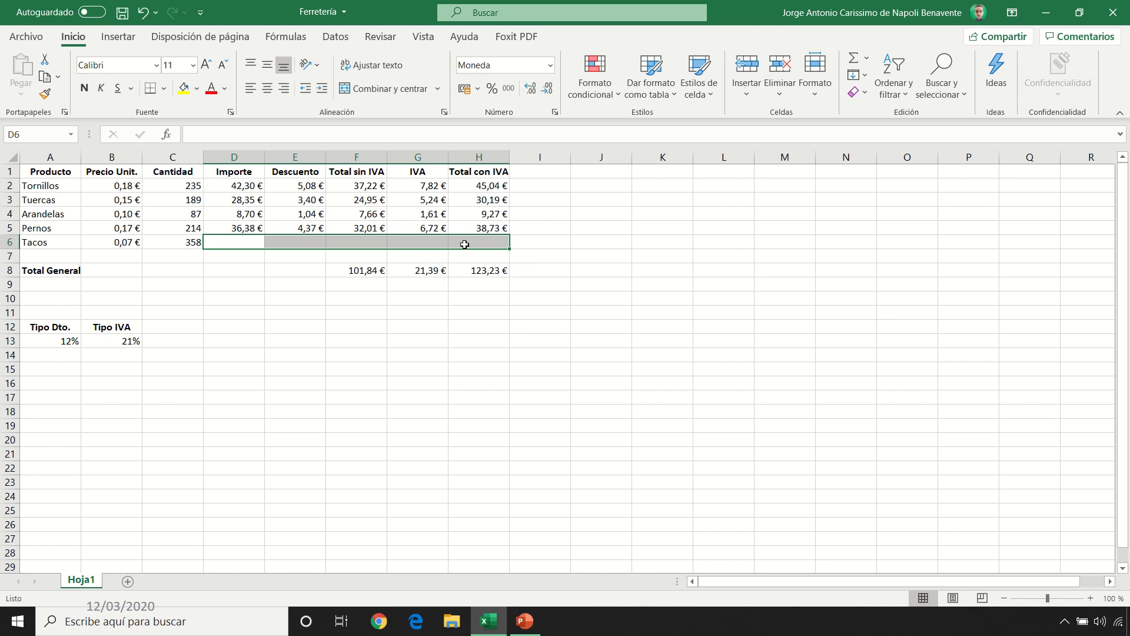
click(324, 369)
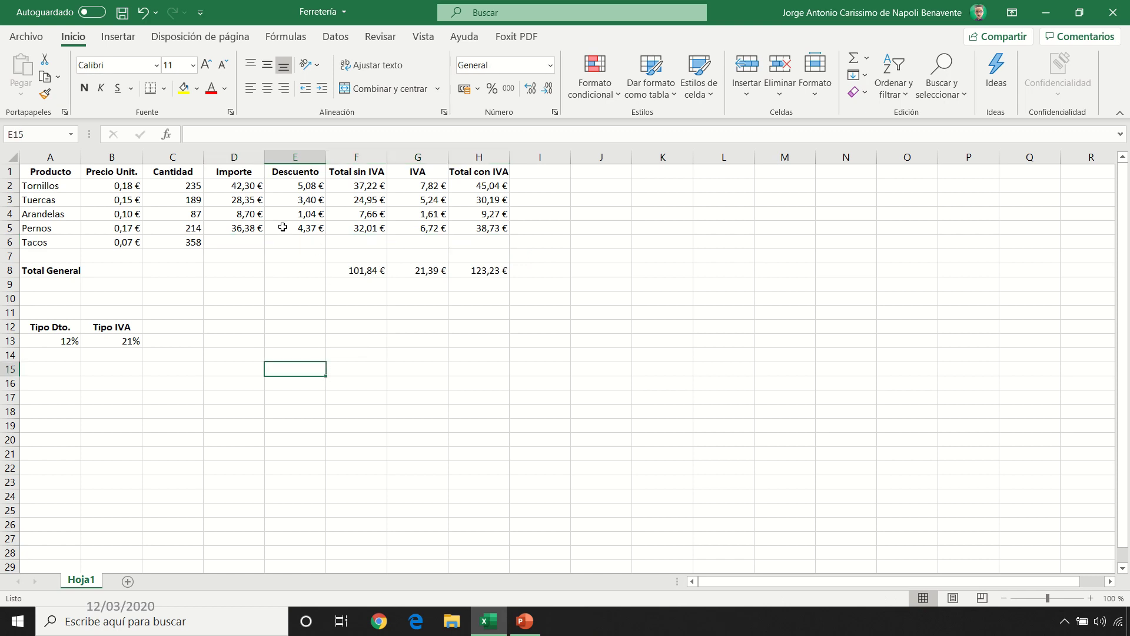
Copy the Pernos formulas in D5:H5 down to the Tacos row
click(238, 227)
drag(237, 228, 512, 249)
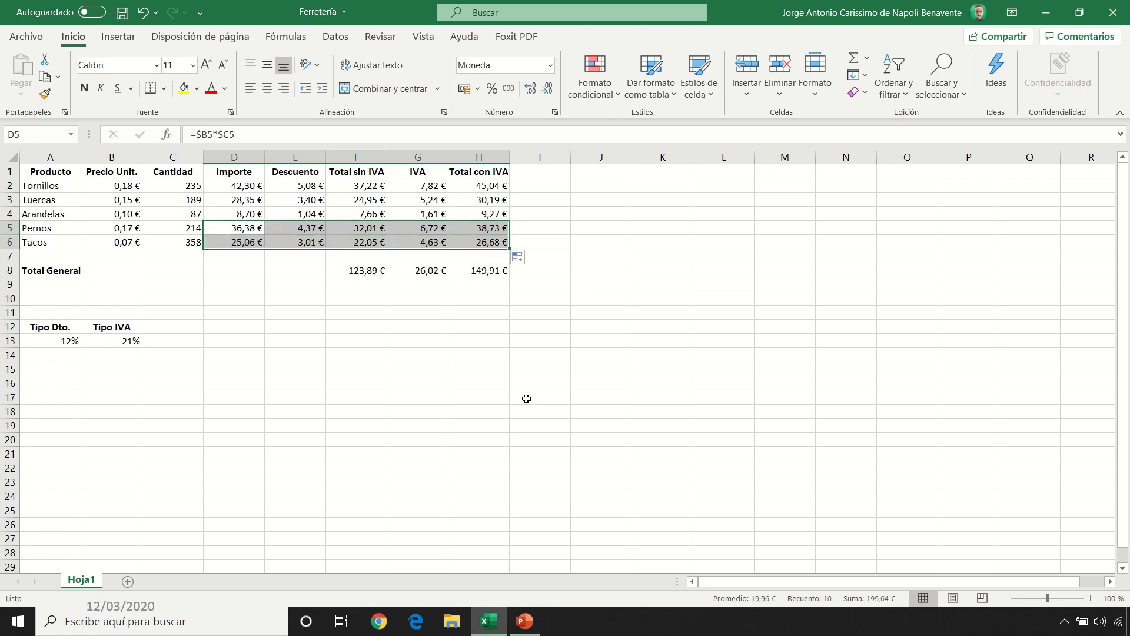
click(505, 356)
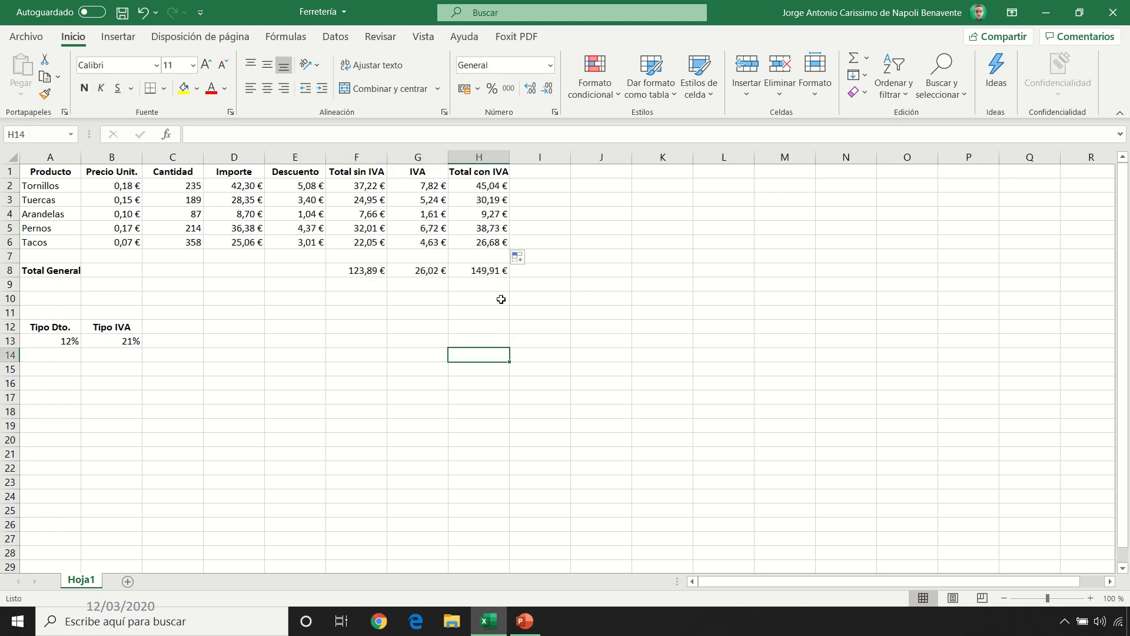
Check the range used by the SUMA formula in H8, leaving the cell unedited
double_click(483, 270)
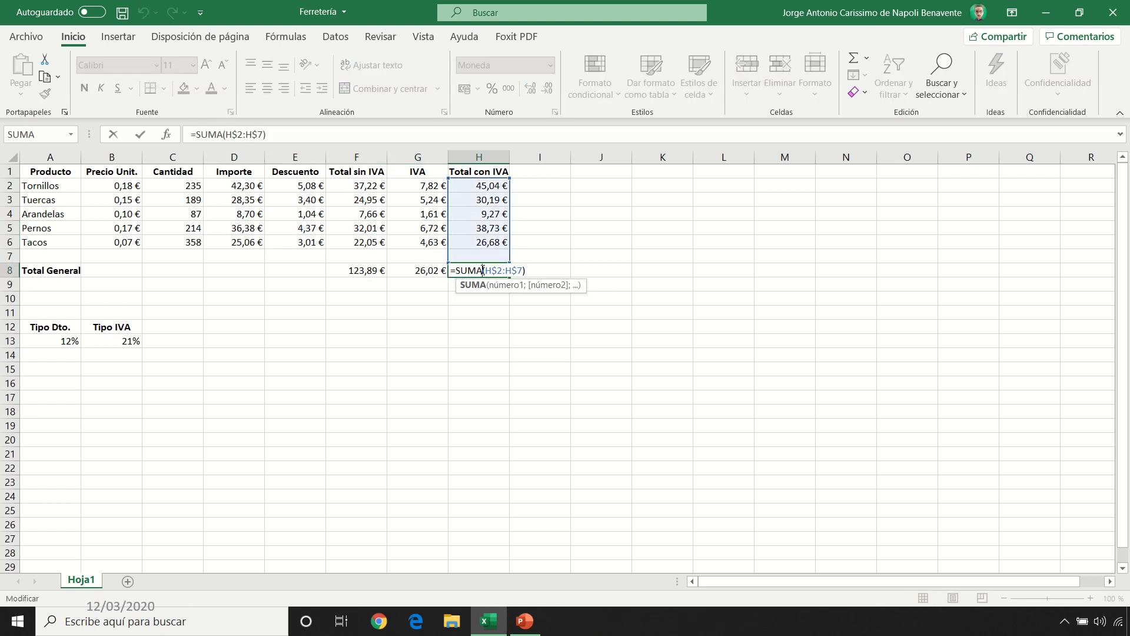
key(Escape)
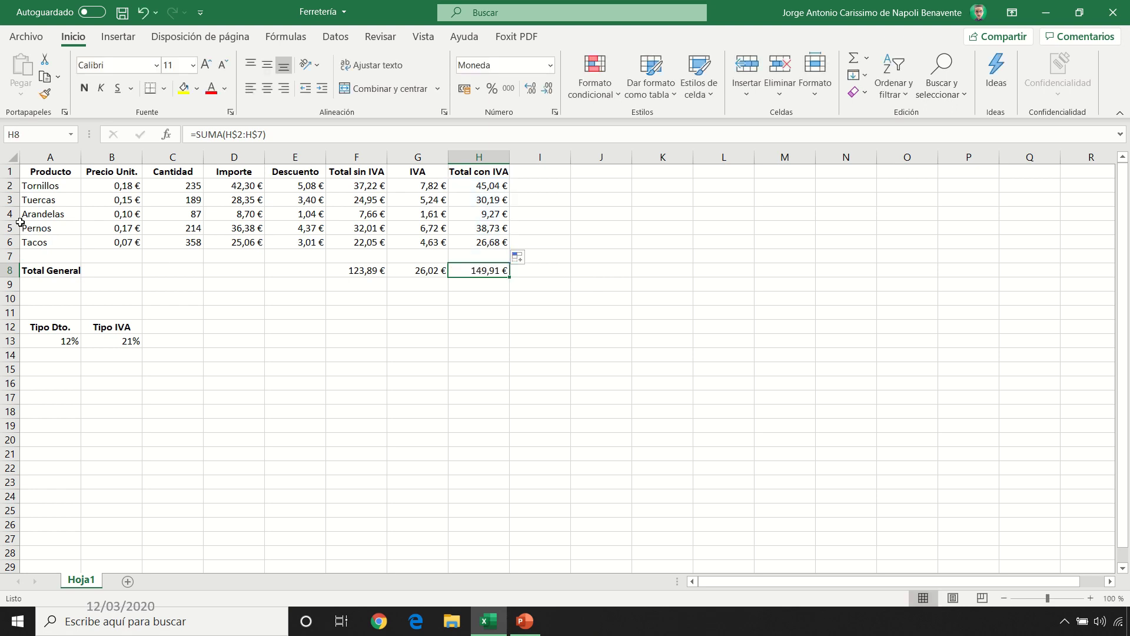
Insert a blank row above Arandelas as a test and undo it
click(8, 214)
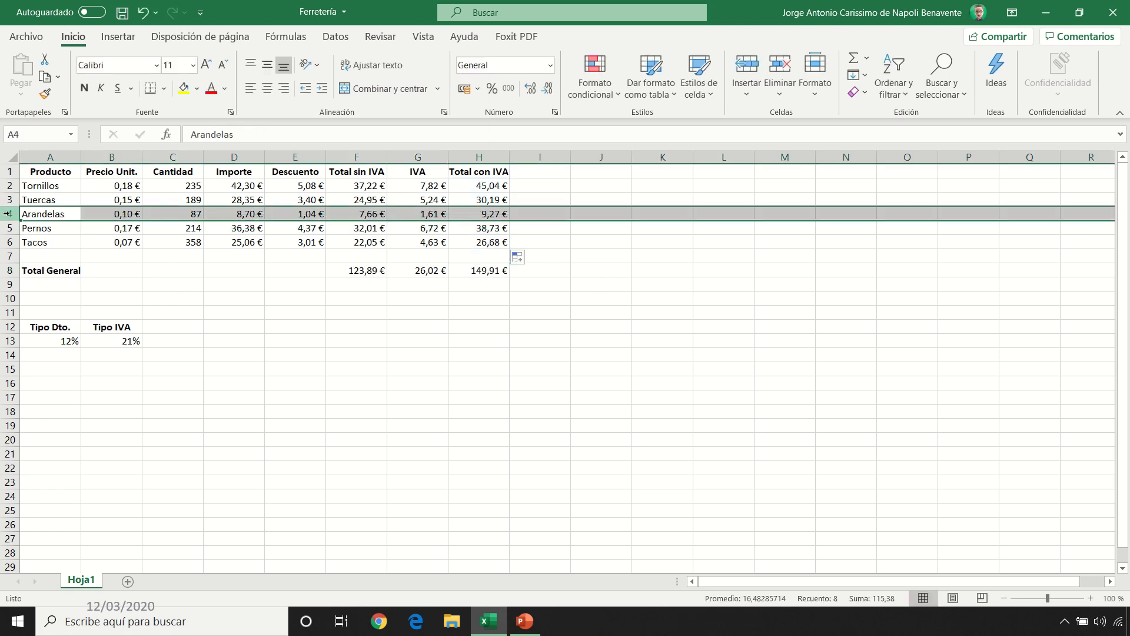
key(ctrl+plus)
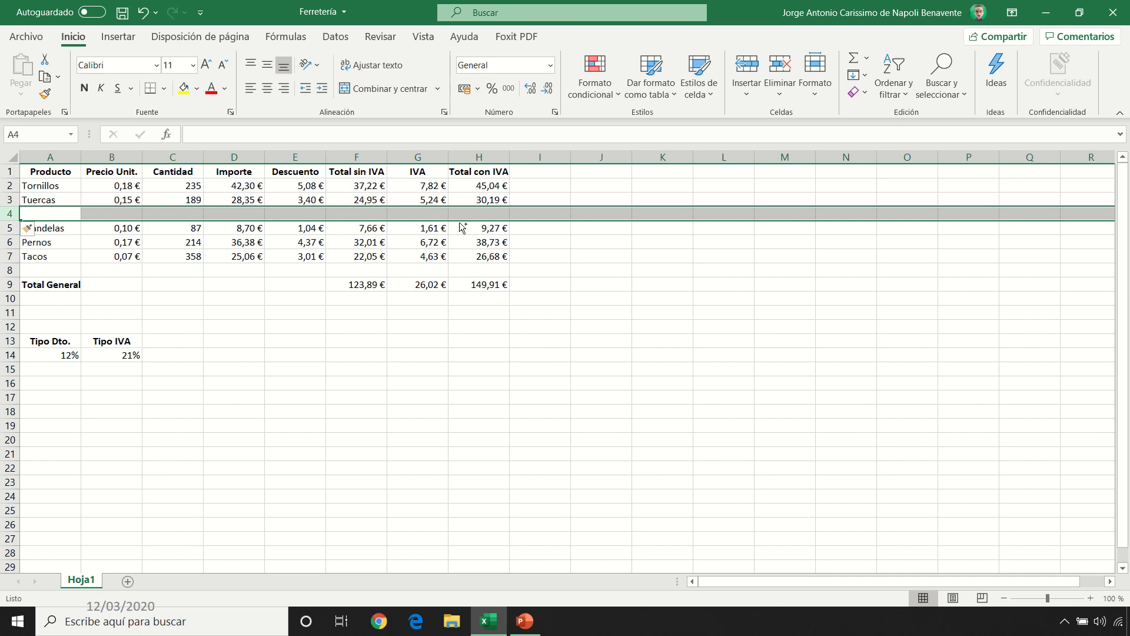
key(ctrl+z)
Insert a blank row above Tornillos to check how the Total con IVA sum range adapts, and undo the insertion
click(9, 185)
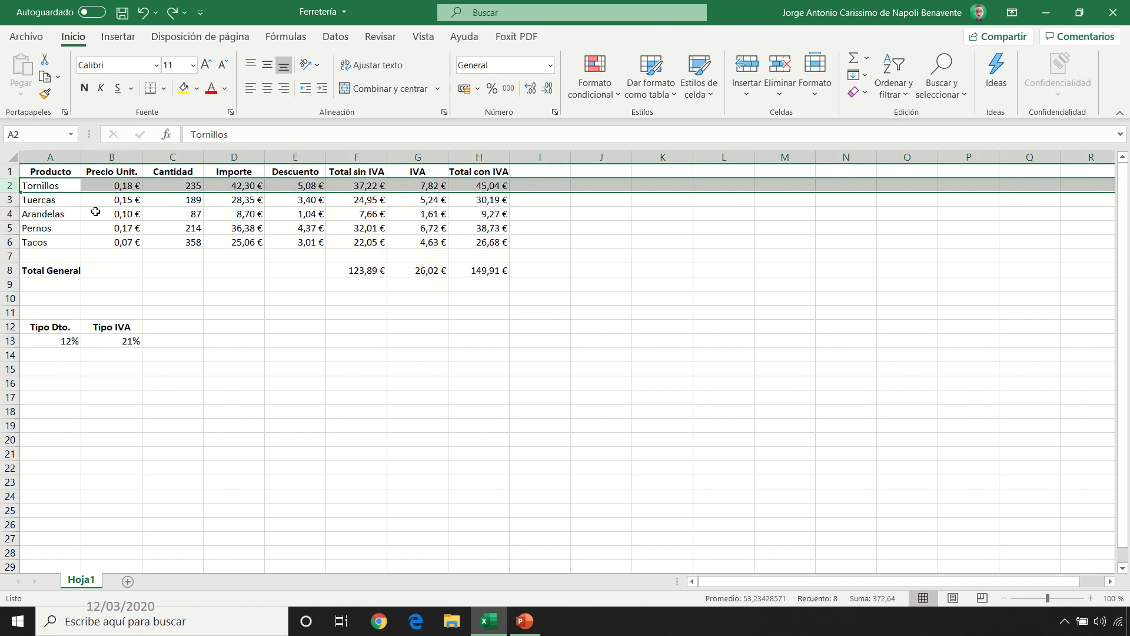
key(ctrl+plus)
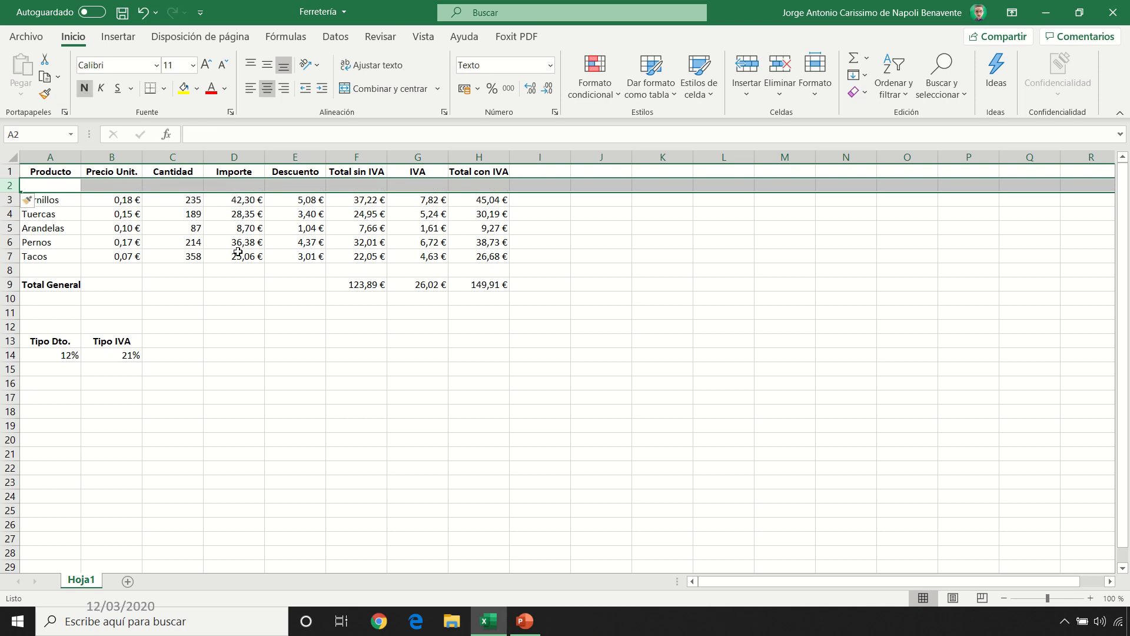
click(274, 244)
double_click(497, 284)
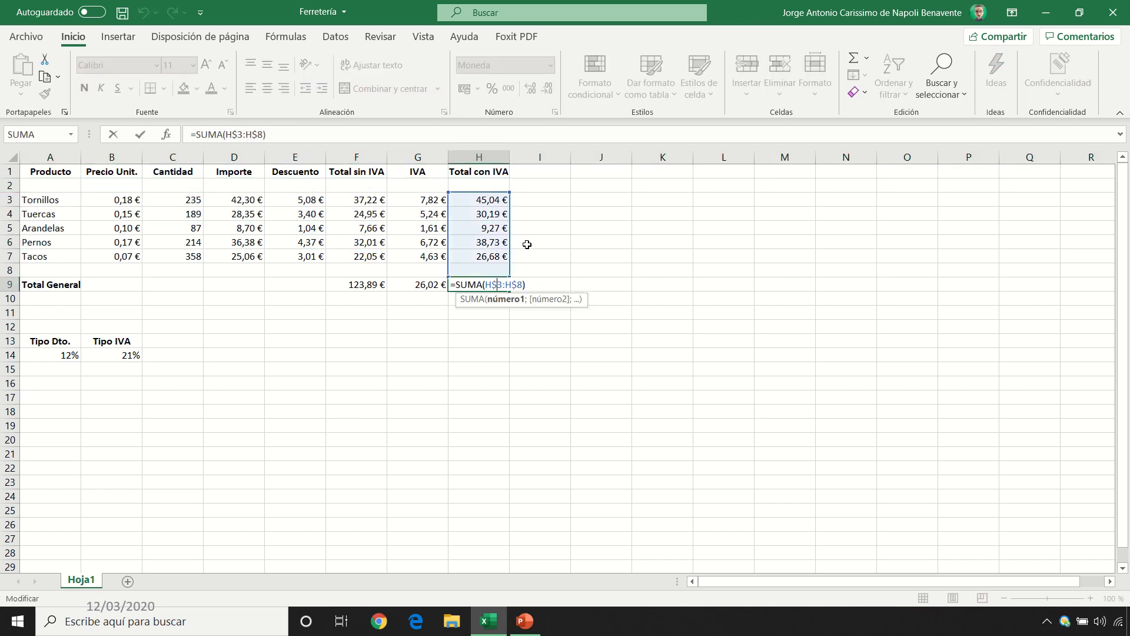
key(Escape)
key(ctrl+z)
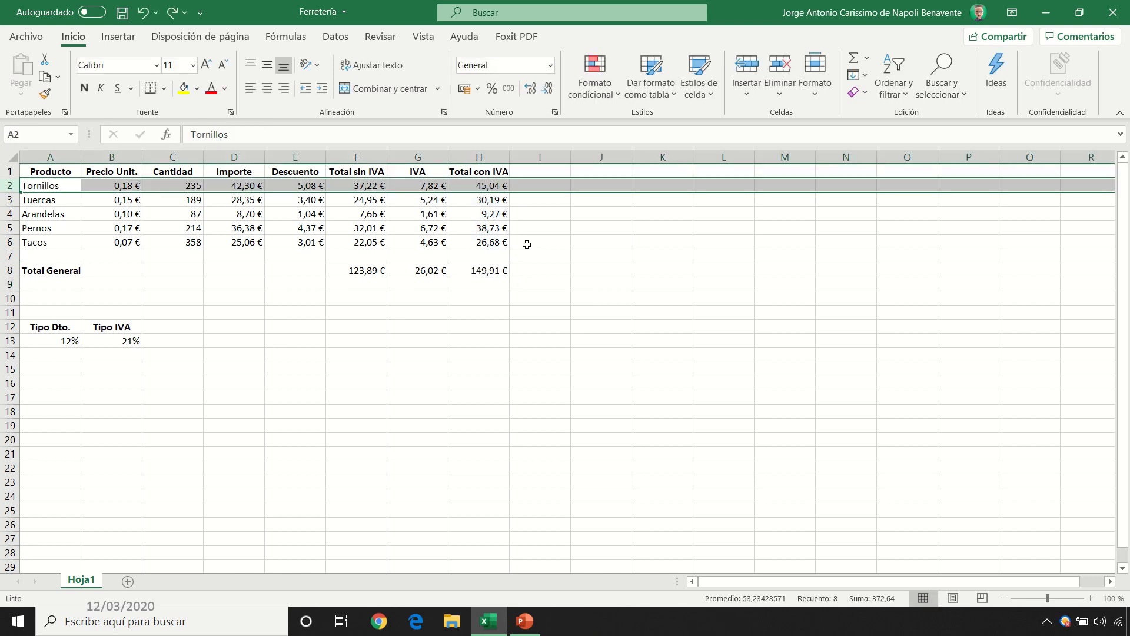
click(43, 239)
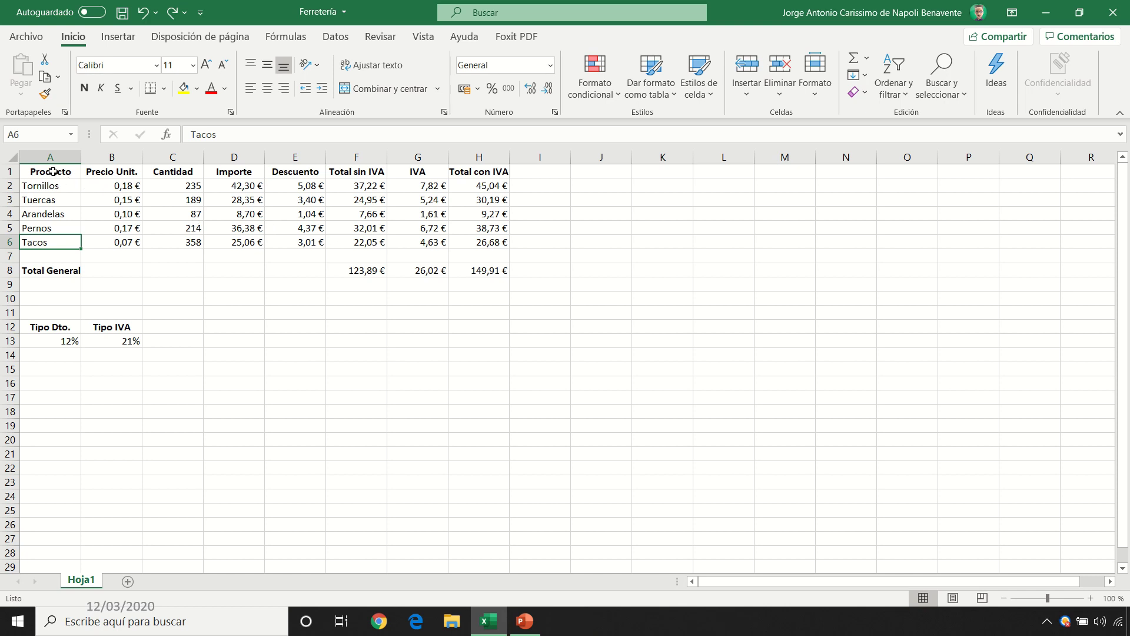
drag(55, 173, 479, 243)
click(159, 230)
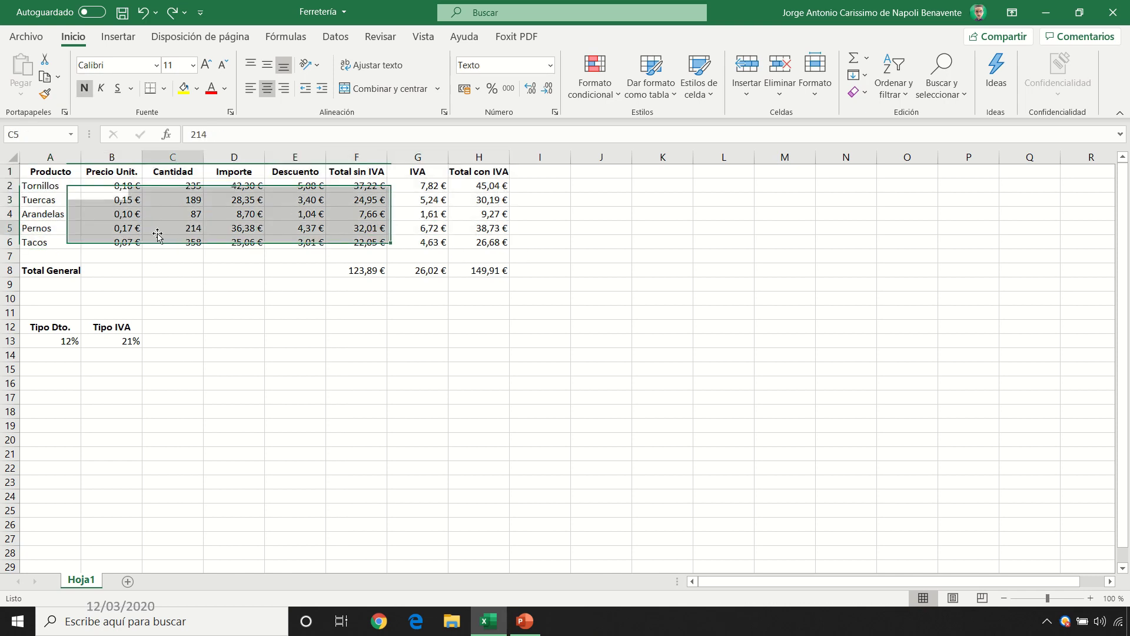
click(50, 157)
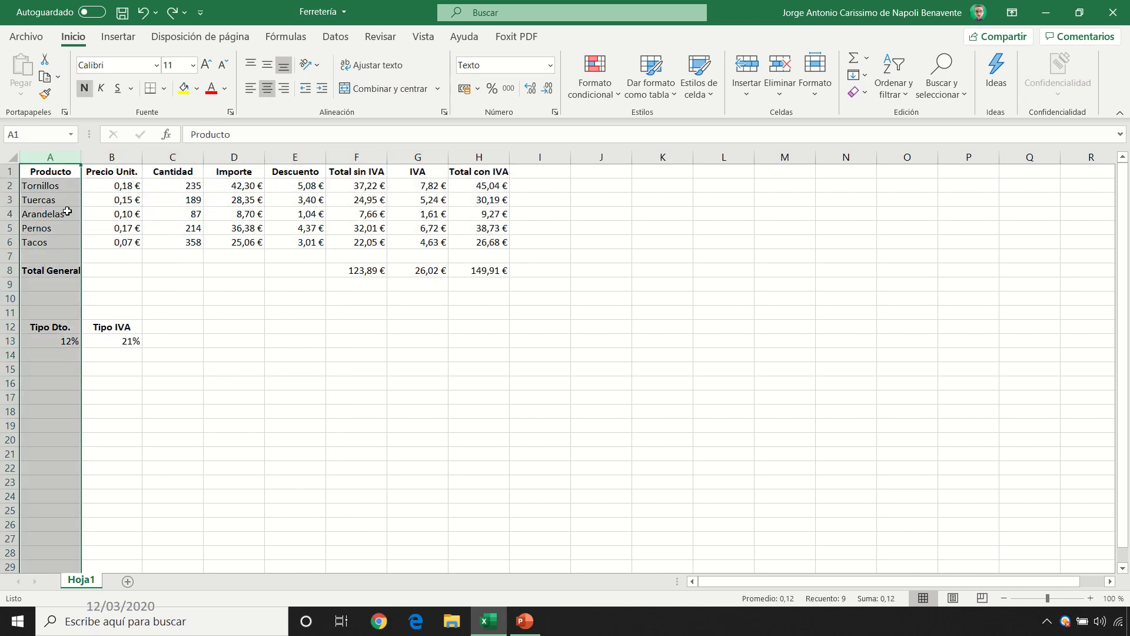
click(246, 213)
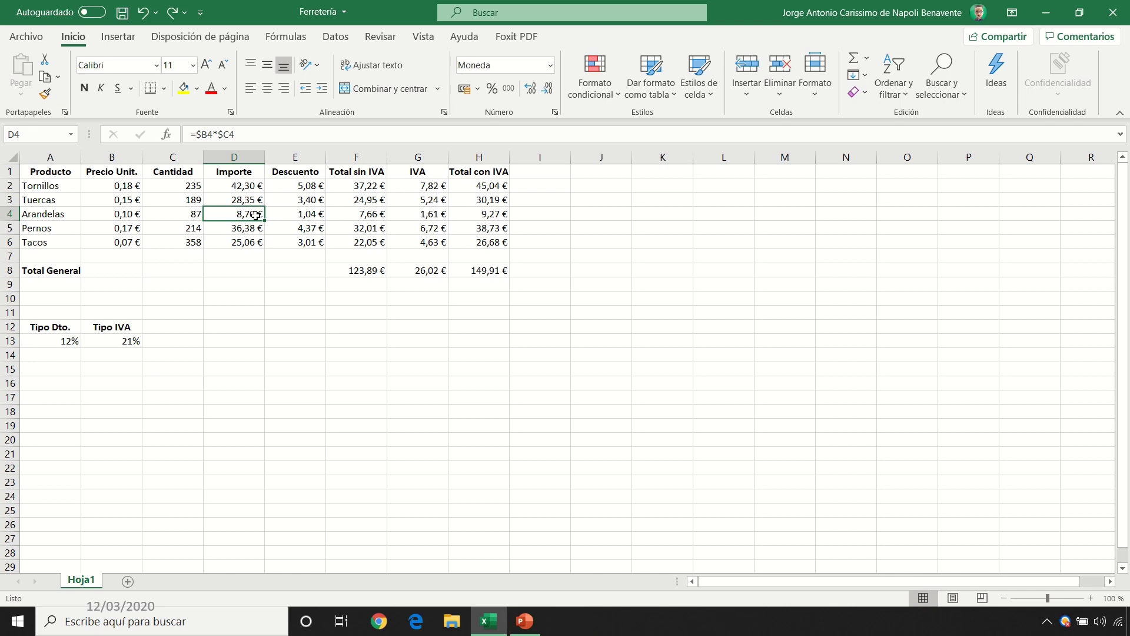
Sort the product rows by Producto, first from A to Z and after that from Z to A
click(51, 214)
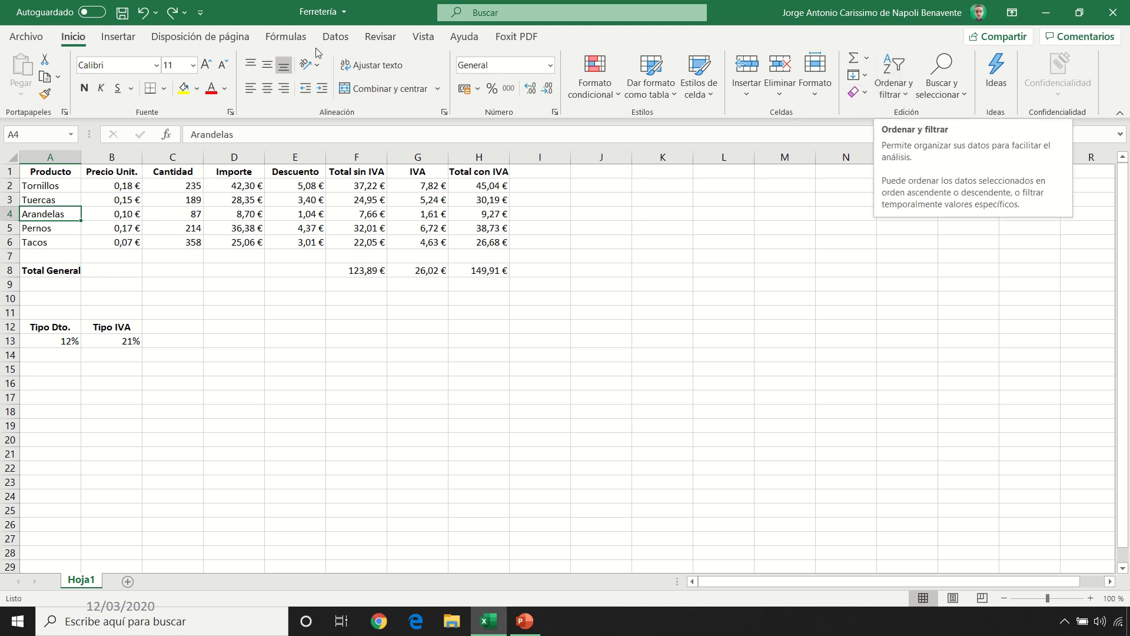
click(334, 39)
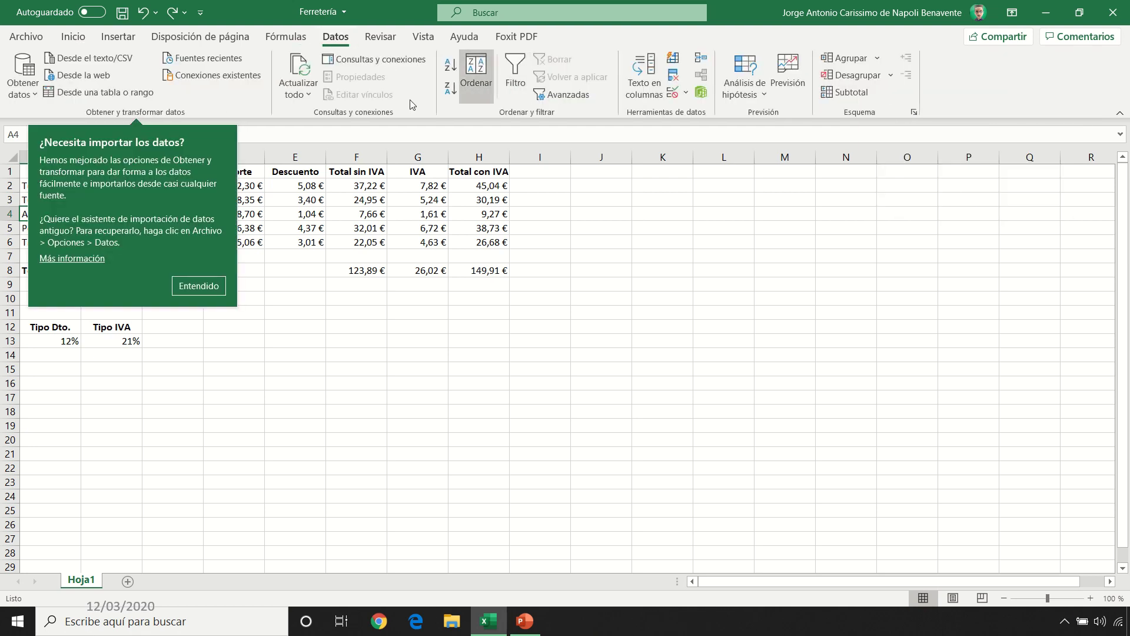
click(199, 285)
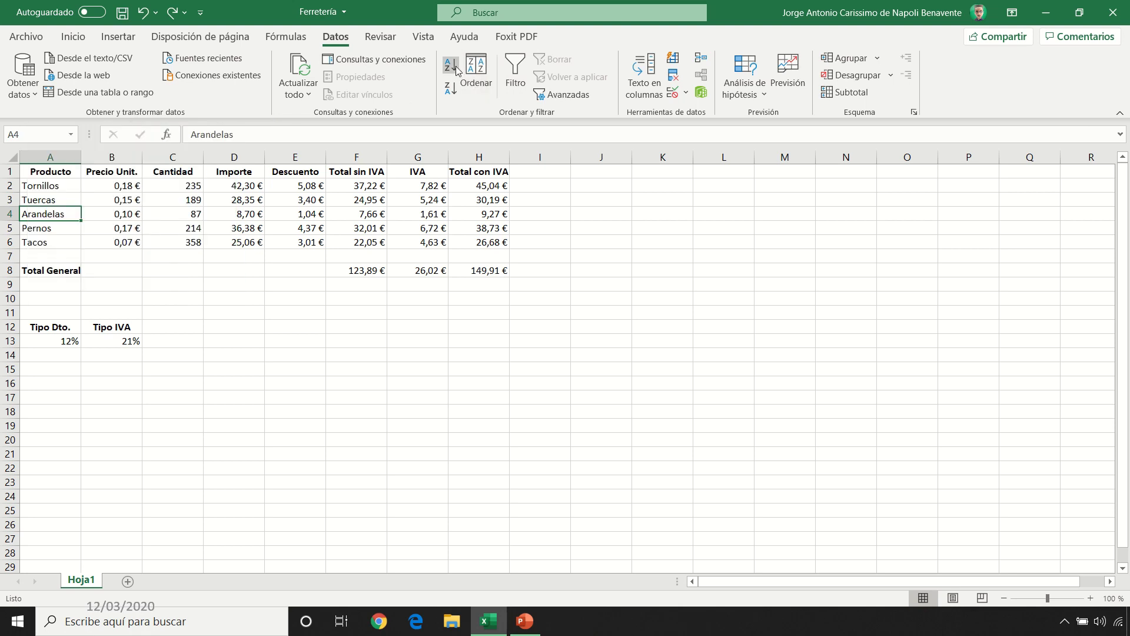
click(452, 64)
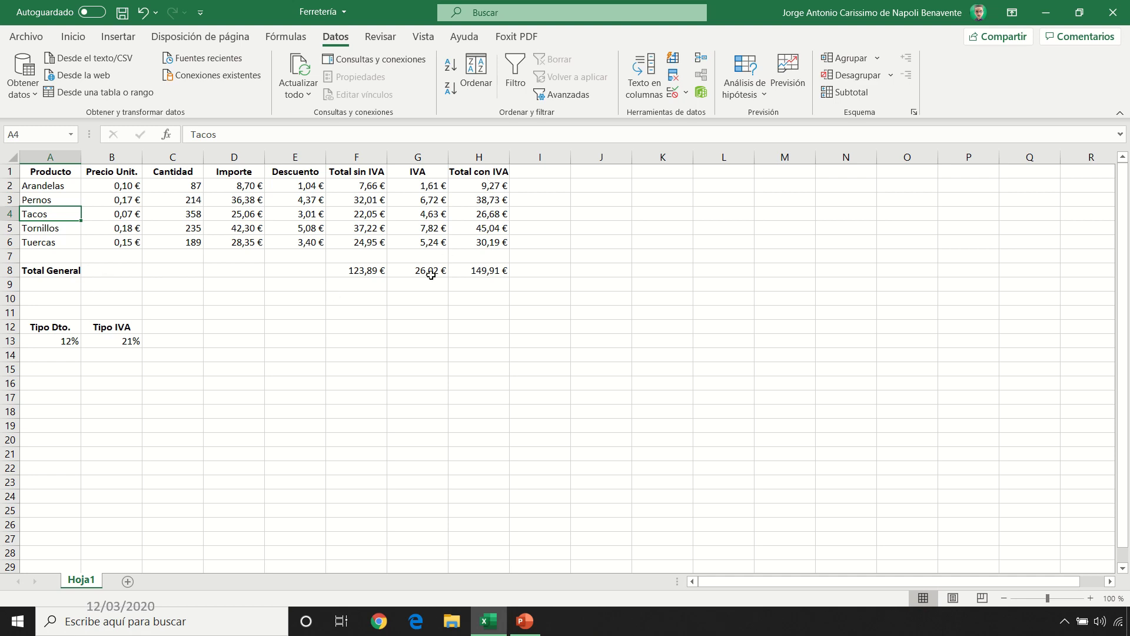
click(451, 90)
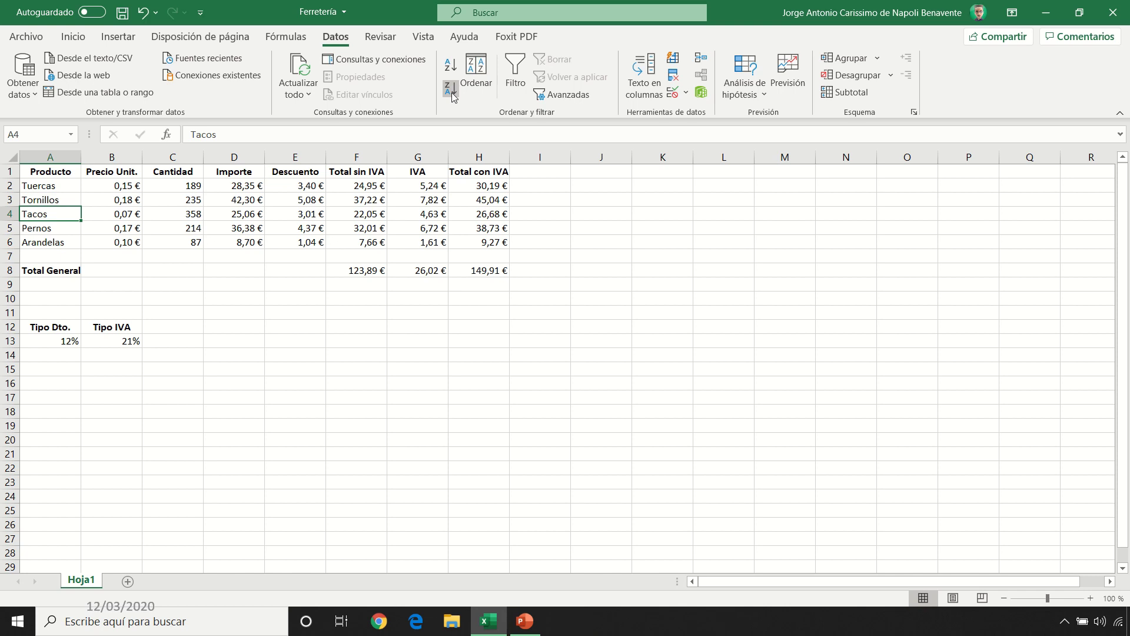
Sort the product rows by Total con IVA, first in ascending and after that in descending order
click(478, 186)
click(452, 66)
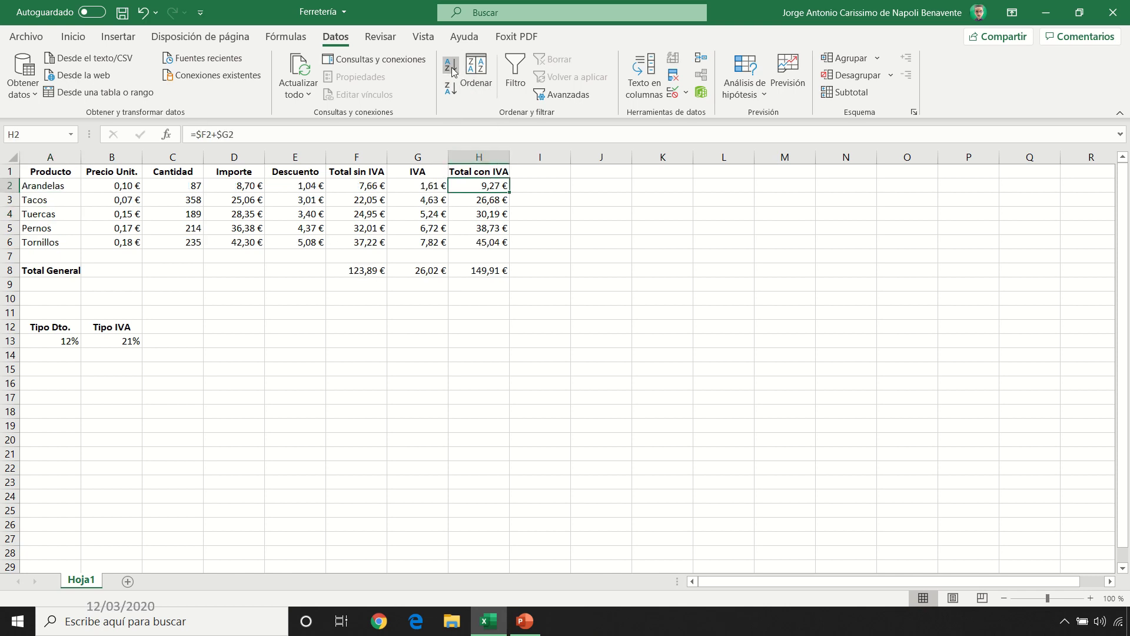
click(450, 90)
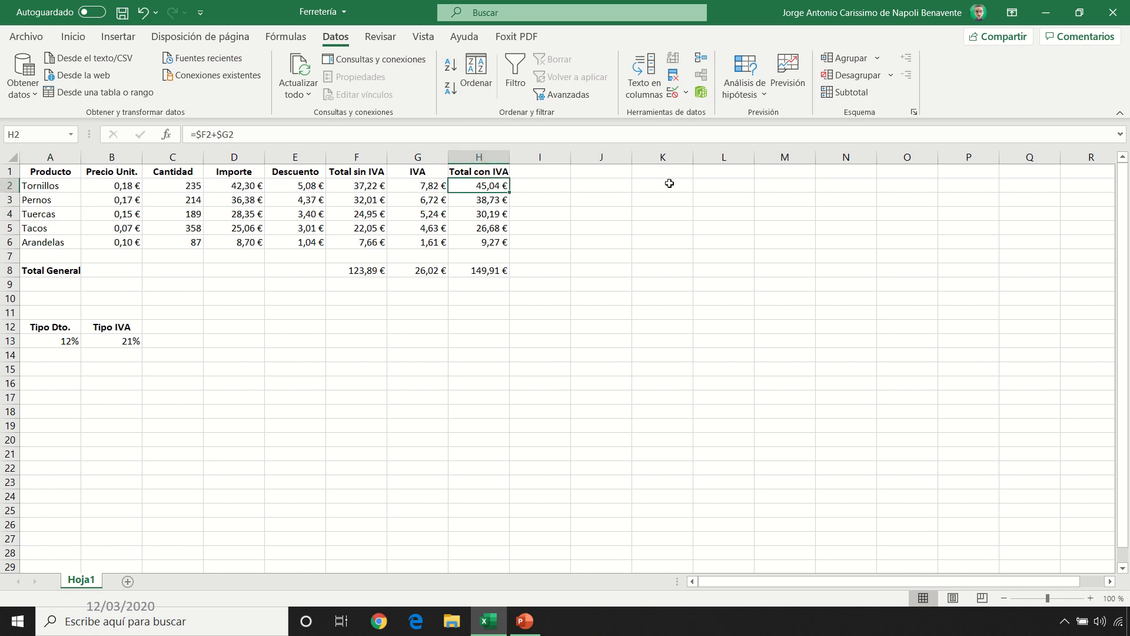
Sort the product rows by Producto from A to Z and save the workbook
click(46, 190)
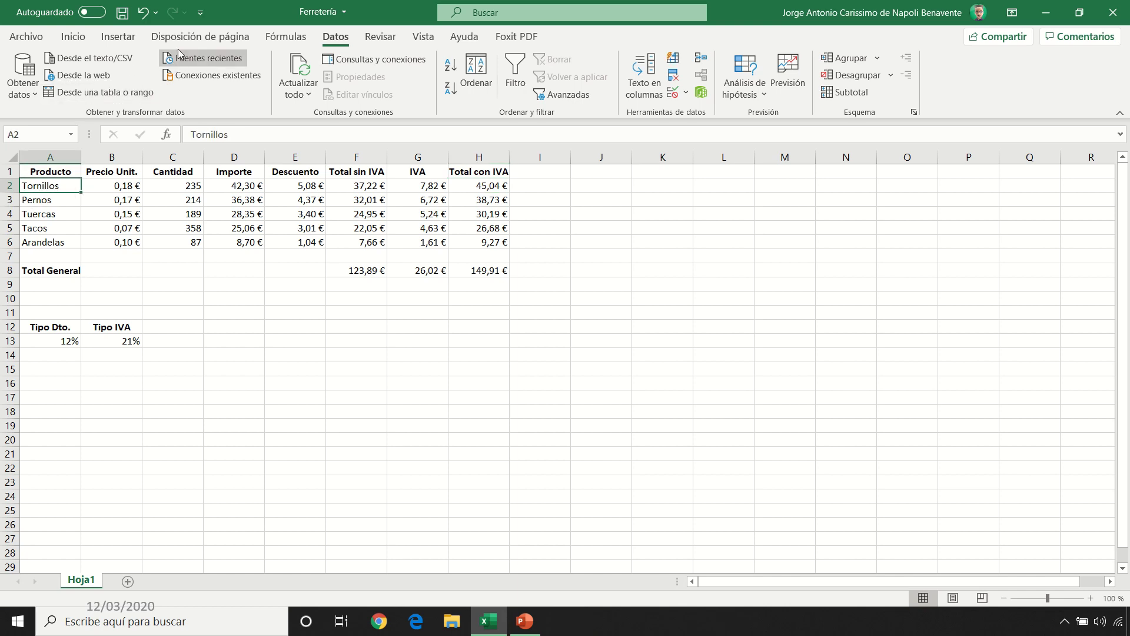
click(445, 65)
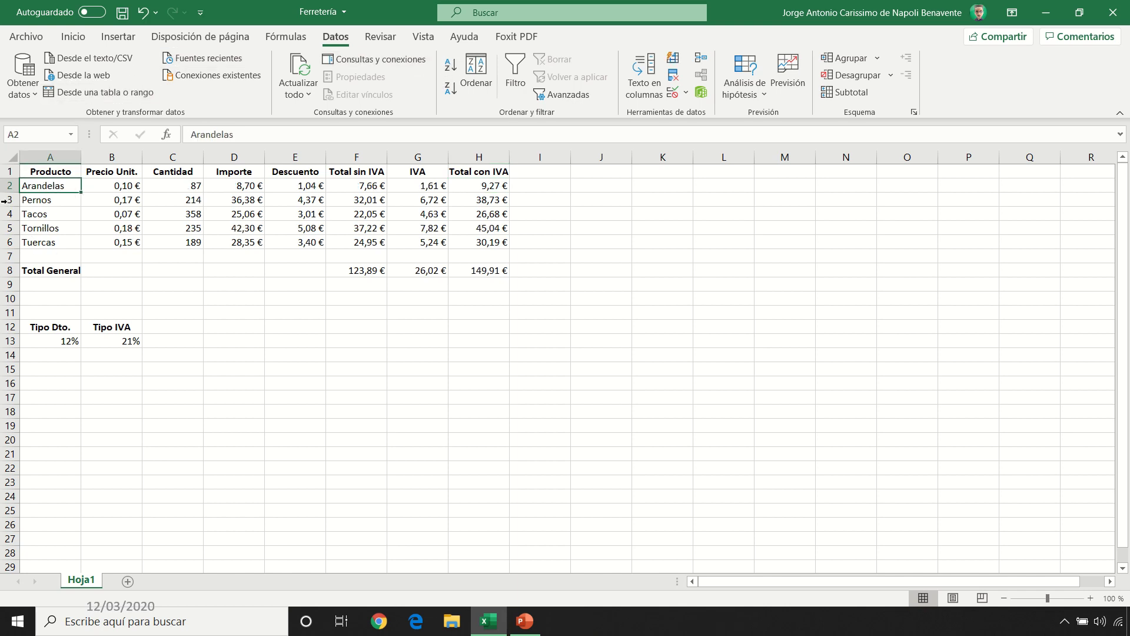
click(42, 171)
click(123, 13)
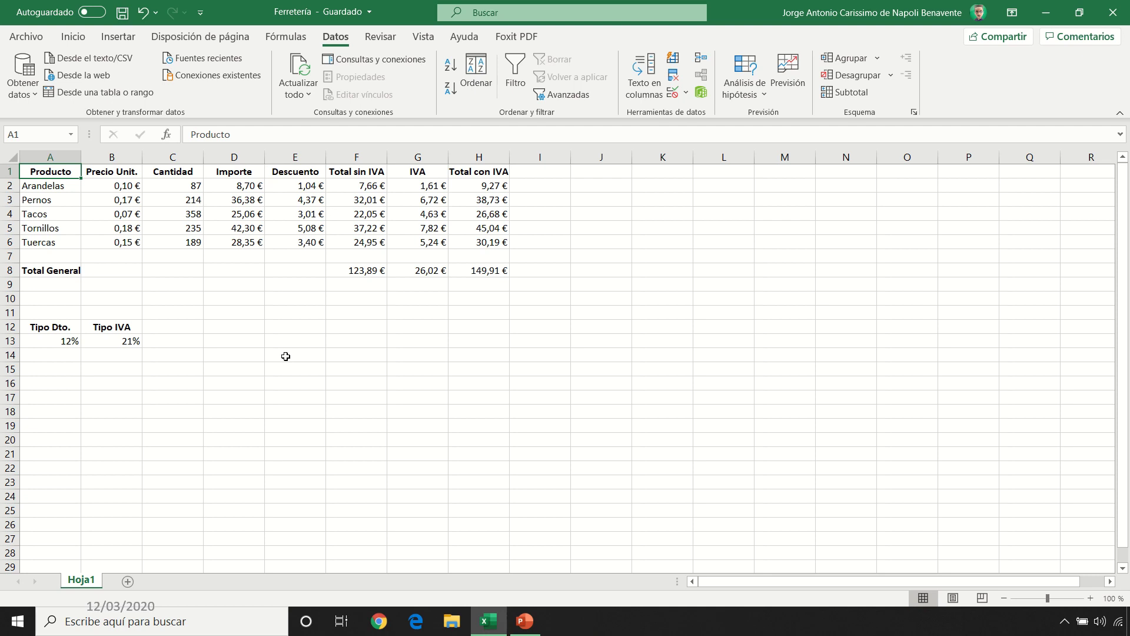
Hide the Descuento column E and the IVA column G
click(302, 159)
right_click(302, 162)
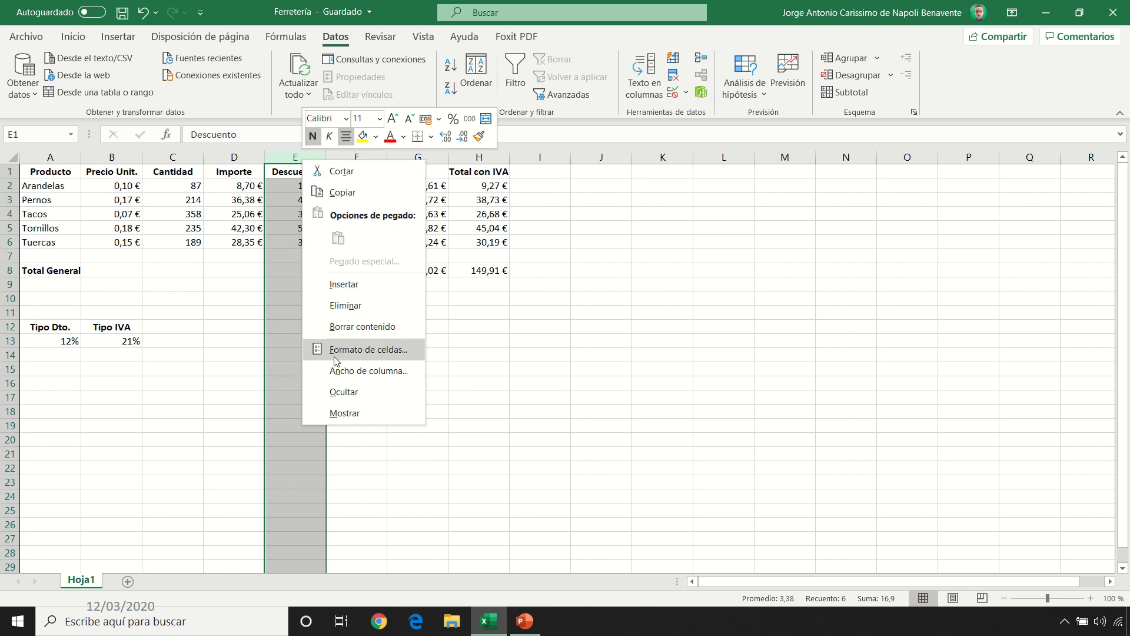
click(348, 392)
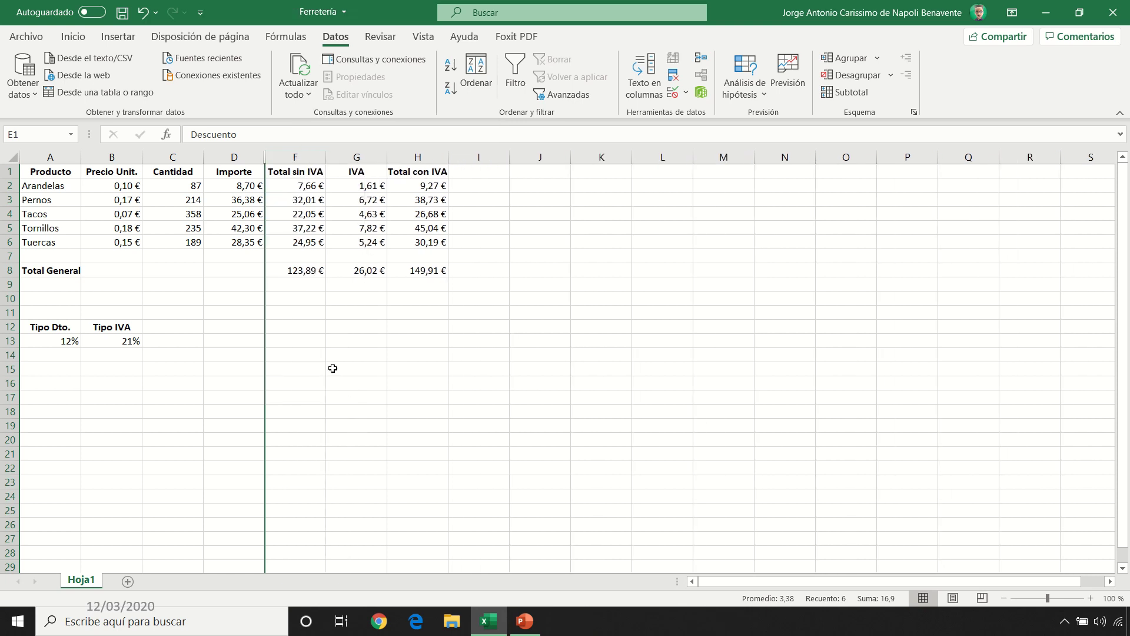
click(332, 368)
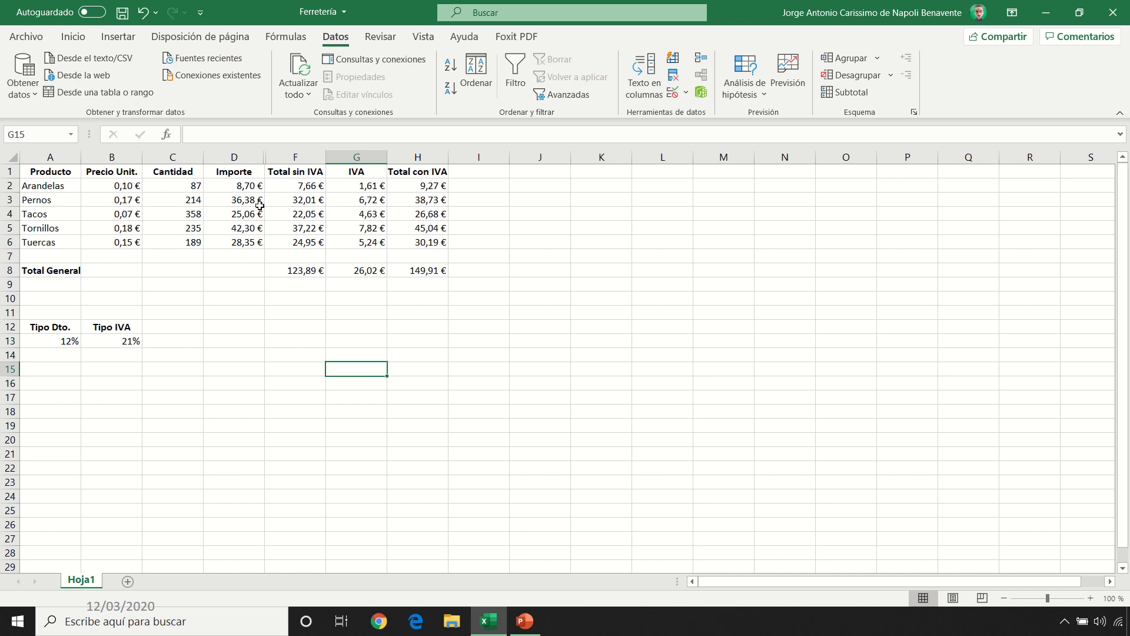
click(356, 157)
right_click(356, 160)
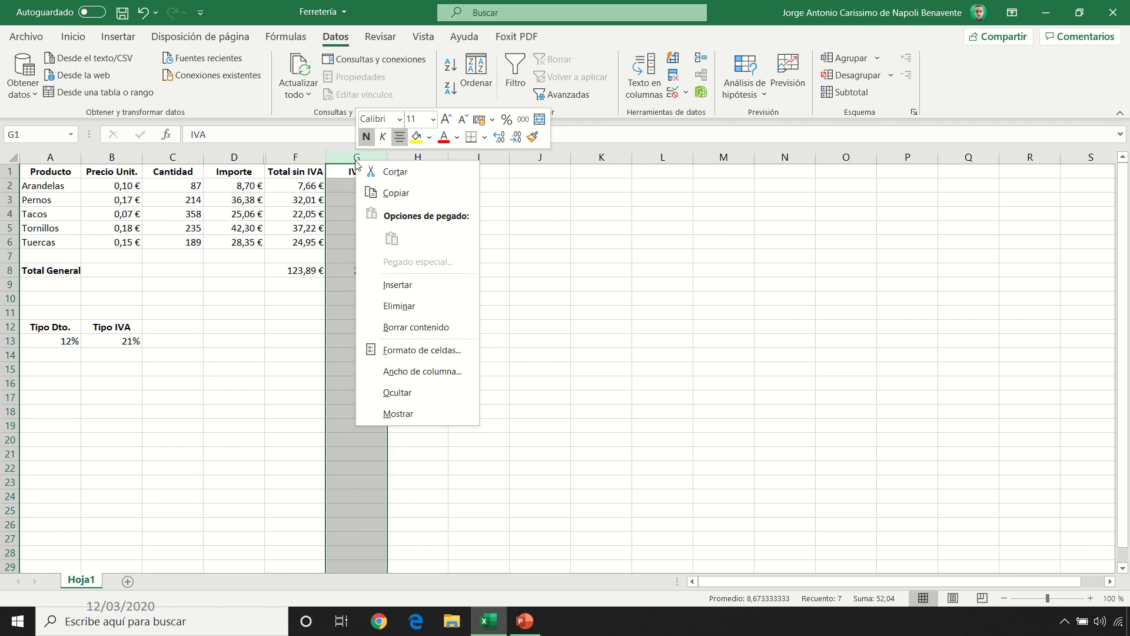
click(409, 393)
click(422, 381)
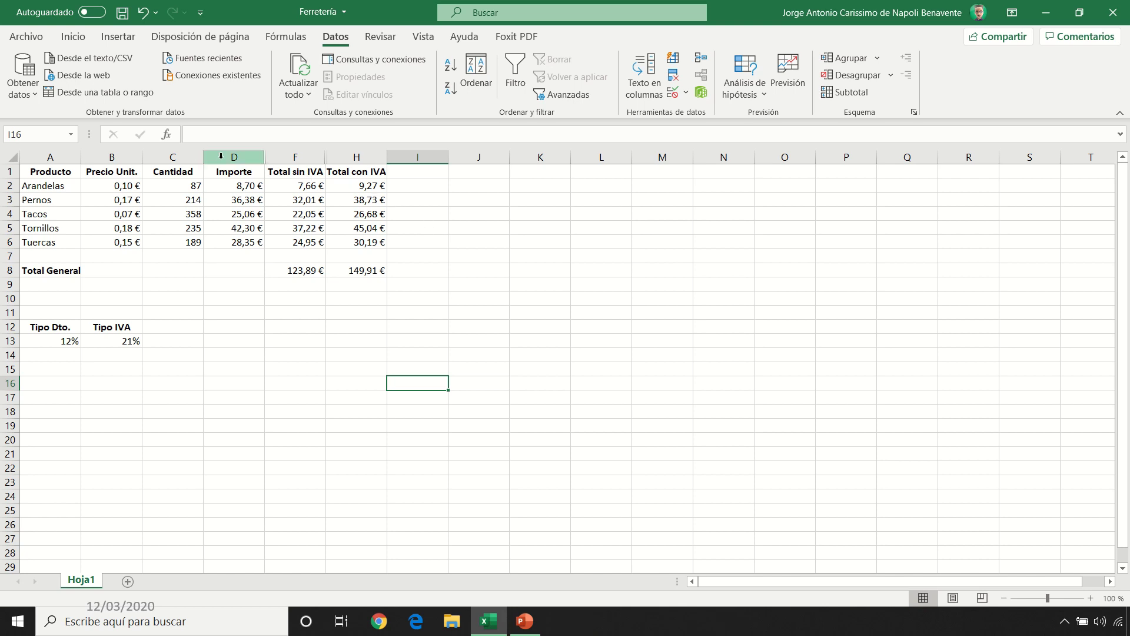
Select the whole sheet and unhide all of its hidden columns
drag(221, 156, 371, 156)
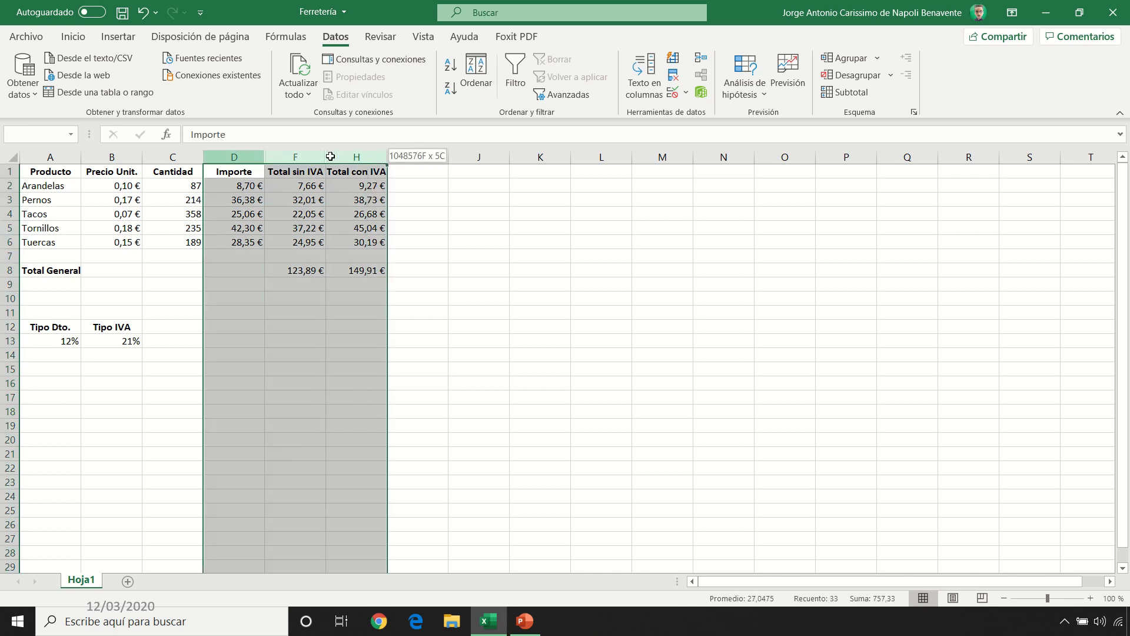
click(13, 157)
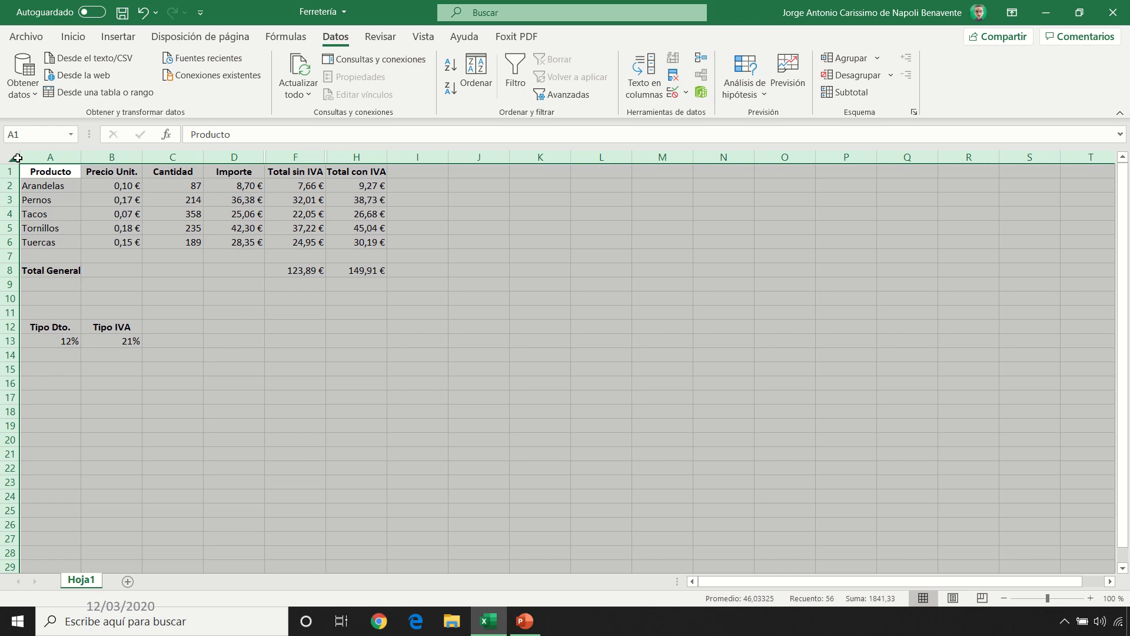
right_click(296, 157)
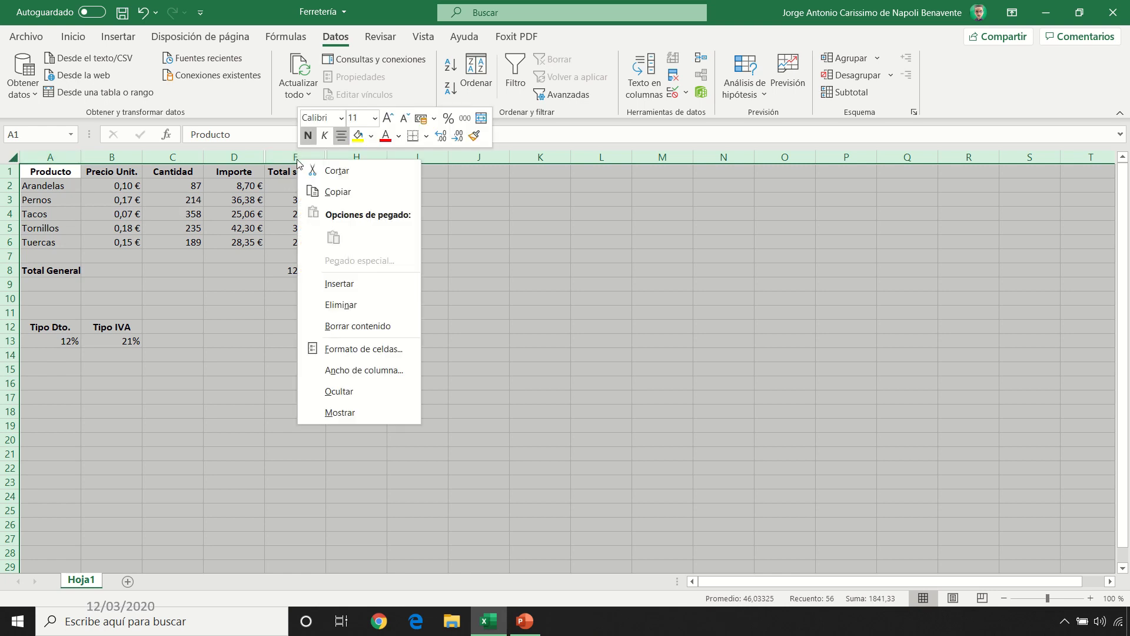
click(354, 409)
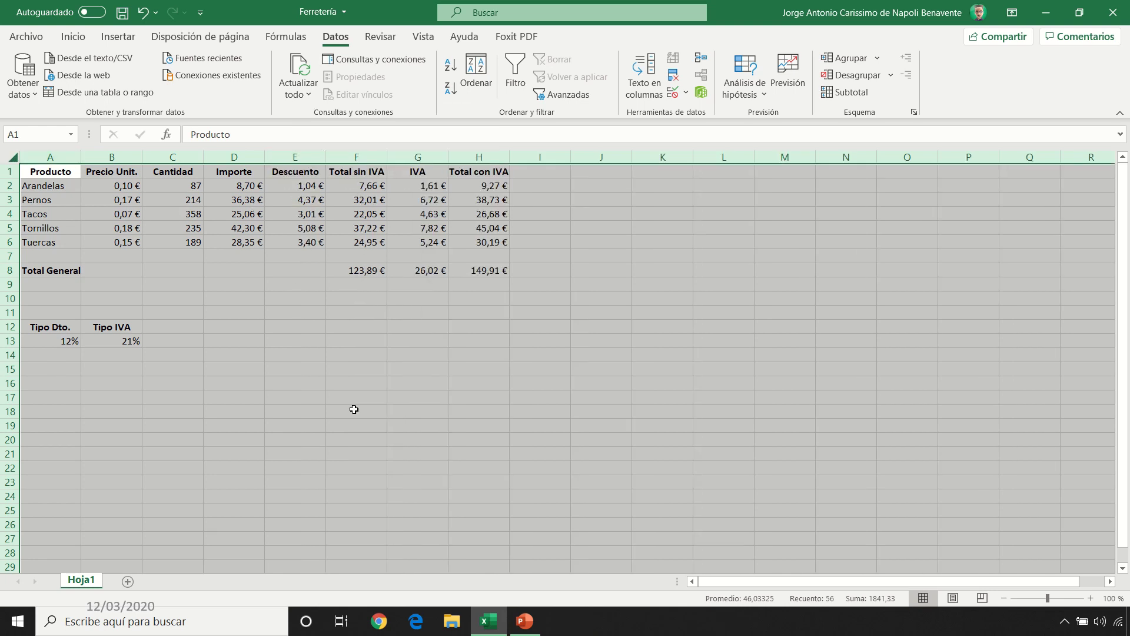
click(373, 352)
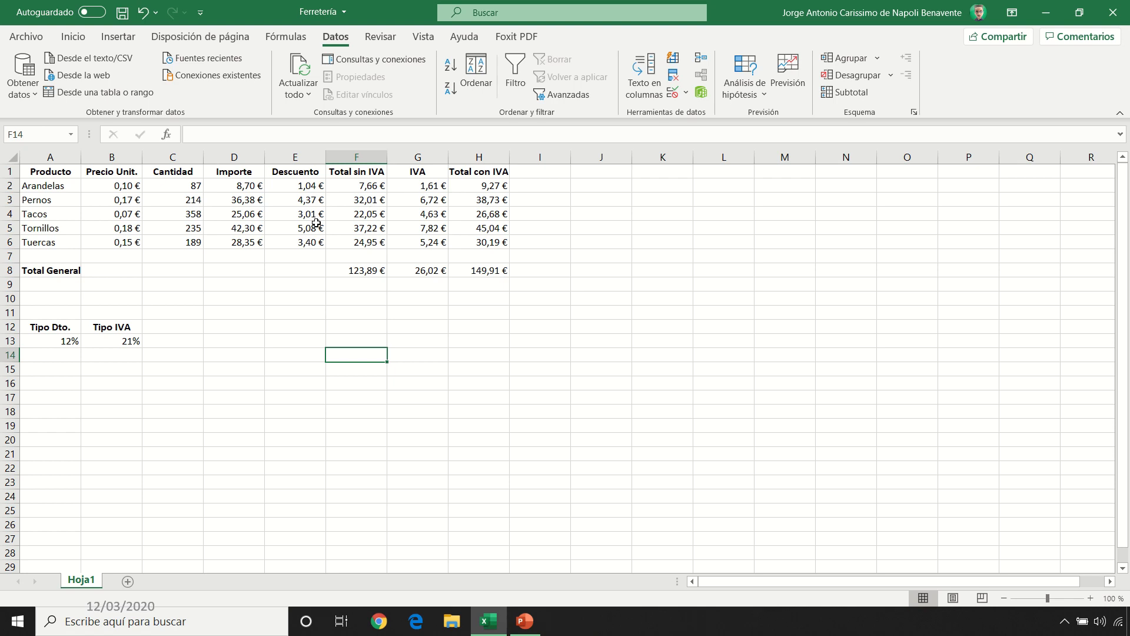
Hide row 4, which contains the Tacos product
click(9, 214)
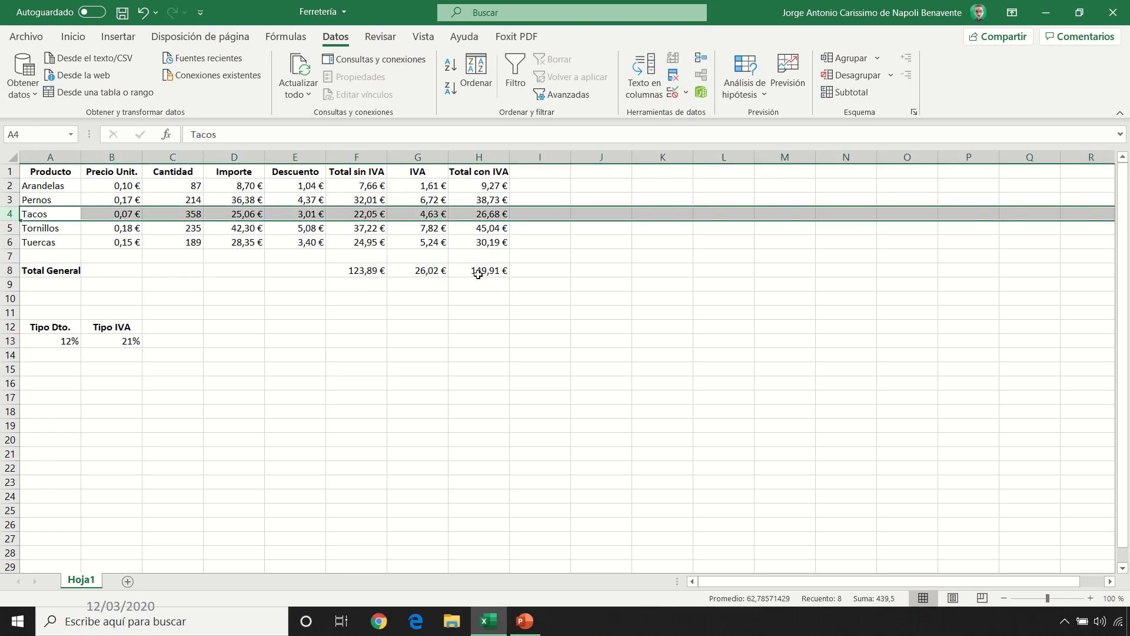
right_click(13, 216)
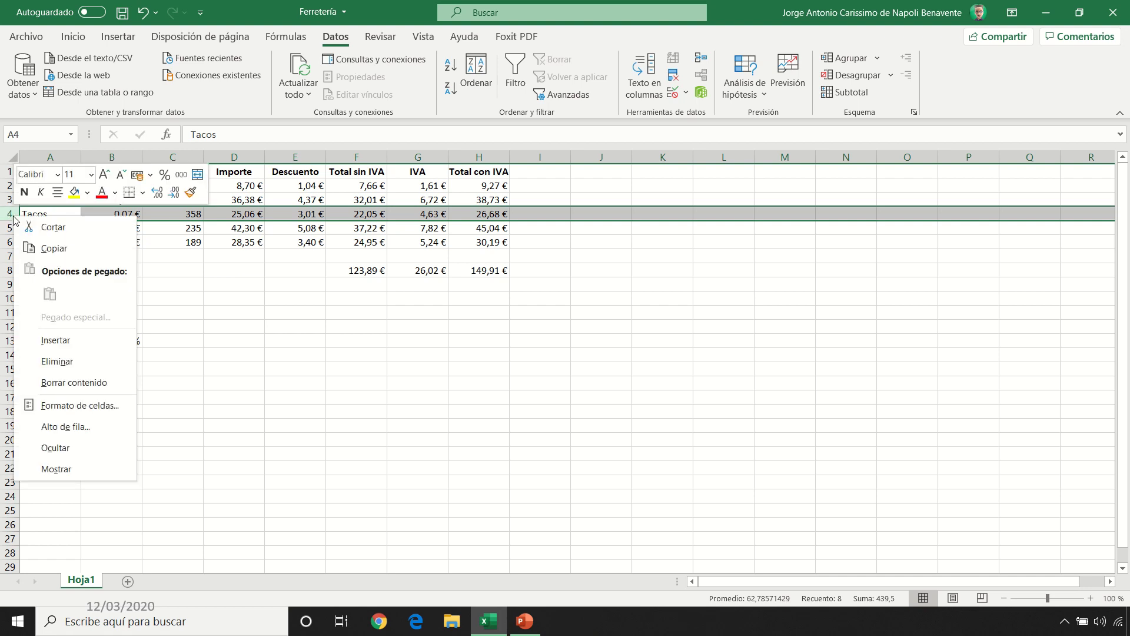
click(76, 450)
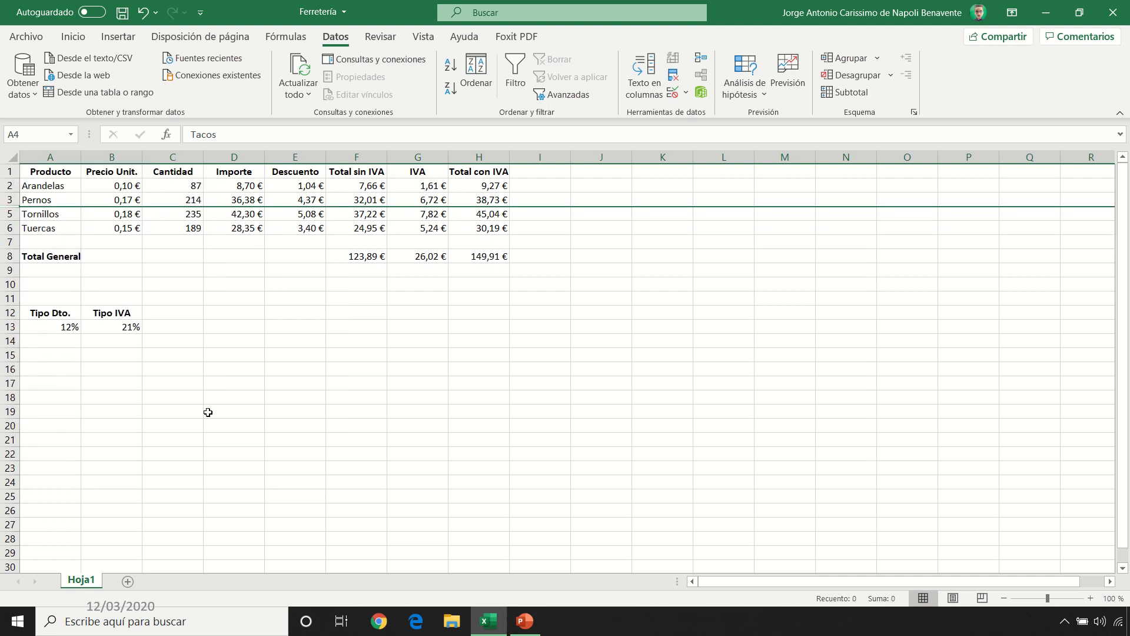
click(313, 394)
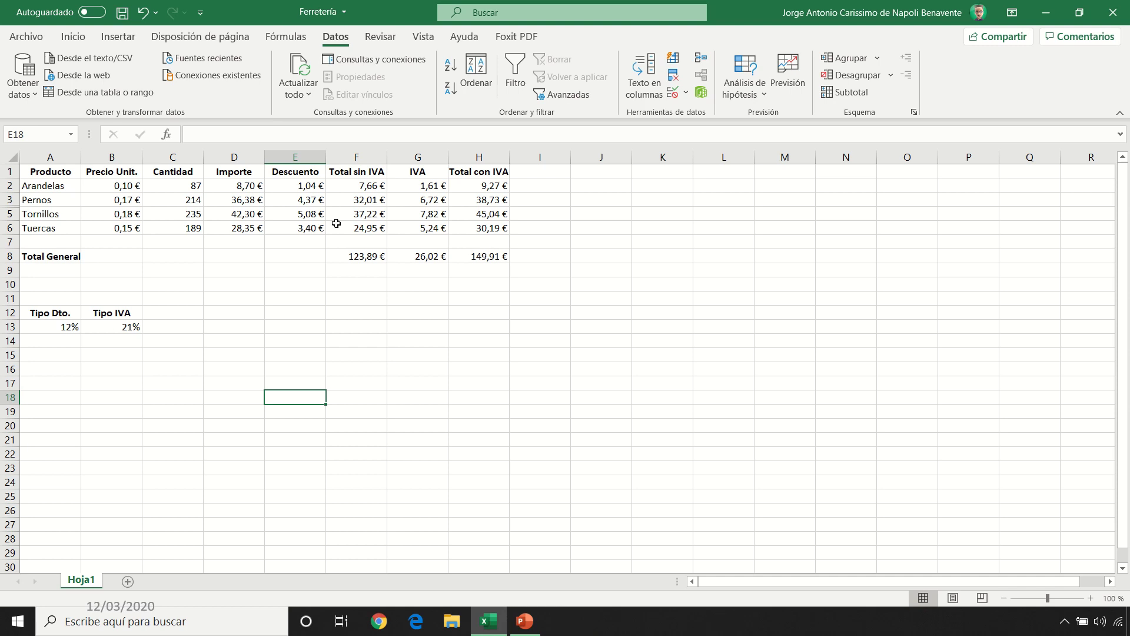
Copy the product table A1:H6 with its hidden row and paste it at A1 of a new sheet
click(55, 173)
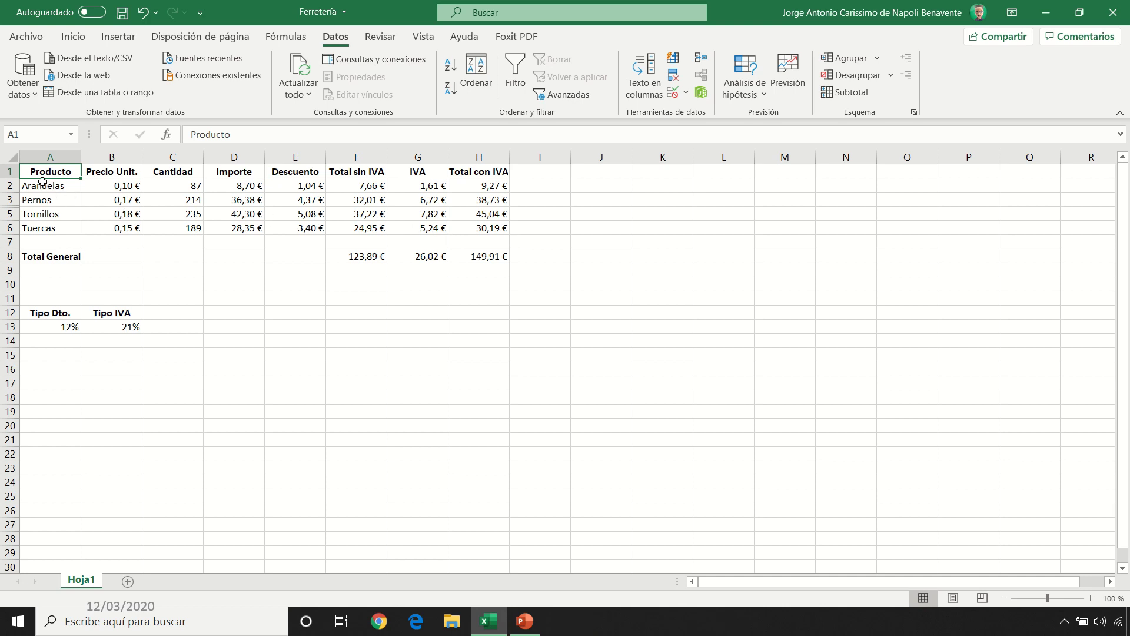
drag(40, 171, 481, 233)
click(162, 197)
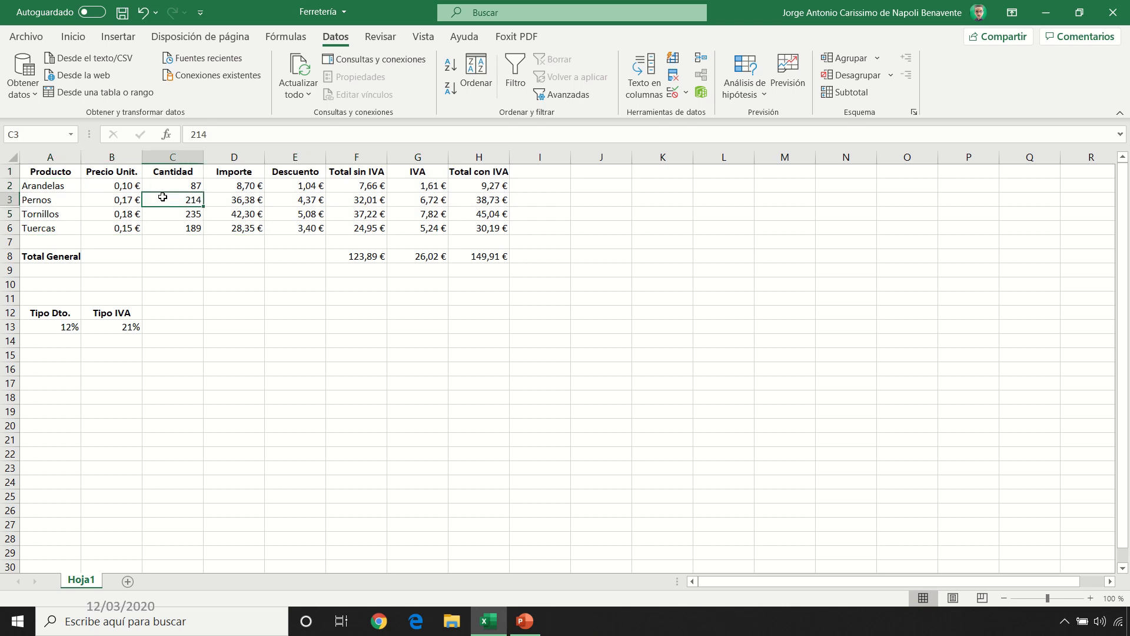
key(ctrl+a)
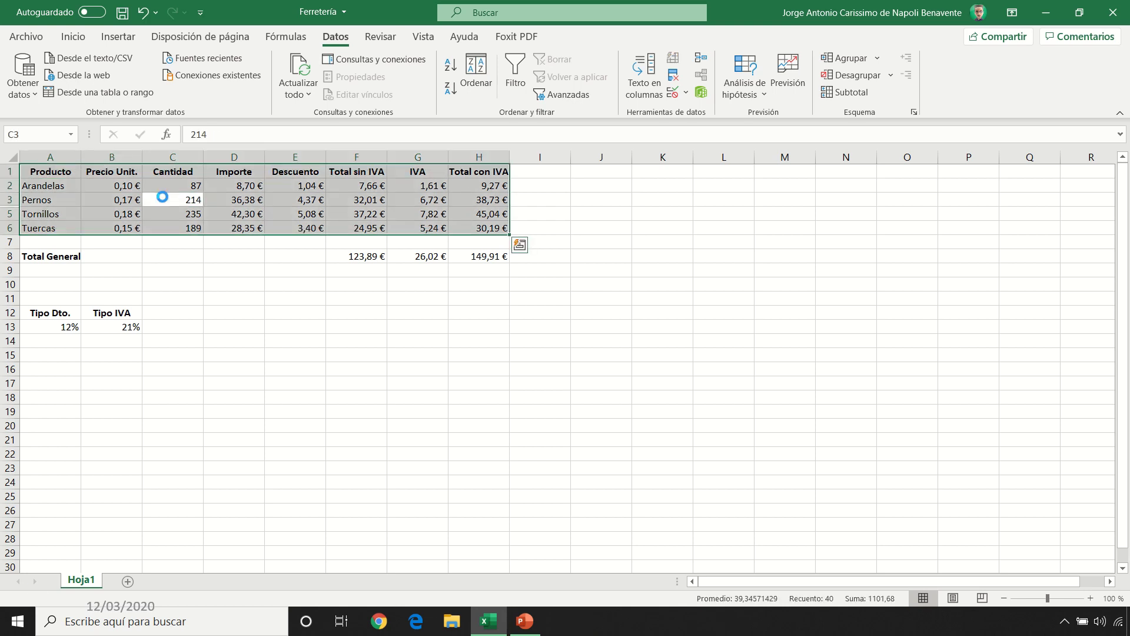
key(ctrl+c)
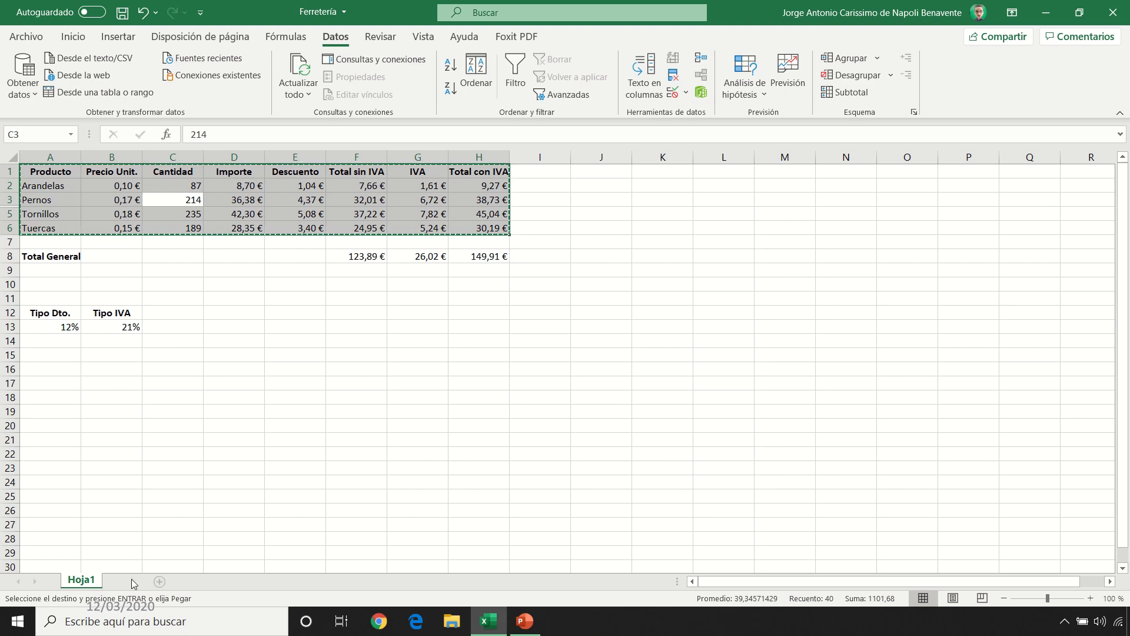
click(127, 581)
click(69, 40)
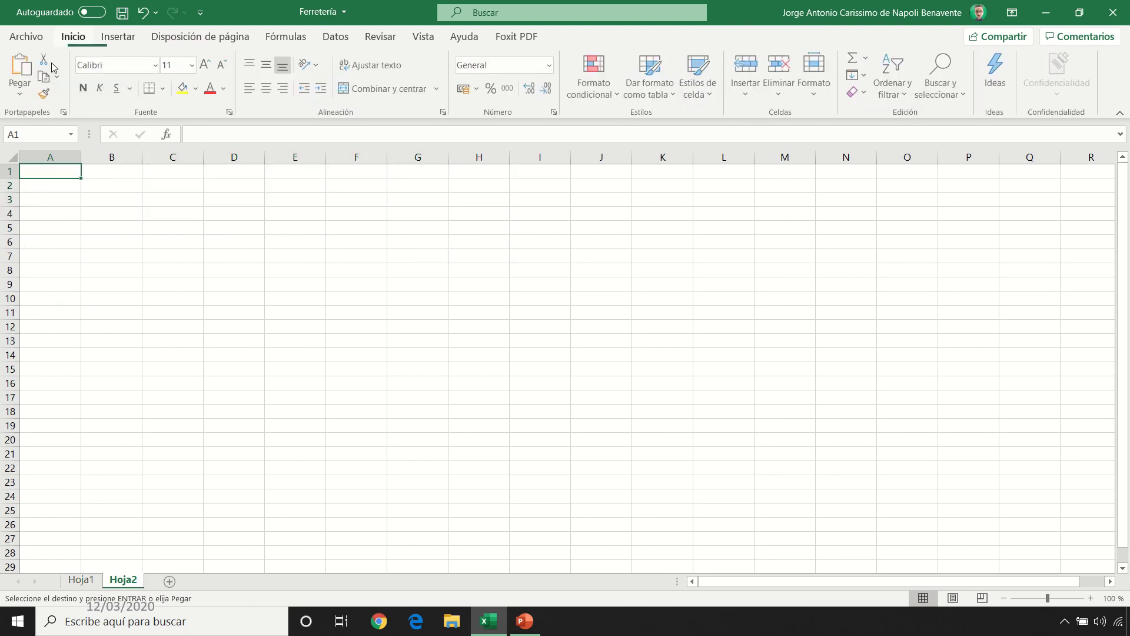
click(27, 74)
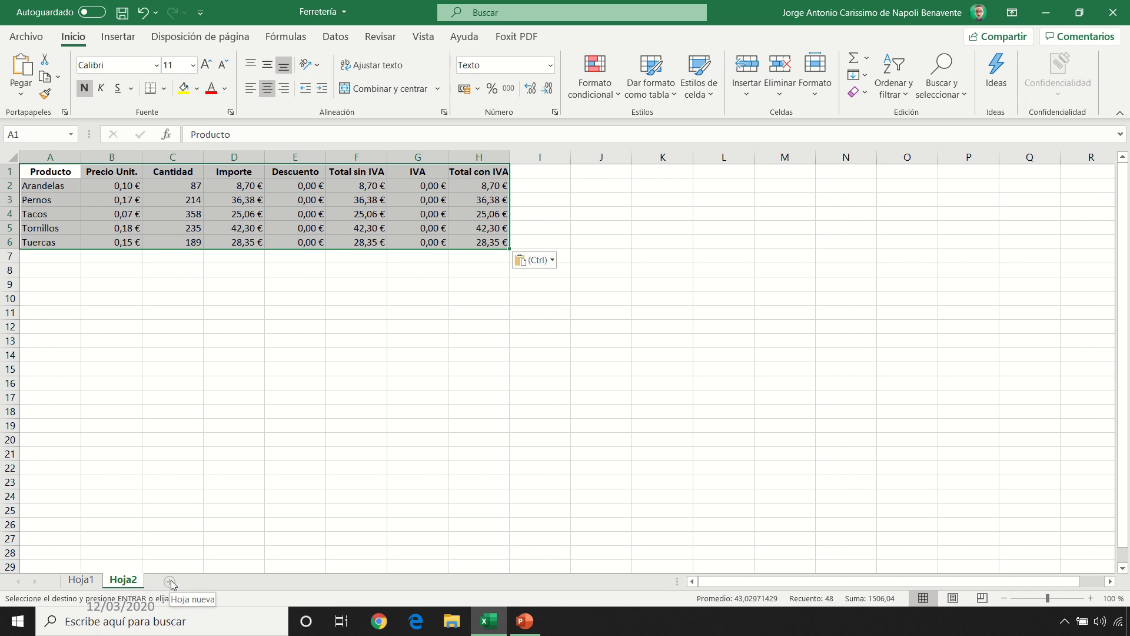
Delete the Hoja2 sheet together with the pasted table
right_click(132, 582)
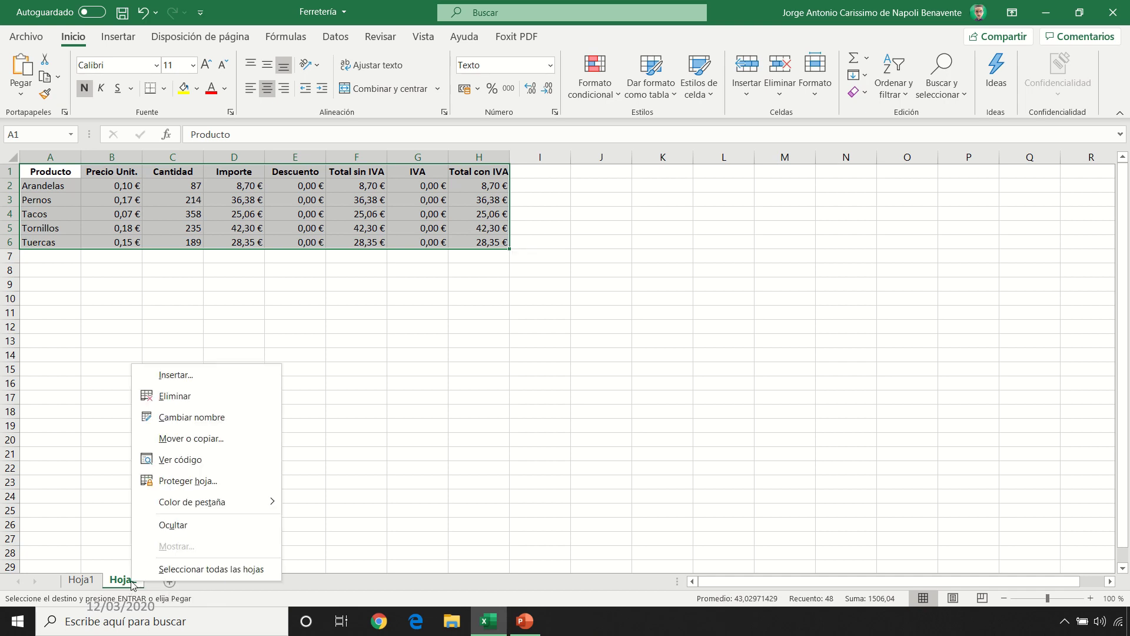
click(182, 398)
click(522, 352)
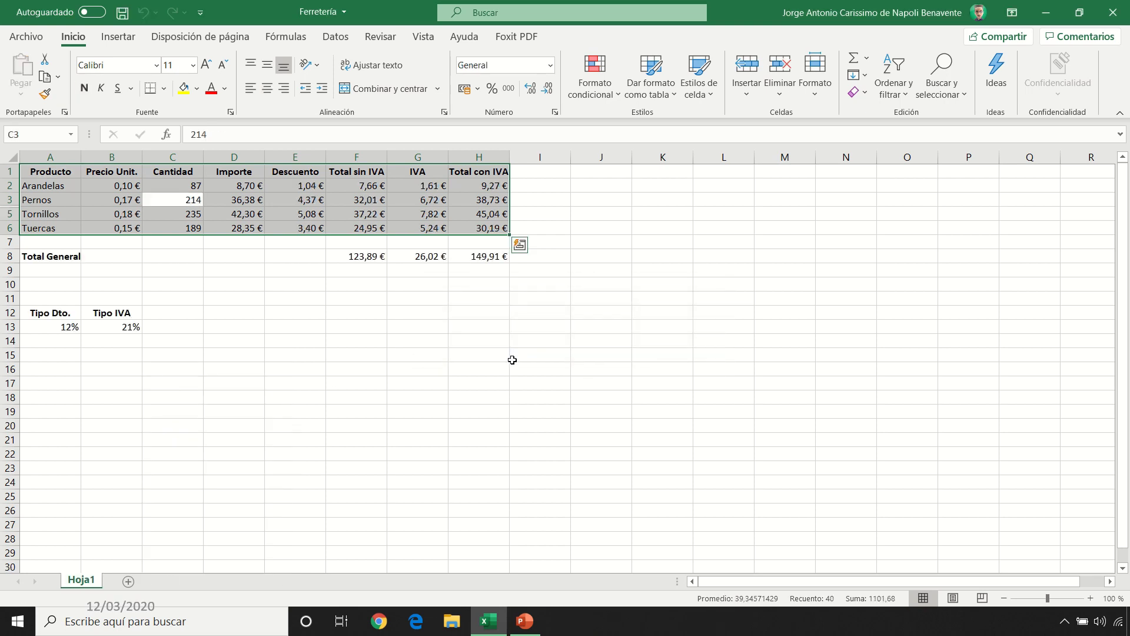
Select only the visible cells of the product table A1:H6 using Go To Special, leaving out the hidden row
click(121, 186)
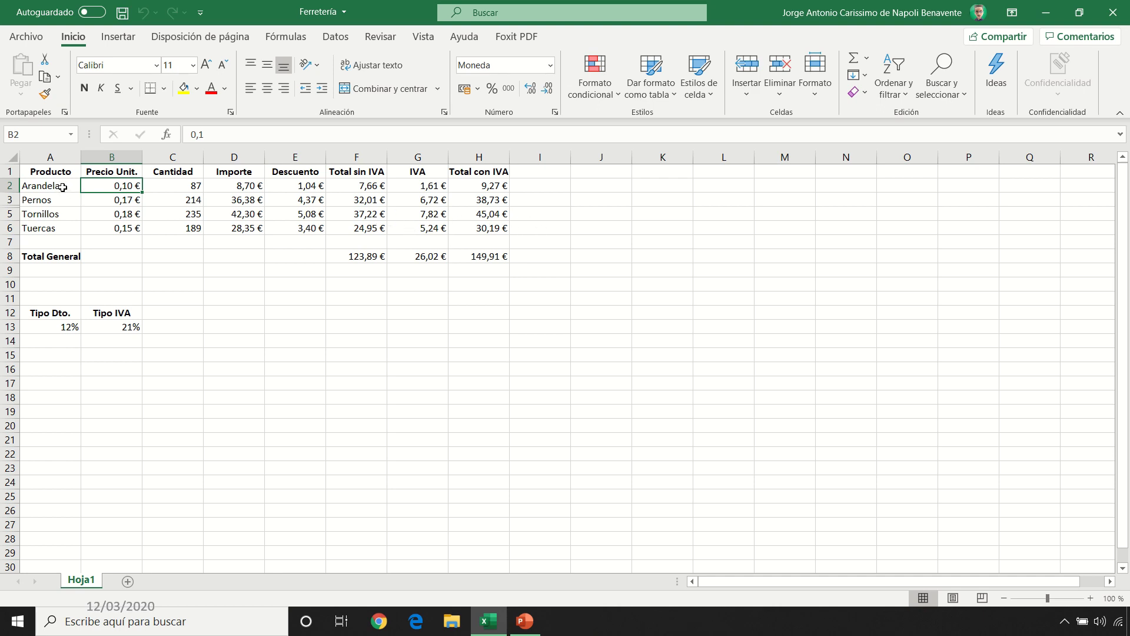
key(ctrl+a)
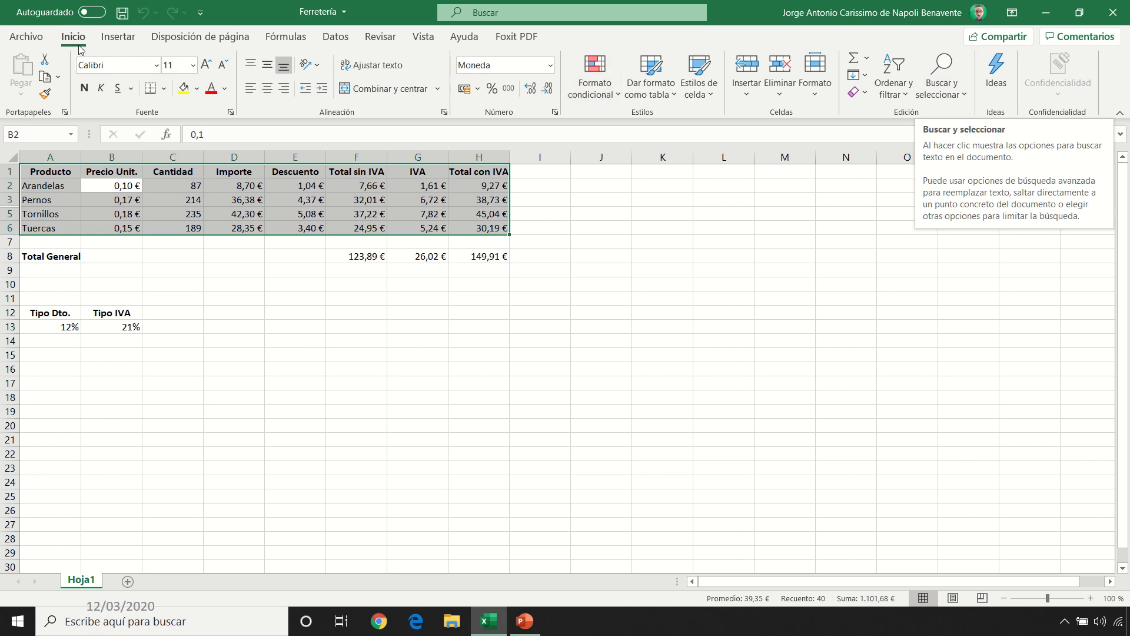
click(943, 94)
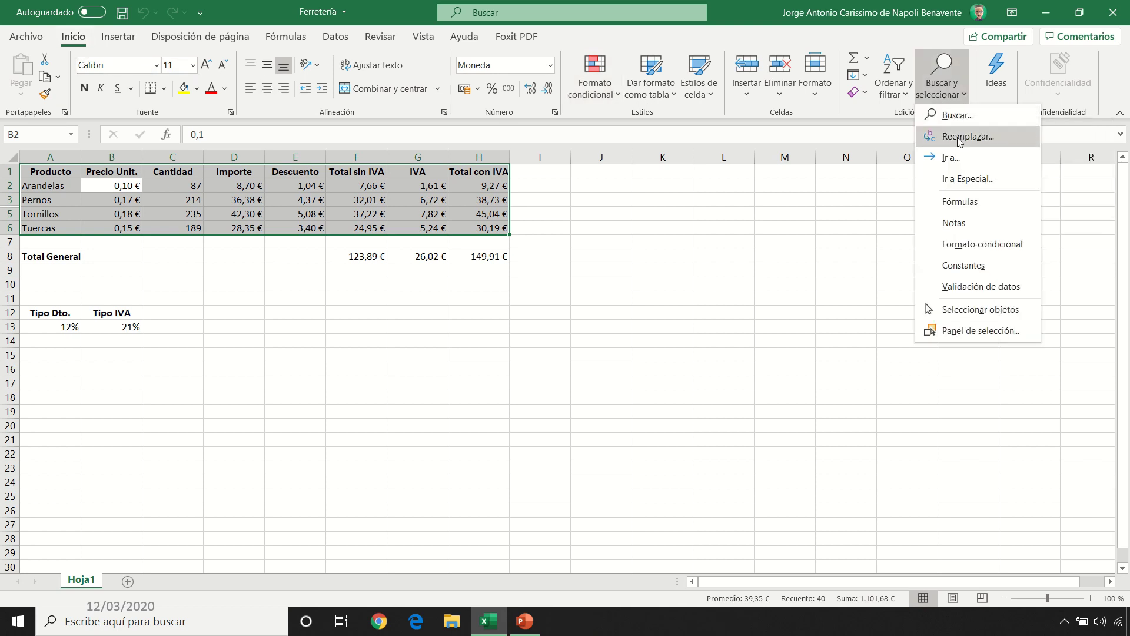
click(963, 182)
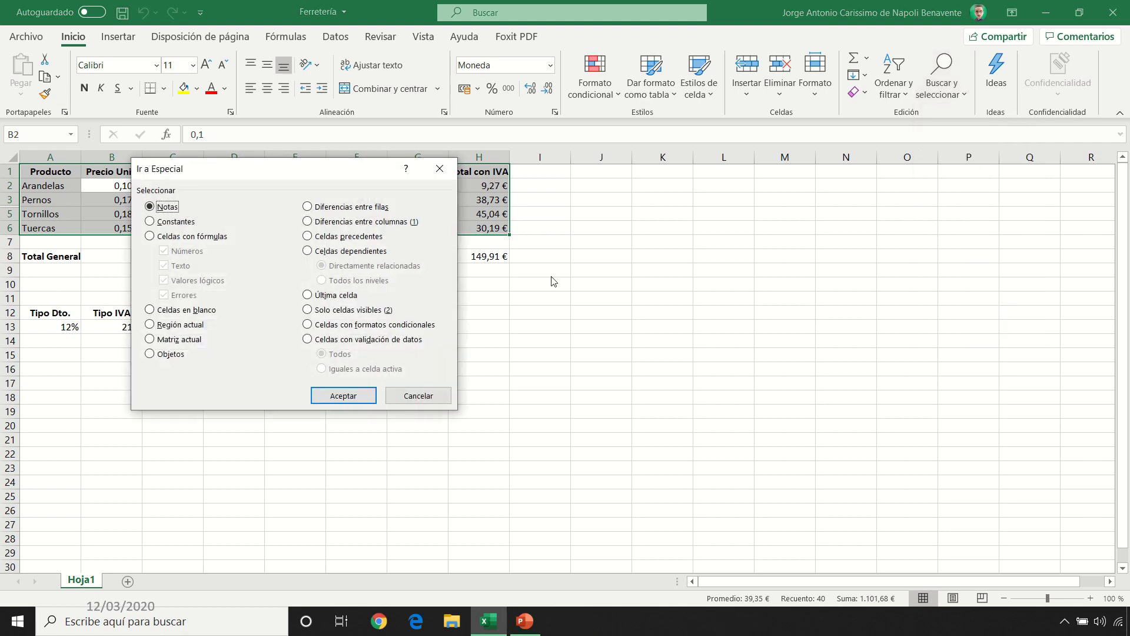
drag(395, 172, 675, 163)
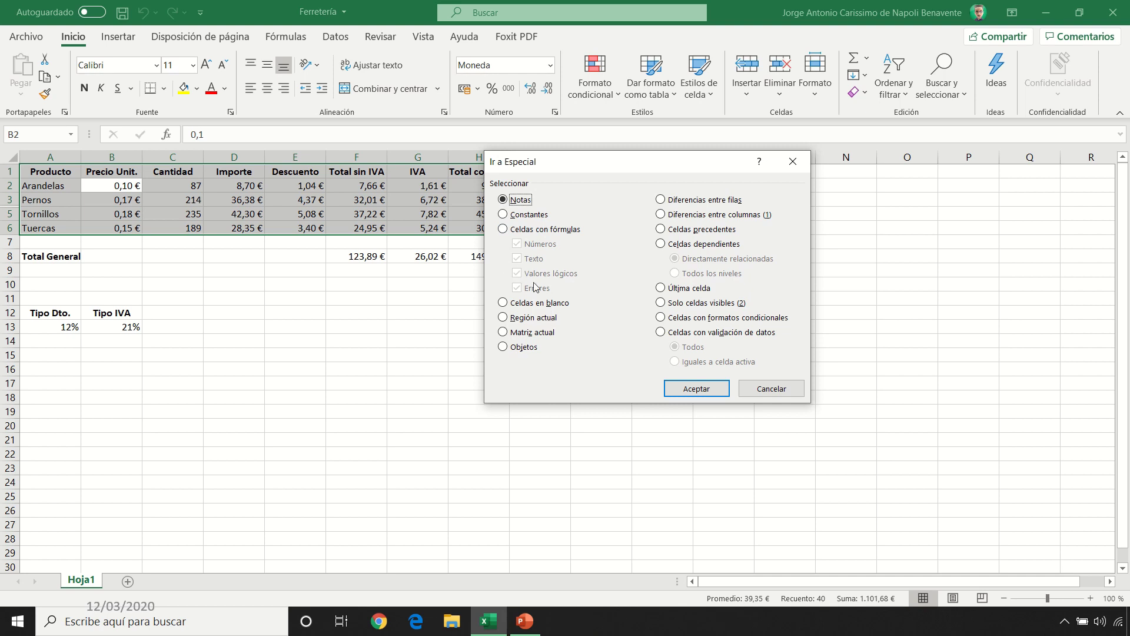
click(660, 303)
double_click(660, 302)
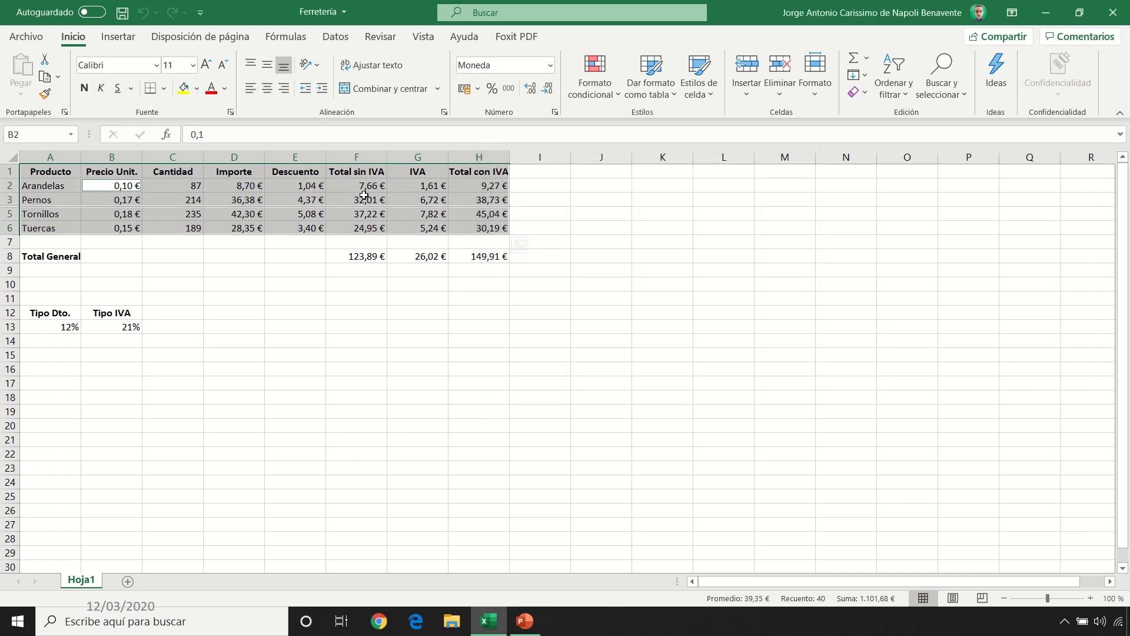
Copy the selected visible cells and paste them at A1 of a new sheet
key(ctrl+c)
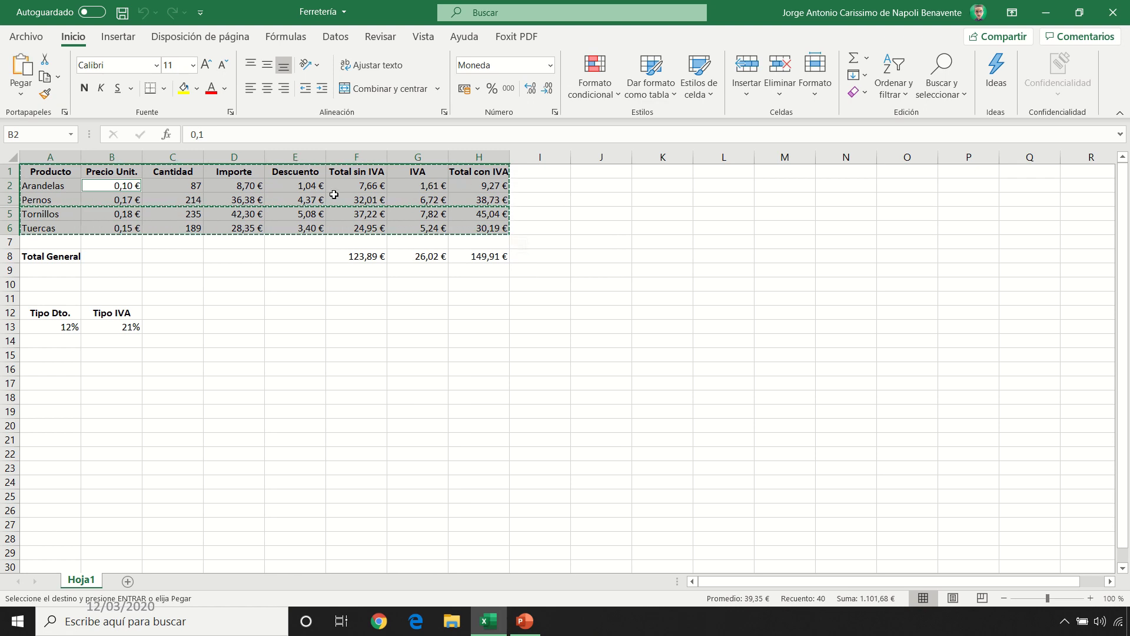
click(128, 581)
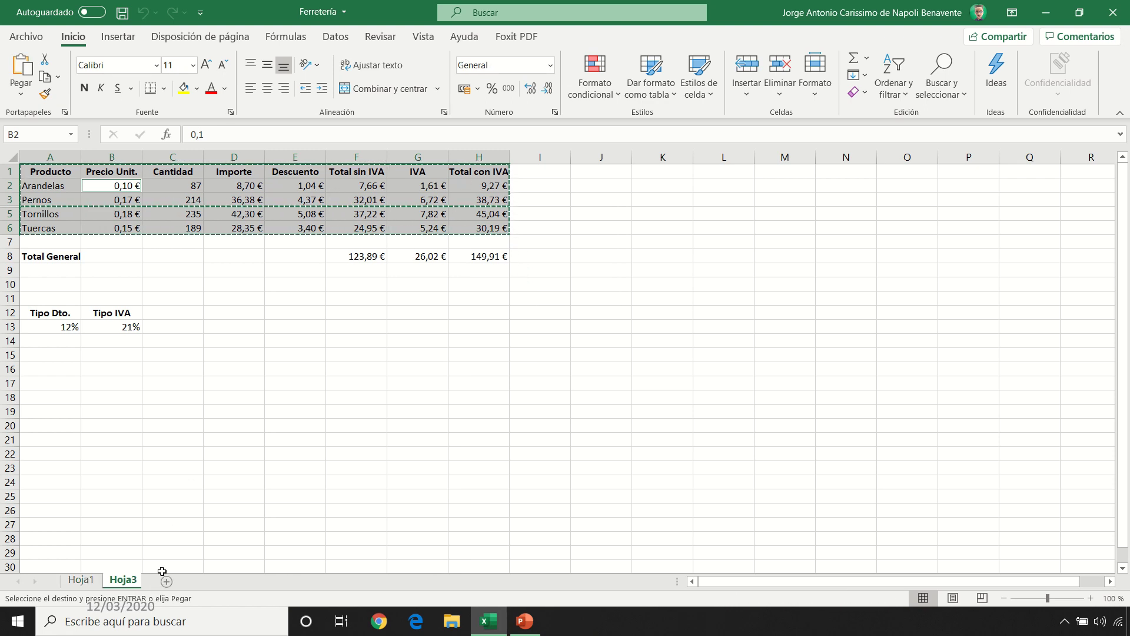
click(21, 70)
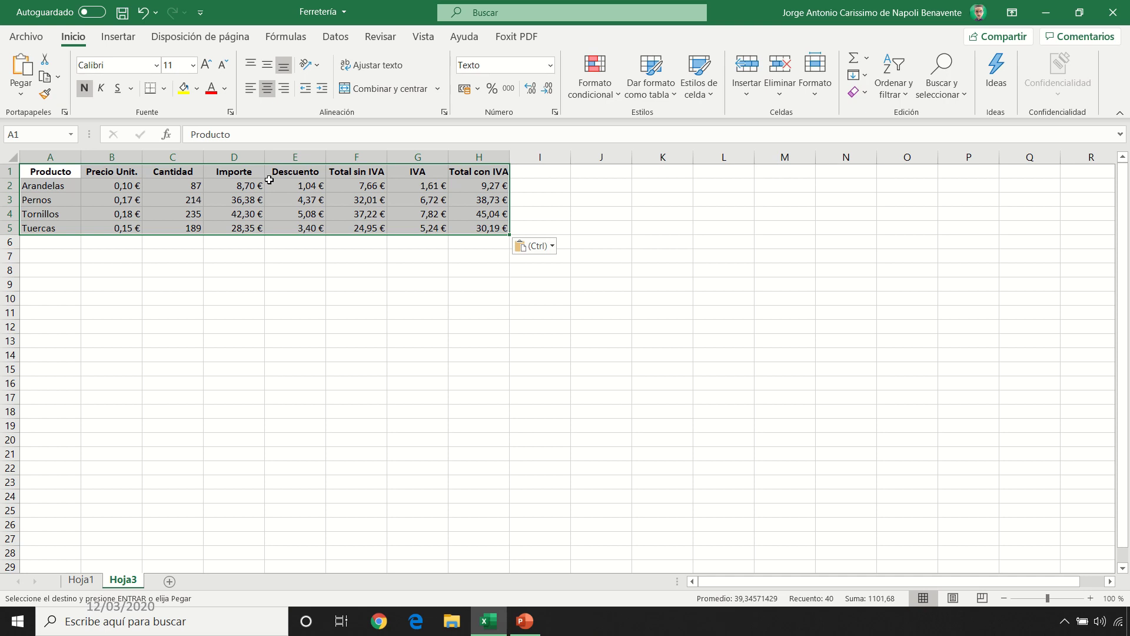
Check the contents of the pasted Arandelas row cells from Importe to Total con IVA for formulas or plain values
click(231, 186)
click(270, 185)
click(341, 185)
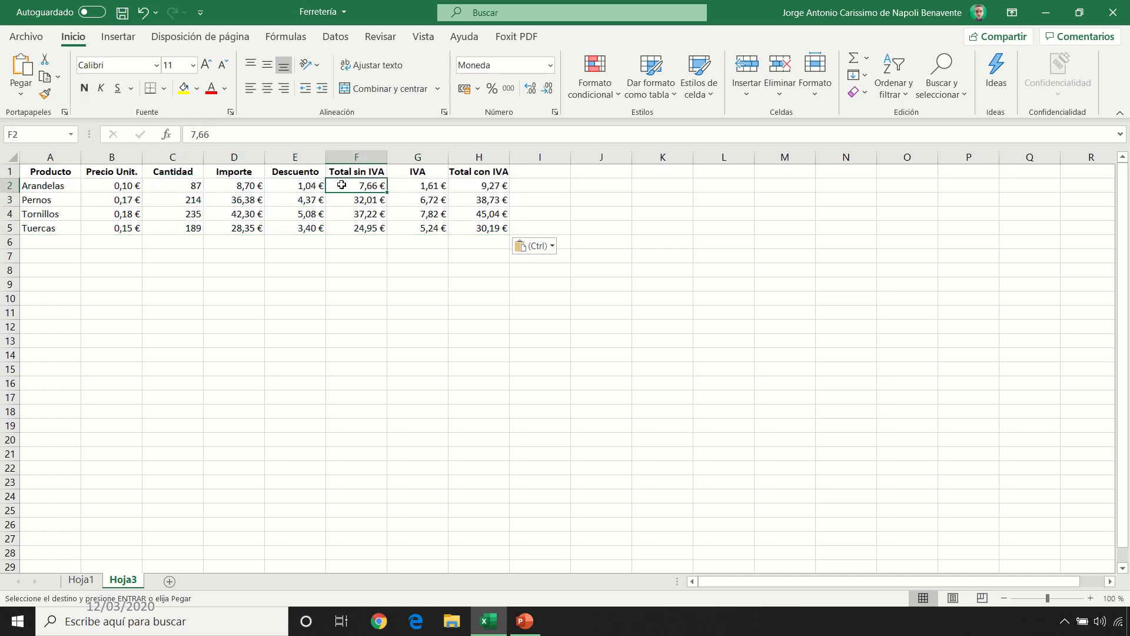
click(413, 188)
key(Right)
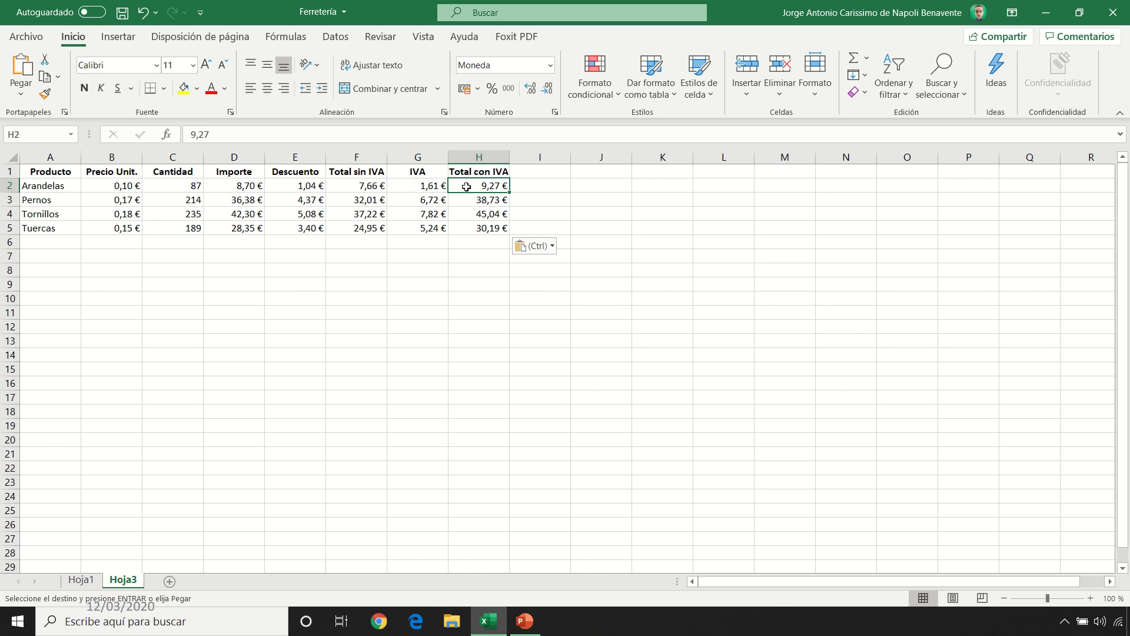
click(414, 190)
click(363, 188)
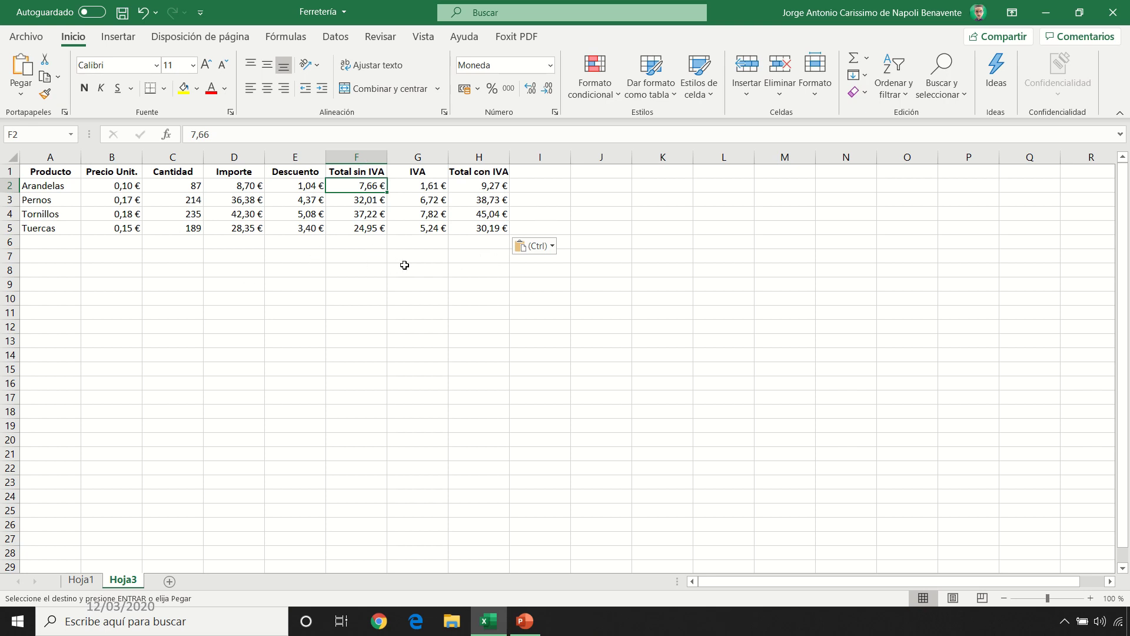
Delete the Hoja3 sheet together with the pasted visible cells
right_click(133, 582)
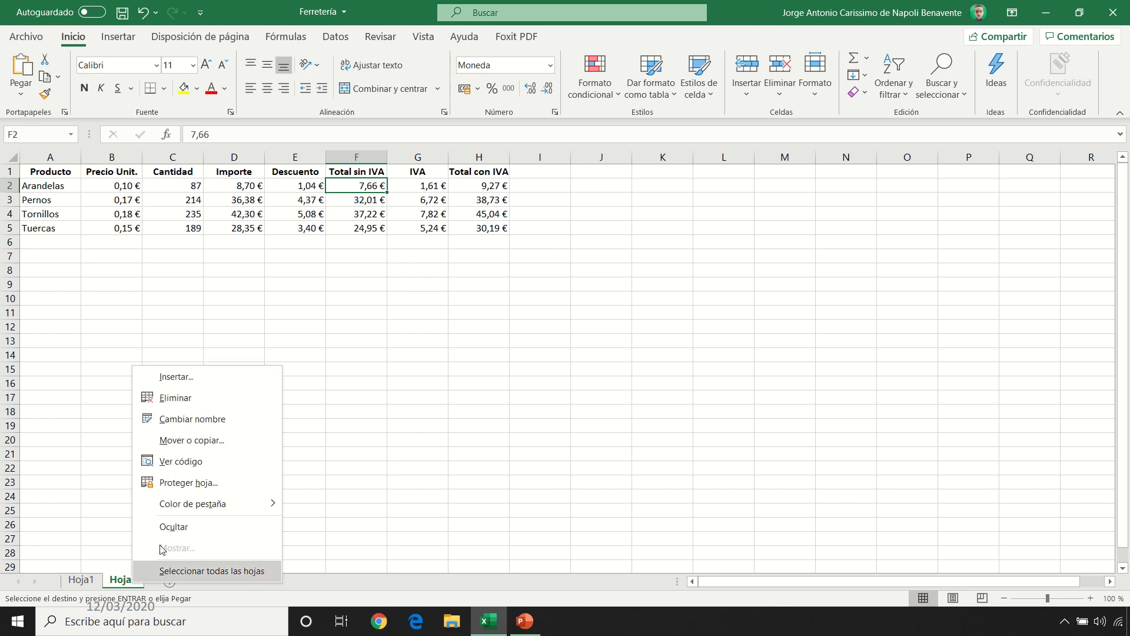
click(188, 398)
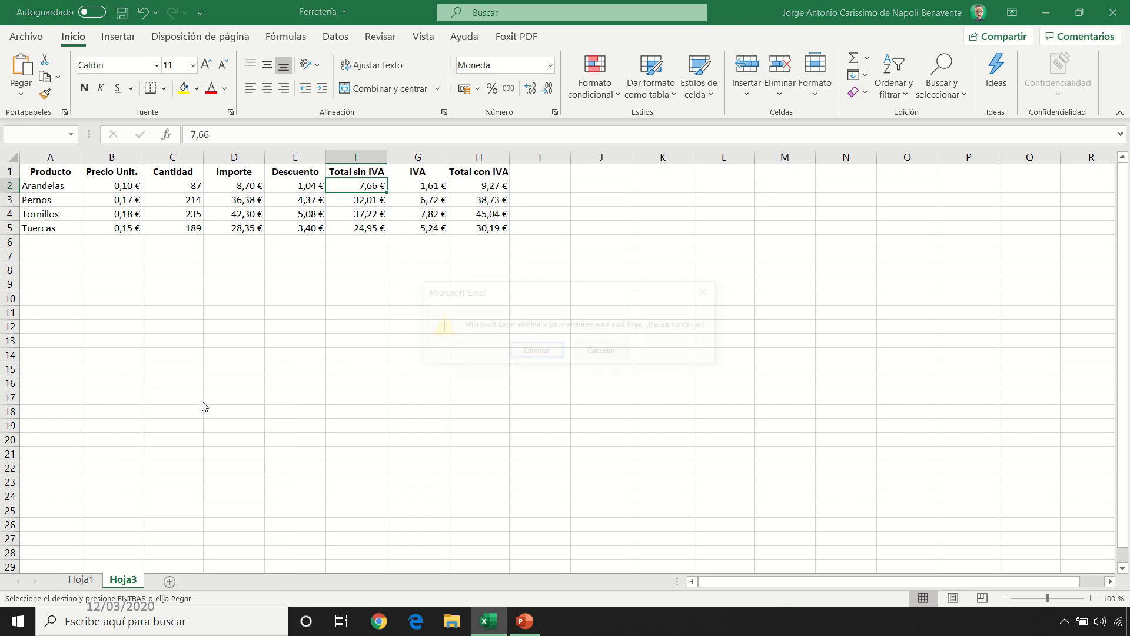
click(511, 352)
Select the whole Hoja1 sheet and unhide all of its hidden rows
click(54, 172)
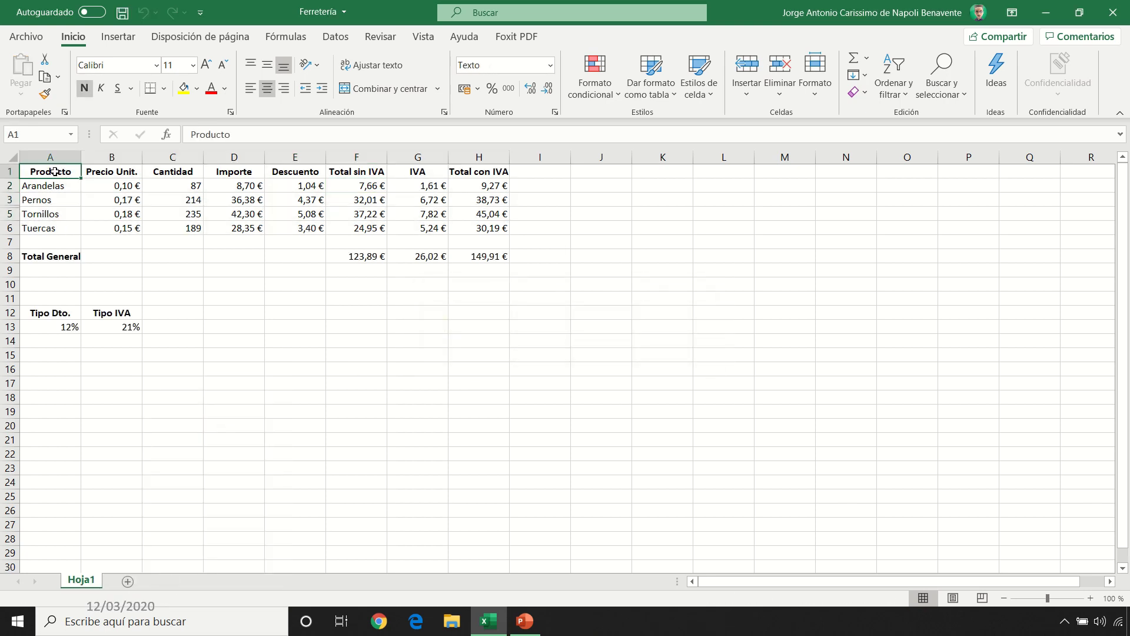
click(12, 158)
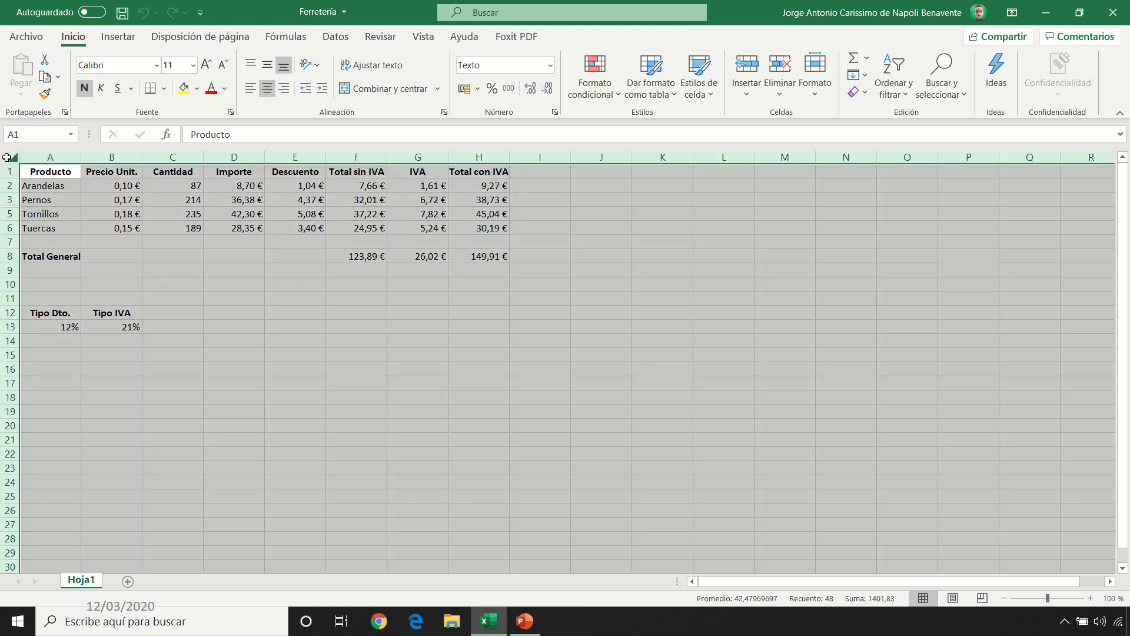
right_click(9, 228)
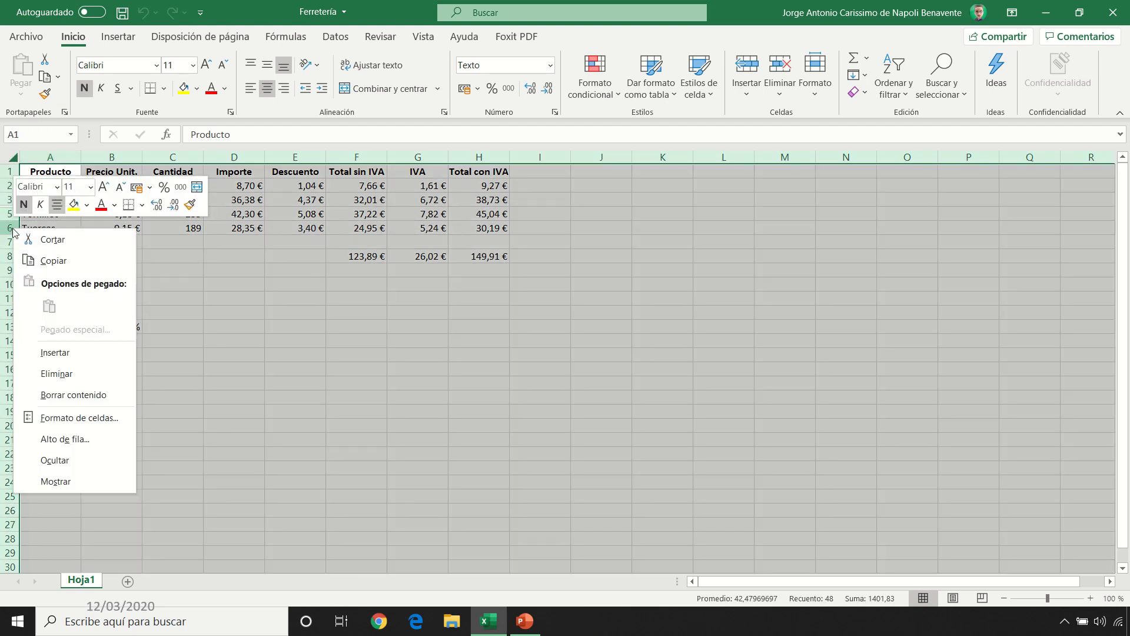
click(53, 481)
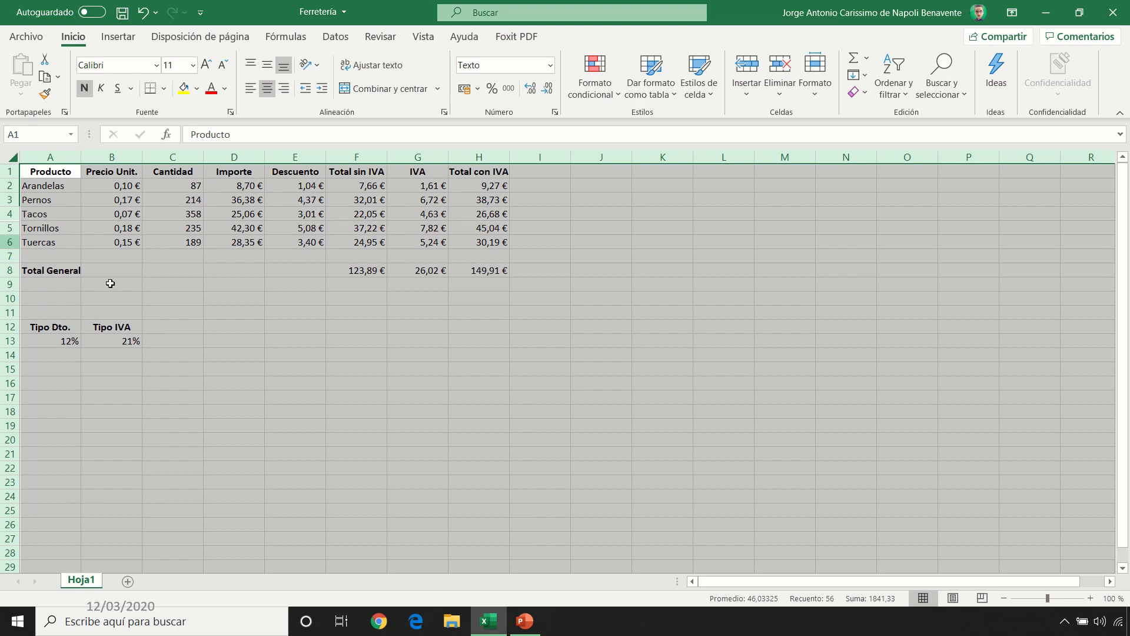
click(58, 172)
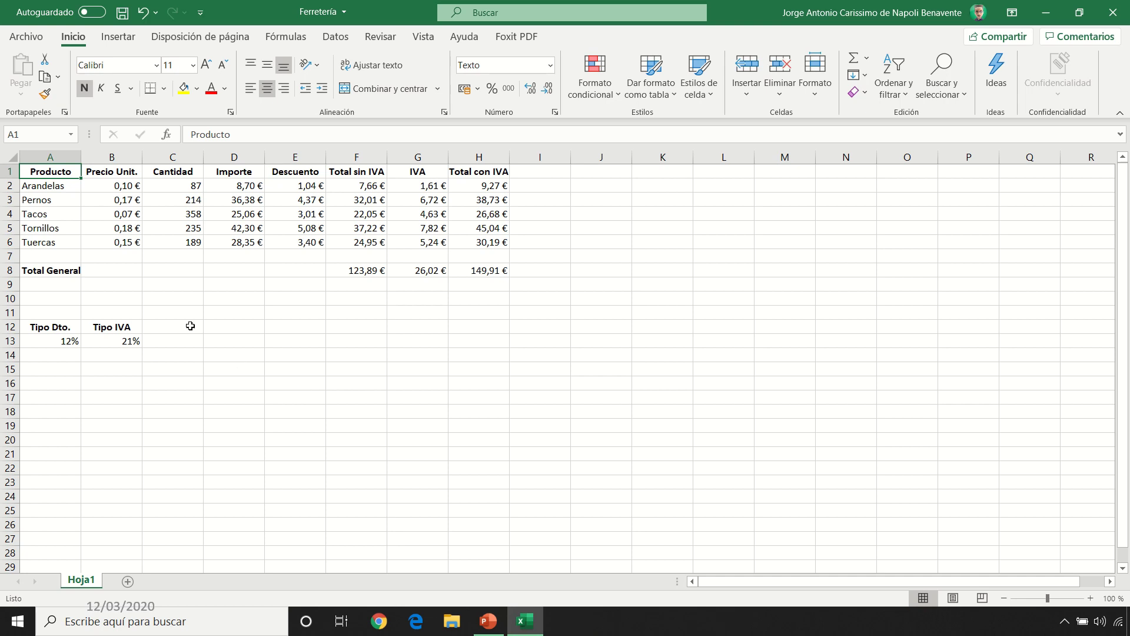
Turn on filtering for the header row of the product table
click(242, 215)
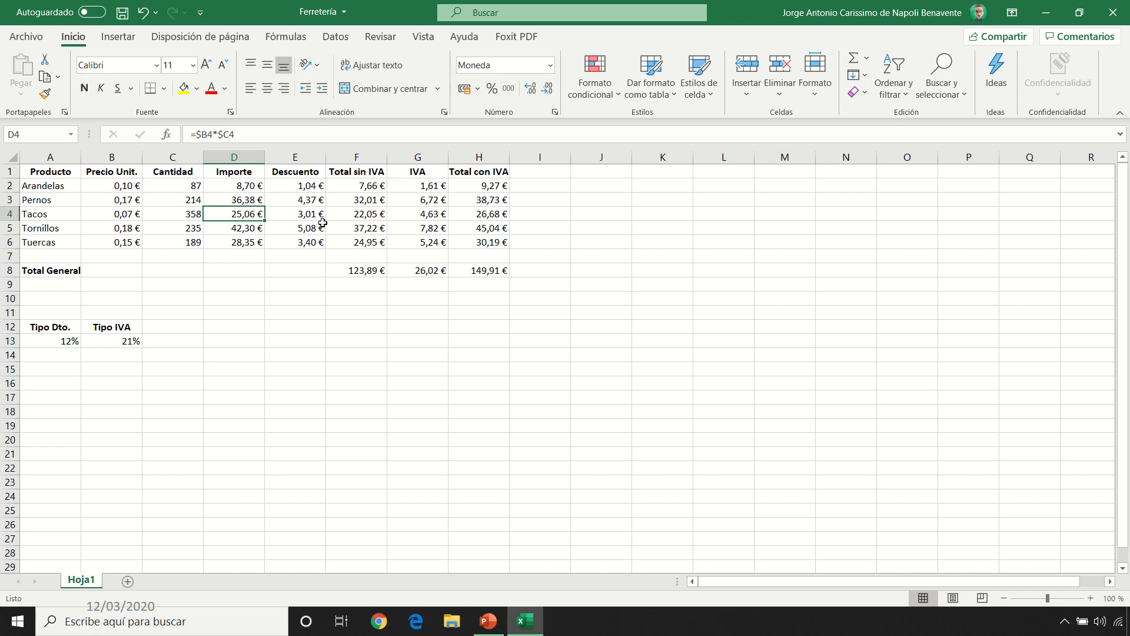
click(893, 87)
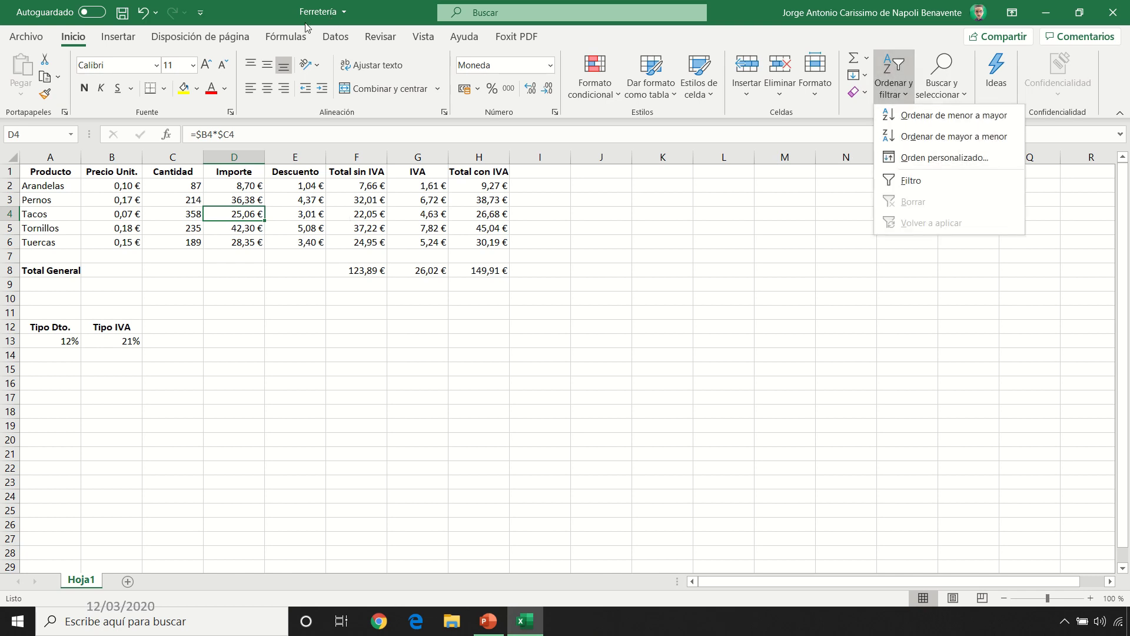
click(329, 39)
click(329, 39)
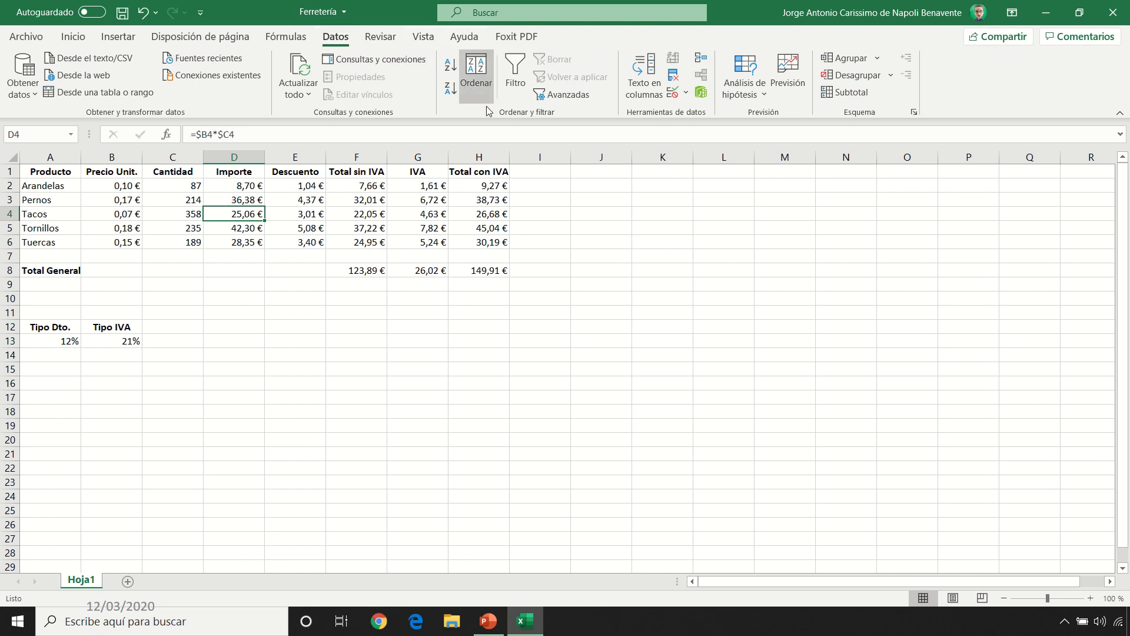
click(508, 67)
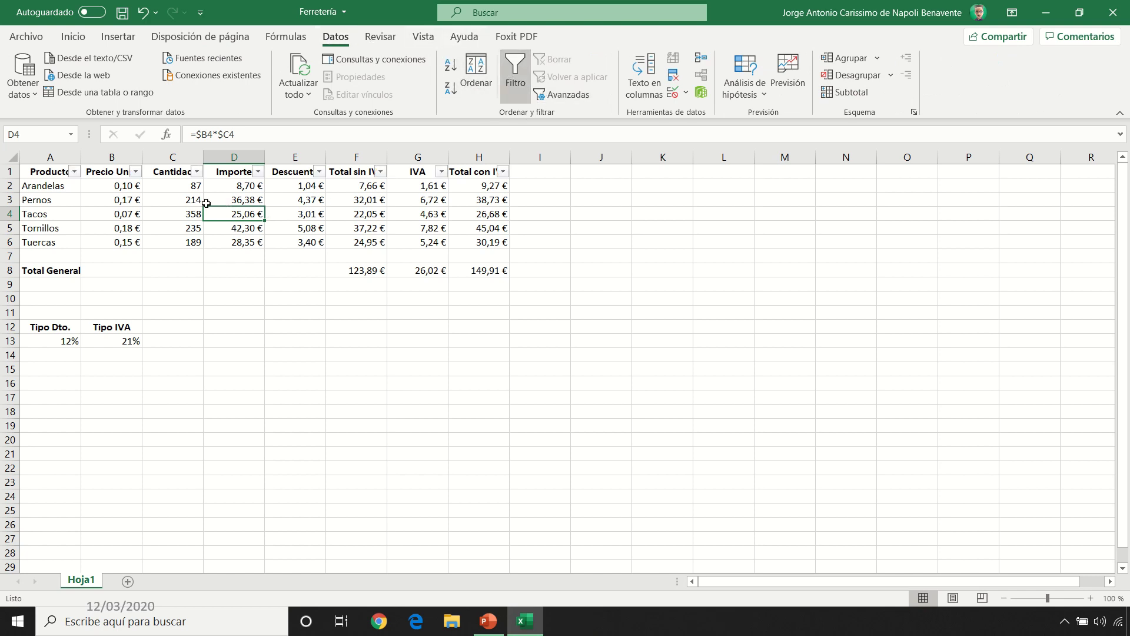
Filter the Producto column to show every product except Tacos
click(76, 172)
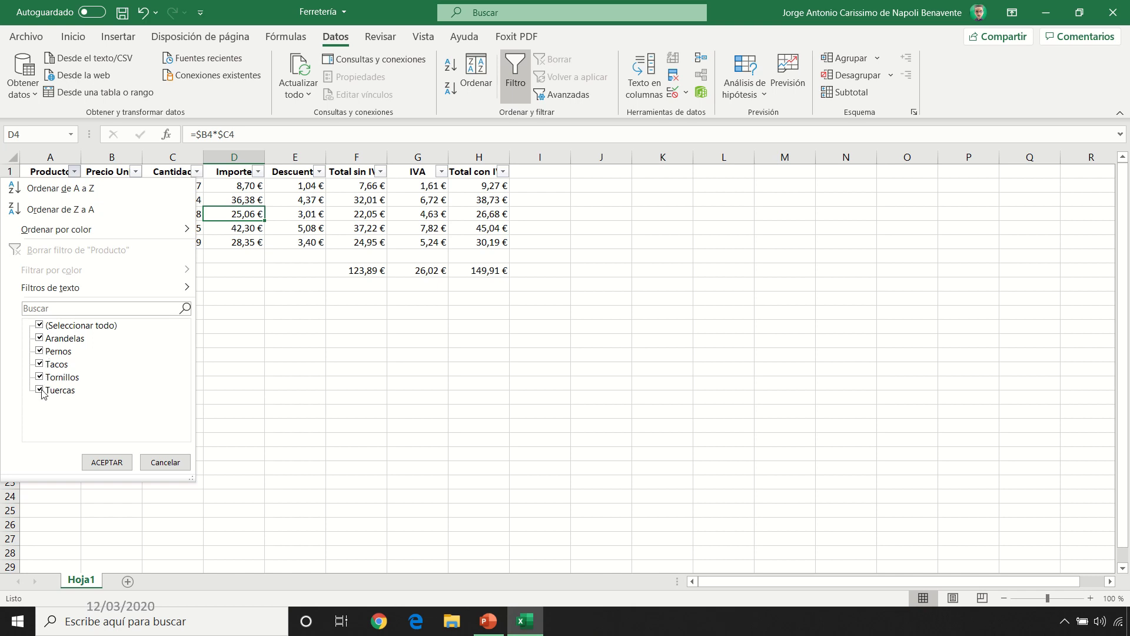
click(40, 325)
click(40, 338)
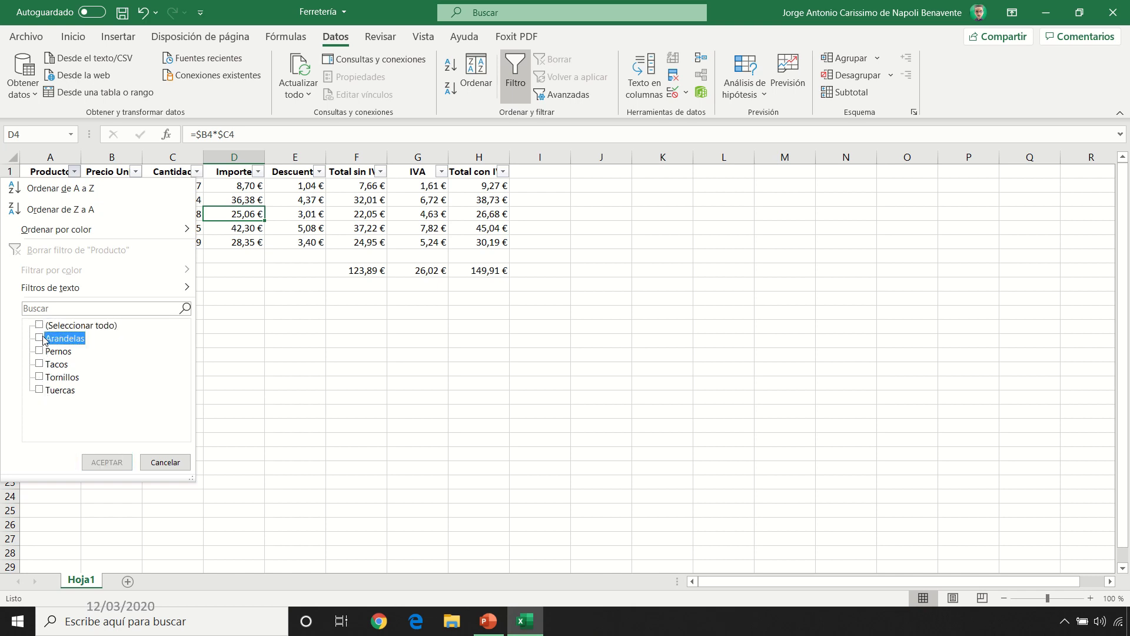
click(40, 352)
click(40, 365)
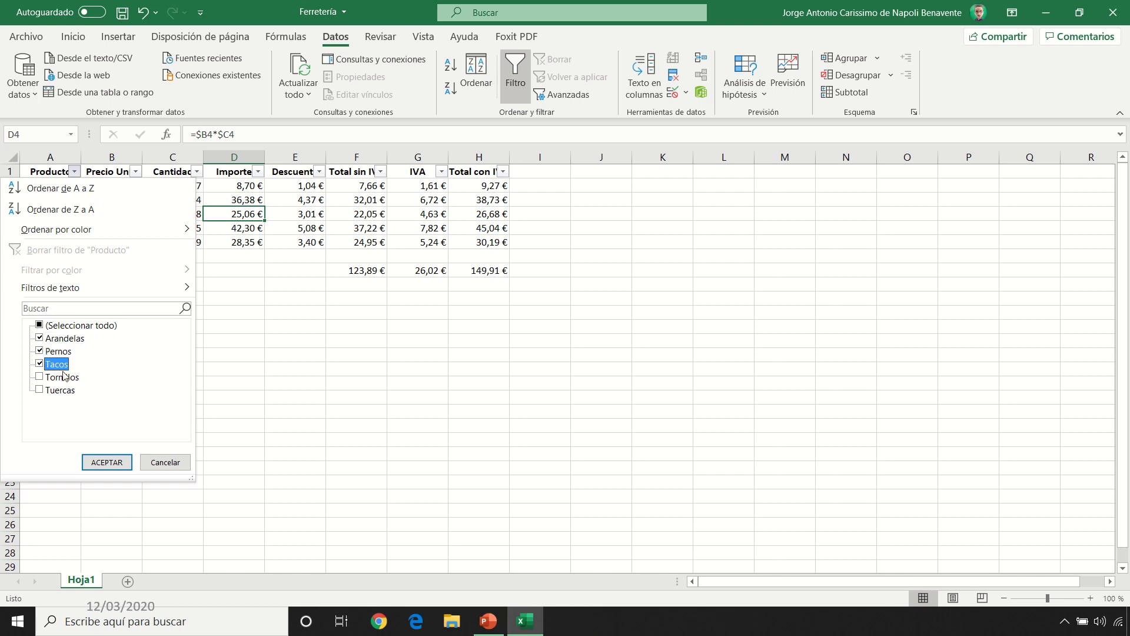
click(39, 325)
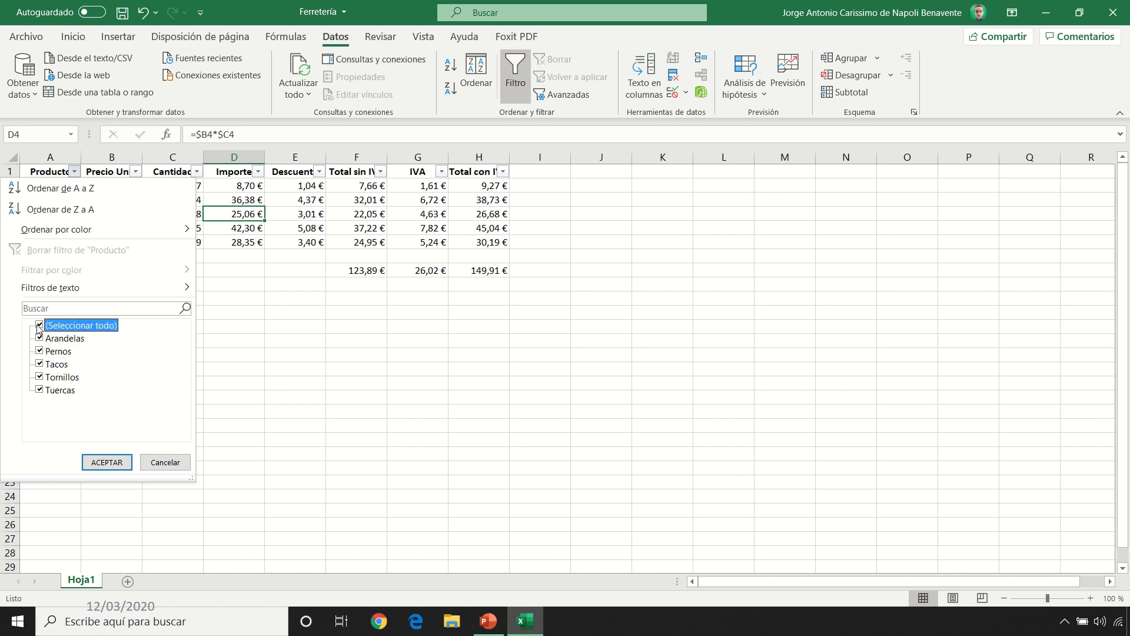
click(40, 364)
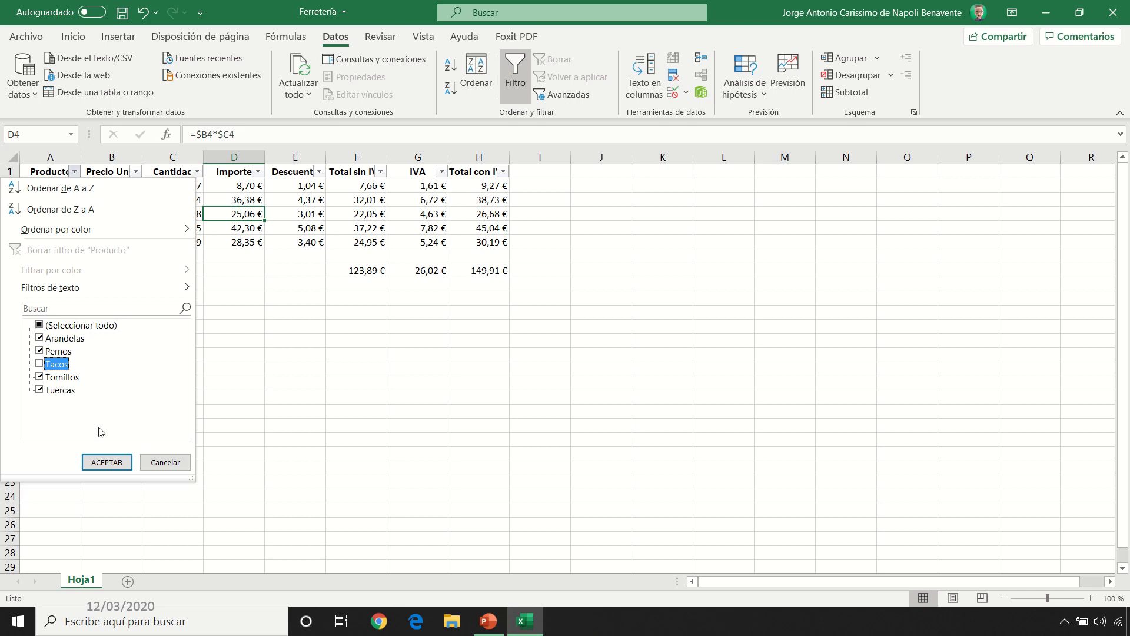
click(110, 459)
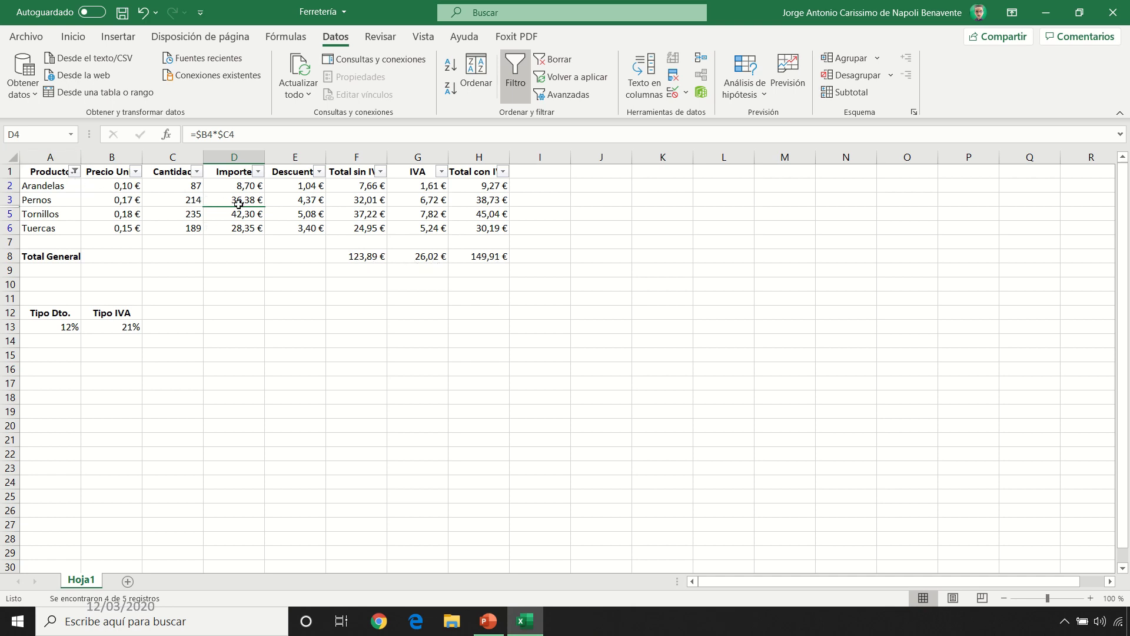
Apply a greater-than number filter to the Total con IVA column that leaves out the Arandelas row
click(503, 172)
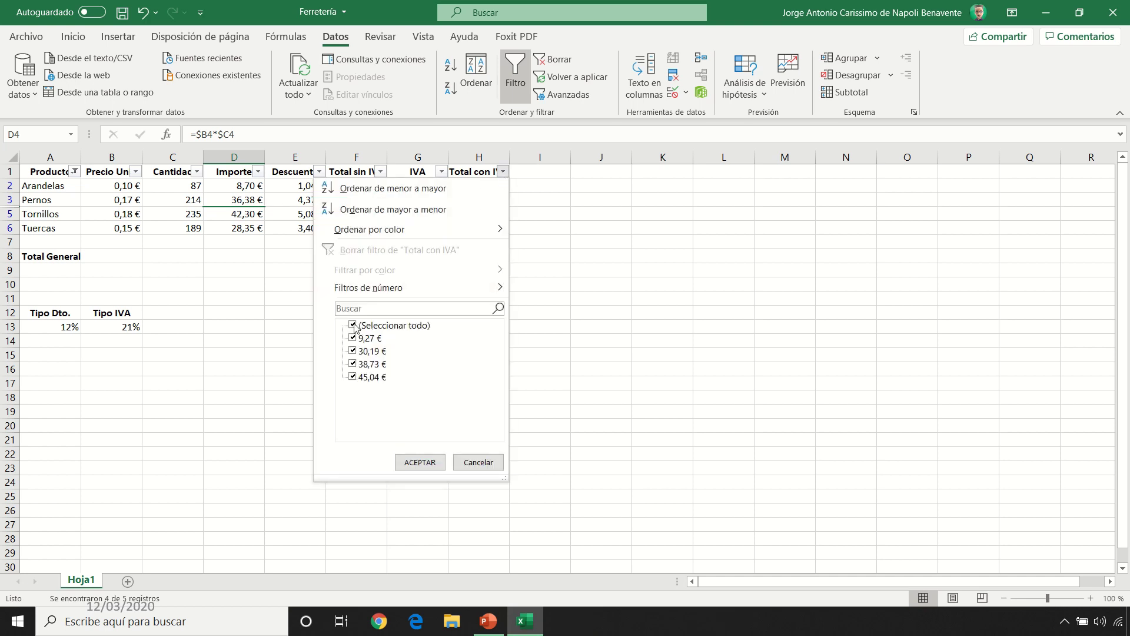
mouse_move(419, 288)
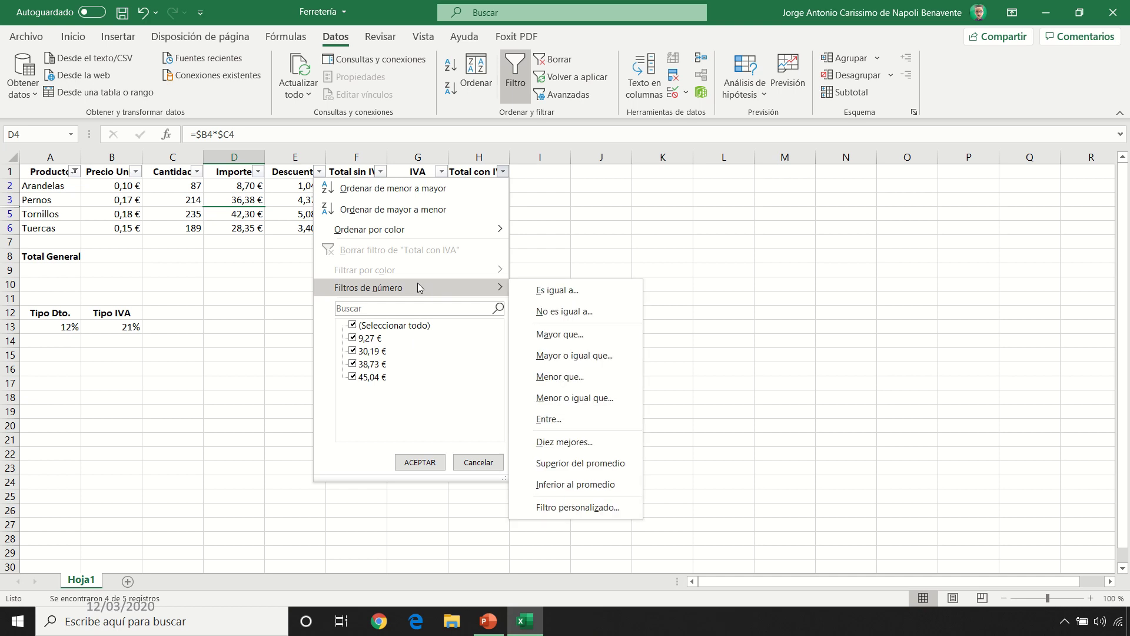
click(562, 335)
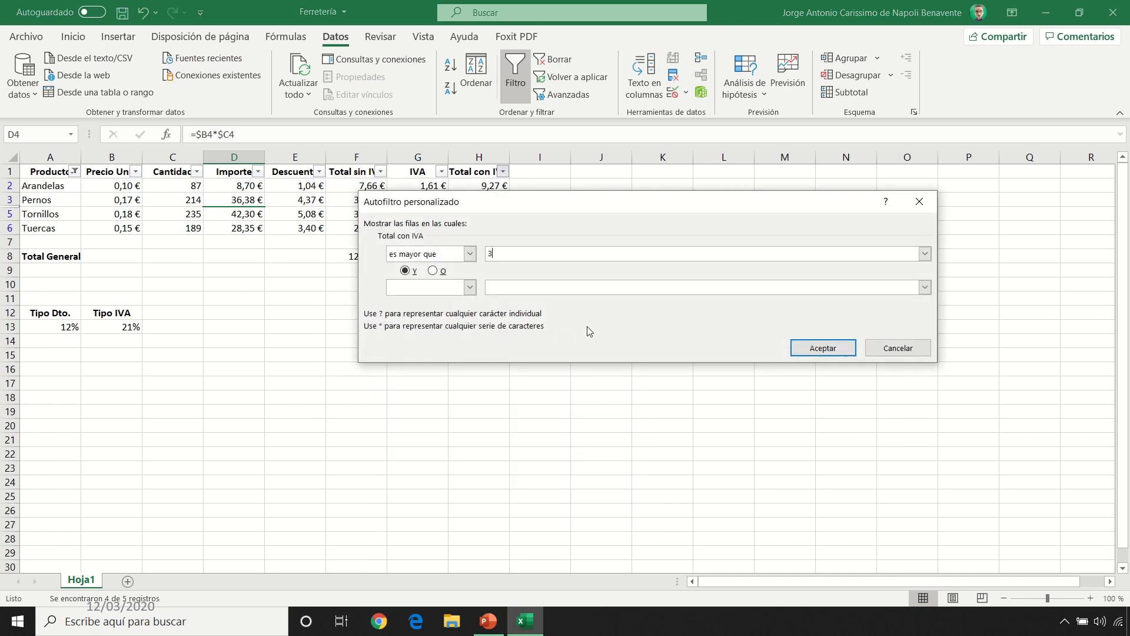
key(Return)
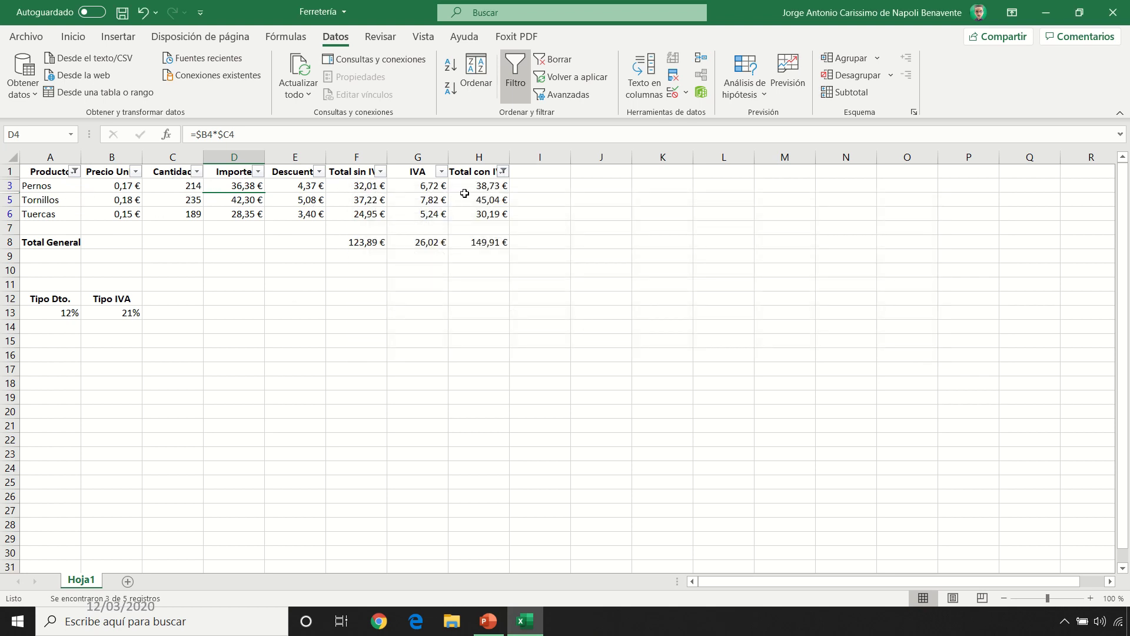
click(504, 175)
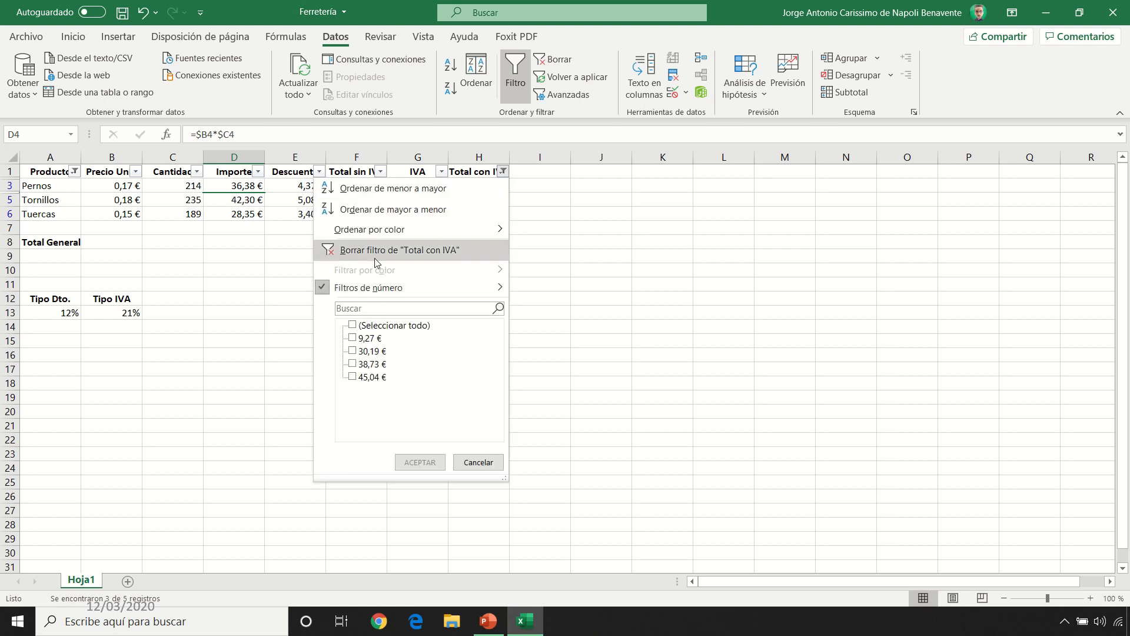
click(246, 204)
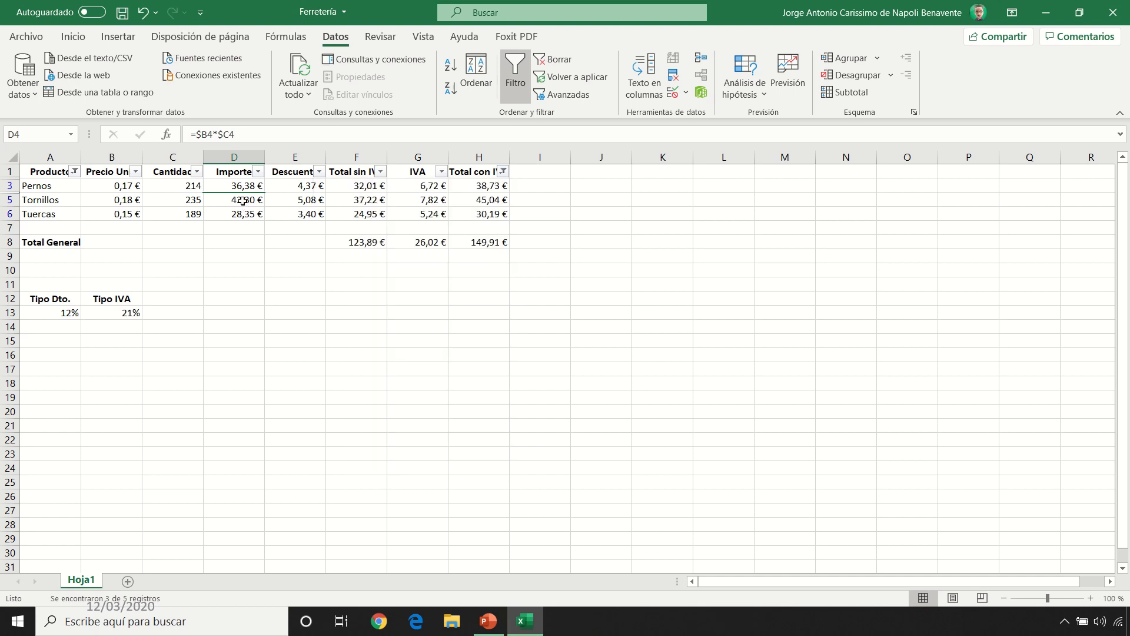
Clear all active filters from the product table
click(246, 203)
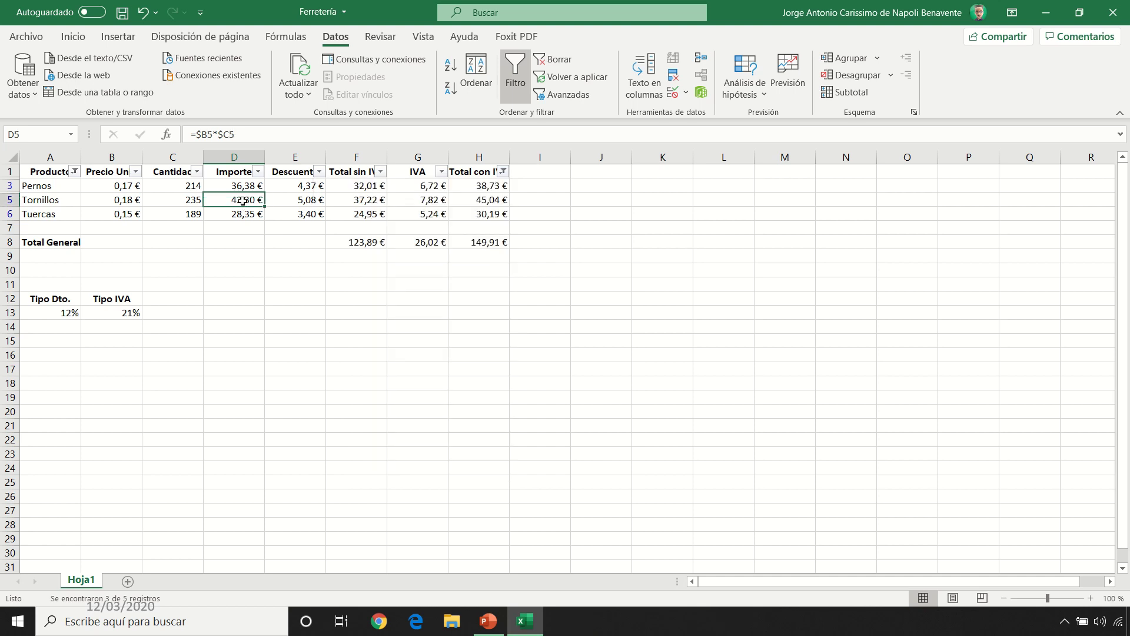
click(556, 61)
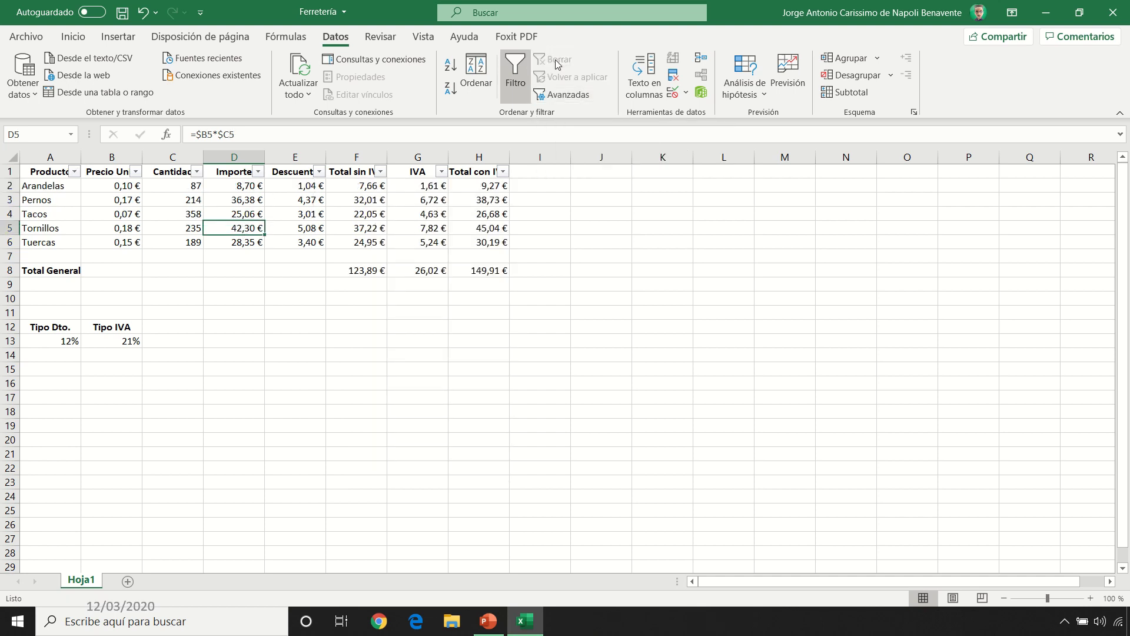
click(177, 215)
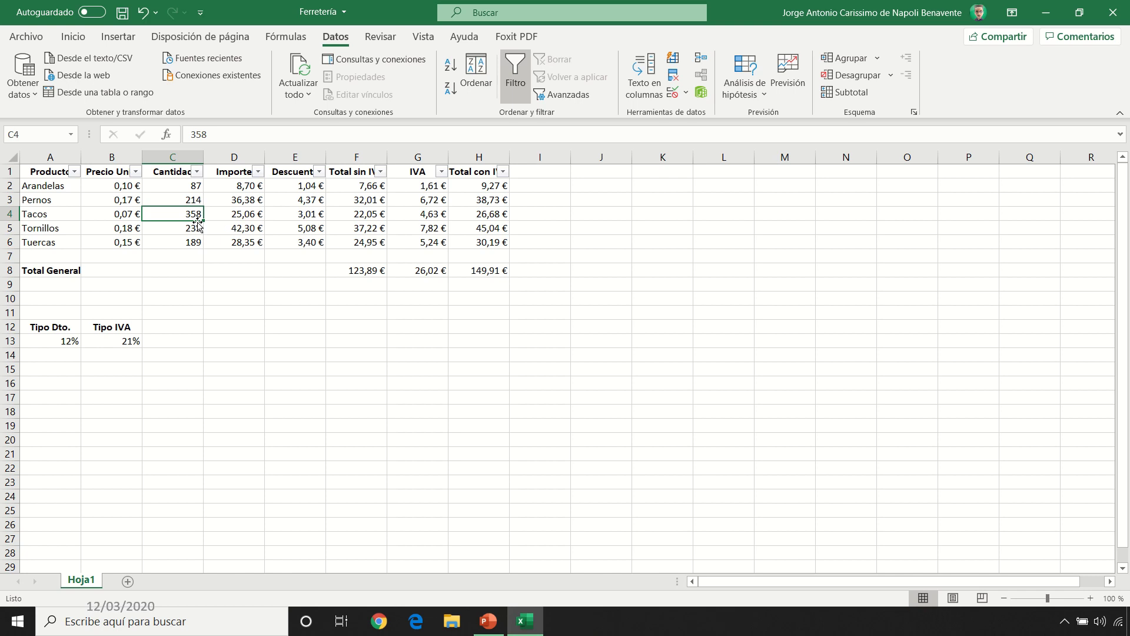
Filter the Producto column to hide only Tacos
click(75, 173)
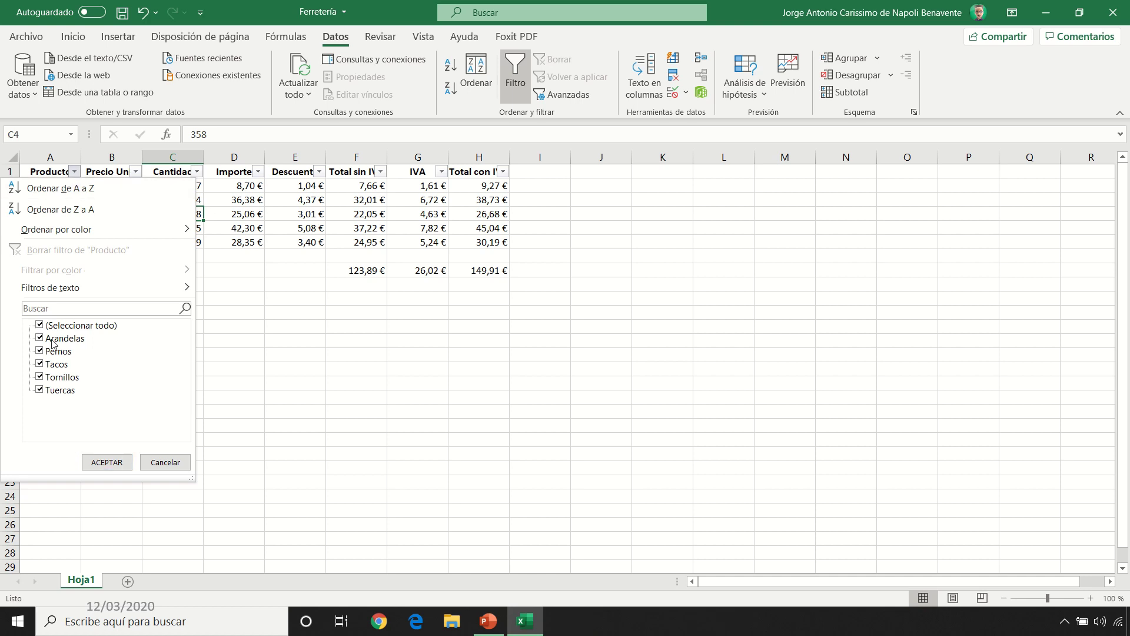
click(41, 364)
click(106, 462)
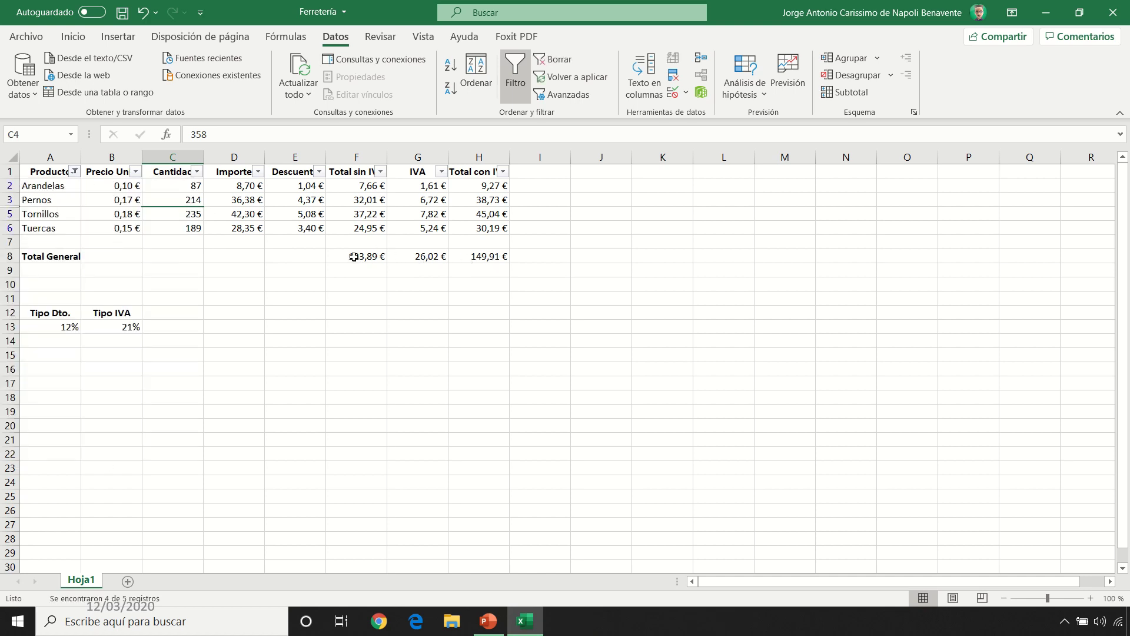
Delete the Total General values in F8:H8
drag(355, 258, 467, 261)
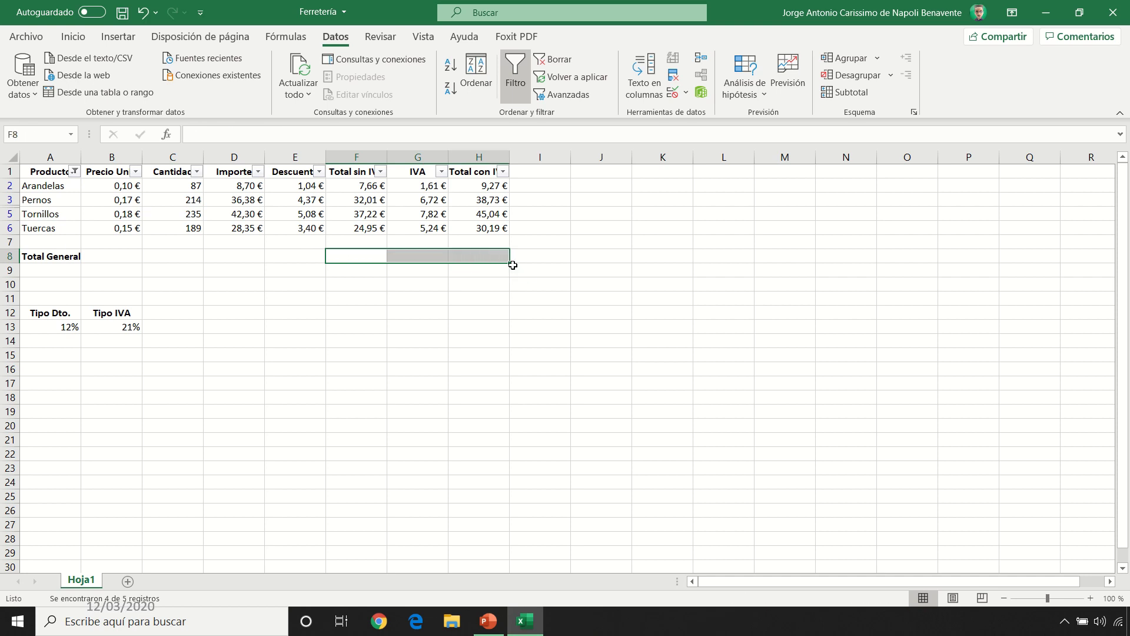
key(Delete)
Insert an automatic sum in H8 for the filtered Total con IVA column, with fixed rows in the range H$2:H$7
click(477, 254)
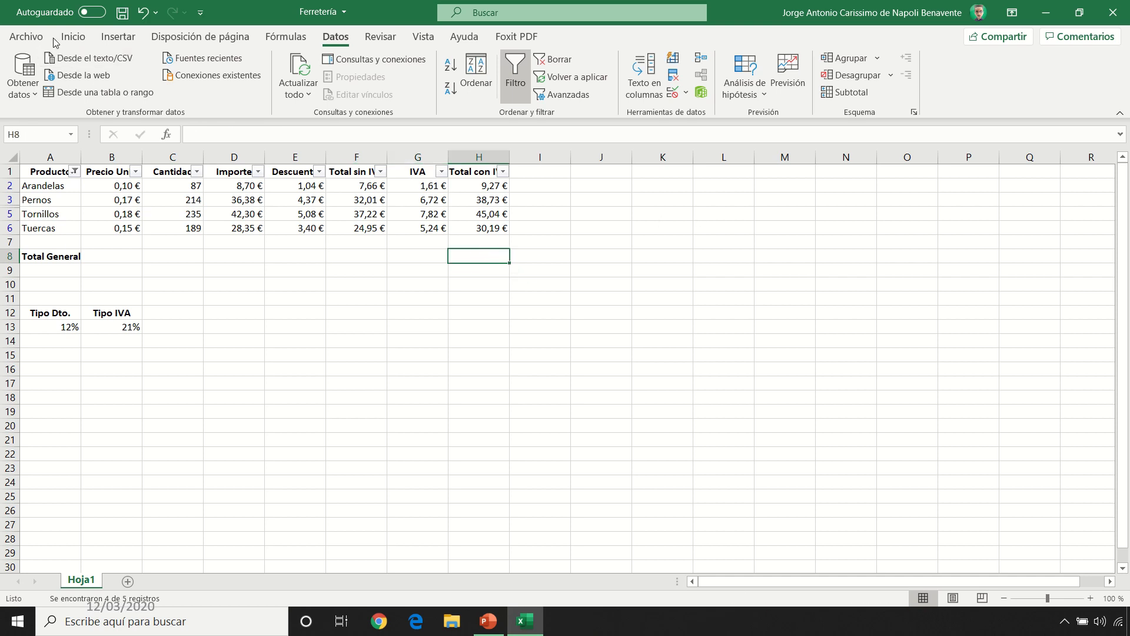
click(72, 37)
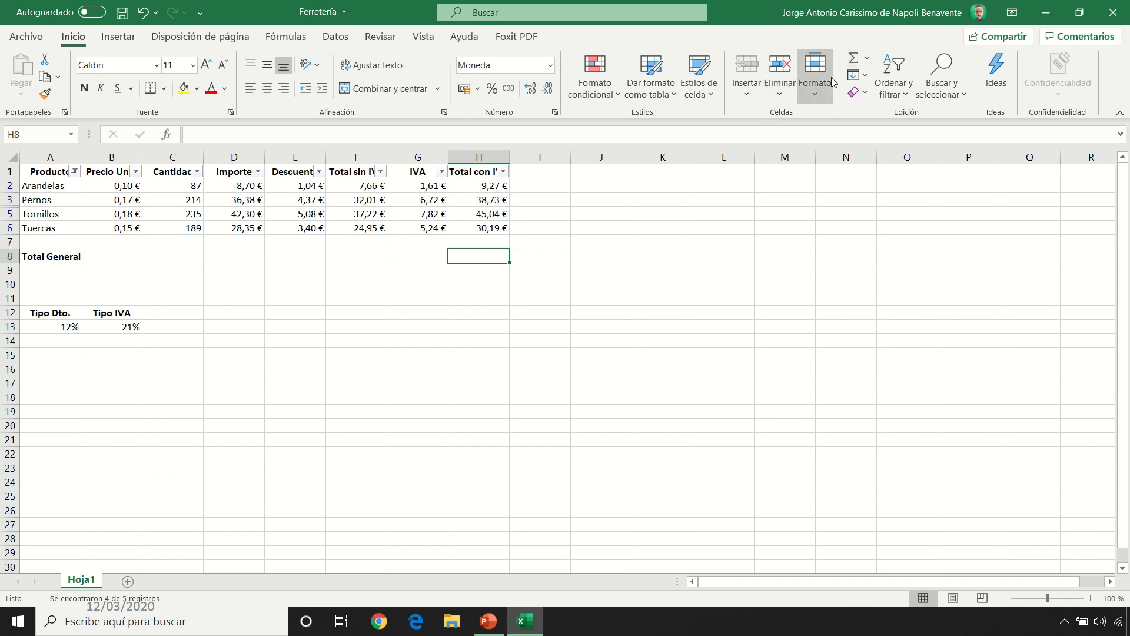
click(853, 58)
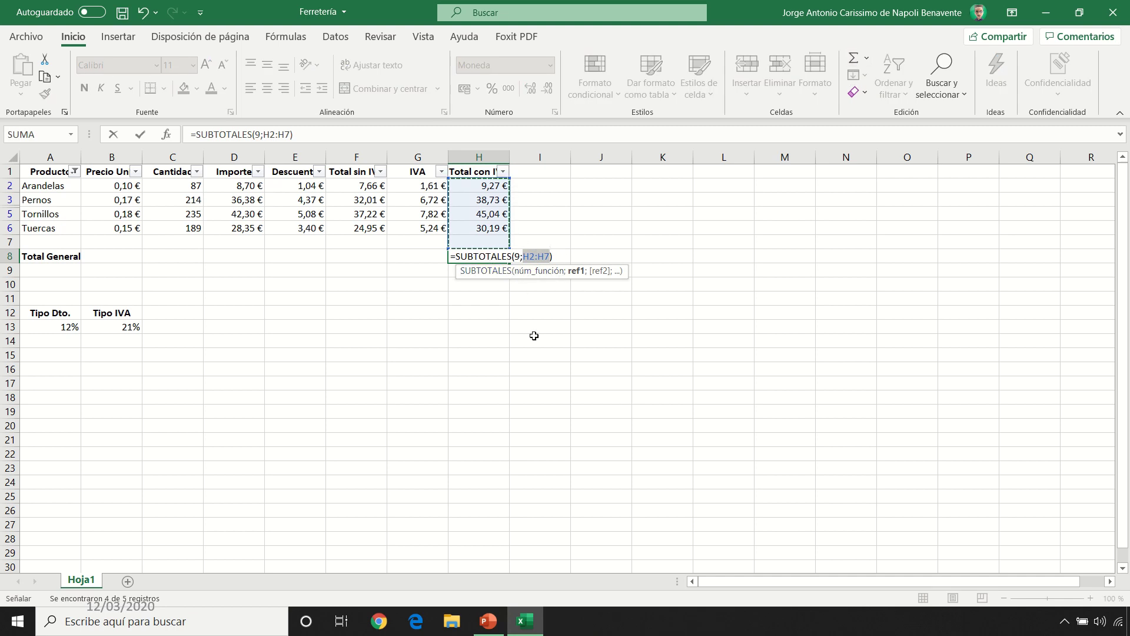
key(F4)
key(F4)
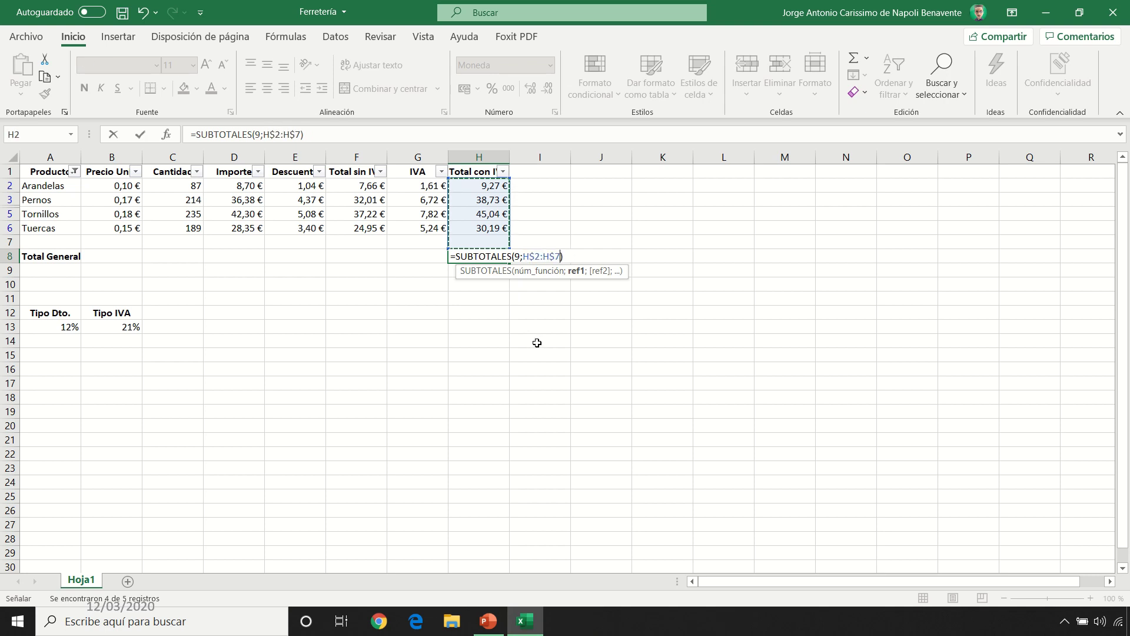
Set the function number of the SUBTOTALES formula in H8 to 109 - SUMA and fill the formula across to G8 and F8
click(520, 256)
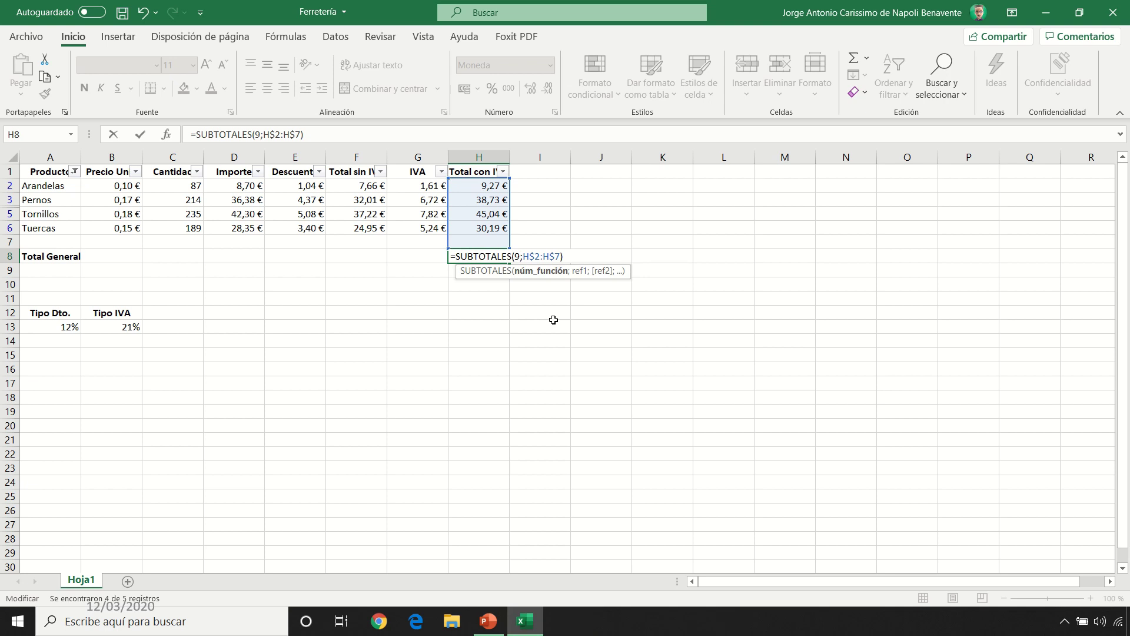
key(BackSpace)
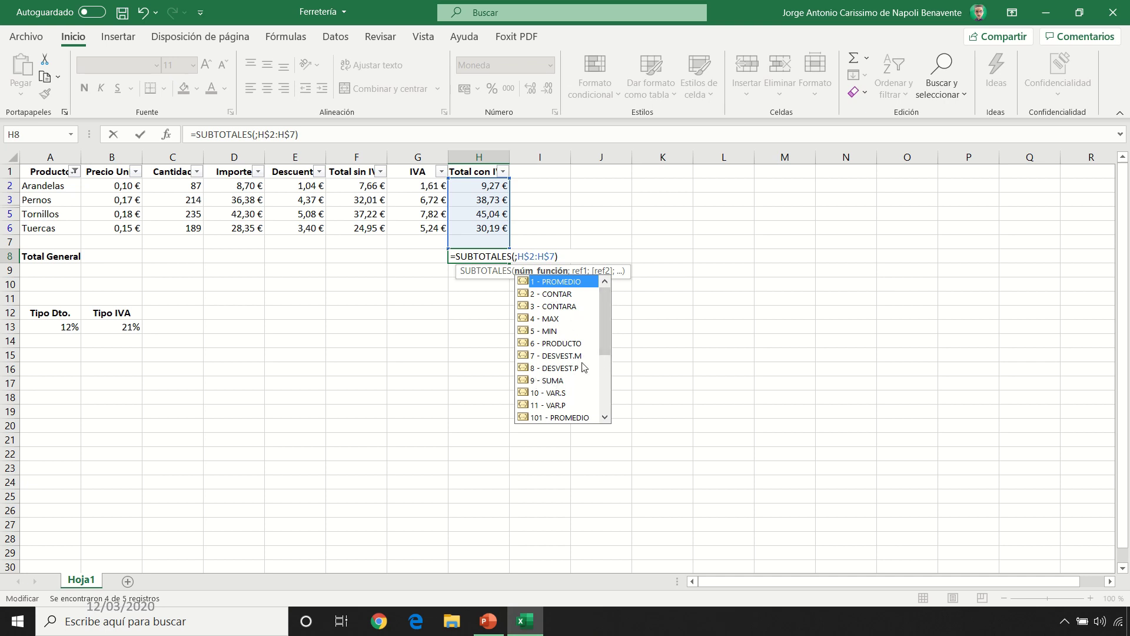
drag(604, 323, 604, 380)
click(542, 392)
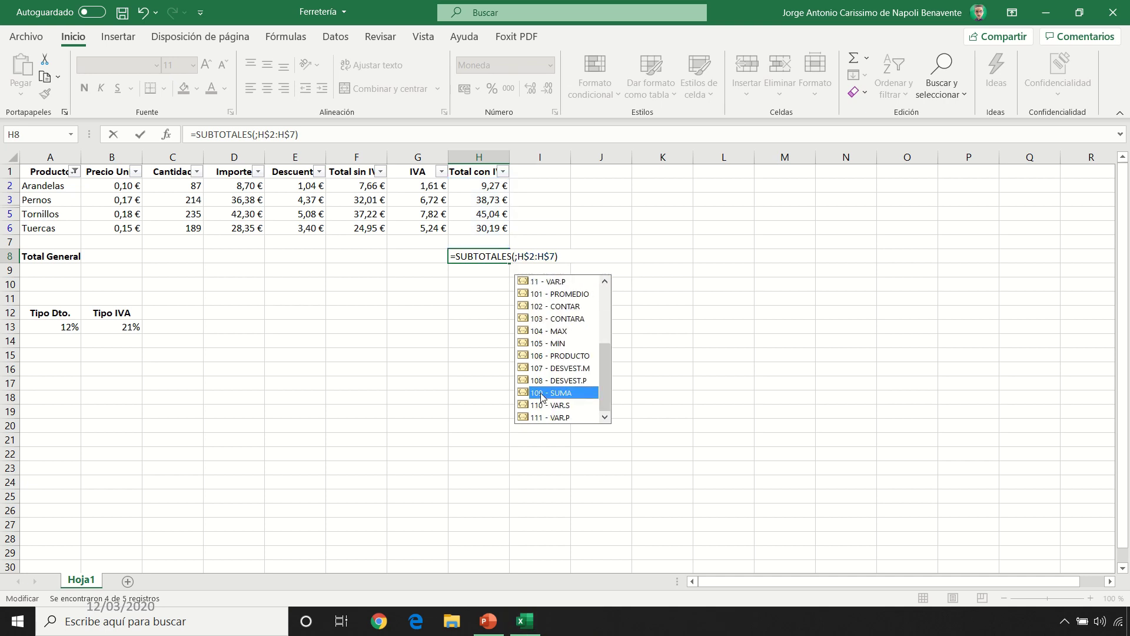
double_click(541, 393)
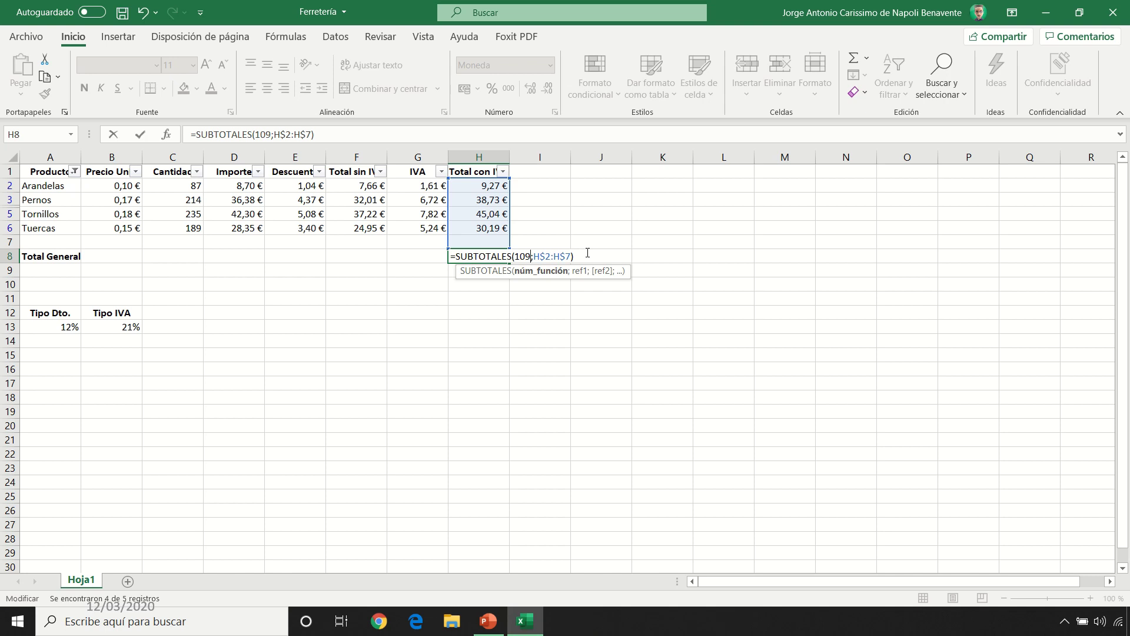
key(Return)
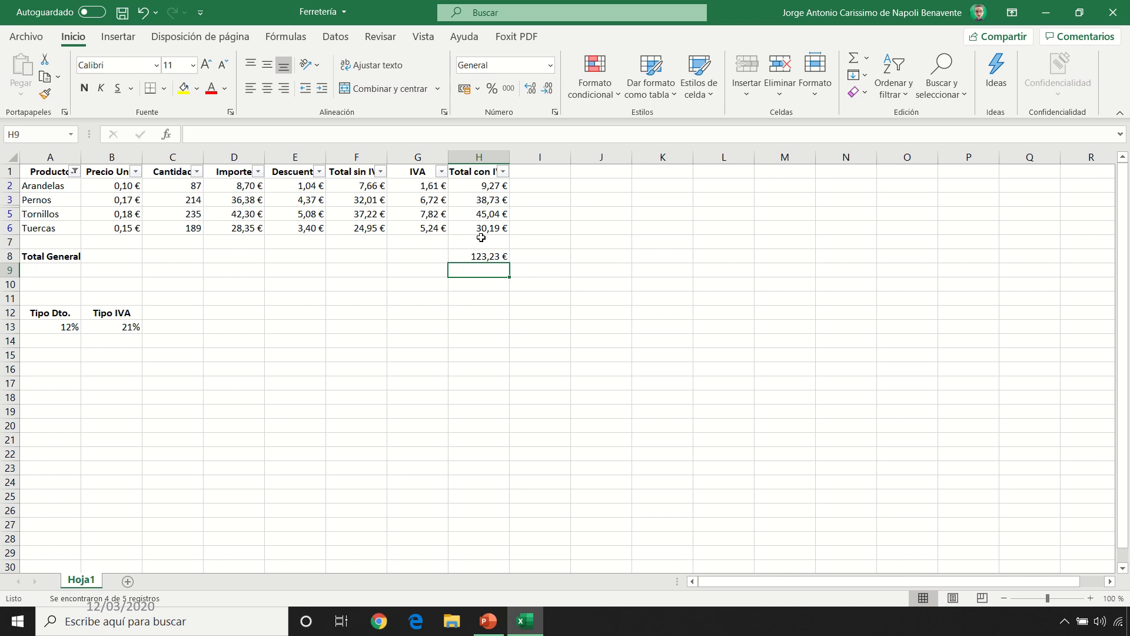
click(495, 257)
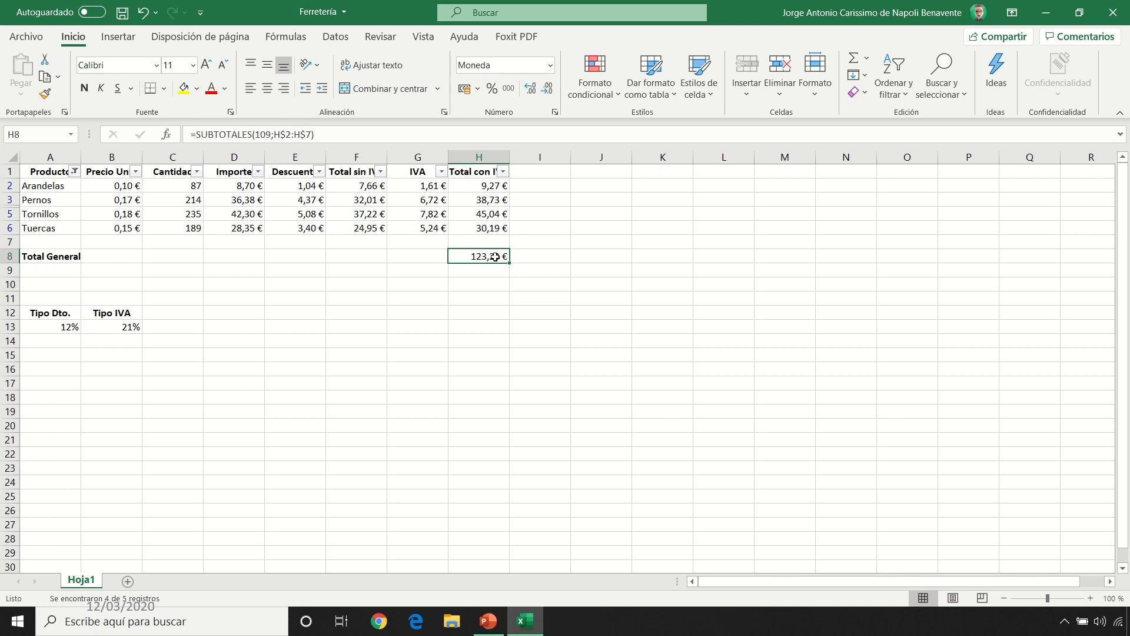
drag(510, 263, 339, 254)
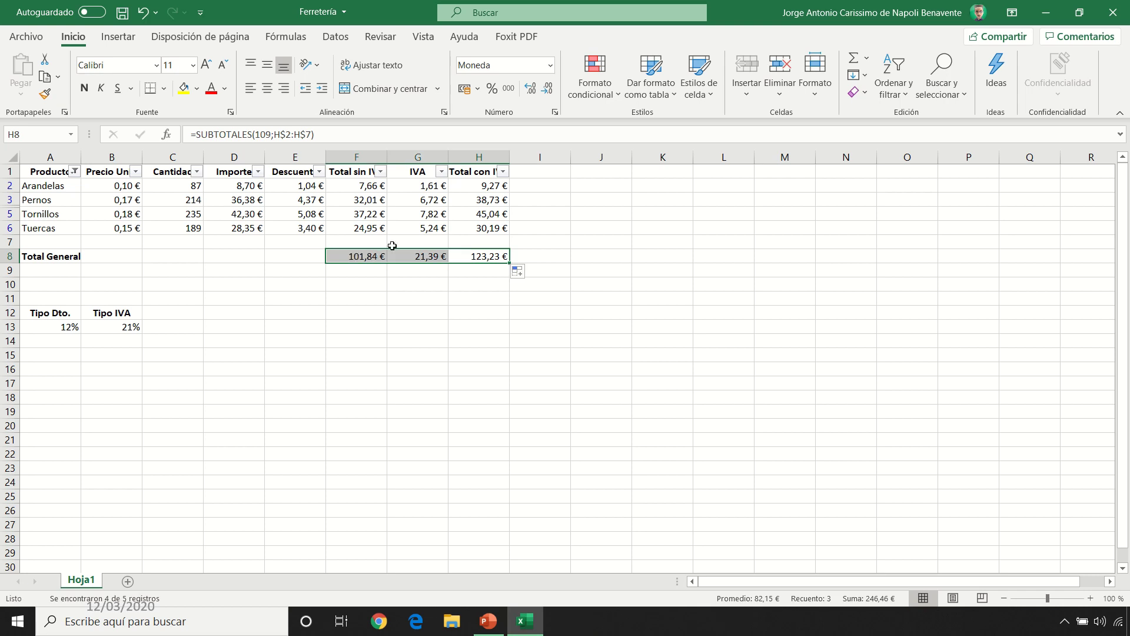
Clear the Producto filter so that Tacos is included in the table again
click(359, 213)
click(336, 36)
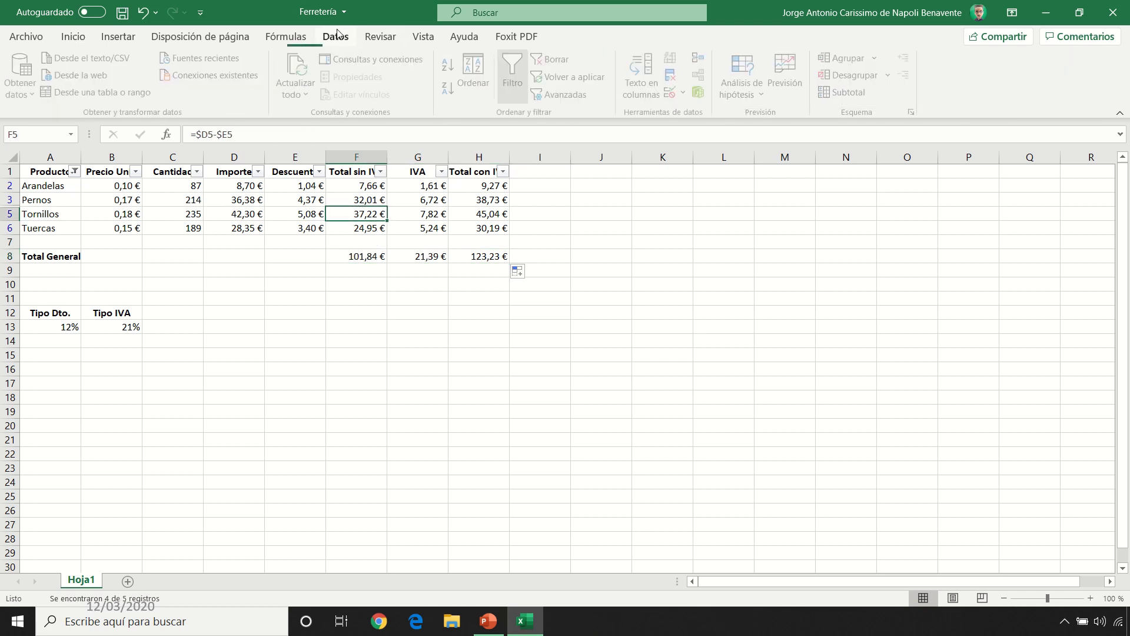
click(554, 60)
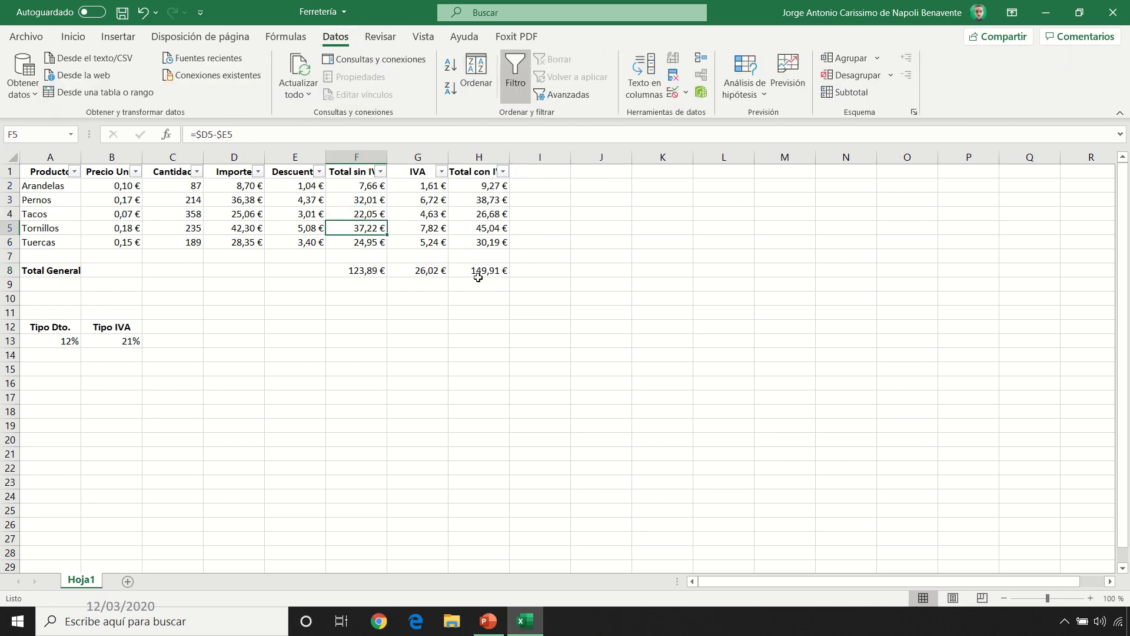
Filter the Producto column to show only Tornillos and Tuercas
click(75, 171)
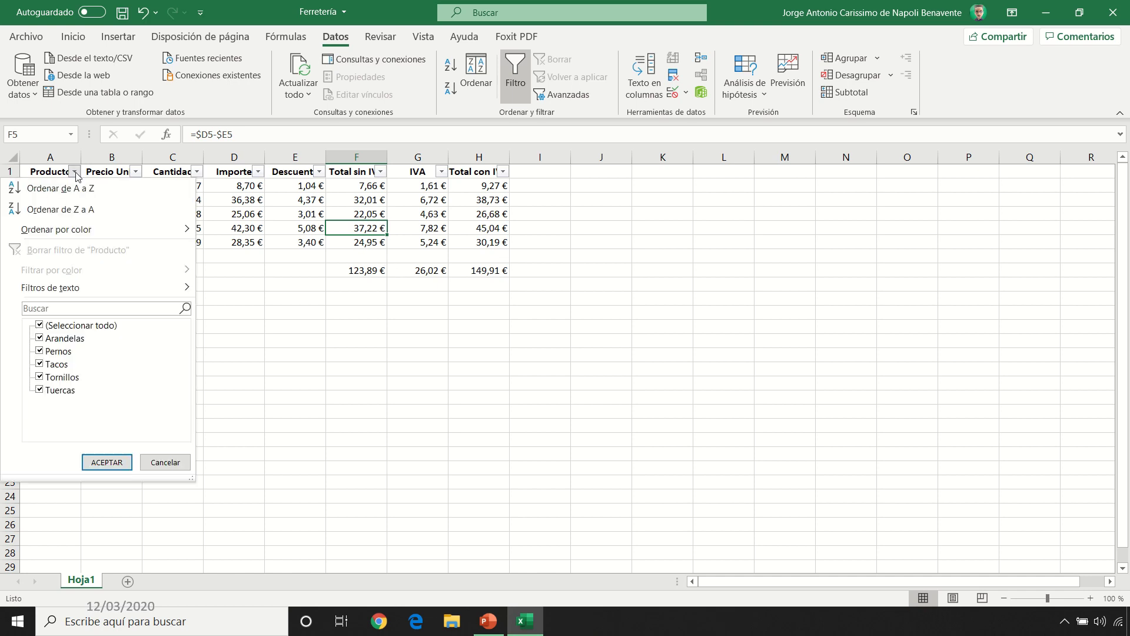
click(39, 325)
click(40, 376)
click(40, 389)
click(117, 464)
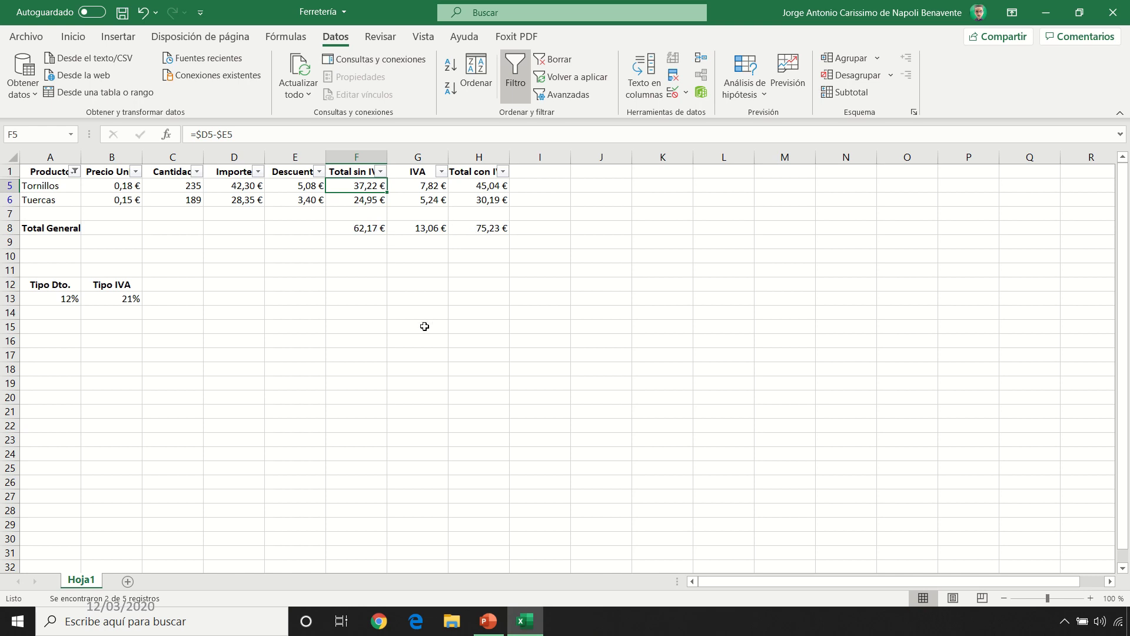
Copy the filtered table with its header row and paste it at A1 of a new sheet
click(49, 172)
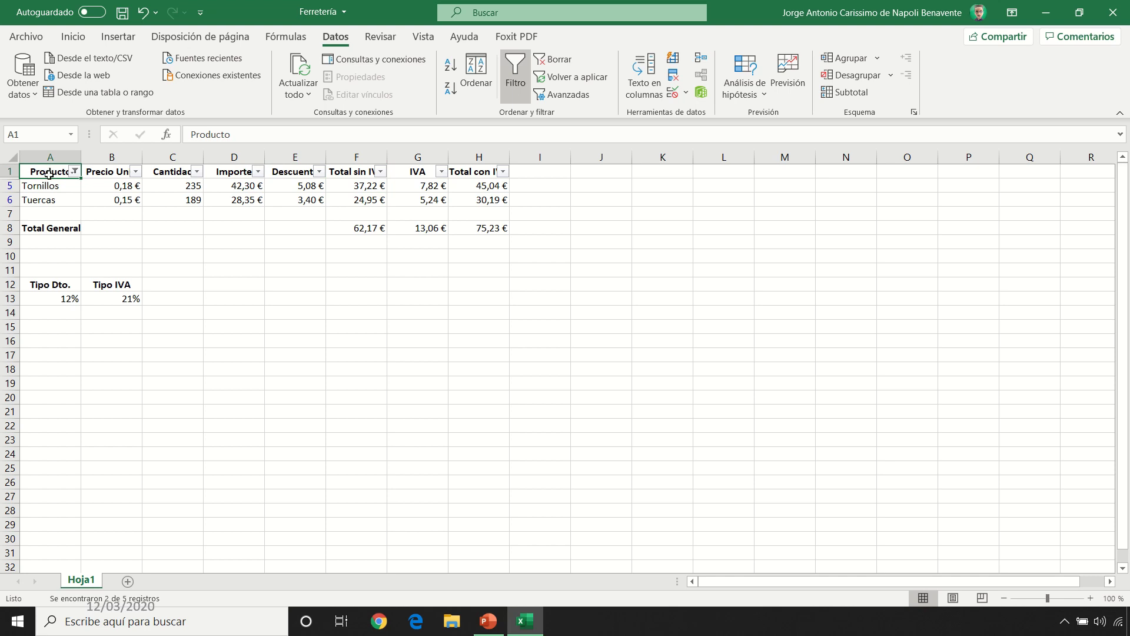
key(ctrl+a)
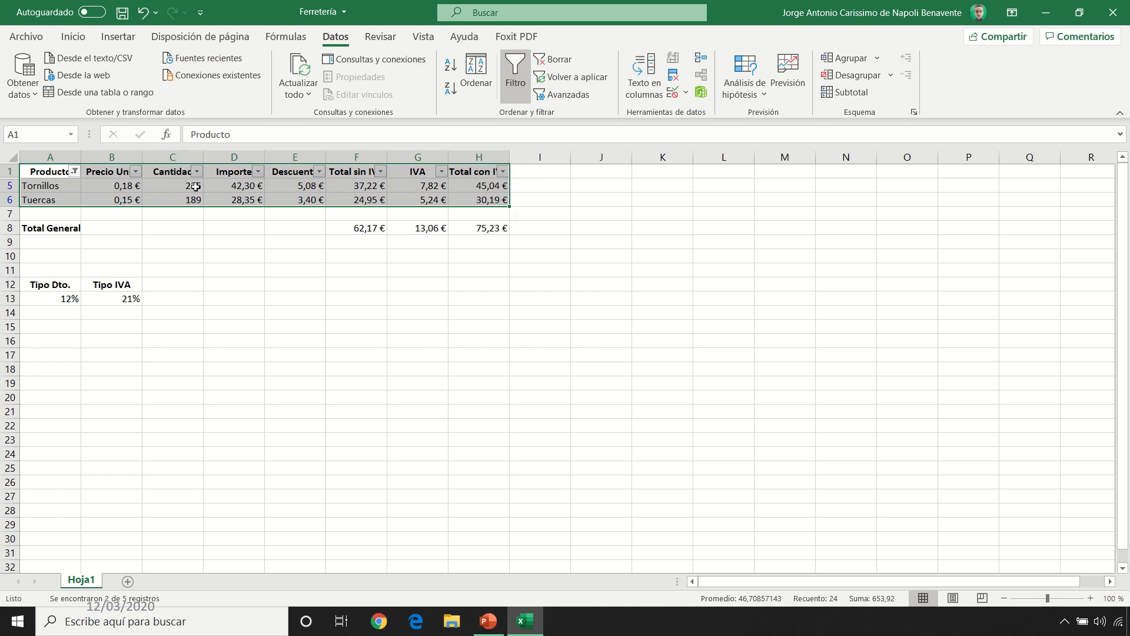
key(ctrl+c)
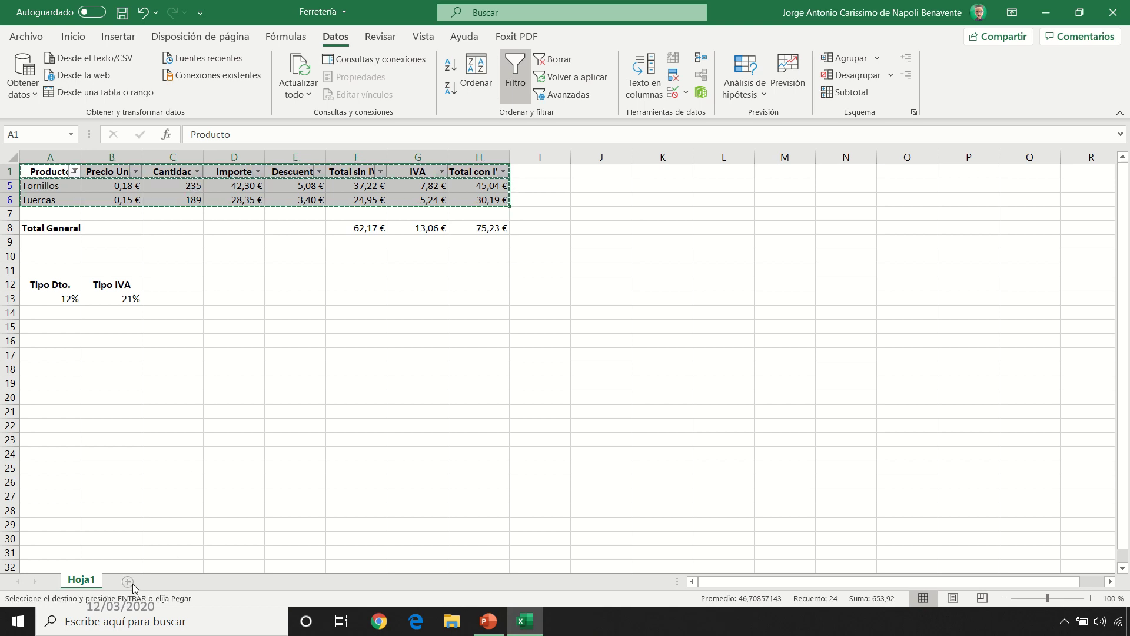
click(152, 581)
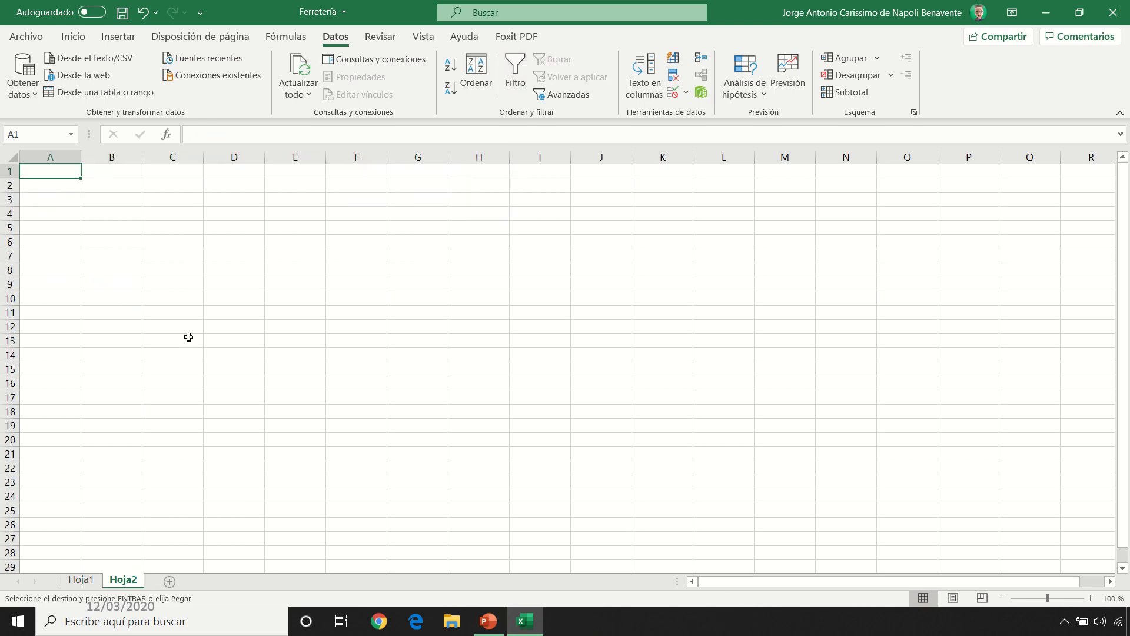
key(ctrl+v)
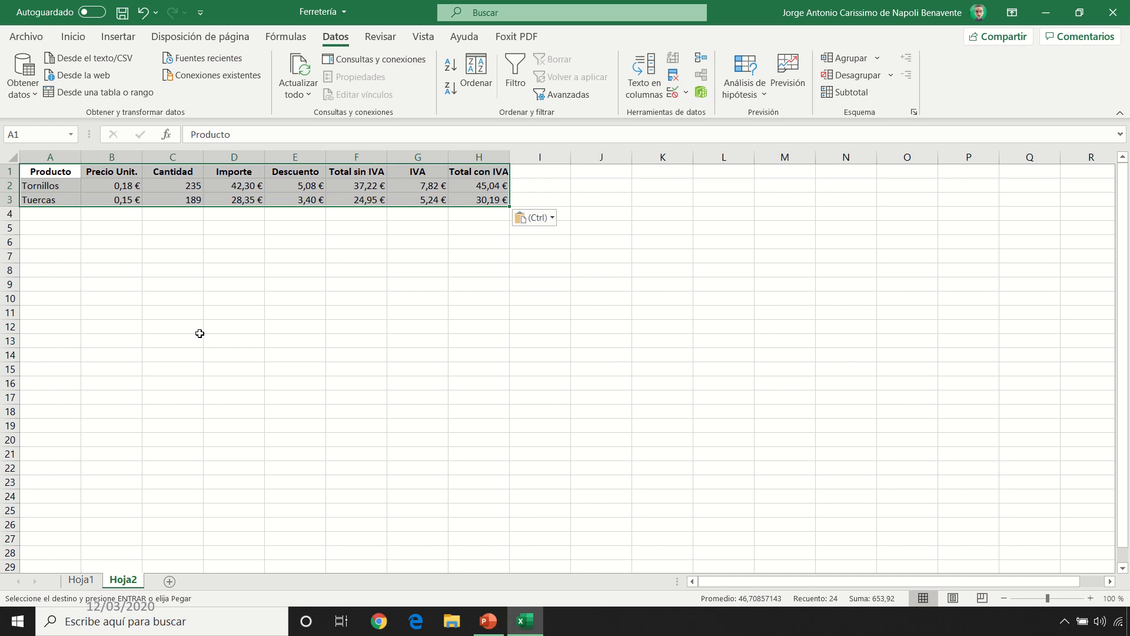
Undo the paste on Hoja2 and return to Hoja1
click(368, 187)
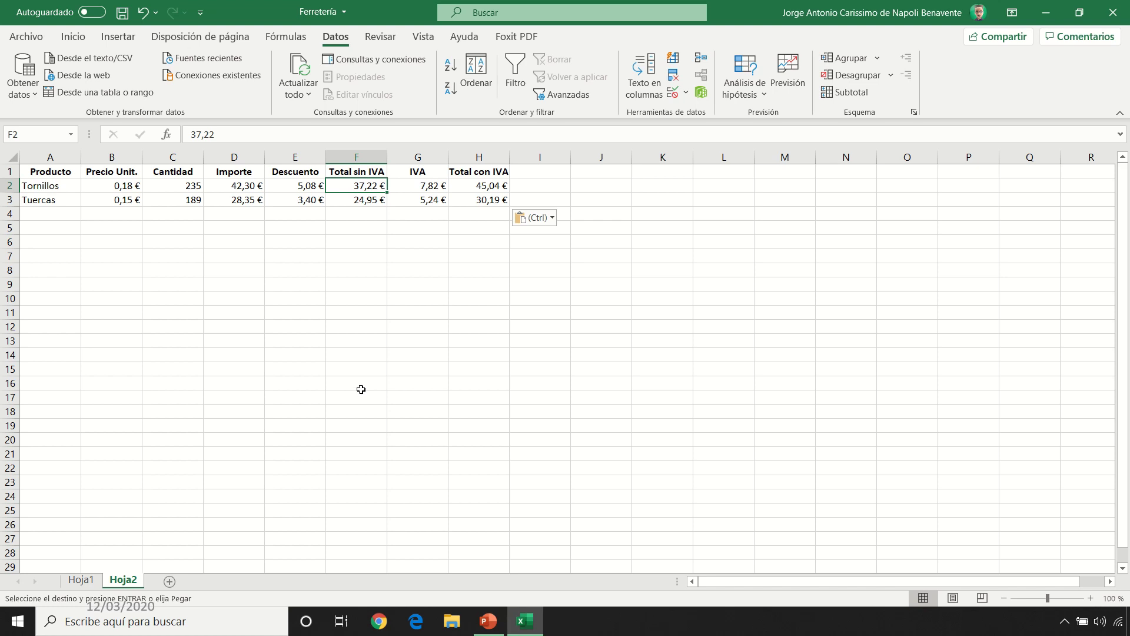
key(ctrl+z)
click(81, 580)
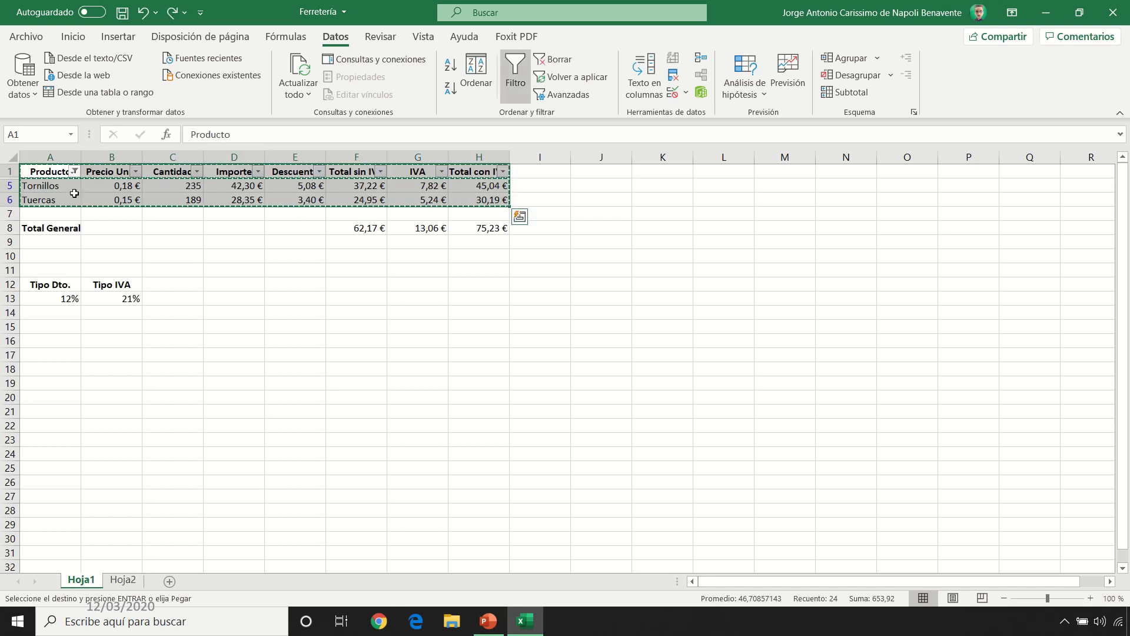
Extend the table selection down through the Total General row, copy it and paste it at A1 of Hoja2
key(shift+Down)
key(shift+Down)
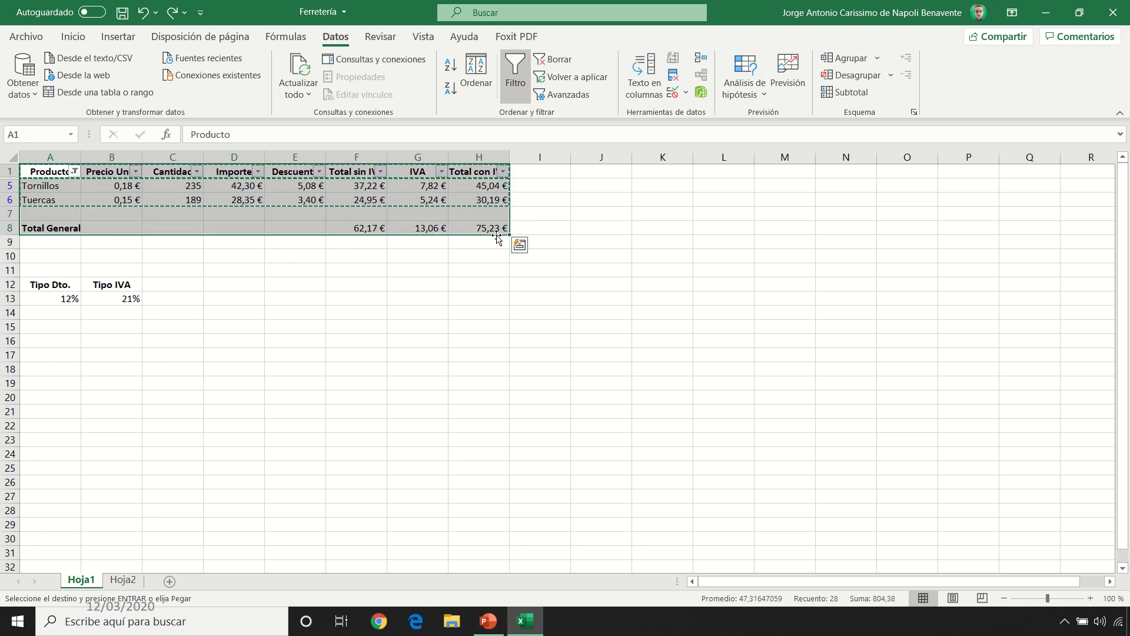
key(ctrl+c)
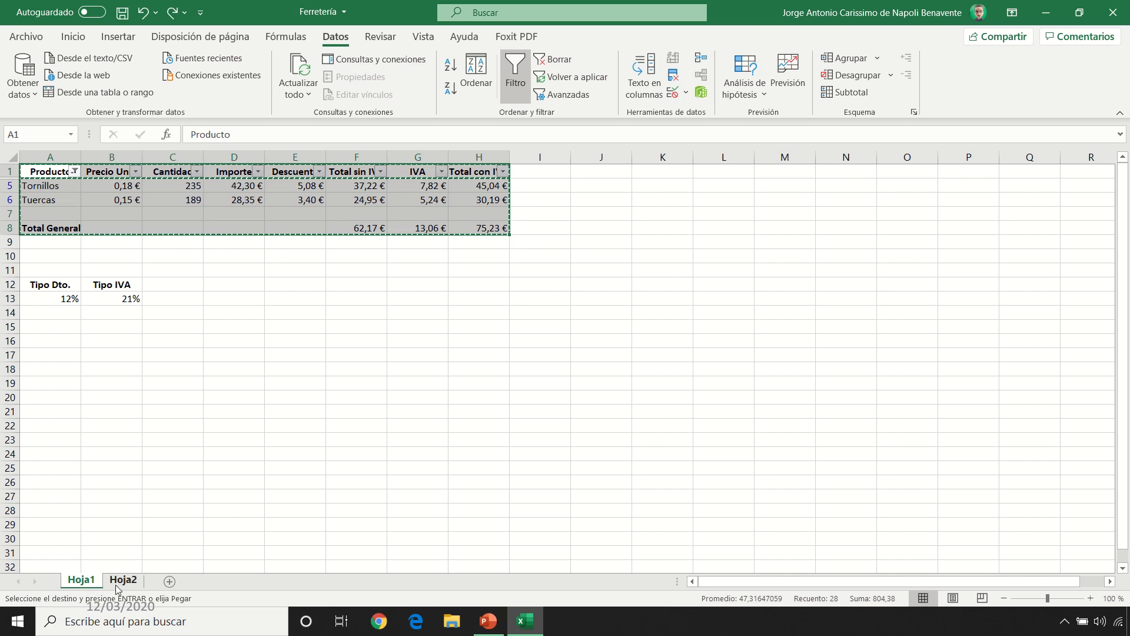
click(118, 581)
click(55, 171)
key(ctrl+v)
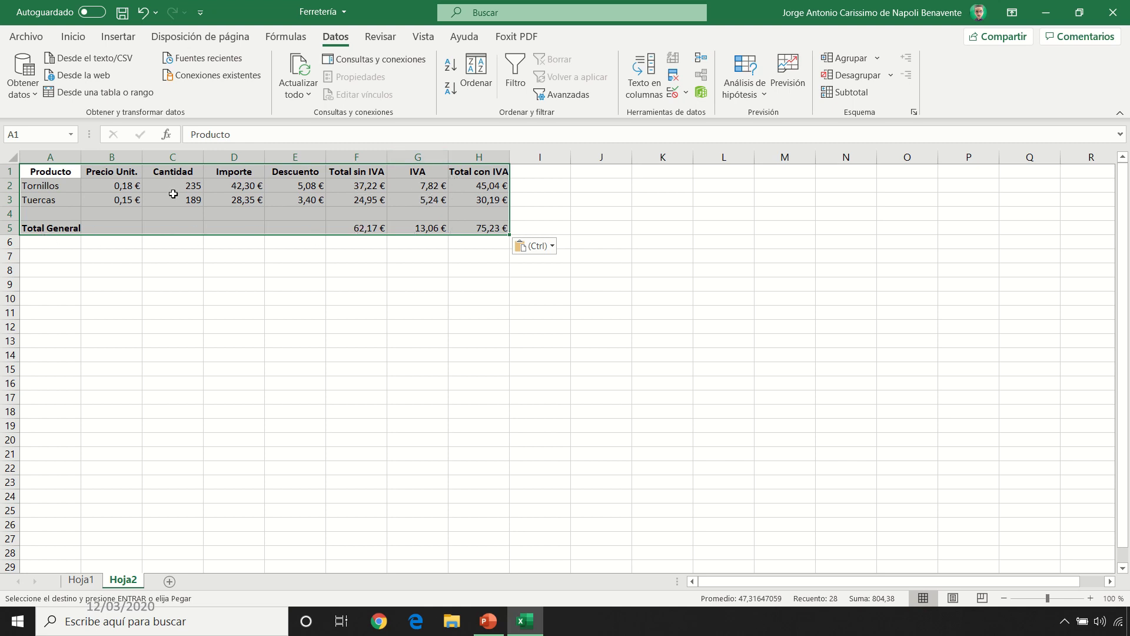
Return to Hoja1 and clear the filter that limits the table to Tornillos and Tuercas
click(53, 172)
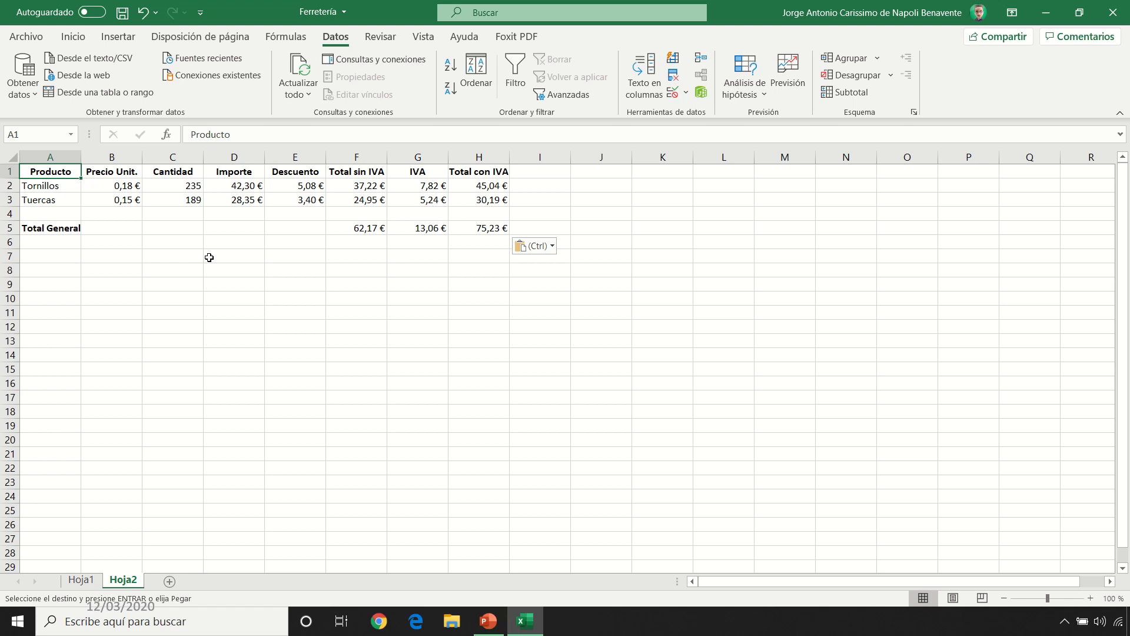
click(81, 580)
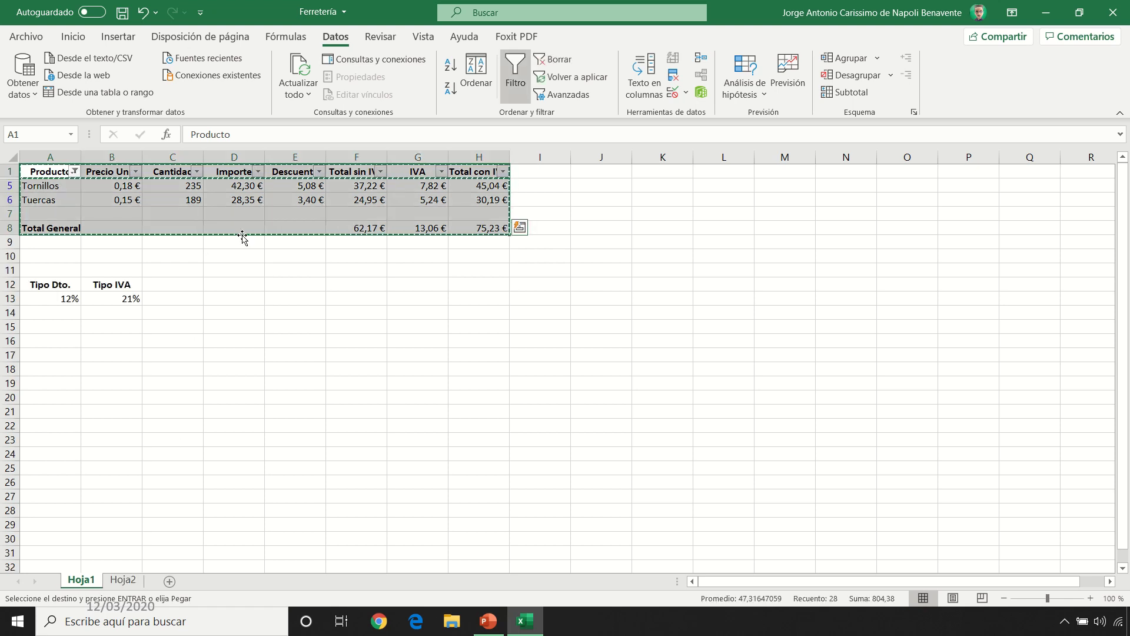
click(204, 200)
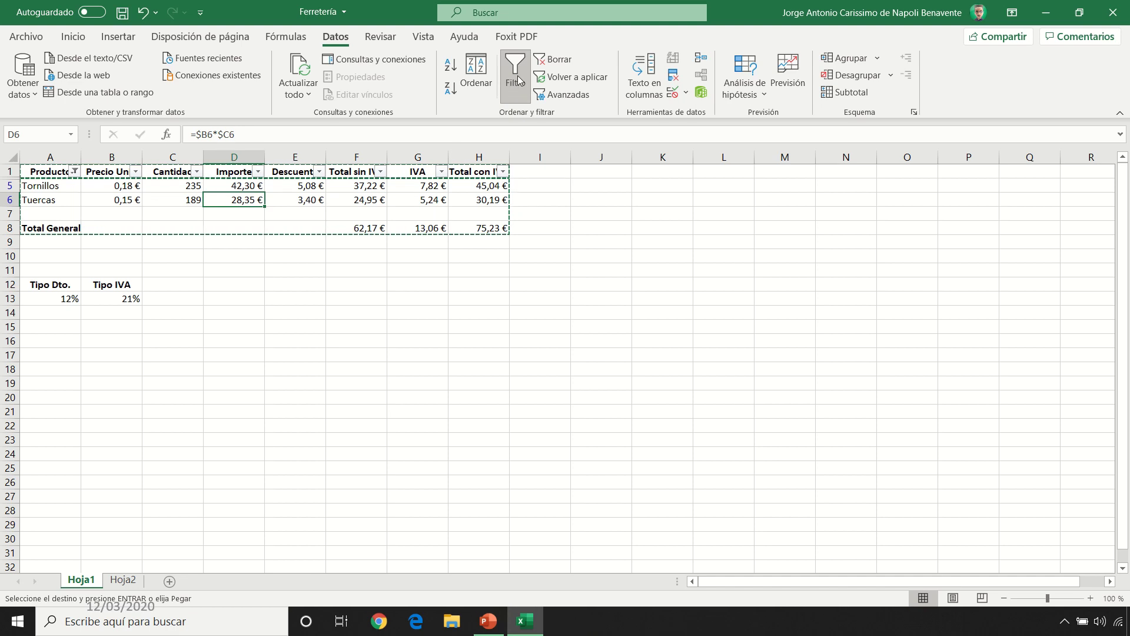
click(552, 59)
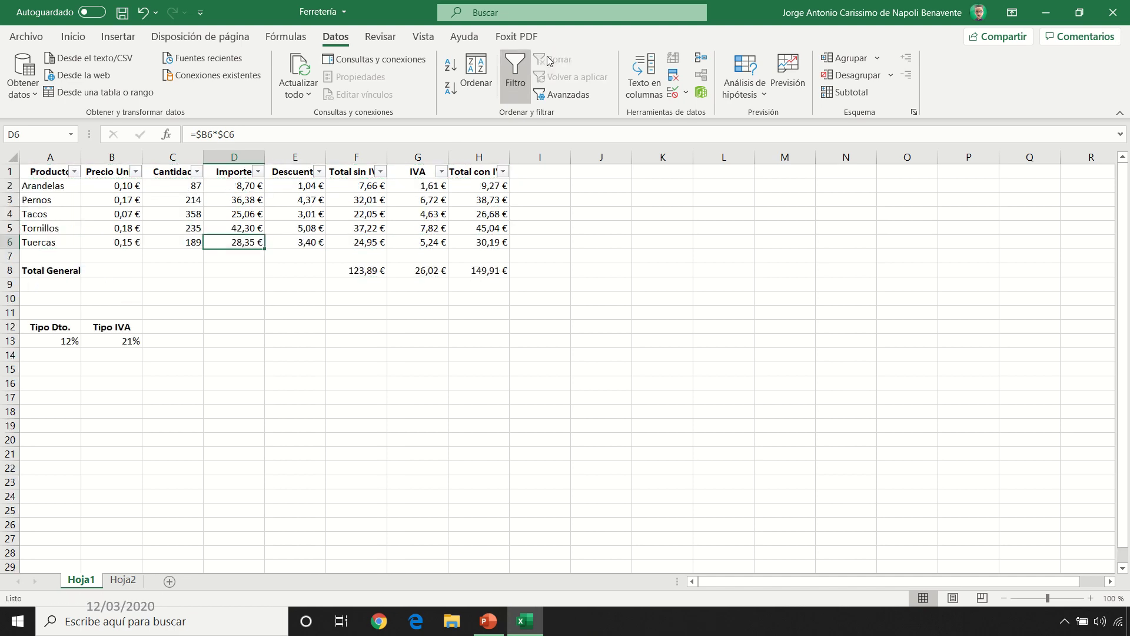
Turn off the filter on the invoice table's header row
click(63, 178)
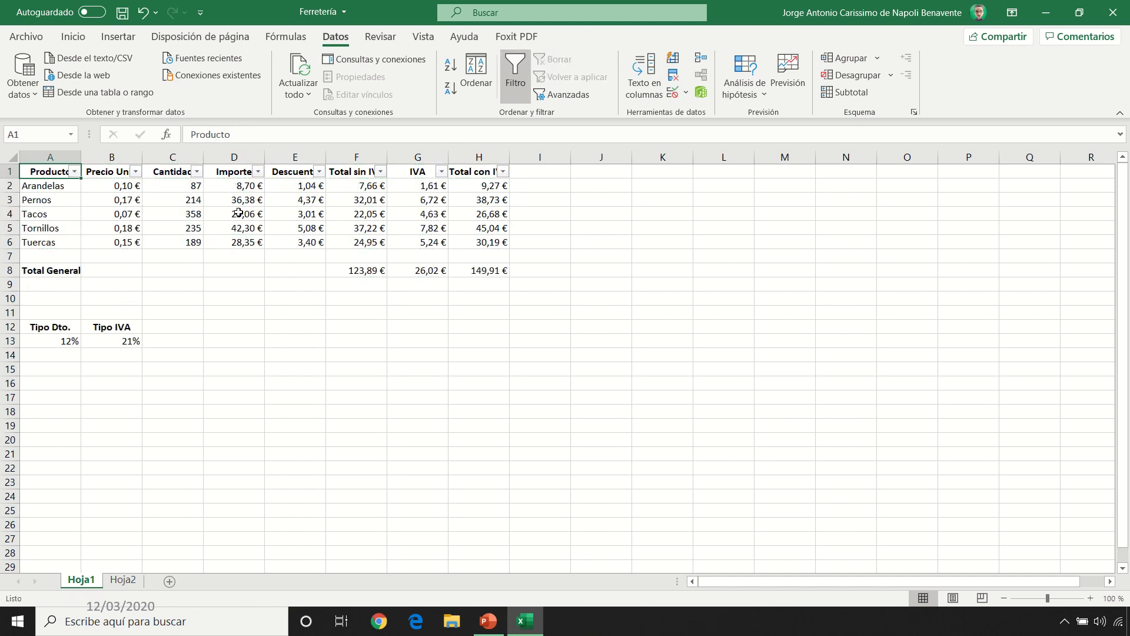
click(518, 83)
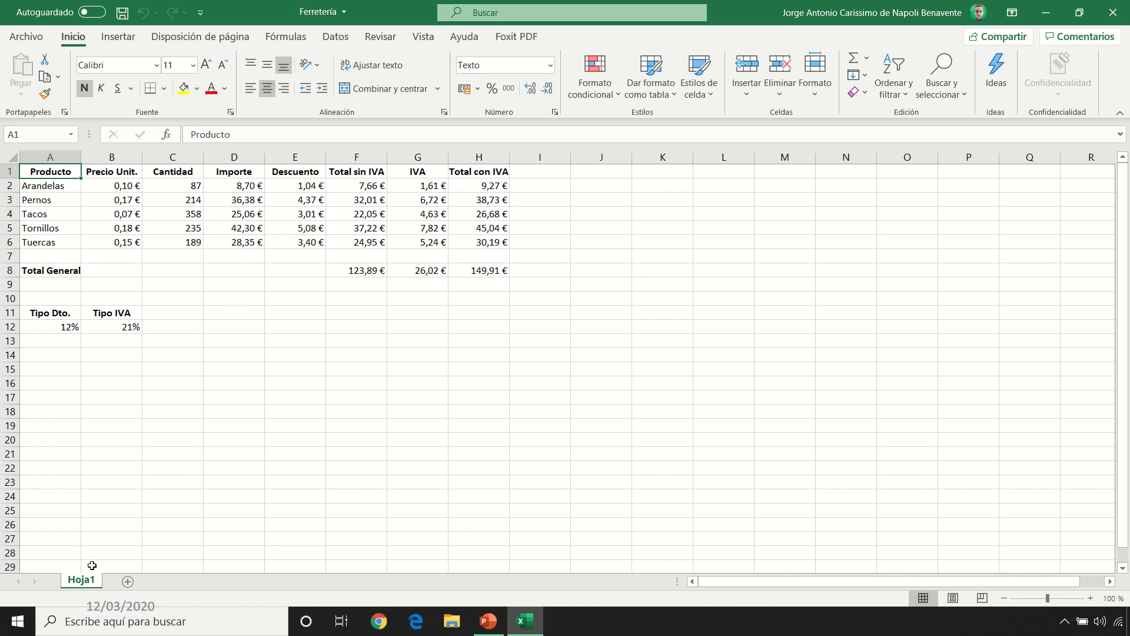
Rename the Hoja1 sheet as Facturas Enero
right_click(83, 583)
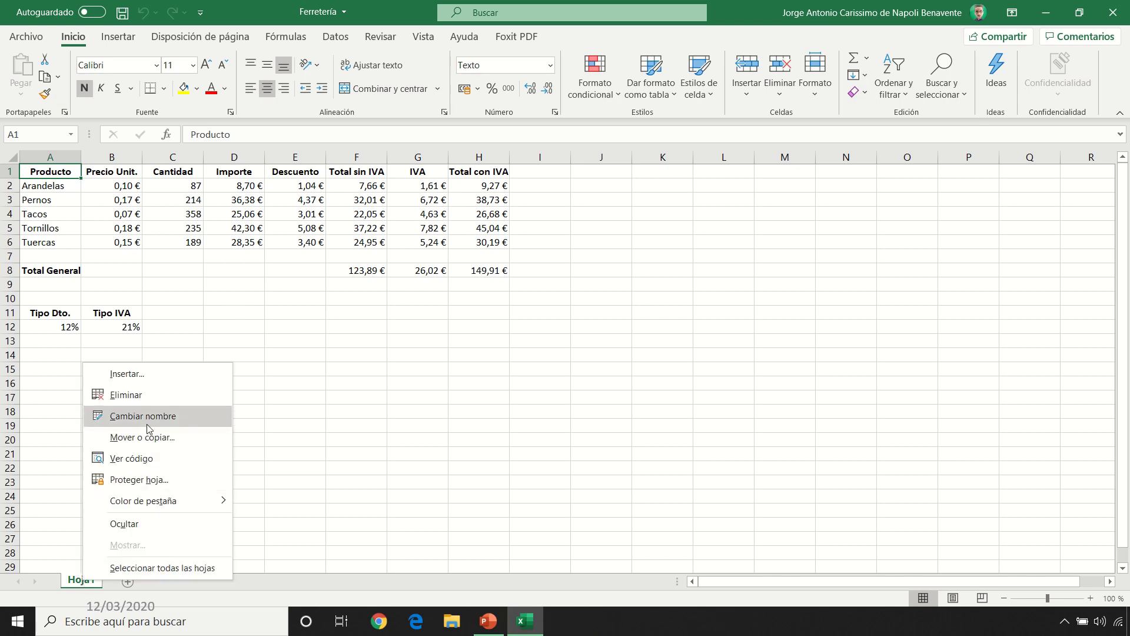
click(81, 582)
double_click(81, 581)
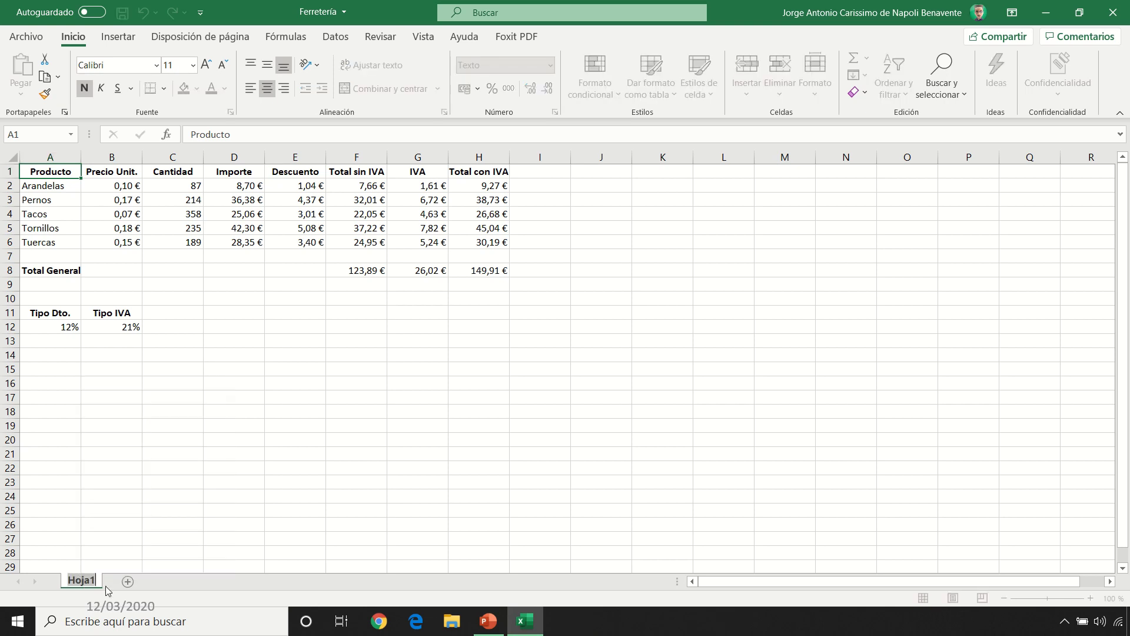
text(Facturas Enero)
key(Return)
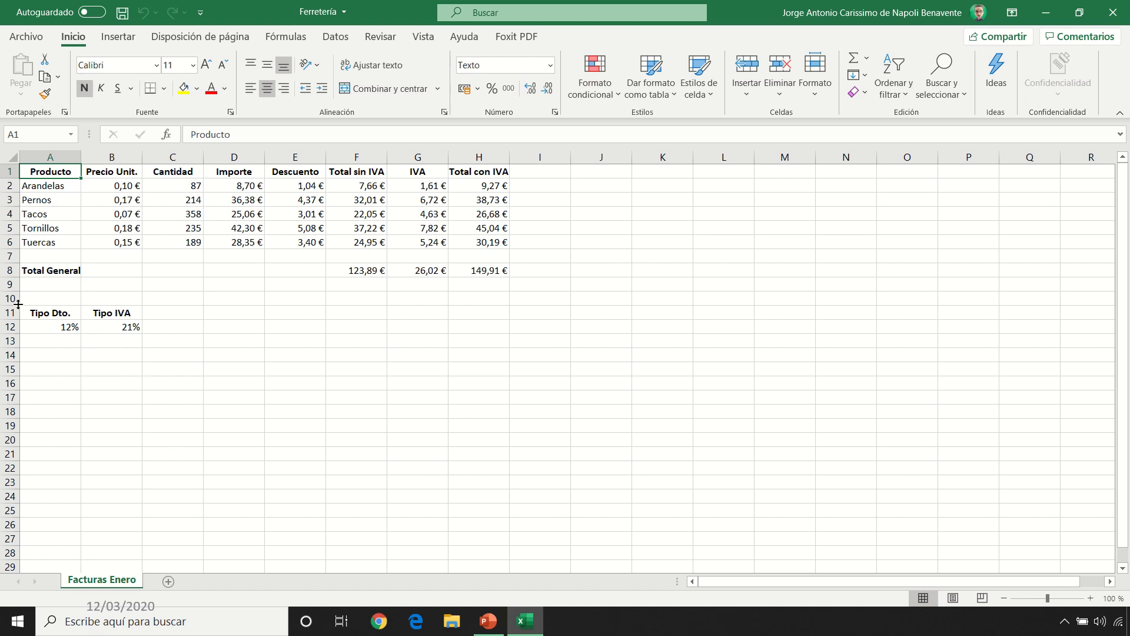
Add a new sheet after Facturas Enero and name it Tipos
click(168, 581)
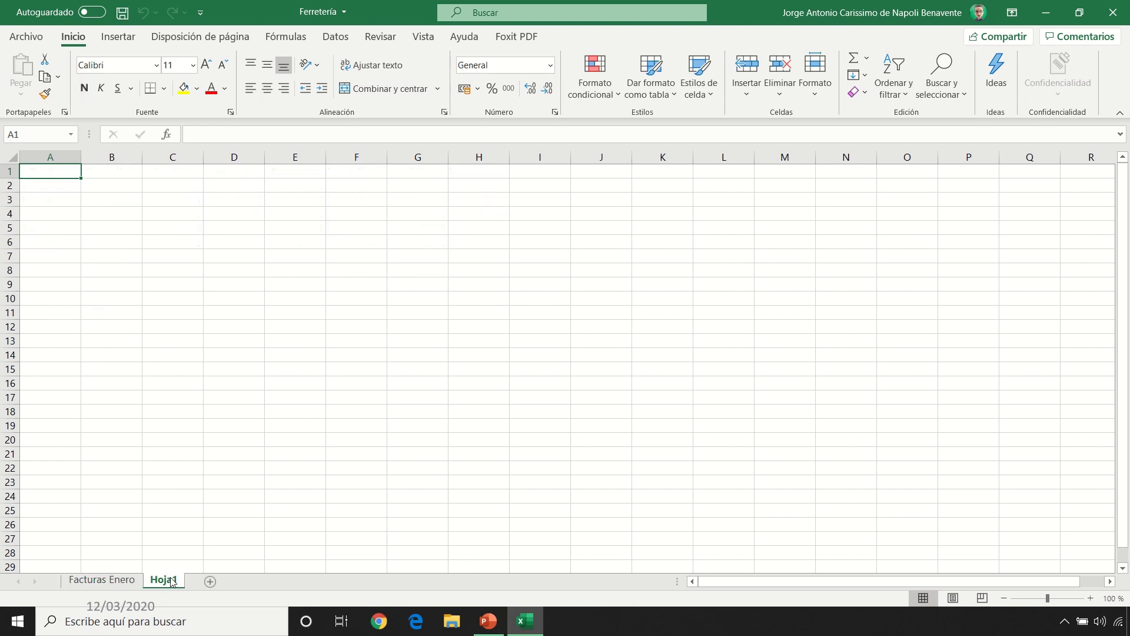
double_click(176, 581)
text(Tipos)
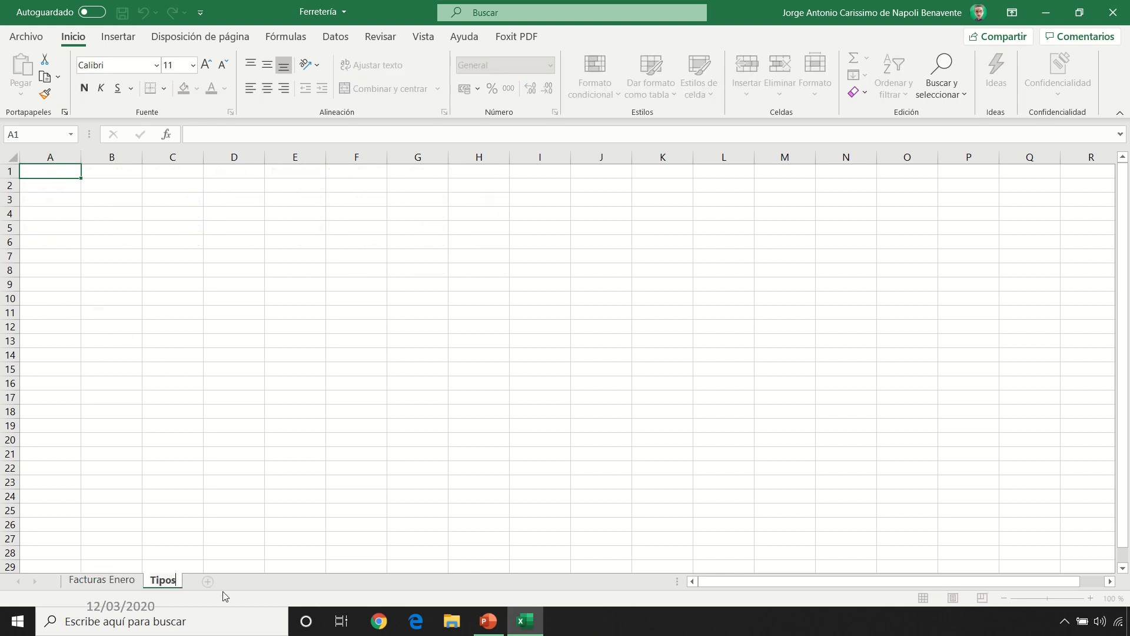
key(Return)
Cut the Tipo Dto. and Tipo IVA block A11:B12 from Facturas Enero and paste it at A1 of the Tipos sheet
click(101, 580)
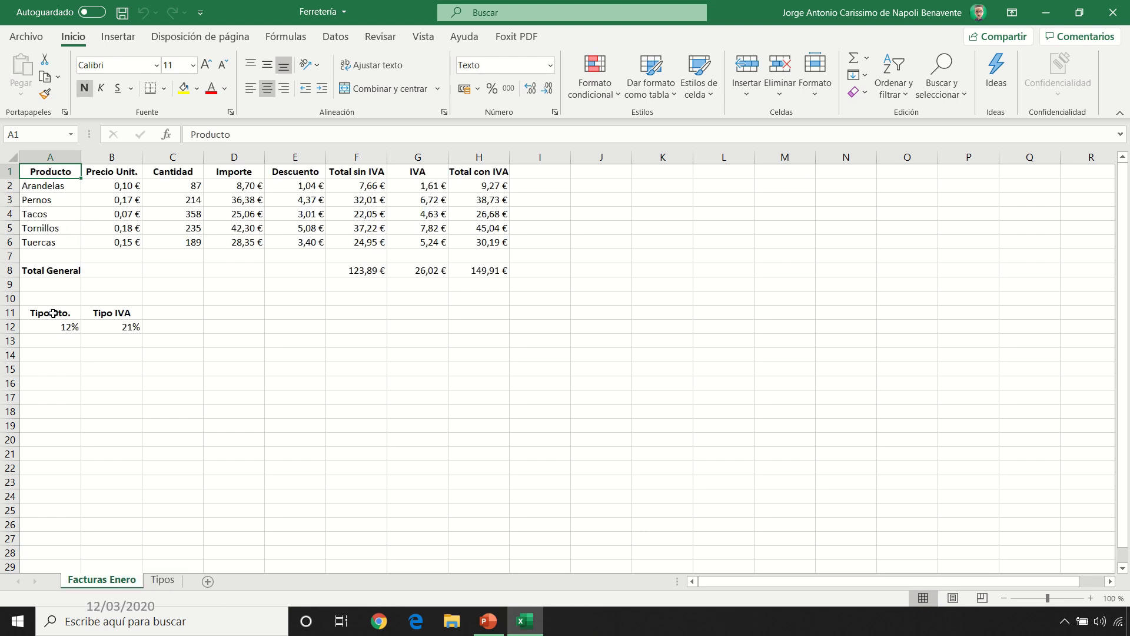
drag(52, 312, 115, 327)
key(ctrl+c)
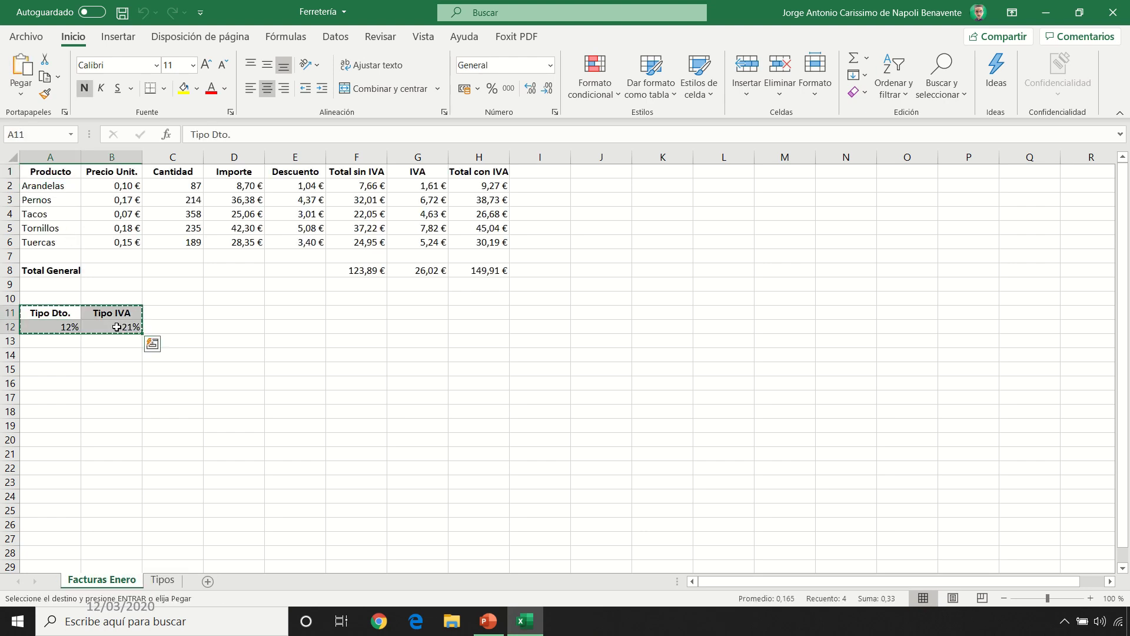
click(163, 580)
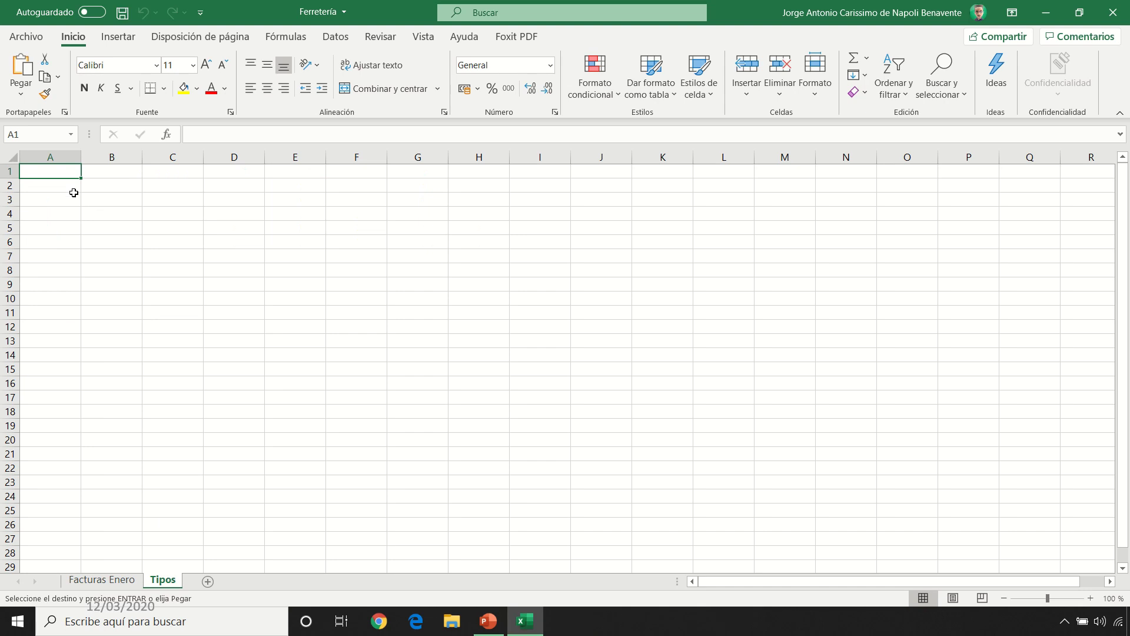
key(ctrl+c)
click(101, 580)
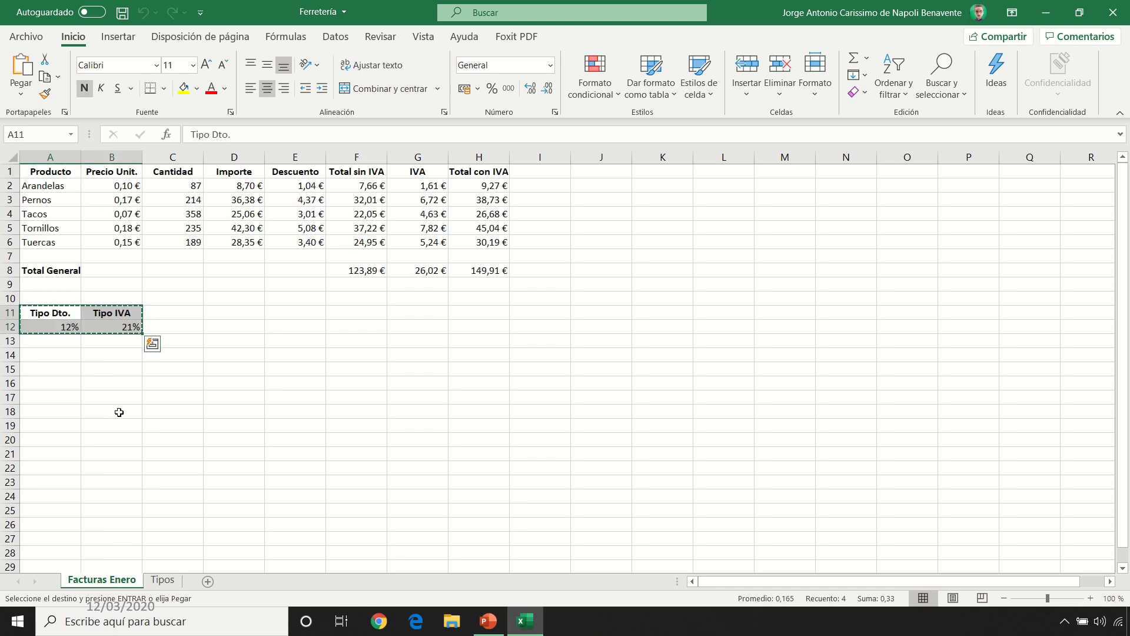
click(158, 581)
key(ctrl+v)
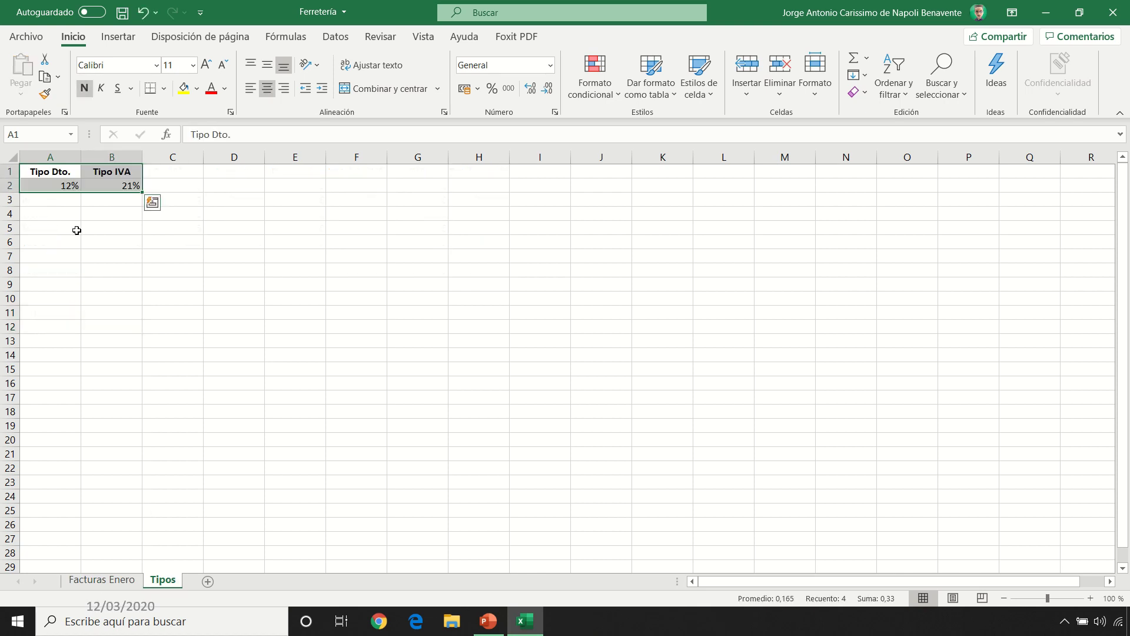
key(Return)
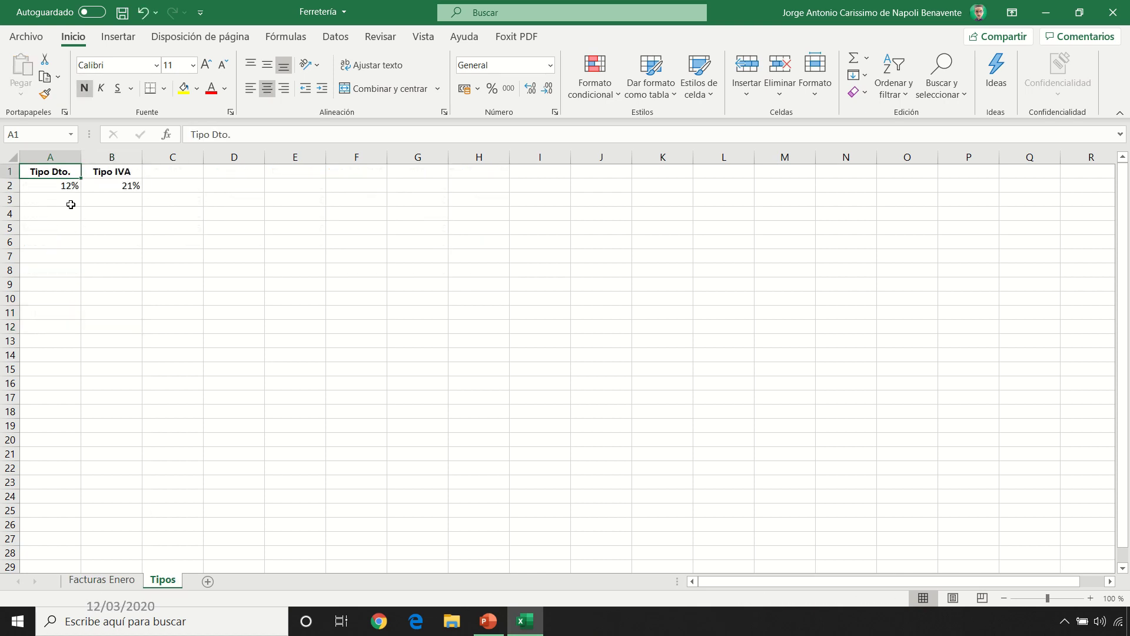
Return to Facturas Enero and inspect how the Descuento formula in E2 refers to the discount rate on the Tipos sheet
click(109, 581)
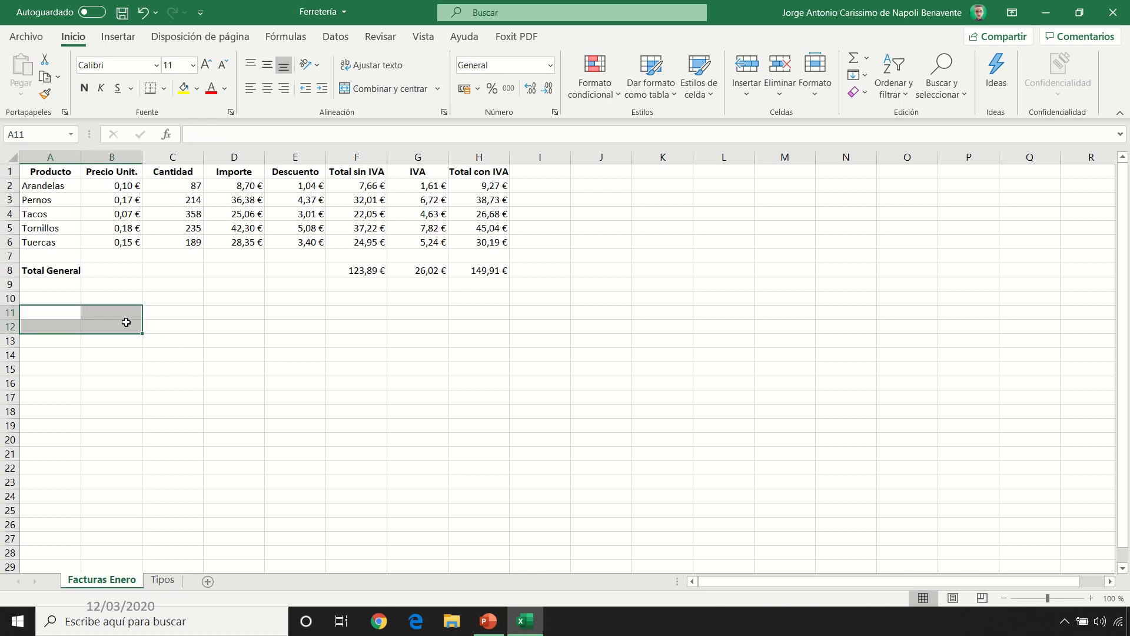
double_click(300, 186)
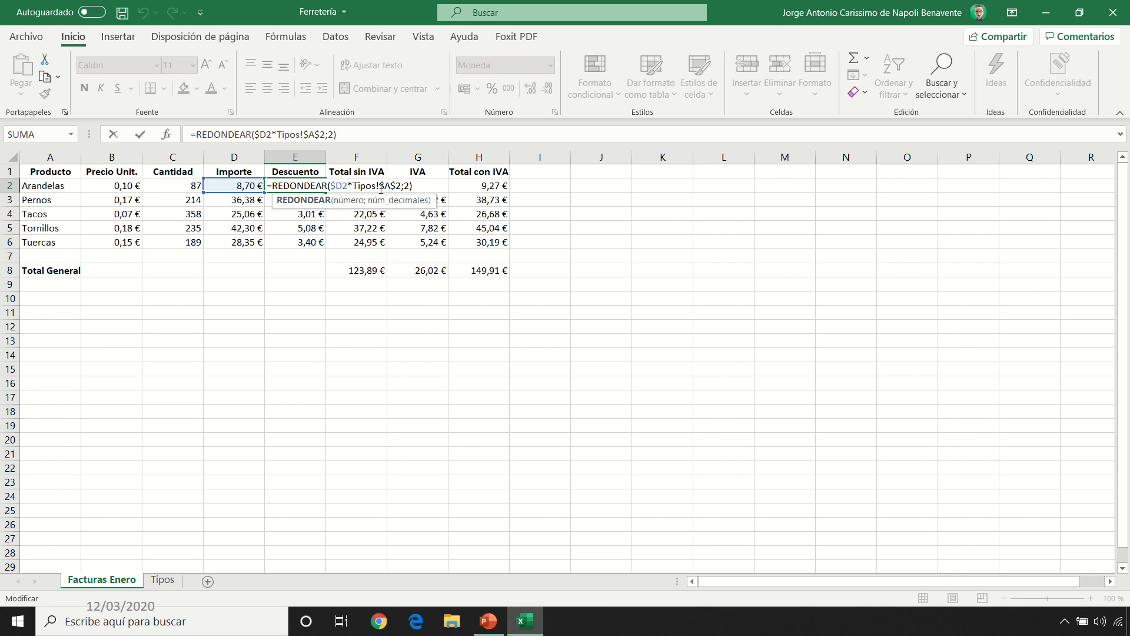
key(Escape)
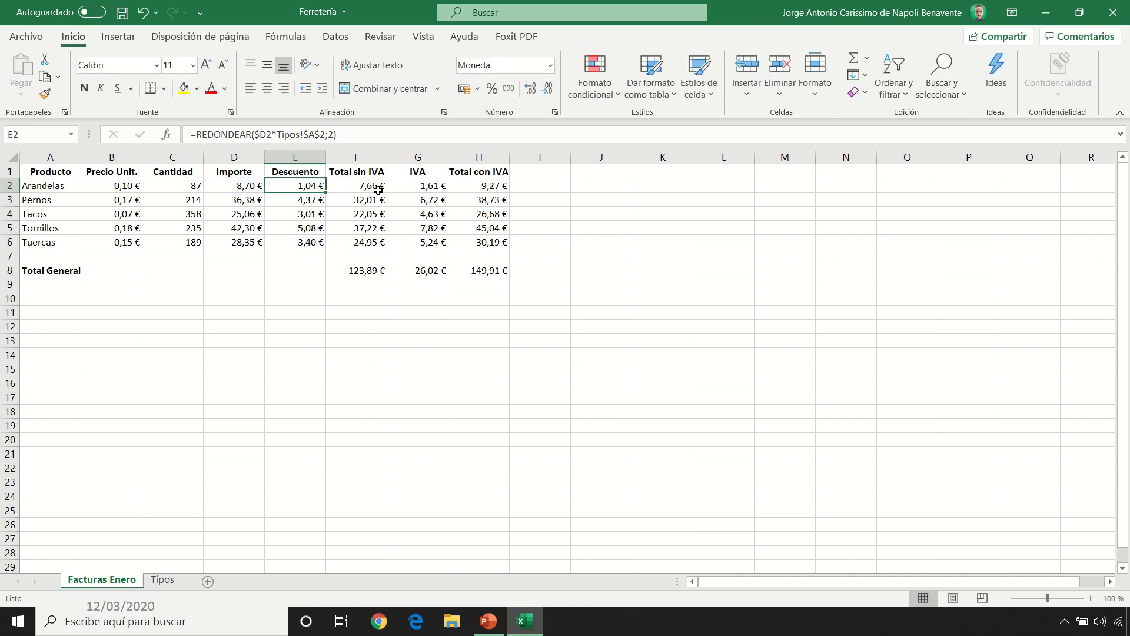
click(49, 176)
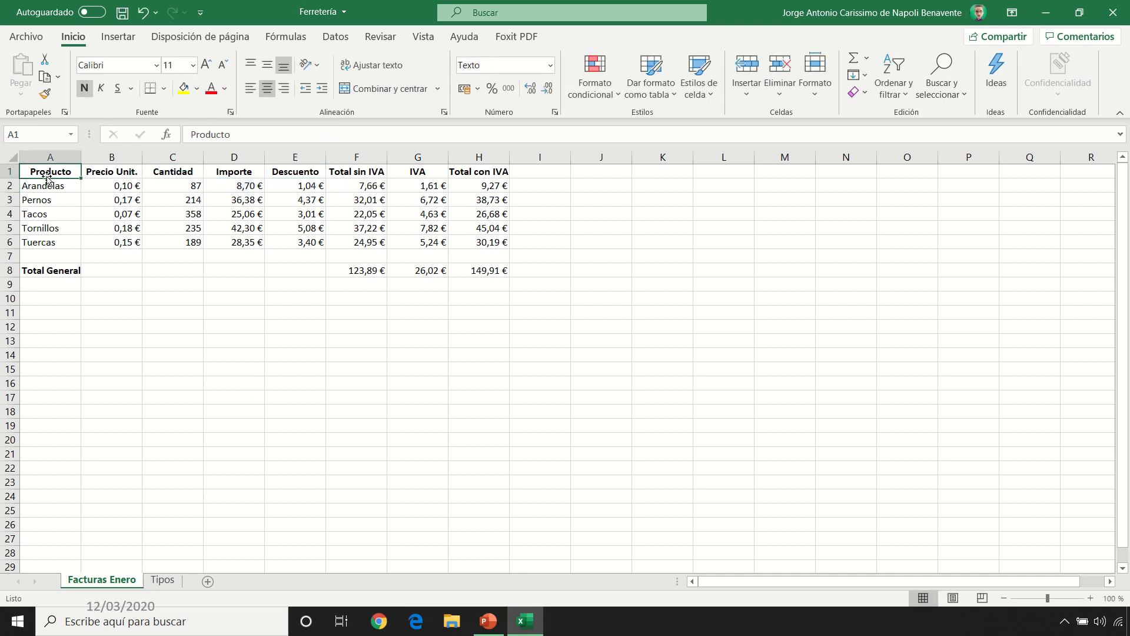
Move the Facturas Enero sheet to the end of the workbook, after Tipos
right_click(117, 584)
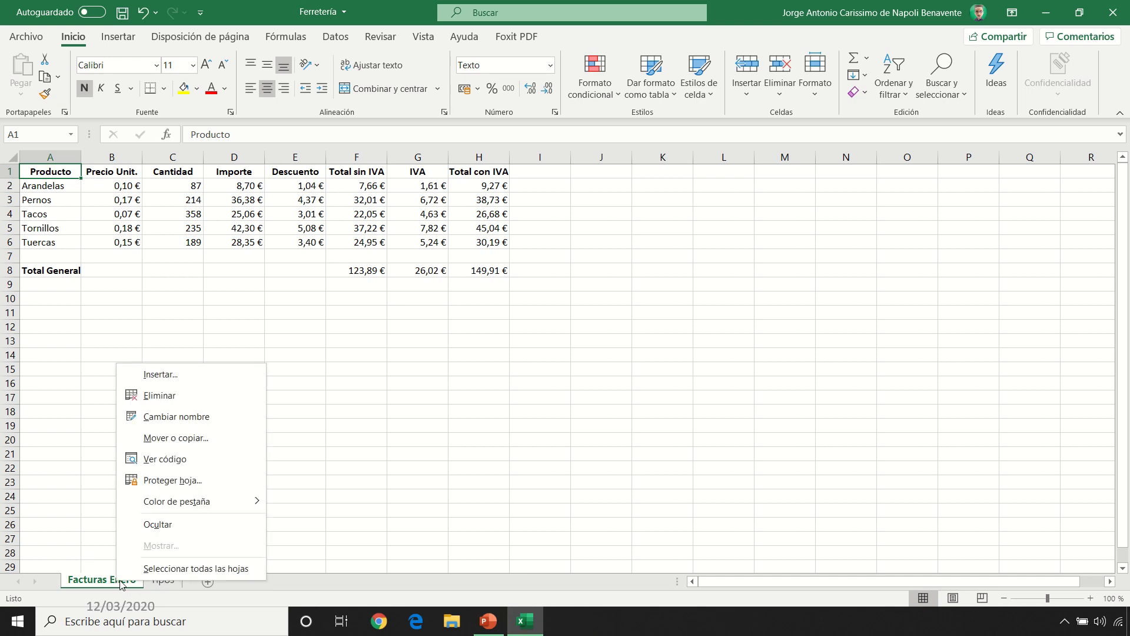
click(189, 442)
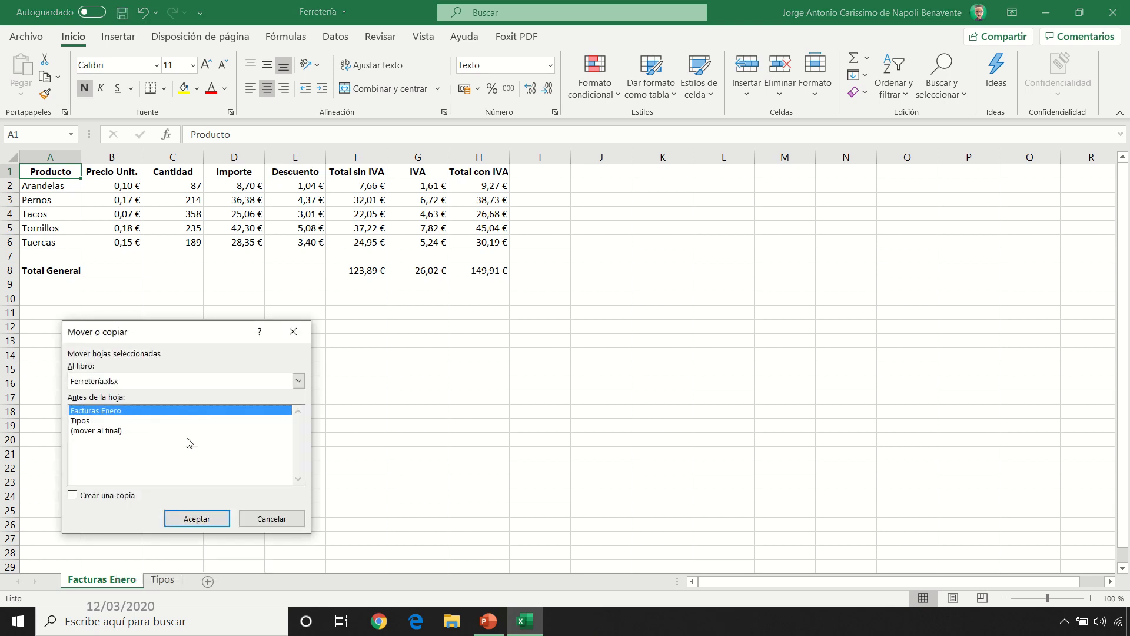
click(83, 422)
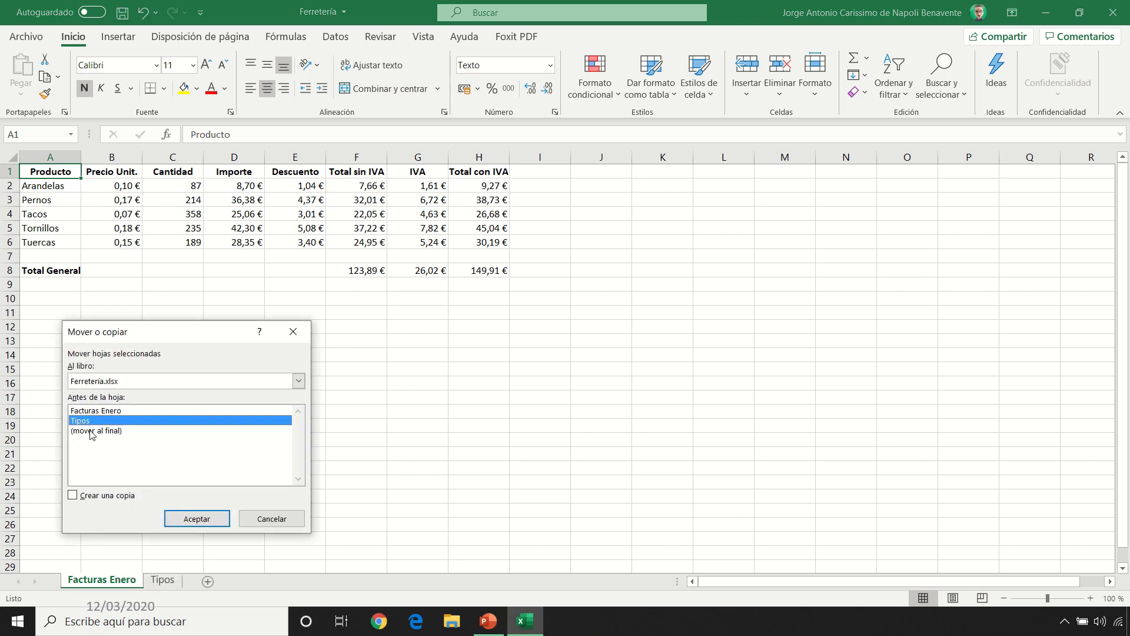
click(92, 432)
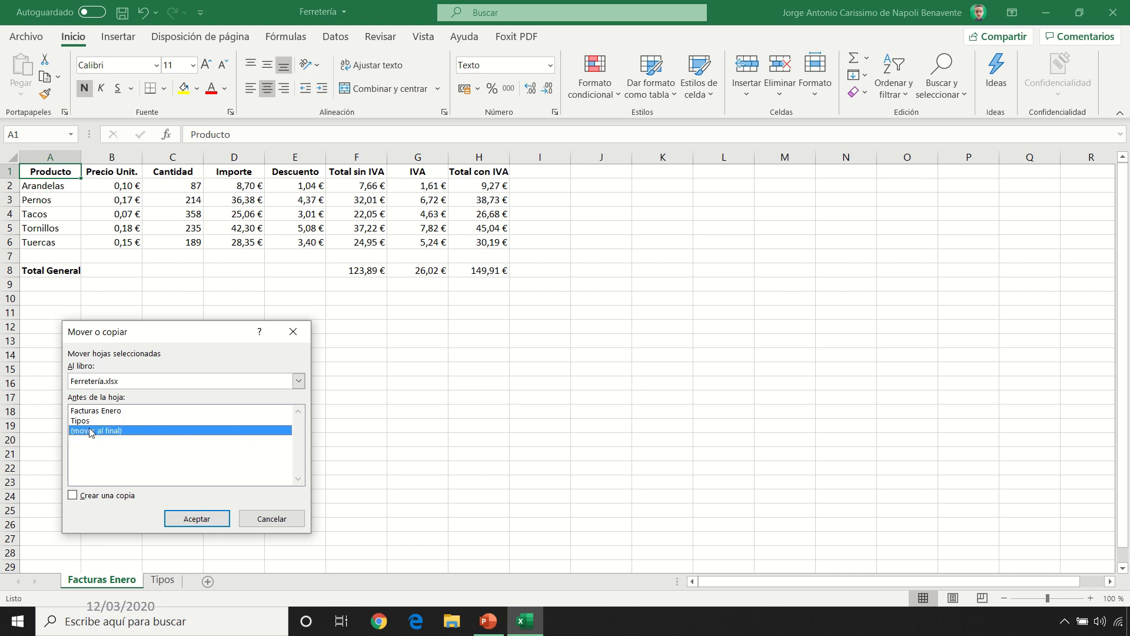
click(180, 521)
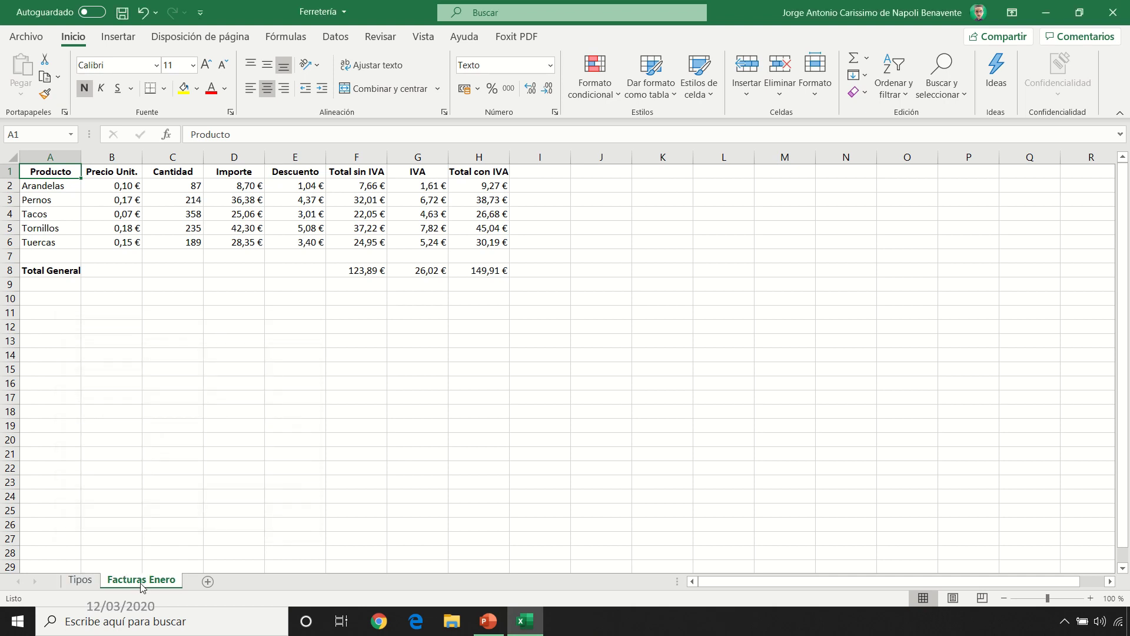
Try reordering the Facturas Enero and Tipos sheets directly, ending with Tipos first
mouse_move(142, 586)
mouse_down()
mouse_move(72, 584)
mouse_move(187, 586)
mouse_up()
click(82, 583)
mouse_move(86, 584)
mouse_down()
mouse_move(188, 585)
mouse_move(76, 586)
mouse_up()
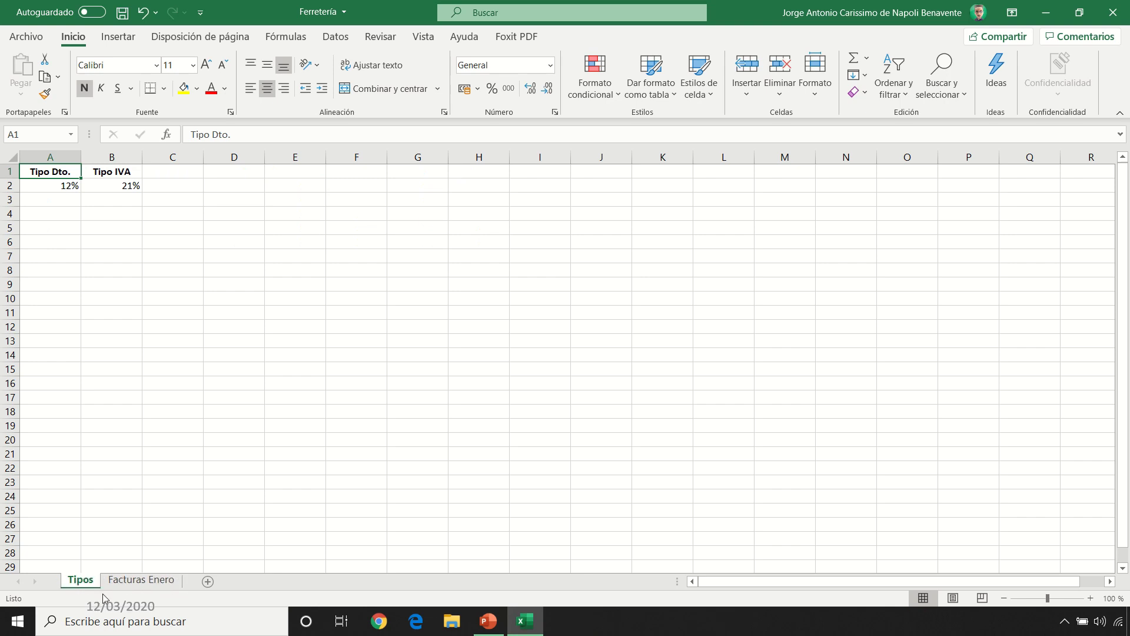
Switch between the Facturas Enero and Tipos sheets to review their contents, ending on Facturas Enero
click(136, 580)
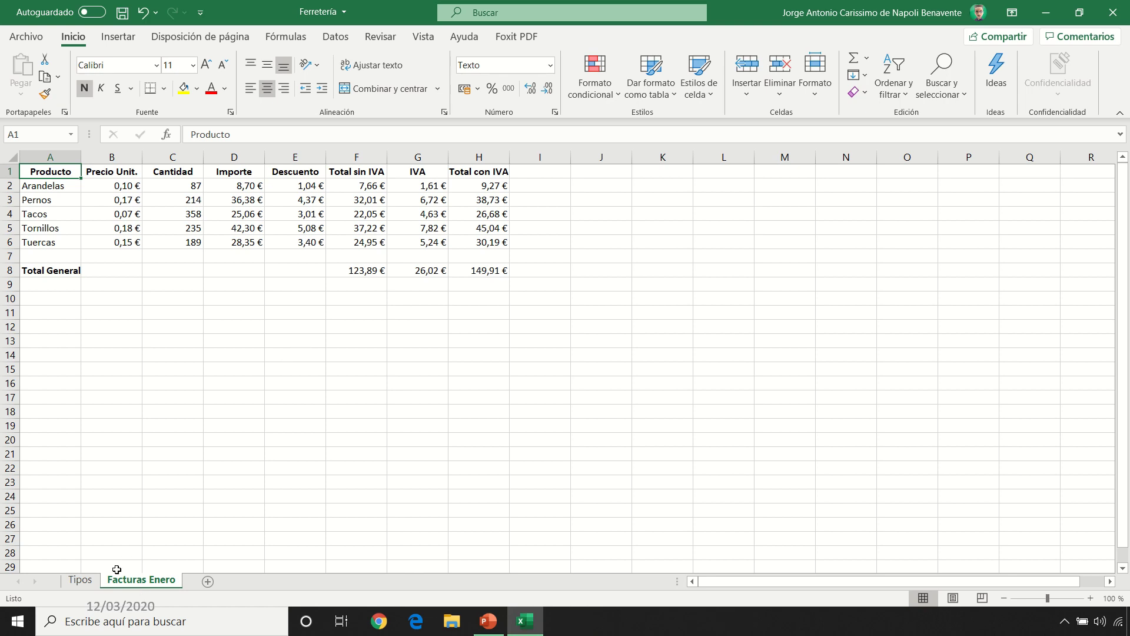
click(80, 580)
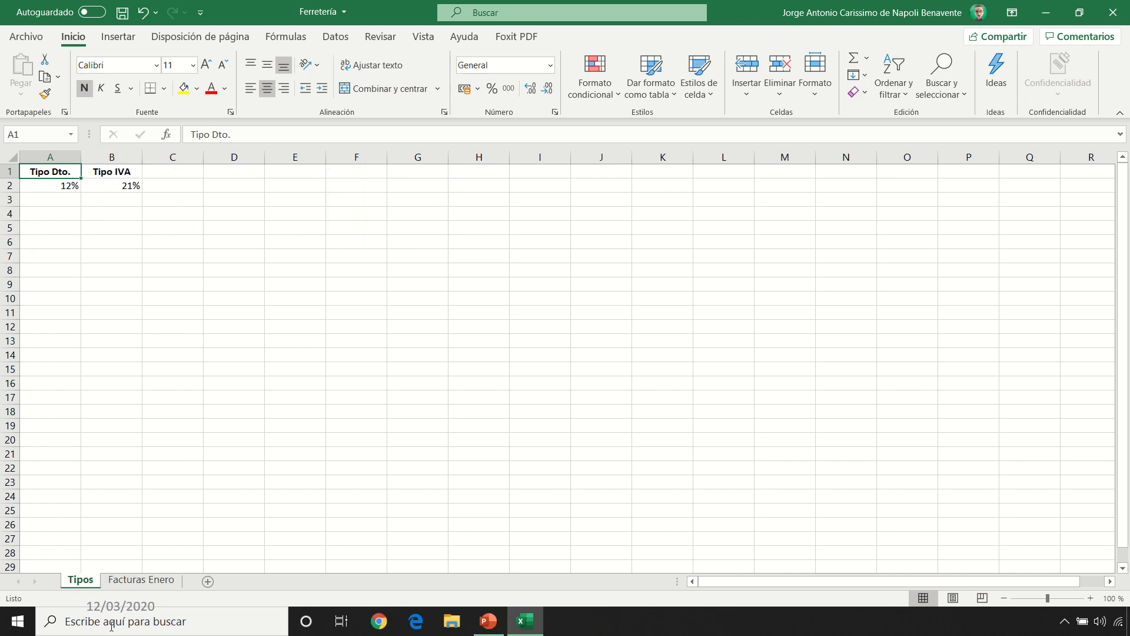
click(135, 582)
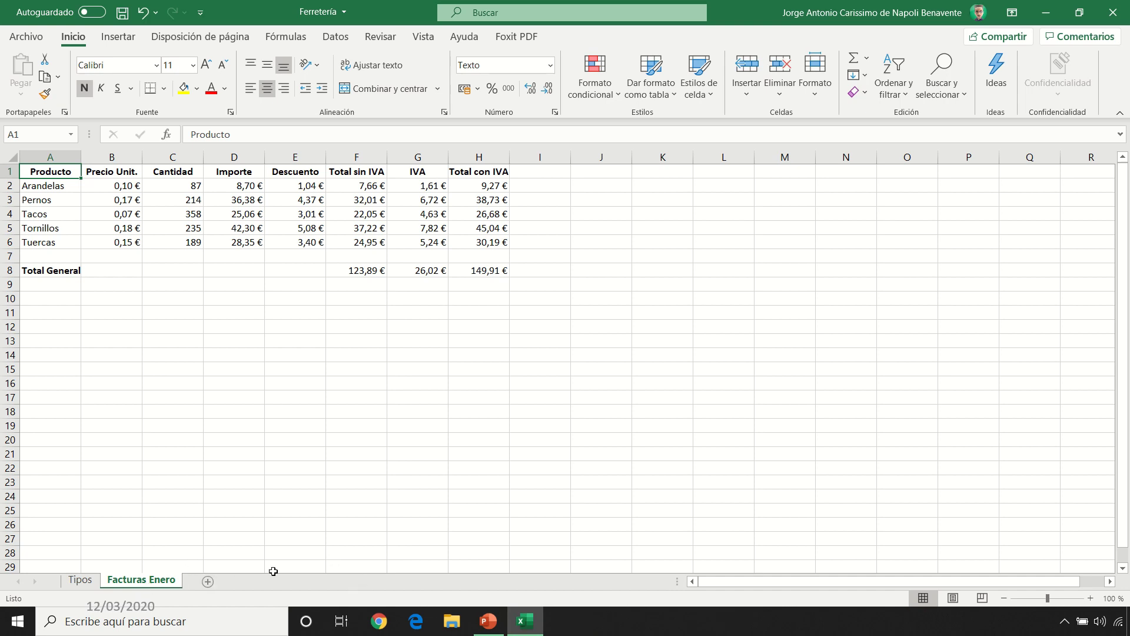
right_click(154, 584)
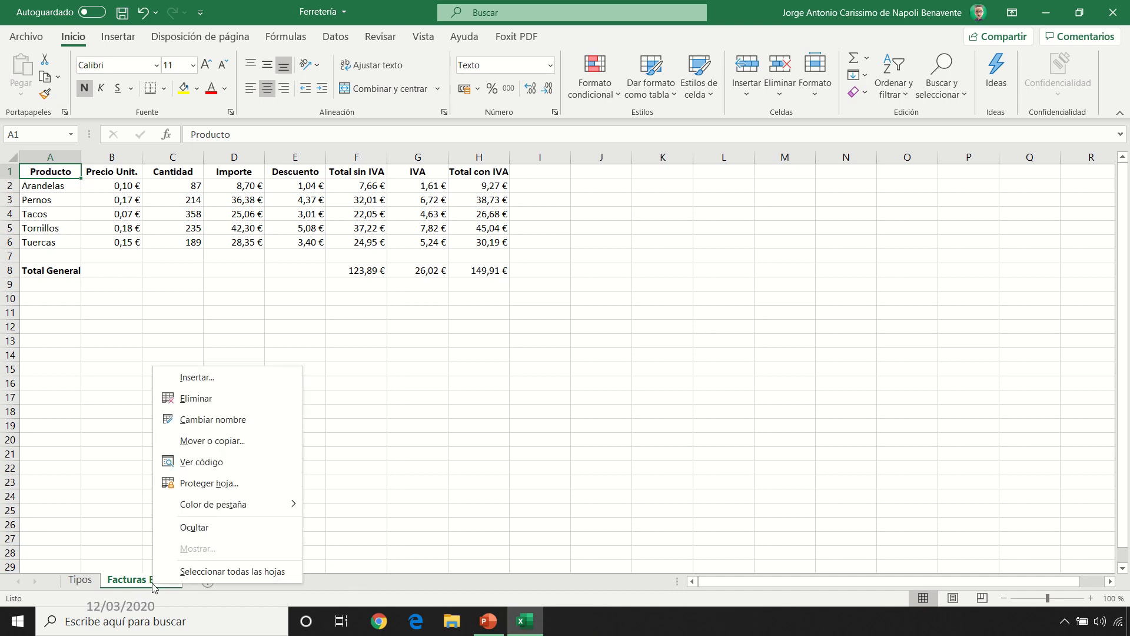
click(210, 443)
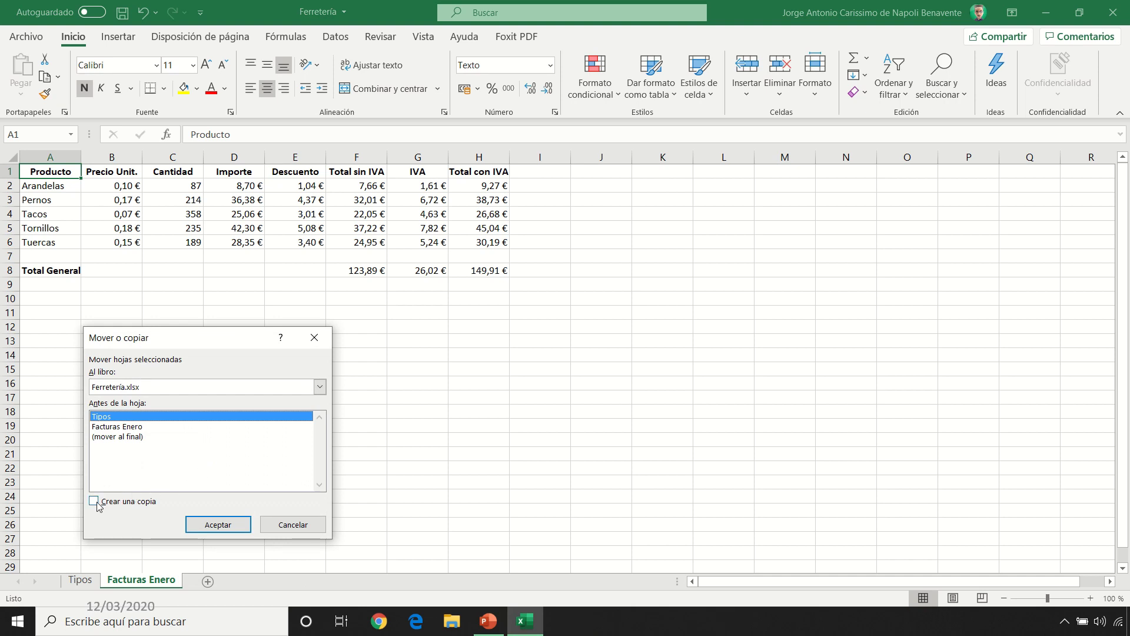
click(94, 501)
click(288, 531)
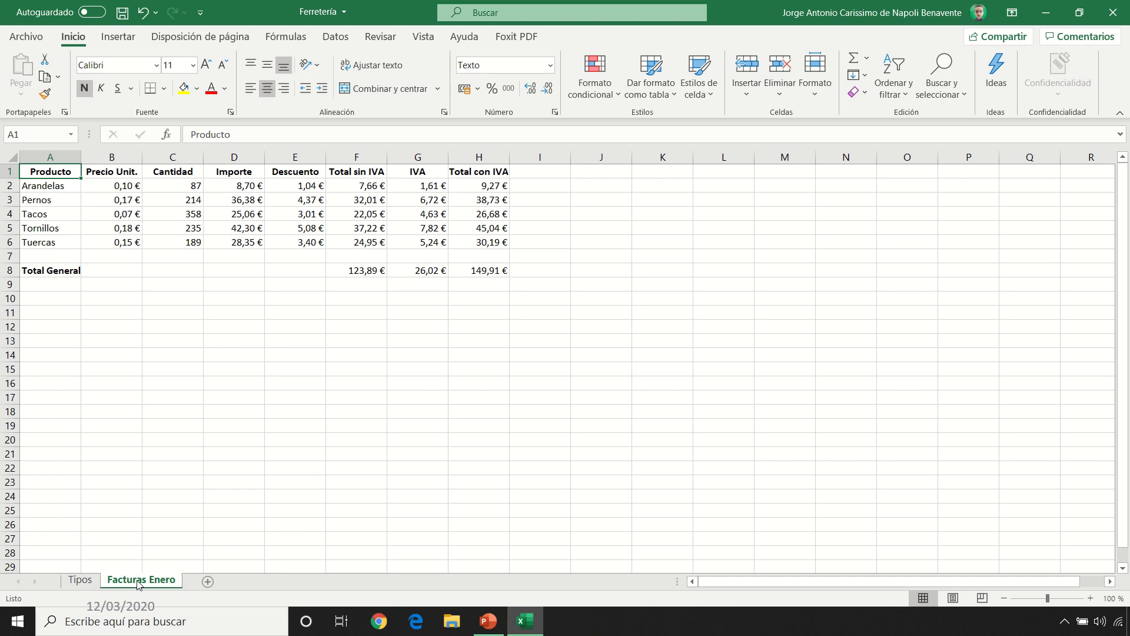
Duplicate the Facturas Enero sheet at the end of the workbook and rename the copy Facturas Febrero
drag(136, 582, 192, 577)
drag(191, 578, 192, 580)
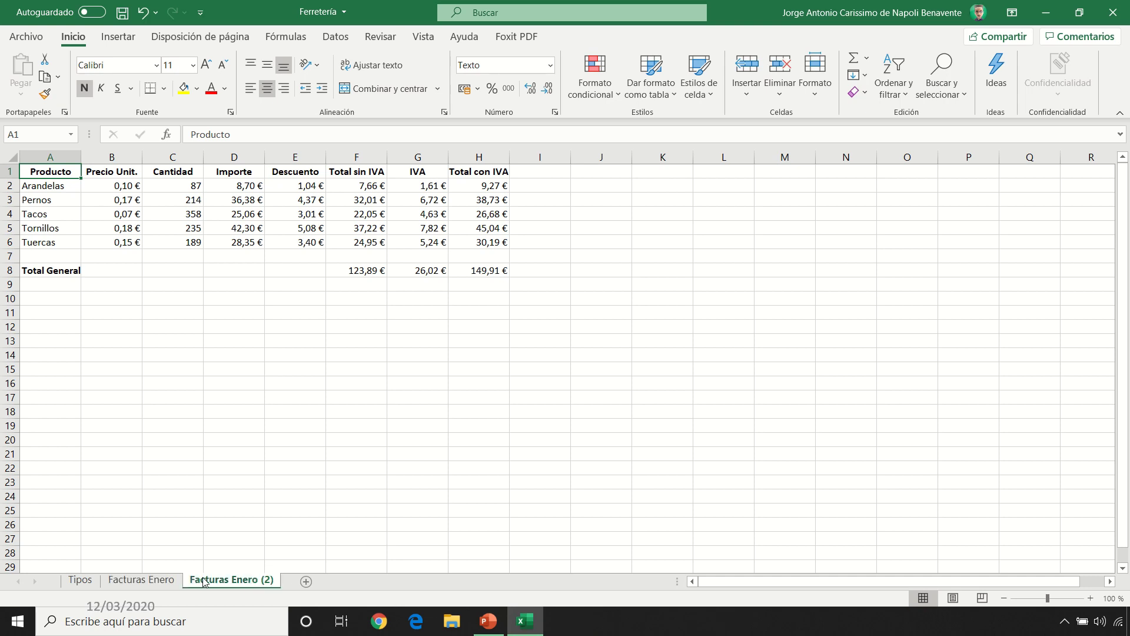
double_click(235, 581)
drag(237, 581, 319, 584)
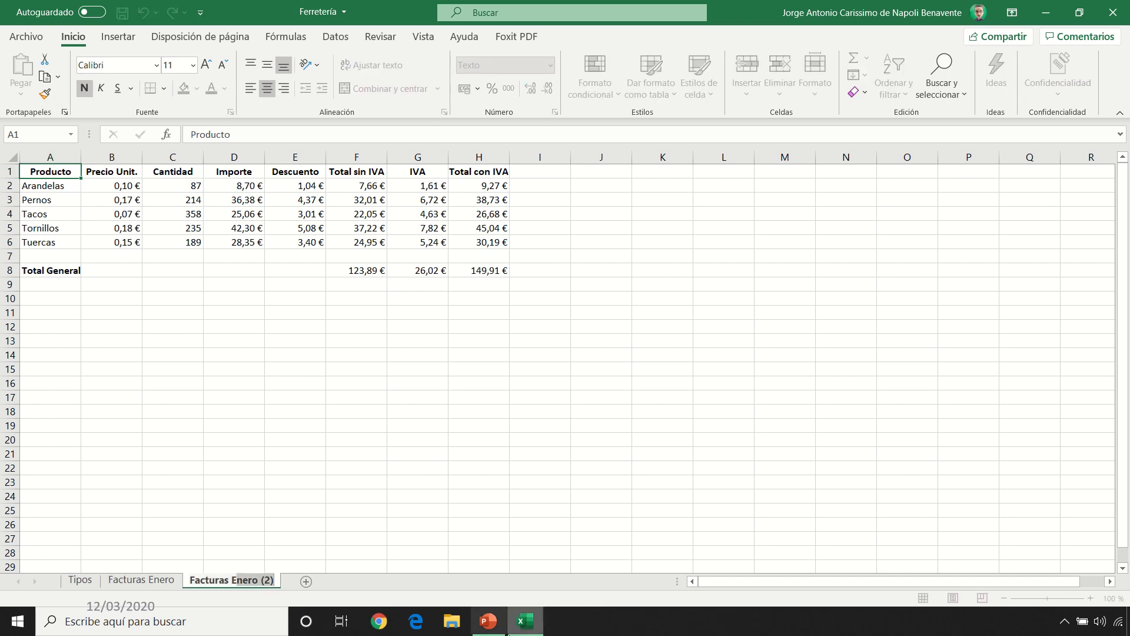
key(BackSpace)
key(BackSpace)
text(D)
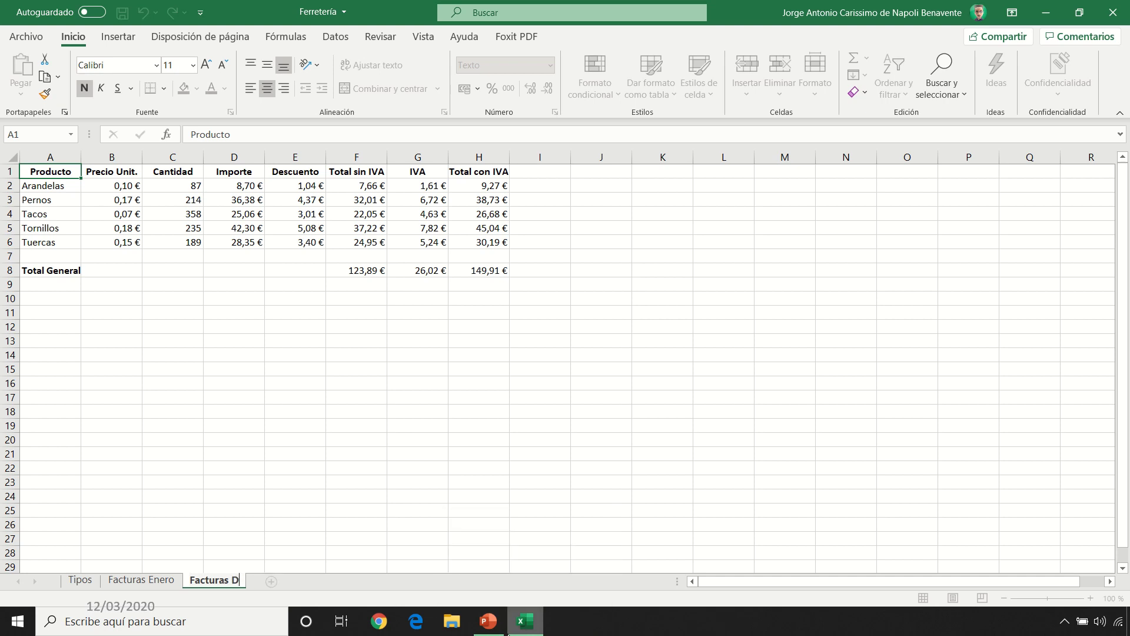
key(BackSpace)
text(Febrfero)
key(BackSpace)
key(BackSpace)
key(BackSpace)
key(BackSpace)
text(ero)
key(Return)
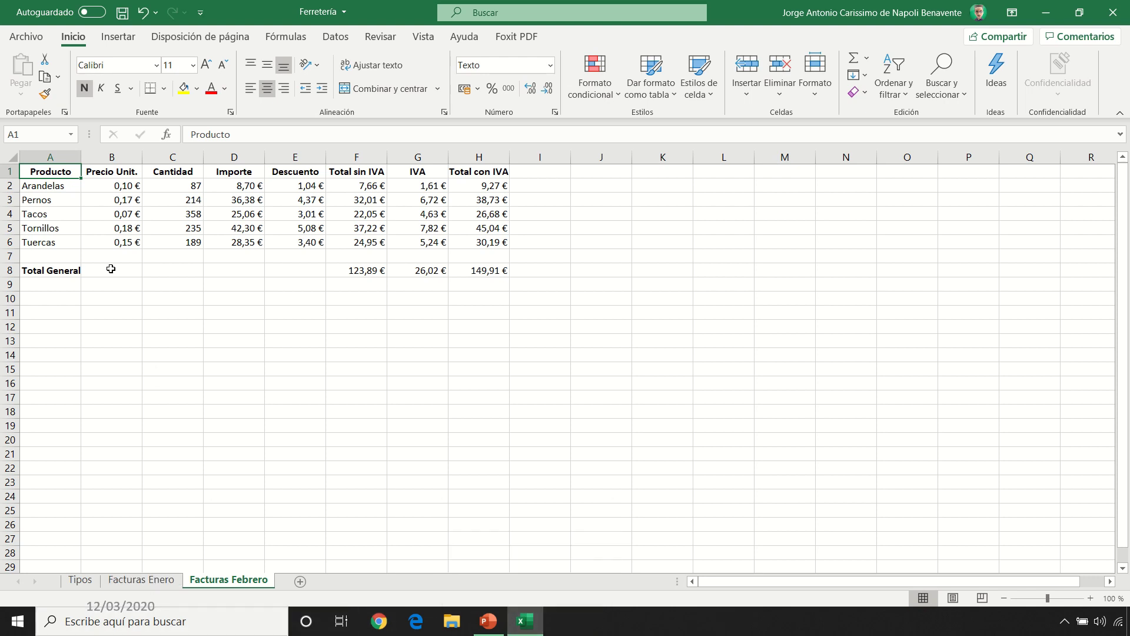
Enter the quantities 45, 56, 67, 78 and 89 for the five products, from Arandelas to Tuercas, in Facturas Febrero
click(173, 190)
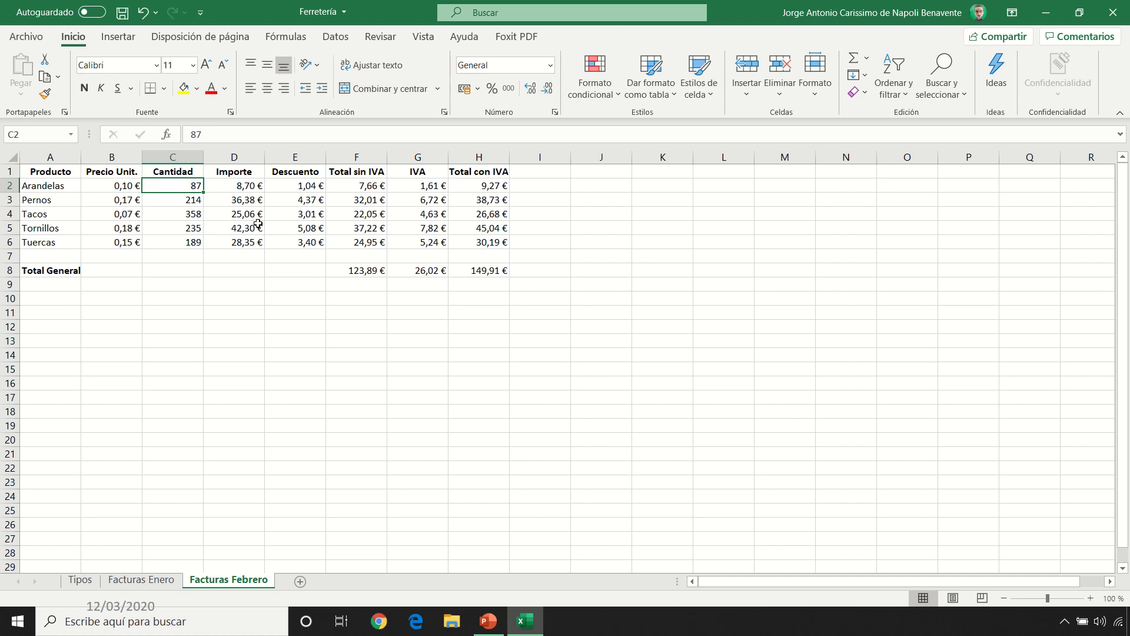
text(45)
key(Return)
text(56)
key(Return)
text(67)
key(Return)
text(7)
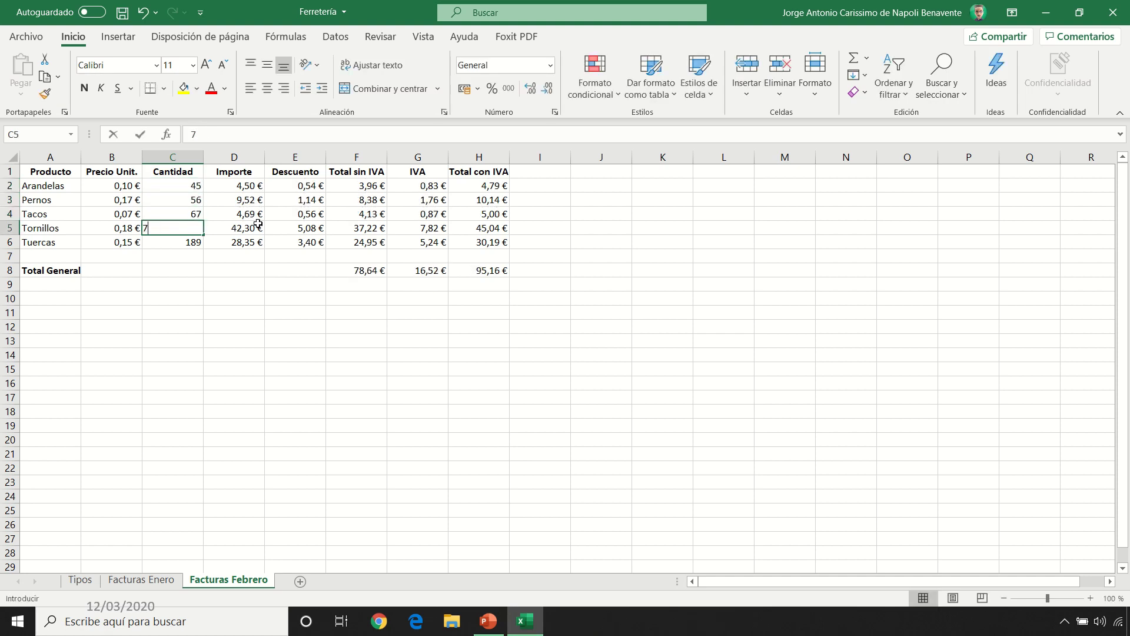
text(8)
key(Return)
text(89)
key(Return)
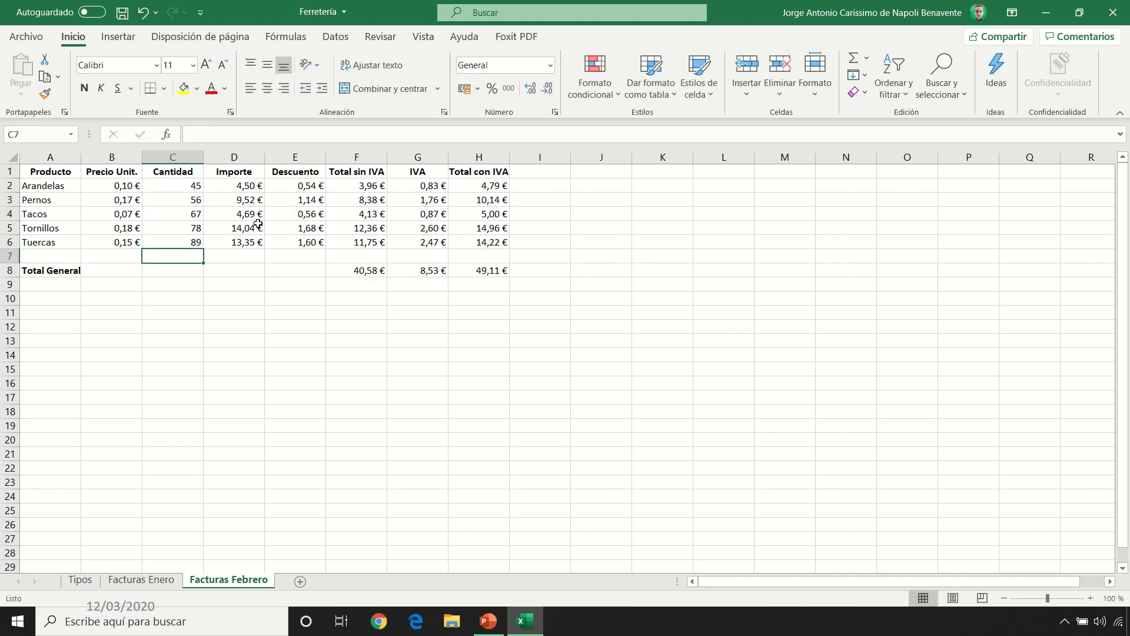
click(39, 172)
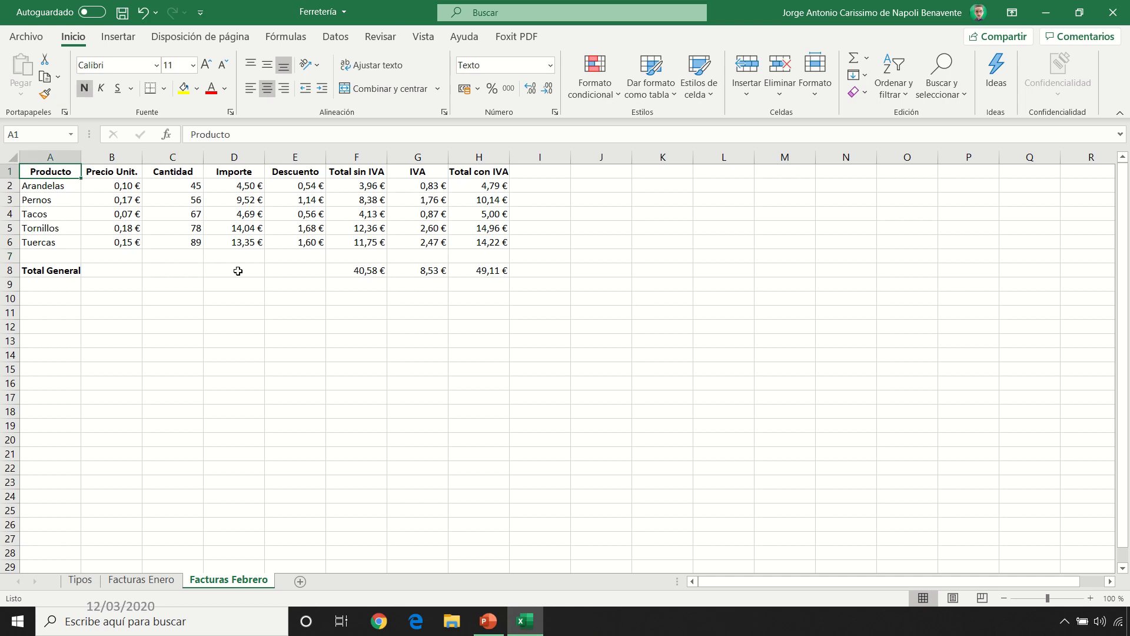
Compare the Facturas Enero and Facturas Febrero invoices and review the shared rates in the Tipos sheet
click(171, 582)
click(218, 580)
click(150, 581)
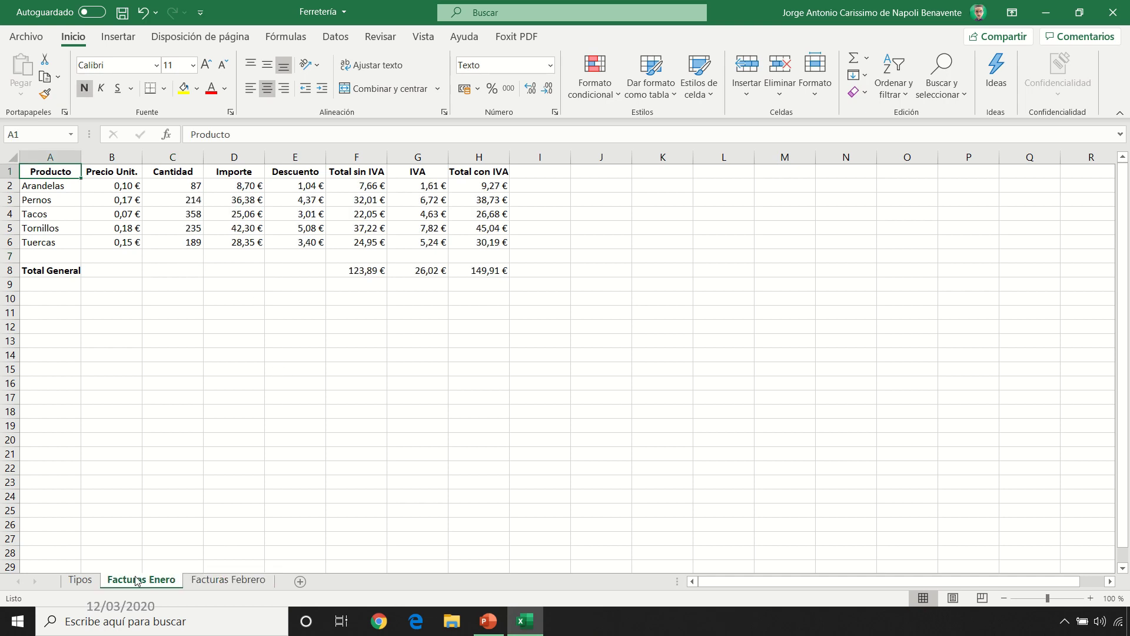
click(86, 582)
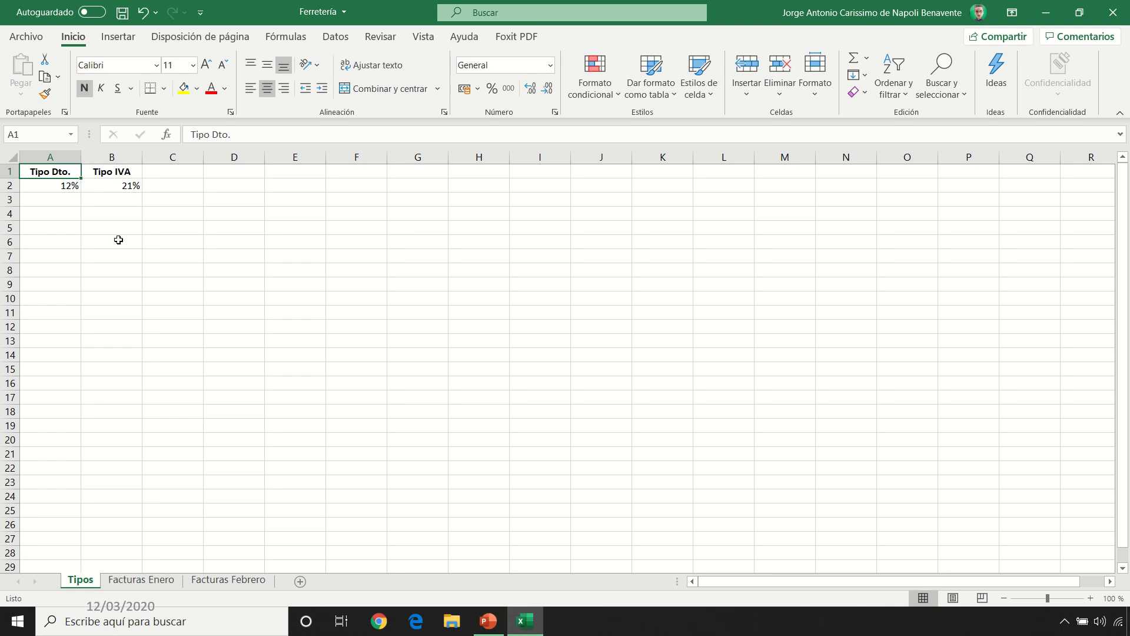
click(149, 580)
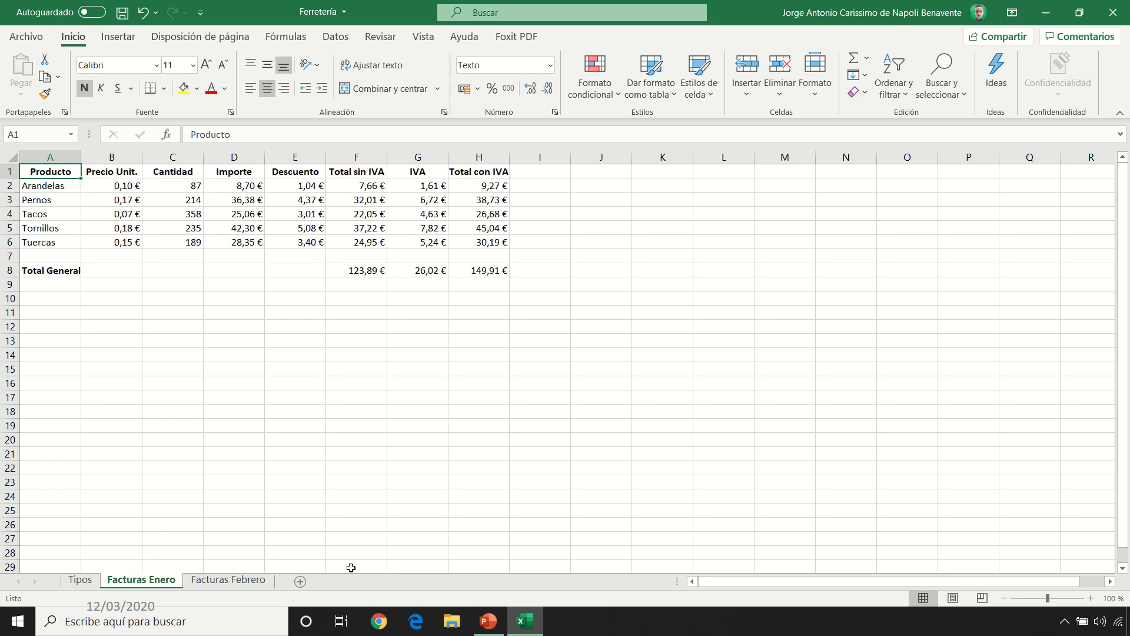
click(231, 582)
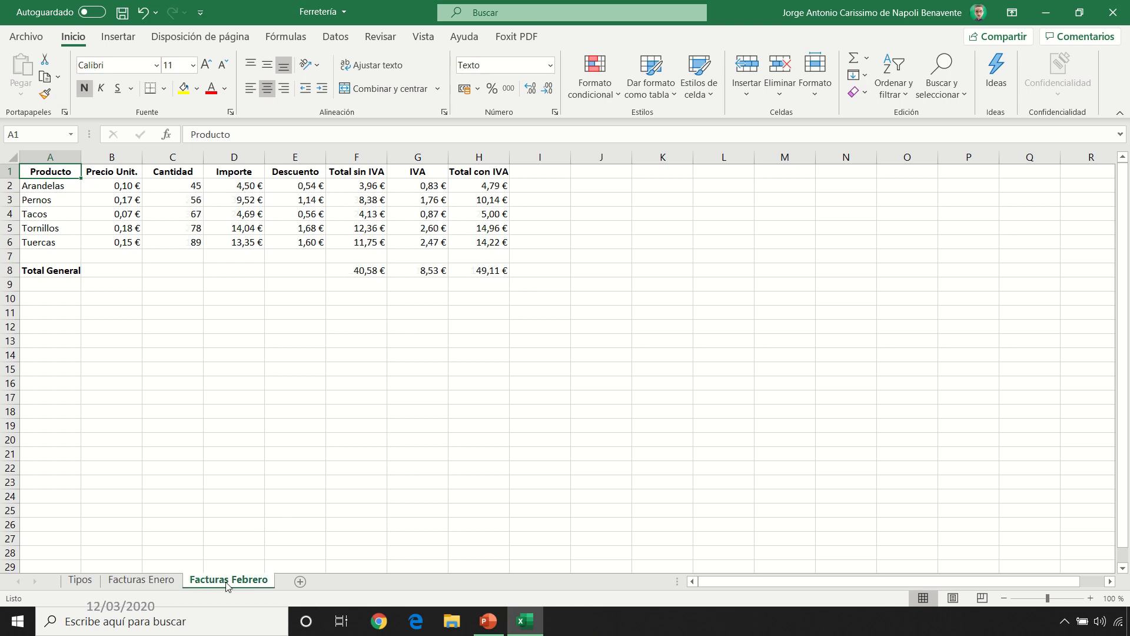
Try a 15% discount rate in the Tipos sheet, check both invoice sheets, and undo the change
click(82, 582)
click(65, 184)
text(1)
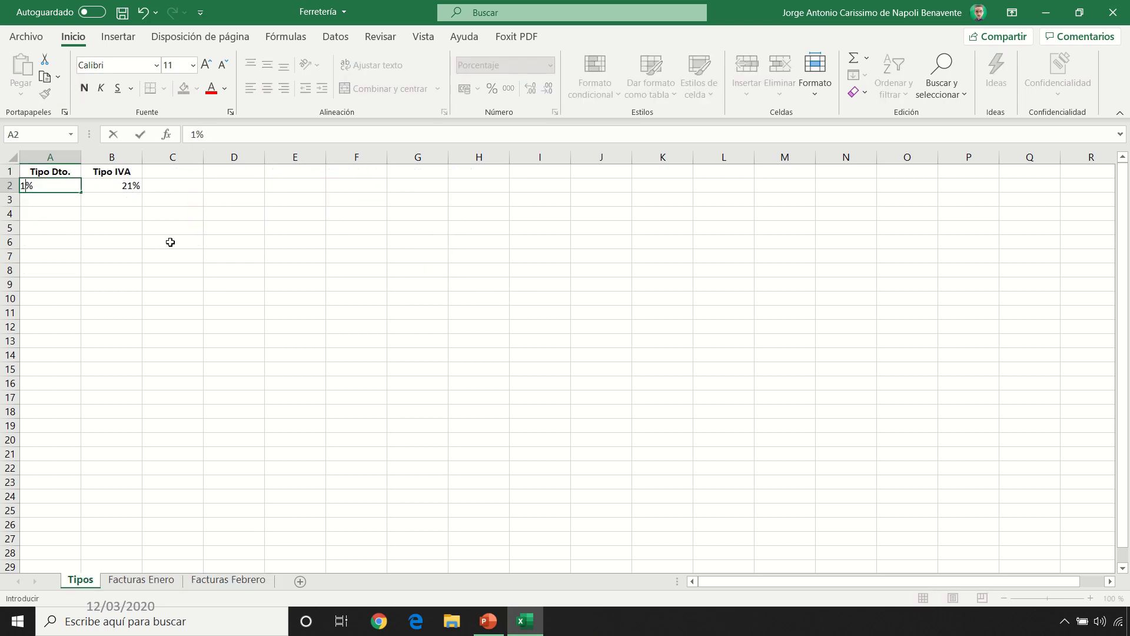
text(5)
key(Return)
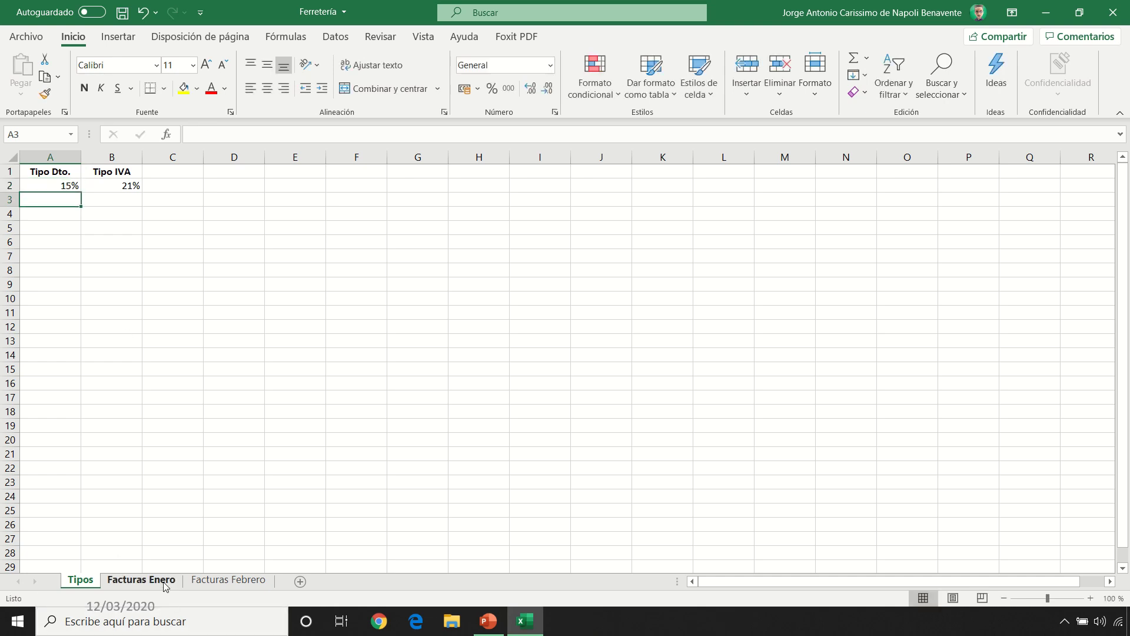
click(165, 583)
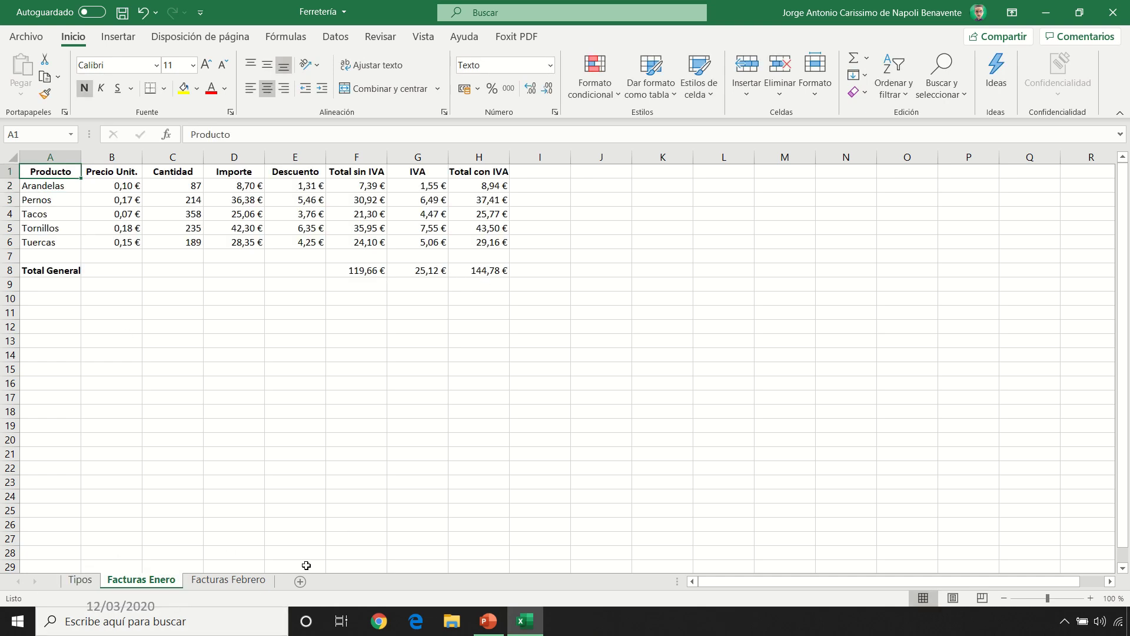
click(250, 582)
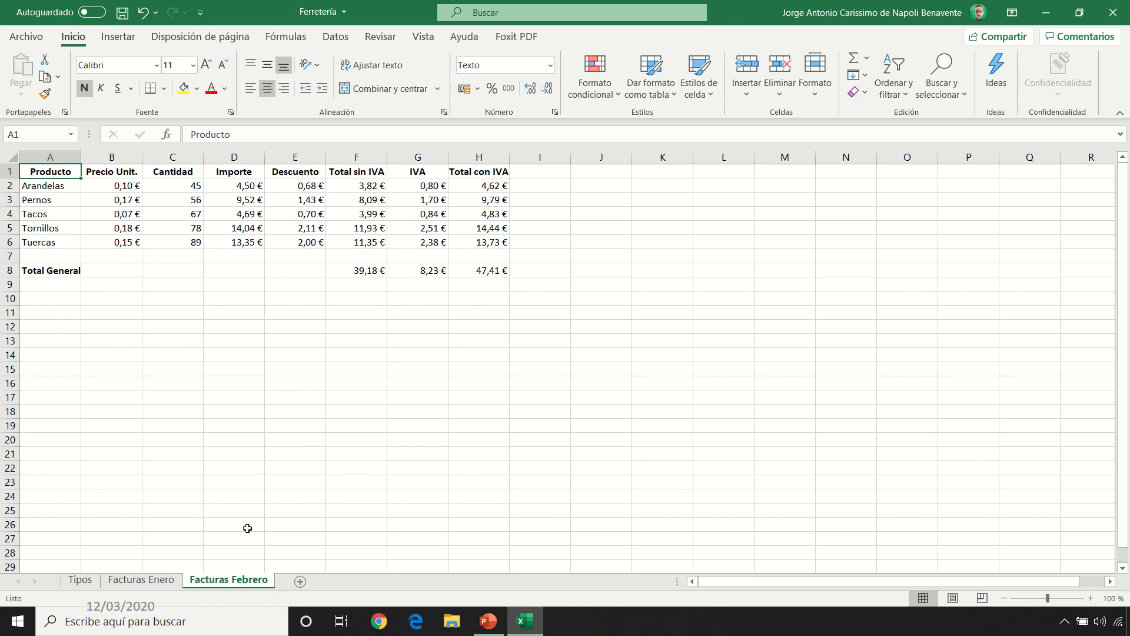
click(80, 580)
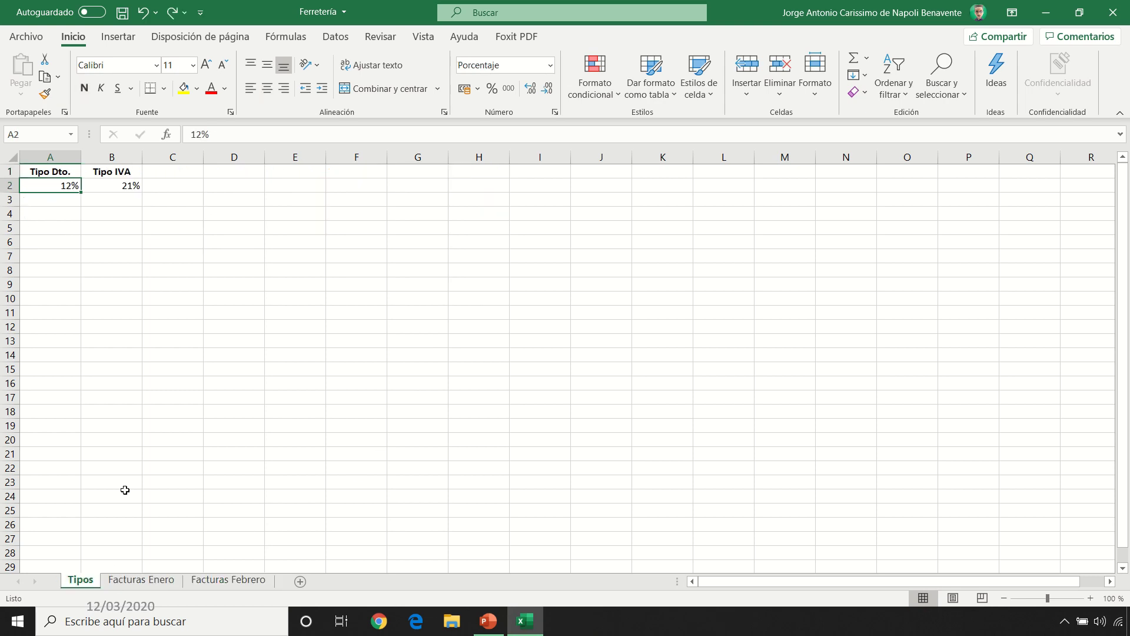
Delete the Facturas Febrero sheet from the workbook
click(225, 581)
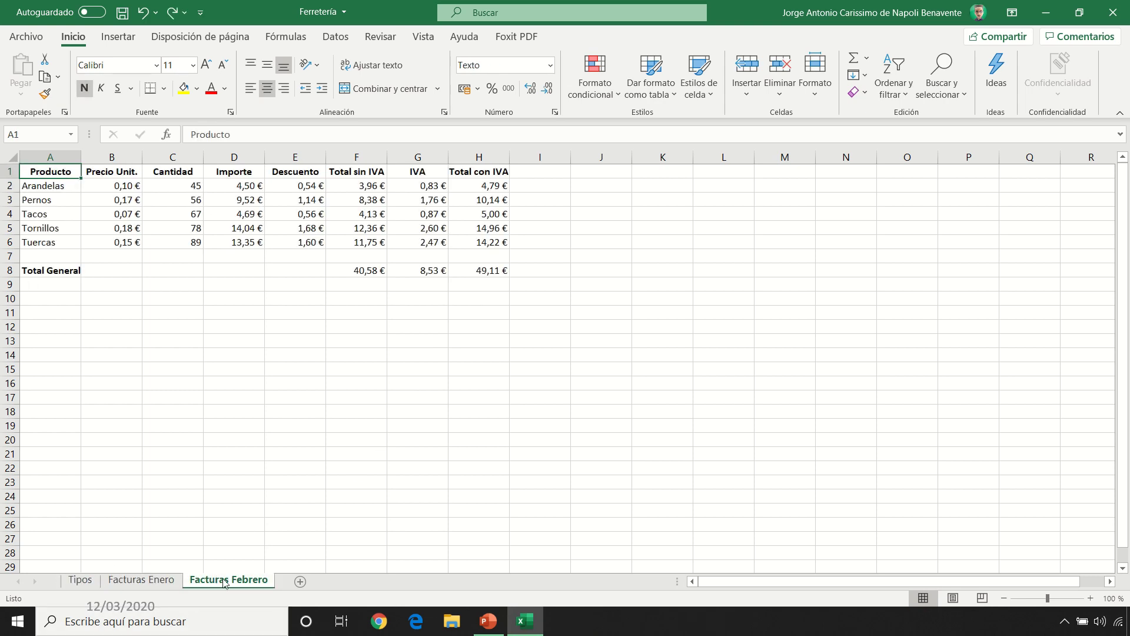
right_click(225, 582)
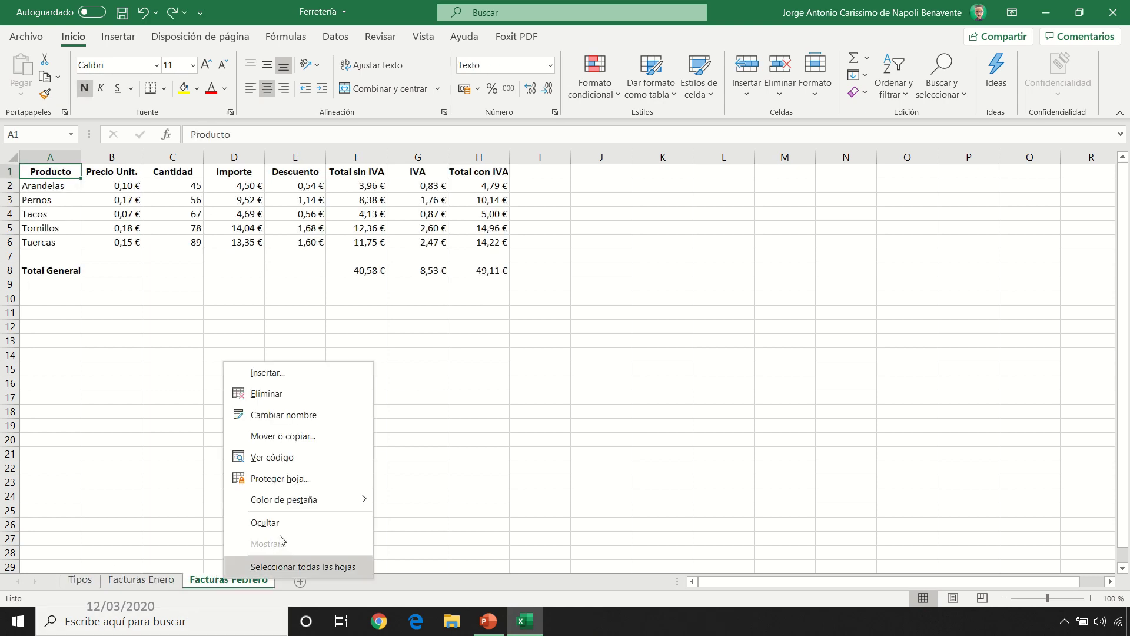
click(279, 399)
click(535, 351)
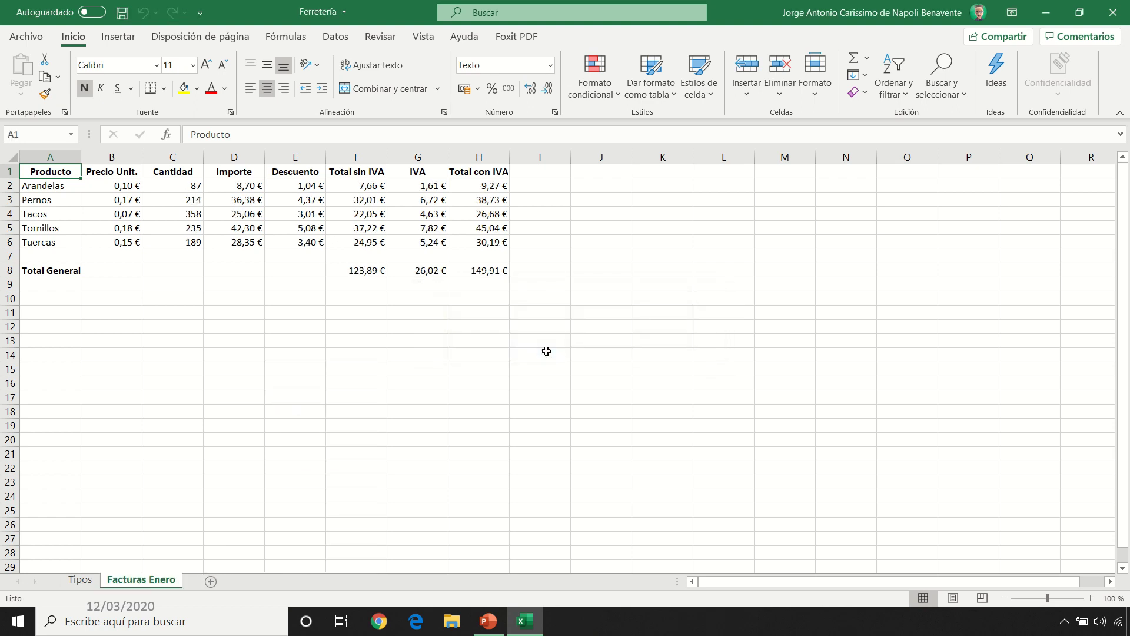
Rename the Tipos sheet as Tipos Enero
click(88, 580)
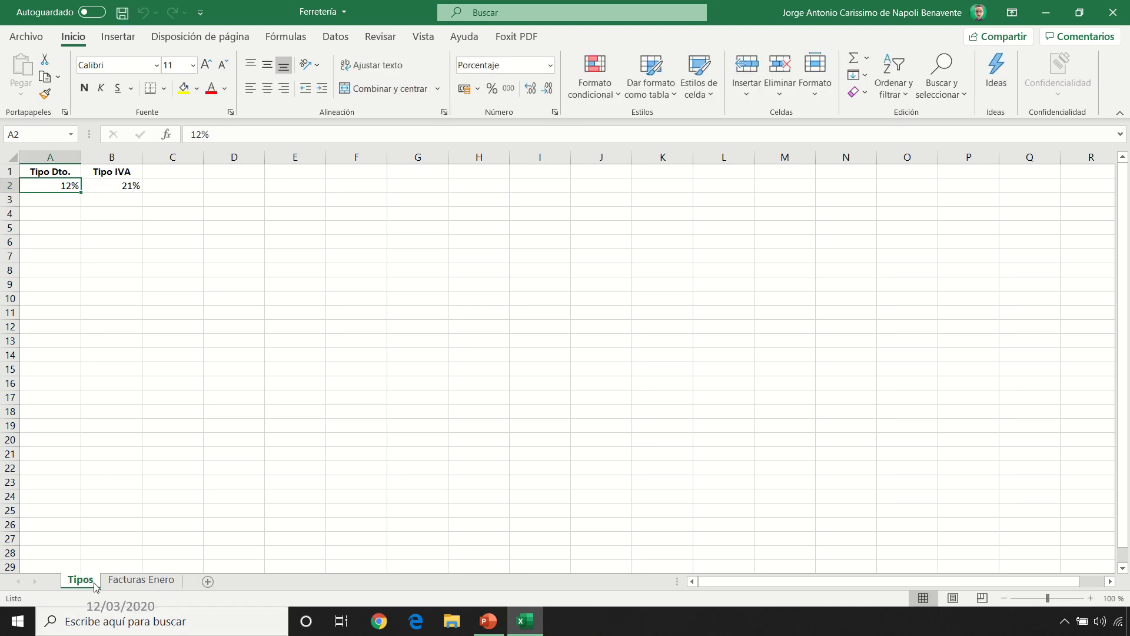
double_click(89, 580)
click(92, 580)
text(En)
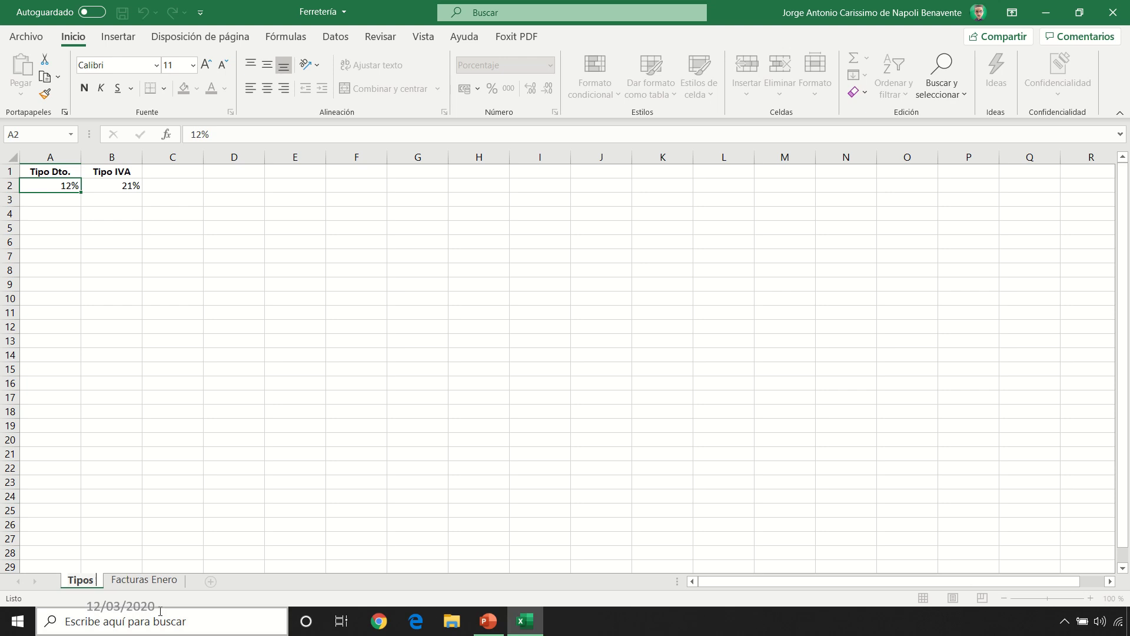
text(ero)
key(Return)
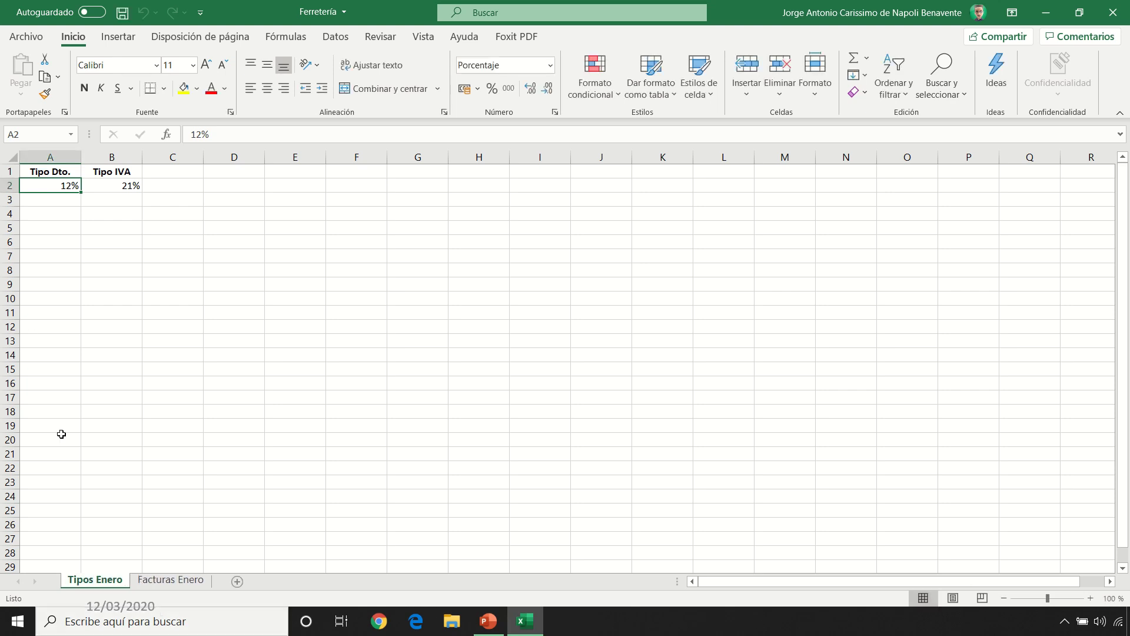
click(51, 172)
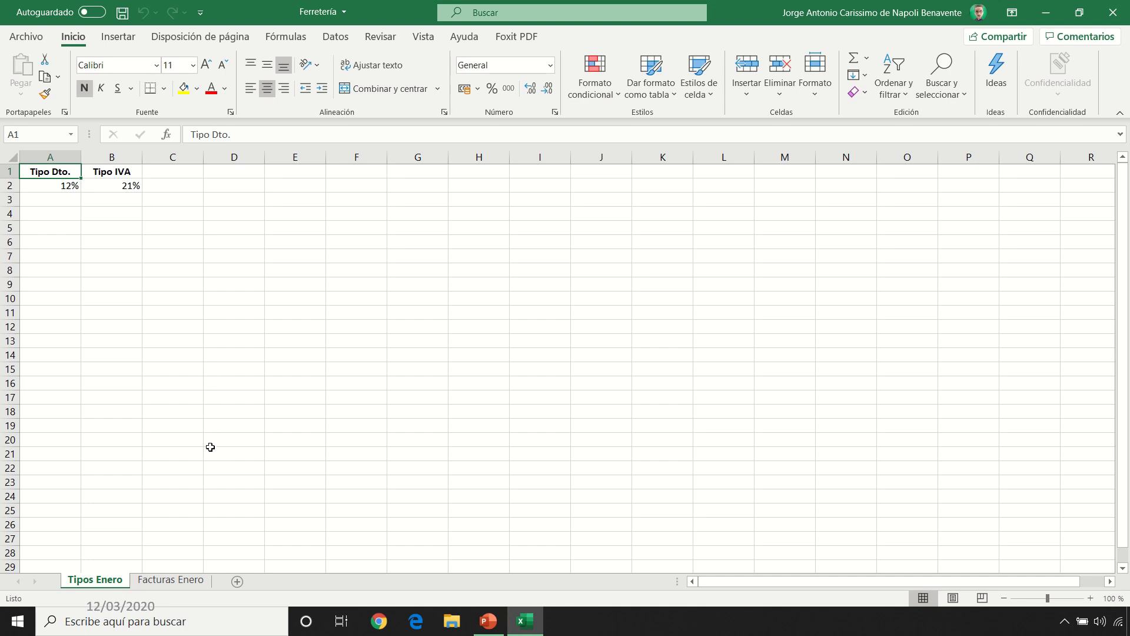
Add a new blank sheet after Facturas Enero
ctrl+click(164, 585)
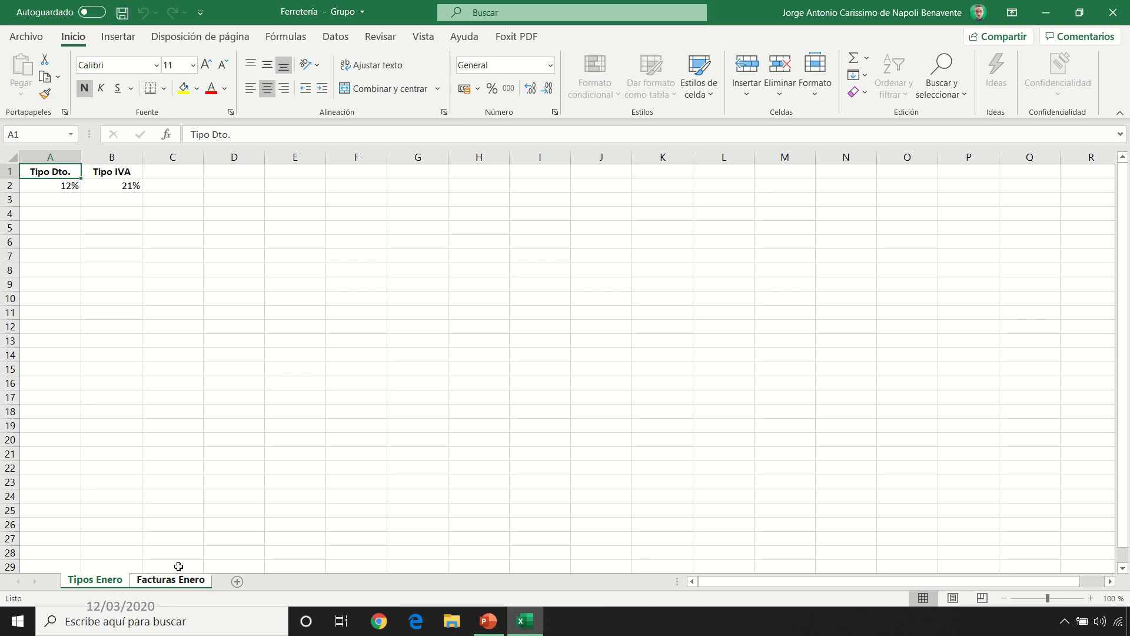
click(238, 583)
drag(156, 583, 260, 582)
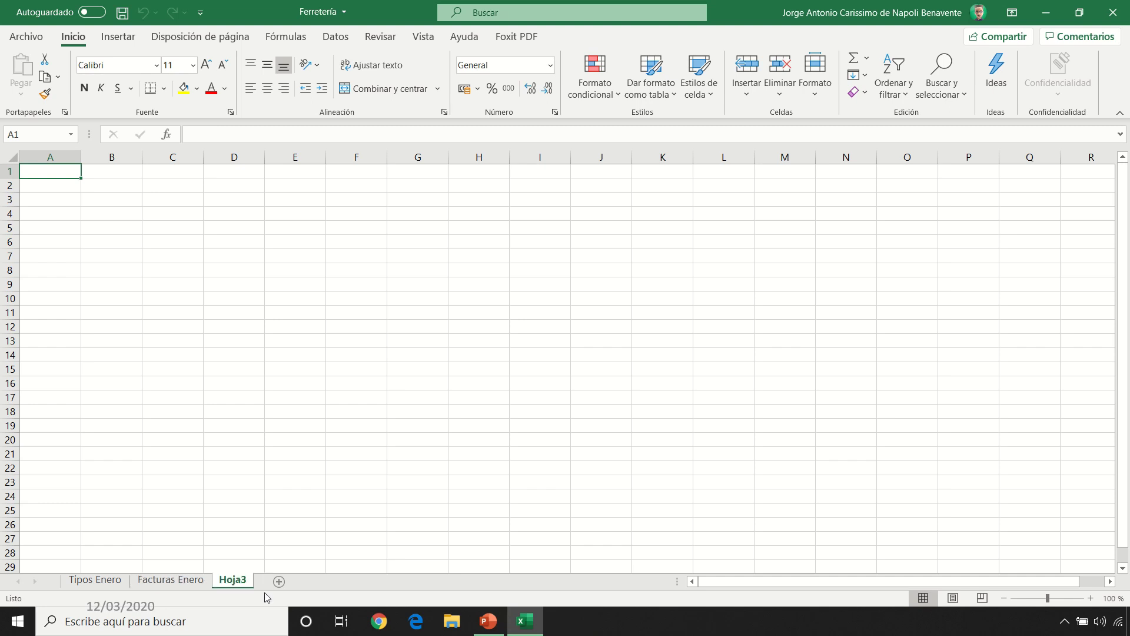
Group the Tipos Enero and Facturas Enero sheets and duplicate them together just before Hoja3
click(104, 582)
ctrl+click(169, 584)
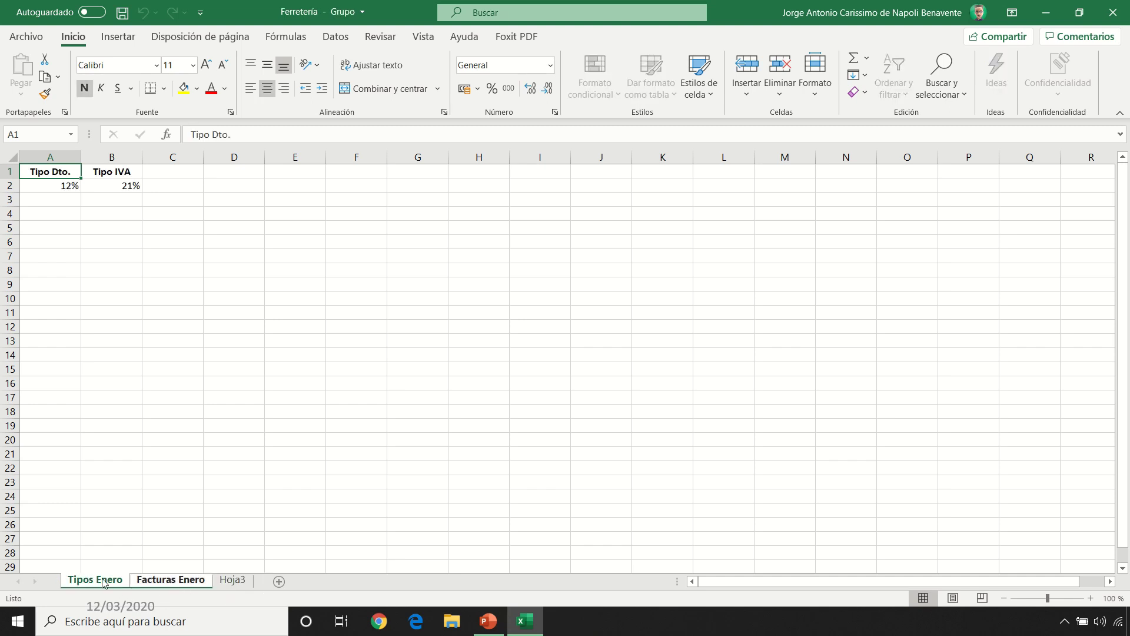
drag(103, 583, 224, 571)
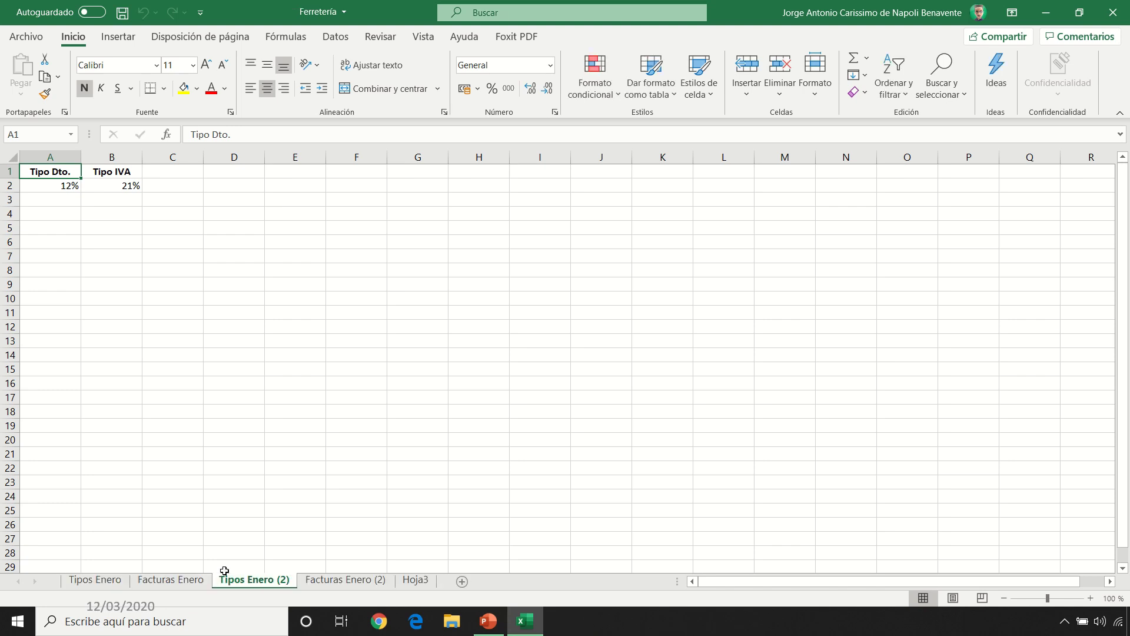
Rename the two copied sheets as Tipos Febrero and Facturas Febrero
double_click(254, 585)
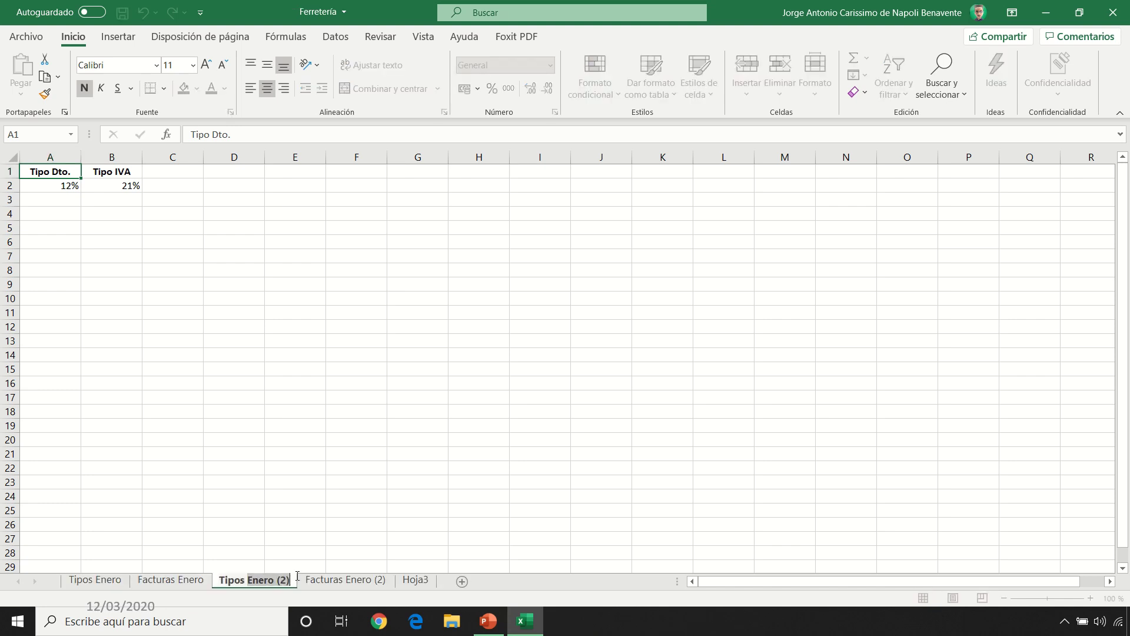
text(Tipos Febrero)
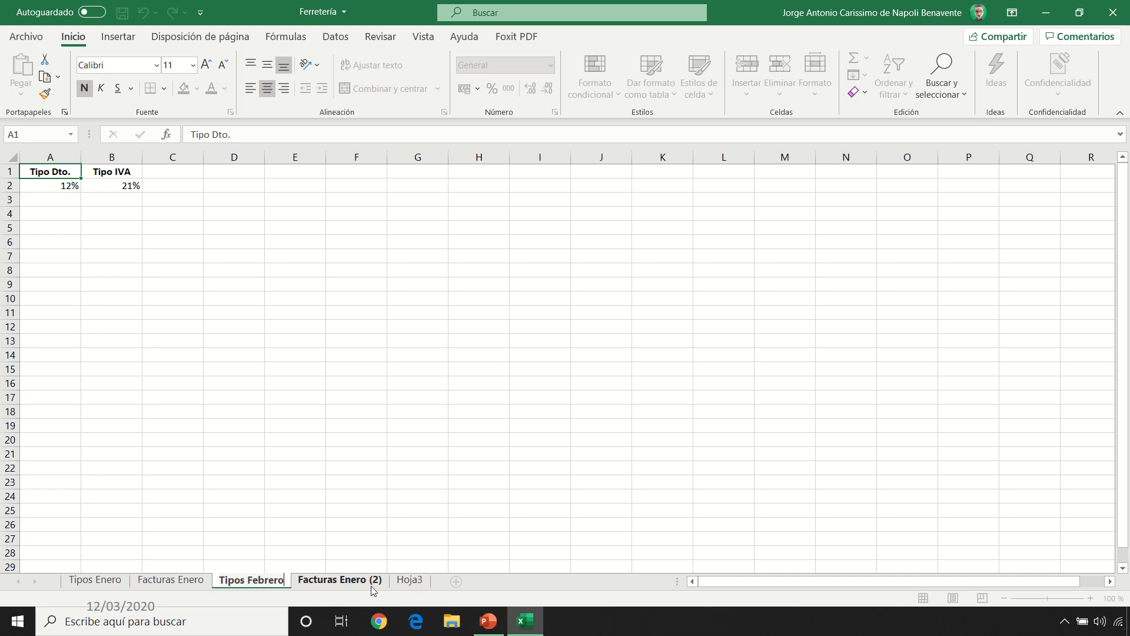
click(372, 590)
double_click(354, 580)
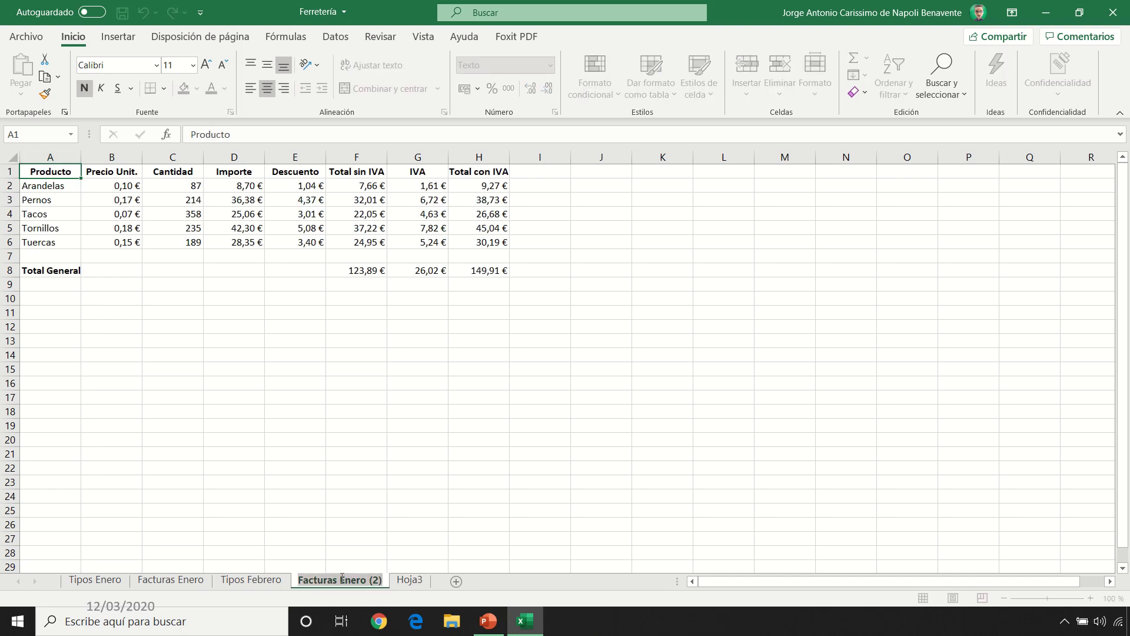
drag(340, 581, 400, 583)
text(Febrero)
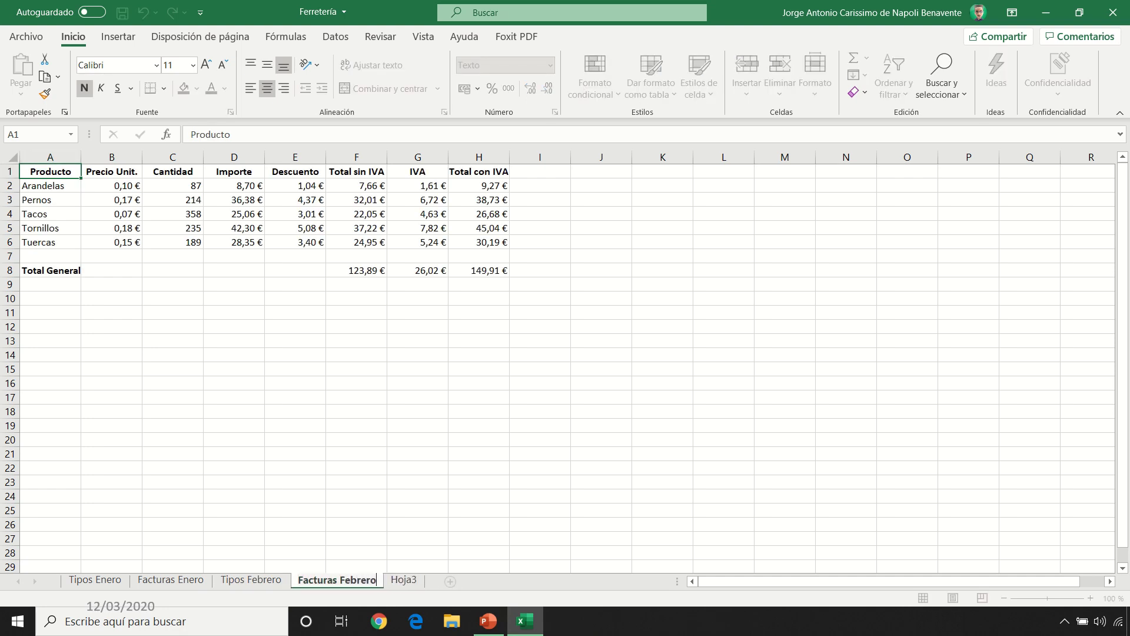
key(Return)
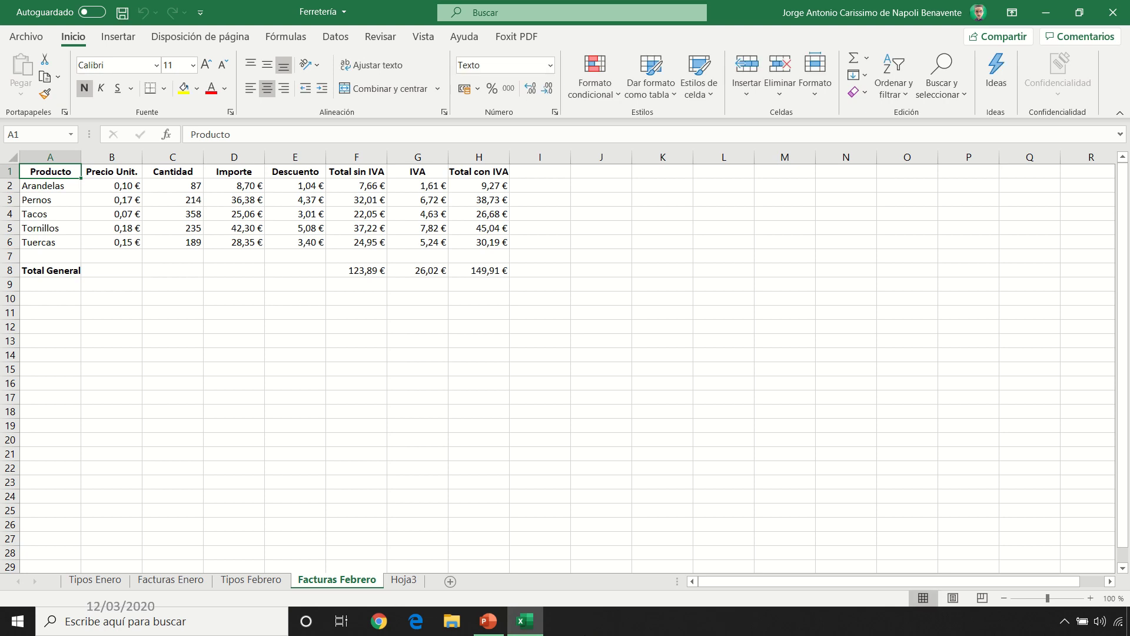
Set the Cantidad values in the new Facturas Febrero sheet to 45, 56, 67, 78 and 89, from Arandelas down to Tuercas
click(189, 187)
text(45)
key(Return)
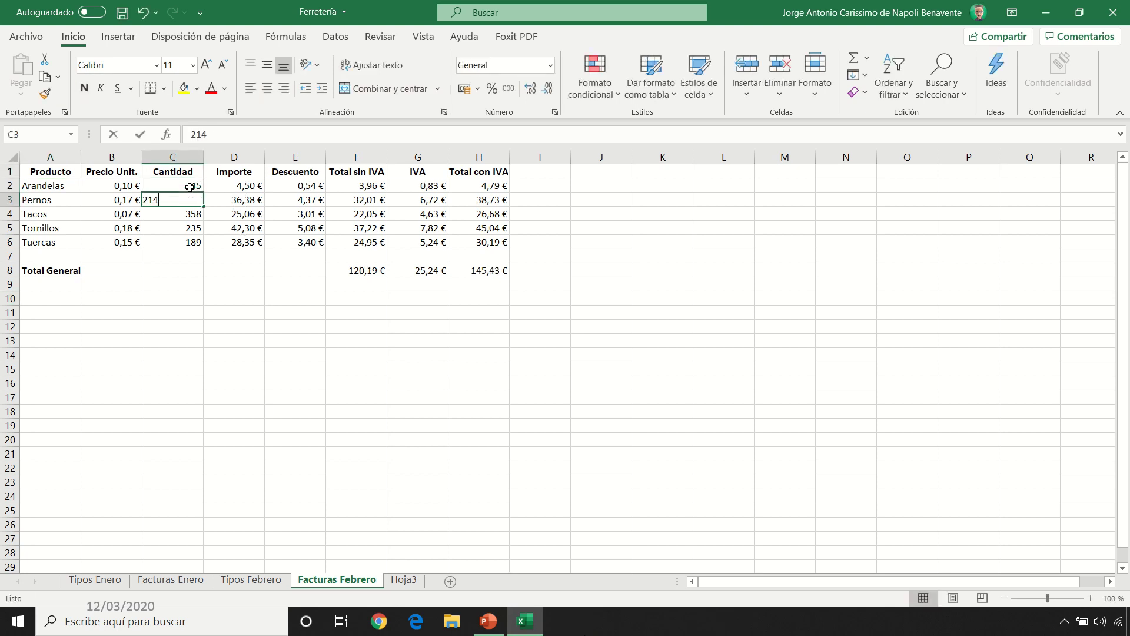
text(56)
key(Return)
text(67)
key(Return)
text(78)
key(Return)
text(89)
key(Return)
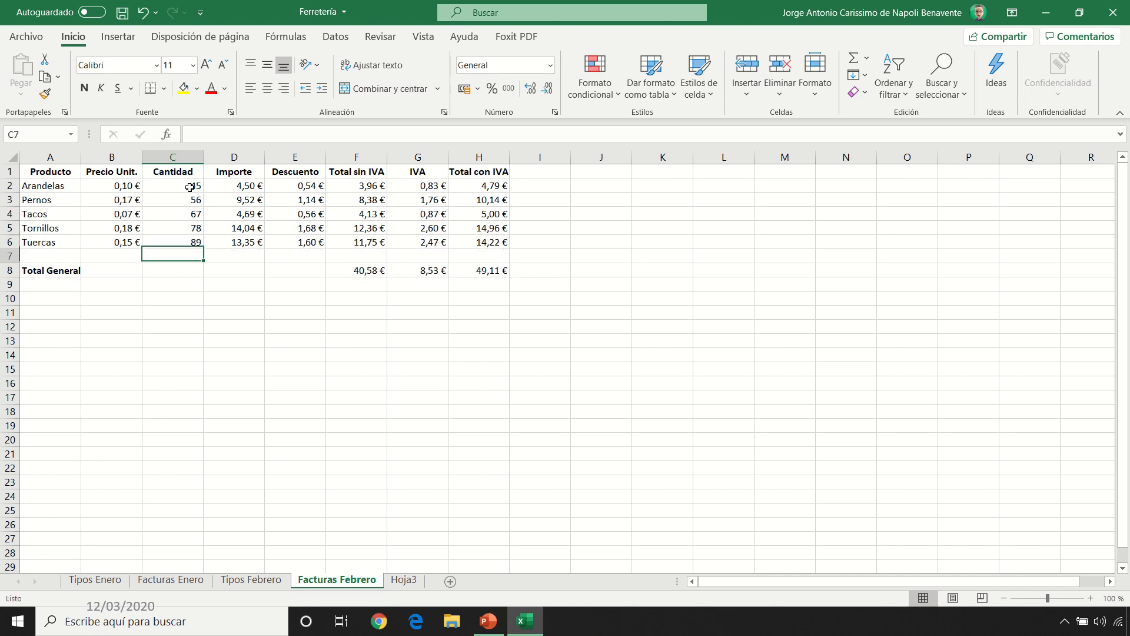
click(34, 174)
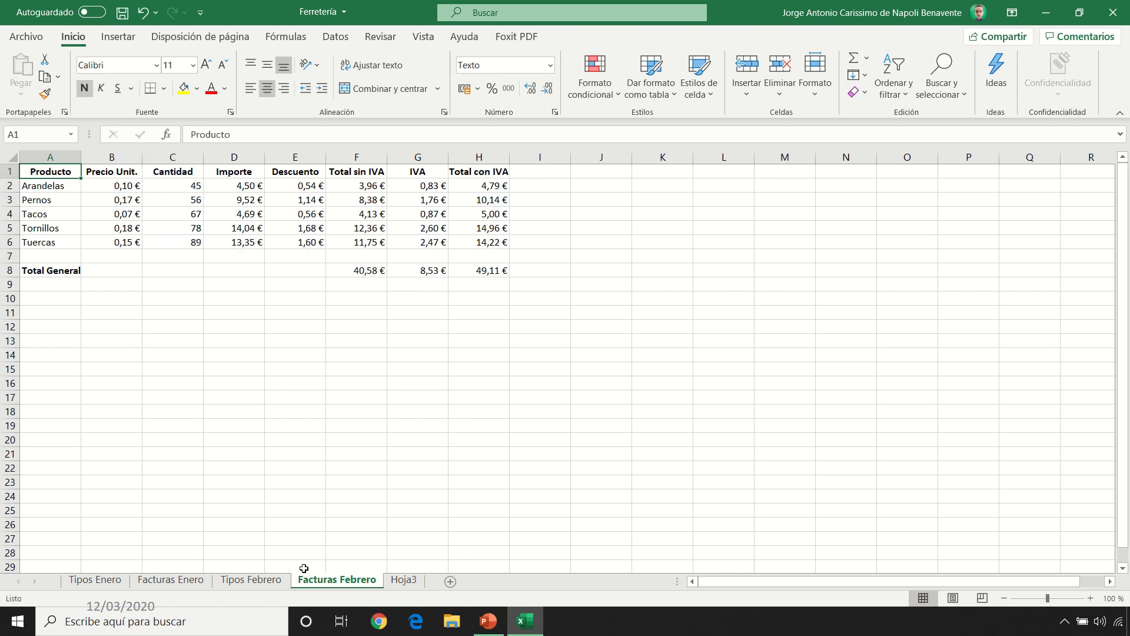
Review the January and February sheet pairs, comparing the Facturas Enero and Facturas Febrero totals
click(188, 580)
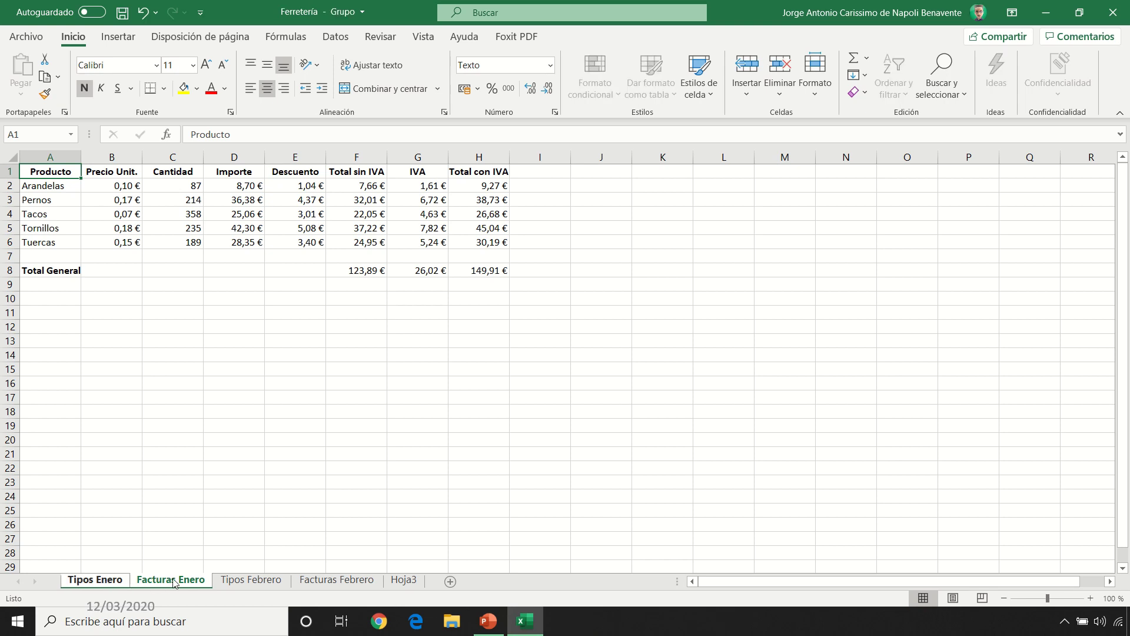
click(236, 582)
click(182, 581)
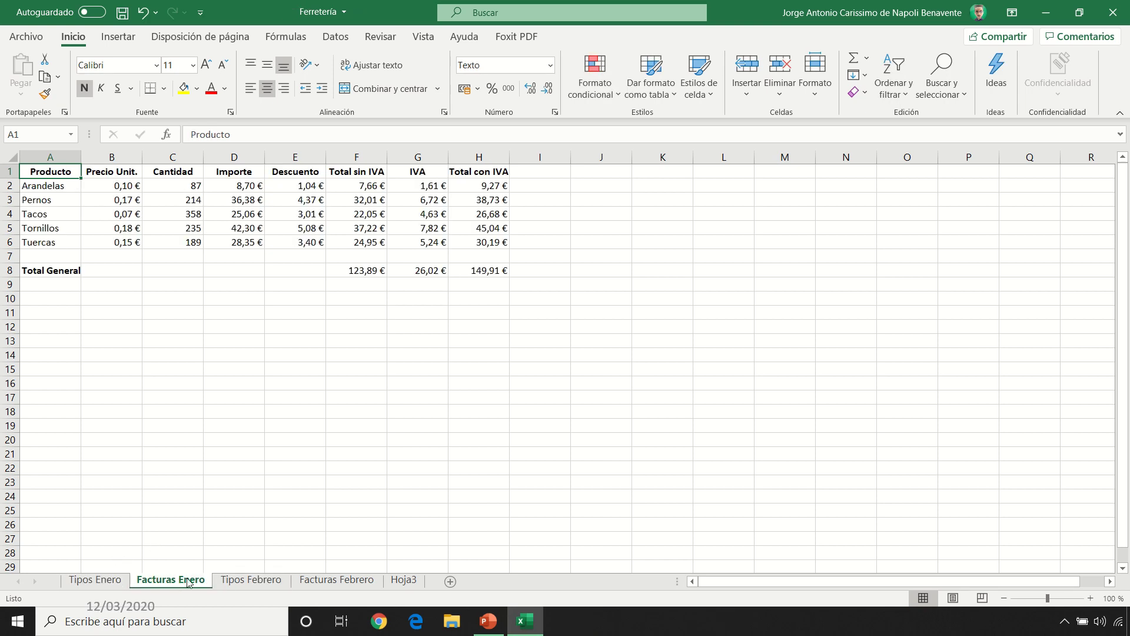
click(316, 582)
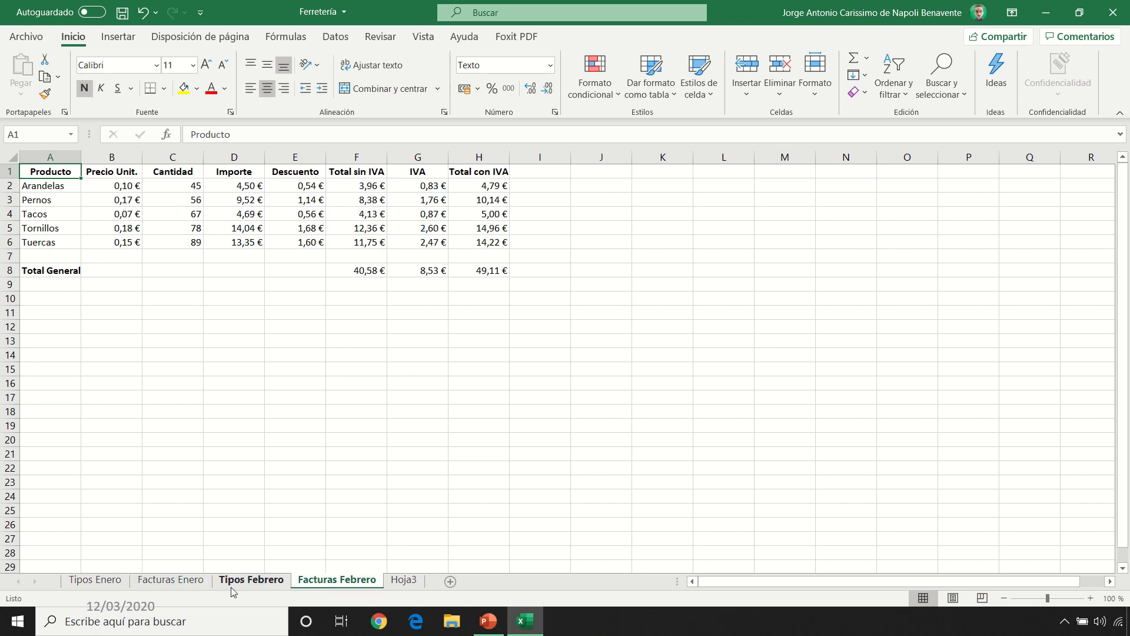
Set the discount rate in Tipos Enero to 15% and check its effect on Facturas Enero and Facturas Febrero
click(95, 580)
click(54, 187)
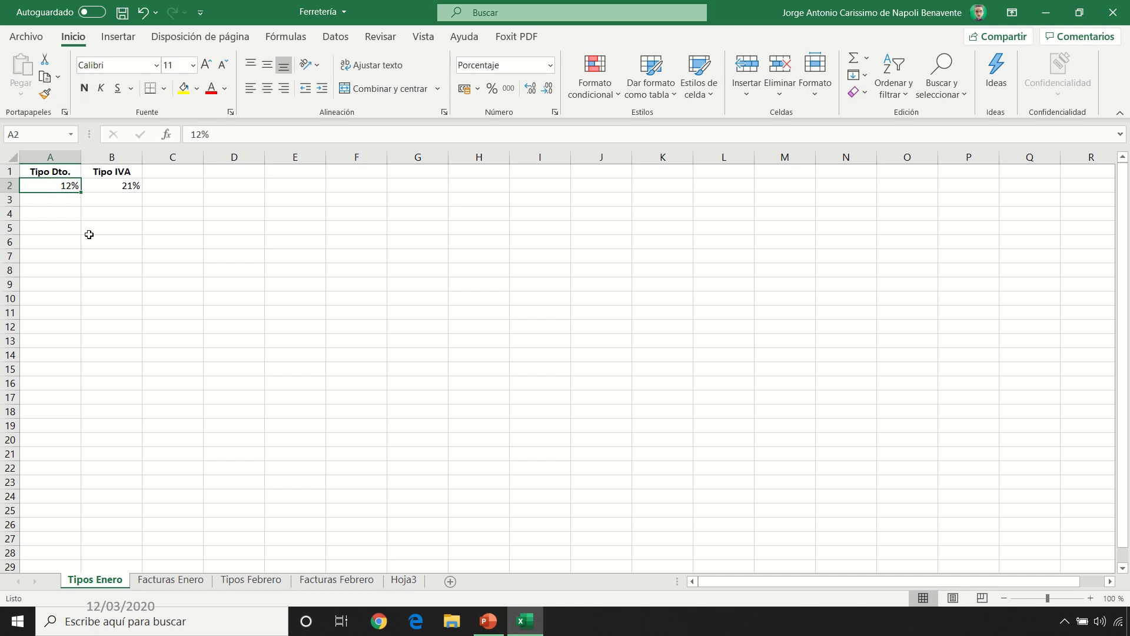
text(15)
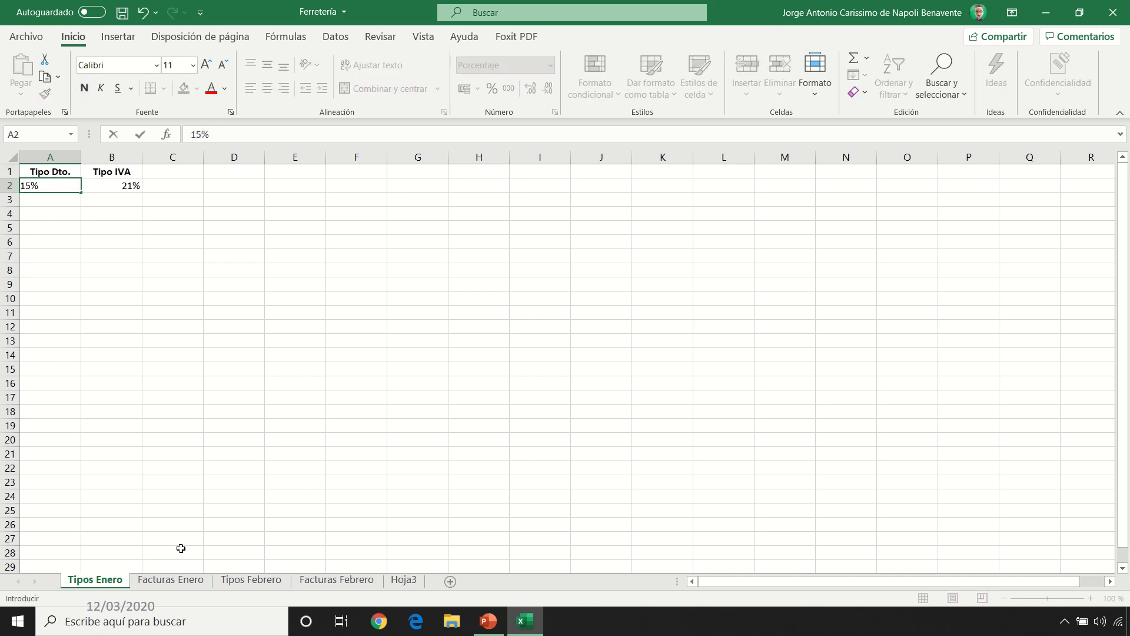
click(180, 579)
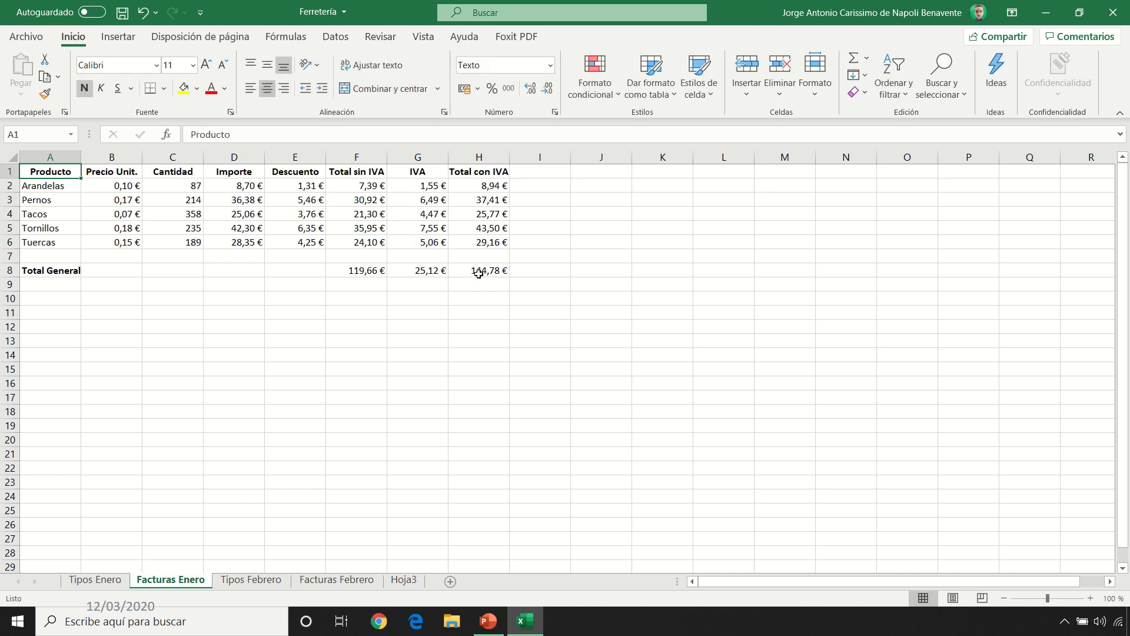
click(338, 584)
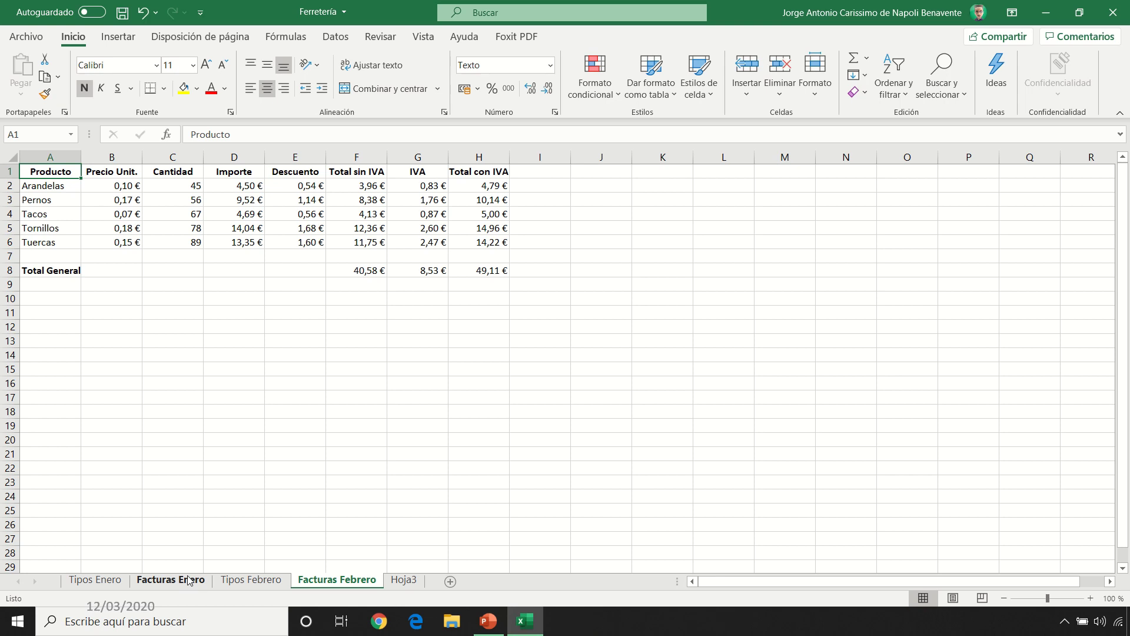
click(121, 583)
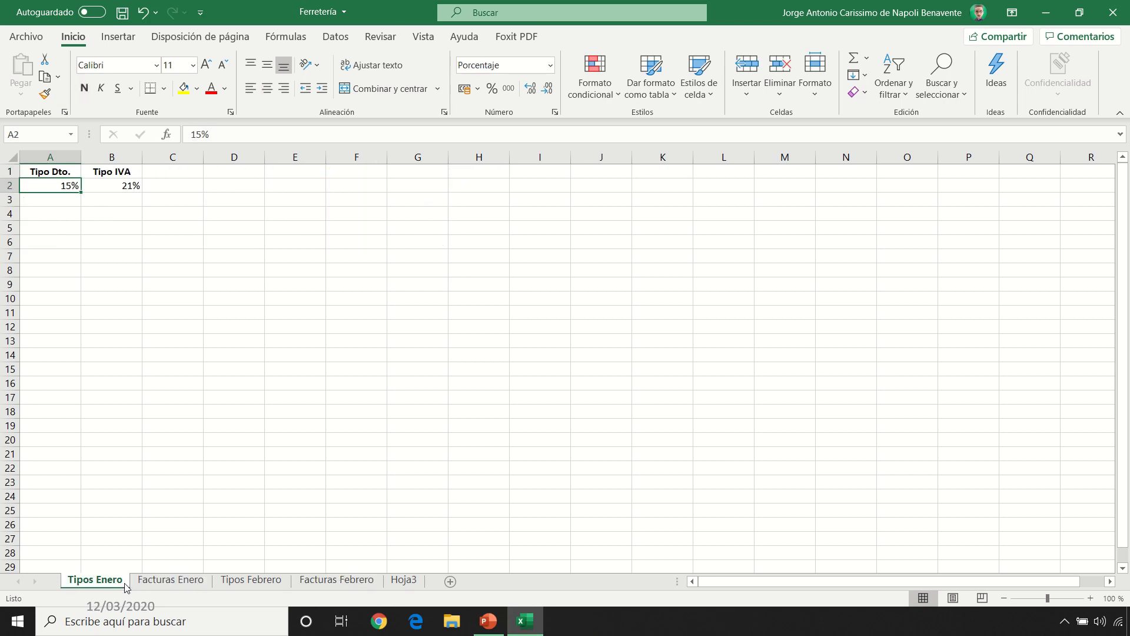